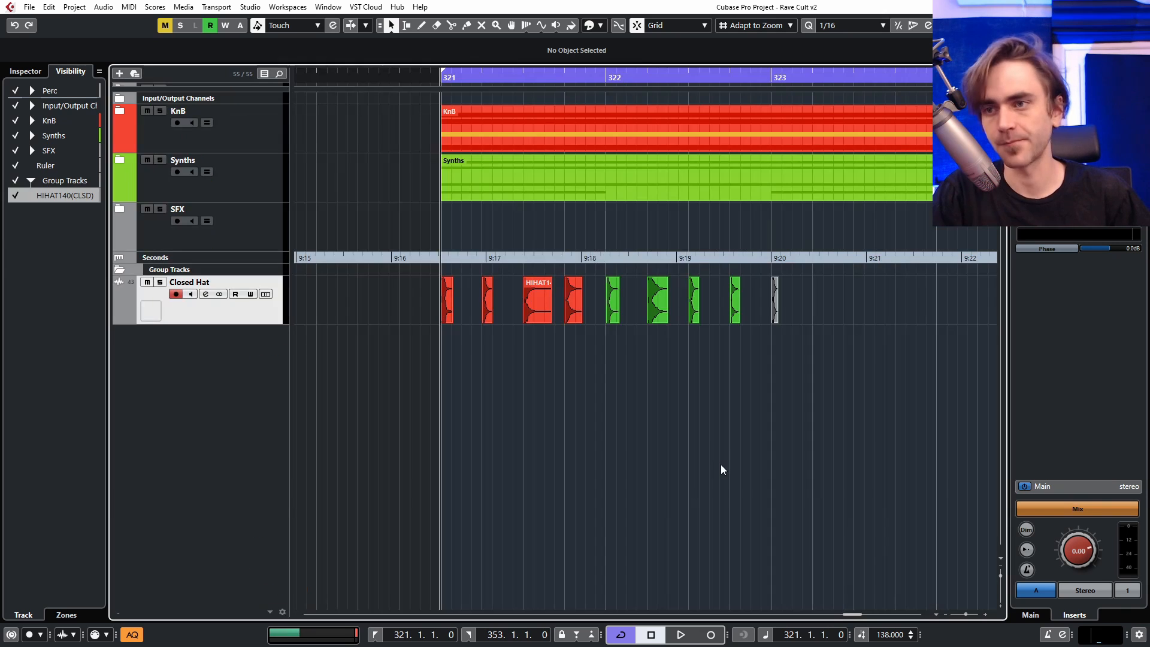
Step: Solo the Closed Hat track and shorten the loop range to bar 321, ending it at bar 322
scroll(635, 464, "up", 3)
scroll(563, 401, "left", 3)
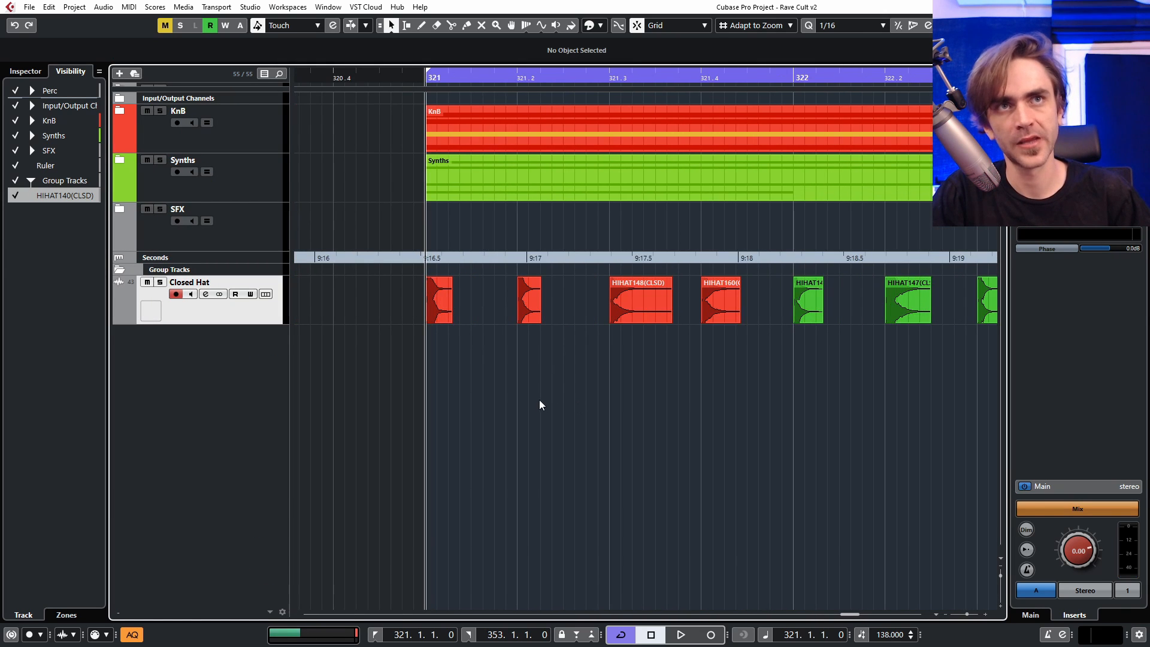
scroll(811, 406, "down", 5)
scroll(788, 410, "up", 8)
scroll(743, 405, "down", 3)
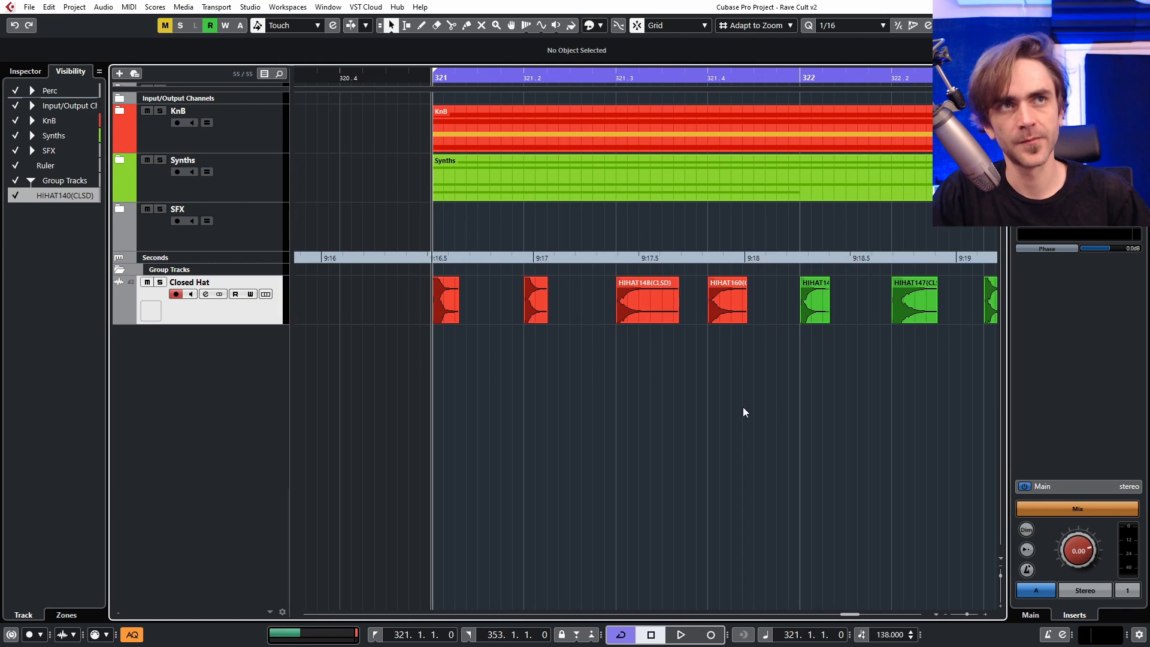
key("s")
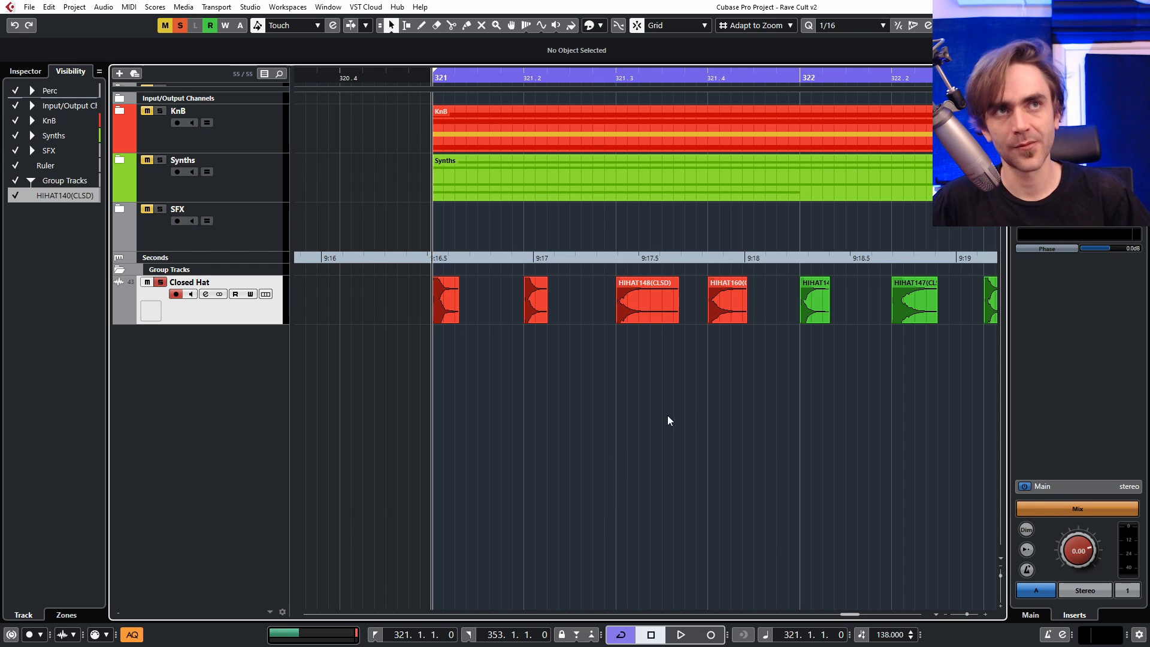
left_click(801, 76, "alt")
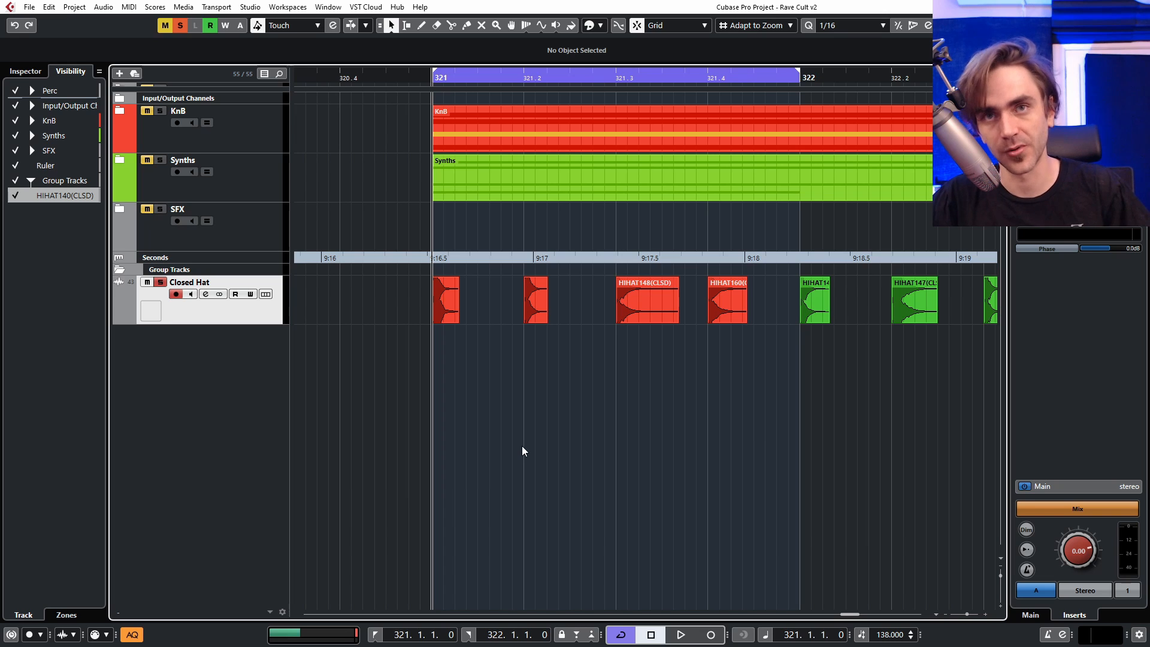
Step: Play the looped red hats and lower the Closed Hat track's volume to -2.25 dB
key("space")
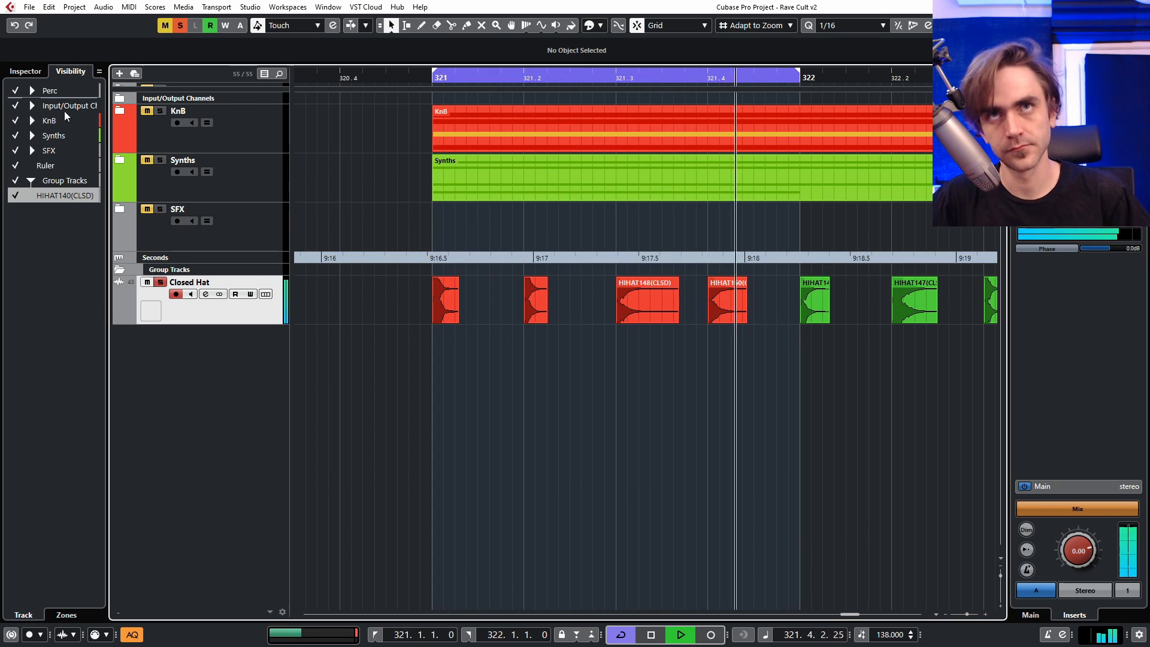
left_click(24, 72)
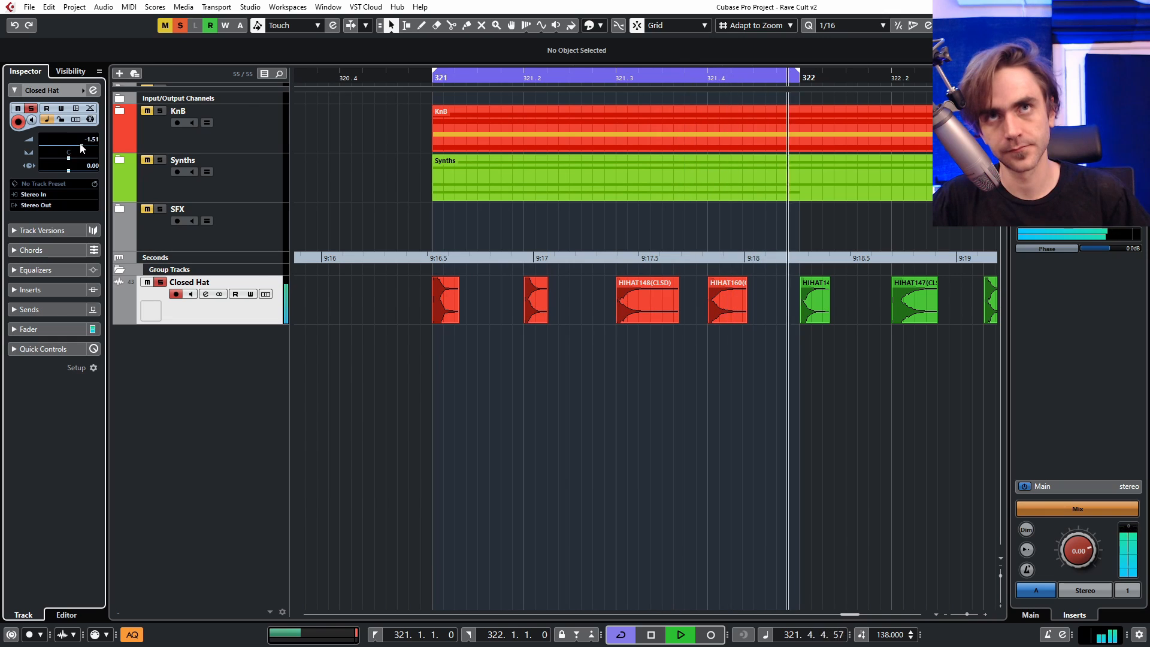
left_click_drag(82, 148, 79, 148)
key("space")
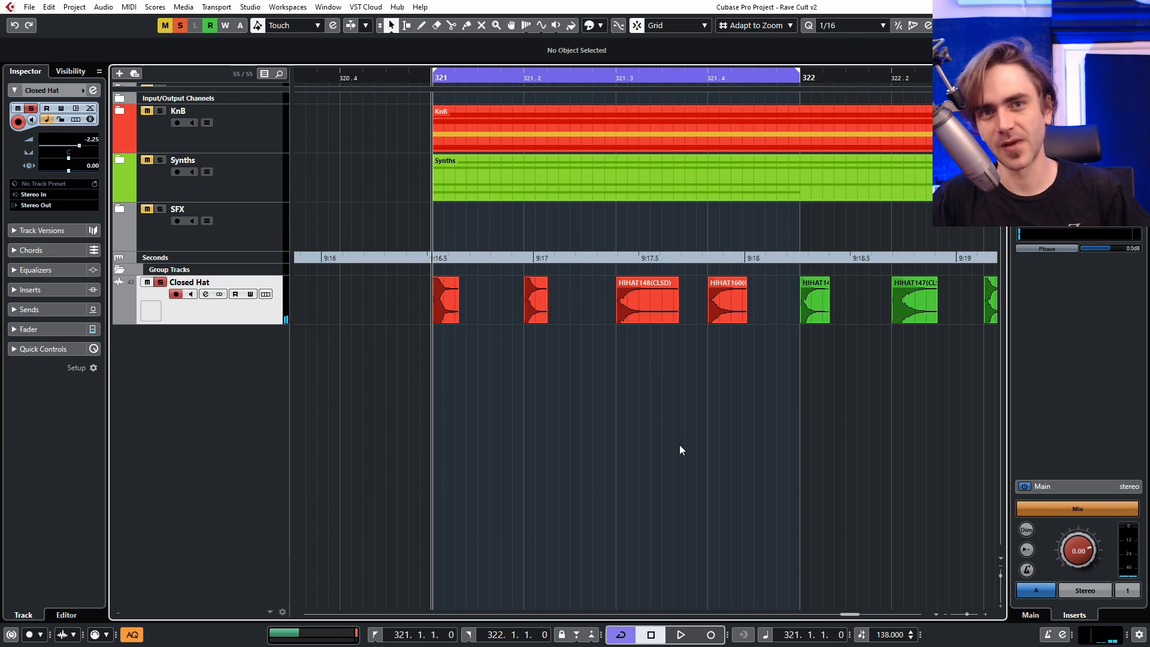
Step: Shift the loop range to bar 322 and audition the four green hats from its start
scroll(786, 400, "down", 3)
scroll(756, 397, "right", 2)
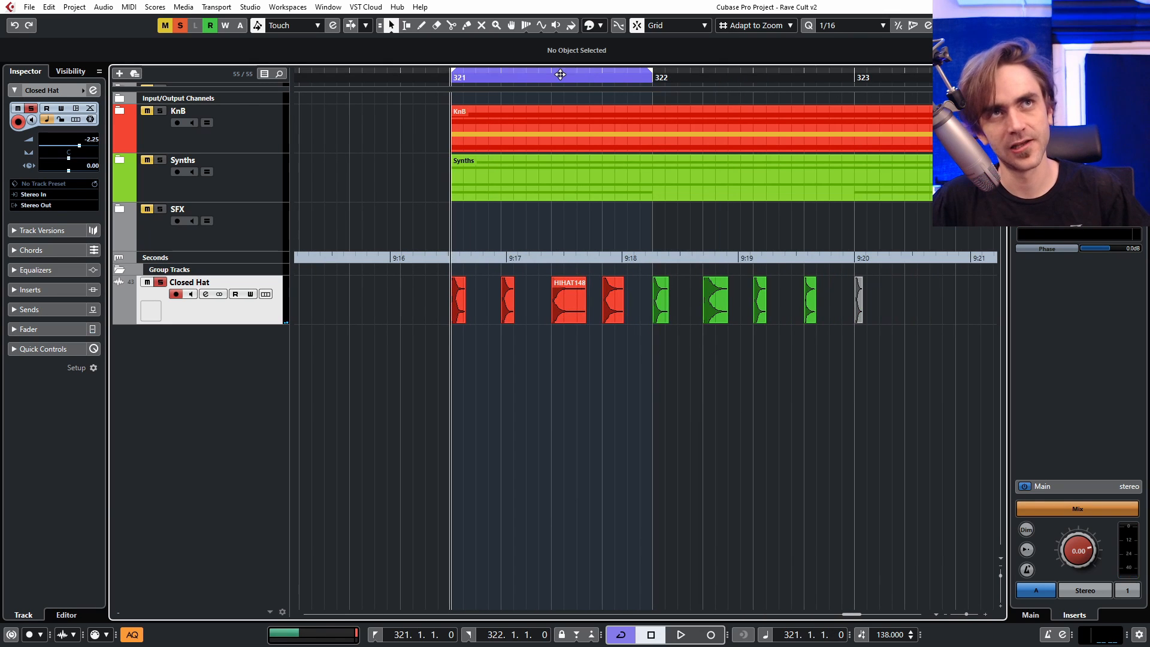
left_click_drag(565, 77, 744, 76)
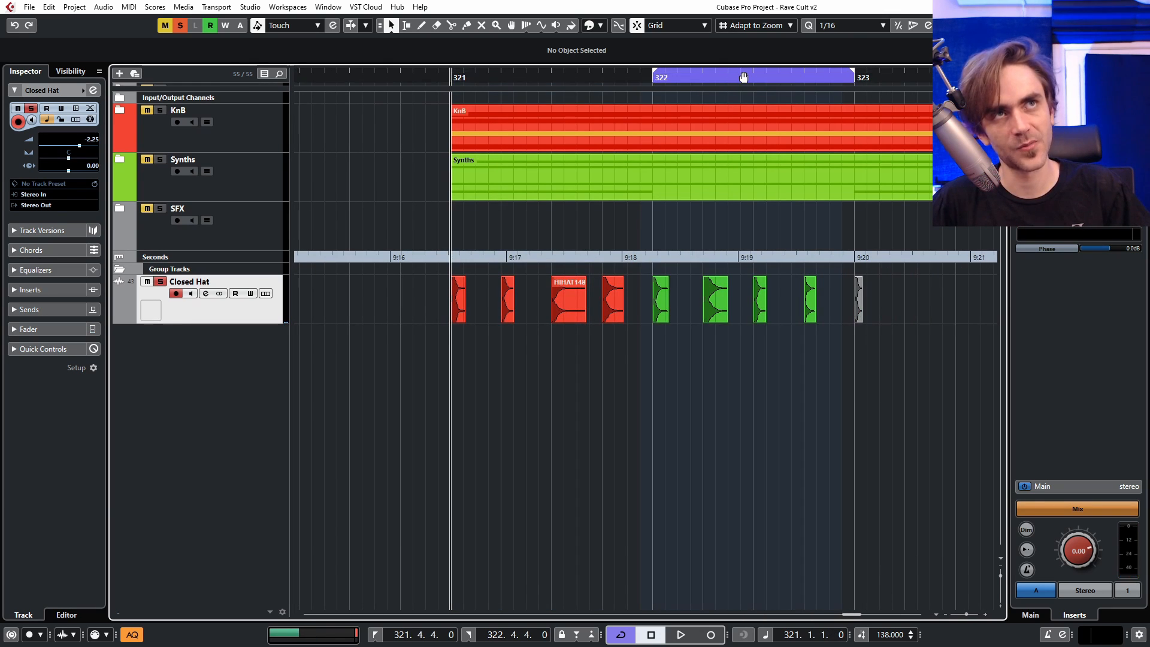
left_click(654, 81)
scroll(713, 402, "up", 4)
scroll(705, 413, "right", 2)
scroll(705, 413, "down", 1)
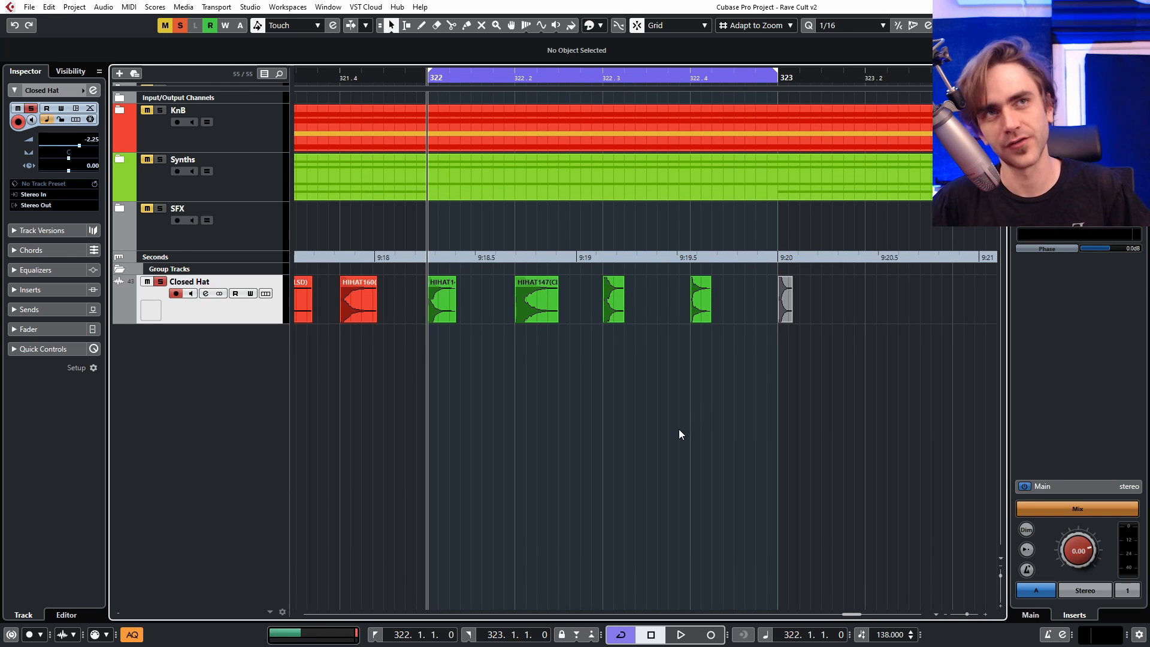
key("space")
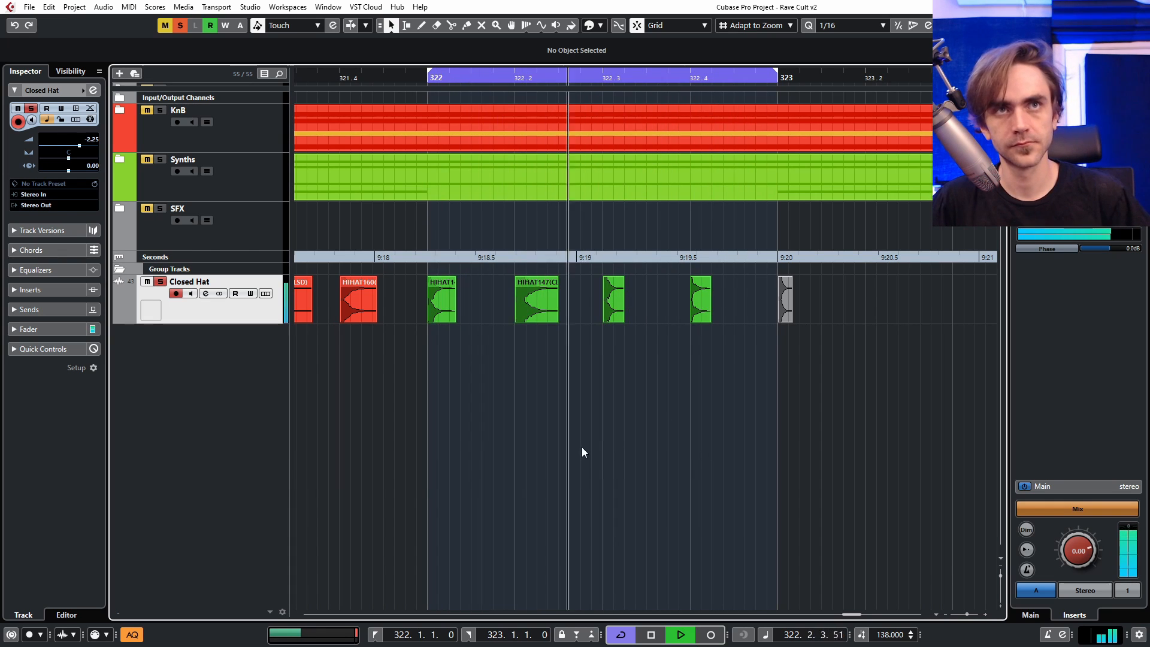
scroll(584, 438, "down", 2, "ctrl")
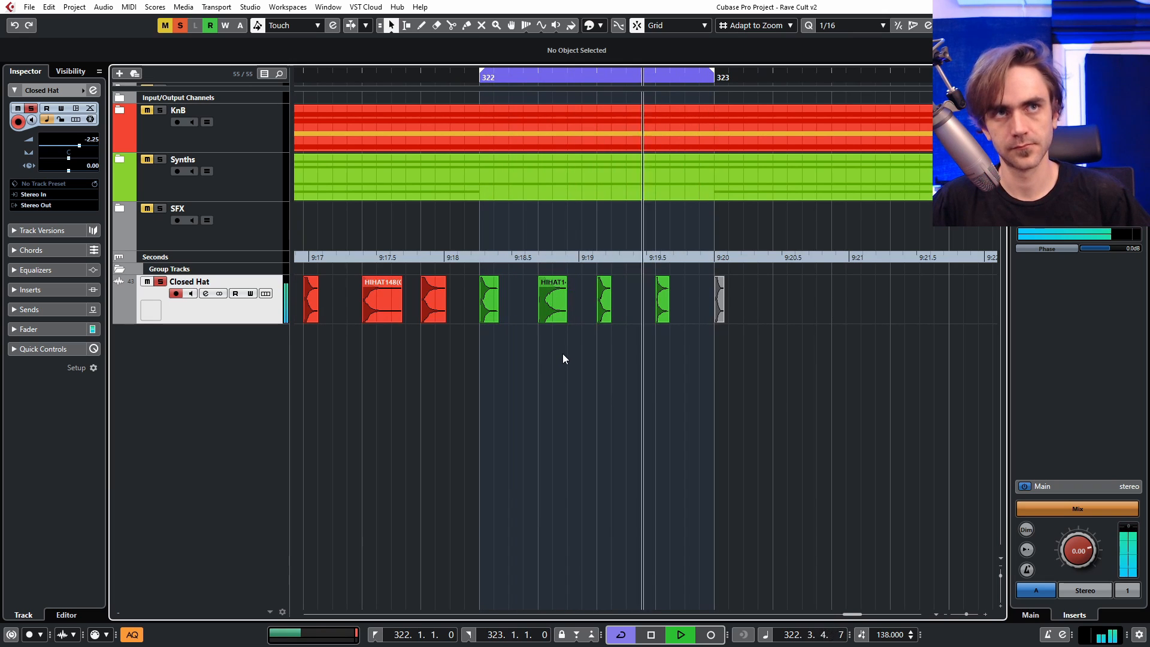
key("space")
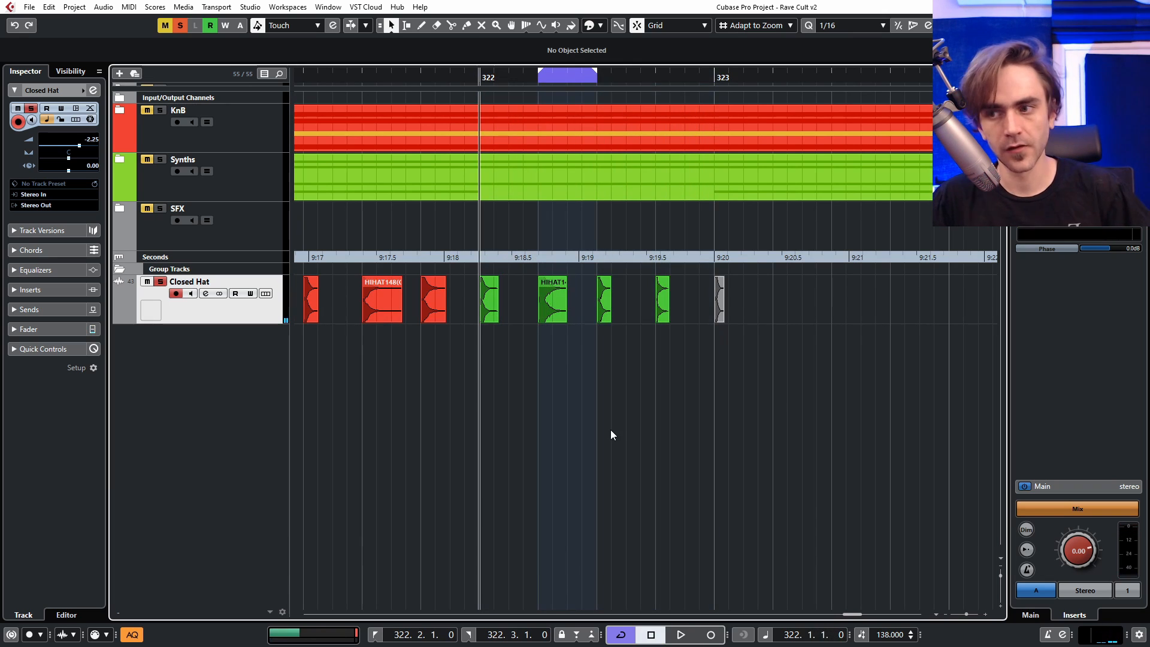
Step: Loop 322.2 to 322.3 and move the green hat there onto a new audio track, soloed
key("KP_1")
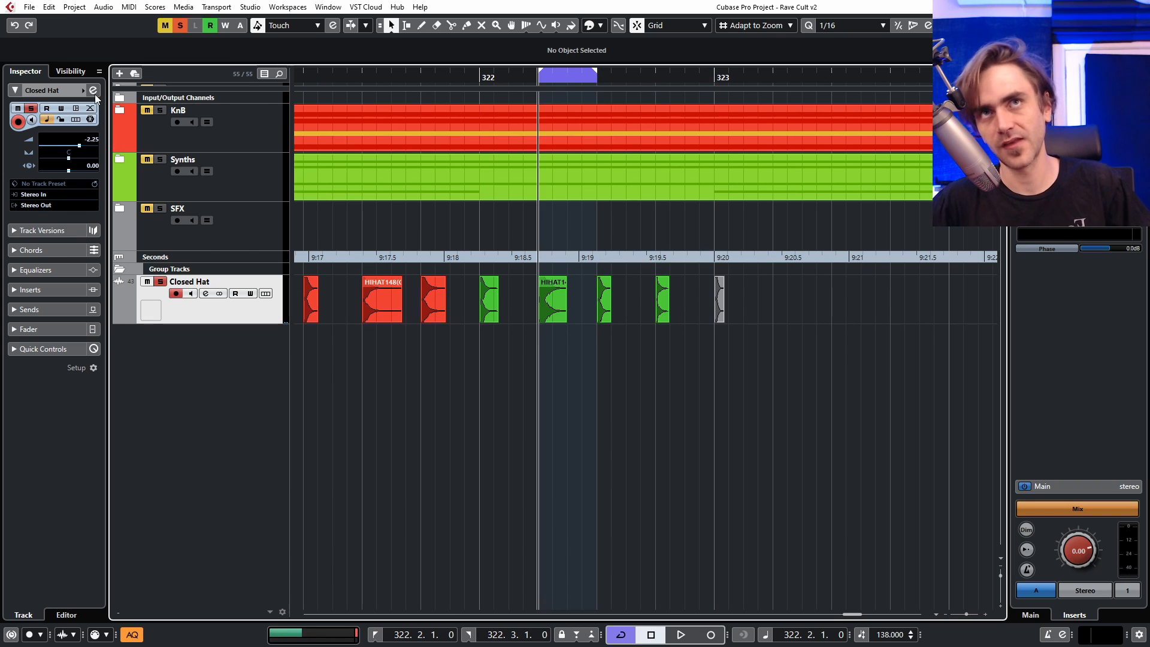
left_click_drag(545, 307, 544, 331)
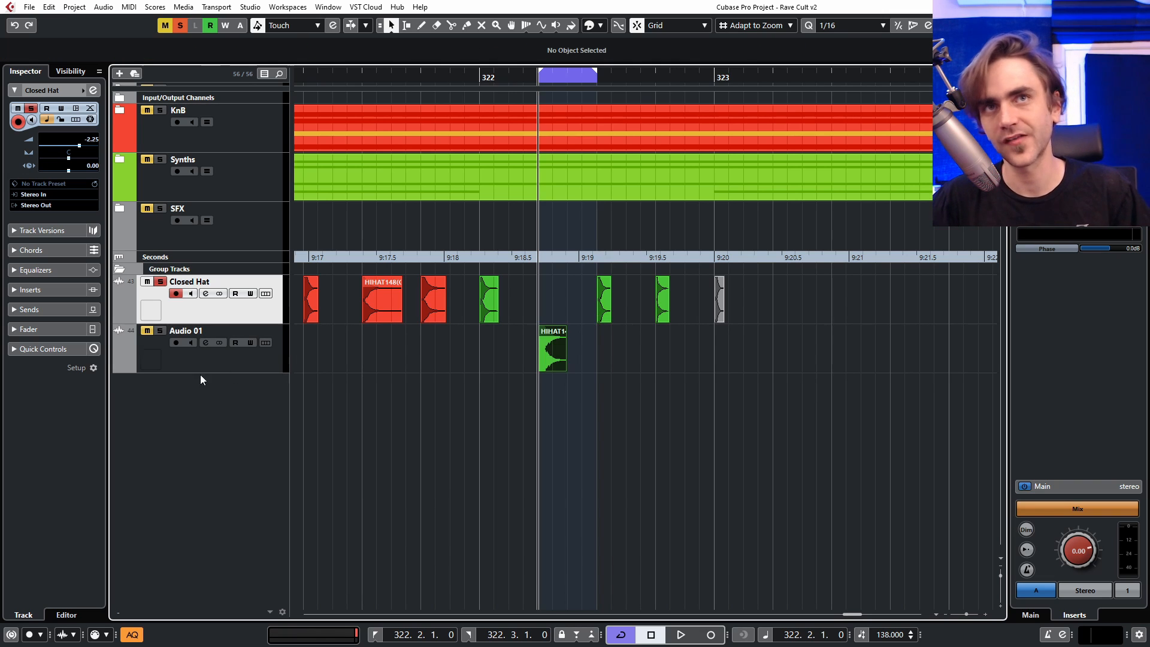
left_click(161, 343)
left_click(160, 331)
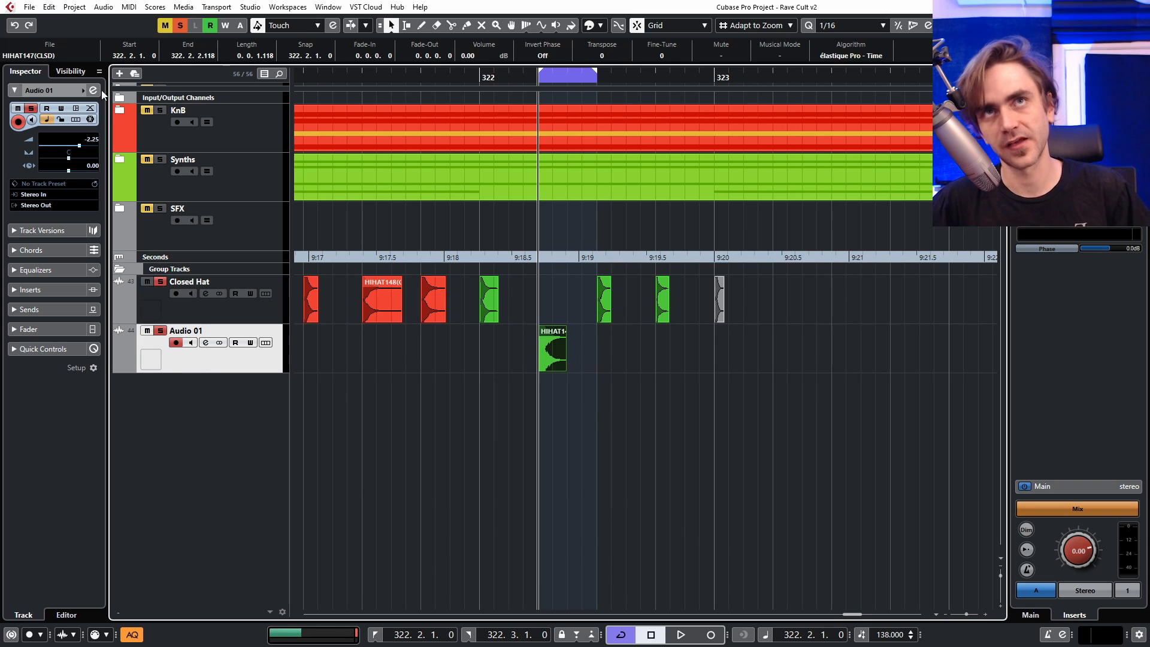
Step: Open the new track's channel settings and play the hat to examine its frequency spectrum in the equalizer
left_click(206, 342)
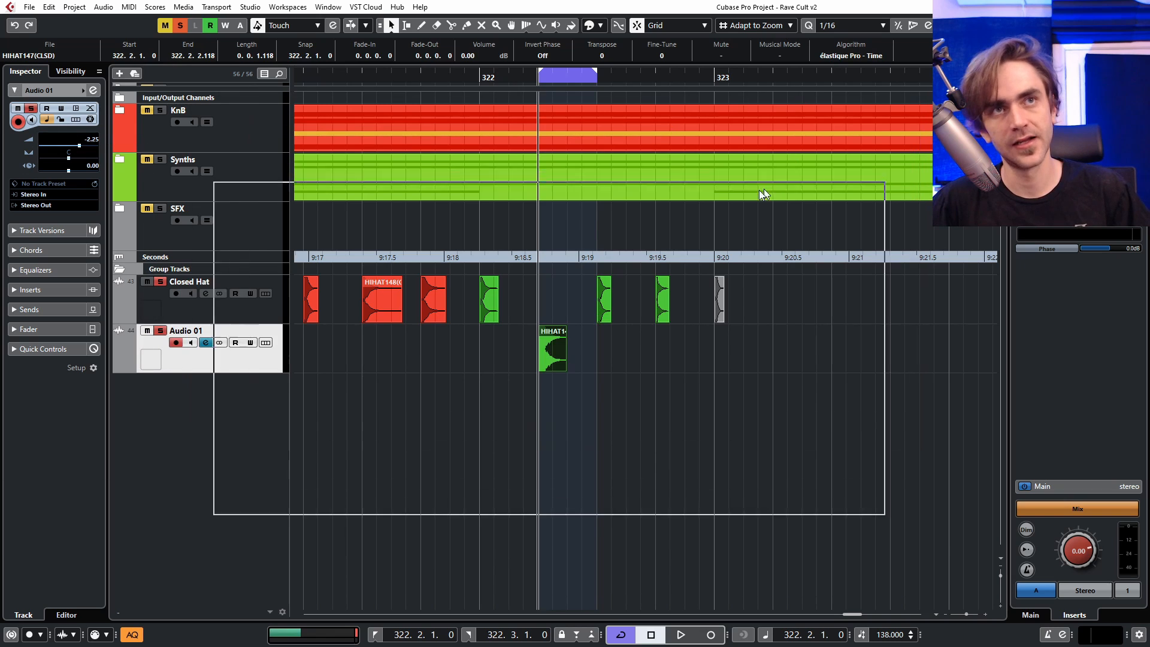
key("space")
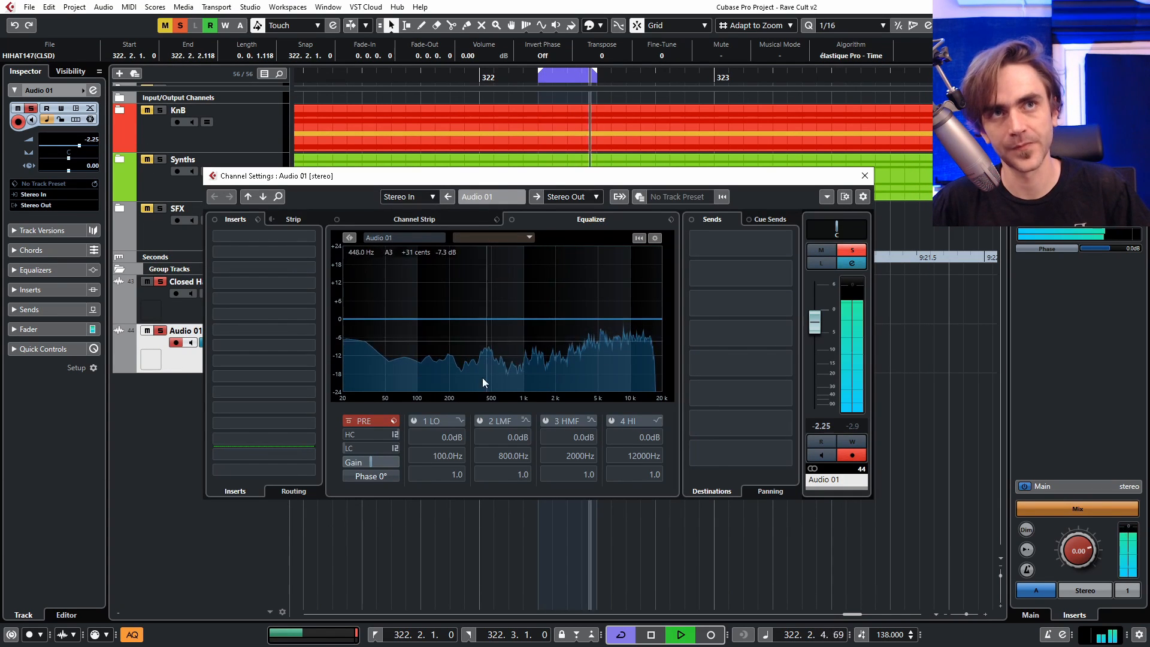
key("space")
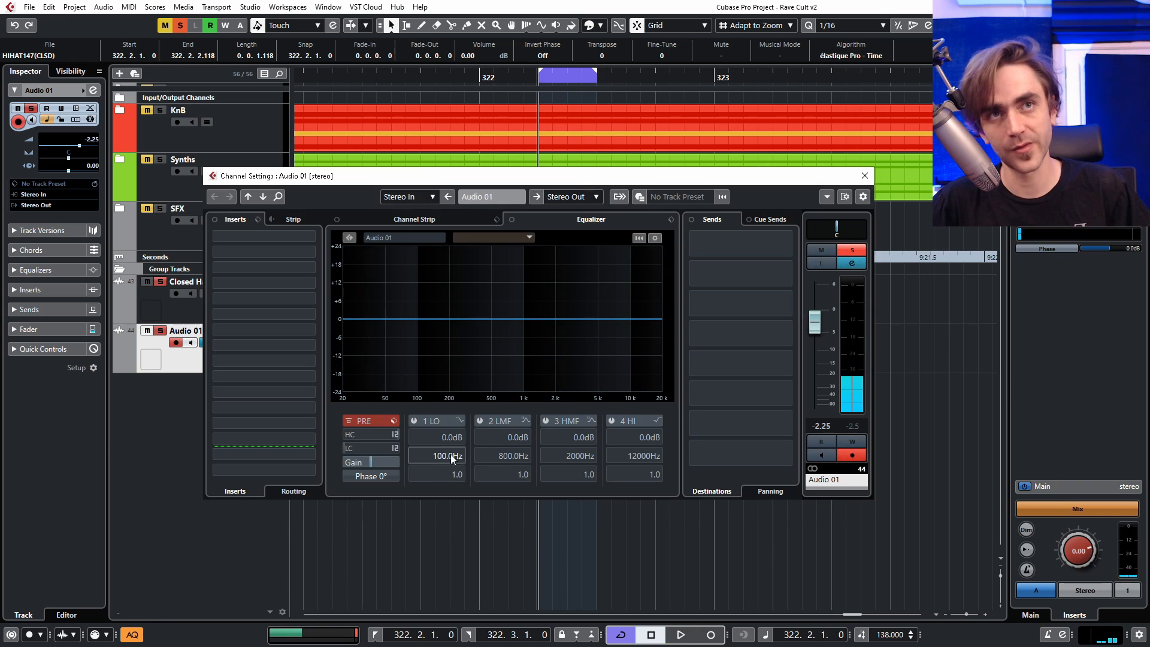
Step: Try a high-pass filter at 3488 Hz on EQ band 1, disable the band and close the channel settings
left_click(460, 421)
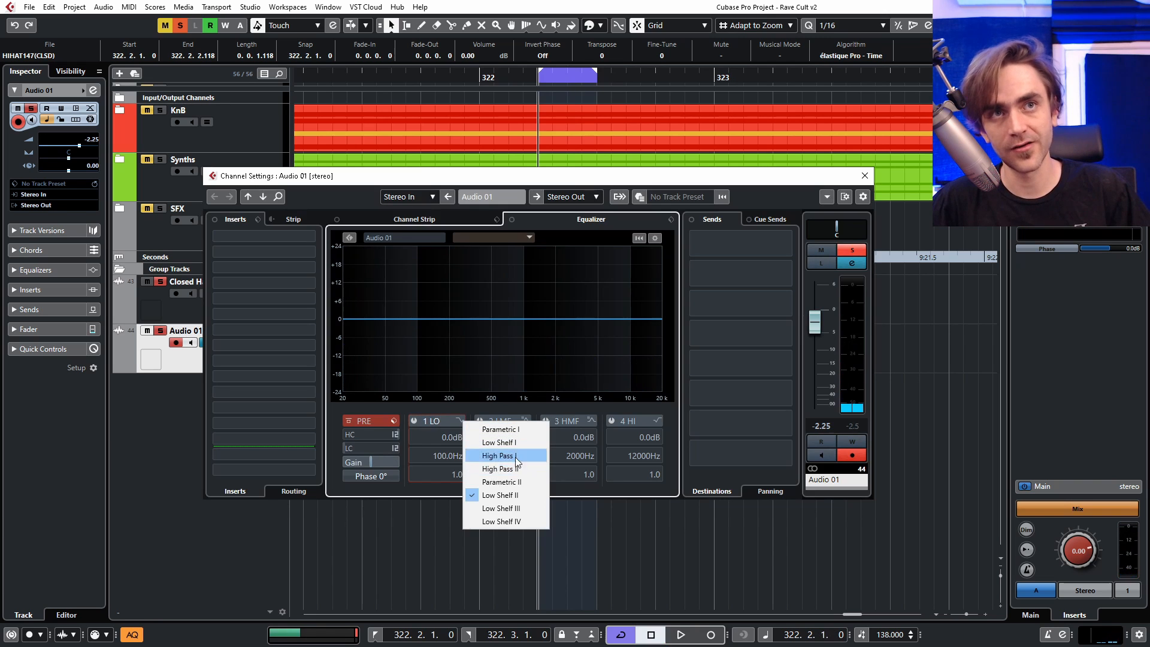
left_click(512, 463)
left_click_drag(444, 455, 497, 328)
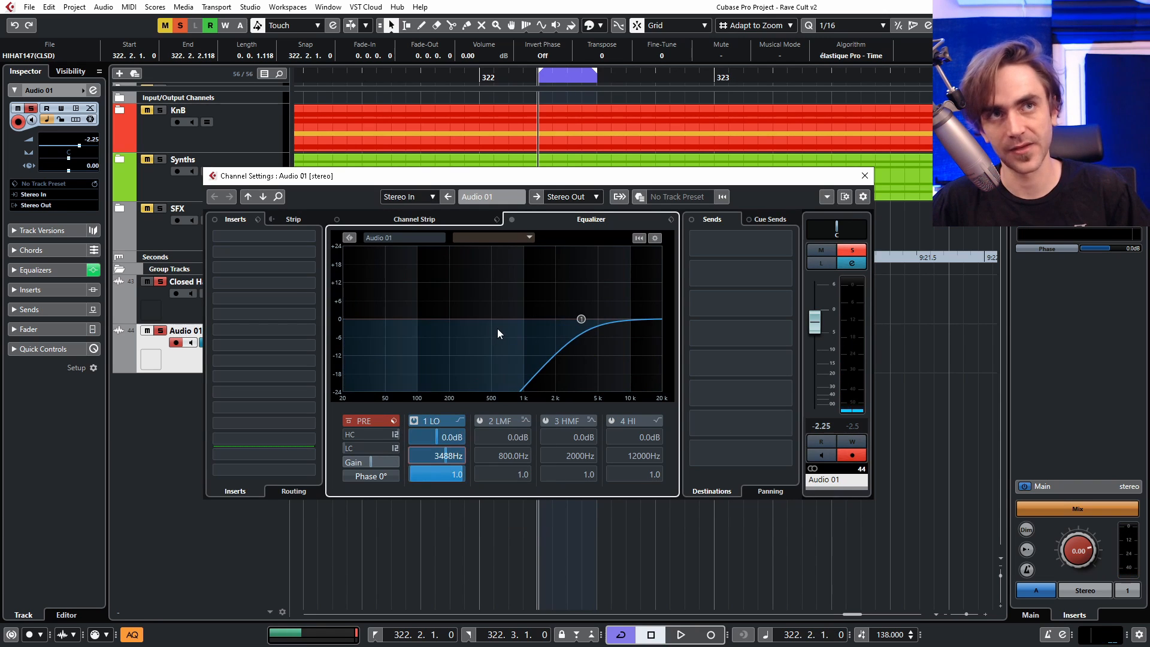
left_click(414, 421)
left_click(865, 176)
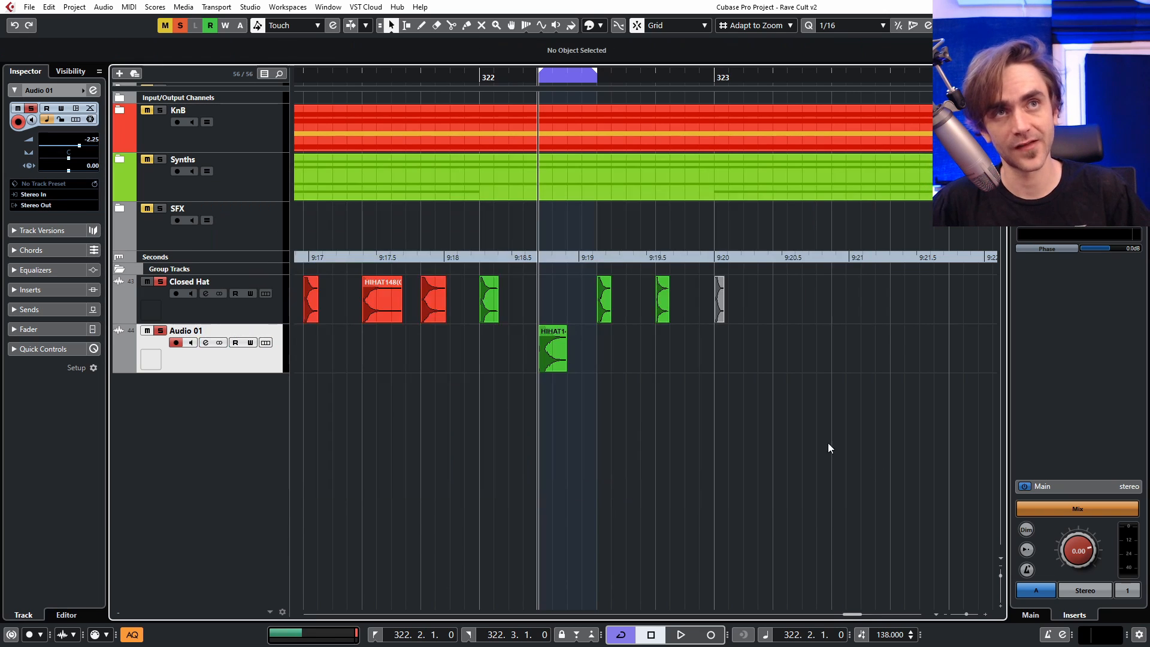
Step: Delete the four red hats in bar 321 and the grey hat at bar 323, keeping the green ones
key("g")
key("g")
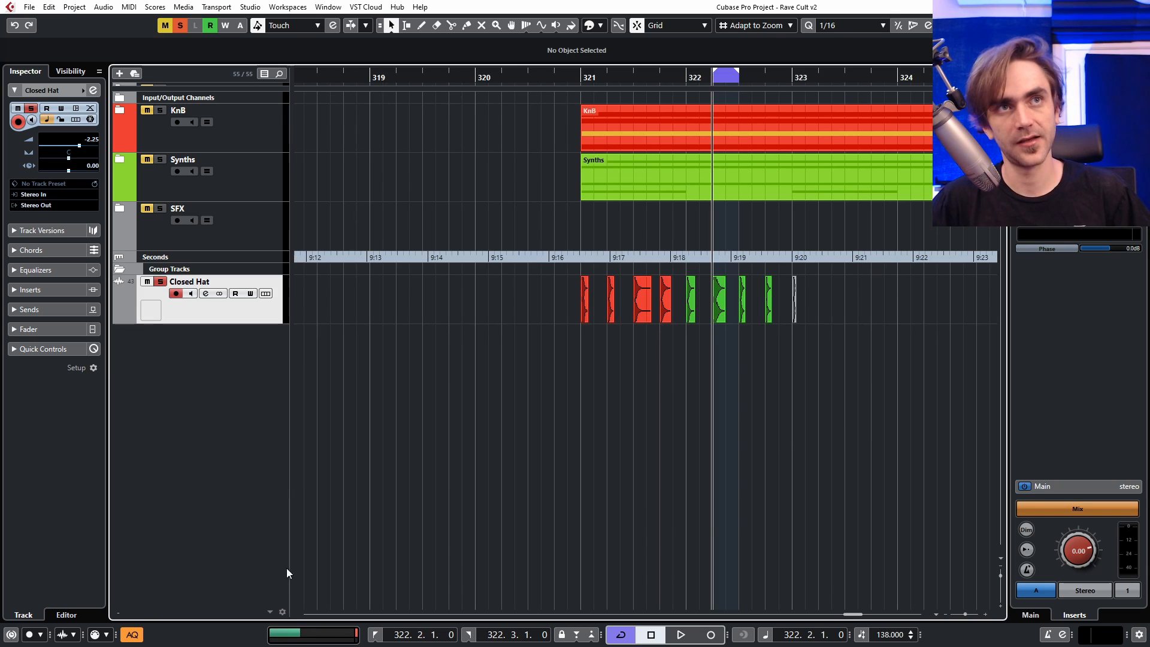
scroll(624, 424, "right", 3)
scroll(400, 375, "up", 2)
left_click_drag(526, 354, 334, 292)
key("Delete")
left_click_drag(761, 307, 727, 301)
key("Delete")
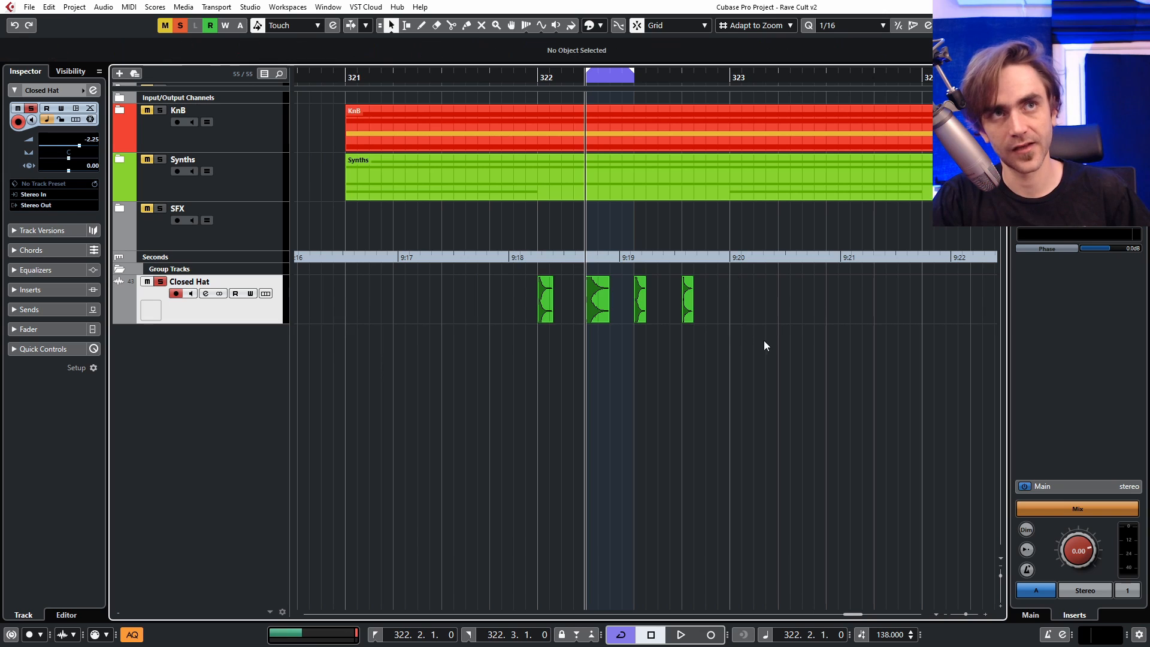
Step: Move the four green hats to the start of bar 321 and set the loop range to that bar
left_click_drag(765, 340, 484, 298)
left_click_drag(317, 292, 347, 296)
left_click_drag(349, 68, 537, 113)
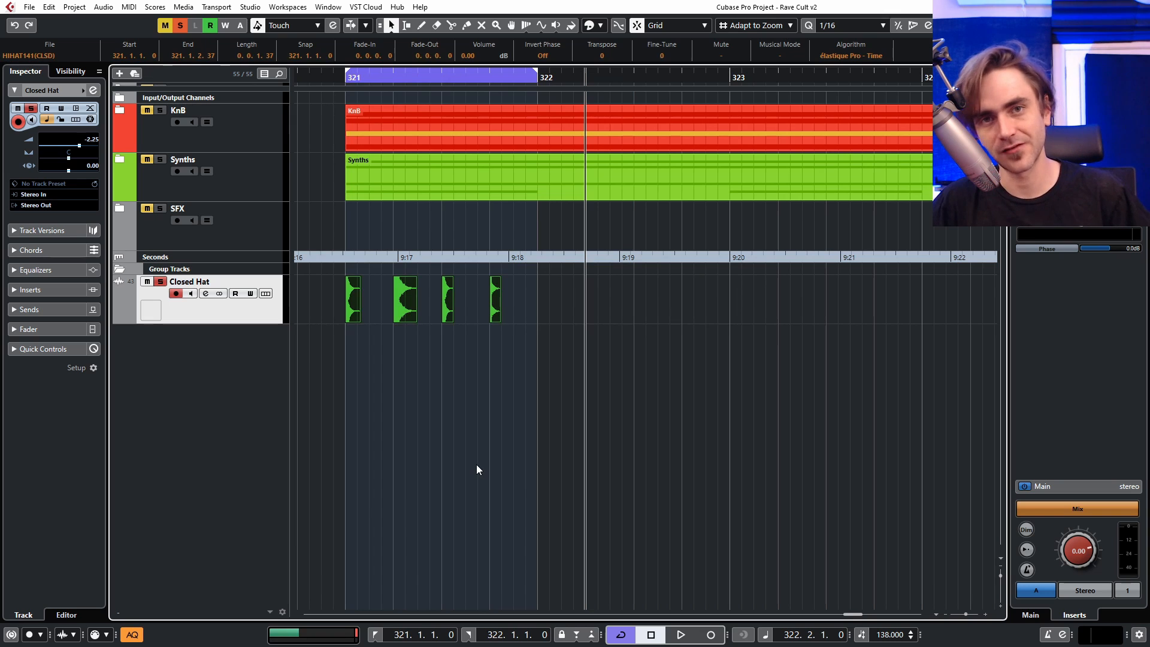
left_click(477, 465)
scroll(473, 436, "down", 2)
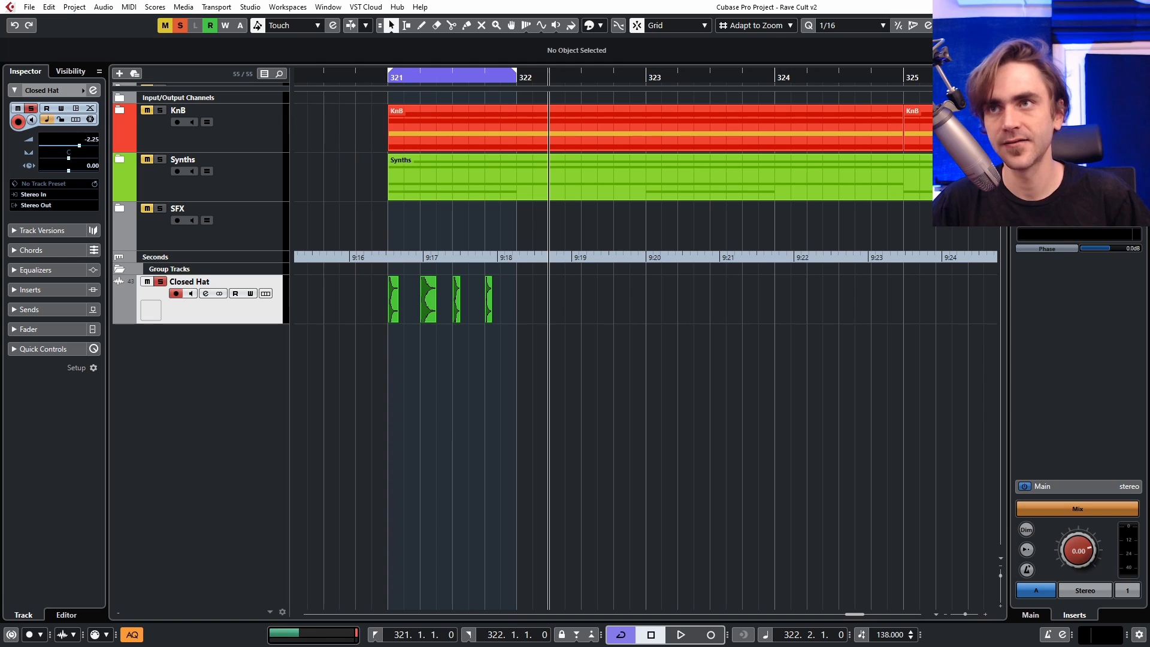
Step: Add the SNARE134 sample at 322.2 on the Closed Hat track and audition it
mouse_move(548, 306)
left_mouse_down()
mouse_move(561, 307)
mouse_move(552, 310)
left_mouse_up()
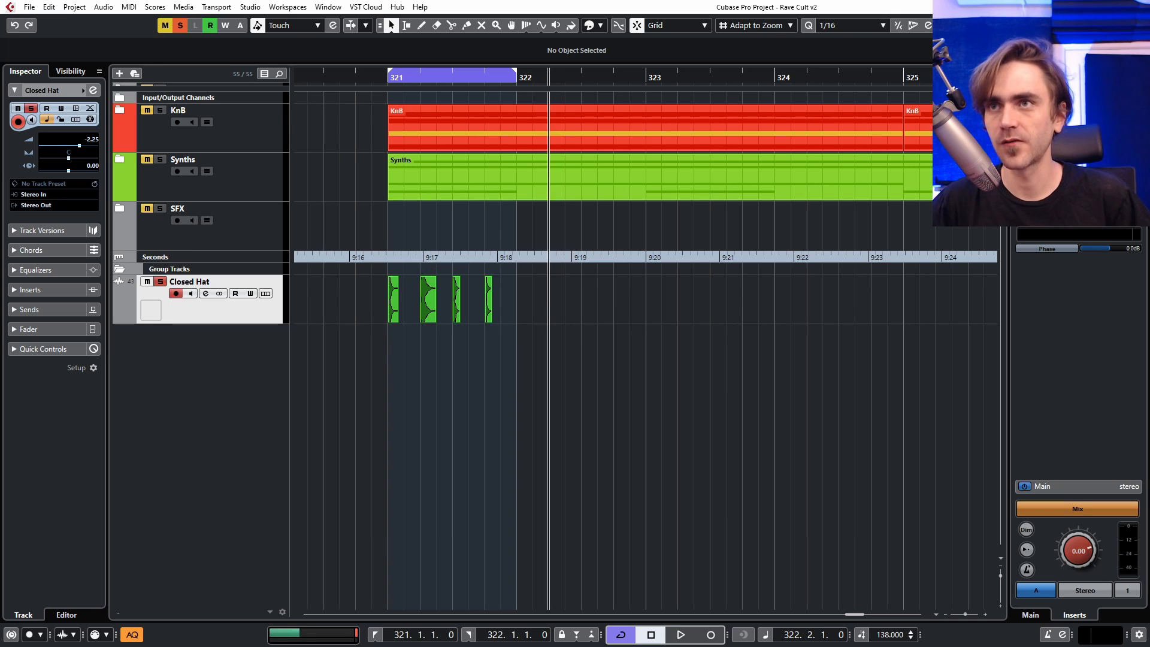
left_click(591, 385)
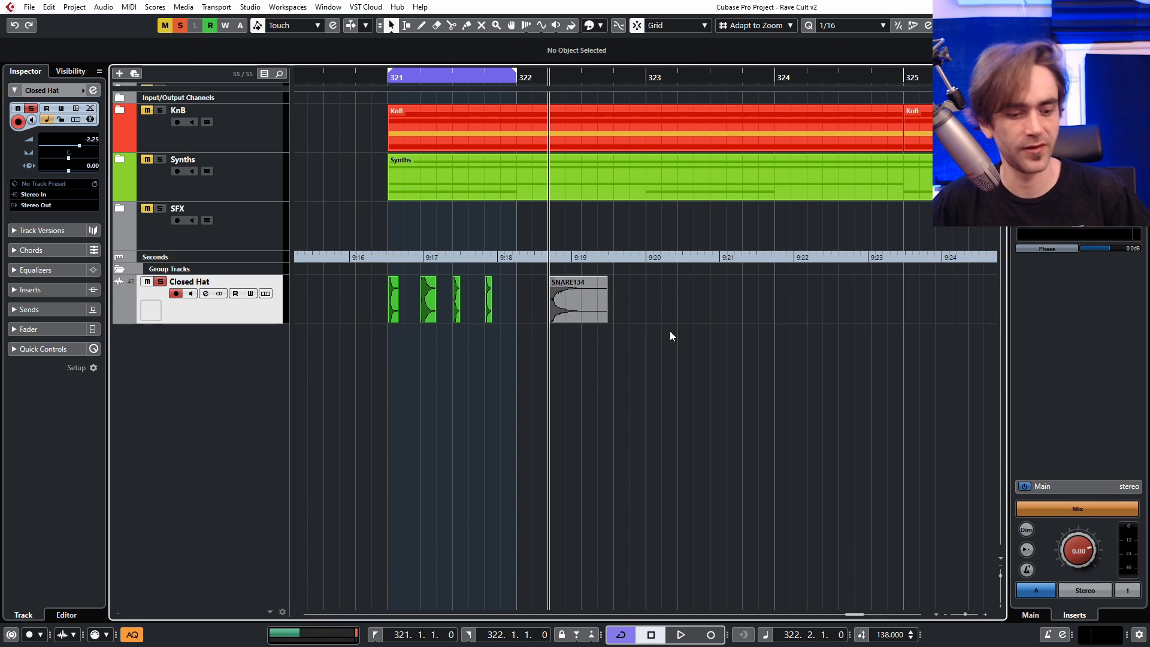
key("space")
key("space")
Step: Put SNARE134 on its own new audio track at 322.2 and name that track Snares
left_click(577, 310)
key("Delete")
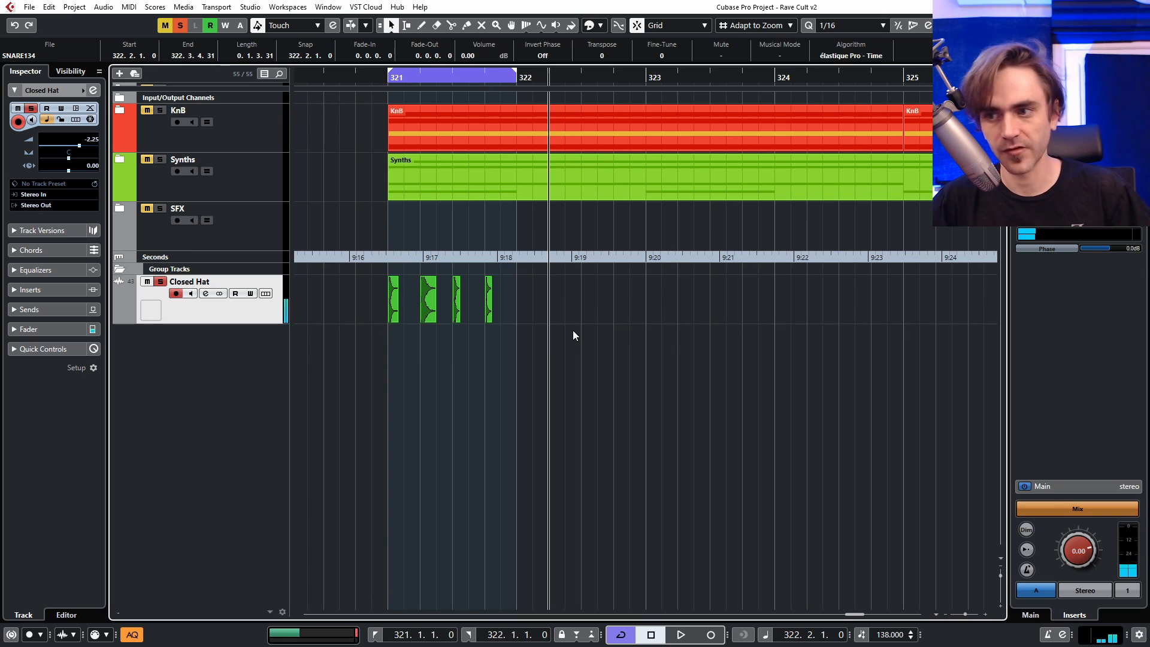
key("ctrl+z")
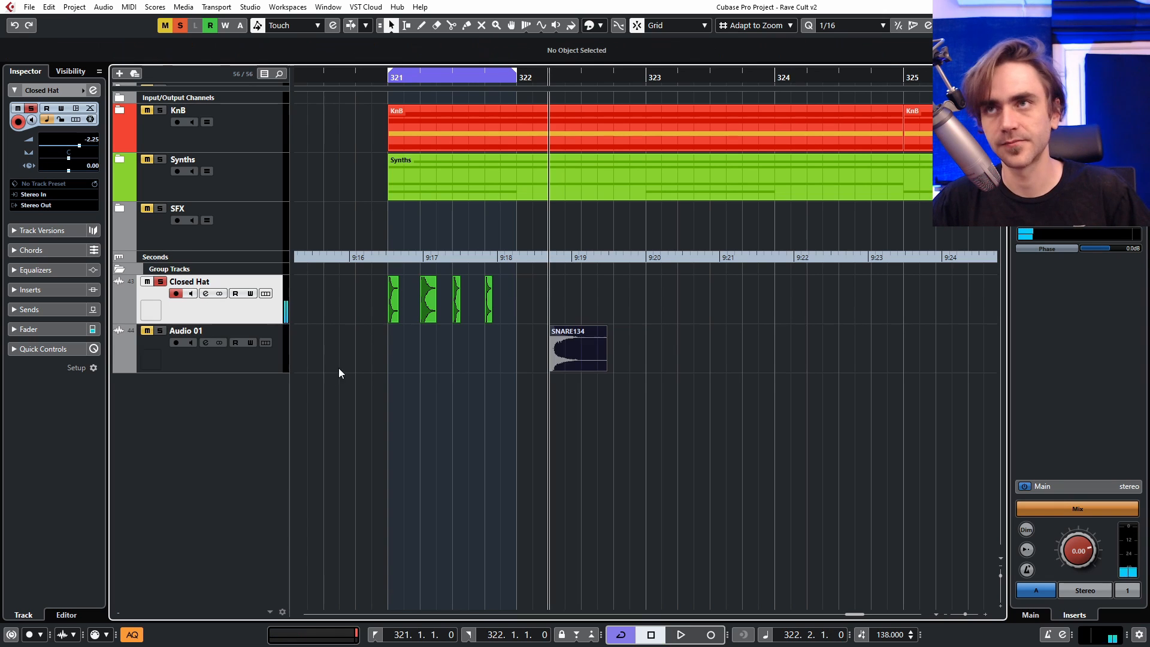
double_click(193, 333)
type("Snares")
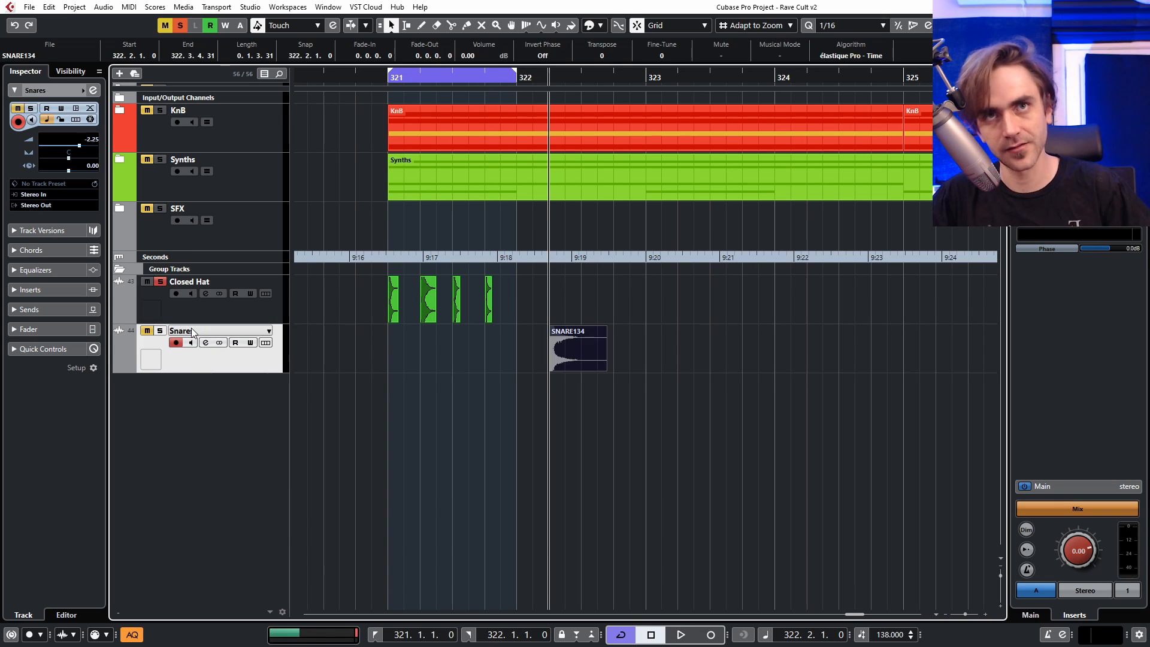
left_click(638, 457)
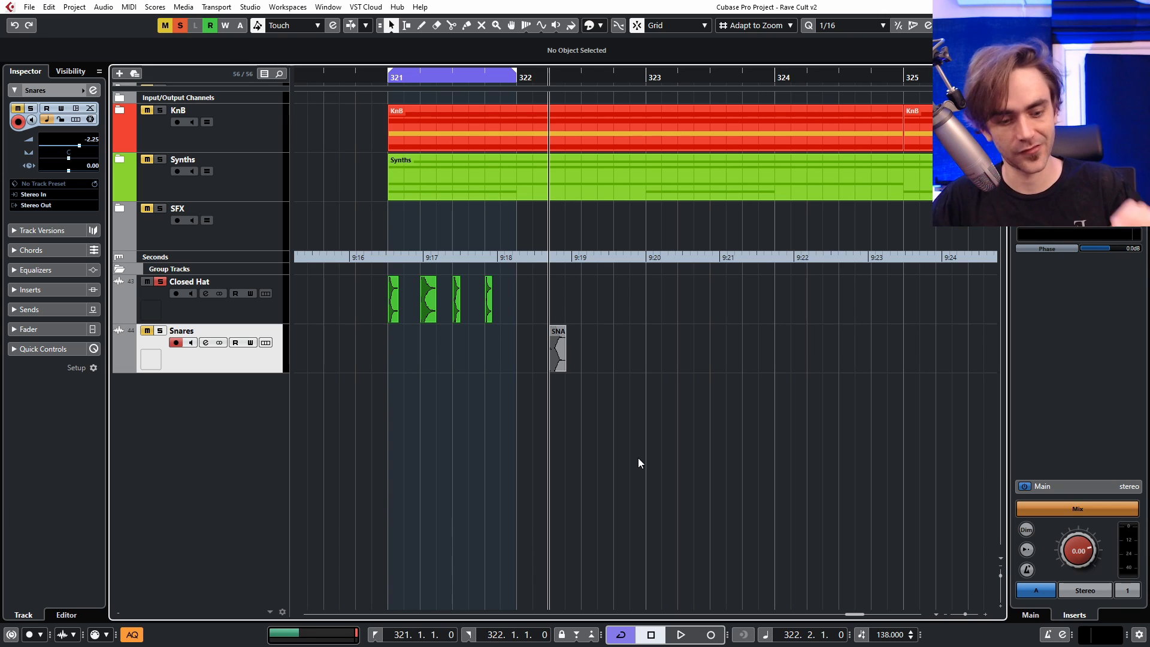
Step: Solo the Snares track, audition the shortened snare and lower the track's volume to -9.85 dB
key("space")
key("space")
key("space")
key("space")
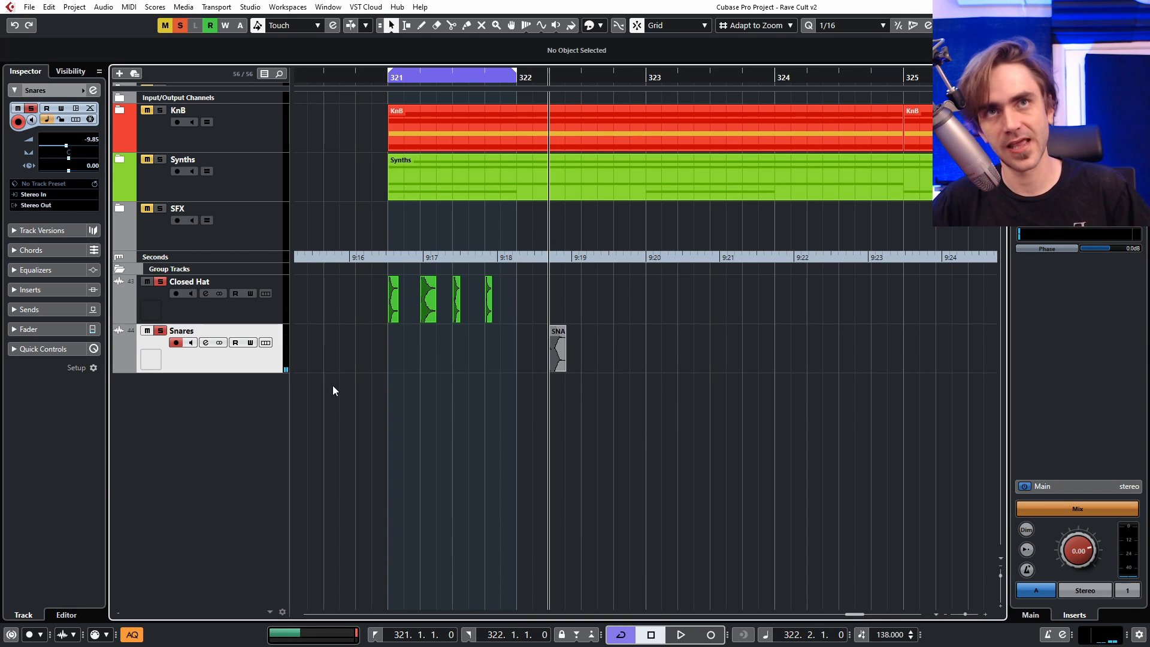
Step: Move the first three green hats ahead of bar 321 and place the remaining hat and the snare at the start of bar 321
scroll(475, 331, "down", 2, "ctrl")
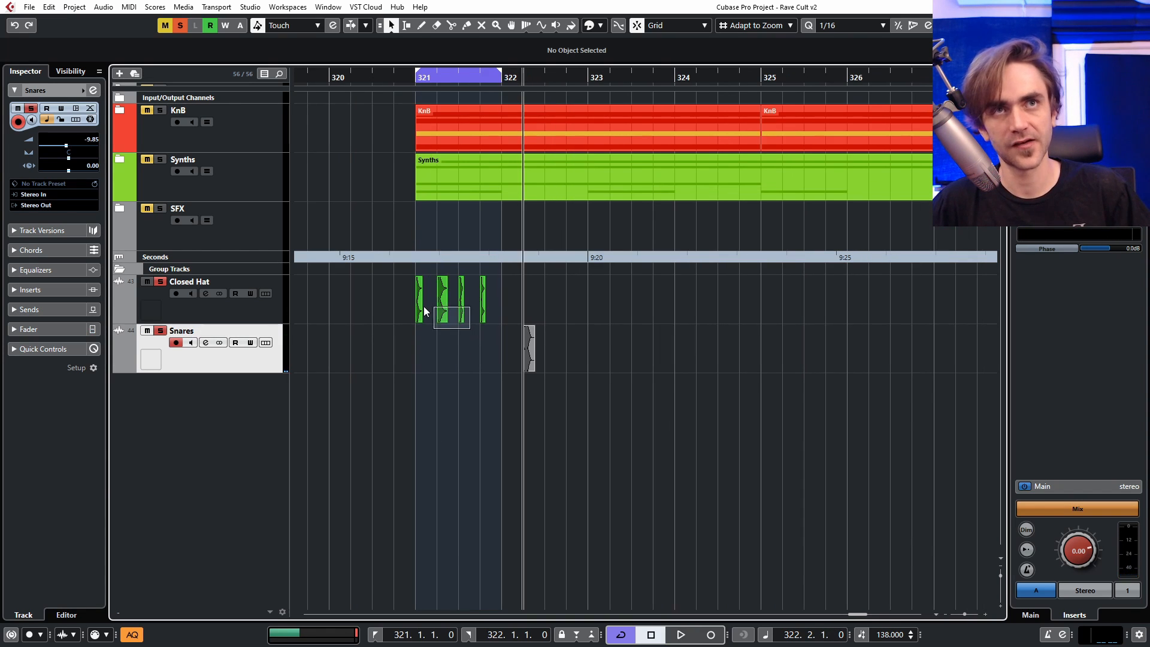
left_click_drag(421, 306, 310, 295)
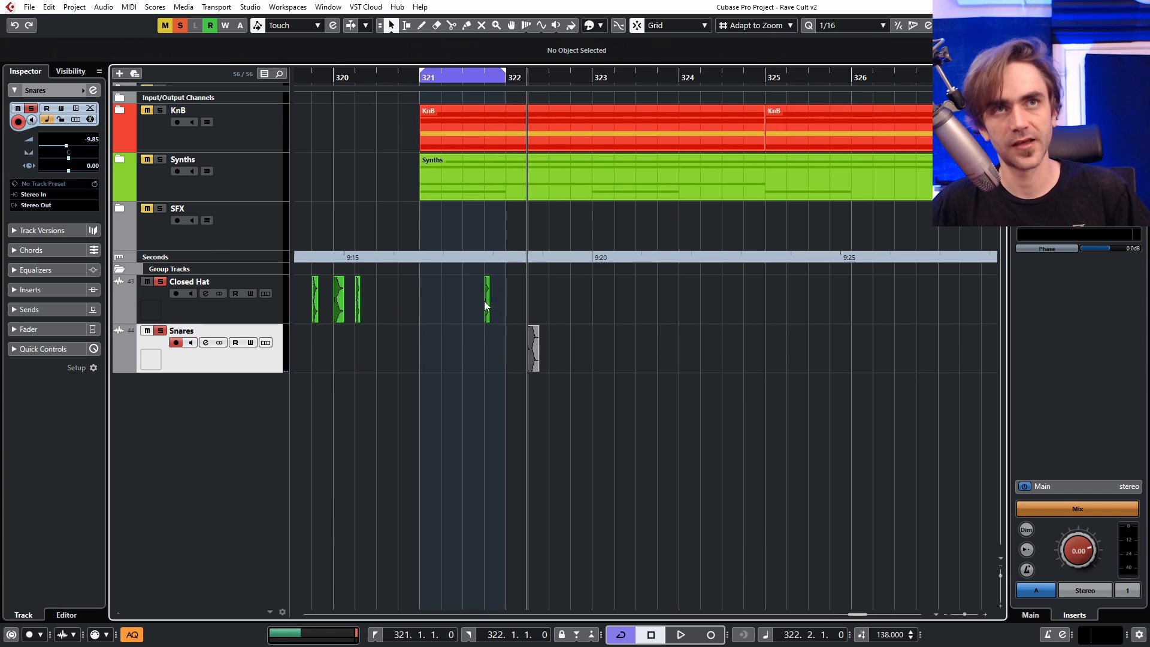
left_click_drag(484, 300, 422, 297)
left_click_drag(536, 349, 427, 349)
left_click(406, 447)
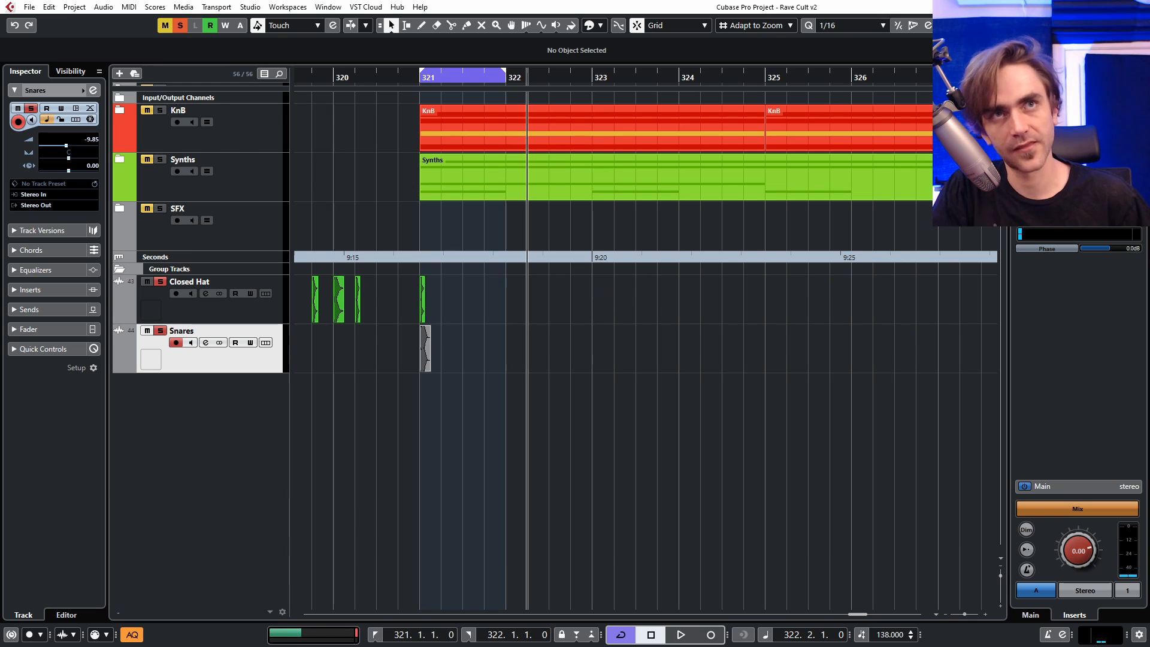
Step: Place the open hat sample at the start of bar 322 and CRASH22 at the start of bar 321 on their tracks
left_click_drag(598, 312, 515, 326)
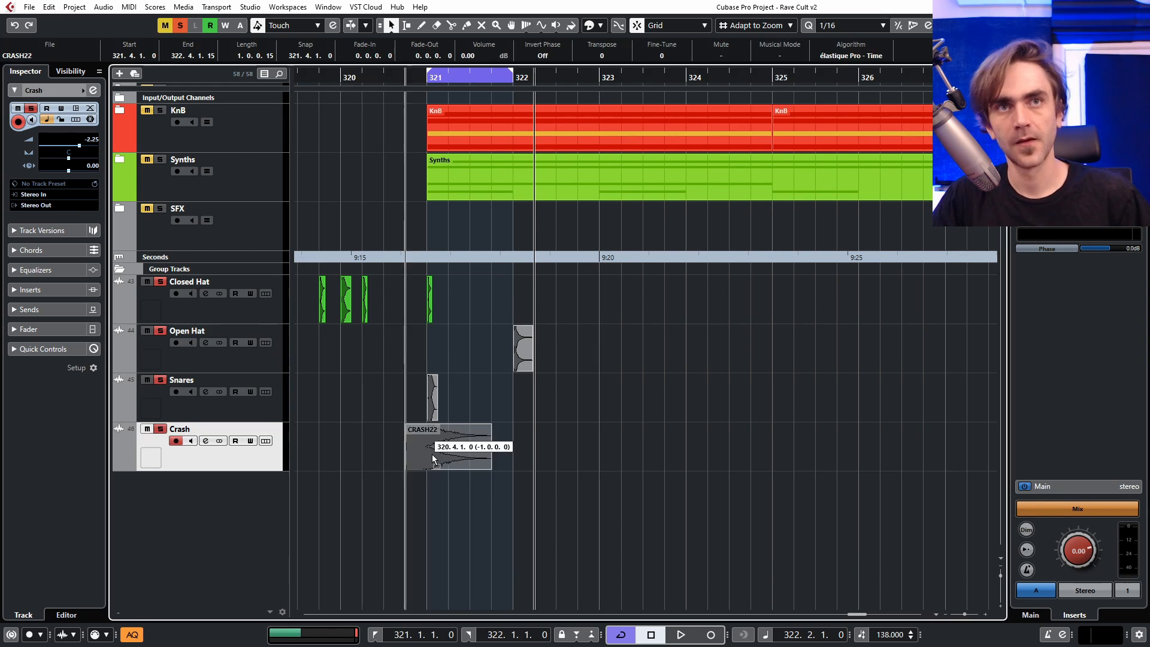
left_click_drag(434, 446, 458, 446)
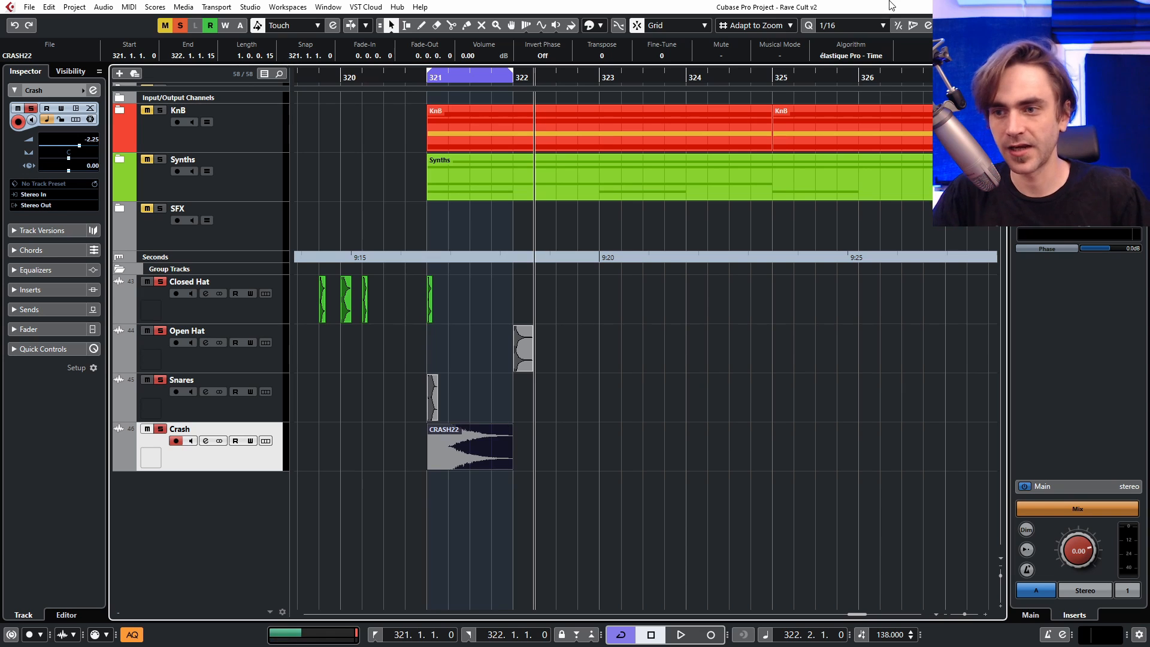
left_click(691, 422)
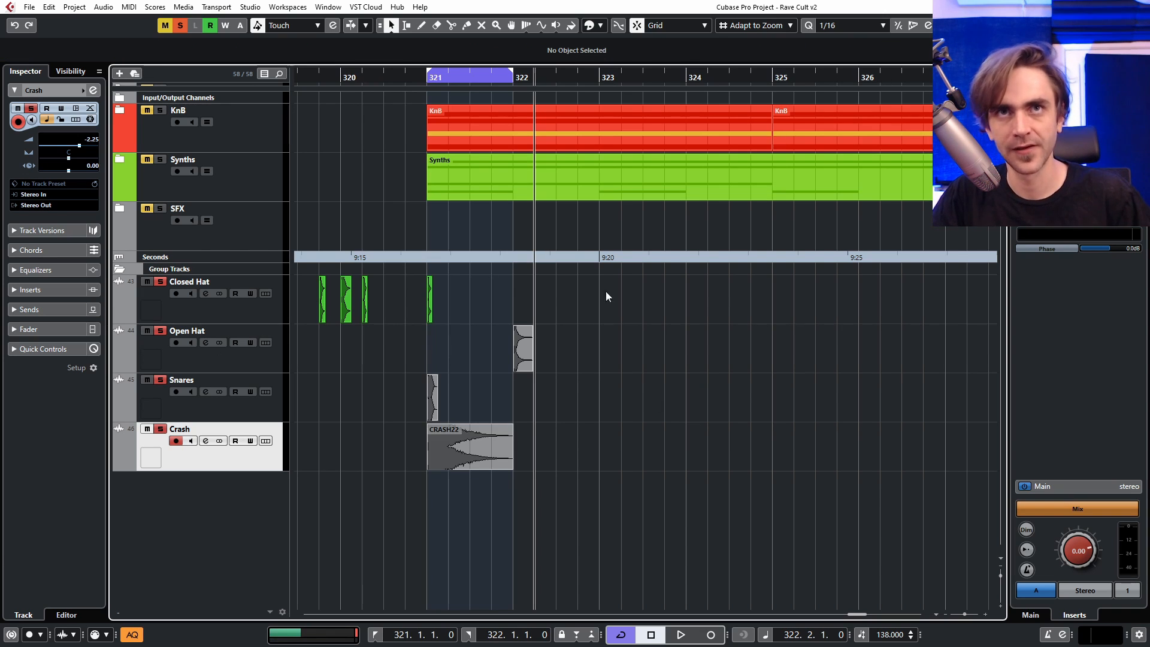
Step: Expand the Perc folder in a divided track list and copy a four-bar PC2_140_Cinematic_4 Sliced loop to a new track below Crash at bar 317
scroll(614, 311, "down", 2)
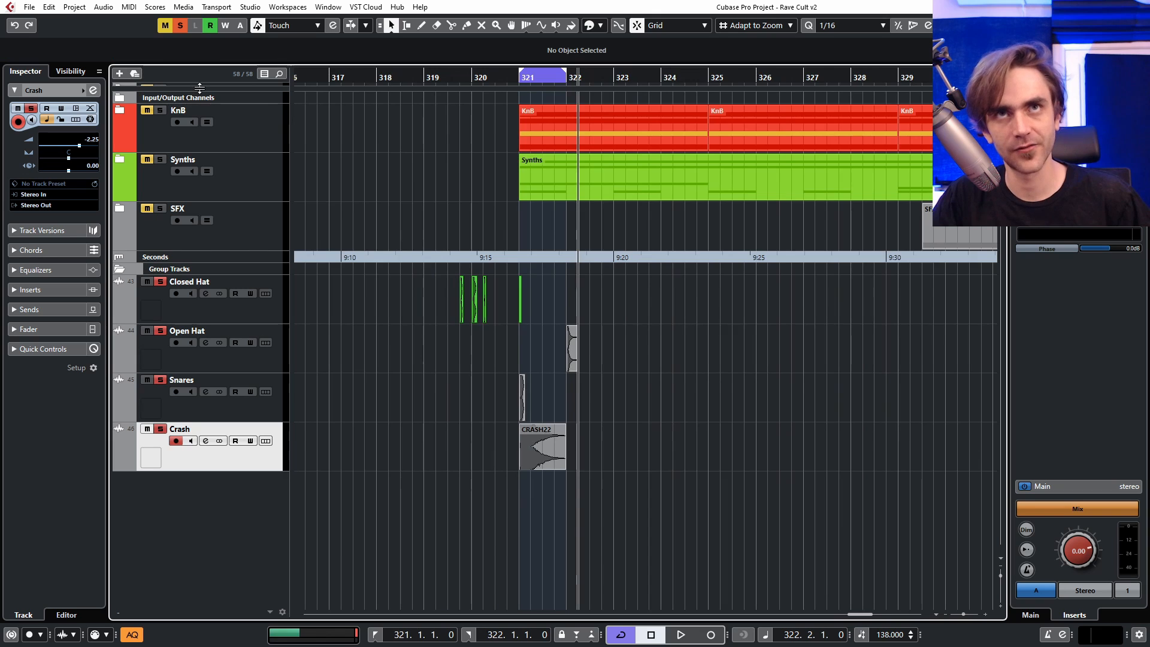
left_click_drag(199, 88, 194, 205)
left_click(121, 91)
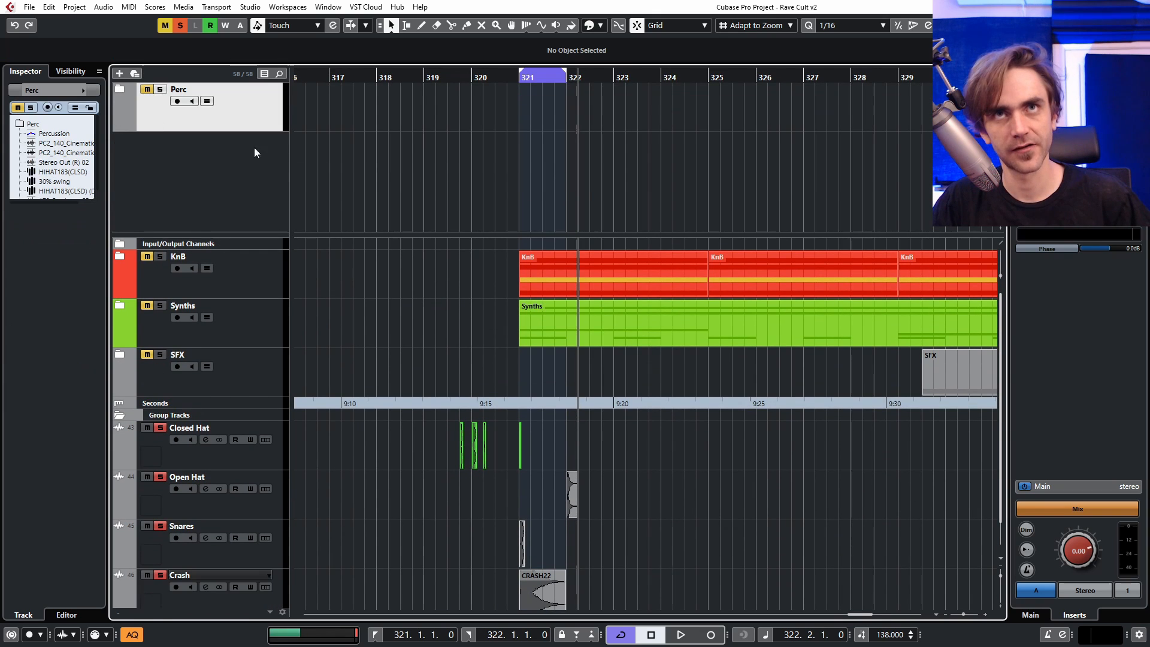
scroll(420, 186, "down", 3)
left_click(120, 89)
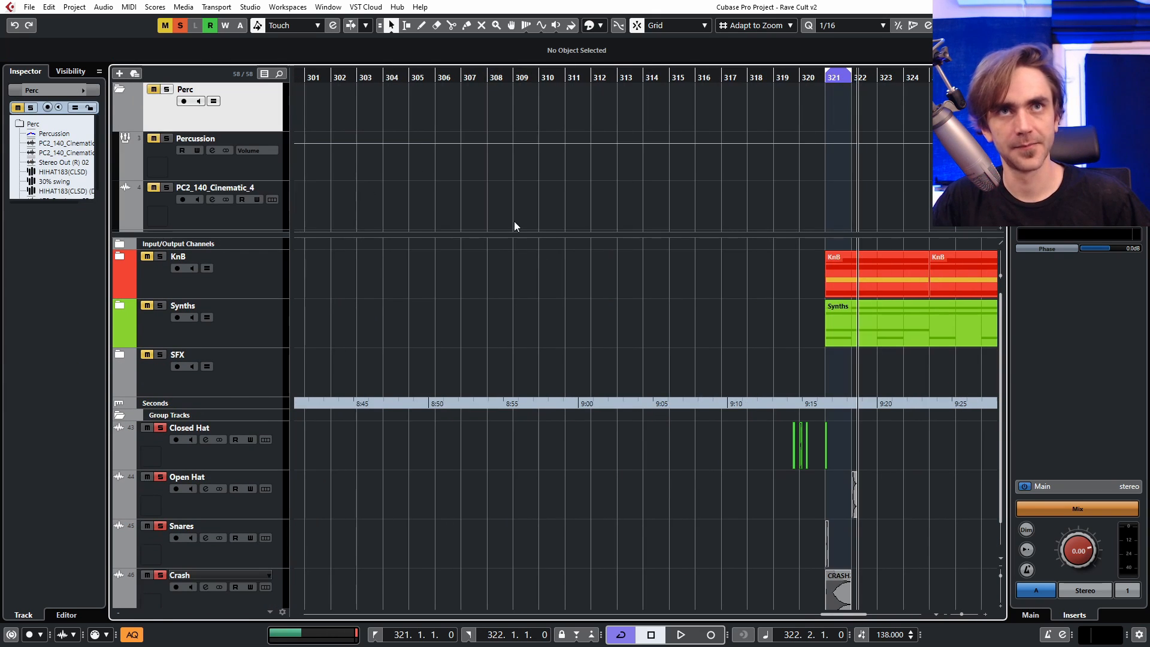
scroll(514, 221, "down", 3)
scroll(623, 212, "left", 3)
scroll(576, 217, "down", 4)
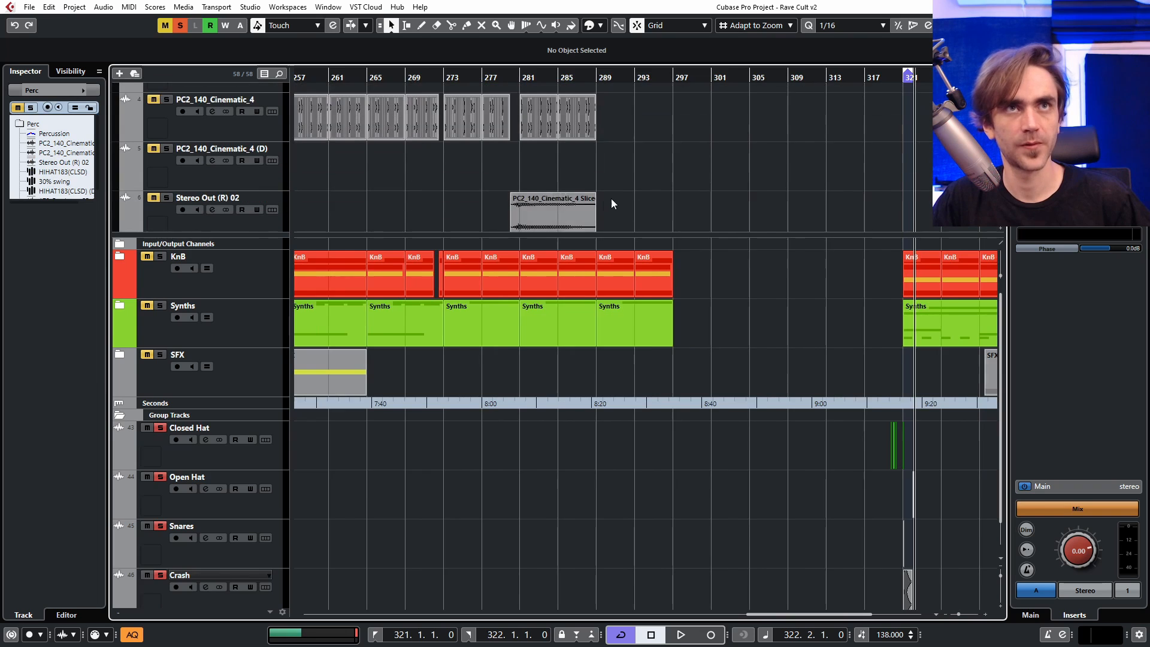
left_click_drag(603, 118, 817, 497)
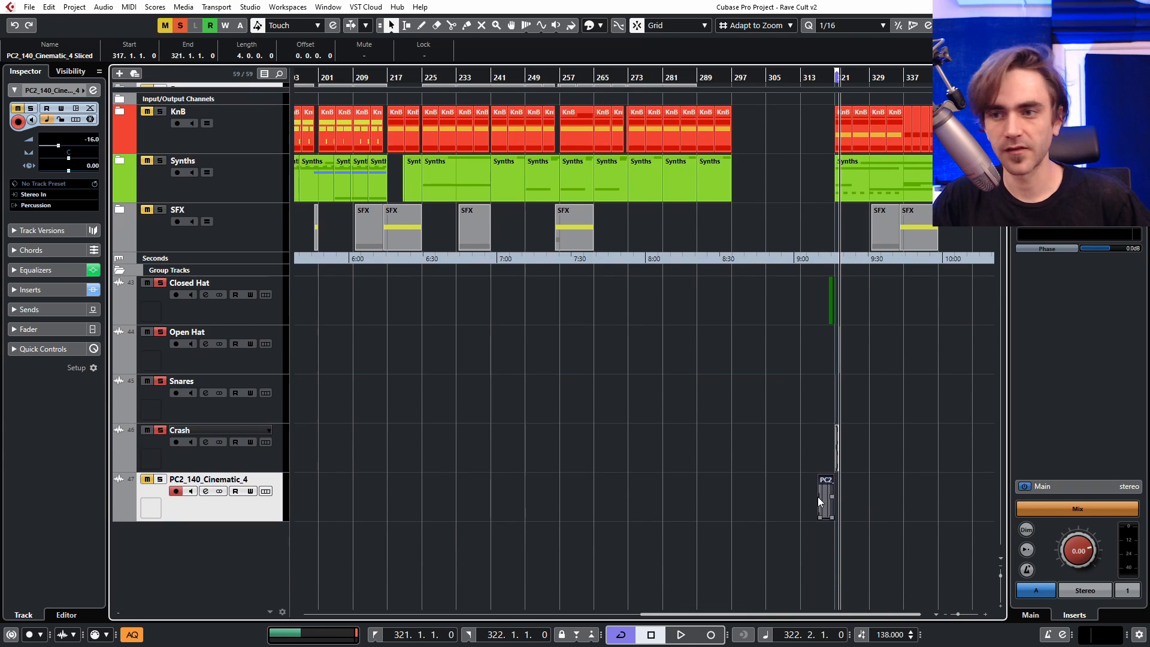
Step: Move the copied PC2_140_Cinematic_4 Sliced loop to the start of bar 321
scroll(783, 488, "up", 4)
scroll(806, 536, "right", 4)
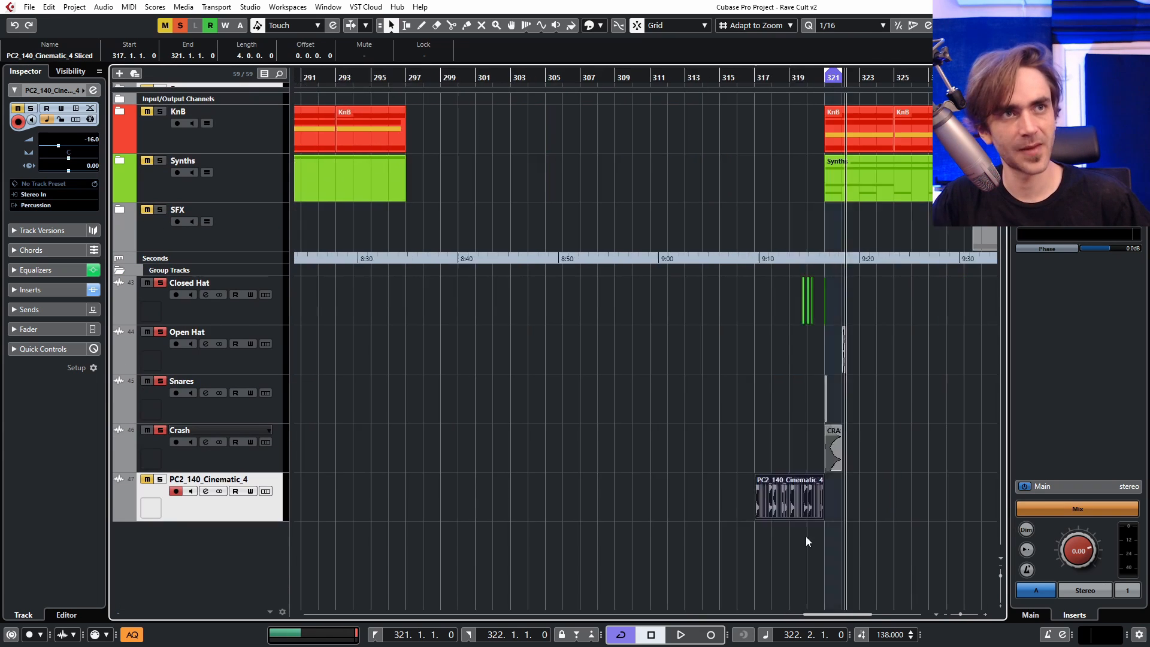
left_click_drag(613, 505, 679, 499)
scroll(718, 562, "up", 5)
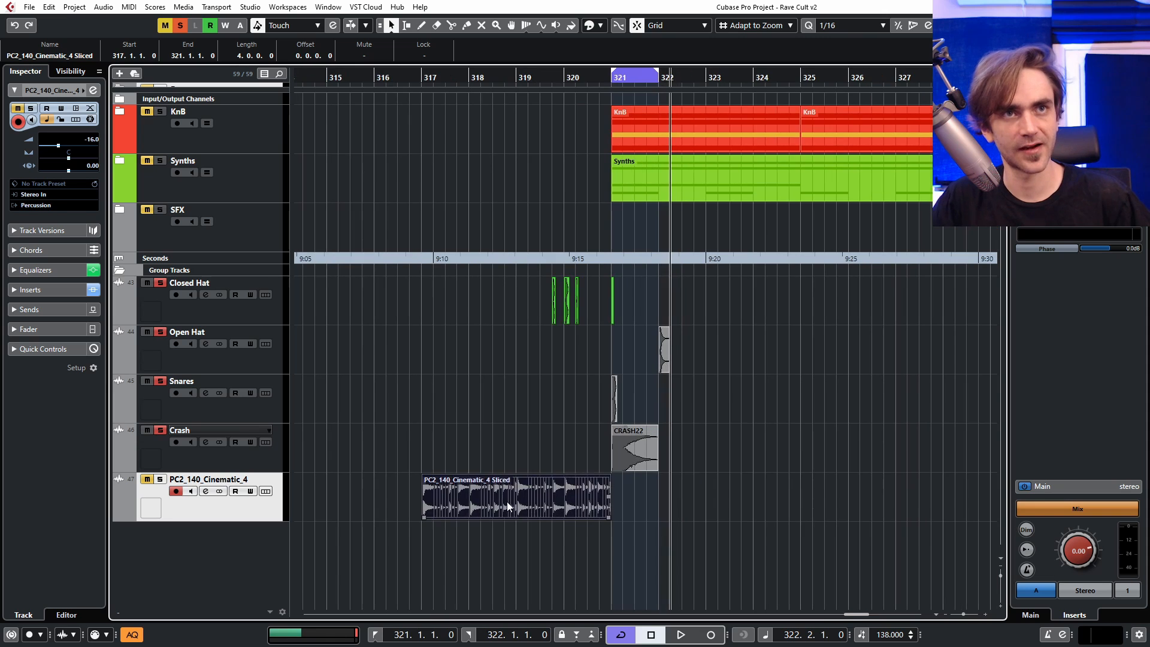
left_click_drag(507, 502, 687, 515)
Step: Solo only the PC2_140_Cinematic_4 track and play it with the loop range set from bar 321 to 325
left_click(160, 479)
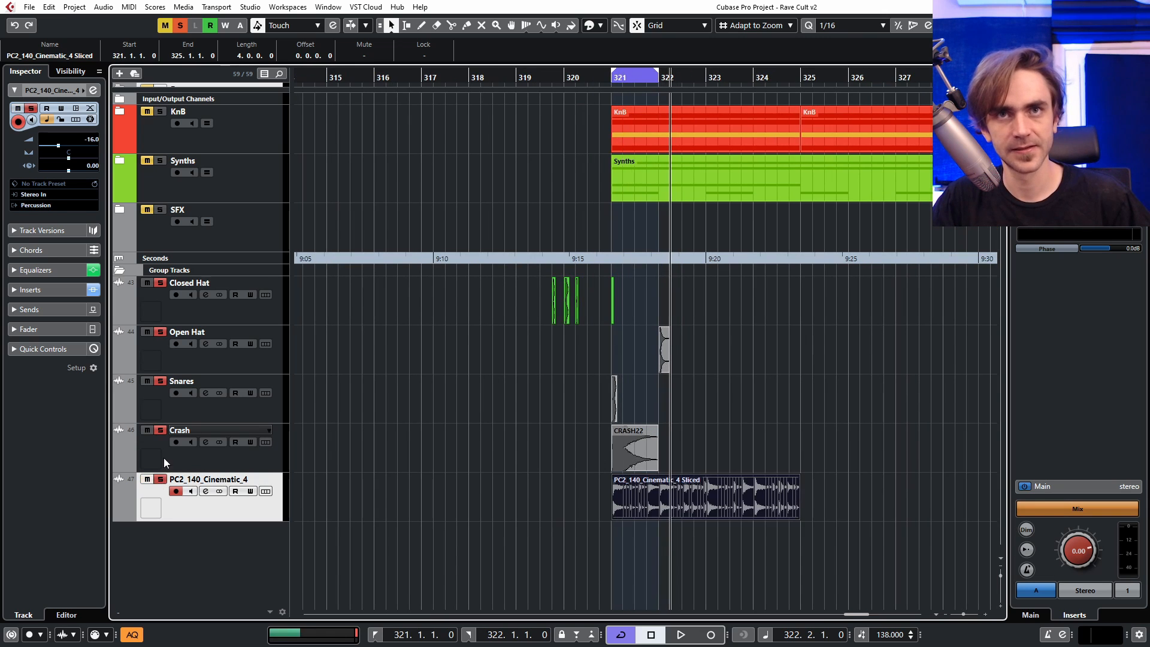
left_click(160, 332)
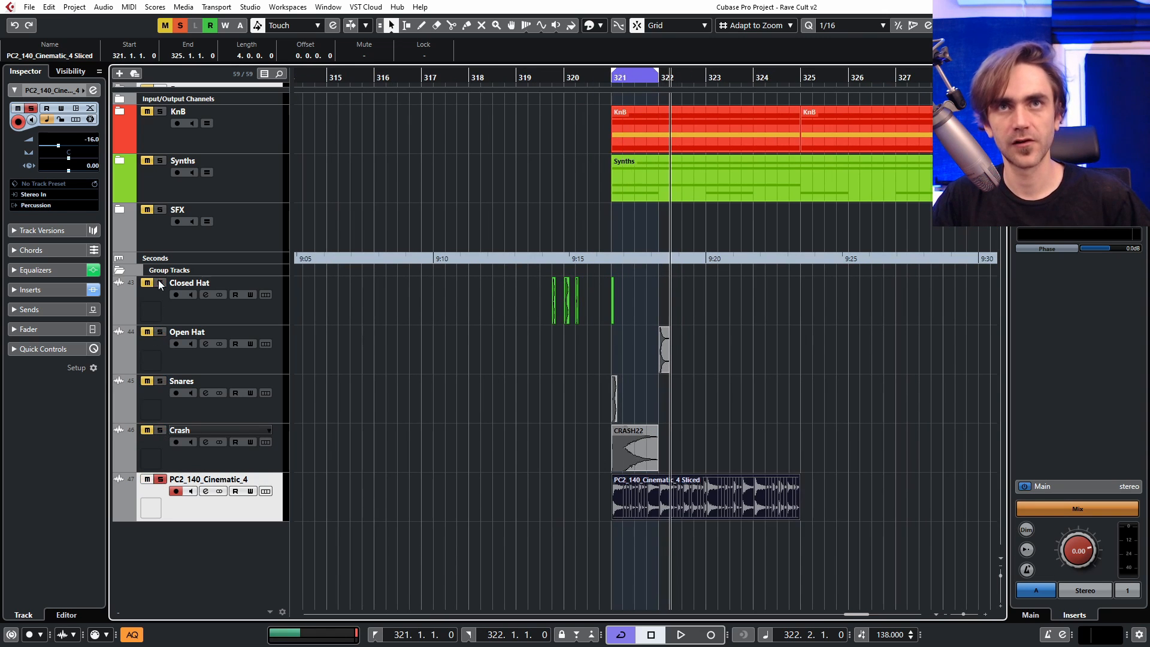
left_click(160, 283)
left_click(799, 449)
key("KP_1")
key("space")
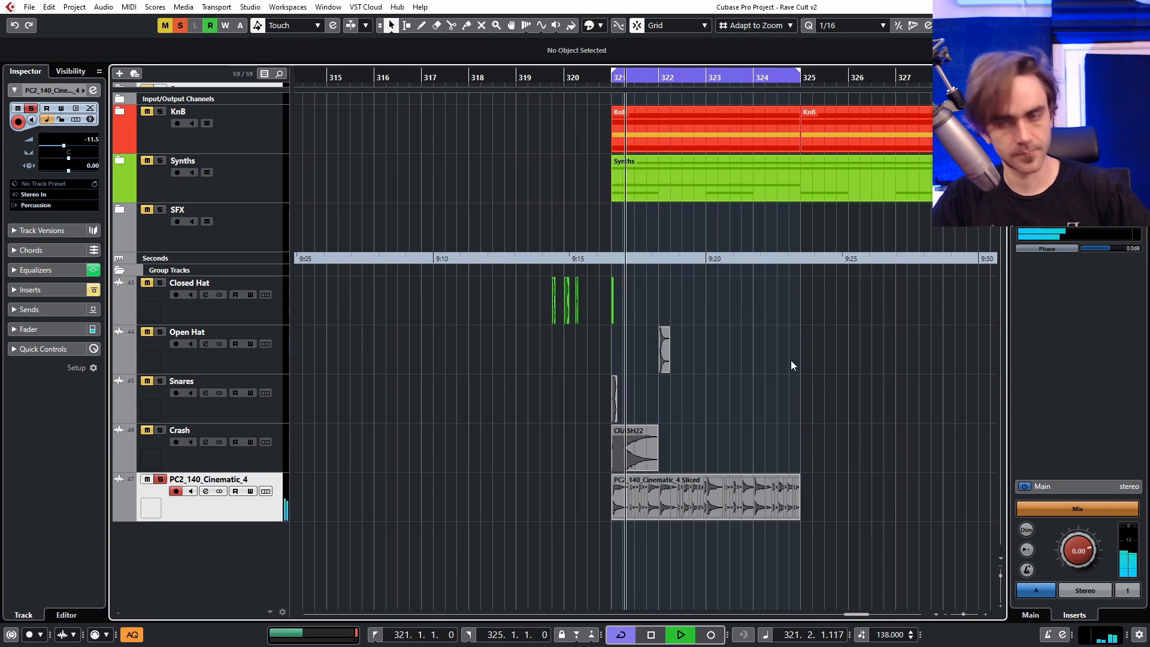
Step: Raise the percussion loop track's volume to -8.31 dB and unsolo it to hear it with the other tracks
scroll(826, 454, "down", 2)
scroll(796, 473, "right", 4)
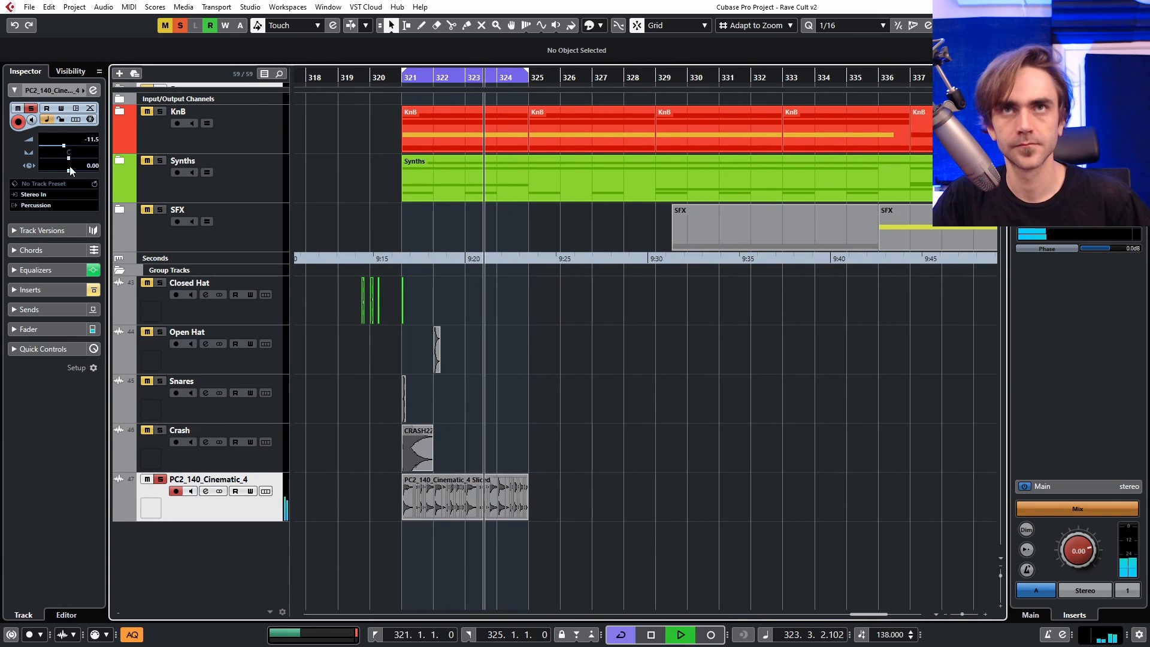
left_click_drag(67, 145, 68, 146)
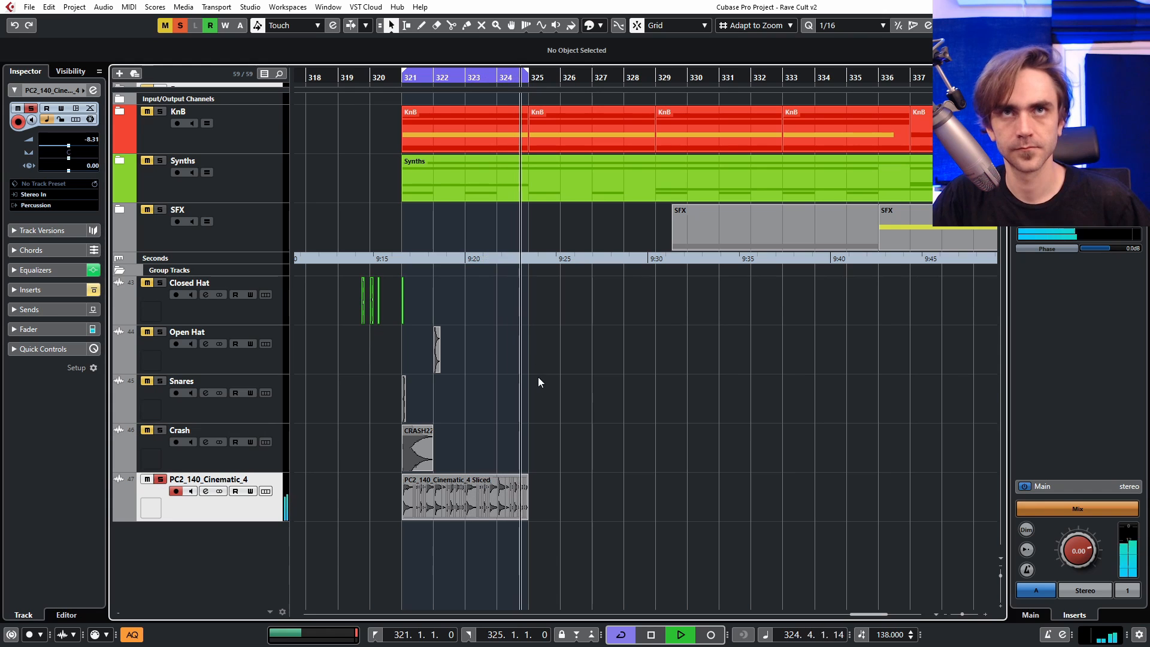
left_click(160, 481)
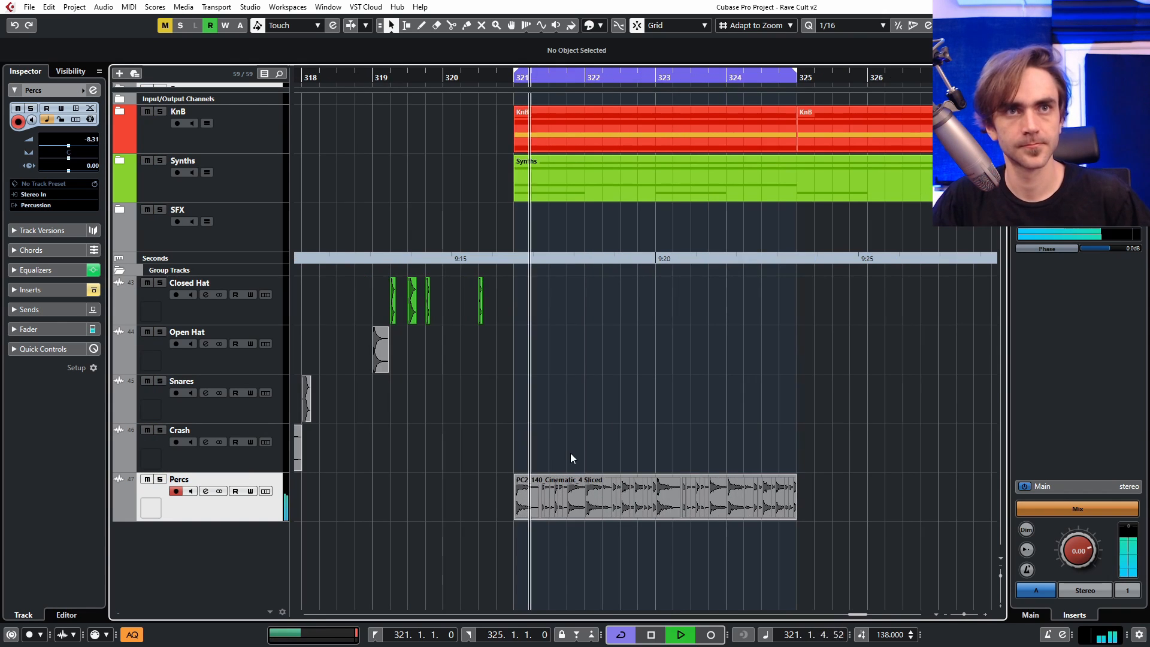
Step: Extend the loop range to bar 337 and repeat the percussion loop on the Percs track up to that bar
key("g")
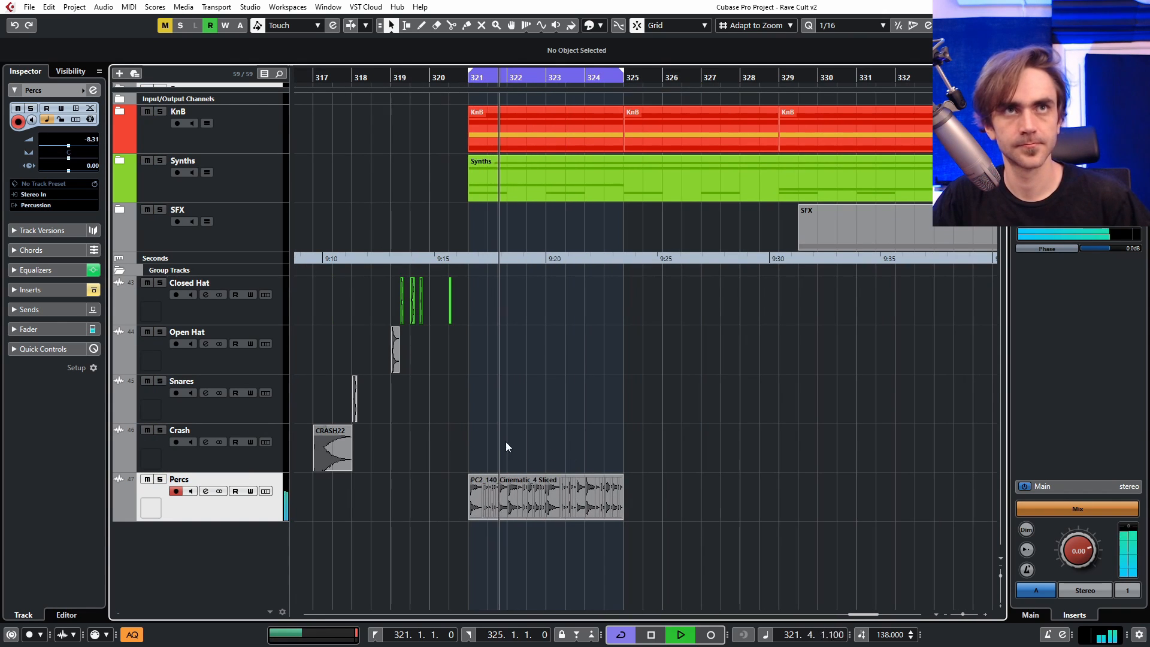
key("g")
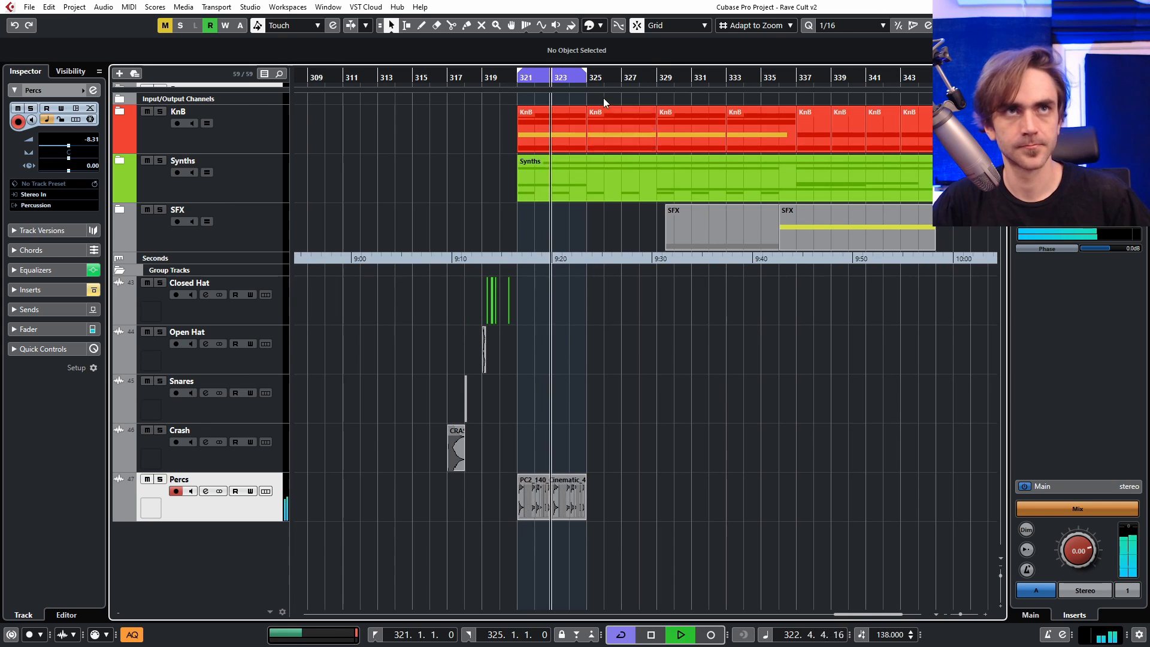
key("g")
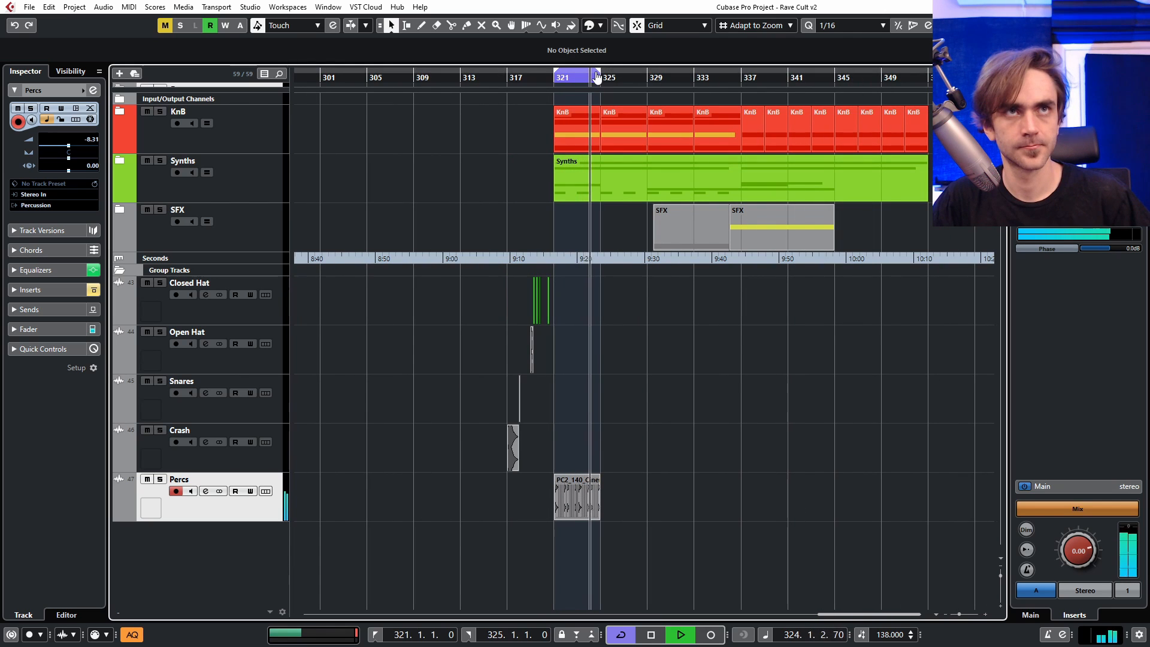
left_click_drag(599, 74, 738, 74)
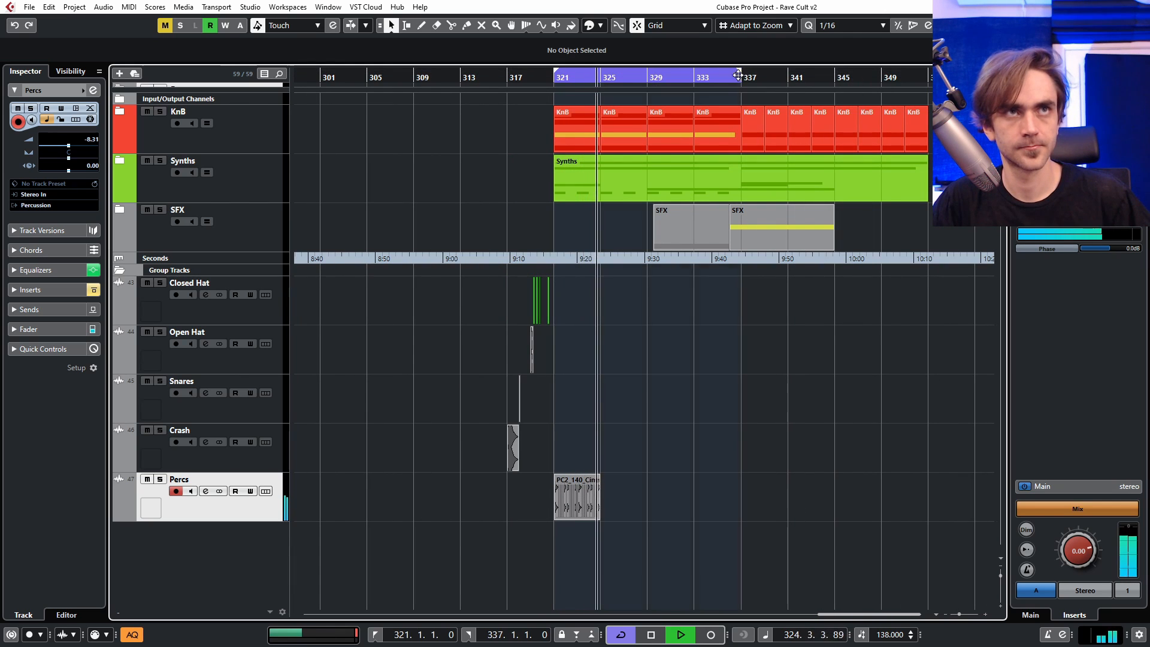
left_click(583, 499)
left_click_drag(599, 500, 747, 508)
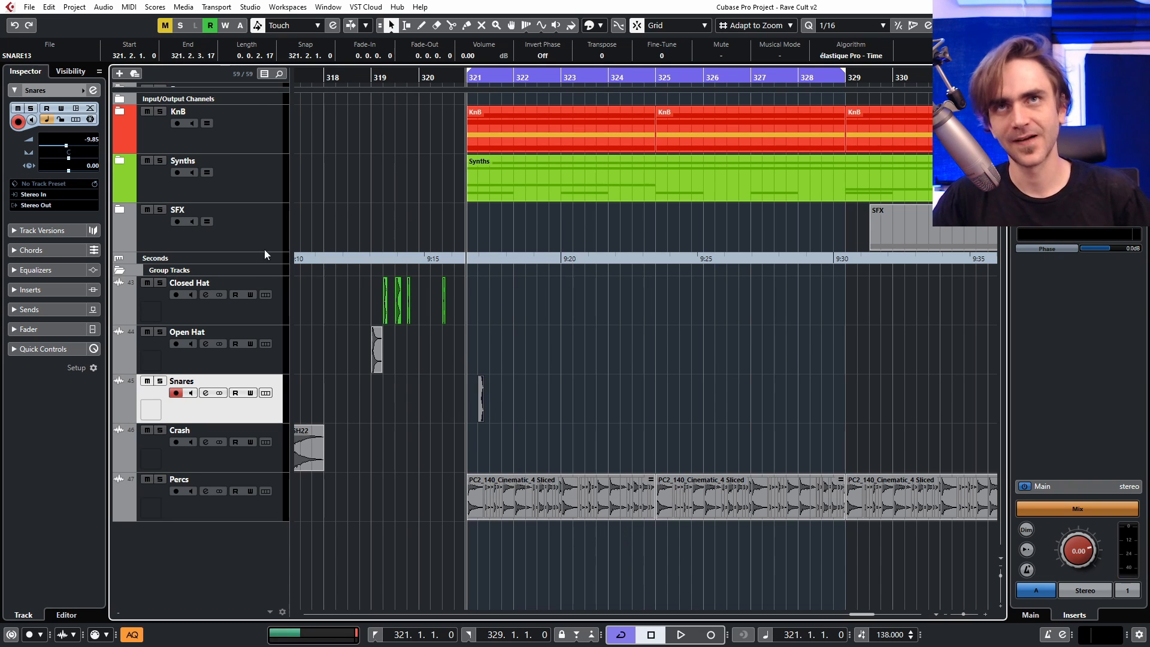
Step: Lower the Snares track's volume to -10.6 dB and copy the snare from 321.2 to 321.4
scroll(89, 139, "down", 1)
scroll(91, 141, "down", 1)
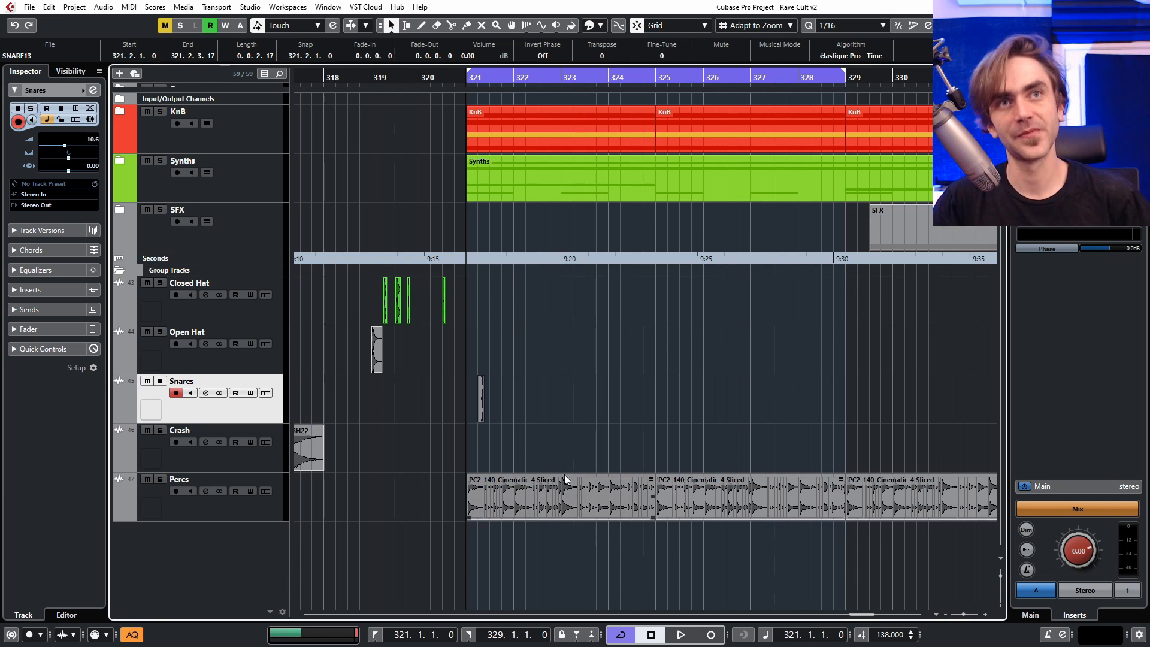
scroll(479, 430, "up", 4)
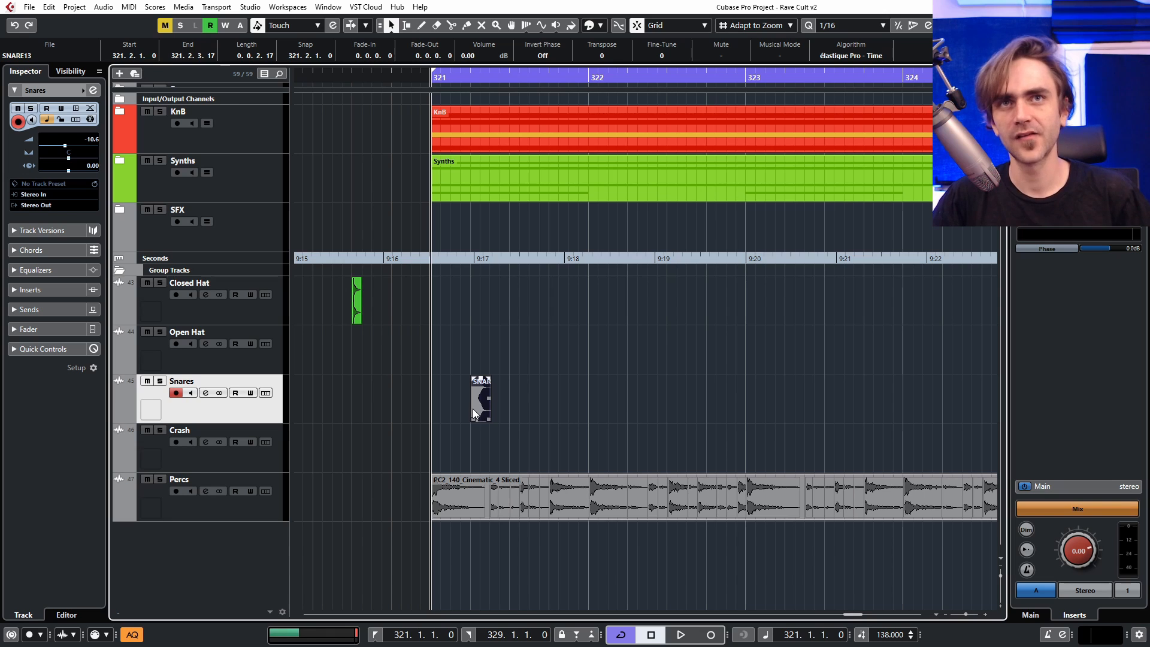
left_click_drag(527, 408, 551, 408)
left_click(638, 406)
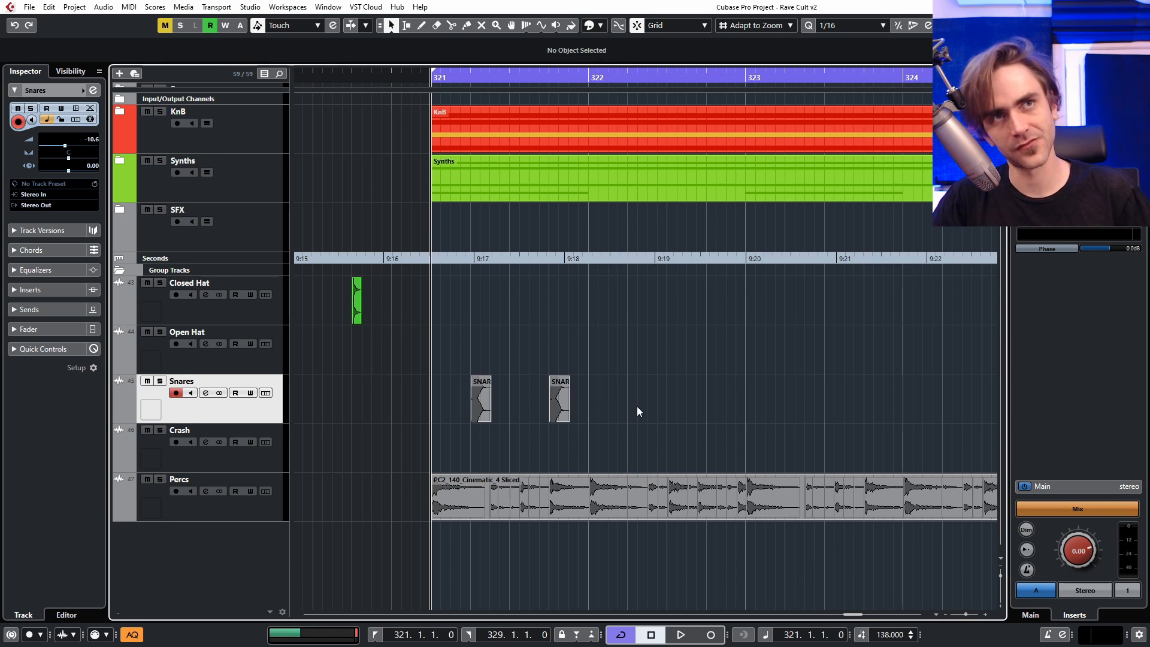
Step: Try the two snares on beats 1 and 3 of bar 321, and return them to beats 2 and 4
scroll(596, 367, "down", 2)
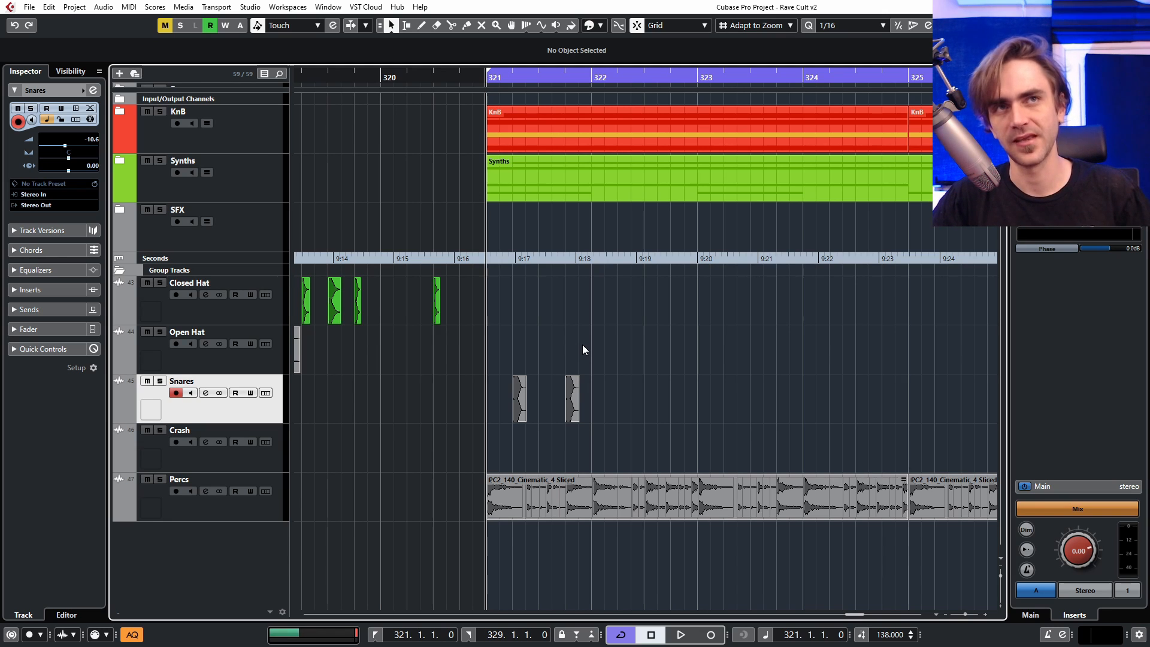
left_click_drag(582, 344, 504, 375)
left_click(552, 337)
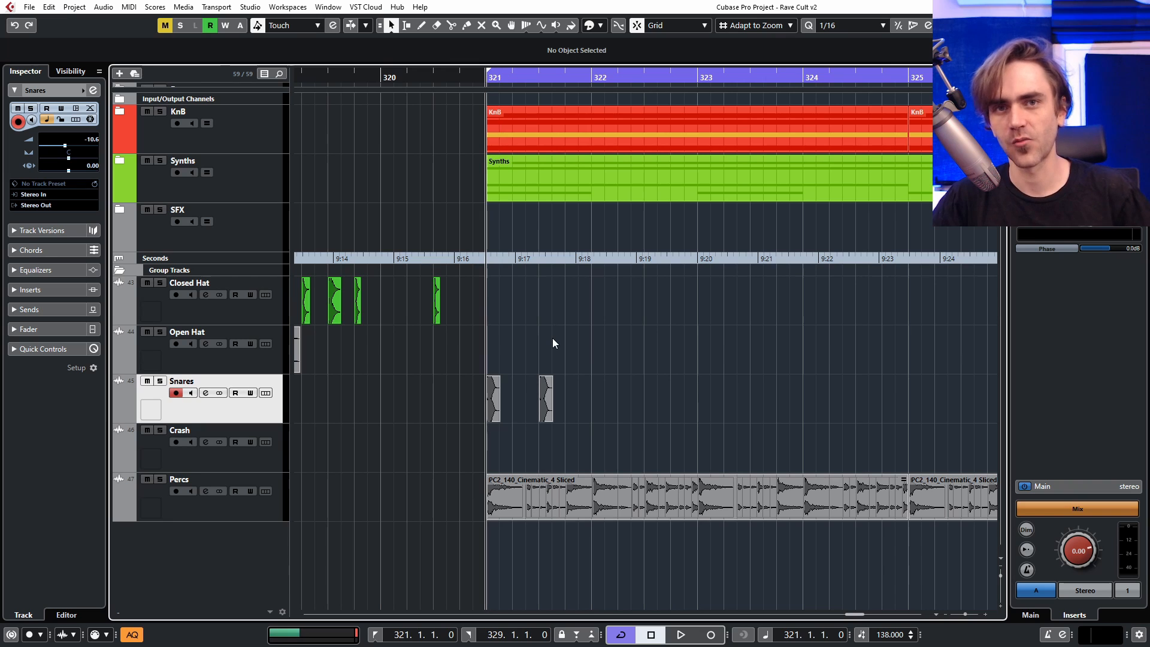
left_click_drag(552, 338, 513, 413)
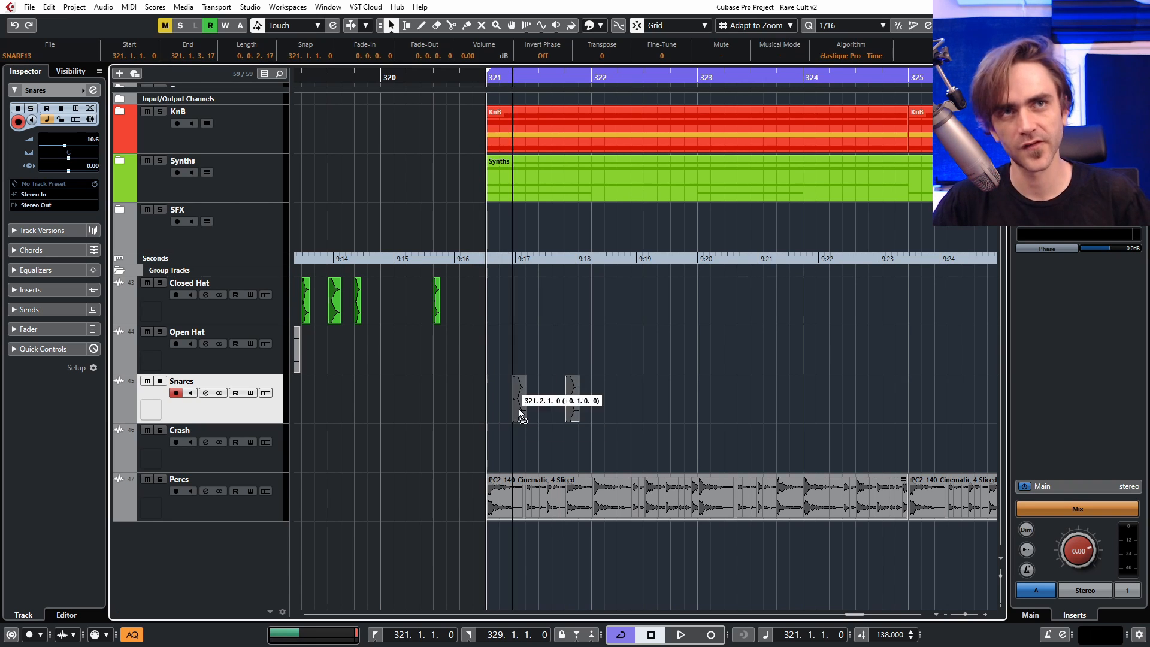
left_click(559, 458)
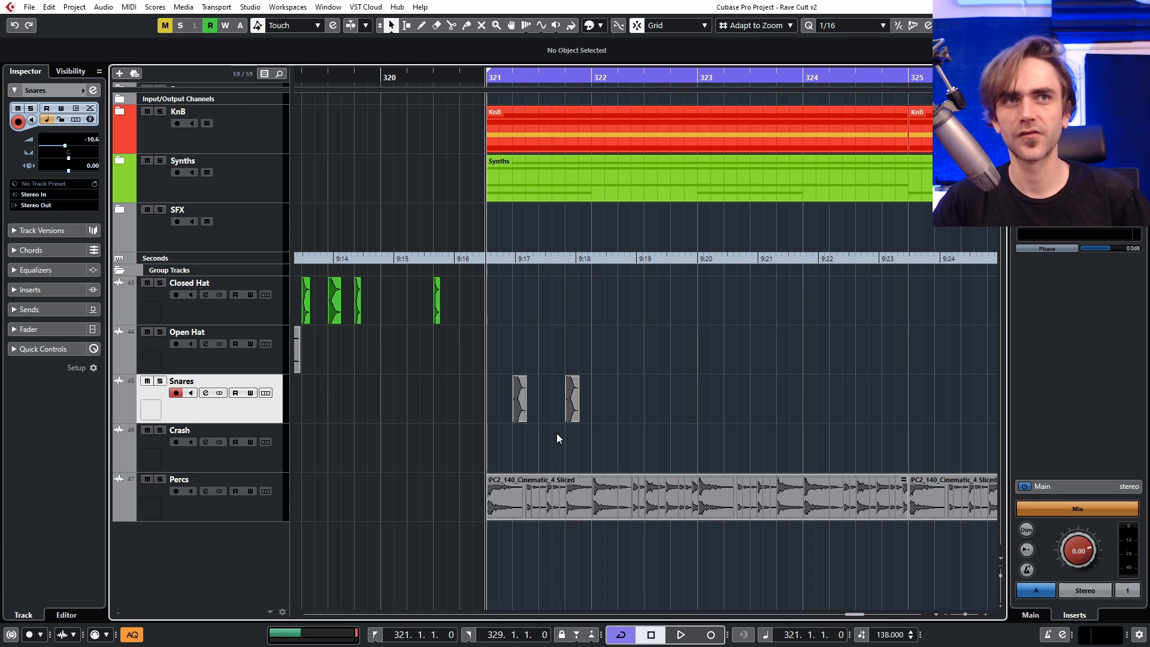
Step: Select both snares in bar 321 and lower the Snares track's volume to -11.0 dB
scroll(575, 400, "down", 1)
scroll(575, 400, "up", 1)
scroll(574, 400, "up", 1)
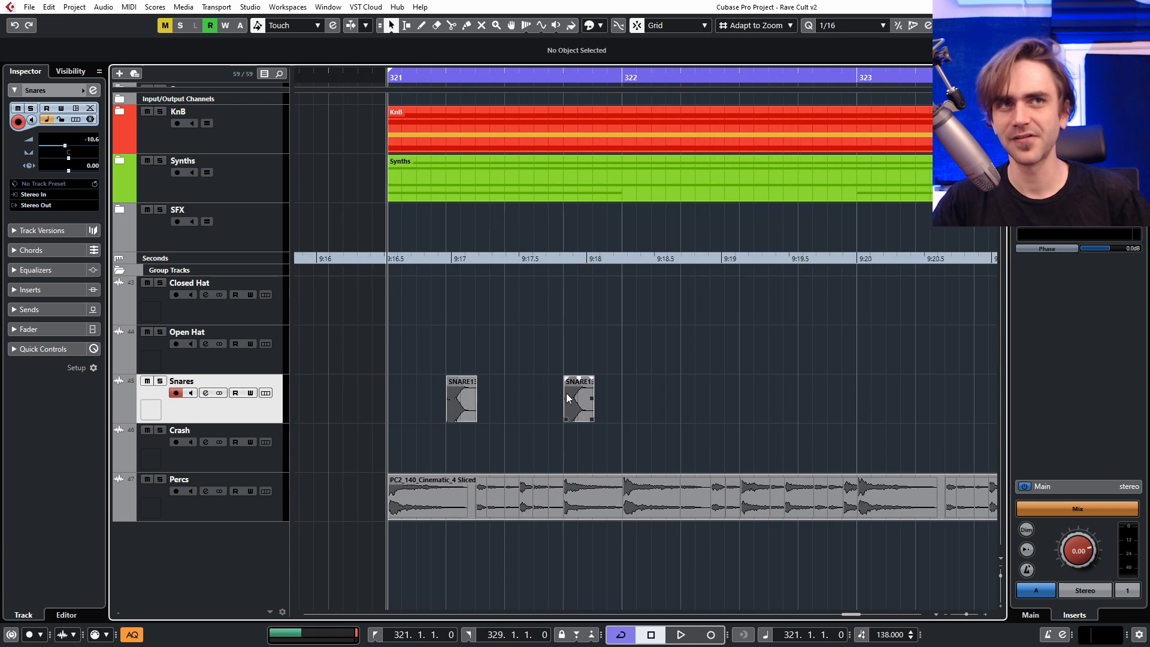
scroll(566, 393, "down", 1)
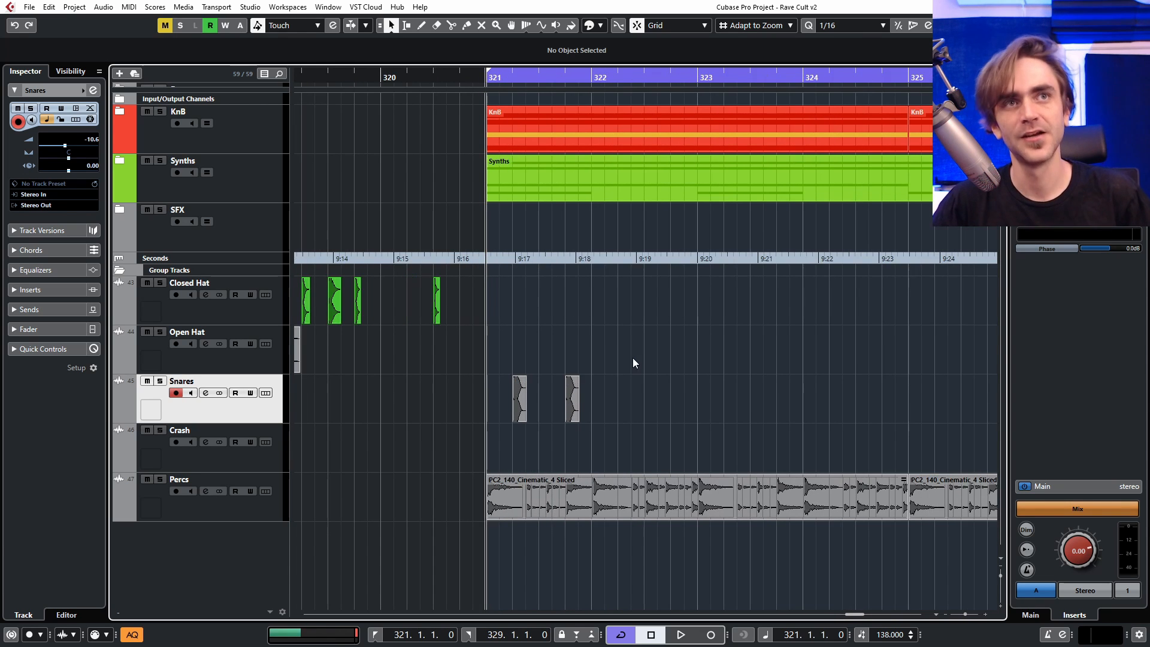
left_click_drag(633, 357, 512, 420)
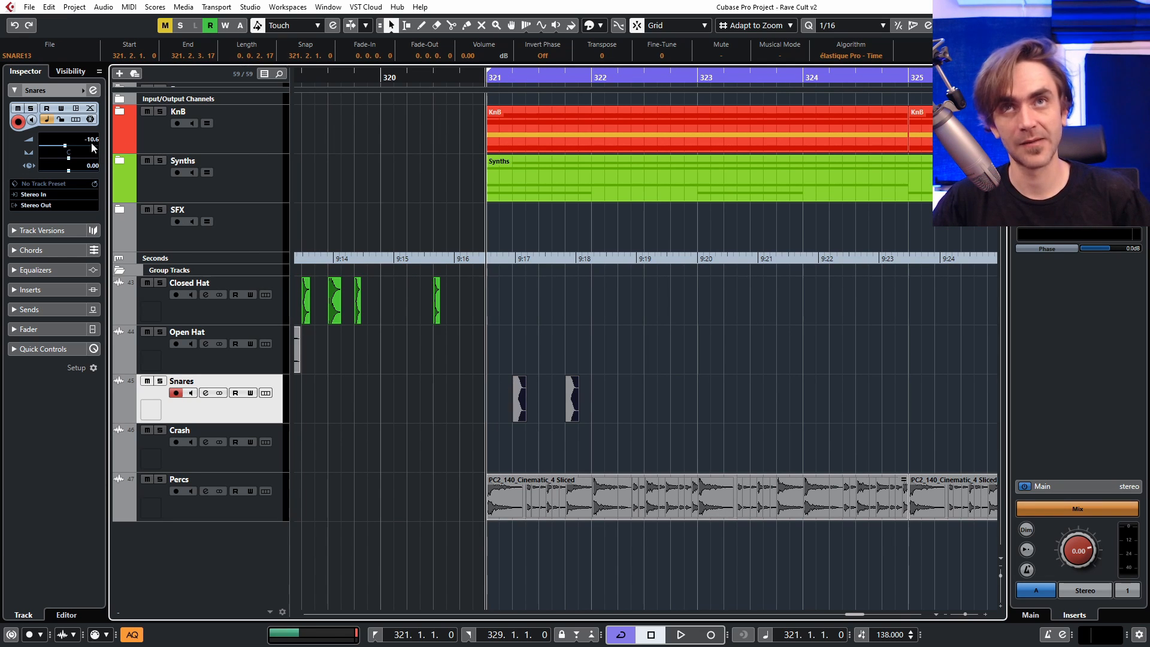
scroll(91, 139, "down", 1)
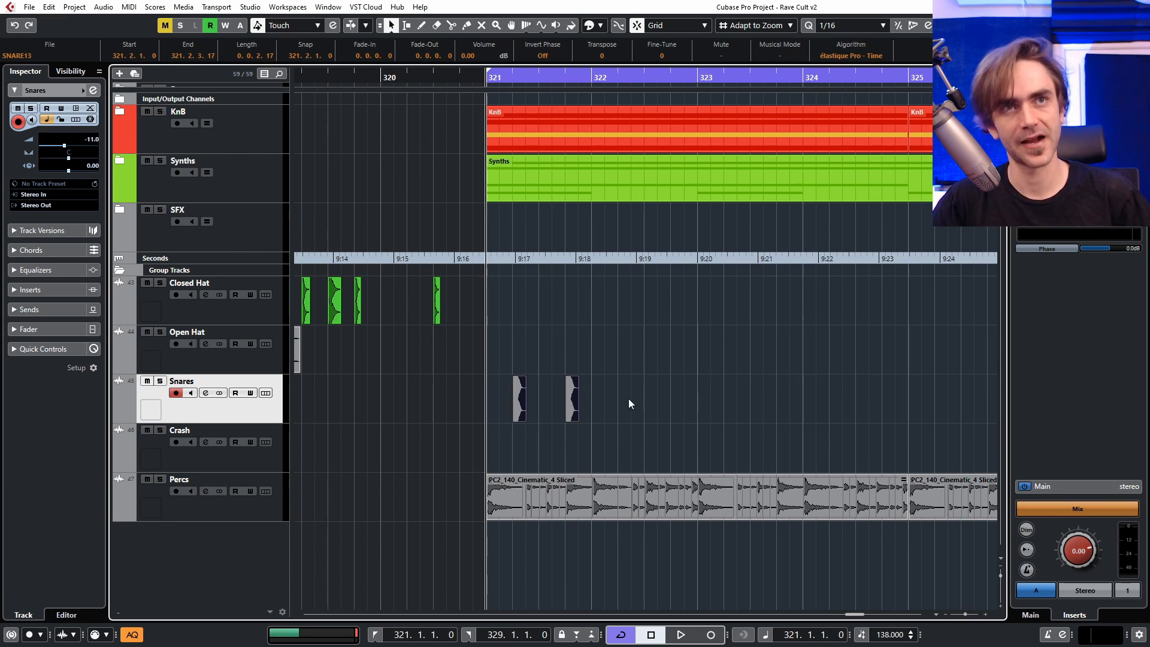
Step: Copy the two snares to beats 2 and 4 of bar 322, and give all four snares a 0.0.0.48 fade-out
left_click_drag(522, 405, 627, 408)
left_click(684, 351)
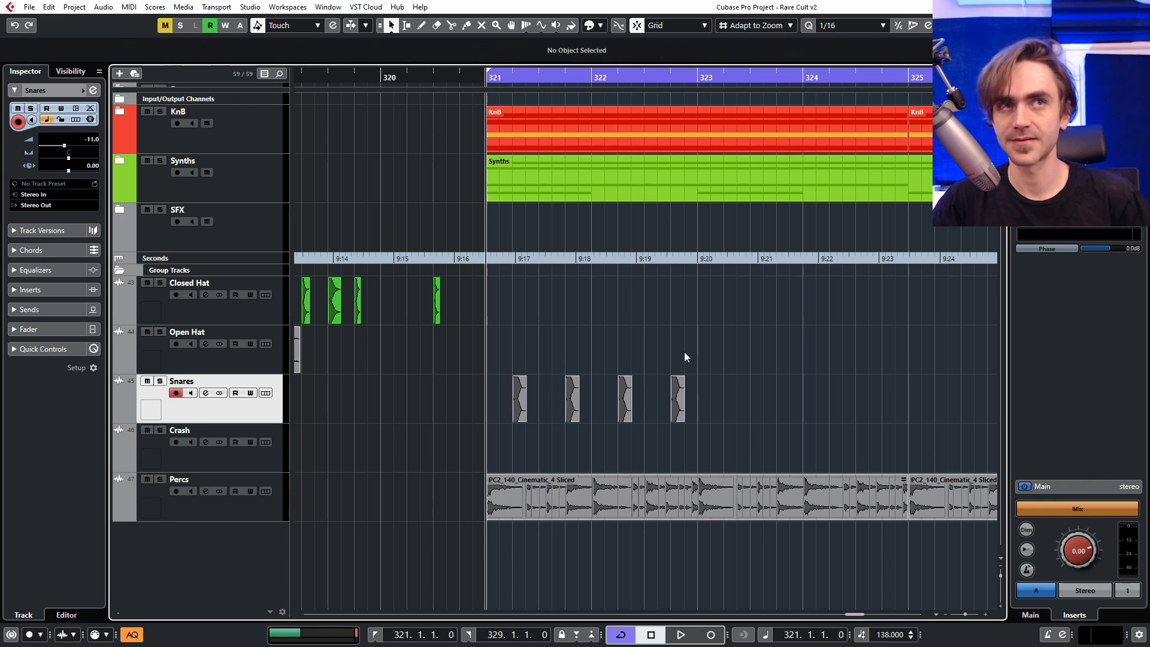
left_click_drag(737, 346, 519, 382)
scroll(533, 391, "up", 2)
scroll(512, 364, "right", 2)
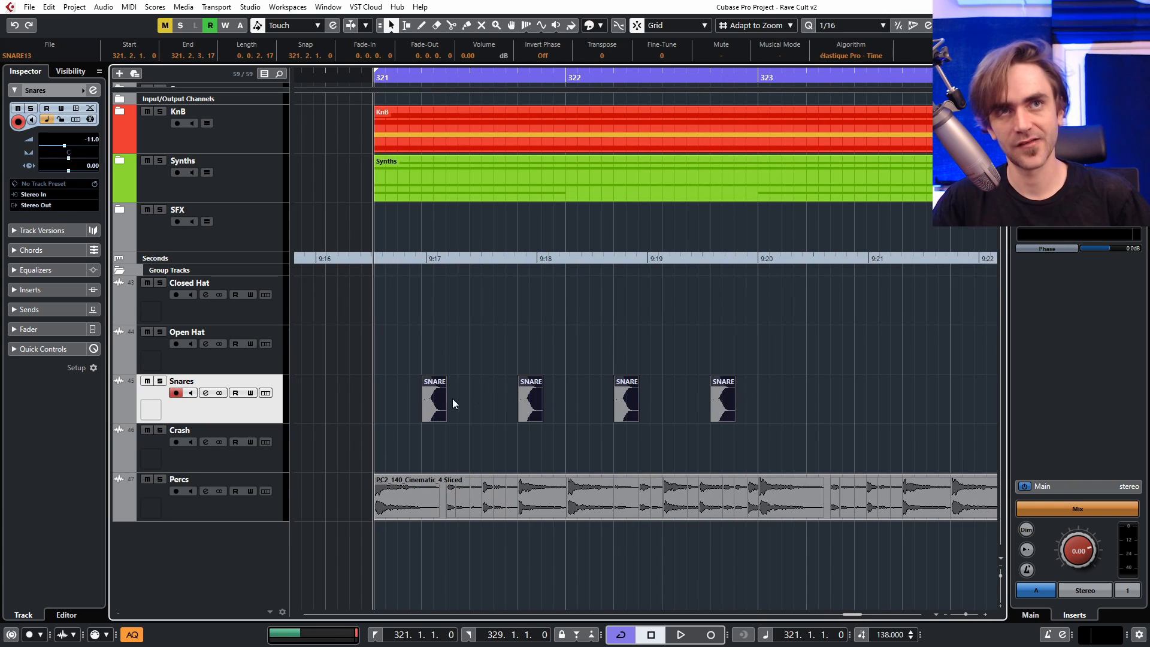
left_click_drag(448, 379, 439, 382)
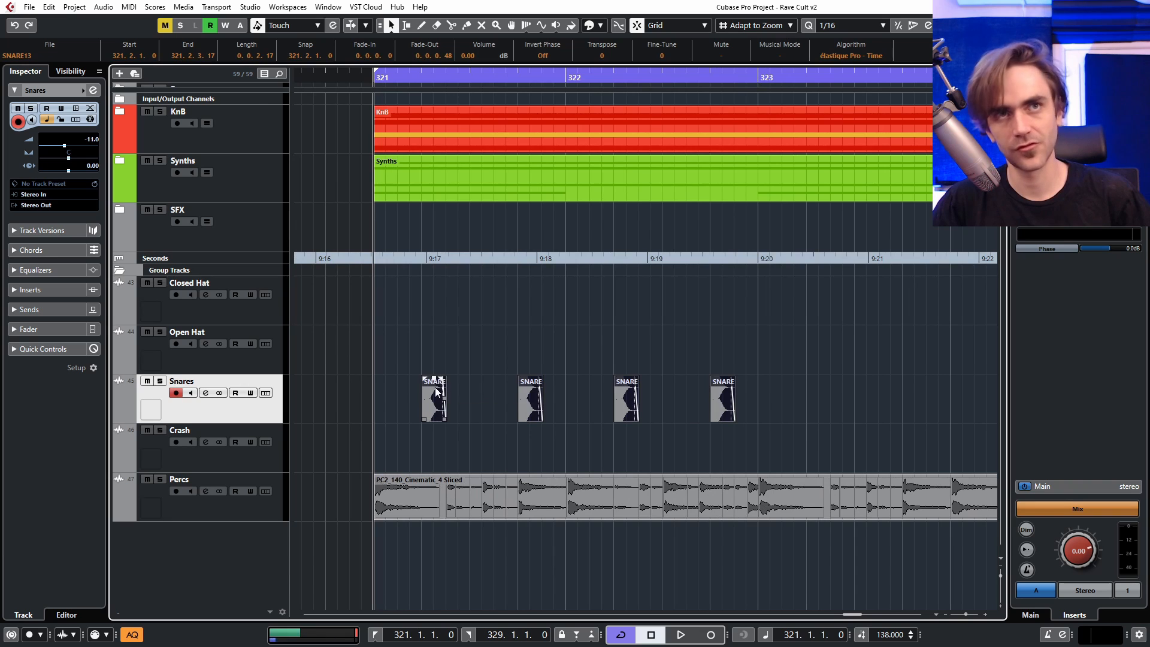
Step: Combine the four snares into one audio part and extend it to a two-bar length running from bar 321 to bar 323
right_click(434, 402)
left_click(407, 448)
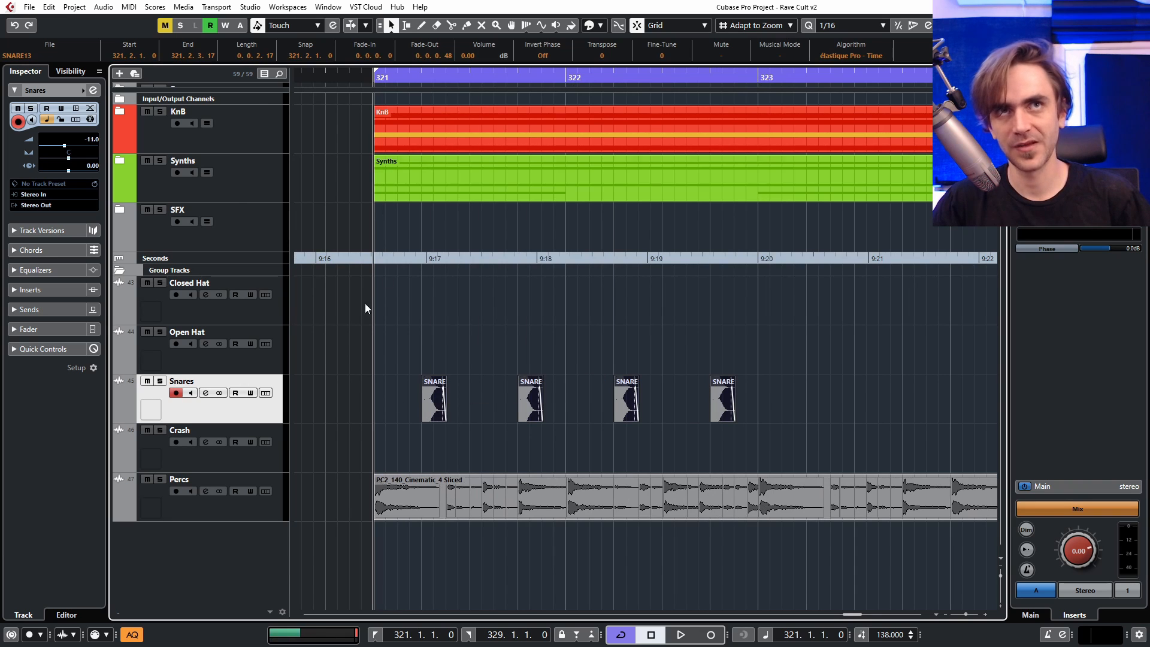
left_click_drag(369, 367, 369, 391)
left_click_drag(421, 349, 421, 411)
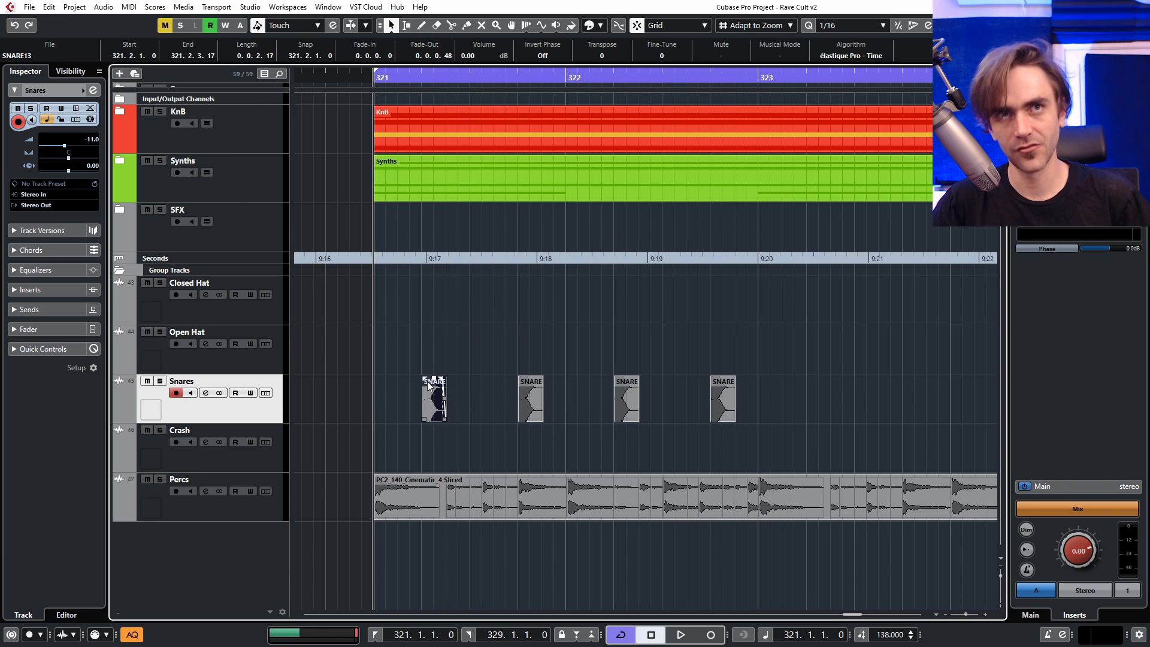
left_click_drag(471, 339, 466, 405)
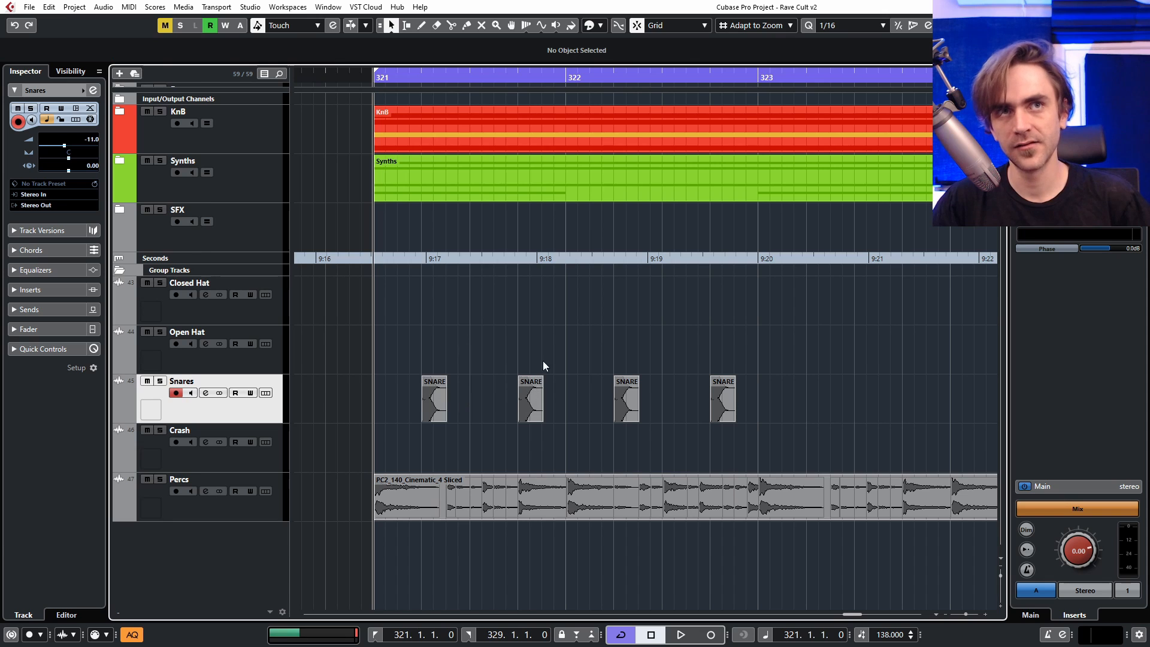
left_click_drag(543, 360, 526, 431)
left_click_drag(577, 336, 567, 403)
left_click_drag(786, 348, 437, 416)
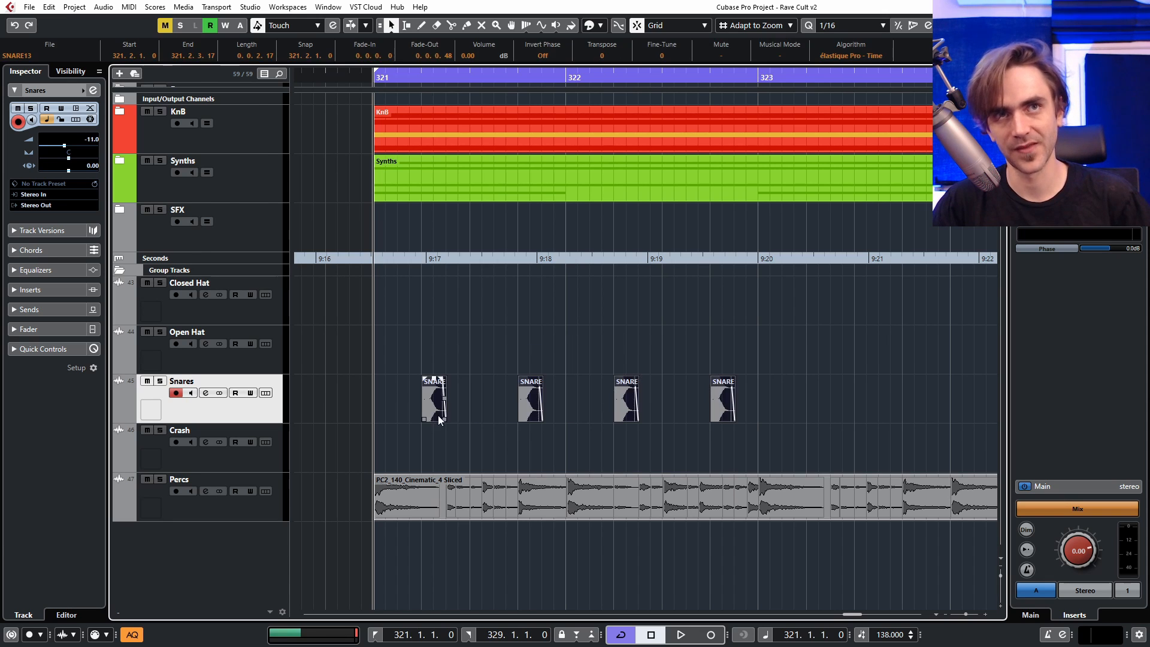
right_click(437, 415)
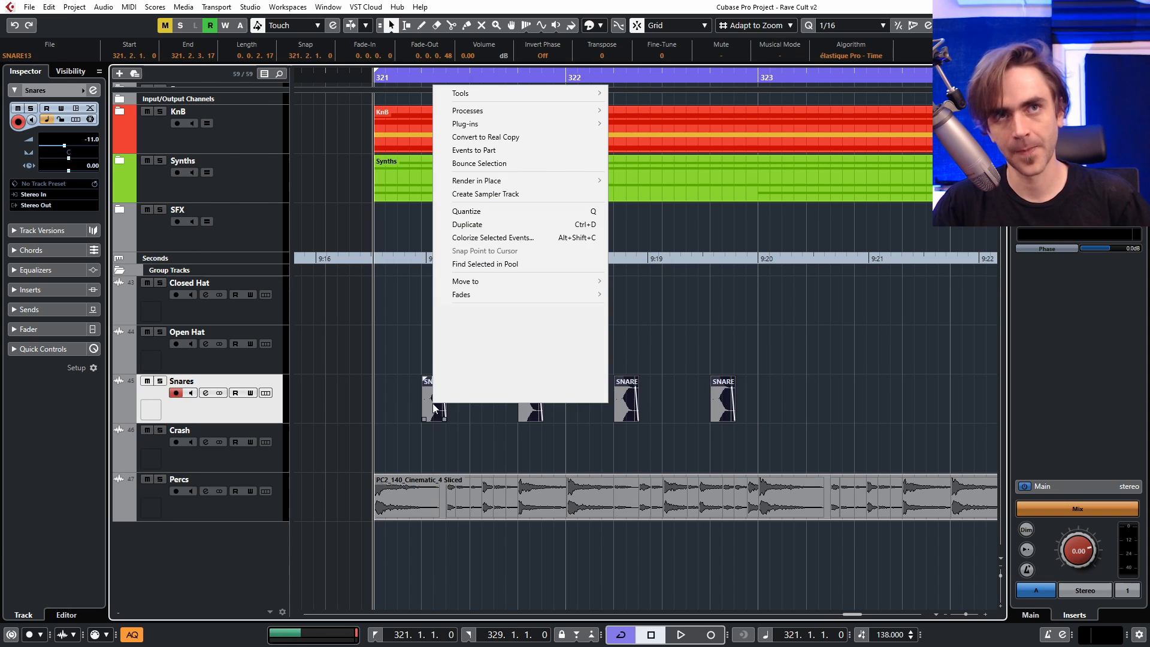
left_click(490, 151)
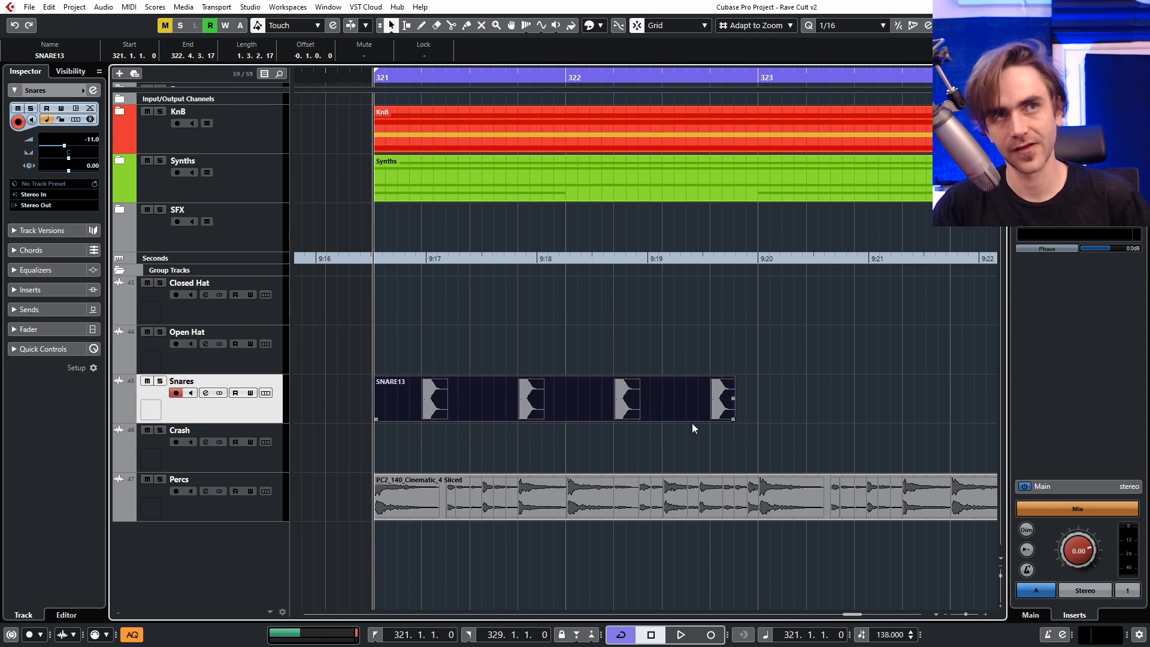
left_click_drag(729, 419, 758, 419)
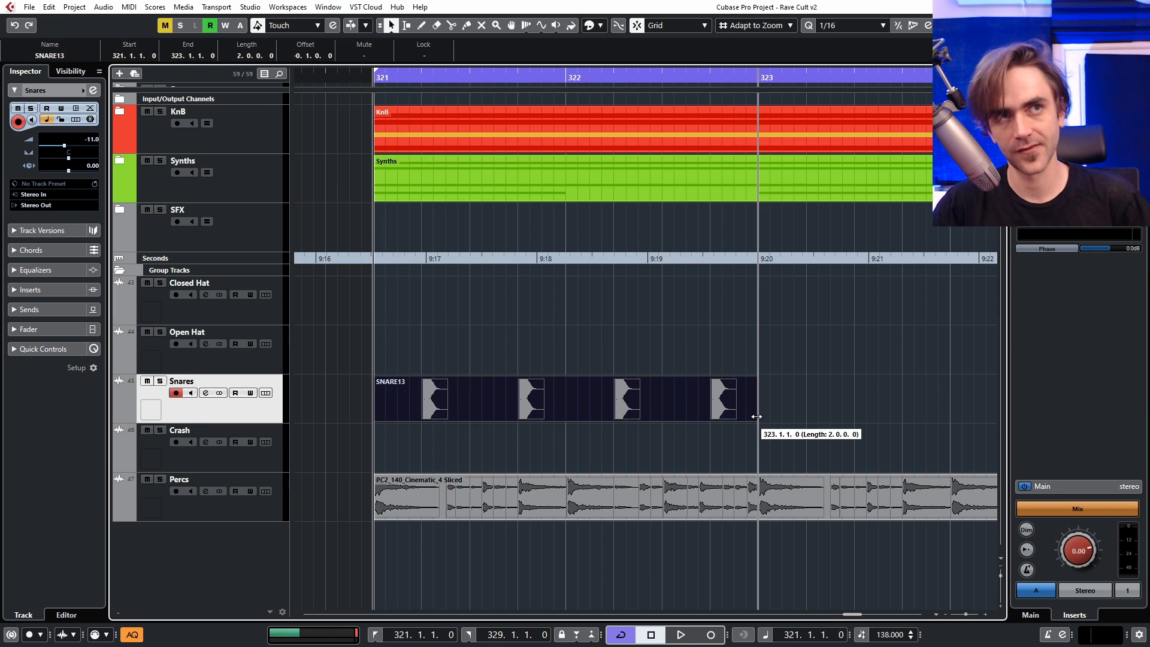
Step: Repeat the two-bar snare part along the Snares track up to bar 353
scroll(738, 401, "down", 3)
scroll(673, 411, "right", 1)
scroll(673, 411, "down", 2)
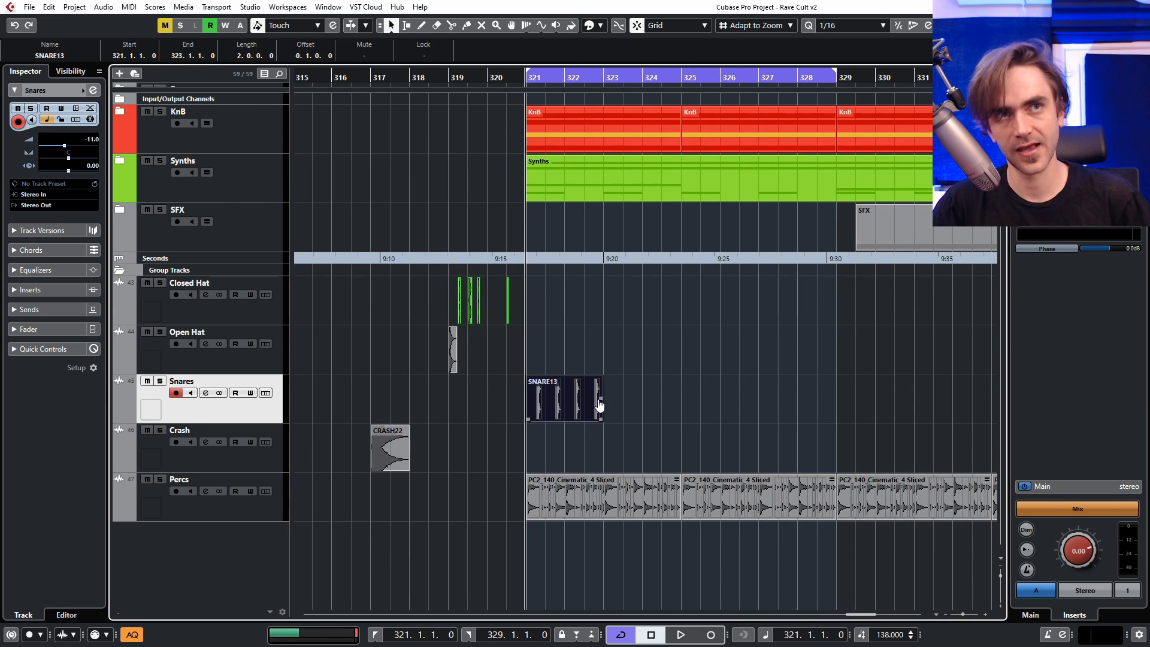
left_click_drag(599, 403, 919, 412)
scroll(889, 400, "down", 1)
scroll(784, 370, "left", 3)
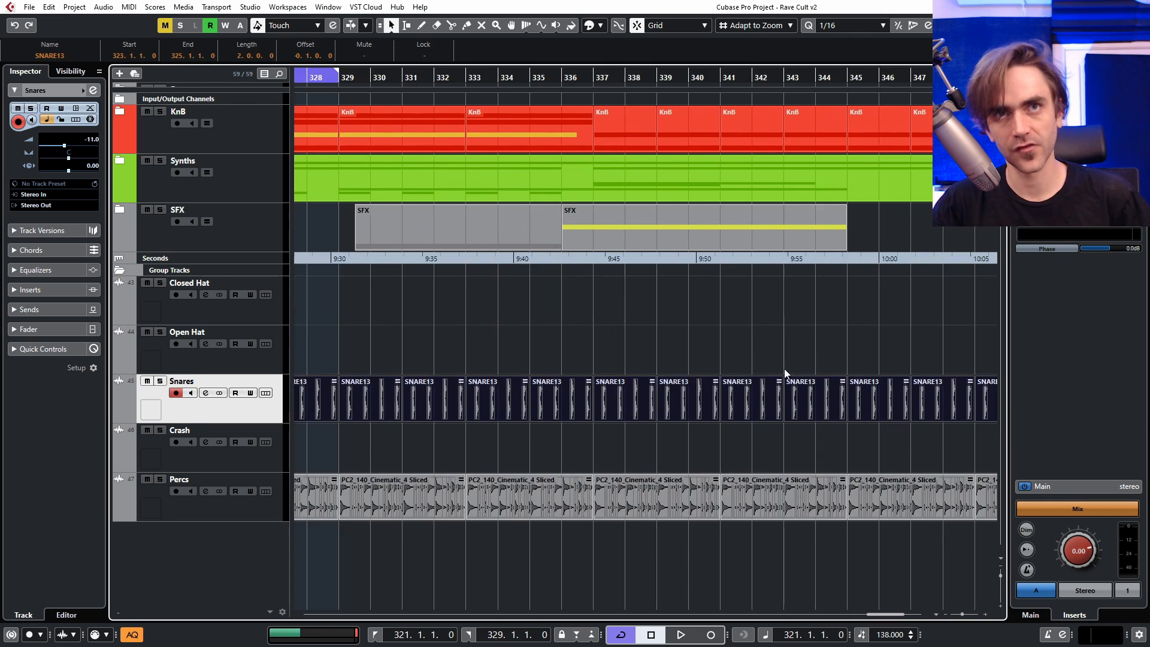
Step: Lower the Snares track's volume to -21.5 dB and play the loop from bar 321
scroll(383, 410, "up", 4)
scroll(388, 424, "left", 1)
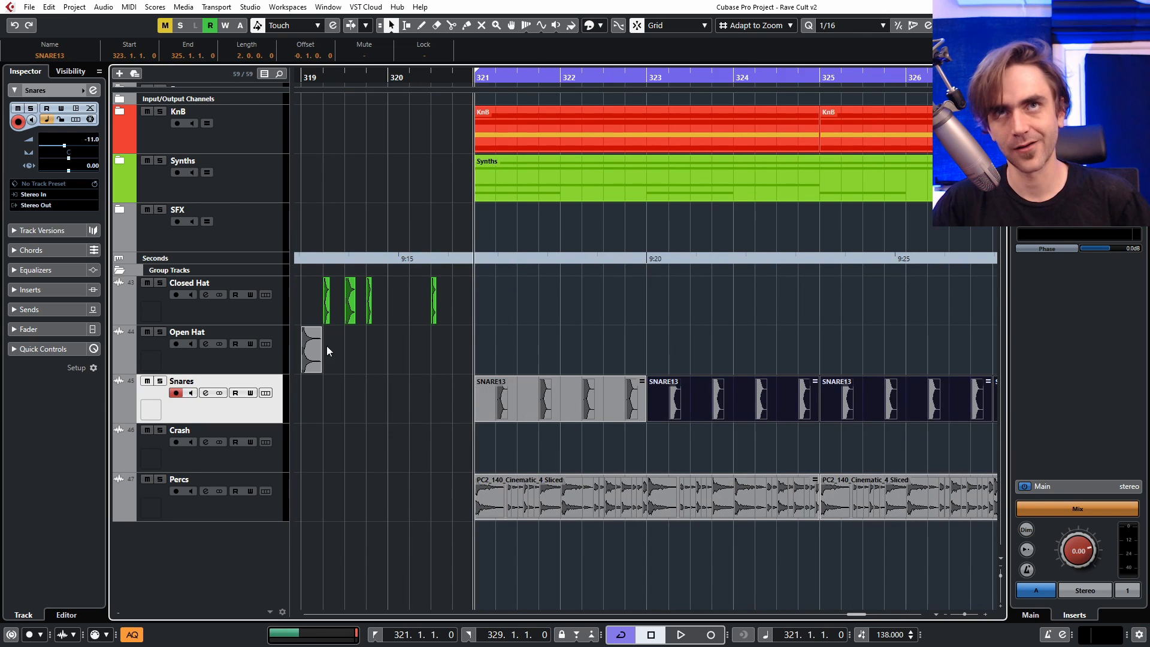
left_click_drag(64, 145, 85, 147)
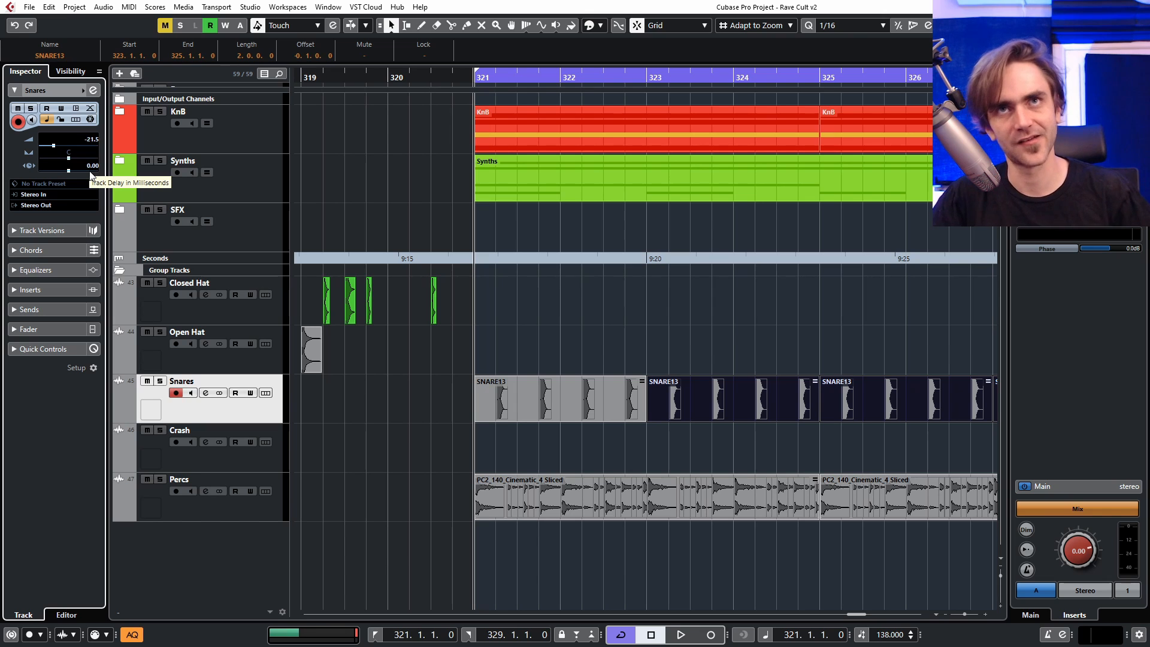
left_click(575, 360)
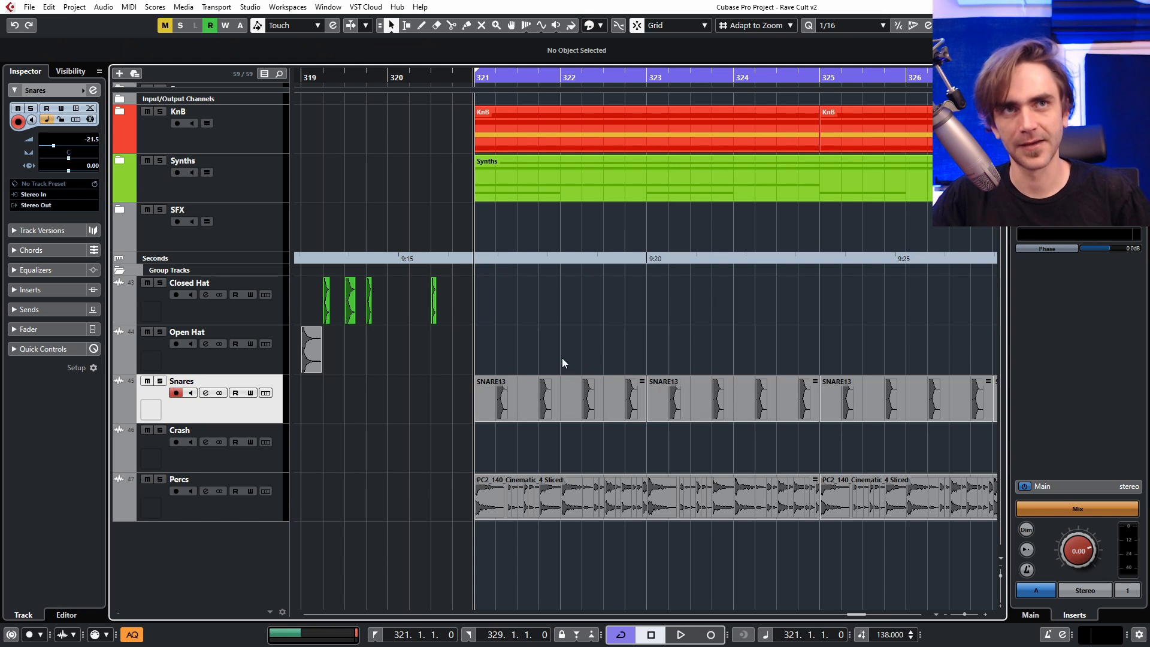
left_click(175, 392)
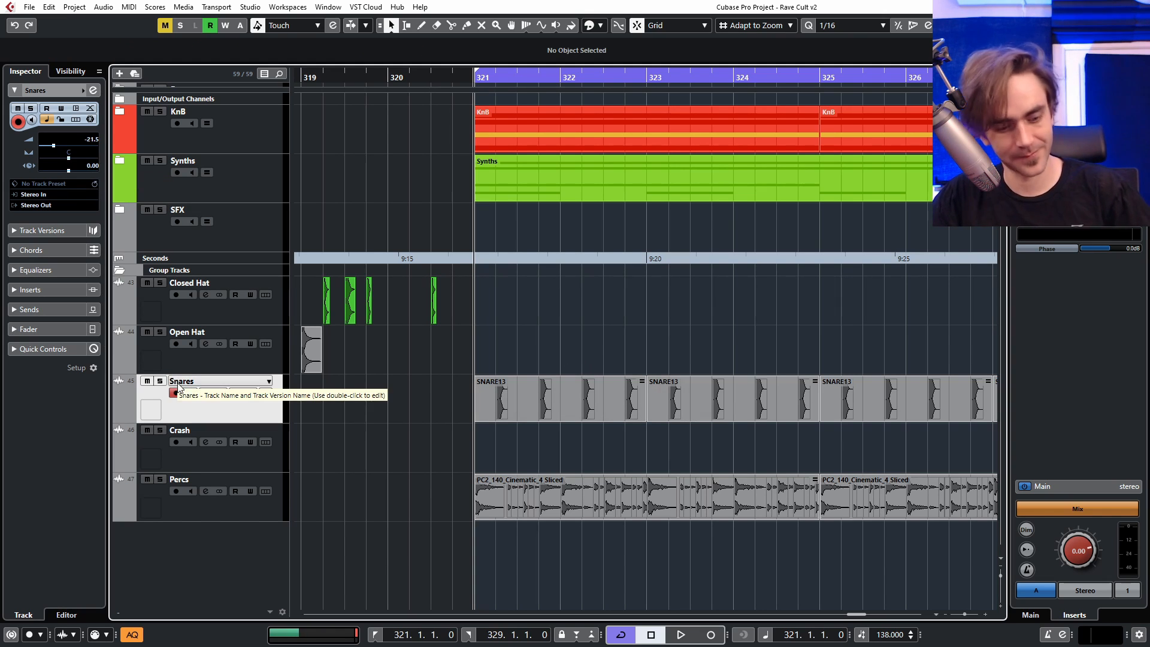
key("space")
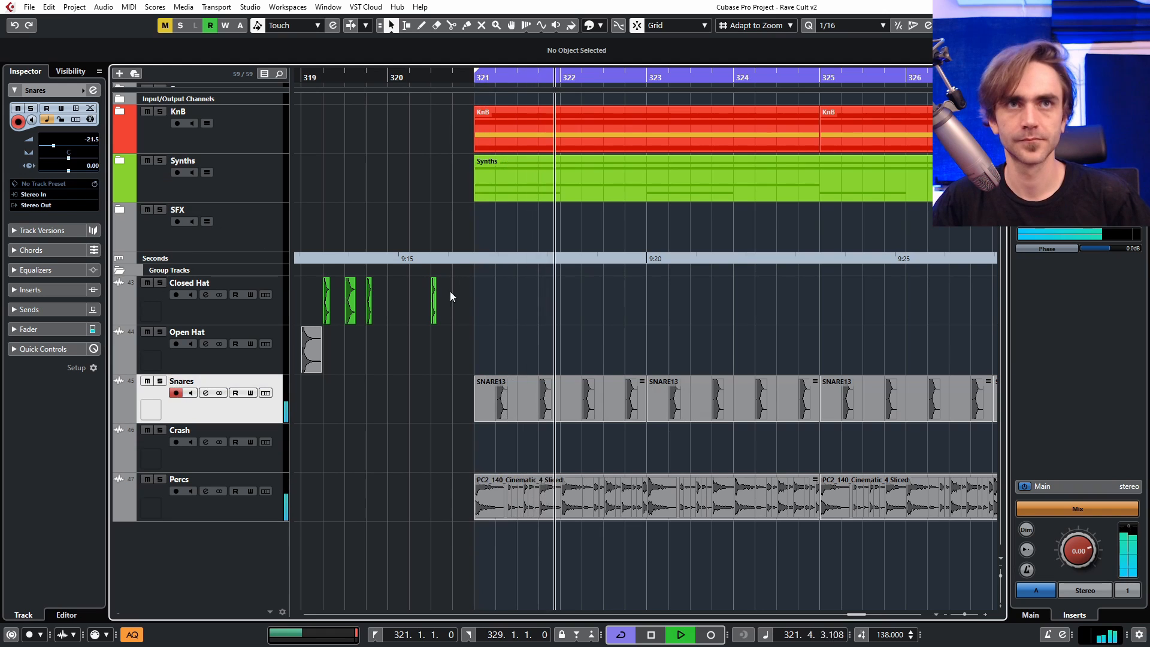
Step: Adjust the Snares track's volume during playback and settle it at -18.8 dB
scroll(579, 354, "down", 2)
scroll(575, 354, "right", 2)
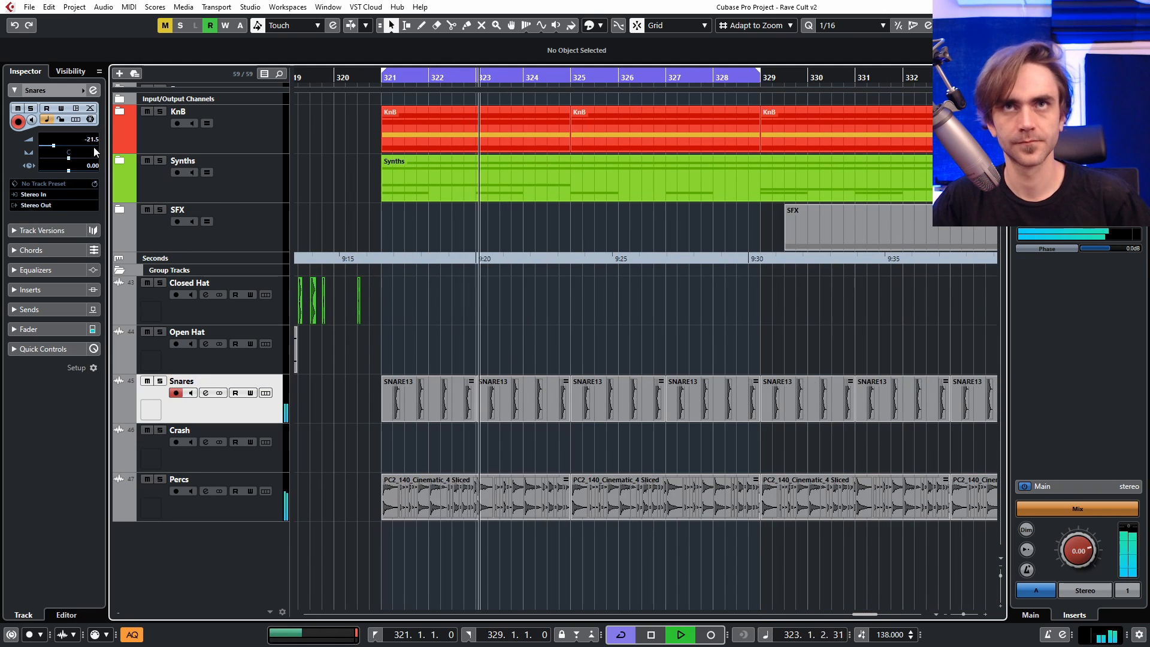
scroll(92, 140, "up", 3)
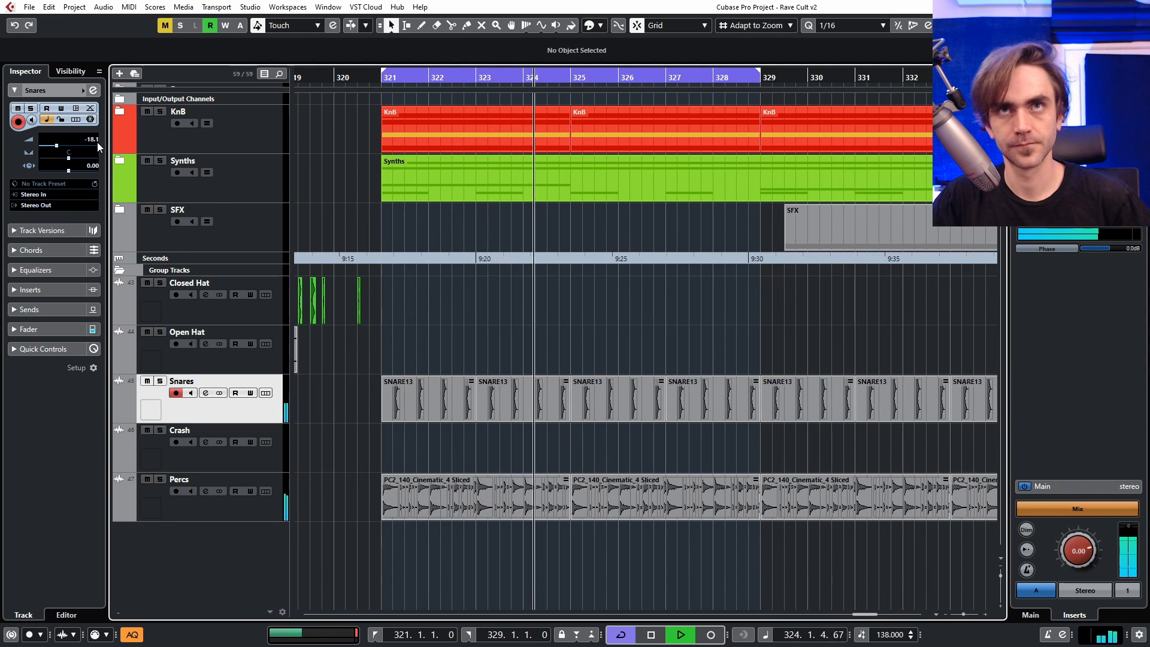
scroll(92, 141, "down", 2)
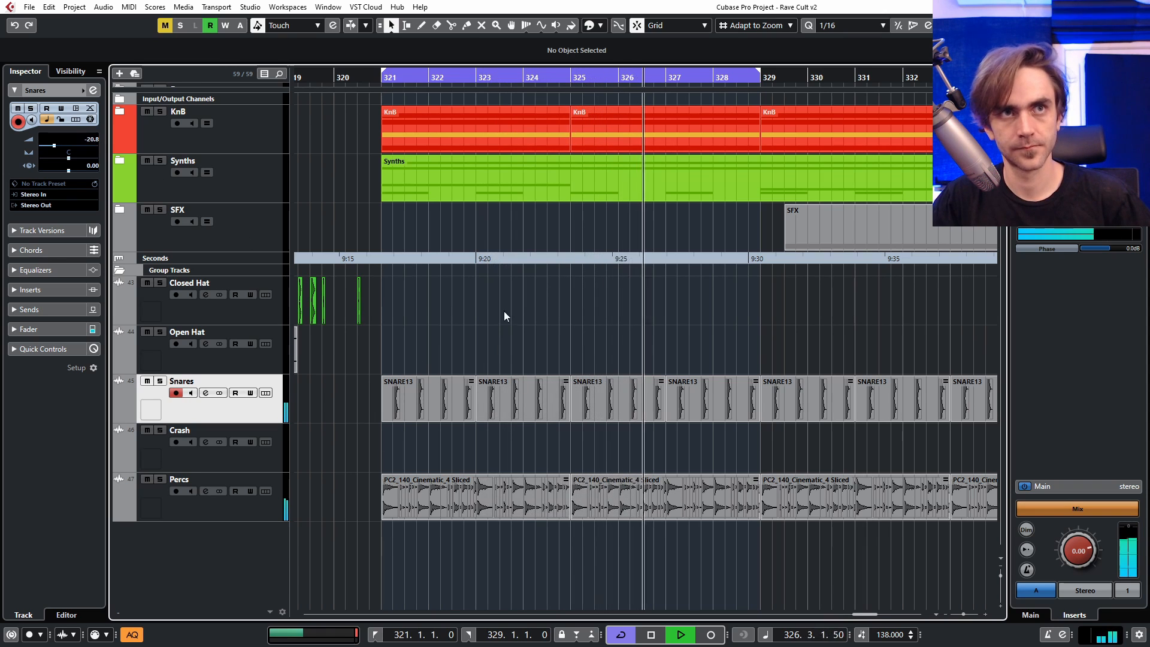
scroll(505, 316, "down", 2)
scroll(84, 142, "up", 2)
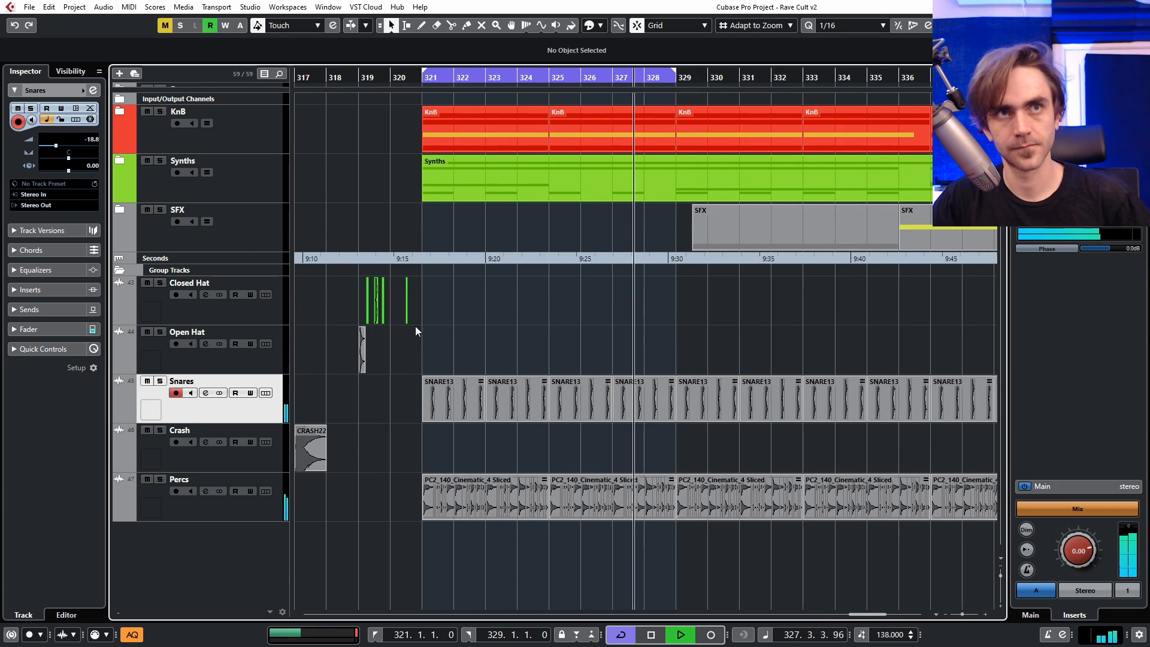
Step: Select all the snare parts, stop playback, and try shifting them one beat earlier to start at 320.4.1.0
scroll(475, 332, "down", 2)
scroll(509, 371, "down", 2)
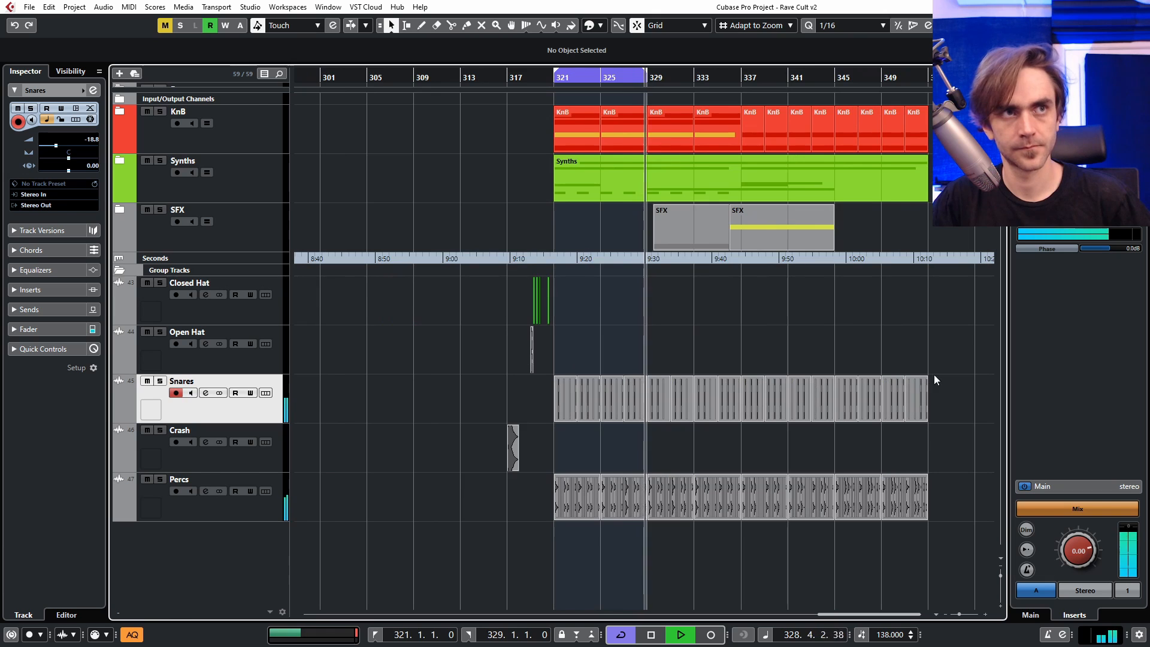
left_click_drag(958, 368, 566, 408)
left_click(562, 352)
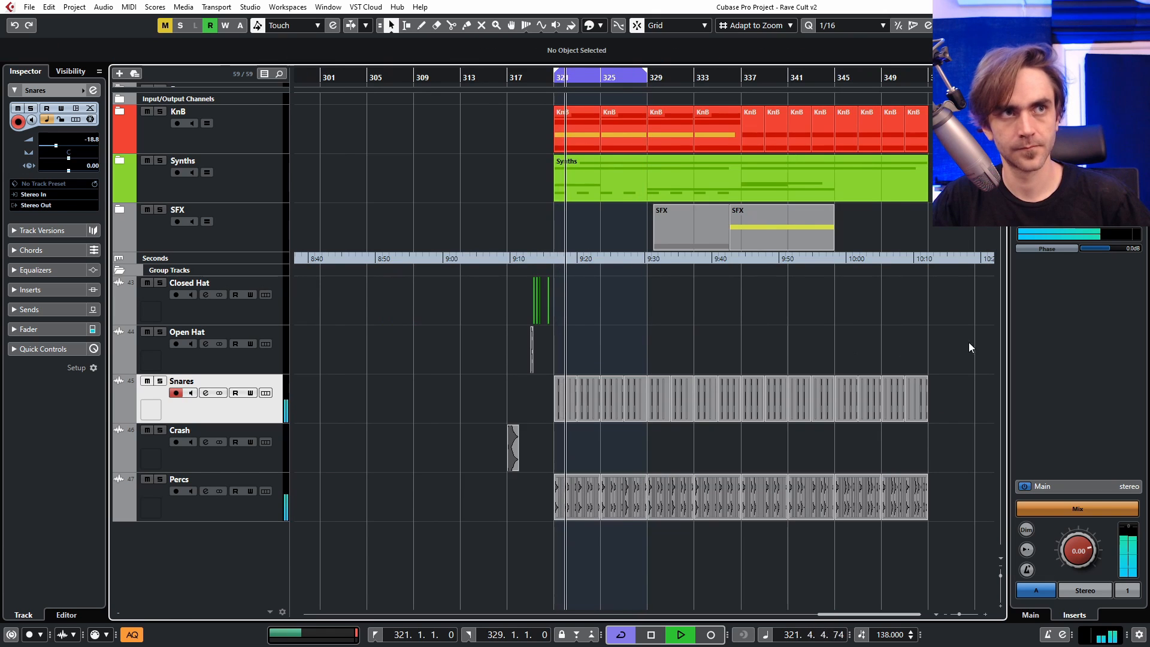
left_click_drag(979, 338, 562, 428)
scroll(550, 387, "up", 2)
scroll(569, 398, "up", 4)
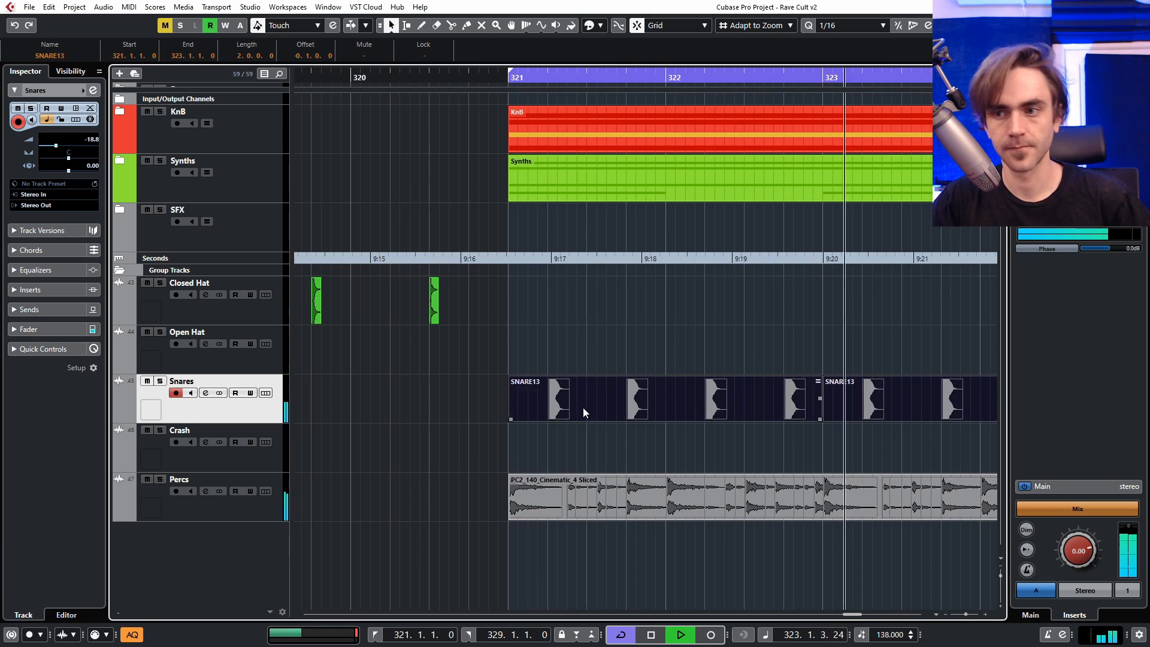
key("space")
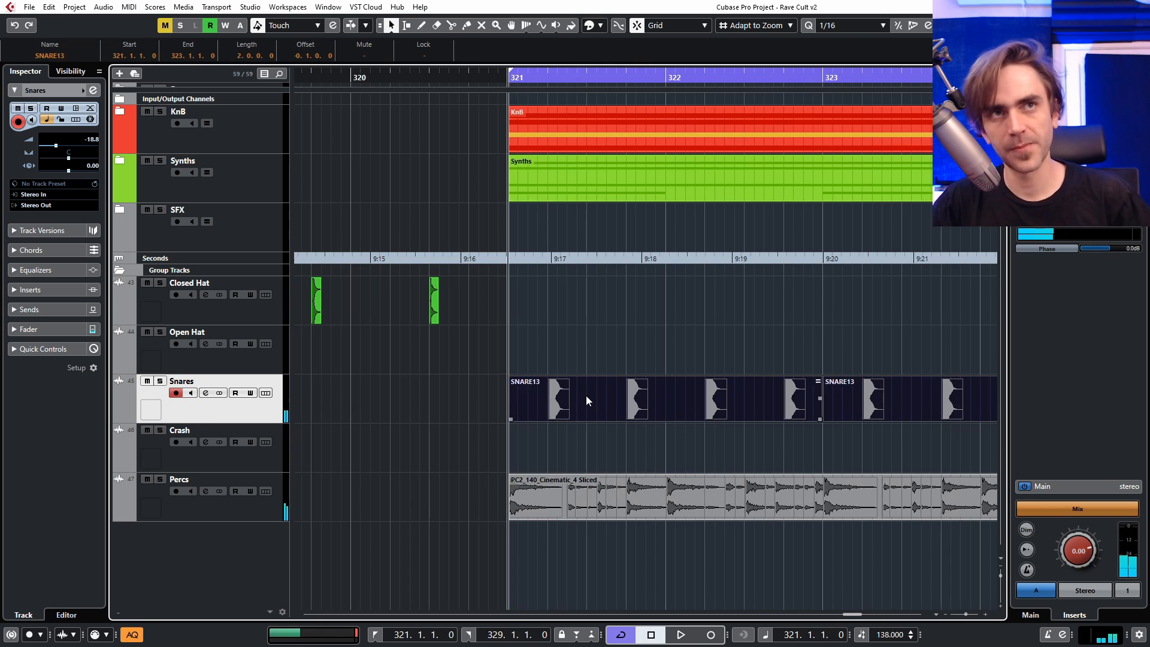
scroll(585, 395, "up", 1)
left_click_drag(586, 394, 540, 401)
scroll(593, 328, "down", 5)
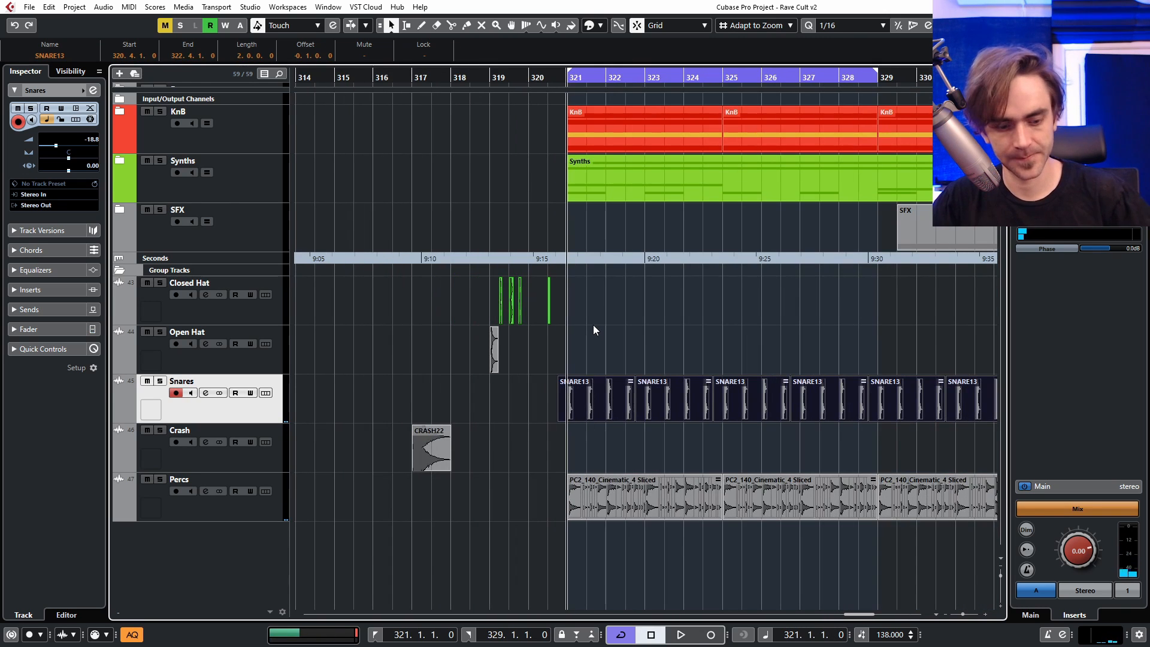
Step: Play the loop with the shifted snares, and move all the snare parts back to start at 321.1.1.0
key("space")
scroll(648, 311, "down", 3)
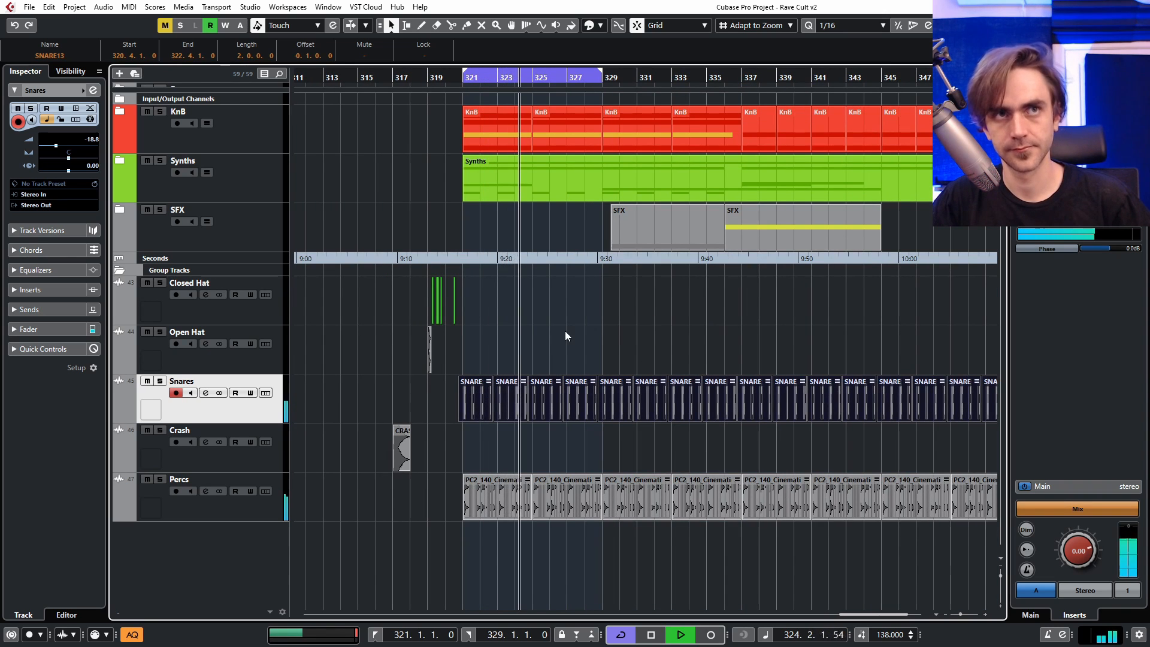
scroll(508, 350, "up", 3)
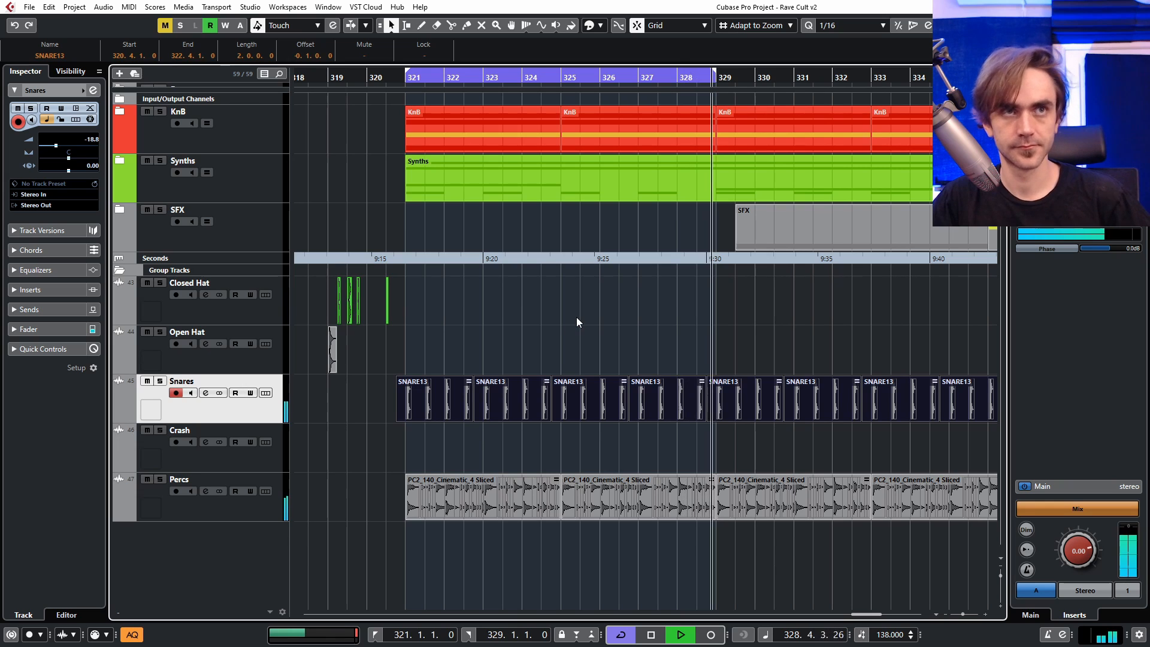
key("ctrl+Right")
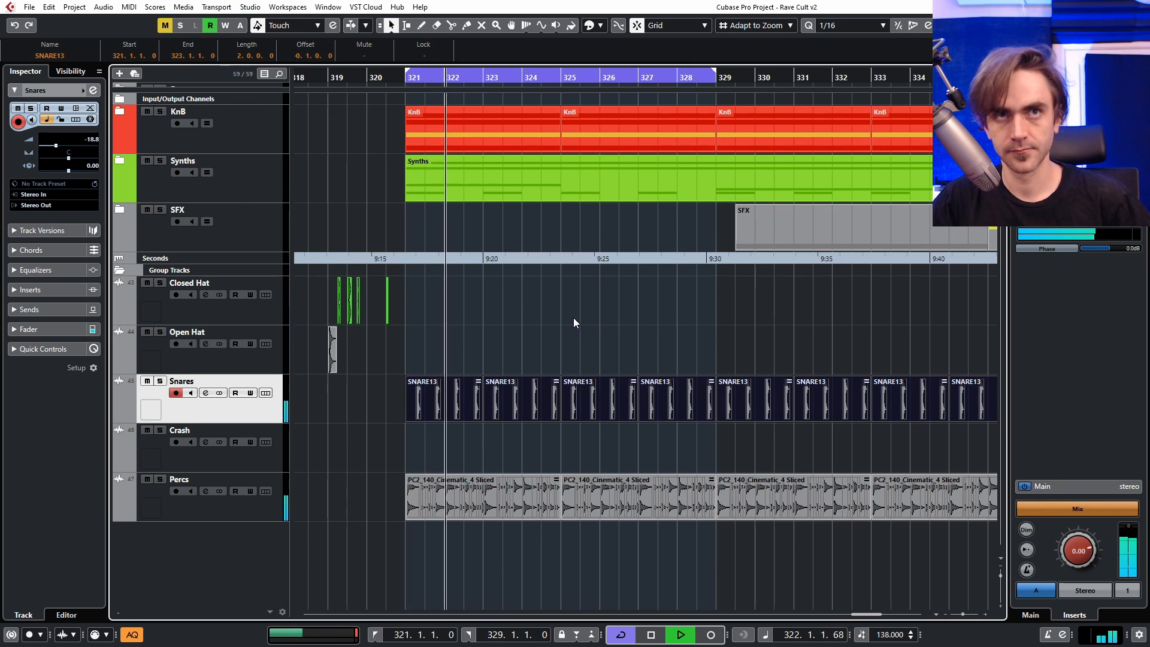
left_click(573, 317)
key("g")
key("g")
key("g")
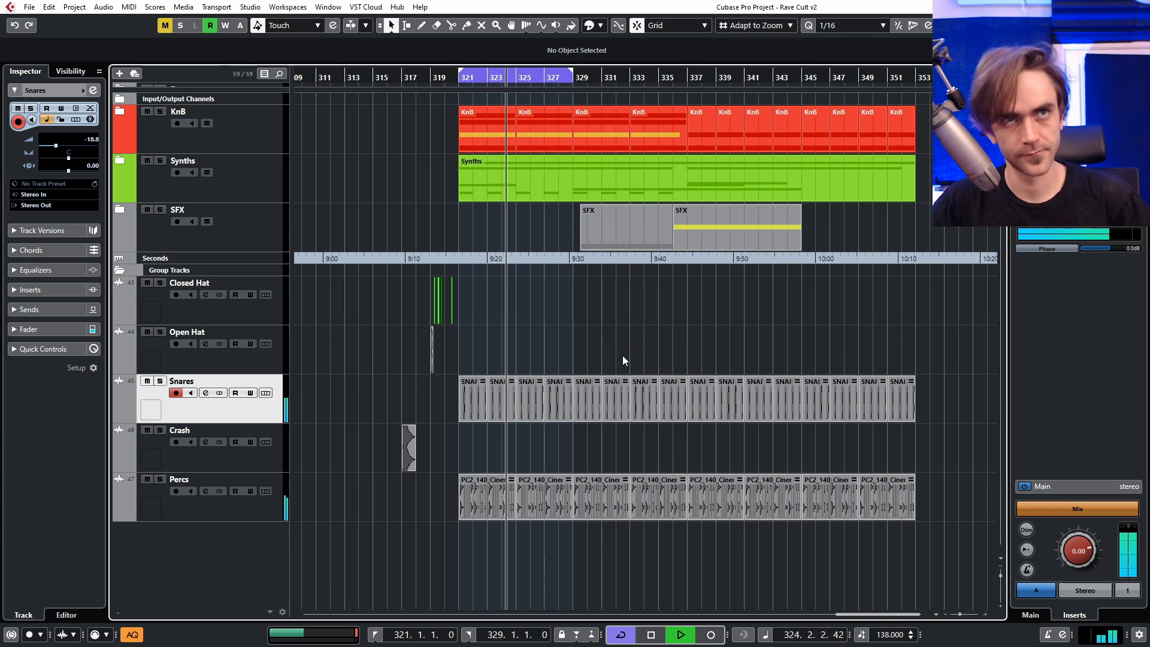
key("space")
Step: Place the open hat sample at 321.1.3.0 on the Open Hat track
key("h")
key("h")
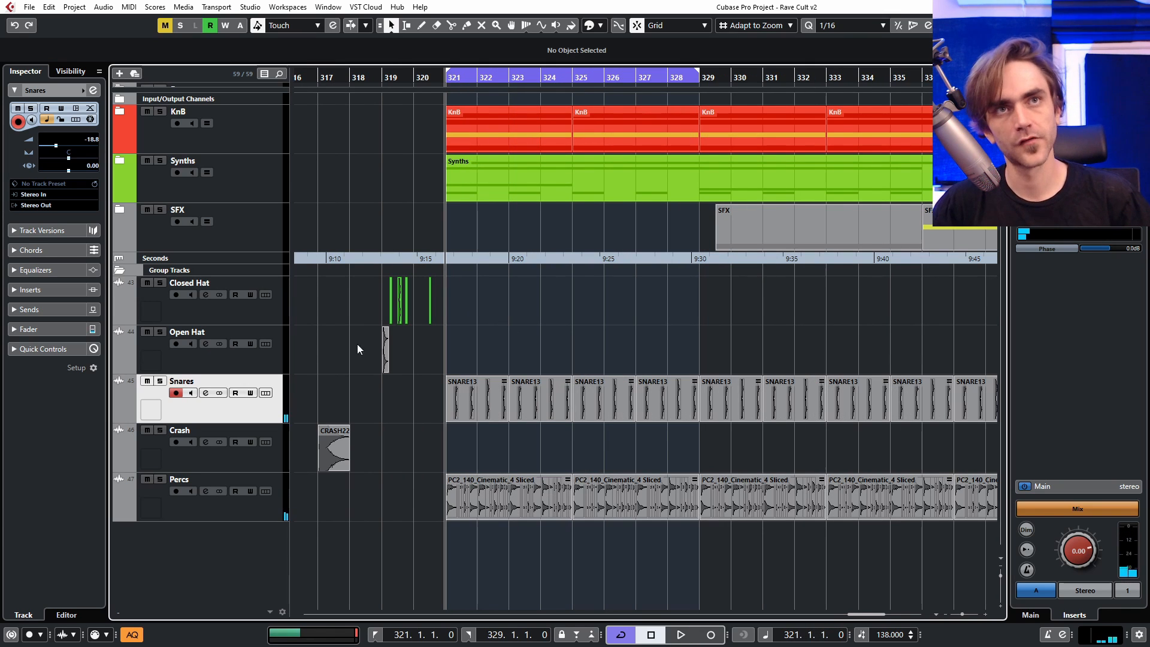
key("h")
key("h")
key("h")
left_click_drag(327, 352, 522, 363)
key("h")
key("h")
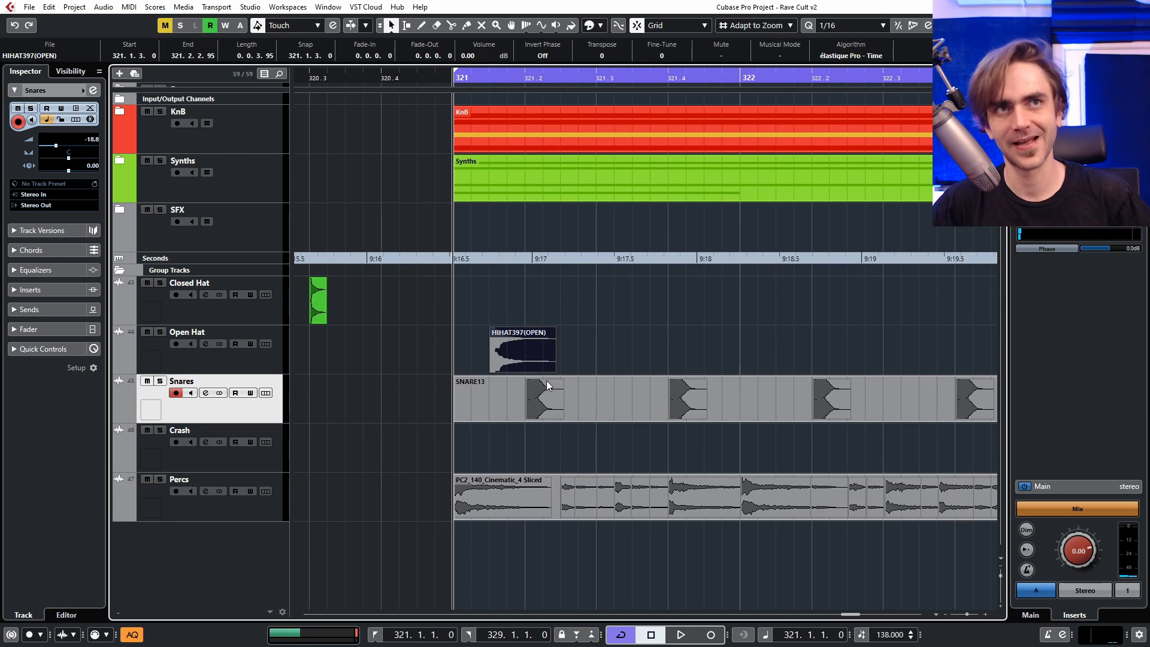
Step: Shorten the open hat to end at 321.2.1.0 and give it a 0.0.0.57 fade-out
left_click_drag(555, 370, 516, 329)
scroll(450, 371, "right", 2)
scroll(450, 368, "up", 1)
scroll(445, 363, "left", 3)
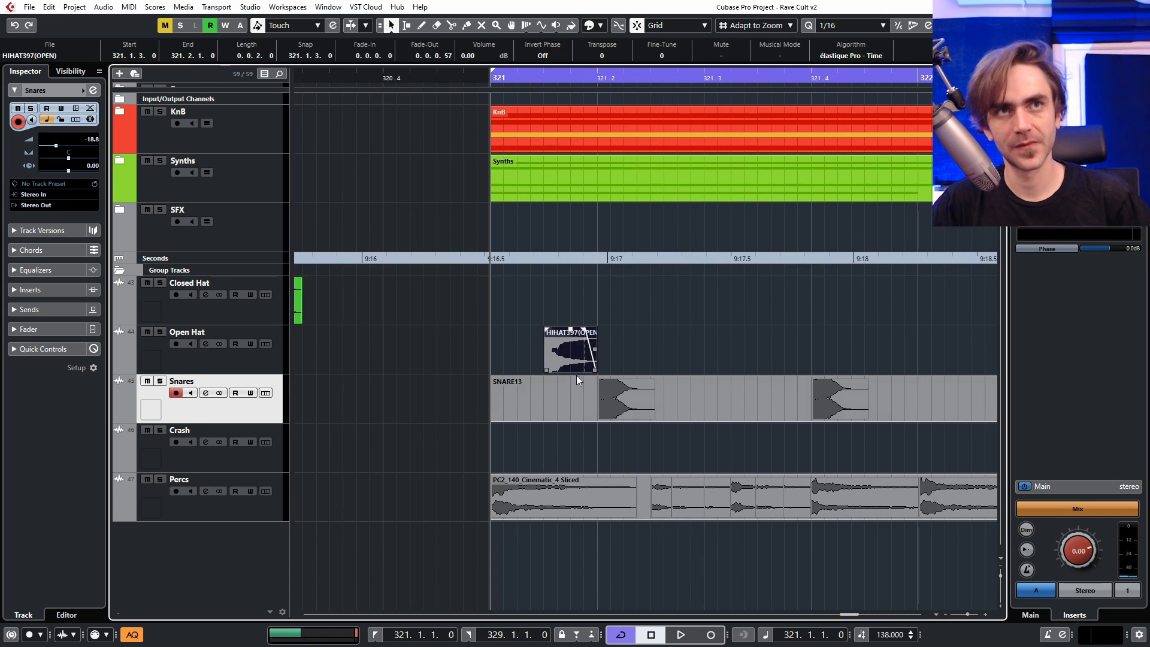
scroll(576, 375, "down", 1)
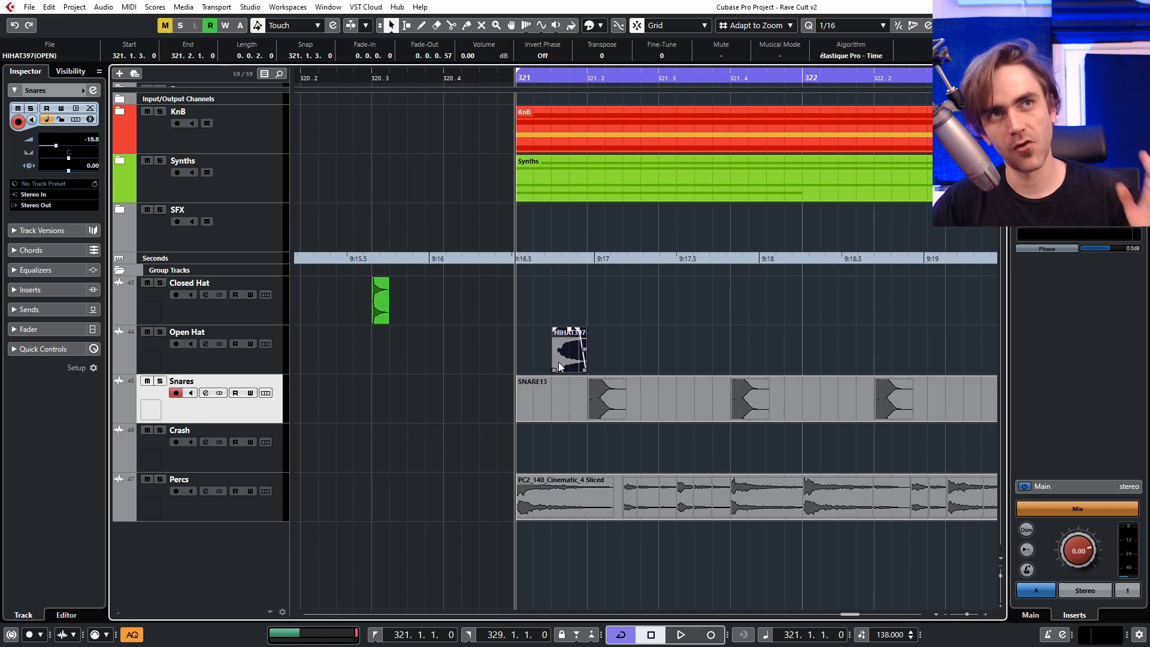
scroll(558, 362, "right", 1)
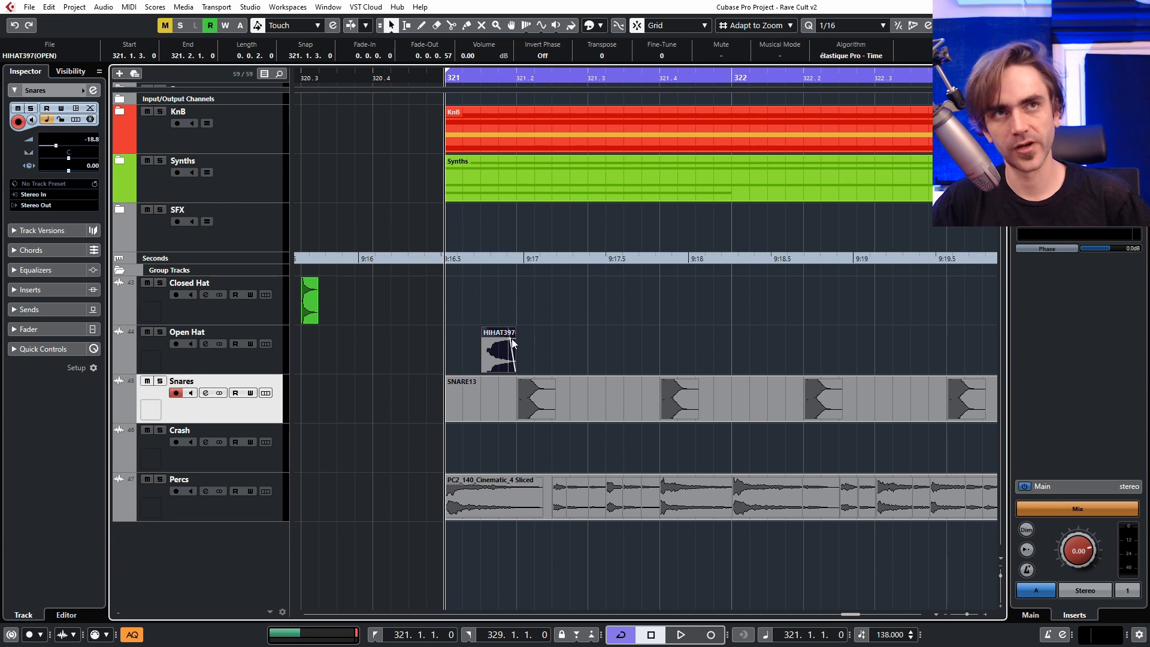
Step: Shorten the loop range to bar 321 only, and expand the KnB folder to select the first kick part
scroll(515, 341, "down", 1)
left_click(661, 73, "alt")
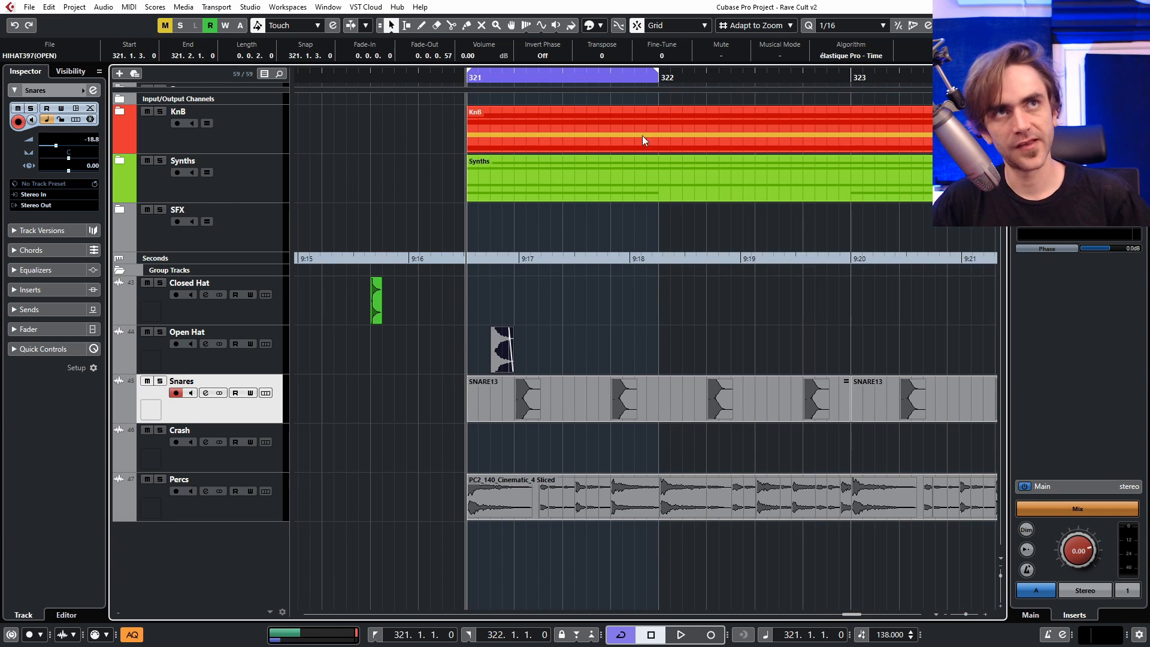
left_click(127, 111)
scroll(519, 289, "down", 4)
left_click(482, 198)
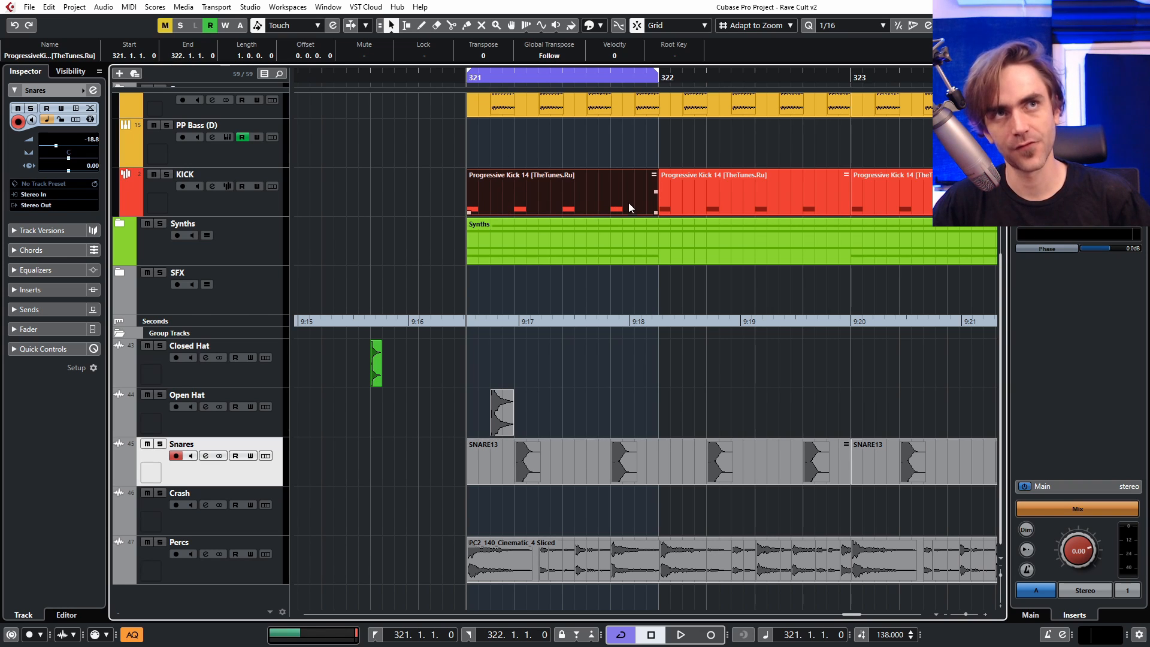
Step: Repeat the open hat through bar 321 on every offbeat, placing copies at 321.2.3.0, 321.3.3.0 and 321.4.3.0
mouse_move(503, 417)
left_mouse_down()
mouse_move(551, 417)
mouse_move(504, 415)
left_mouse_up()
left_click(602, 404)
left_click_drag(503, 413, 594, 409)
left_click(677, 395)
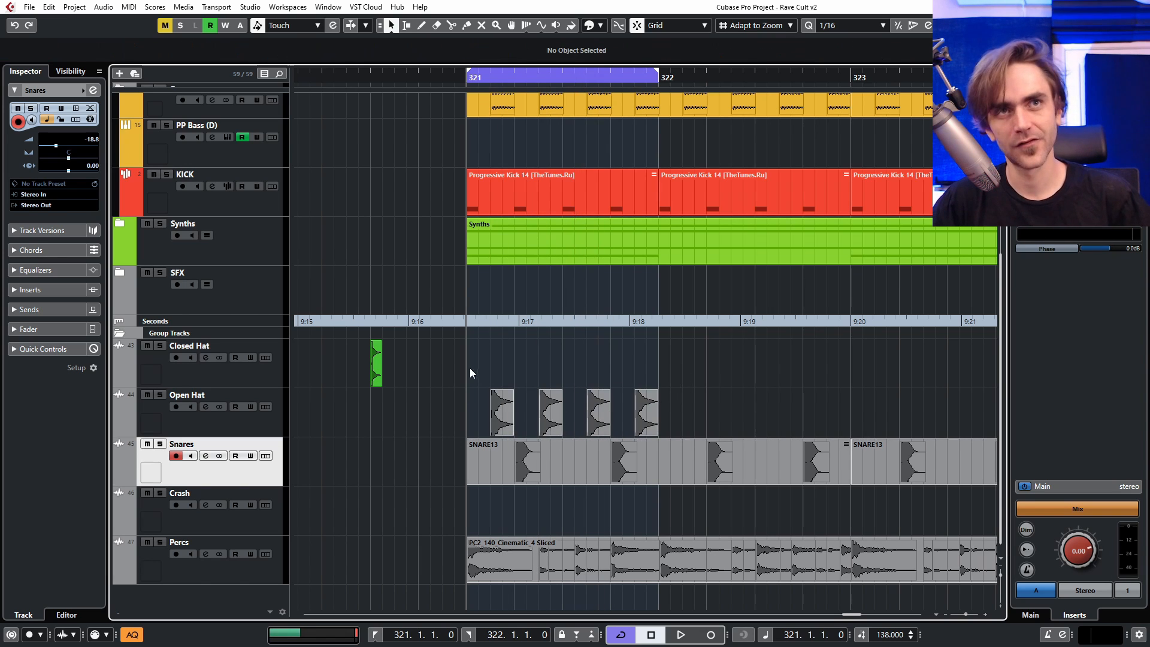
Step: Compare the open hat offbeats with the snare hits across bar 321
left_click(533, 468)
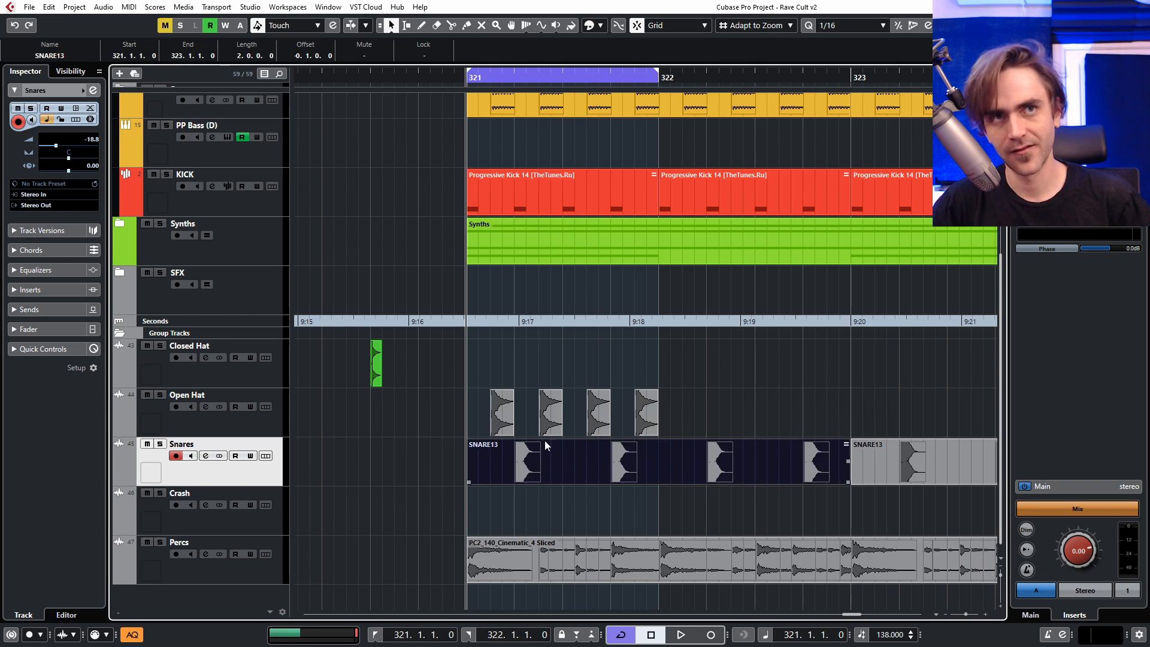
left_click(555, 413)
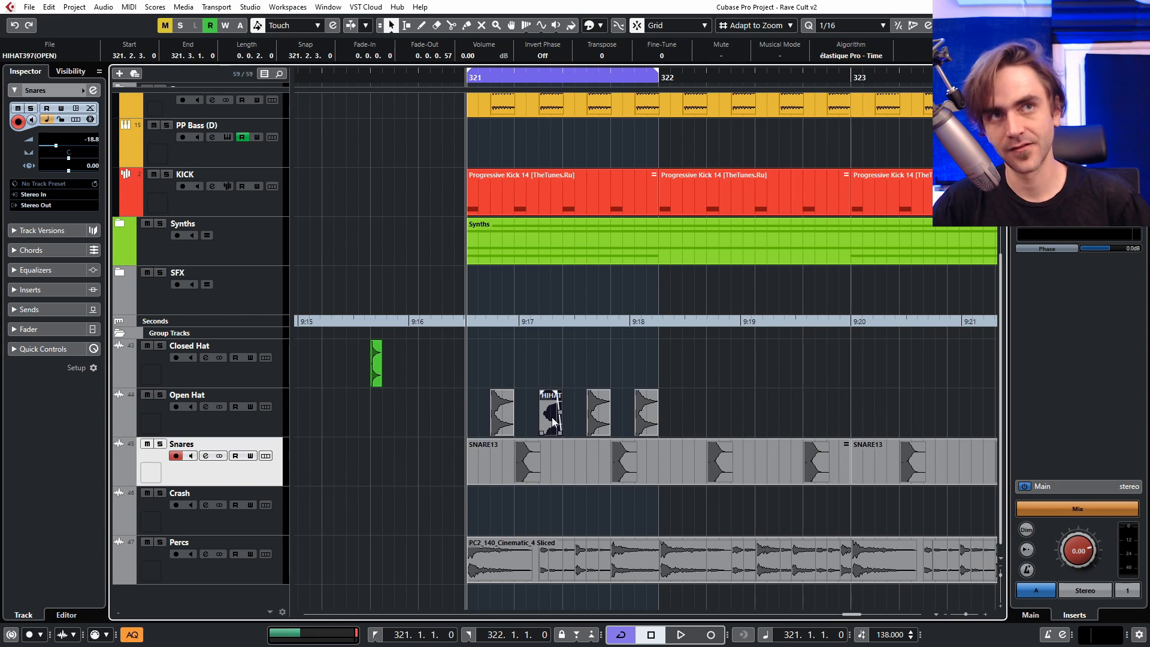
left_click(570, 465)
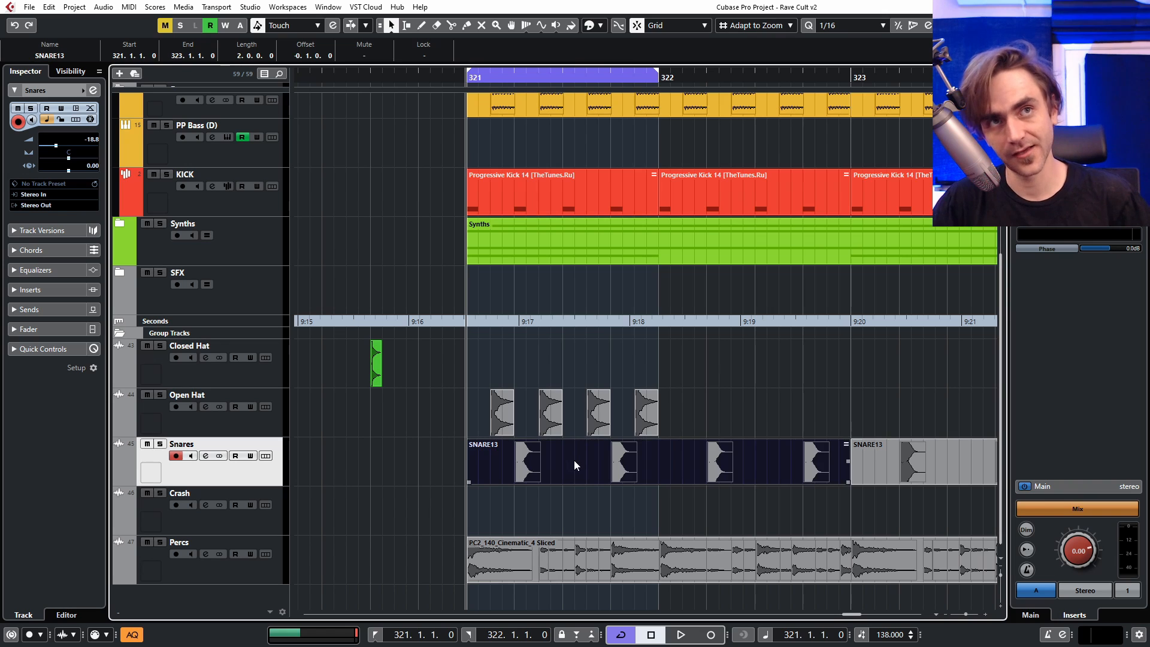
left_click(598, 425)
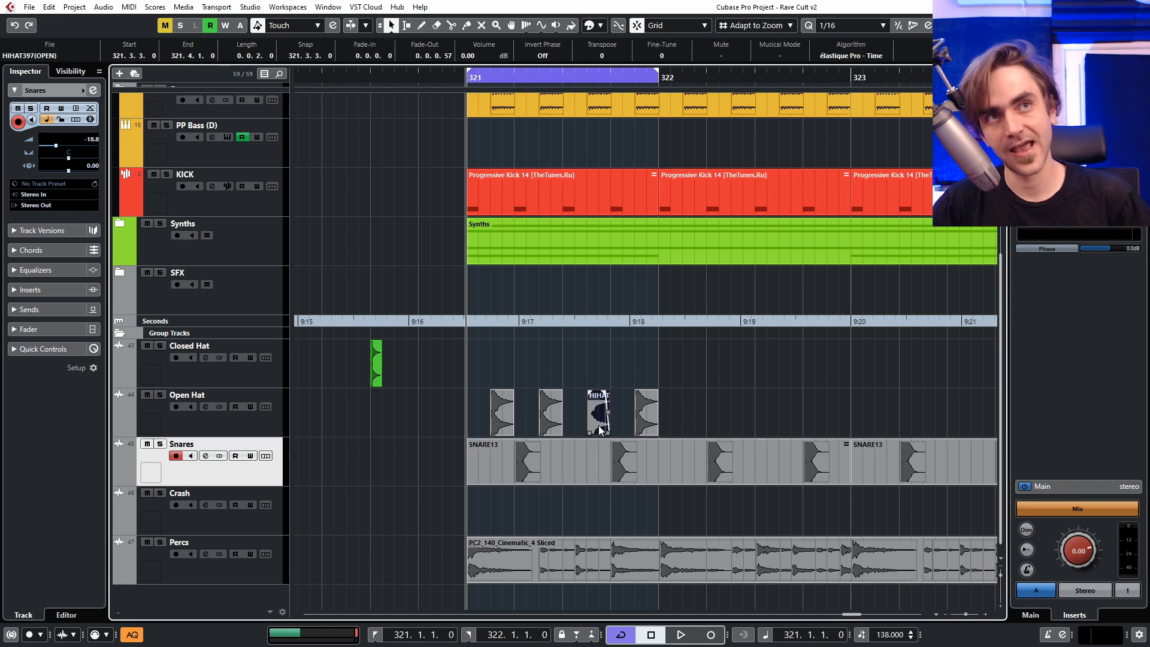
left_click(623, 472)
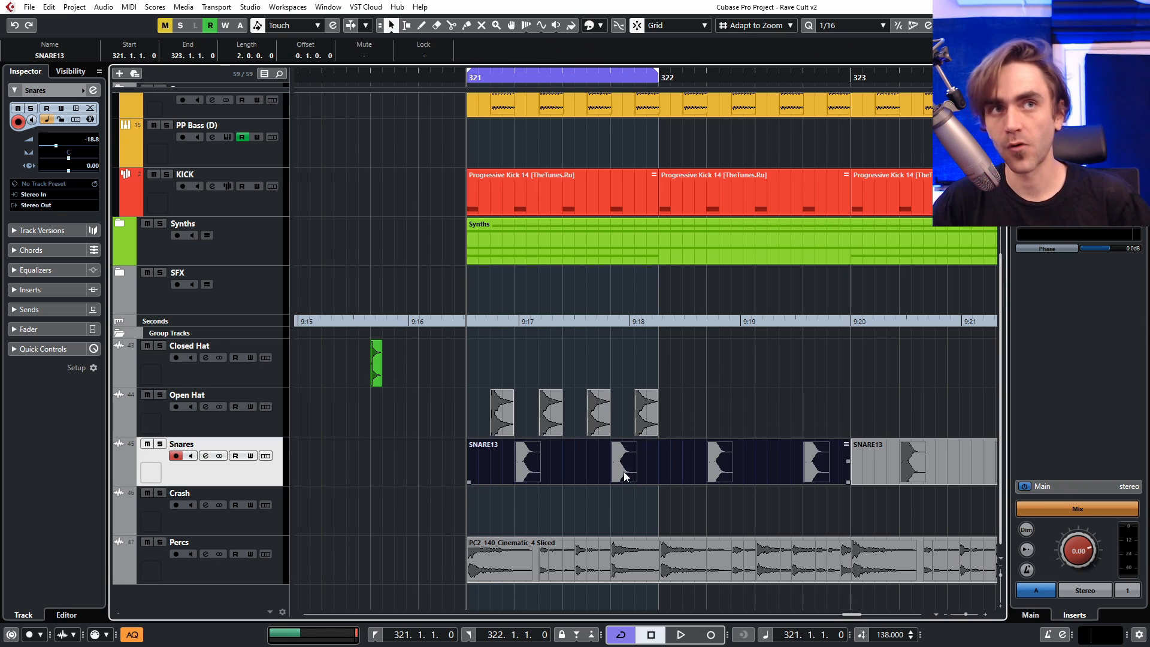
left_click(648, 419)
left_click_drag(674, 400, 505, 410)
left_click(508, 377)
Step: Select the Open Hat track and play the bar 321 loop to check the offbeat hats
left_click(251, 419)
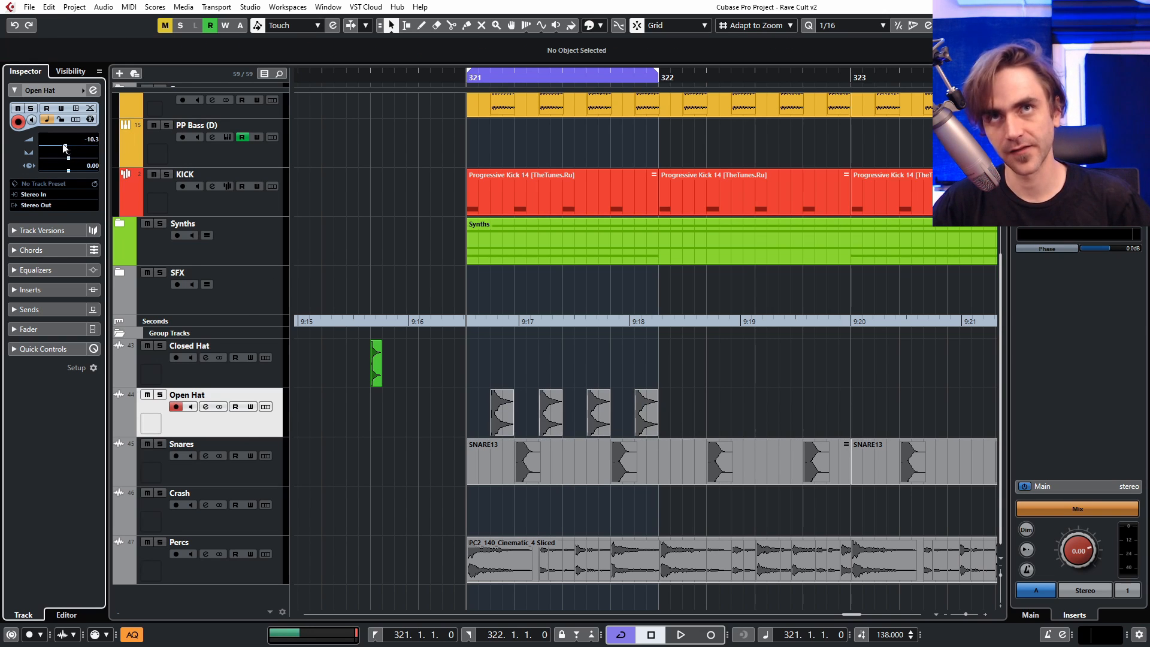
key("space")
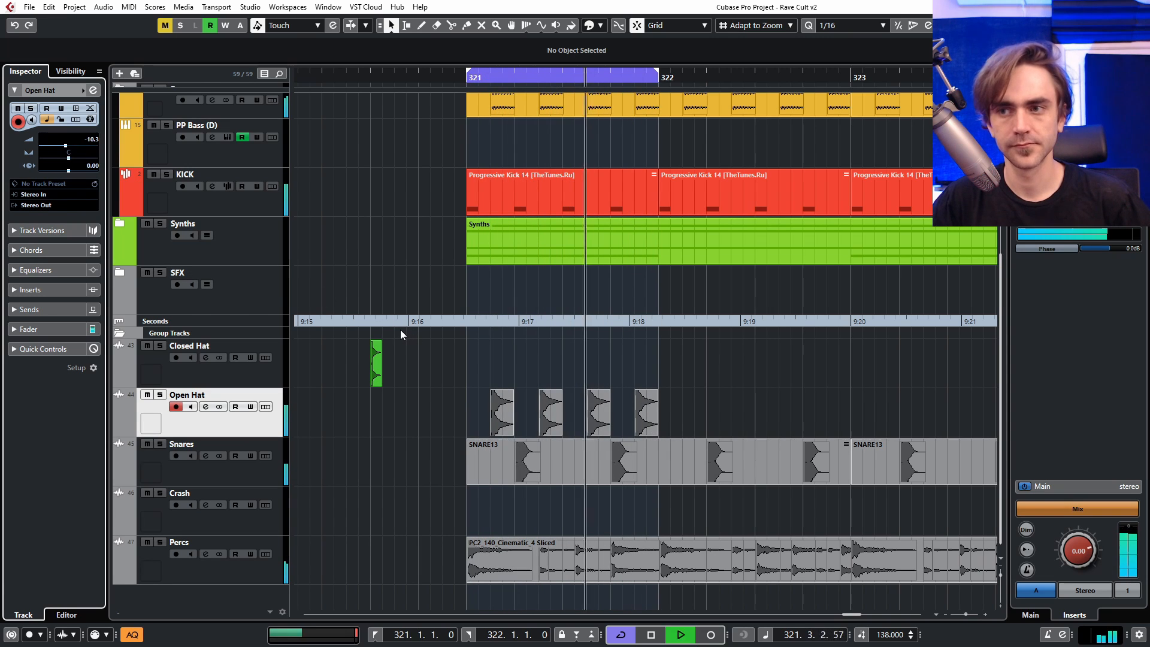
key("space")
key("space")
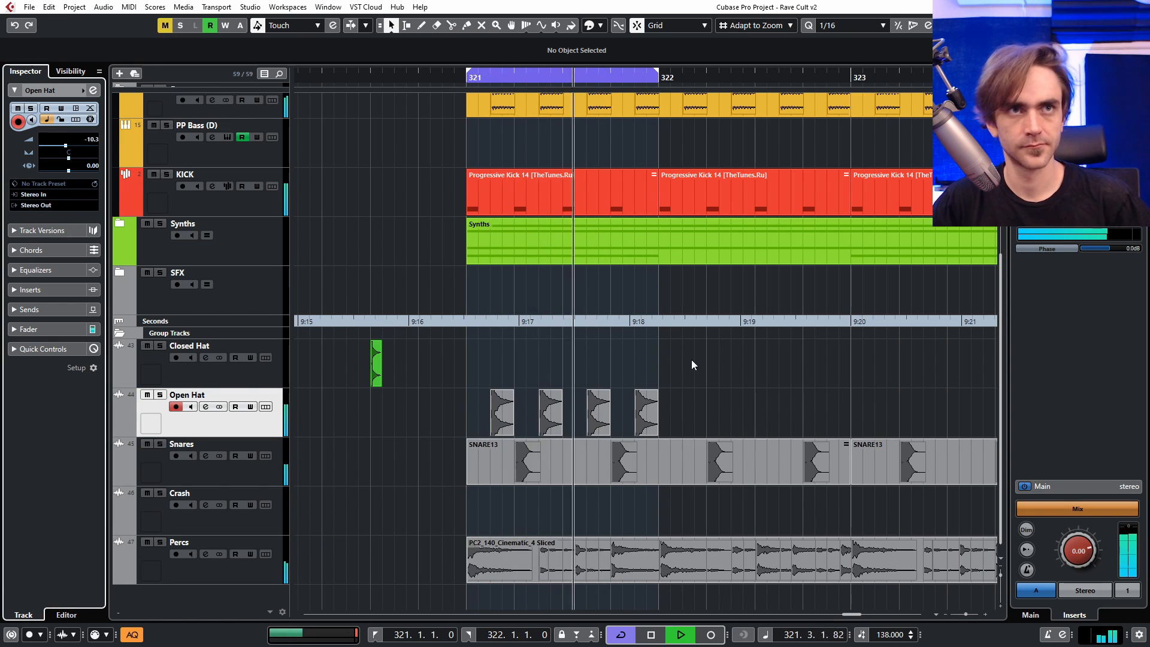
Step: Combine the open hats into a two-bar part, repeat it up to bar 353, and delete the excess part beyond it
scroll(701, 411, "down", 3)
scroll(701, 411, "right", 3)
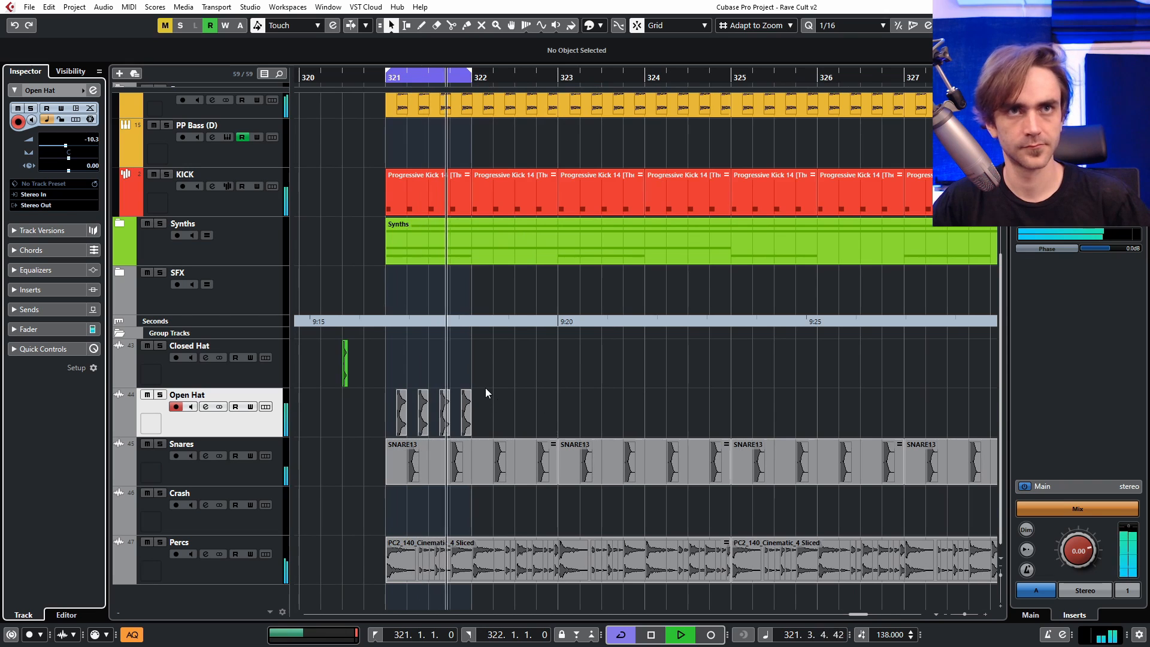
left_click_drag(485, 387, 393, 418)
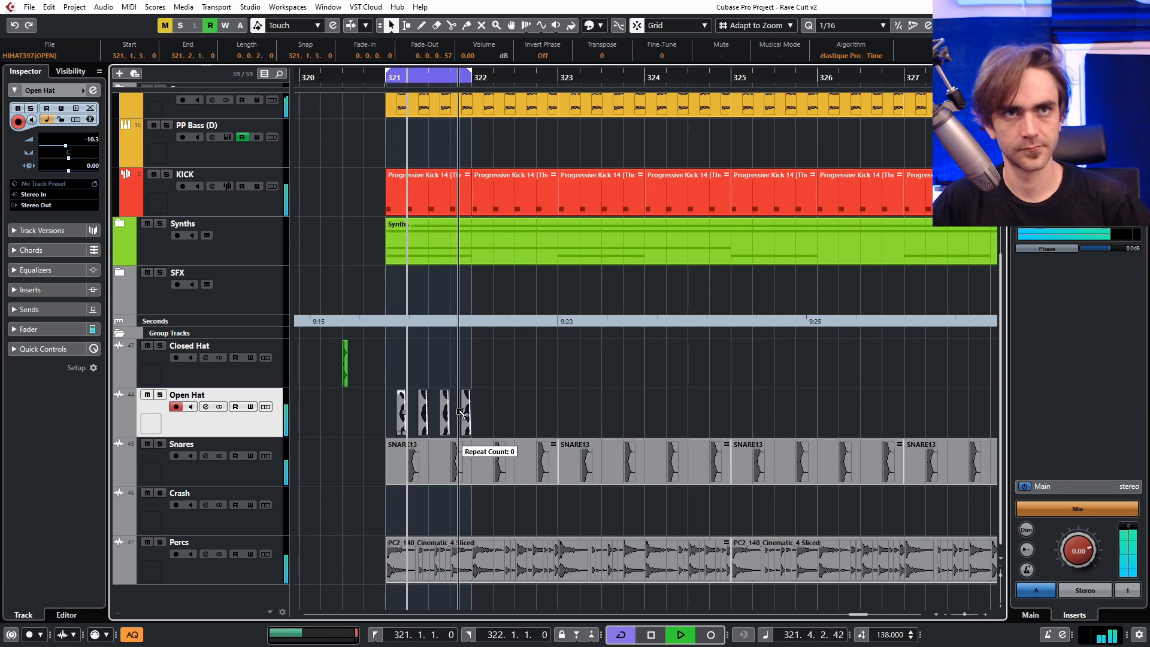
scroll(386, 392, "up", 5)
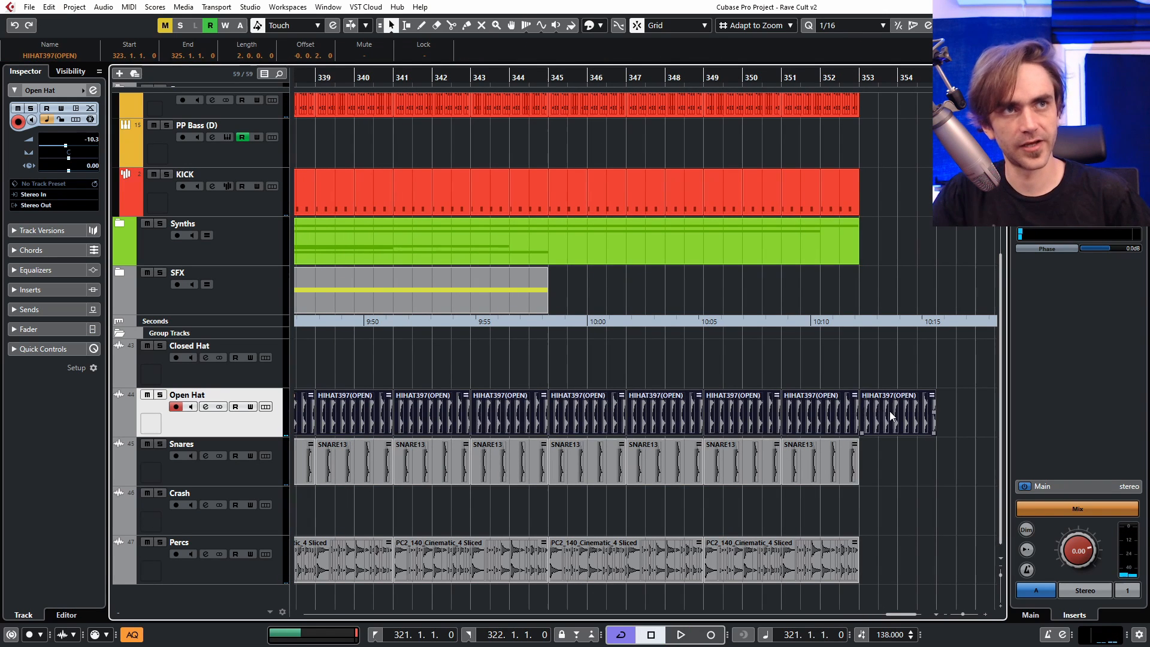
left_click(889, 411)
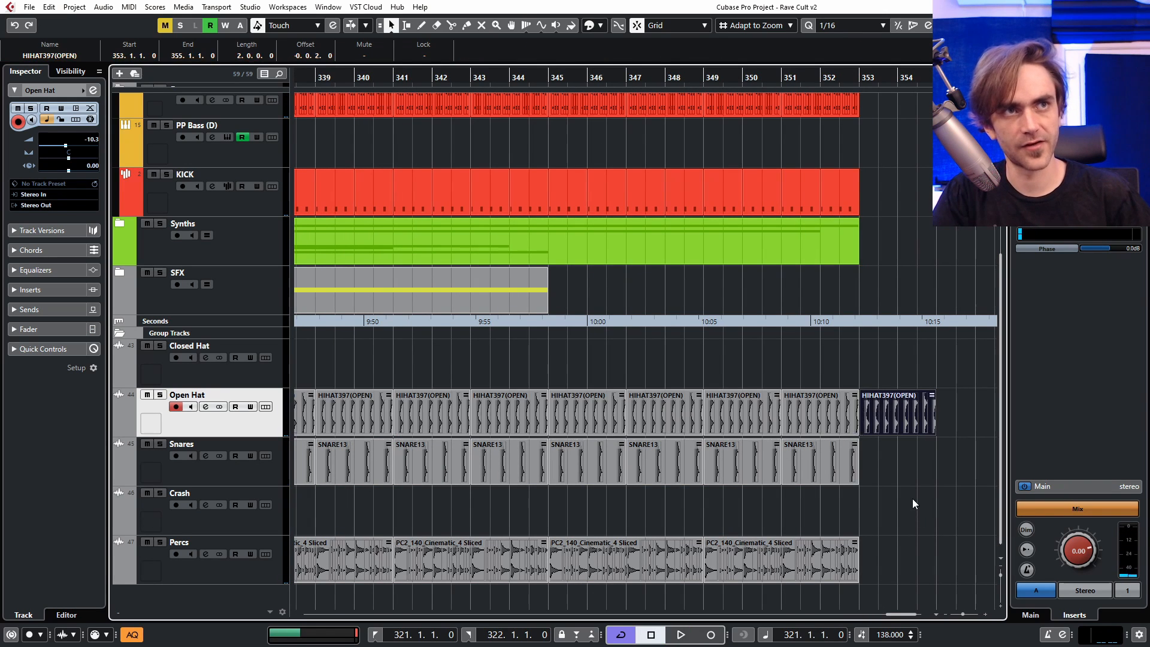
key("Delete")
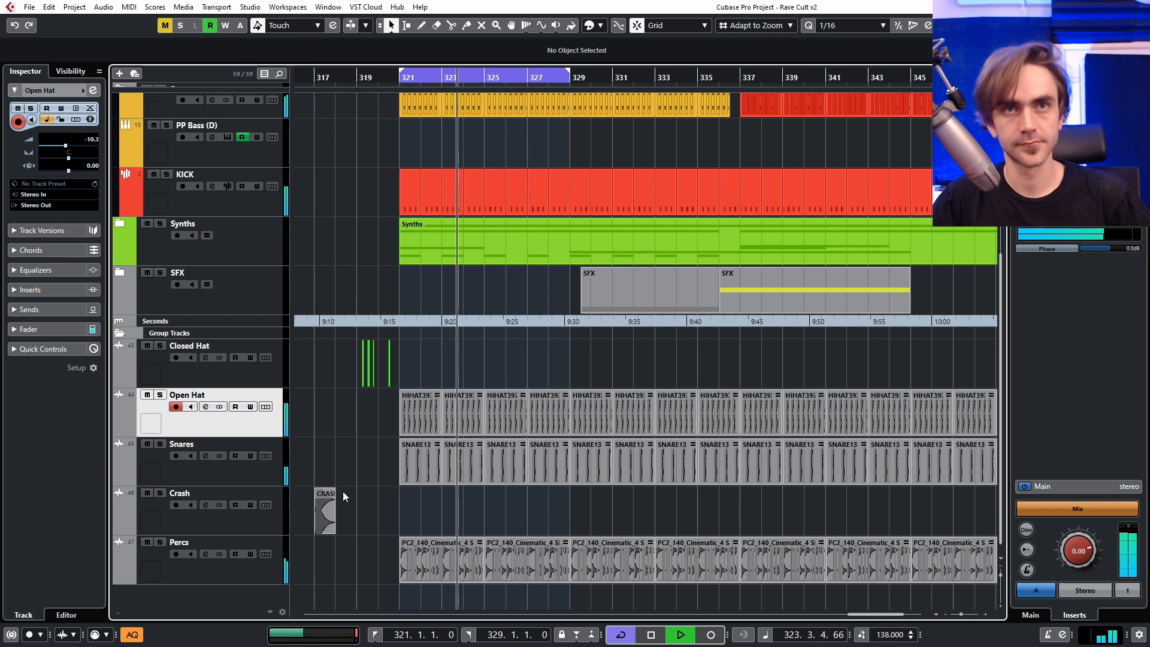
Step: Stop playback and move the CRASH22 sample to start at 321.1.1.0
key("space")
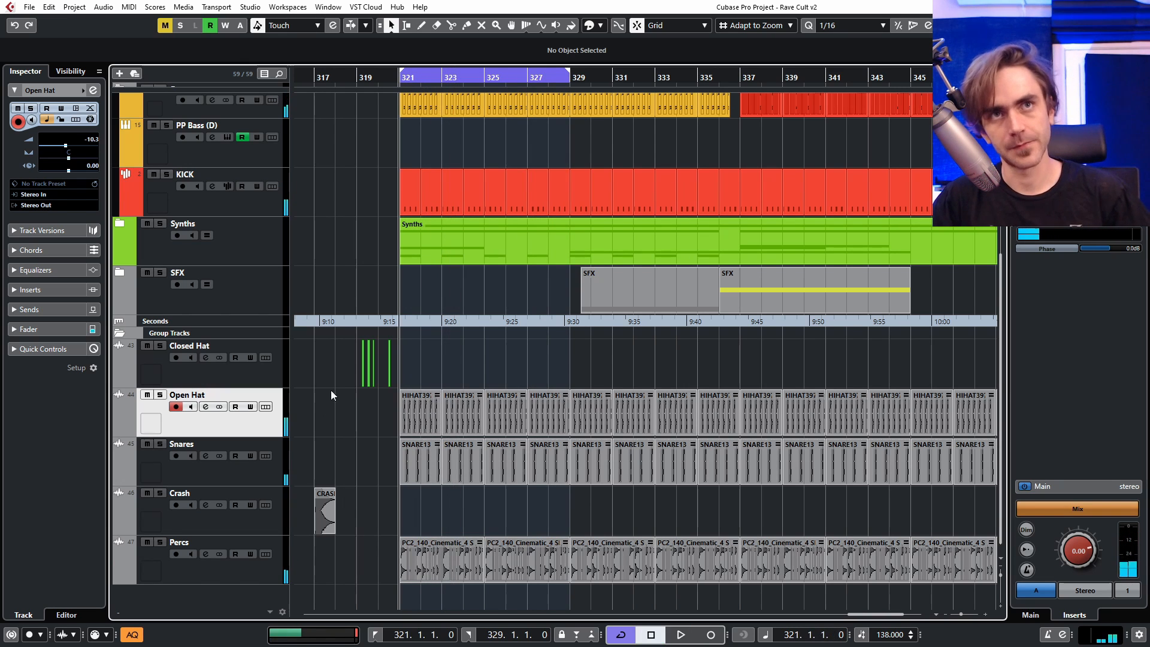
scroll(380, 356, "up", 3)
scroll(436, 472, "left", 2)
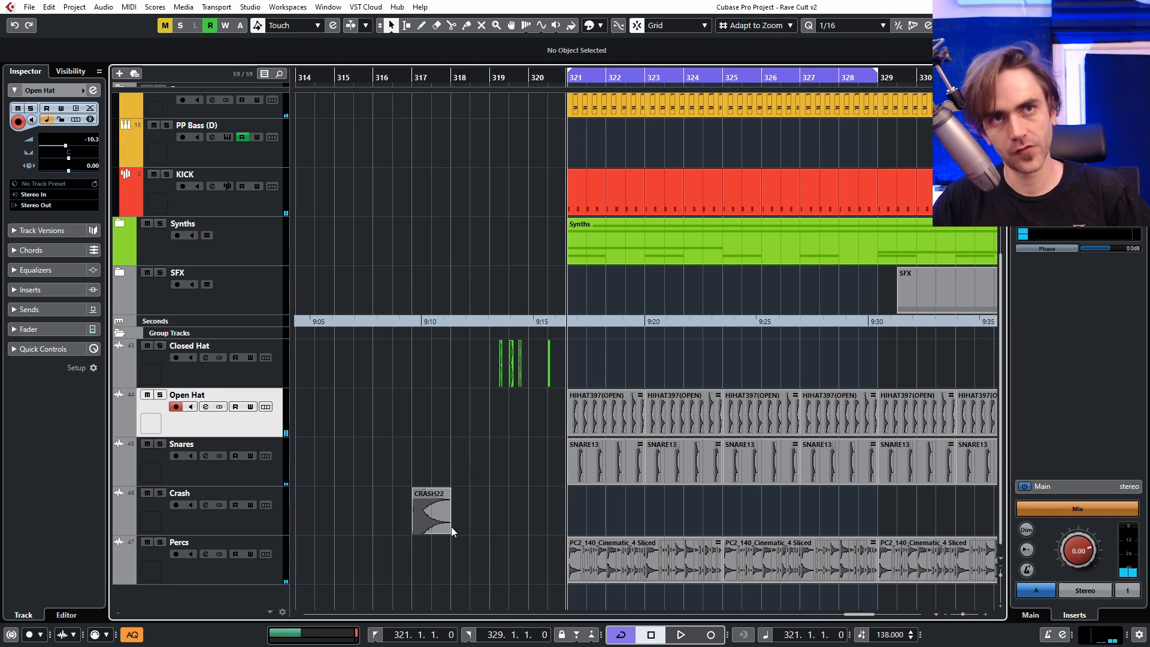
left_click_drag(449, 525, 579, 508)
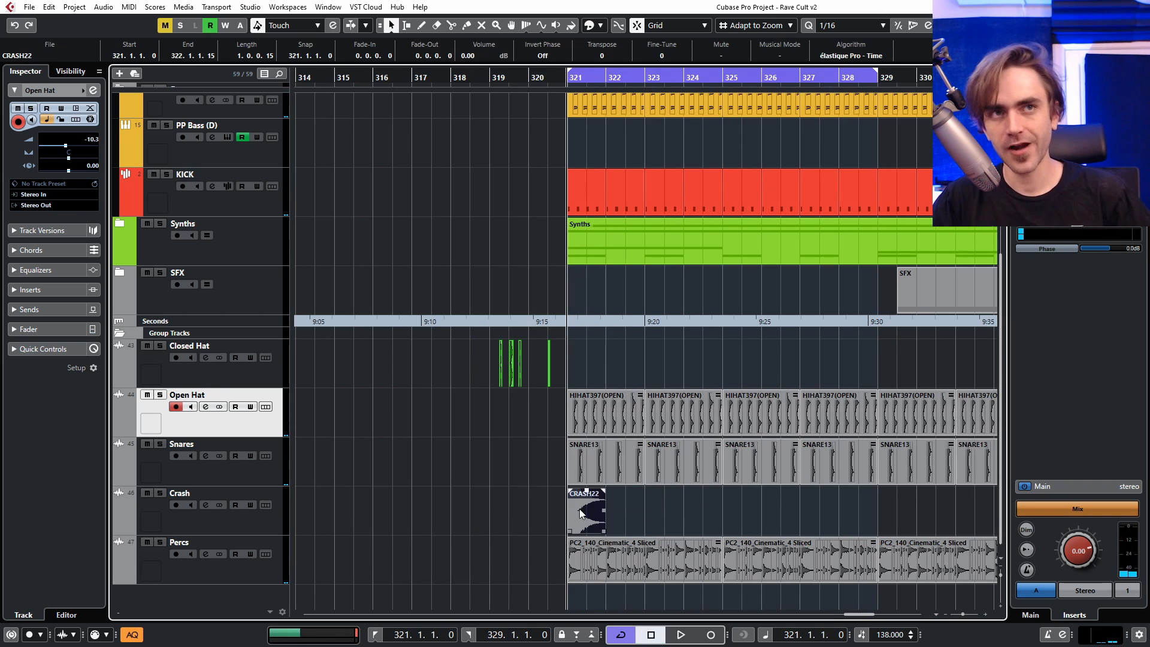
Step: Lower the Crash track's volume to -17.9
scroll(580, 508, "right", 2)
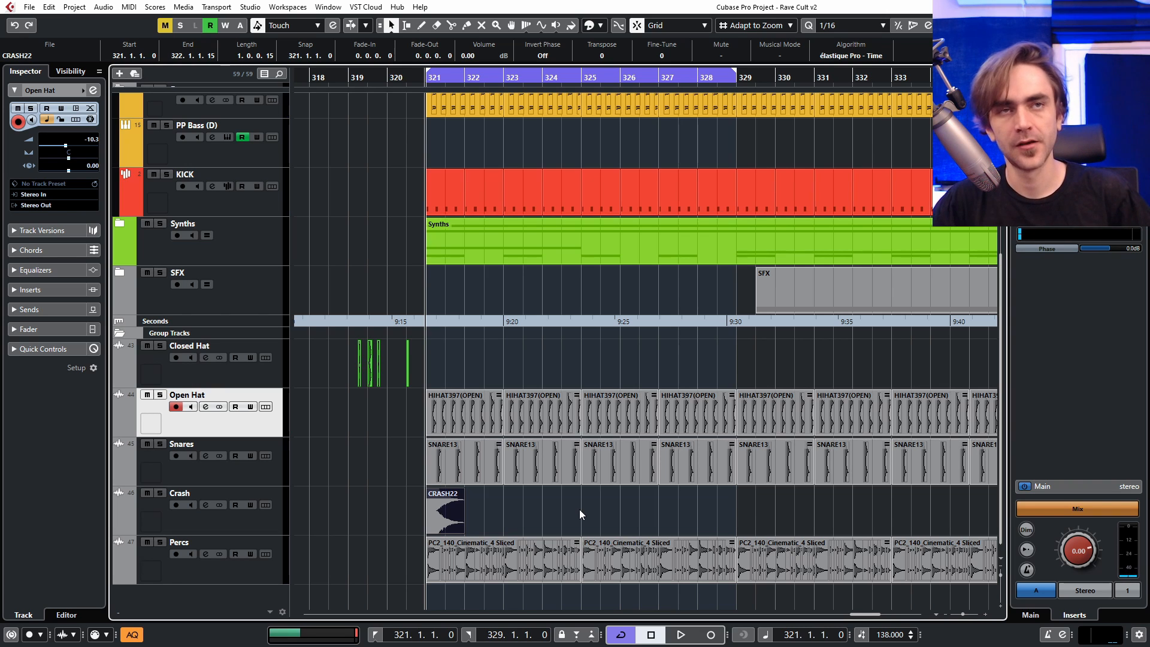
key("g")
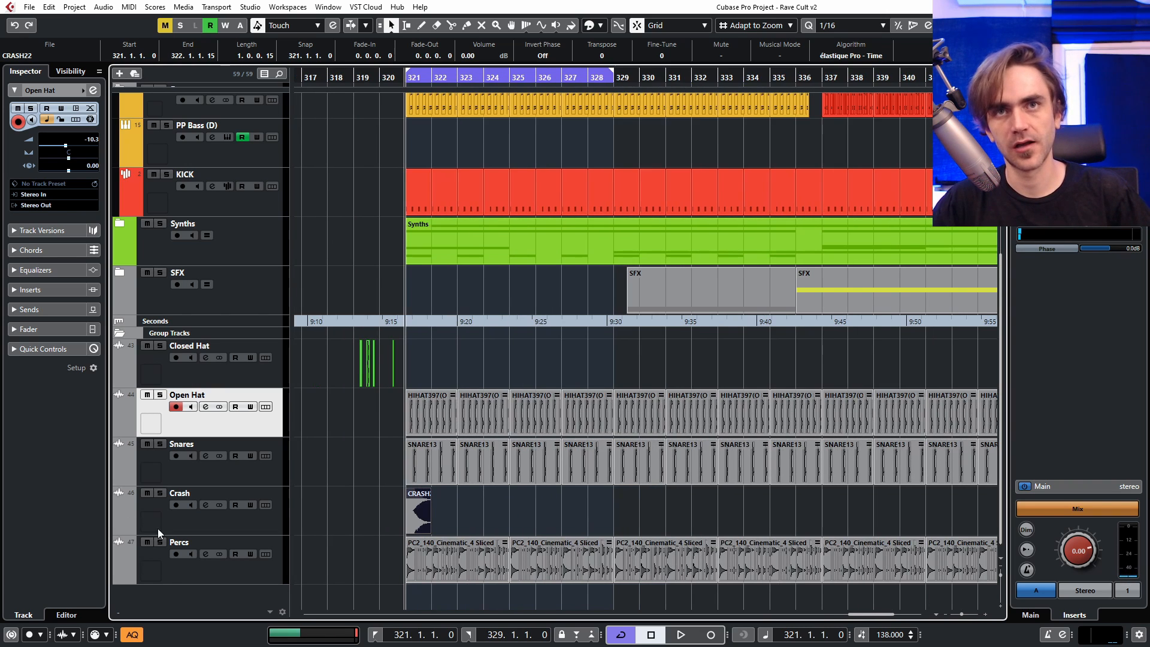
left_click(157, 528)
left_click_drag(68, 146, 56, 150)
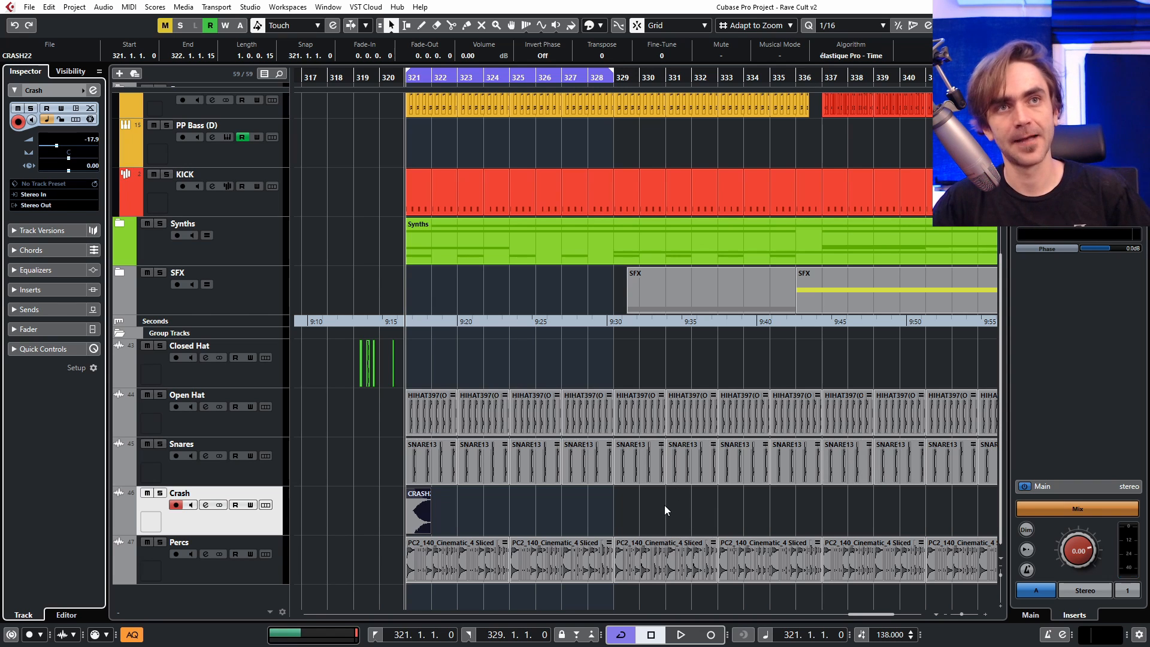
Step: Copy the crash to 329.1.1.0 and move the copy on to 337.1.1.0
left_click(554, 514)
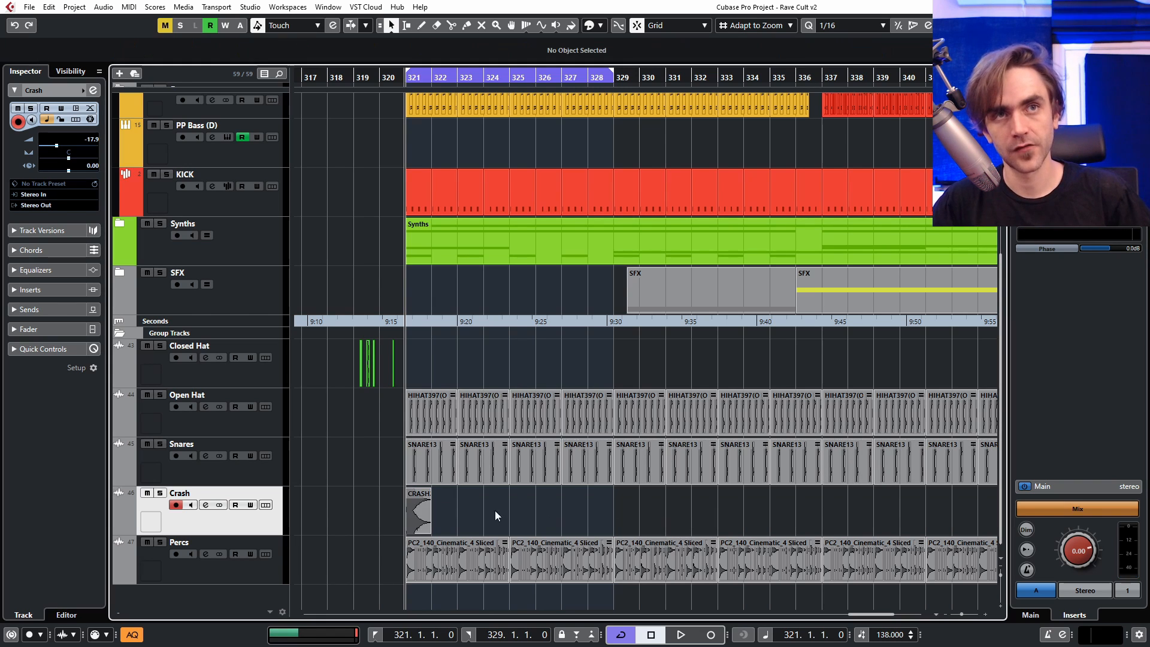
left_click_drag(421, 514, 628, 514)
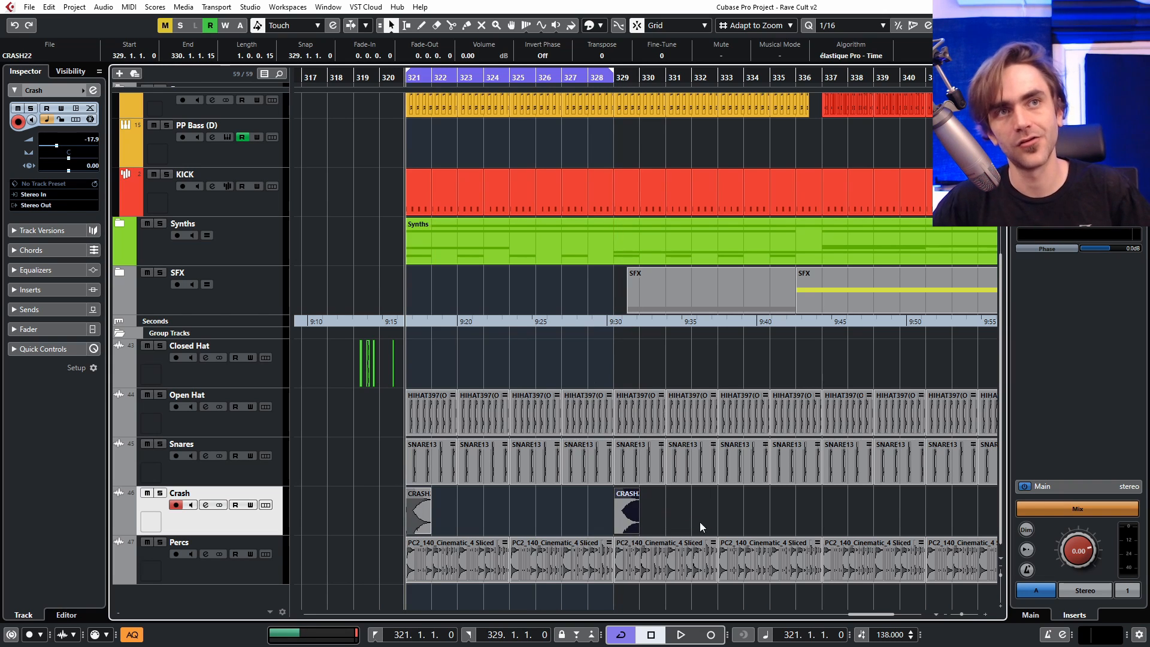
scroll(689, 506, "down", 2)
left_click_drag(650, 523, 760, 518)
scroll(759, 517, "up", 3)
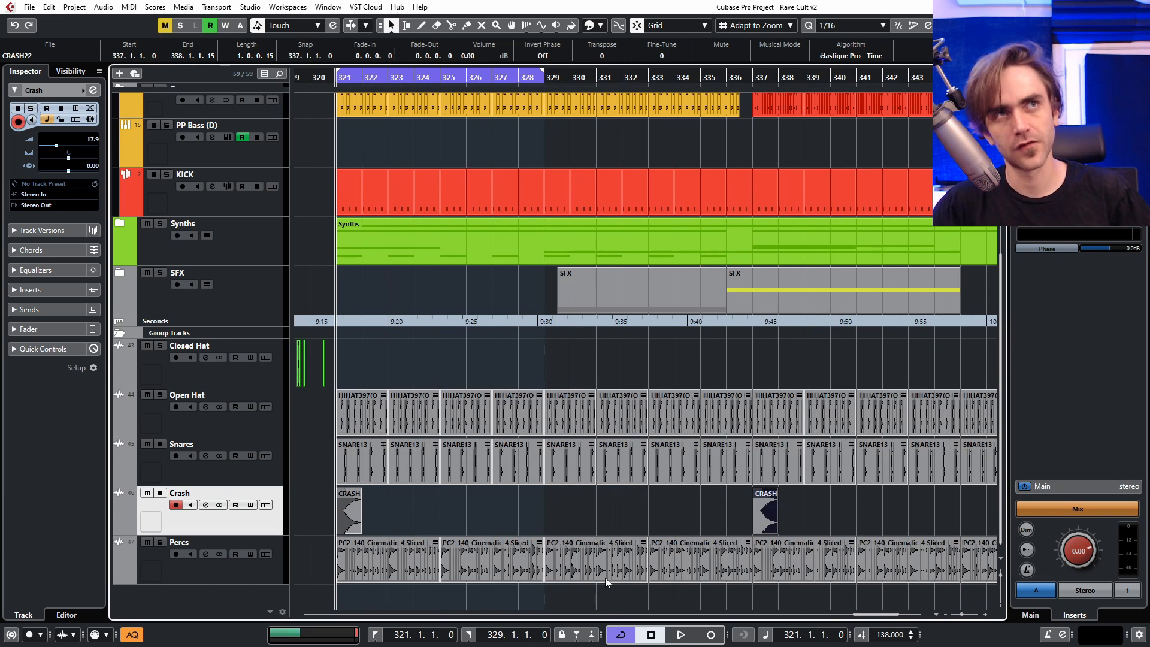
Step: Shorten the Open Hat, Snares and Percs parts just before bar 337 so they end at 336.3.1.0
scroll(639, 396, "down", 2)
scroll(639, 387, "up", 4)
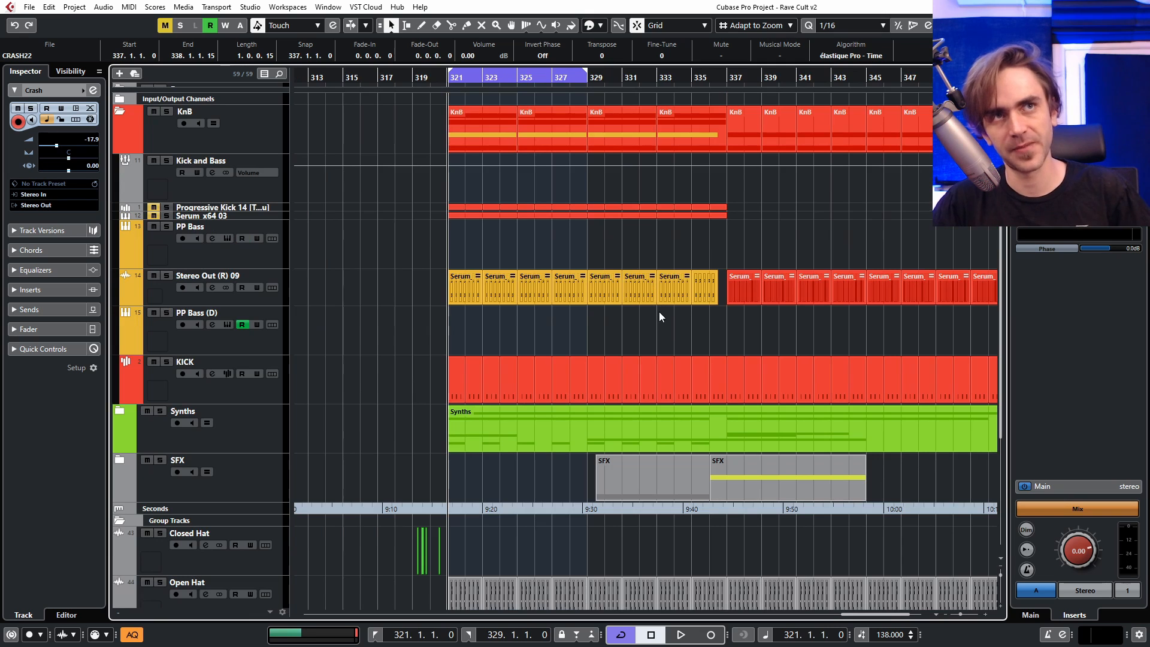
scroll(688, 309, "up", 2)
scroll(735, 353, "down", 3)
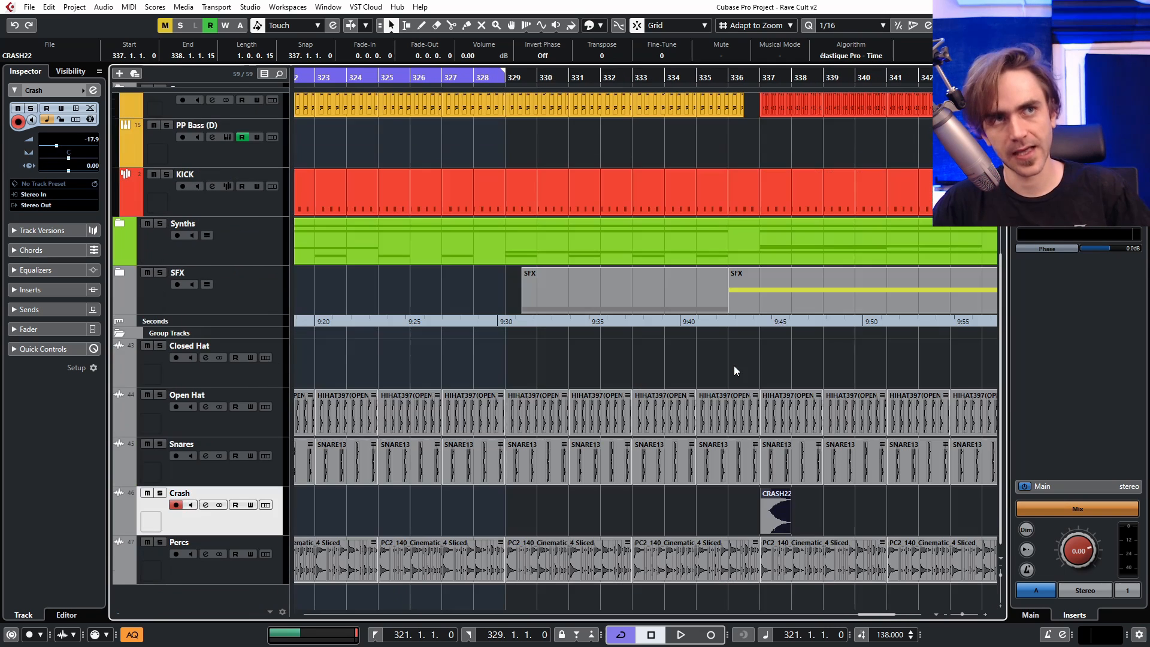
left_click(753, 419)
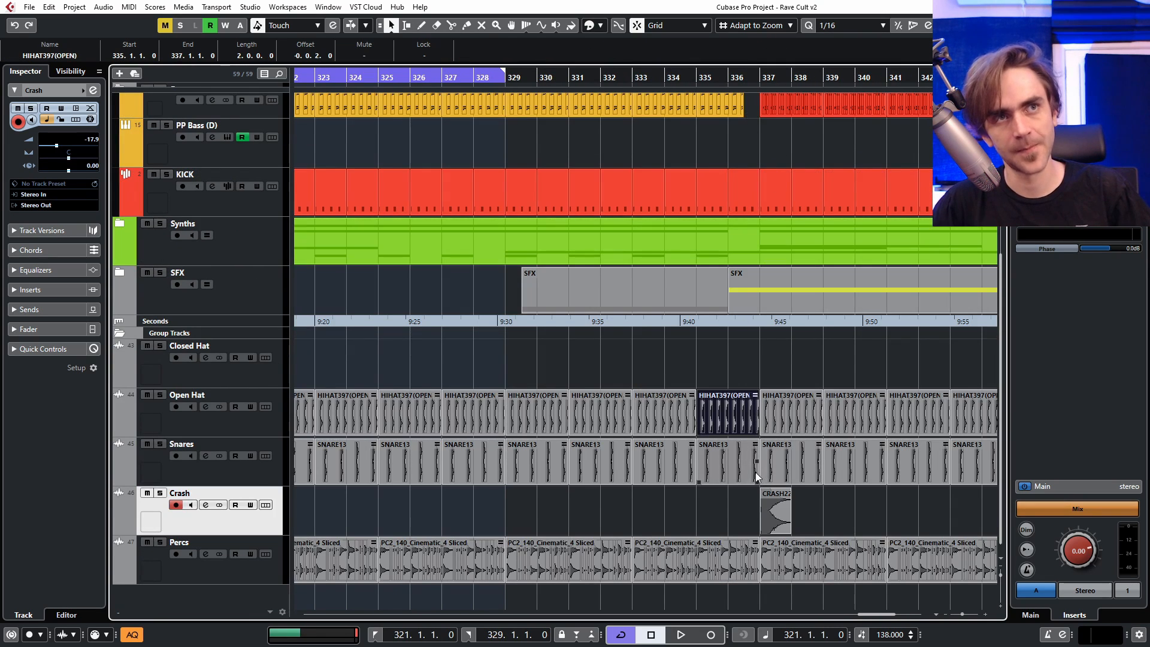
left_click(742, 480, "shift")
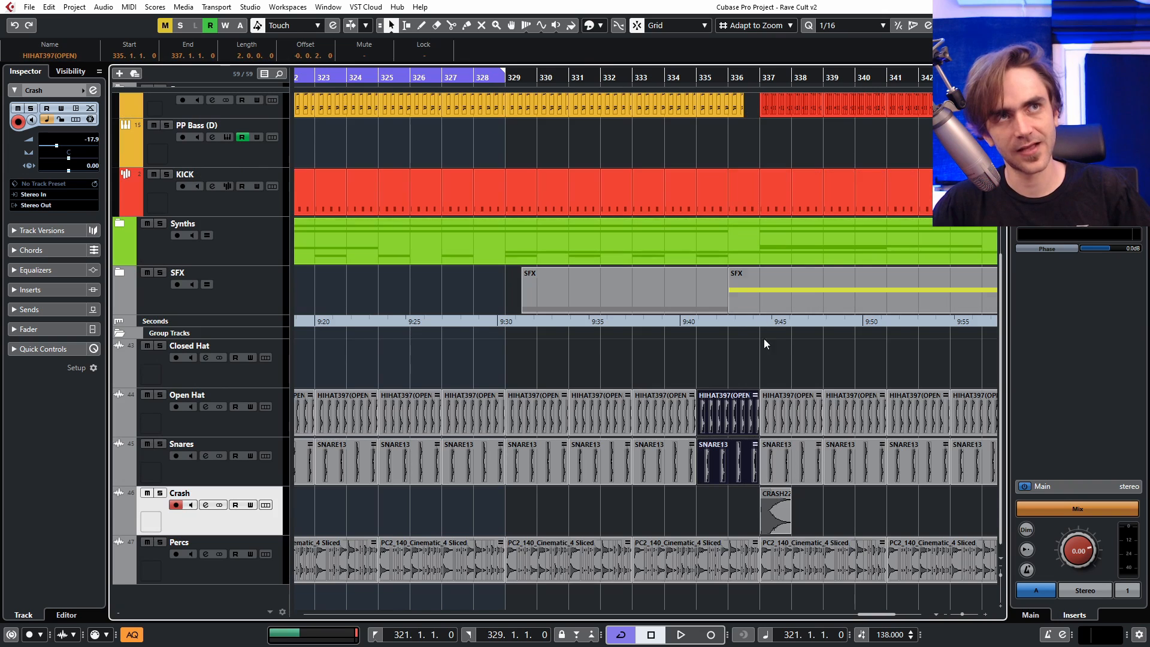
left_click(751, 579, "shift")
scroll(757, 589, "up", 2)
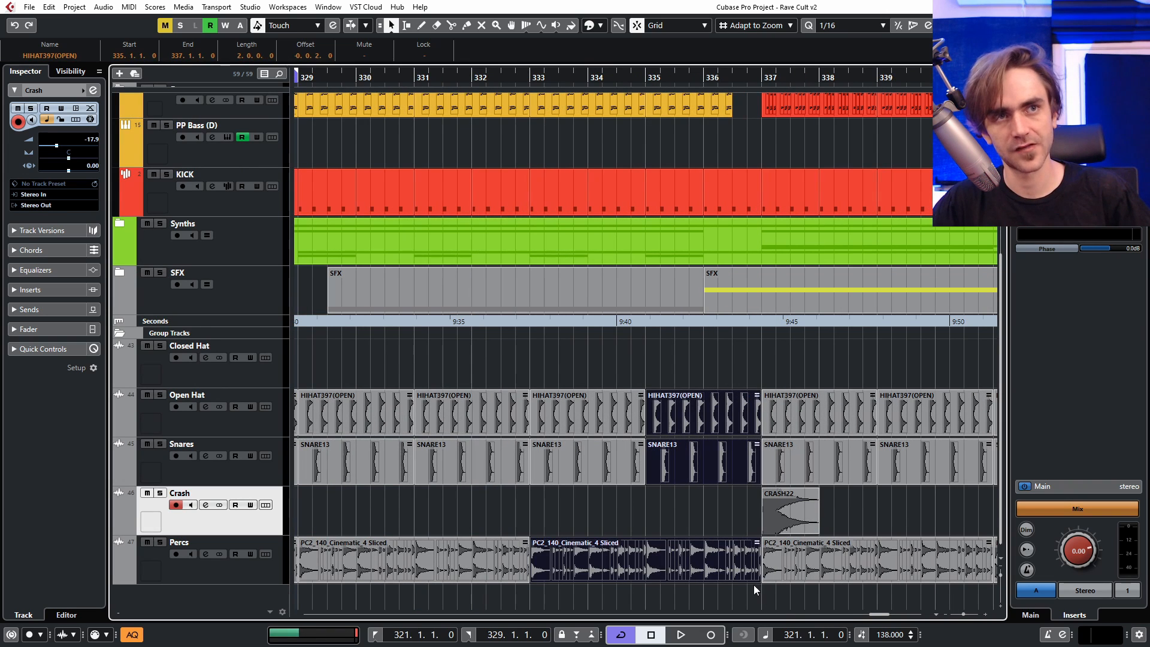
left_click_drag(757, 580, 729, 585)
scroll(756, 492, "down", 5)
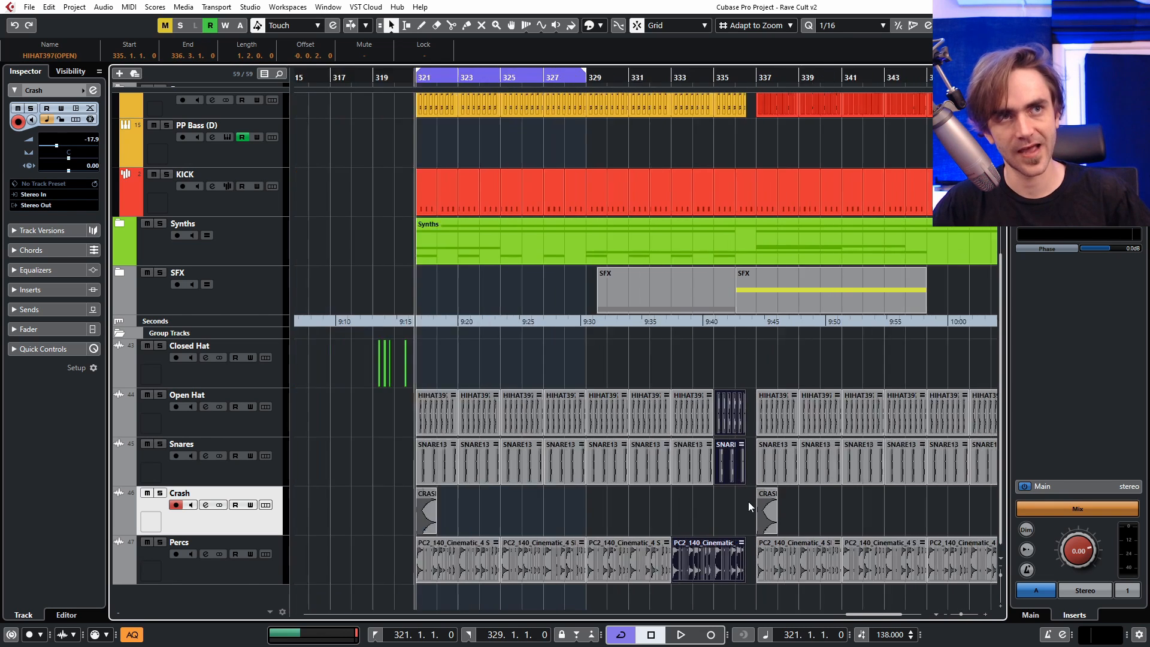
scroll(662, 520, "down", 1)
left_click(866, 521)
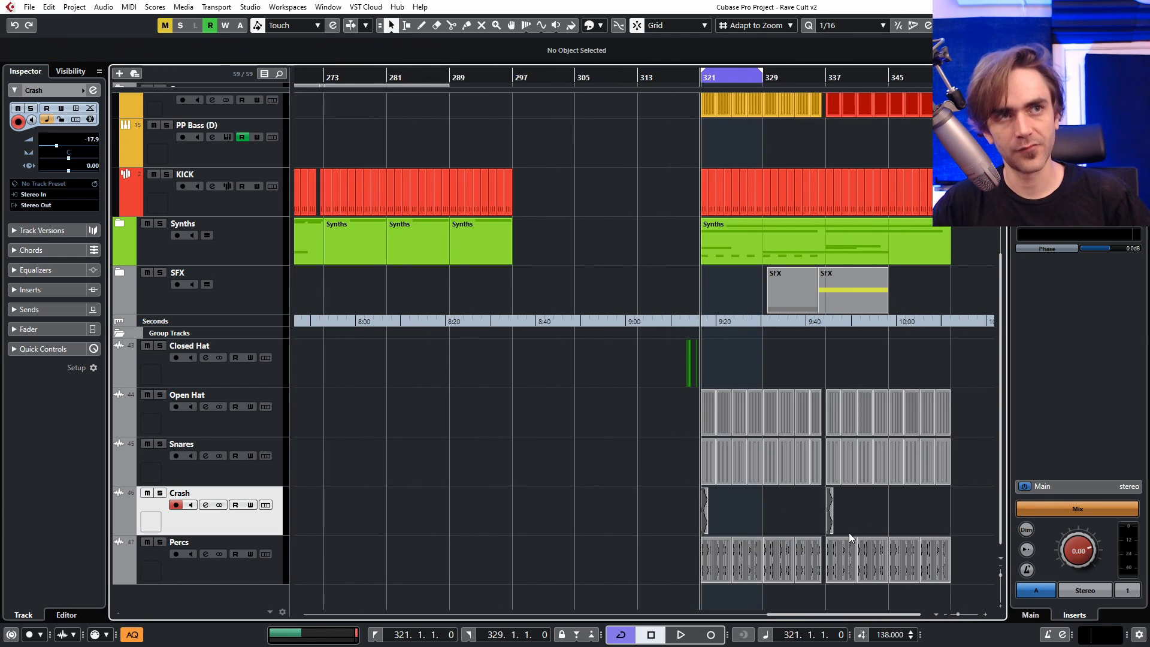
Step: Copy the opening crash to the start of bars 325, 327 and 323, and select the three copies
scroll(849, 533, "up", 1)
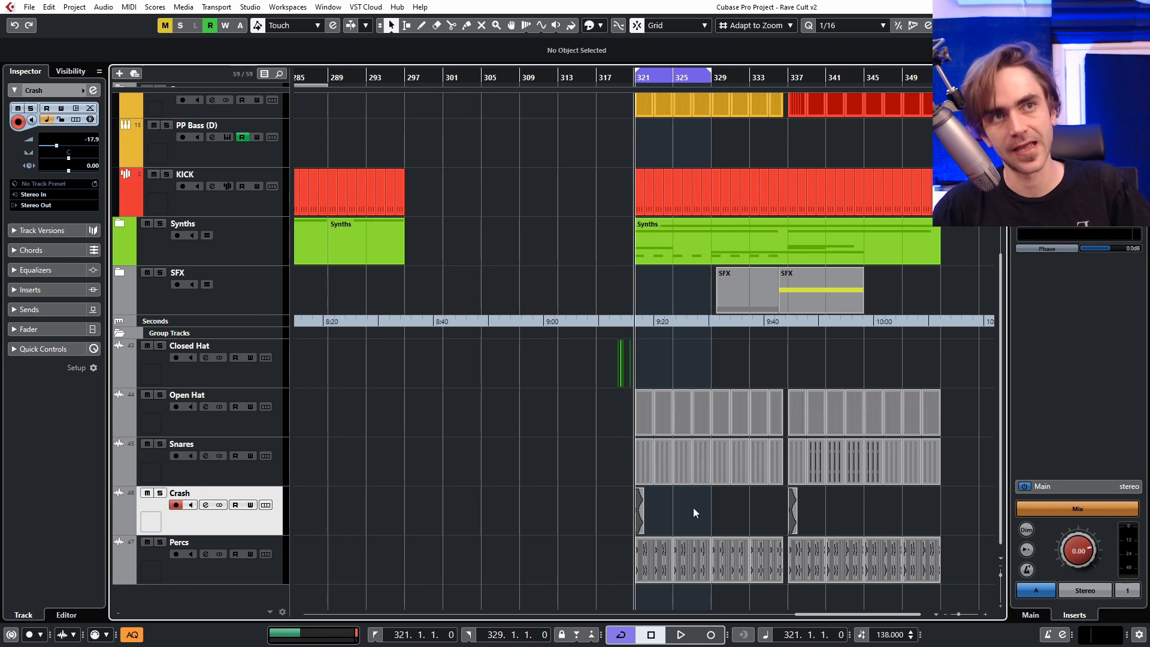
scroll(692, 508, "up", 2)
left_click_drag(566, 506, 645, 508)
left_click(657, 521)
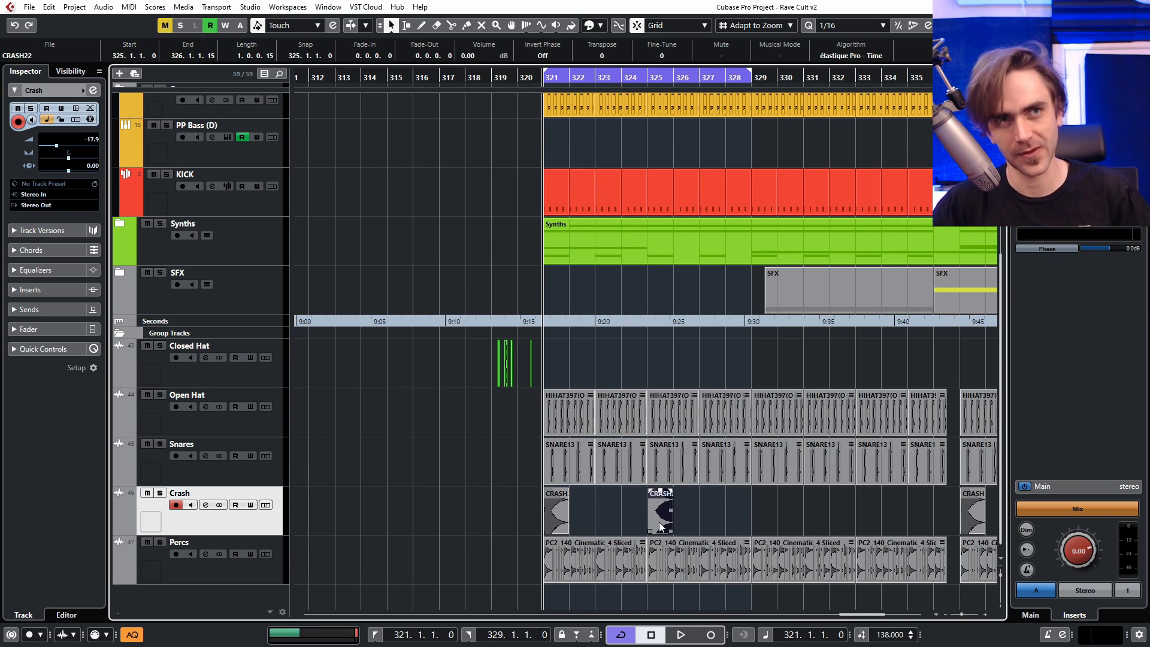
left_click_drag(655, 520, 713, 517)
left_click(658, 514)
left_click(605, 526)
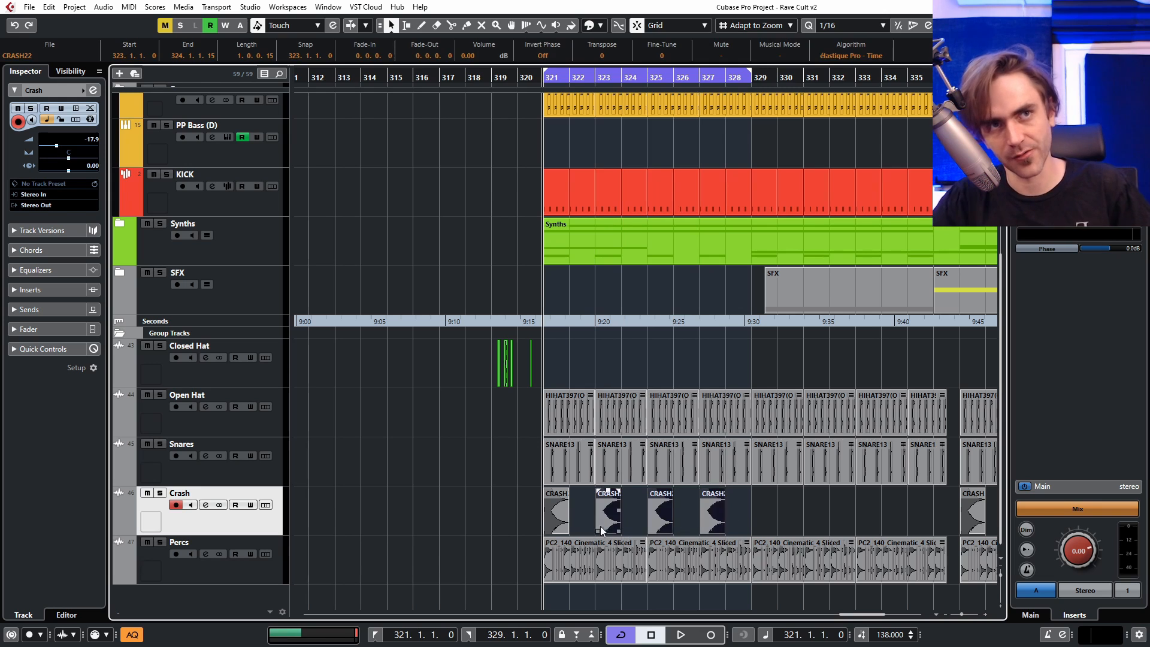
Step: Delete the three crash copies at bars 323, 325 and 327, and audition the arrangement from around bar 333 past bar 337
key("Delete")
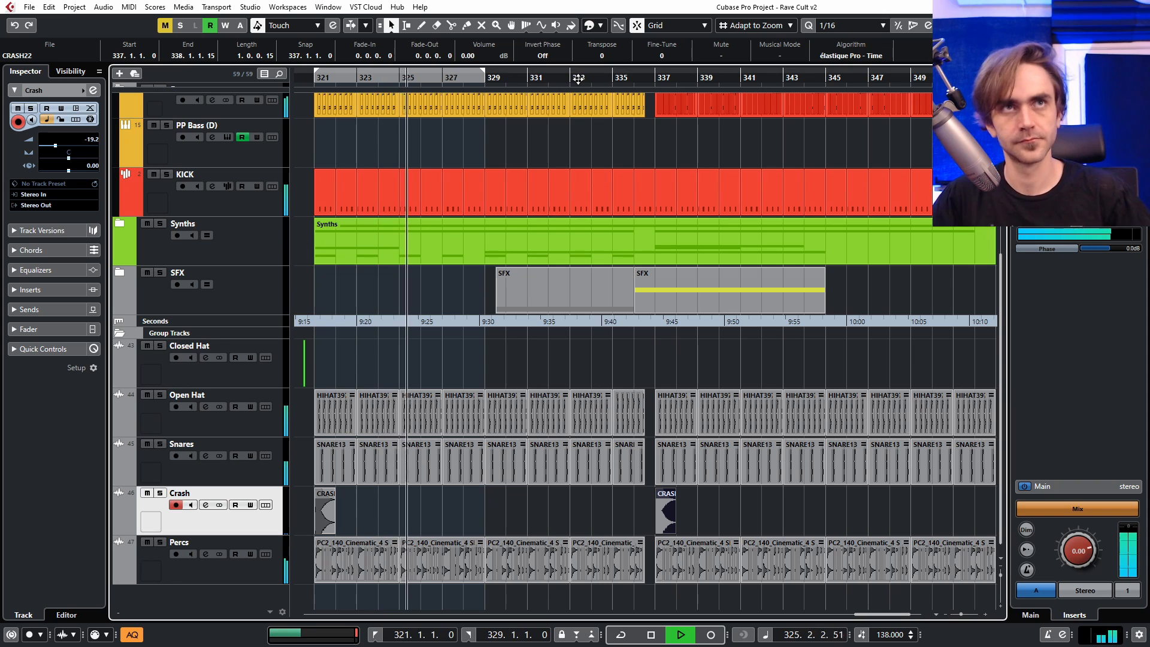
left_click(578, 80)
key("g")
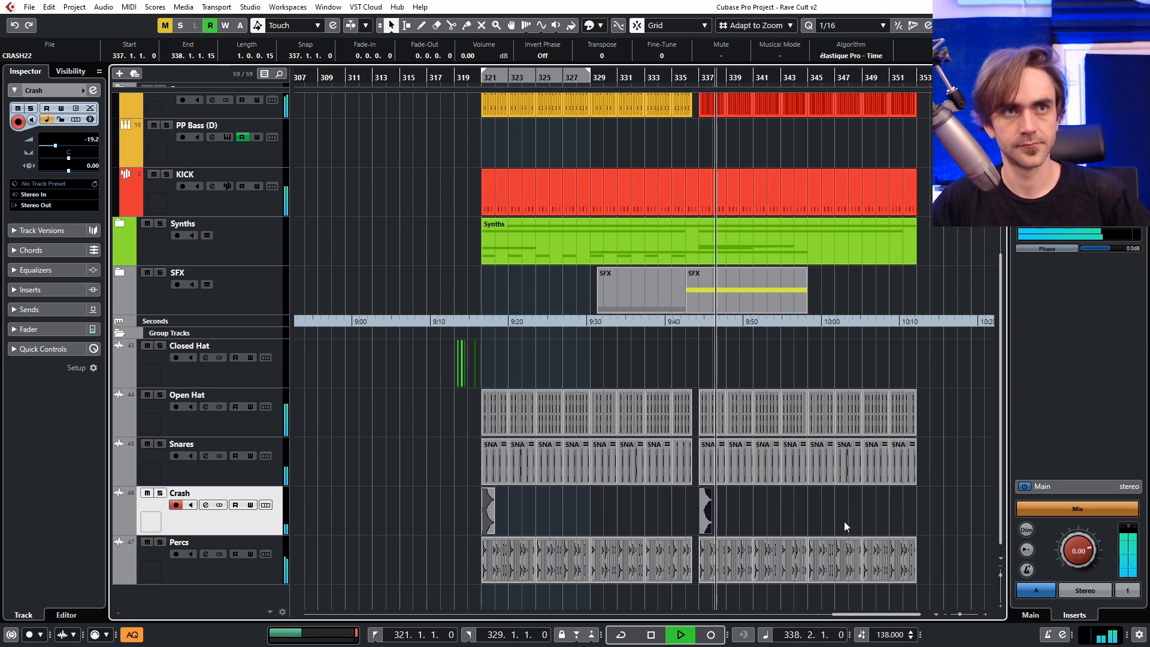
scroll(841, 518, "up", 2)
scroll(850, 495, "down", 3)
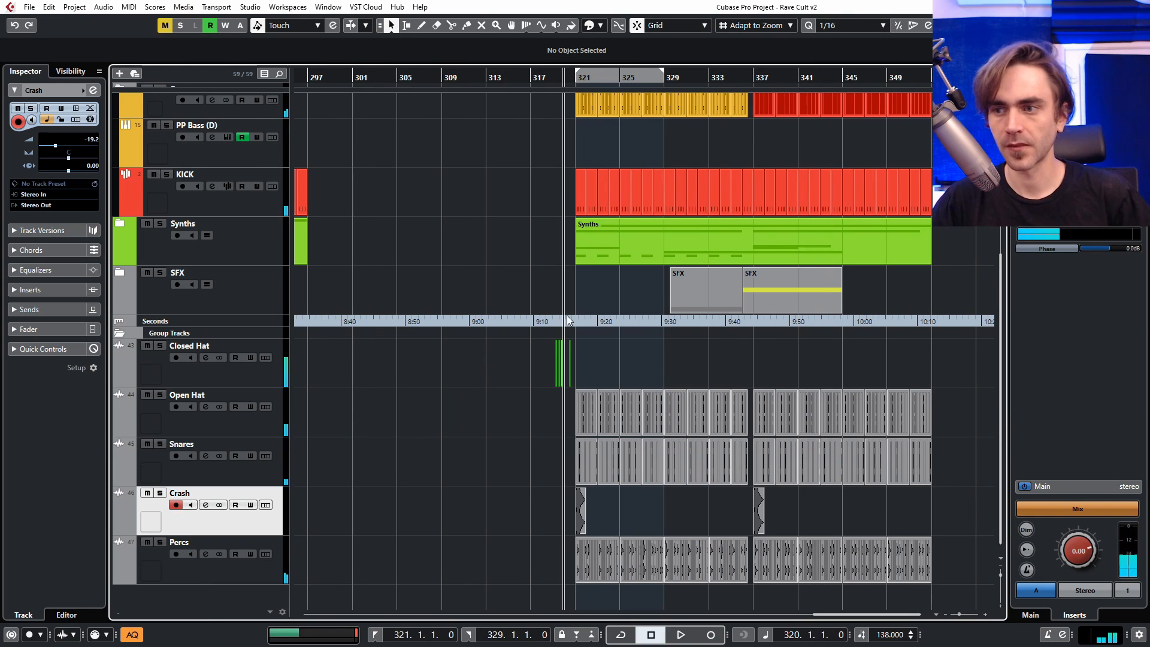
Step: Move the HIHAT168(CLSD) event on the Closed Hat track from bar 320 to the start of bar 321
scroll(617, 442, "up", 6)
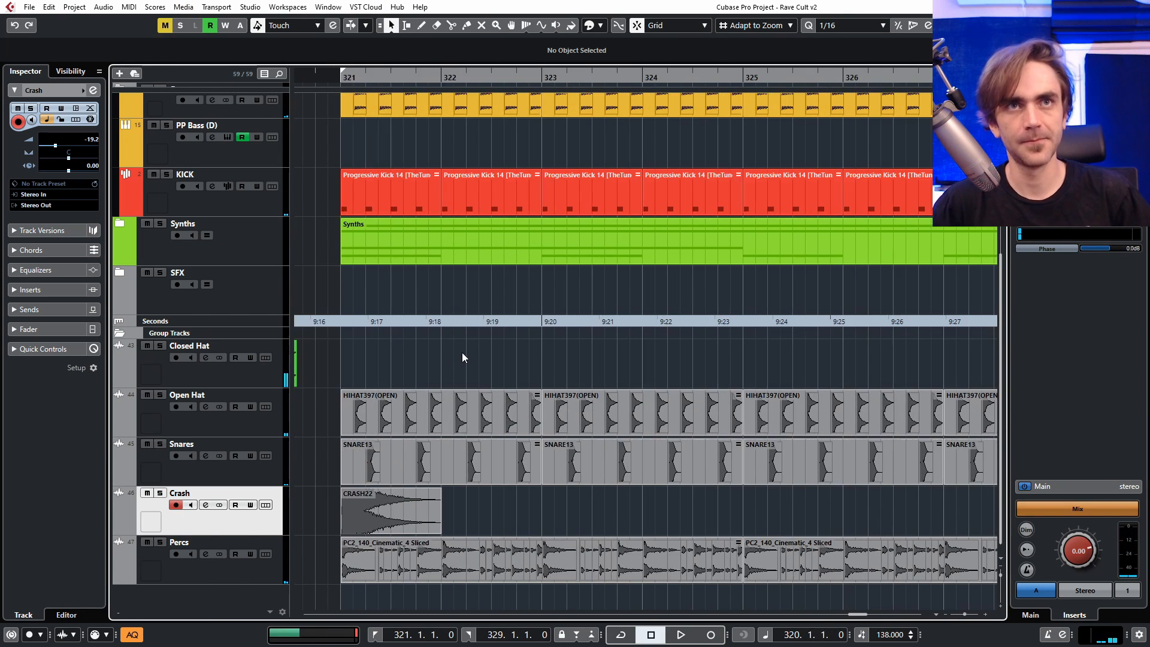
scroll(529, 362, "left", 2)
key("g")
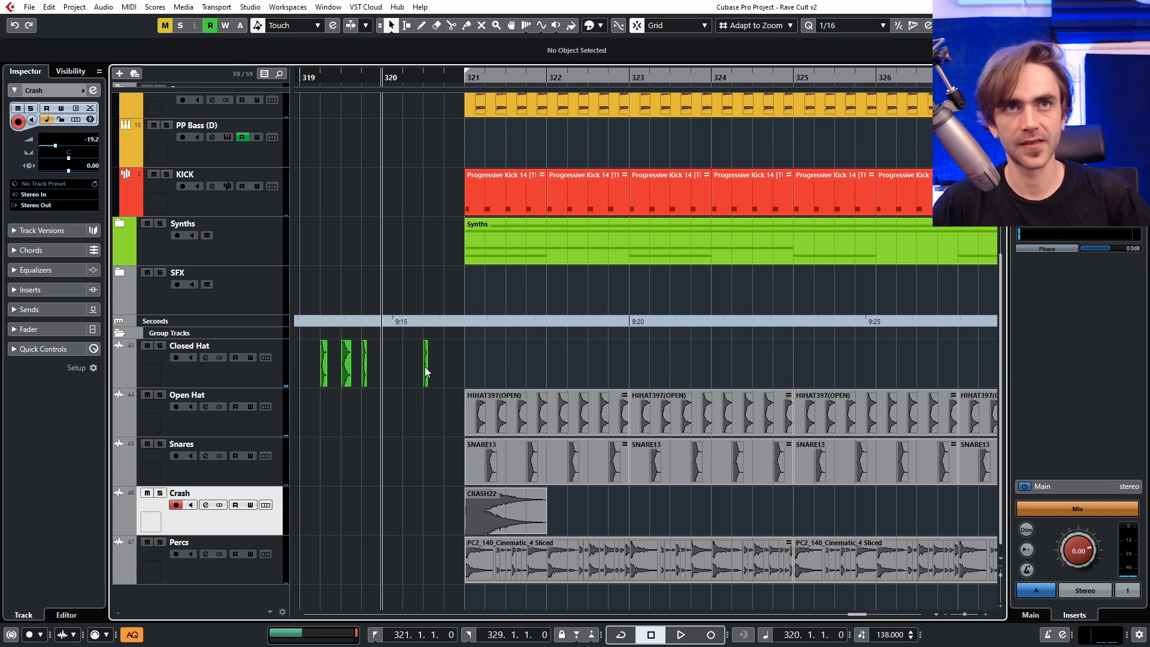
left_click(427, 370)
left_click_drag(426, 369, 466, 362)
scroll(468, 365, "up", 3)
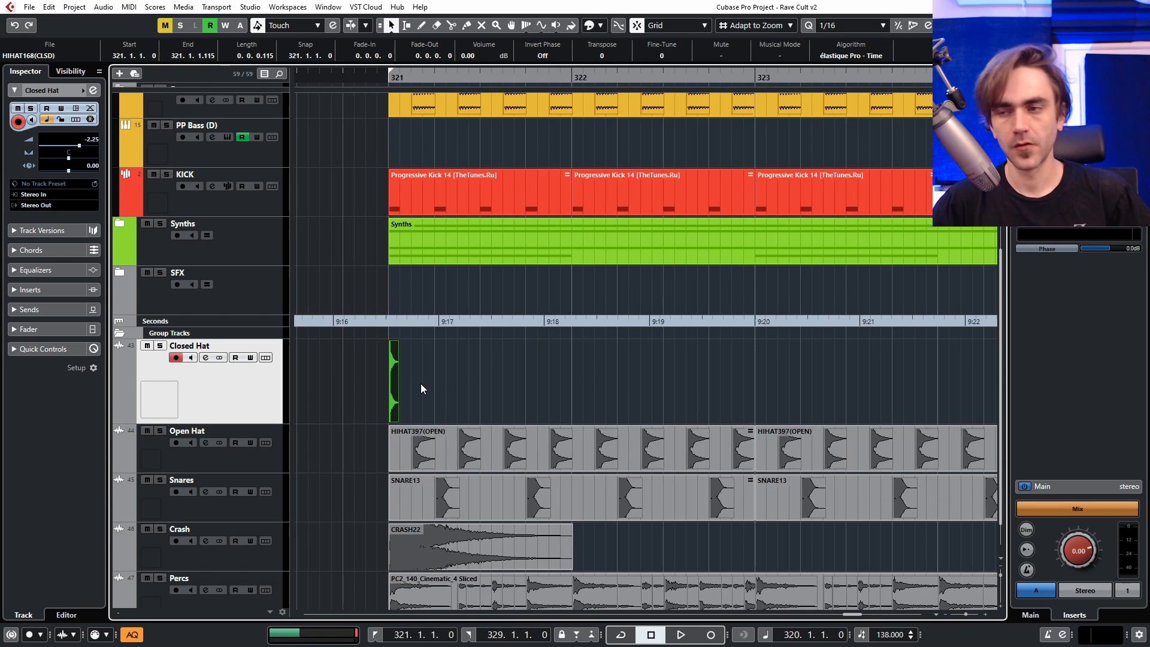
scroll(420, 383, "up", 3)
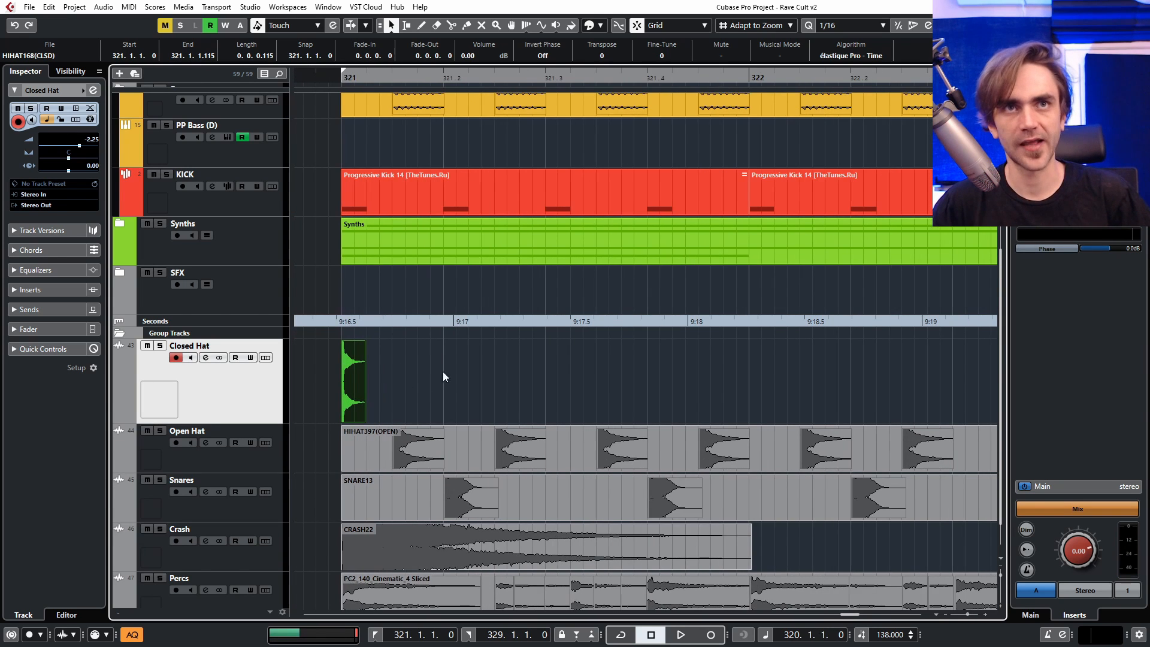
Step: Set the right locator to bar 323 so the loop range spans the two bars starting at 321
key("g")
key("g")
key("g")
key("g")
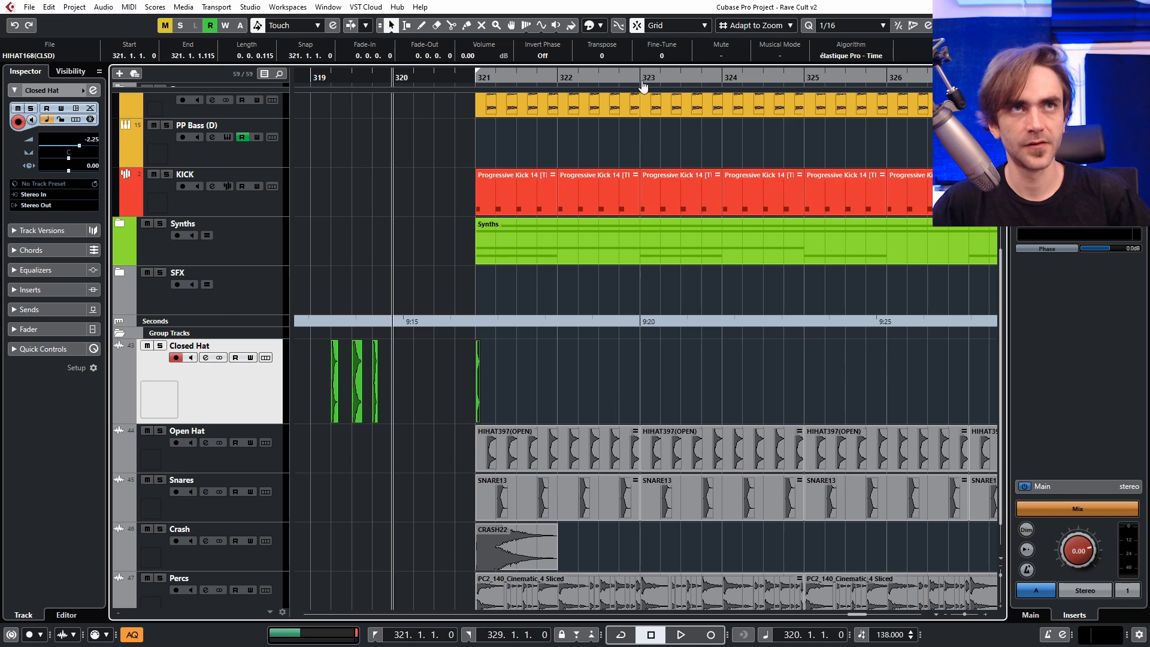
left_click(639, 75, "alt")
scroll(524, 367, "up", 4)
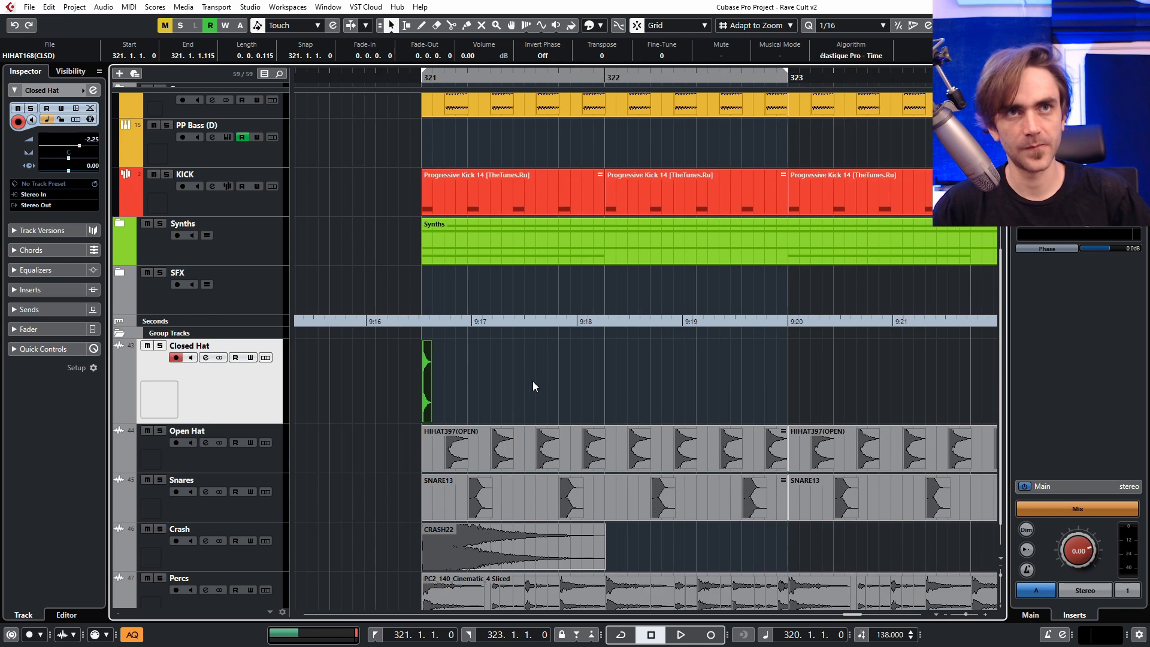
scroll(488, 398, "down", 1)
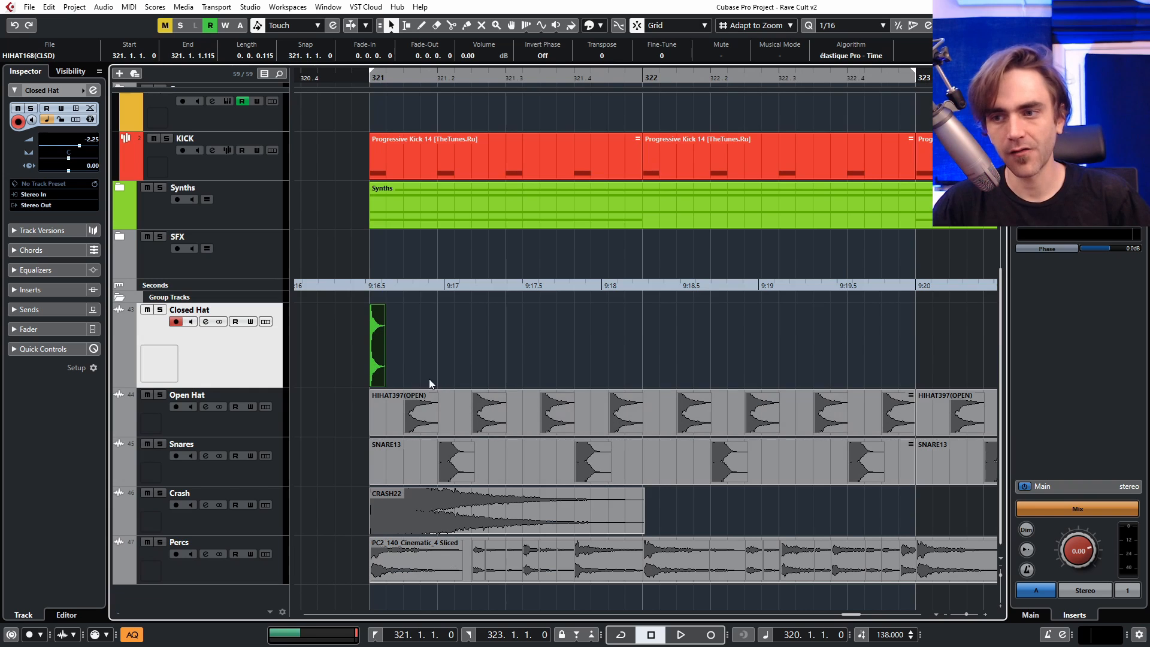
Step: Create a sampler track from the HIHAT168(CLSD) event at bar 321 and close the Sampler Control
right_click(378, 347)
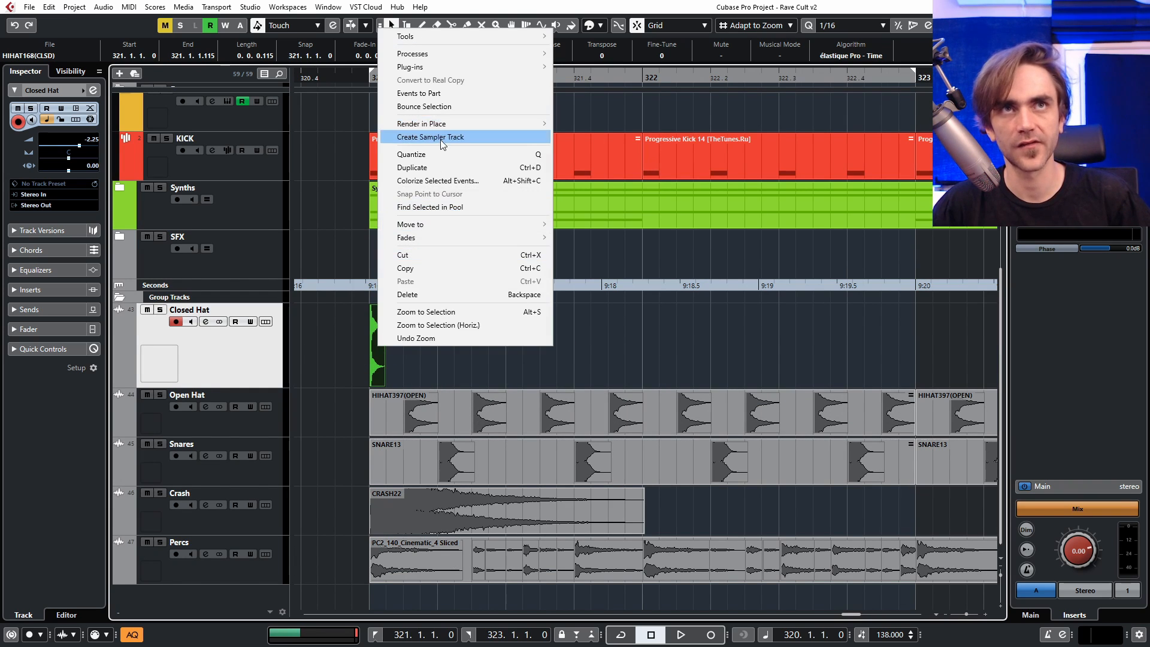
key("Escape")
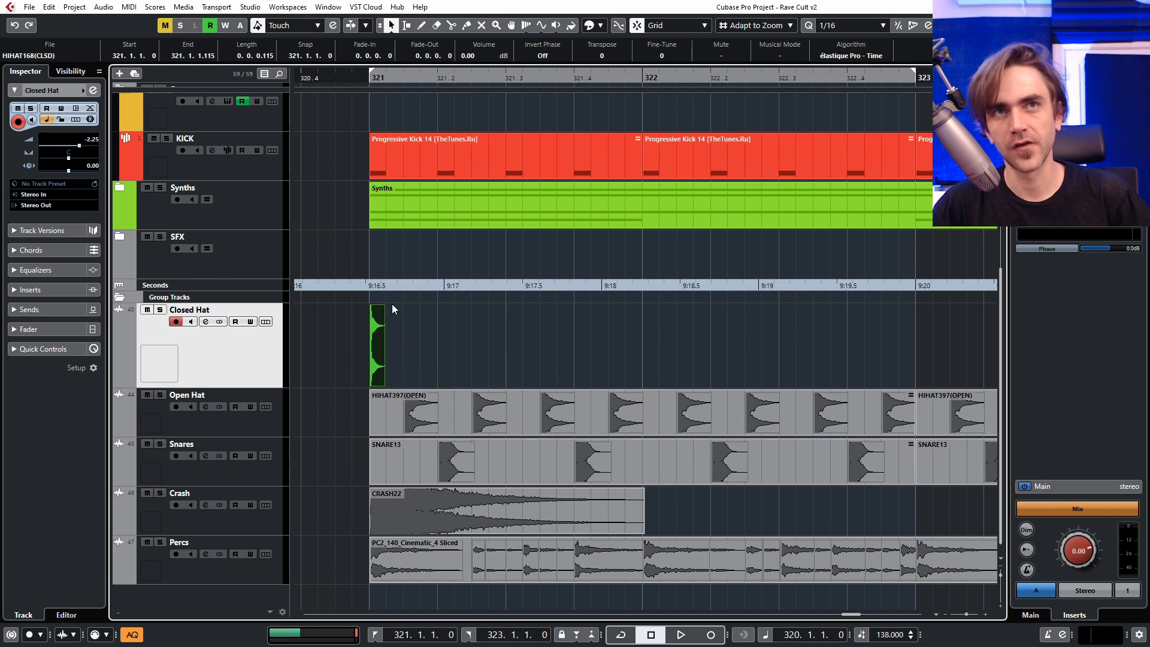
key("shift+s")
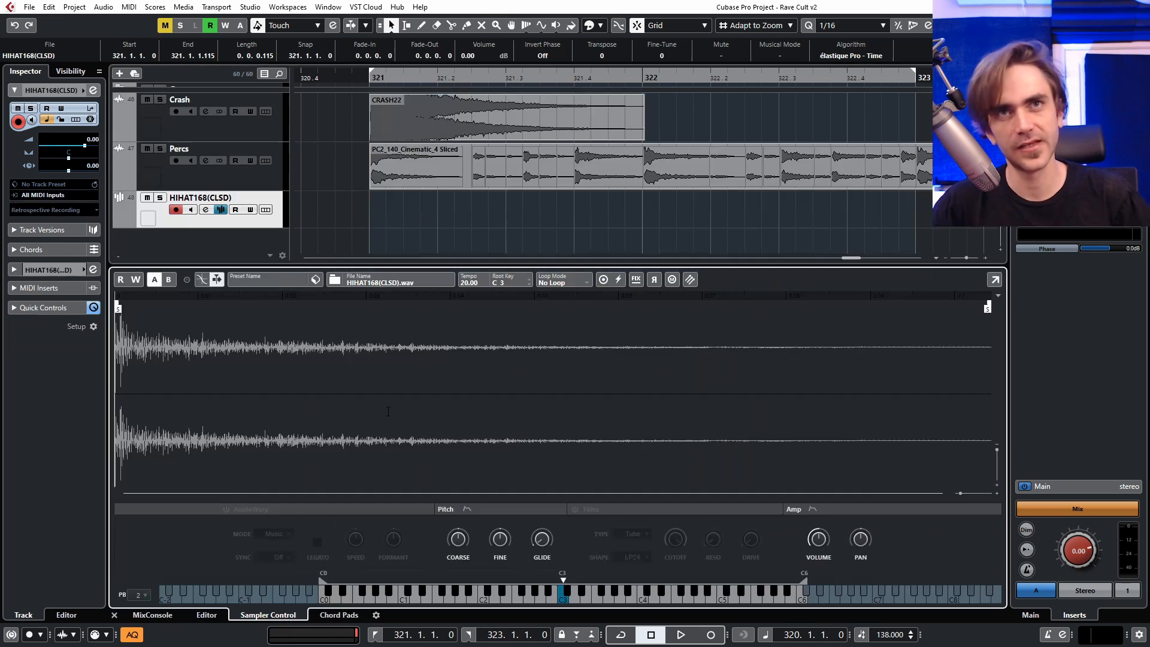
left_click(114, 615)
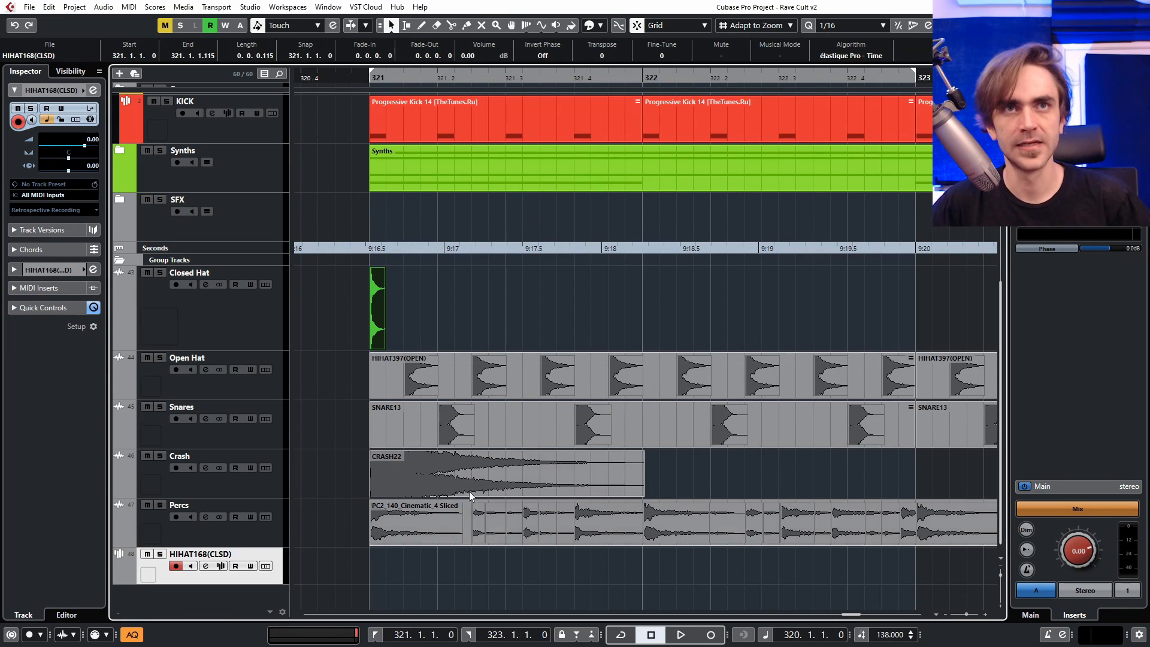
Step: Add an empty part from bar 321 to 323 on the new sampler track and move the track directly above Open Hat
double_click(377, 575)
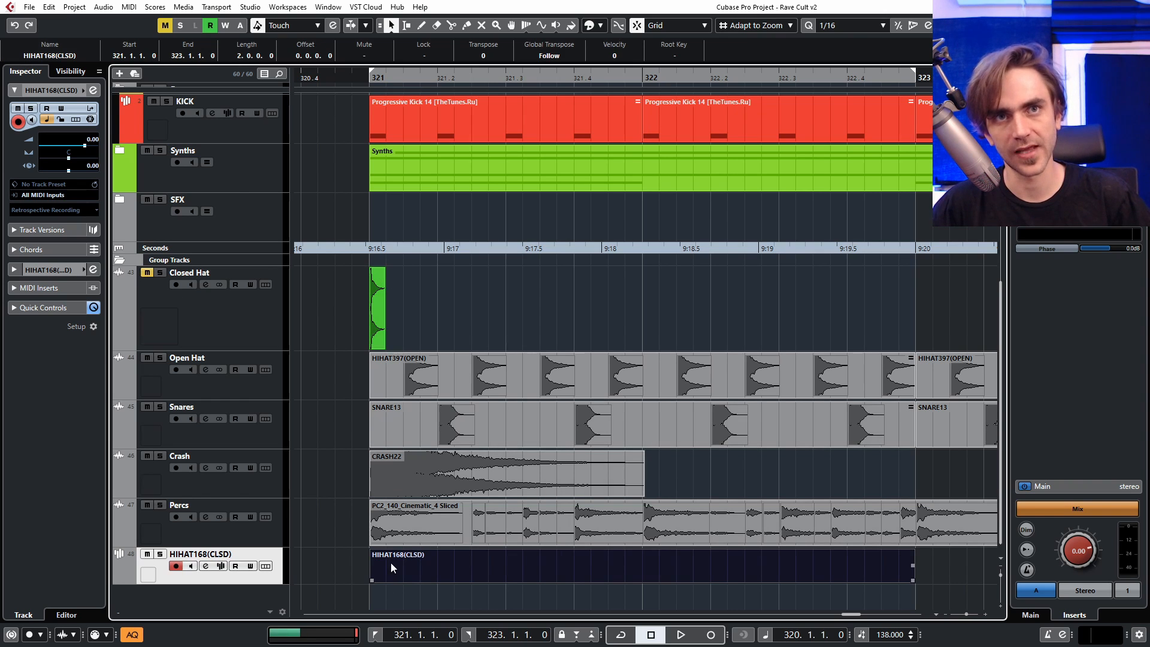
left_click_drag(257, 575, 223, 518)
left_click_drag(217, 373, 217, 372)
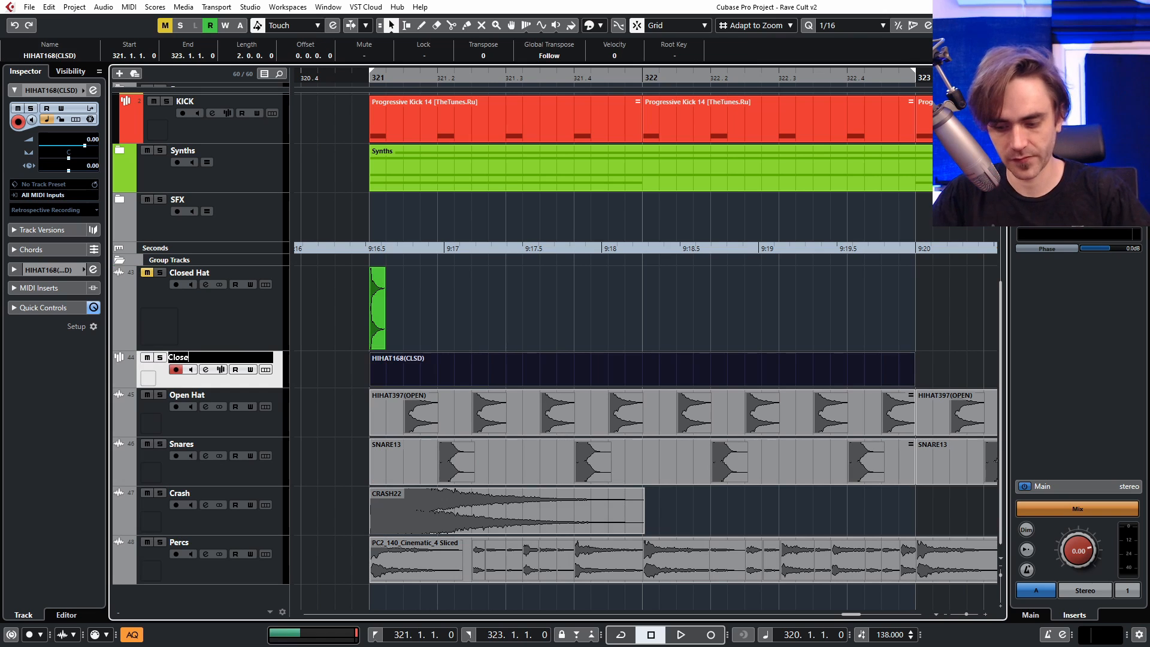
Step: Rename the sampler track as Closed Hat and increase its track height
type("Closed Hat")
key("Return")
left_click_drag(265, 387, 267, 423)
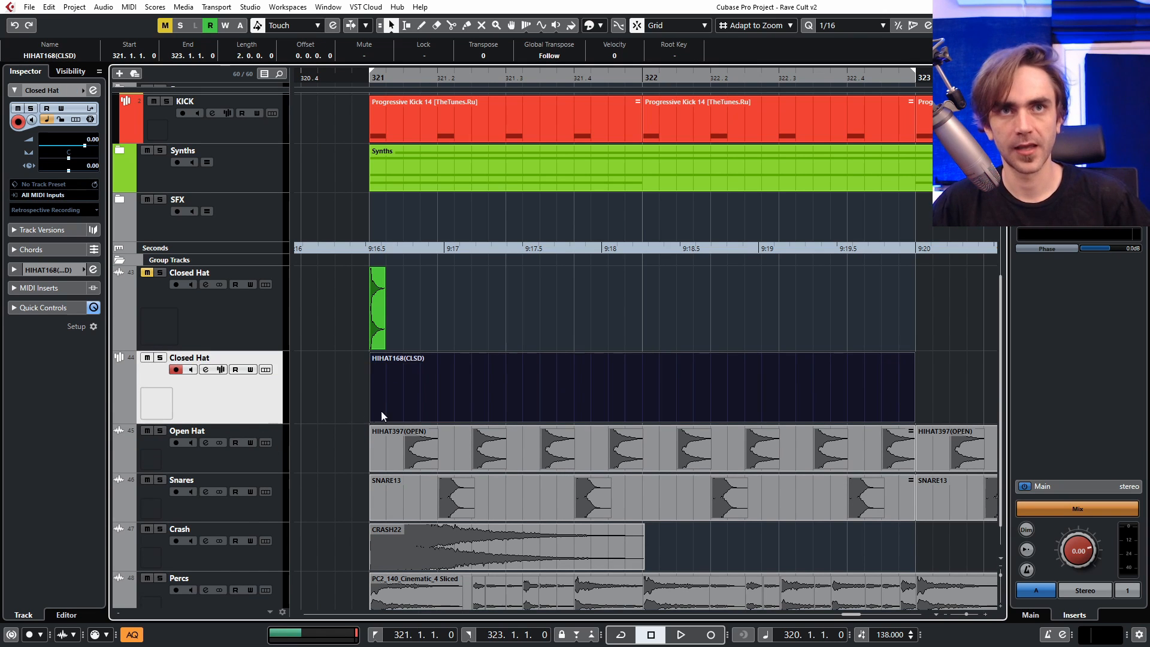
Step: Fill the Closed Hat sampler part from bar 321 to 323 with continuous 1/16 notes on C3
scroll(381, 412, "down", 1)
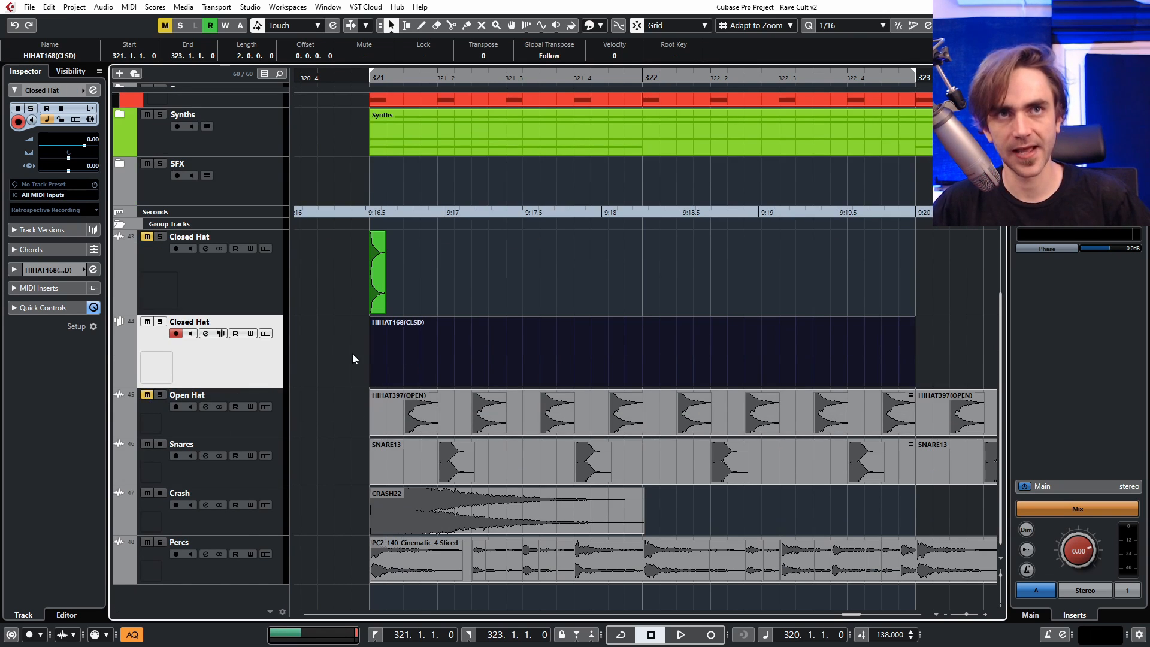
double_click(409, 358)
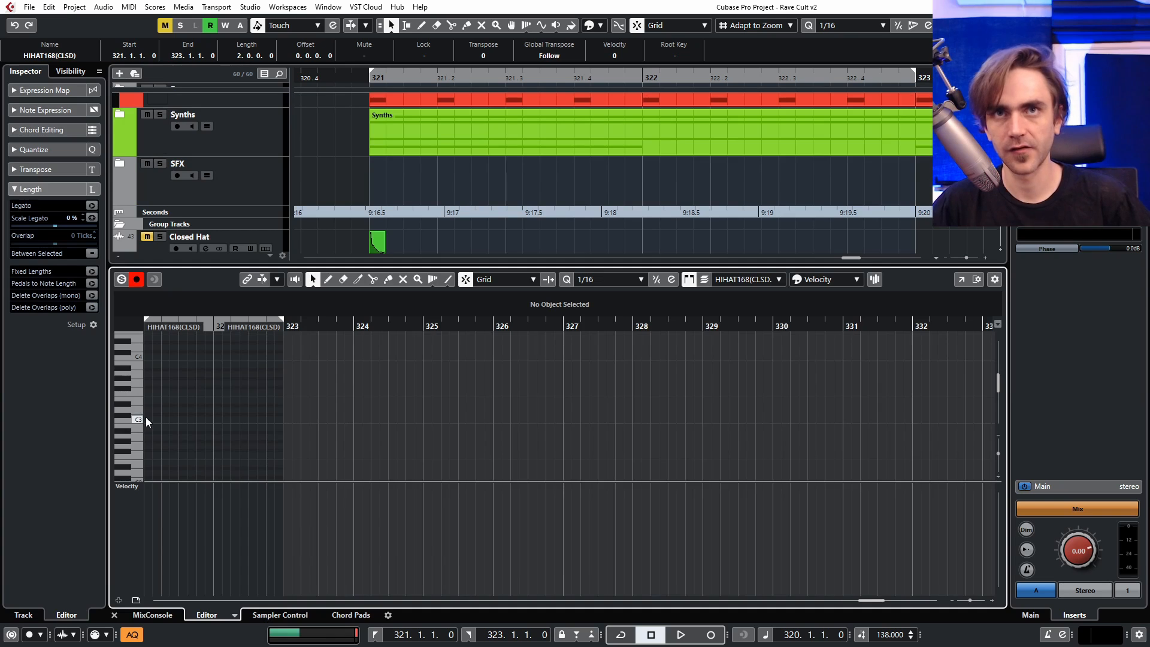
left_click(138, 419)
key("space")
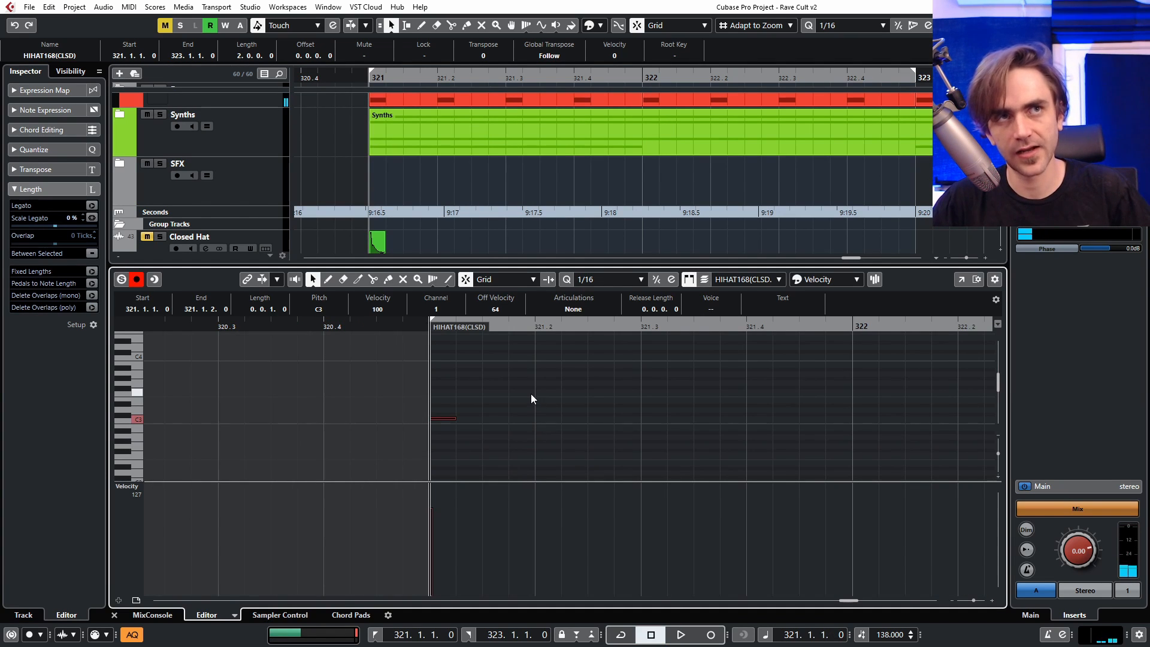
scroll(479, 420, "right", 2)
scroll(462, 412, "down", 1)
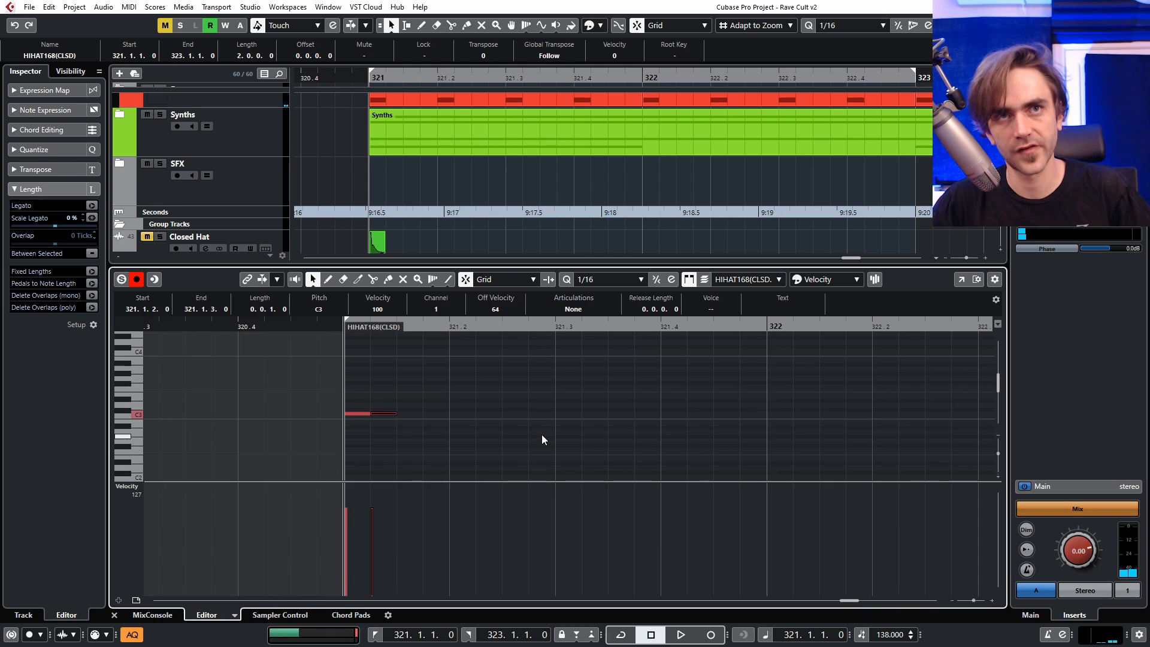
key("ctrl+d")
key("ctrl+d")
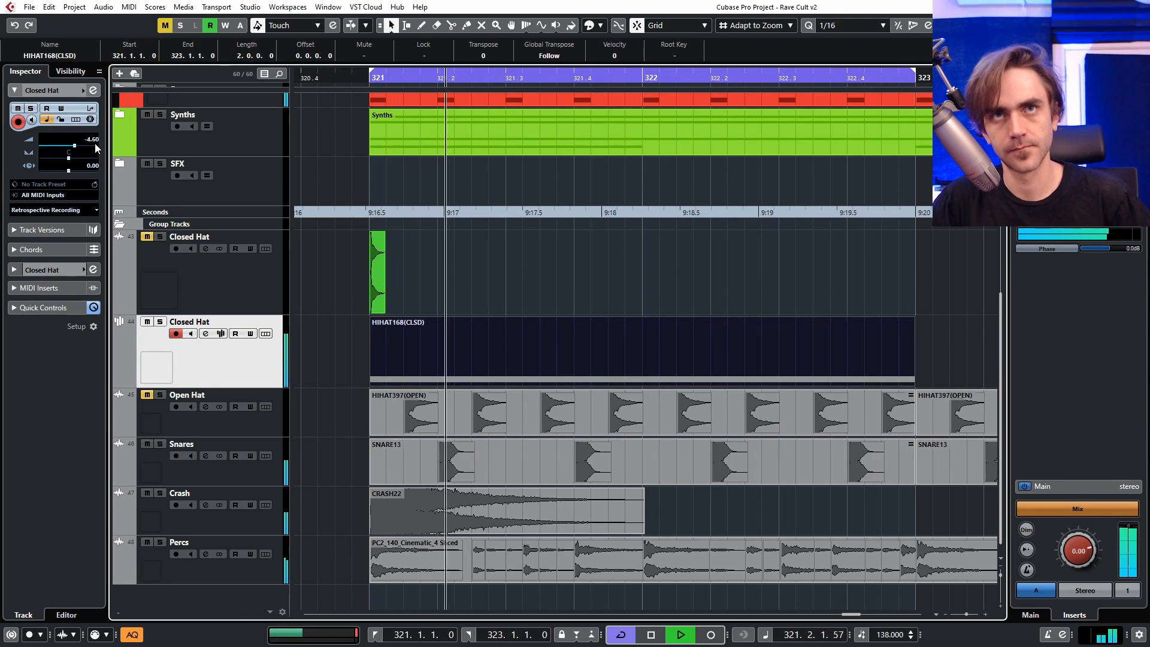
double_click(557, 344)
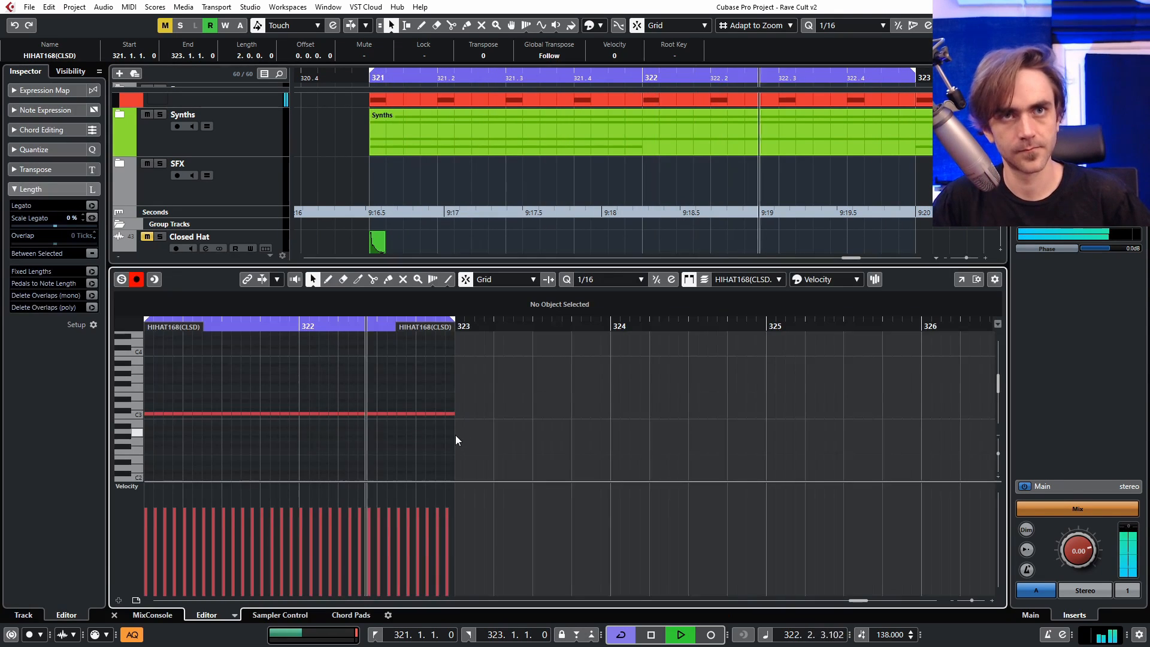
left_click(113, 616)
Step: Try HIHAT141(CLSD) as the Closed Hat sampler's sample and replace it with HIHAT157(CLSD) from the original audio track
scroll(435, 320, "down", 3)
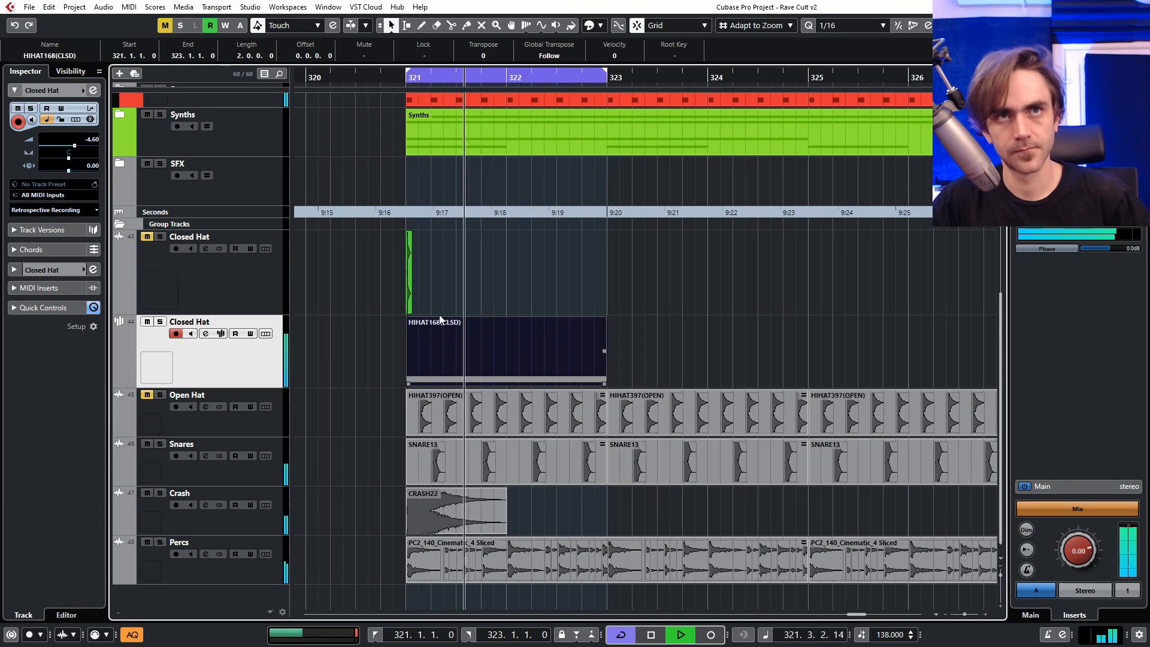
scroll(437, 305, "left", 4)
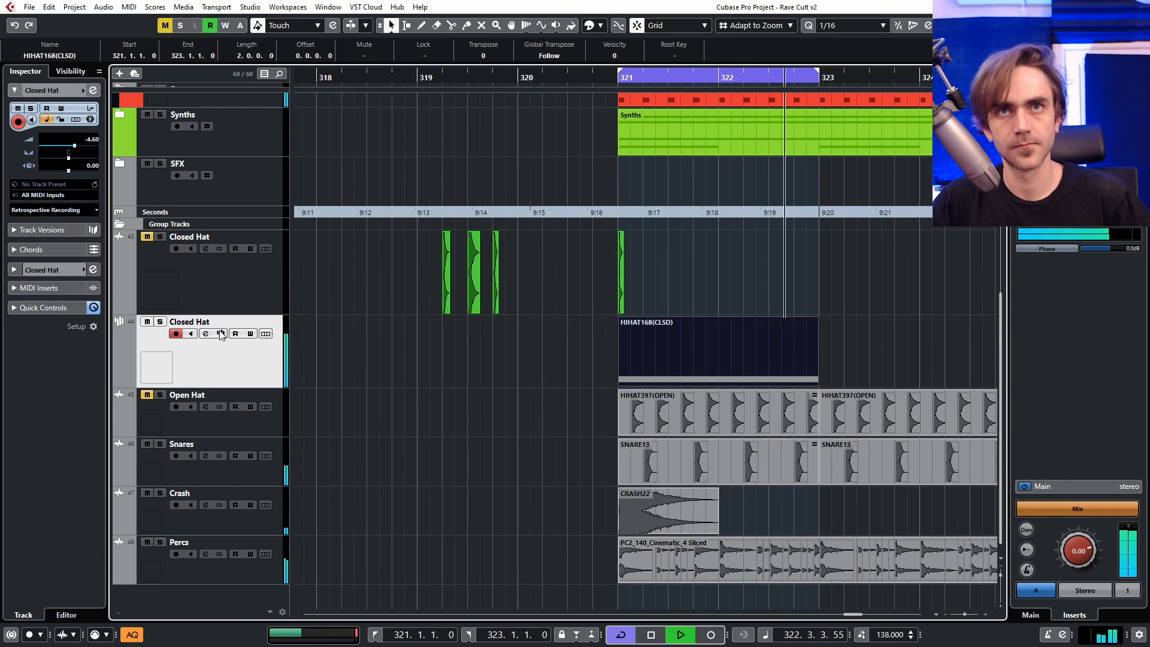
left_click(221, 333)
scroll(598, 164, "down", 2)
left_click(446, 211)
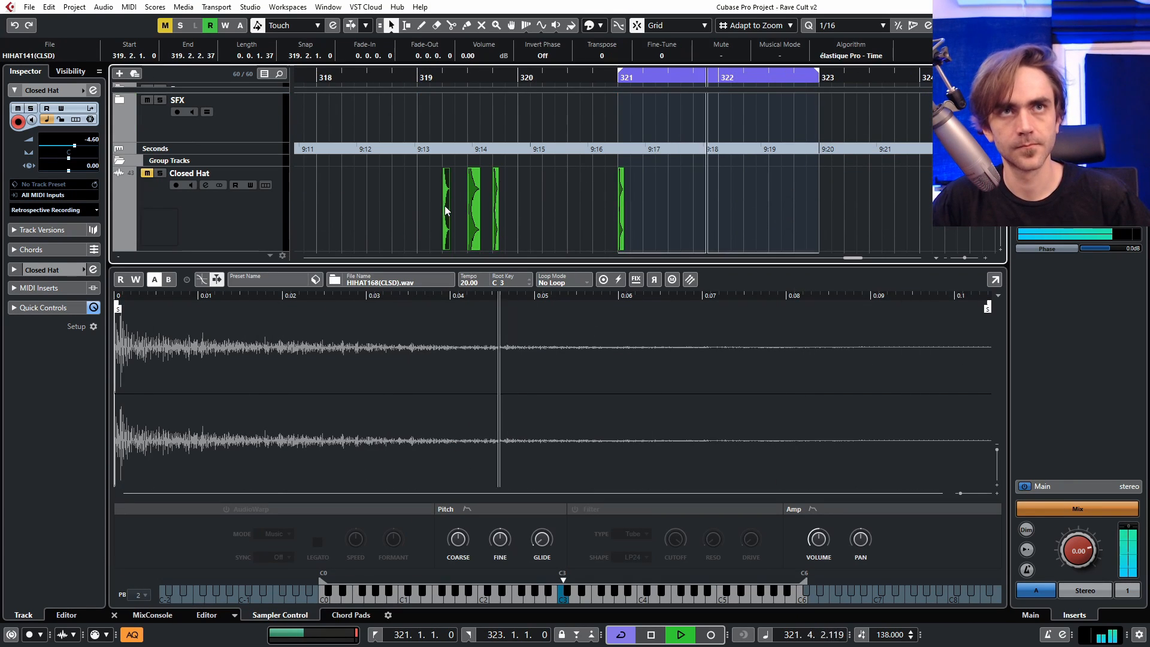
left_click_drag(447, 211, 316, 416)
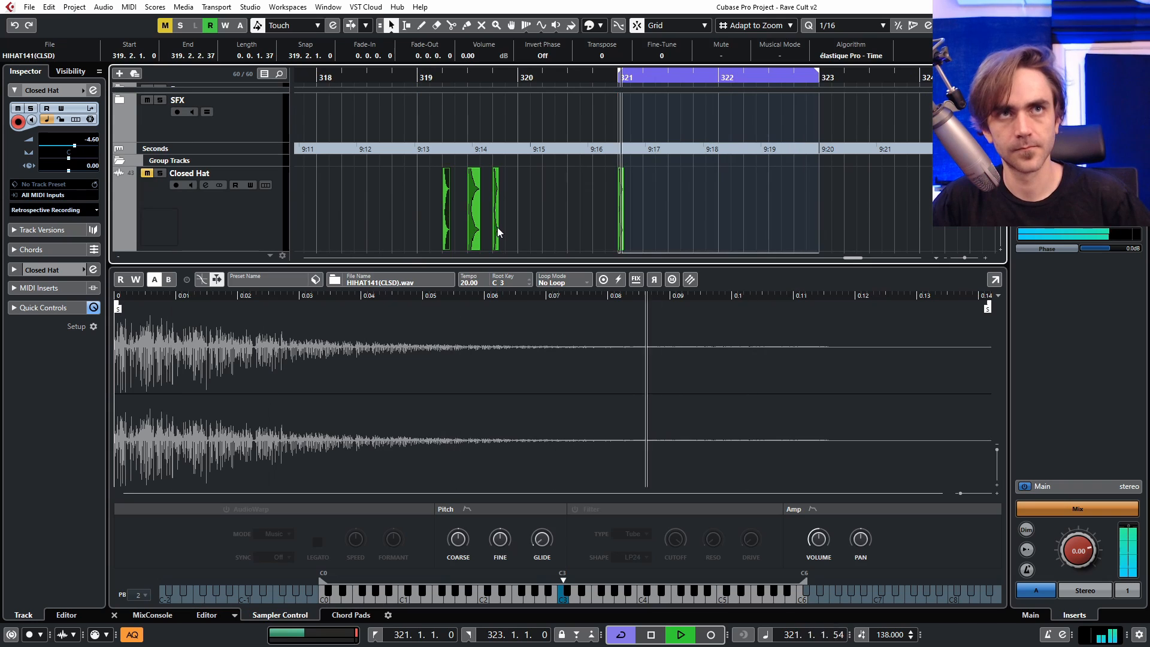
left_click_drag(498, 233, 367, 360)
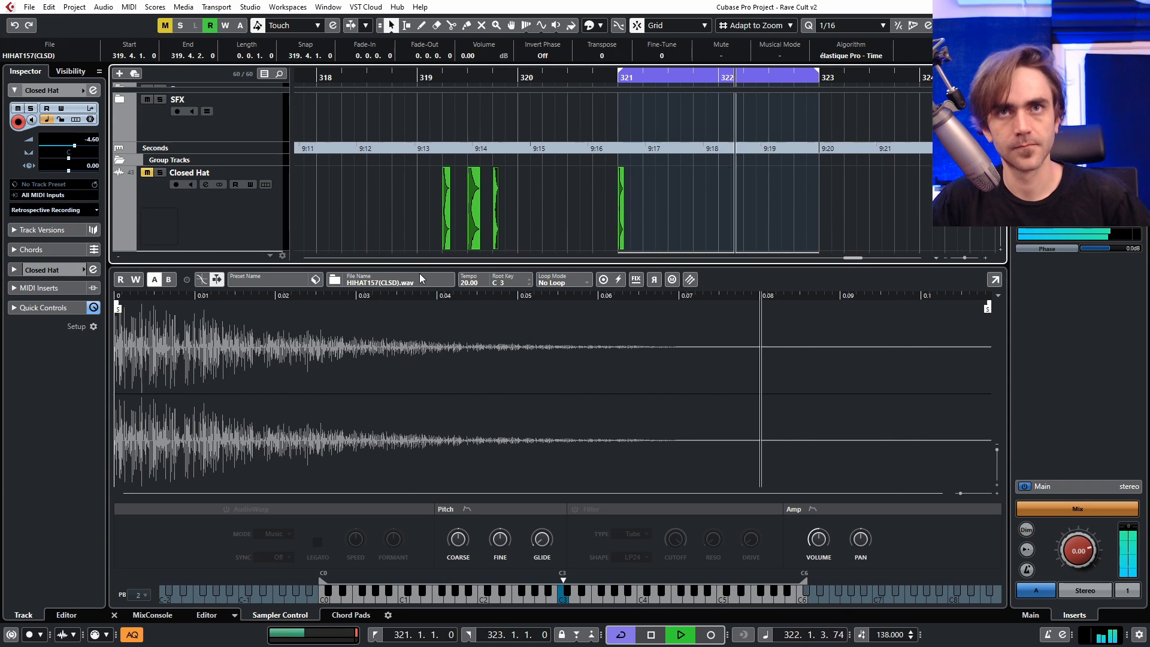
Step: Shorten the sampler's amp envelope to a near-silent sustain at about 79 ms and a 145 ms release, and lower the track volume to -6.68
left_click(812, 508)
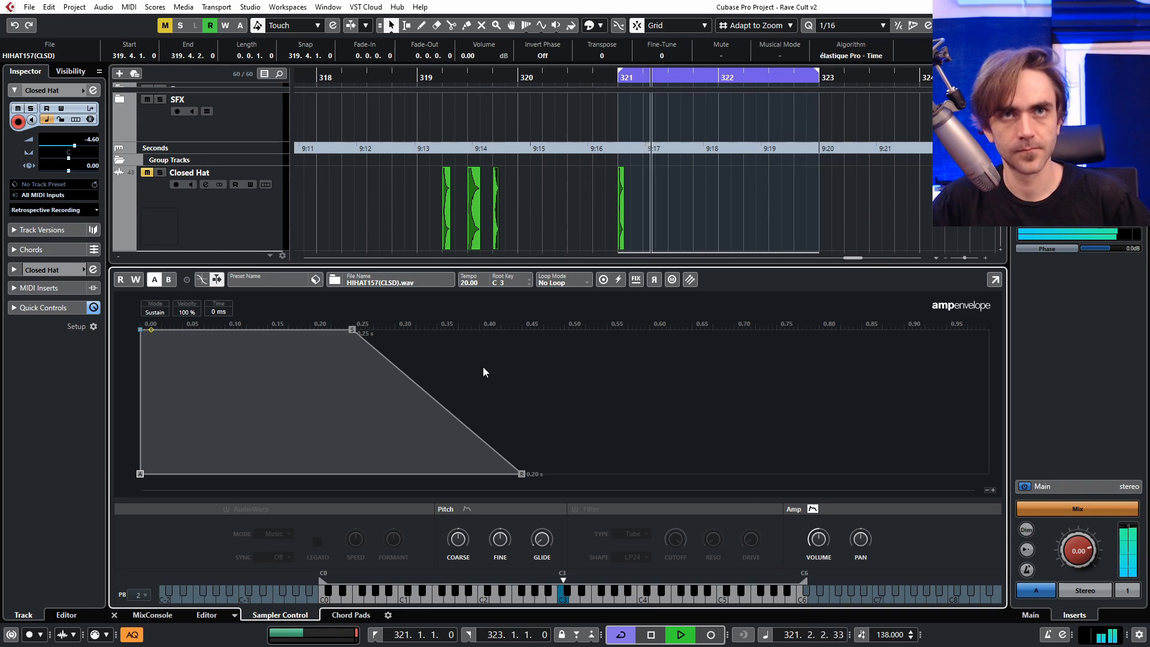
left_click_drag(352, 329, 207, 467)
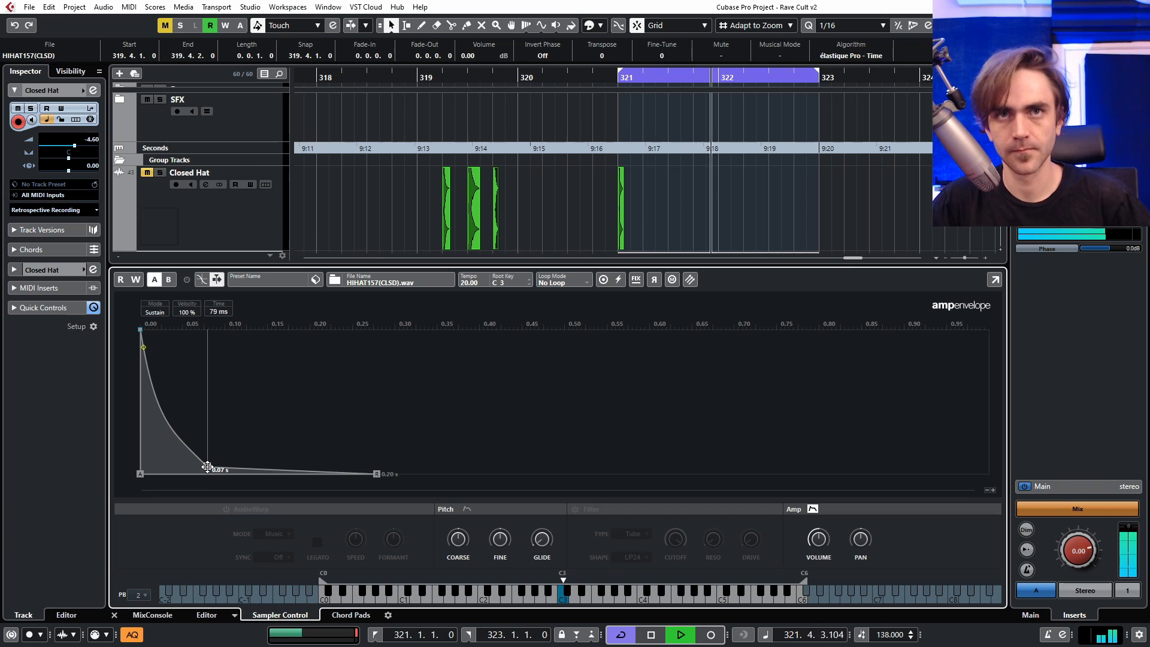
left_click_drag(379, 473, 329, 474)
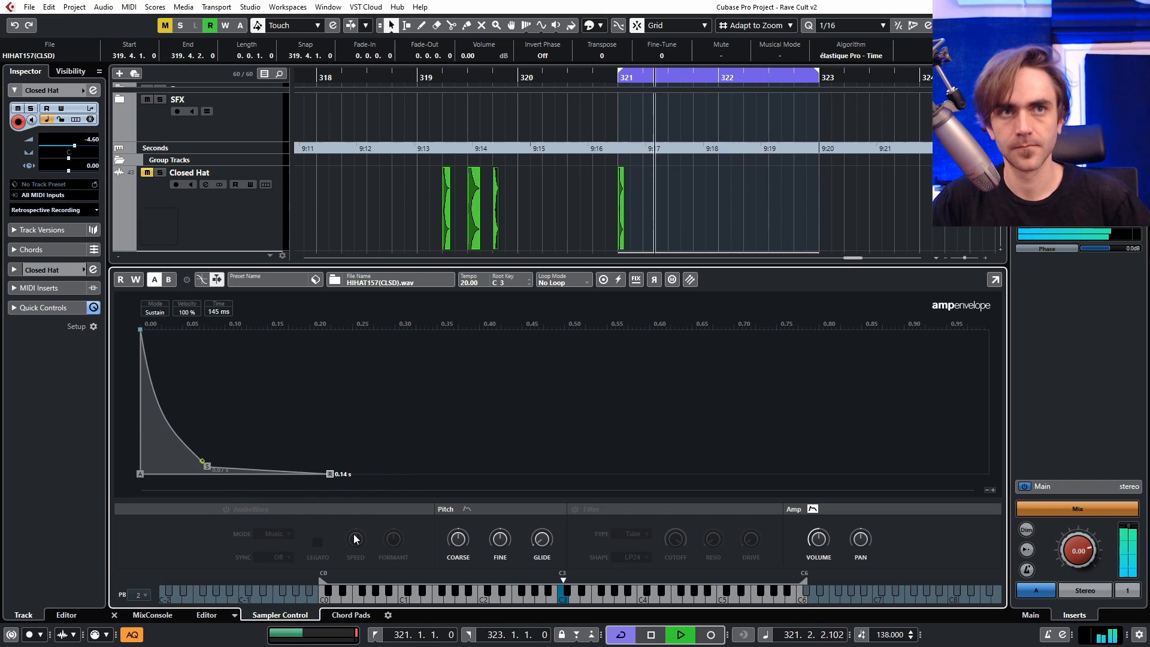
left_click(114, 615)
left_click_drag(84, 141, 81, 141)
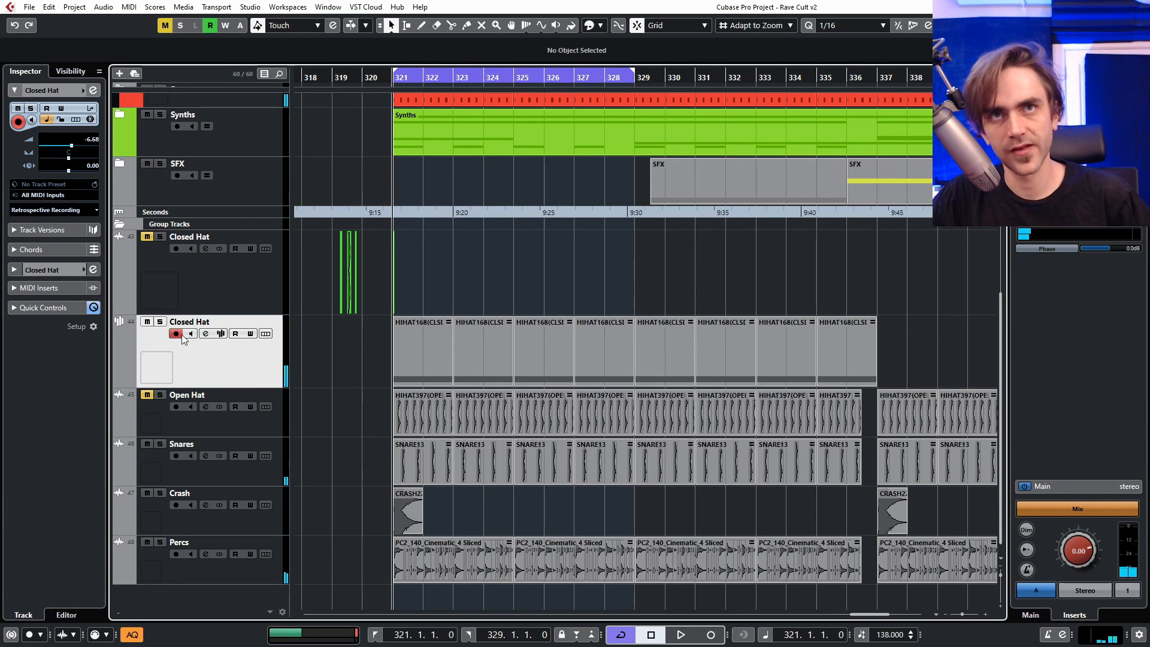
Step: Load MIDI Modifiers in the first MIDI insert slot of the Closed Hat sampler track
left_click(16, 288)
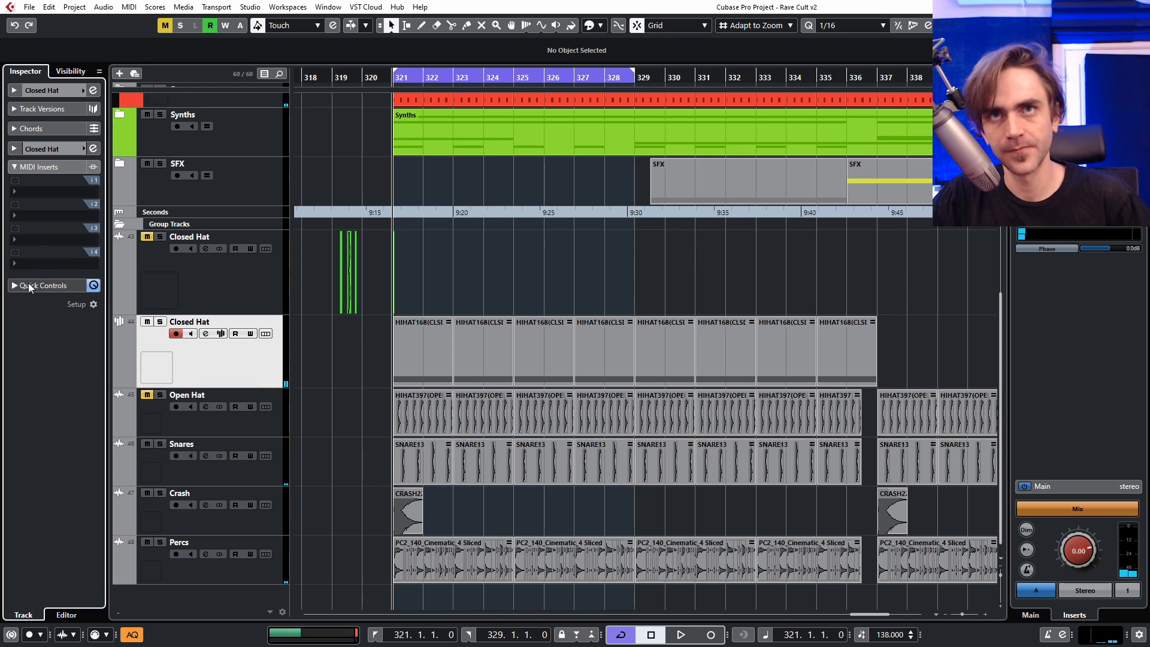
left_click(39, 192)
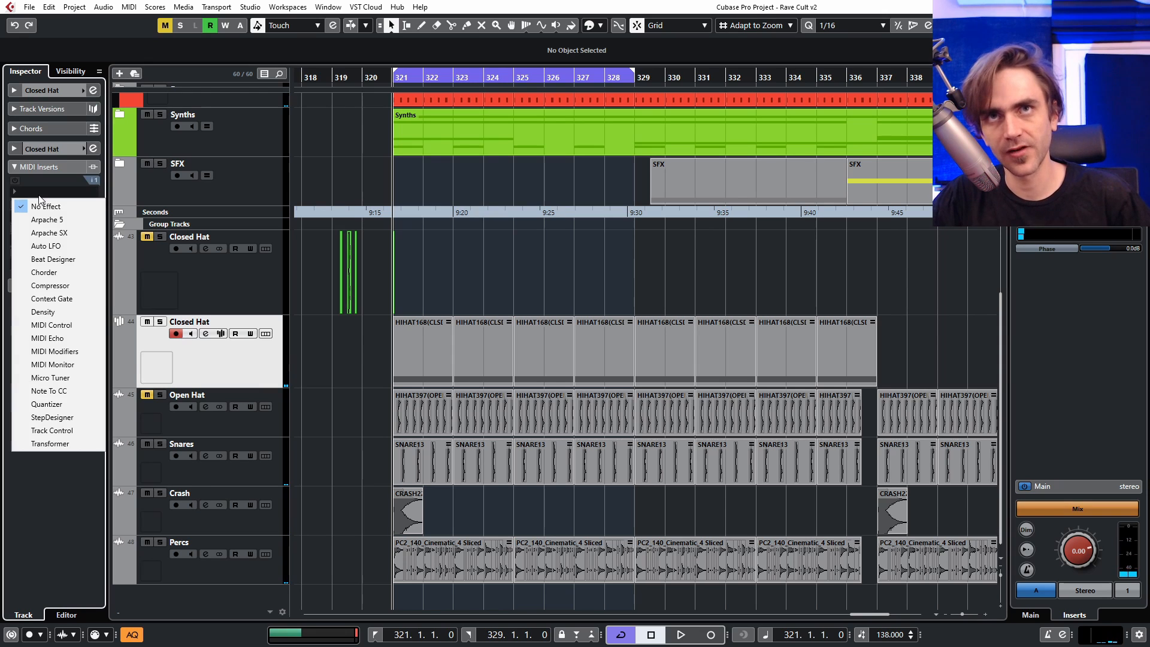
left_click(67, 351)
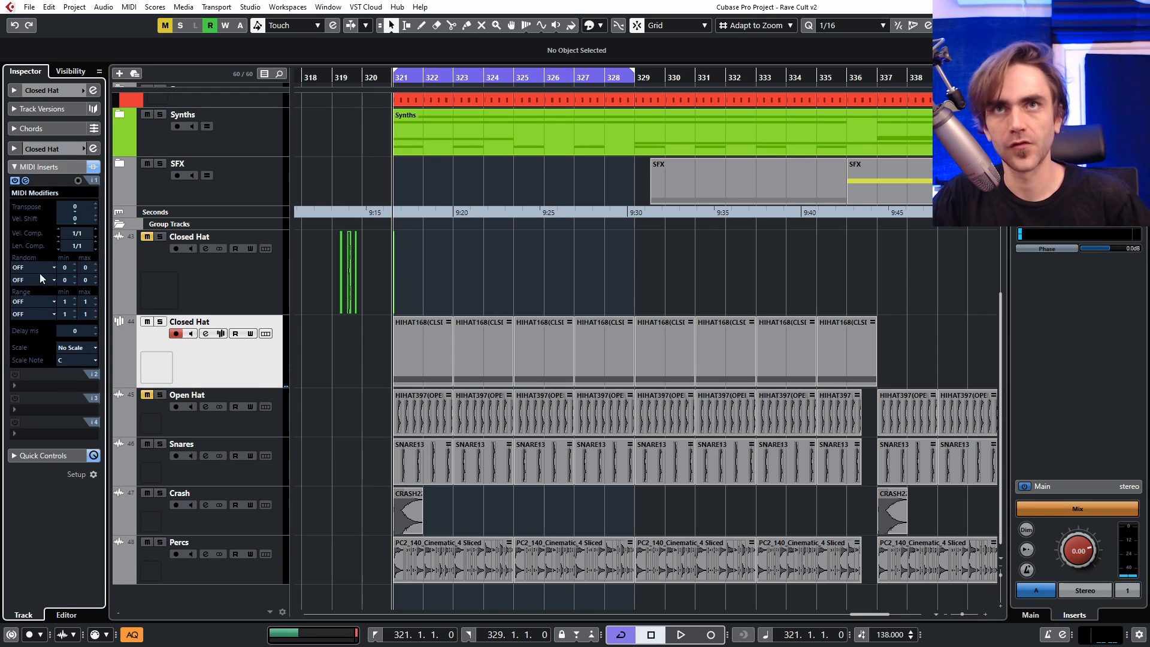
Step: Set the first random modifier in the Closed Hat's MIDI Modifiers to Velocity with a minimum of -50 while looping playback
left_click(33, 267)
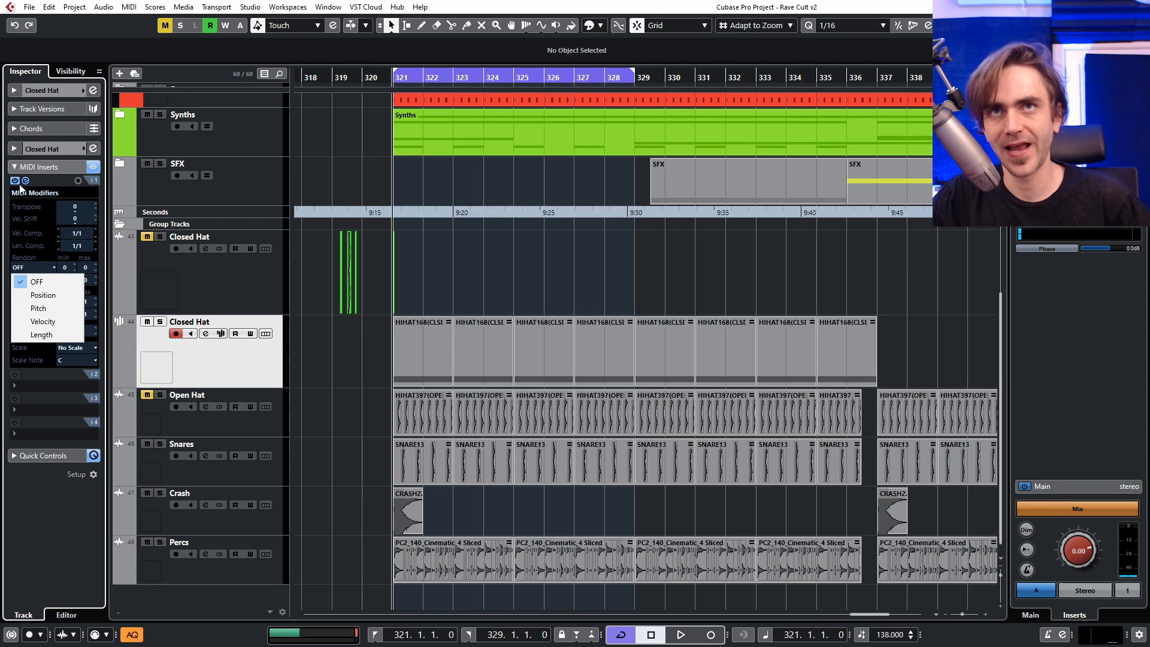
left_click(53, 320)
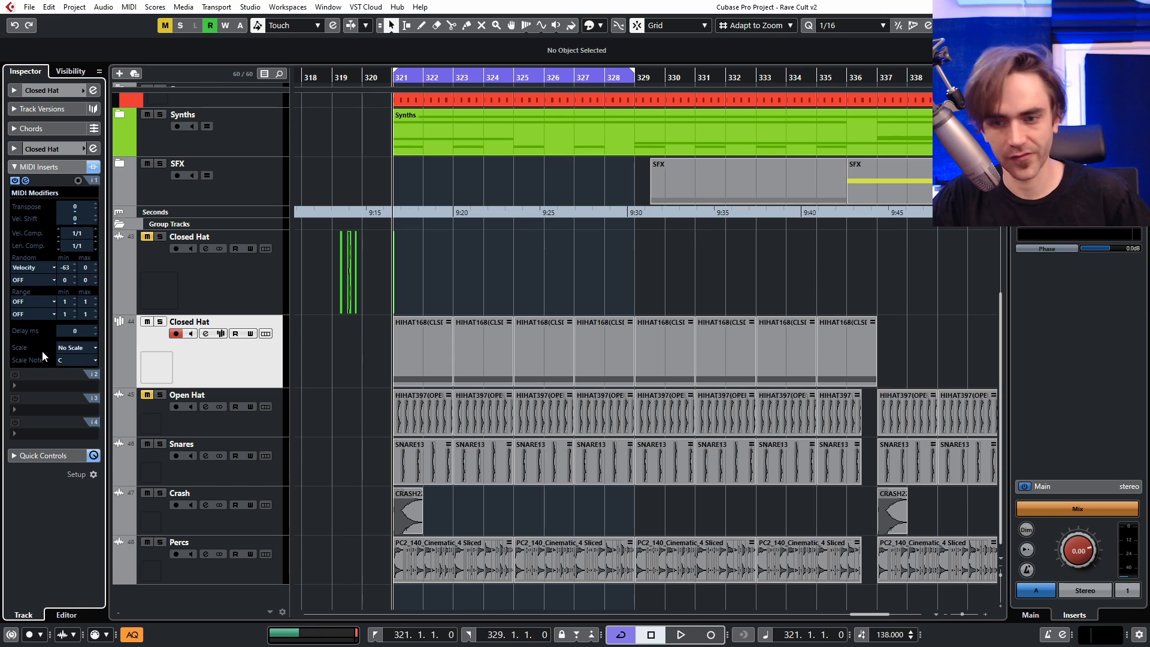
key("space")
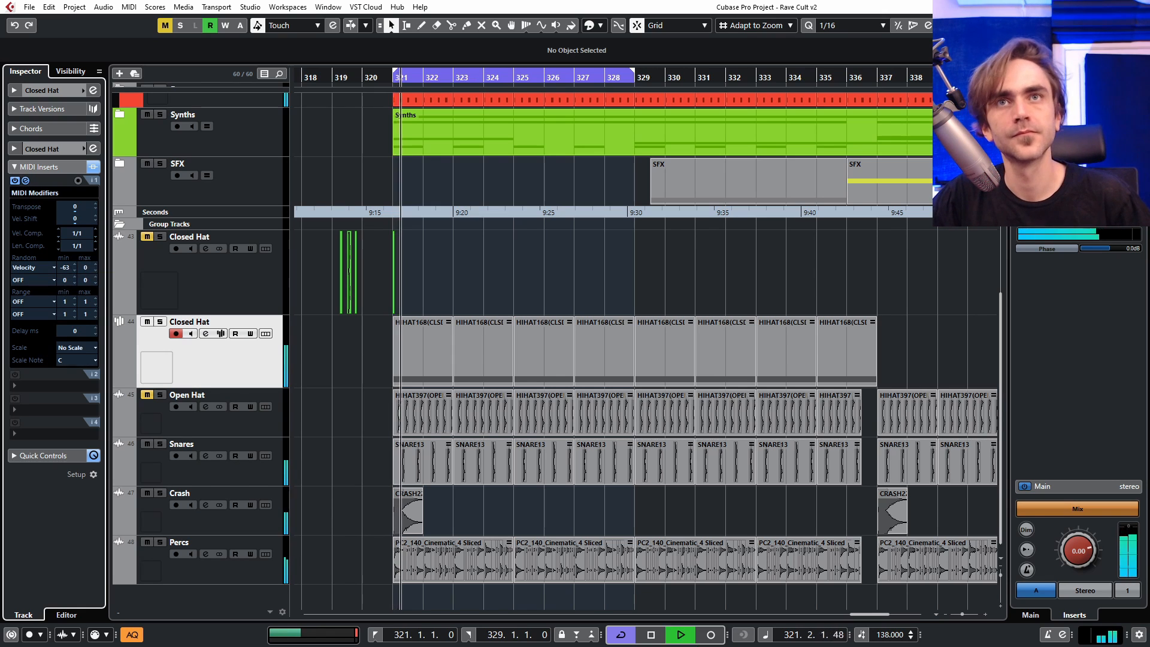
left_click_drag(67, 269, 83, 247)
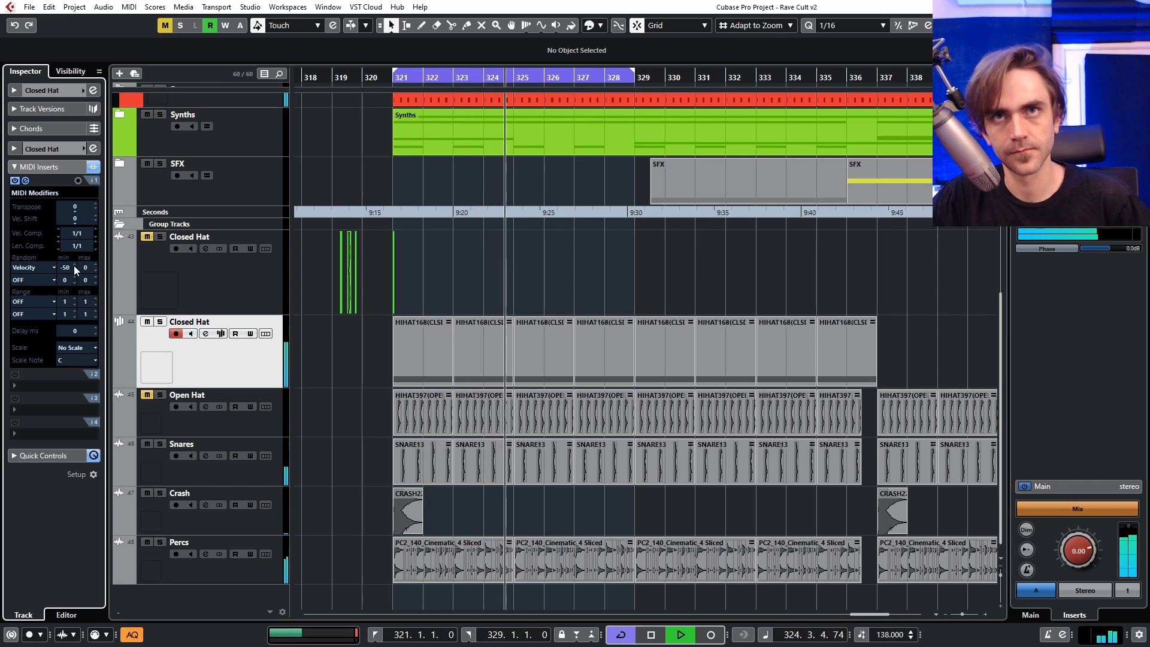
Step: Set the second random modifier to Pitch with a minimum of -3 and a maximum of 8
left_click(31, 281)
left_click(37, 321)
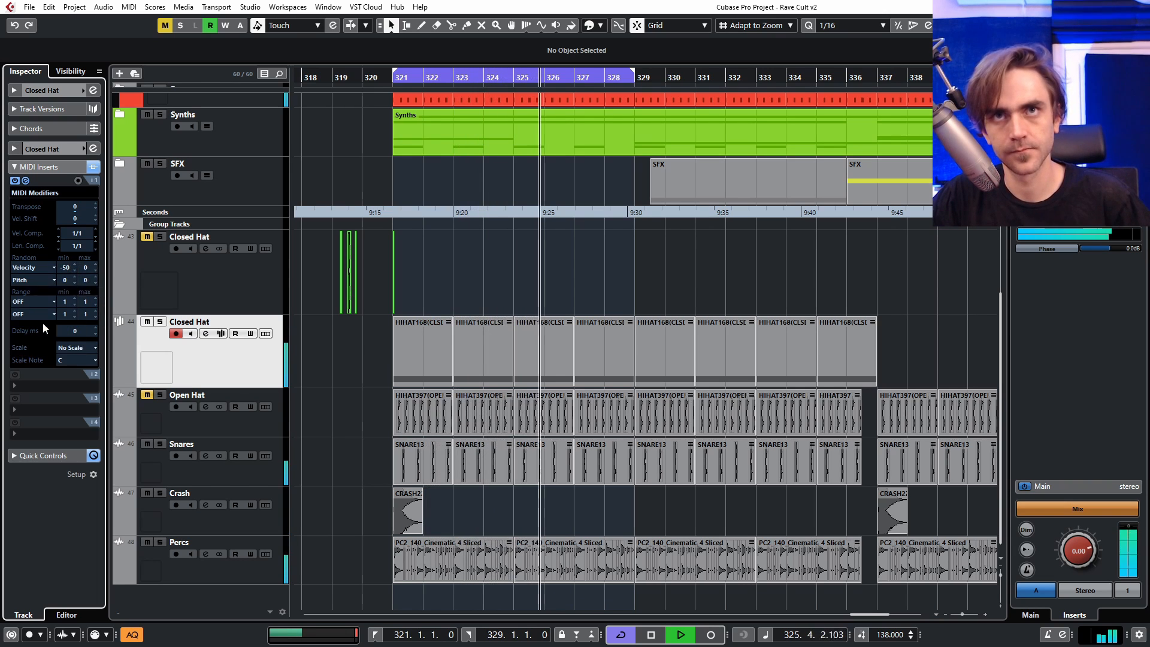
mouse_move(84, 280)
left_mouse_down()
mouse_move(85, 270)
mouse_move(70, 281)
left_mouse_up()
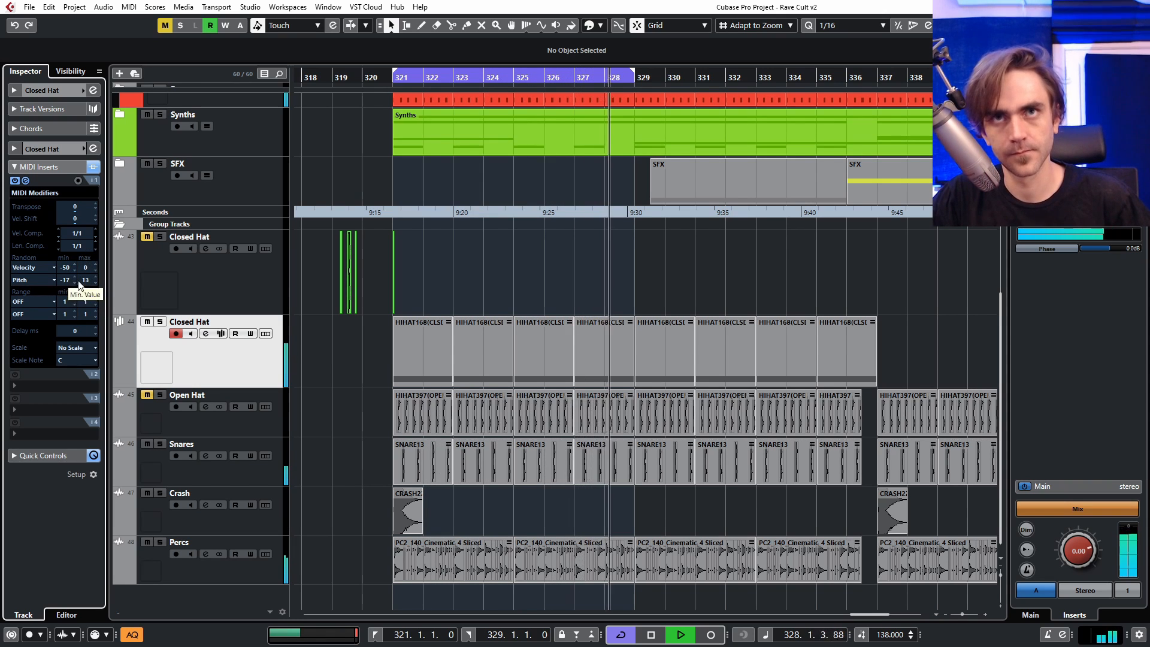
scroll(82, 281, "down", 2)
scroll(70, 279, "up", 5)
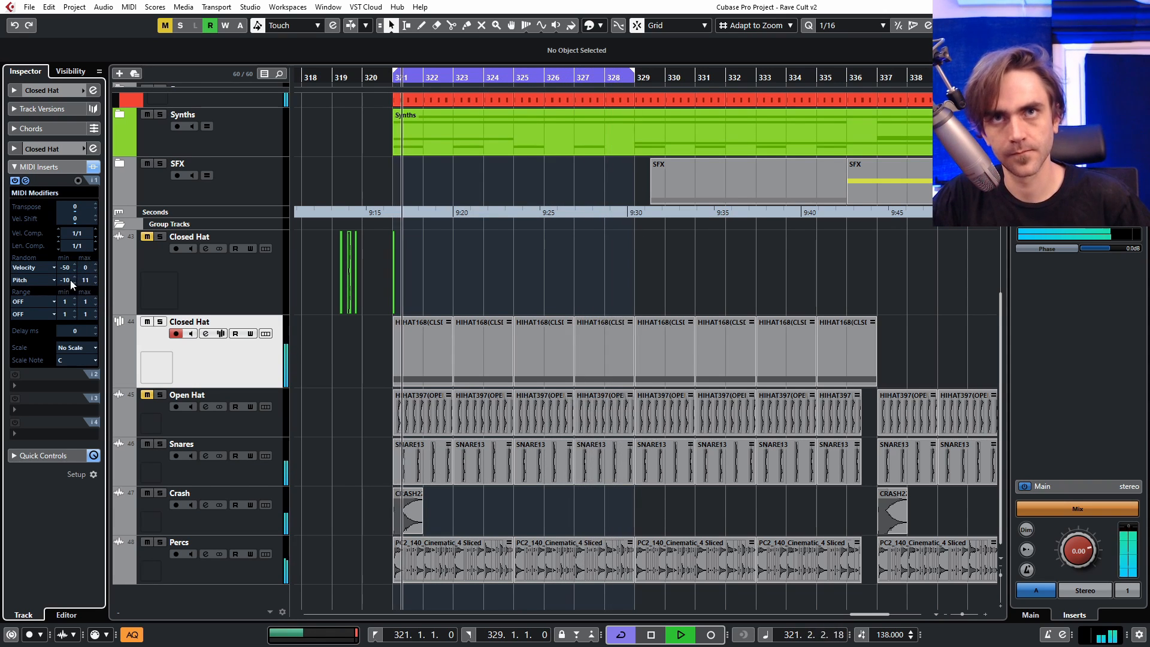
scroll(67, 281, "up", 3)
scroll(86, 283, "down", 1)
scroll(86, 282, "down", 2)
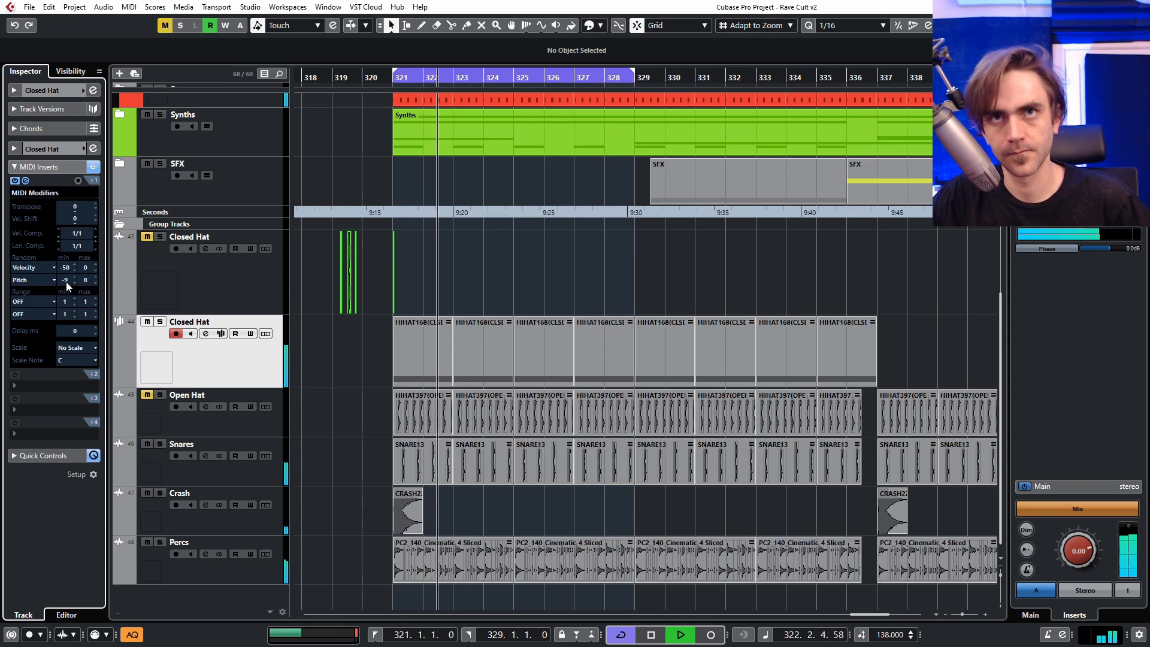
scroll(66, 281, "up", 6)
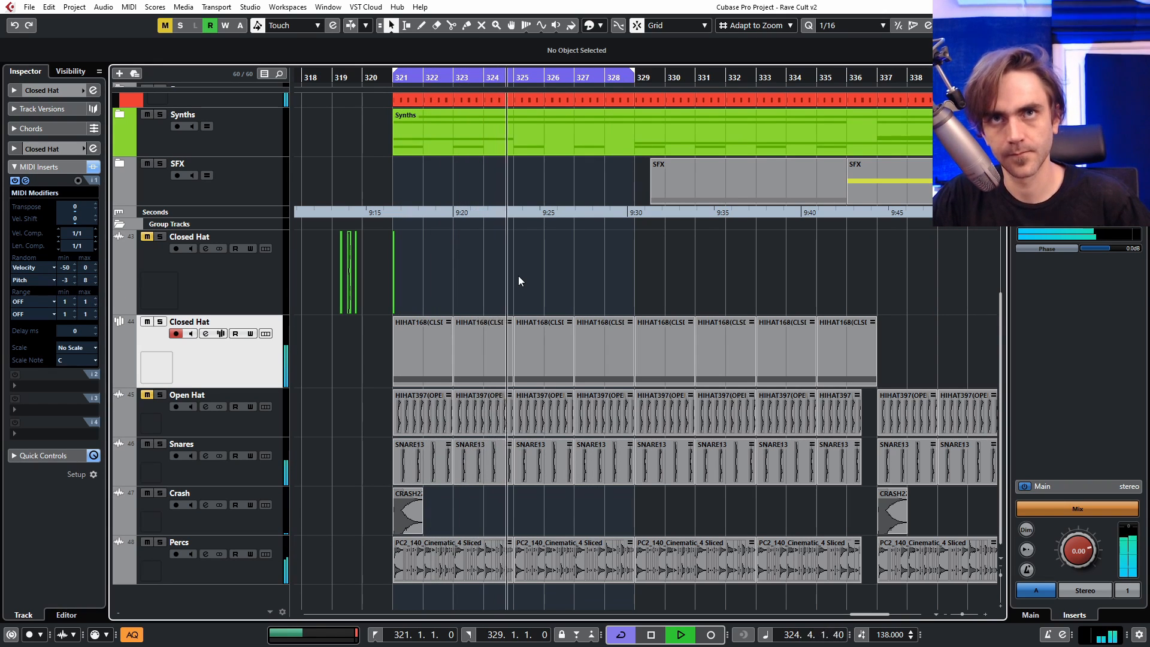
key("space")
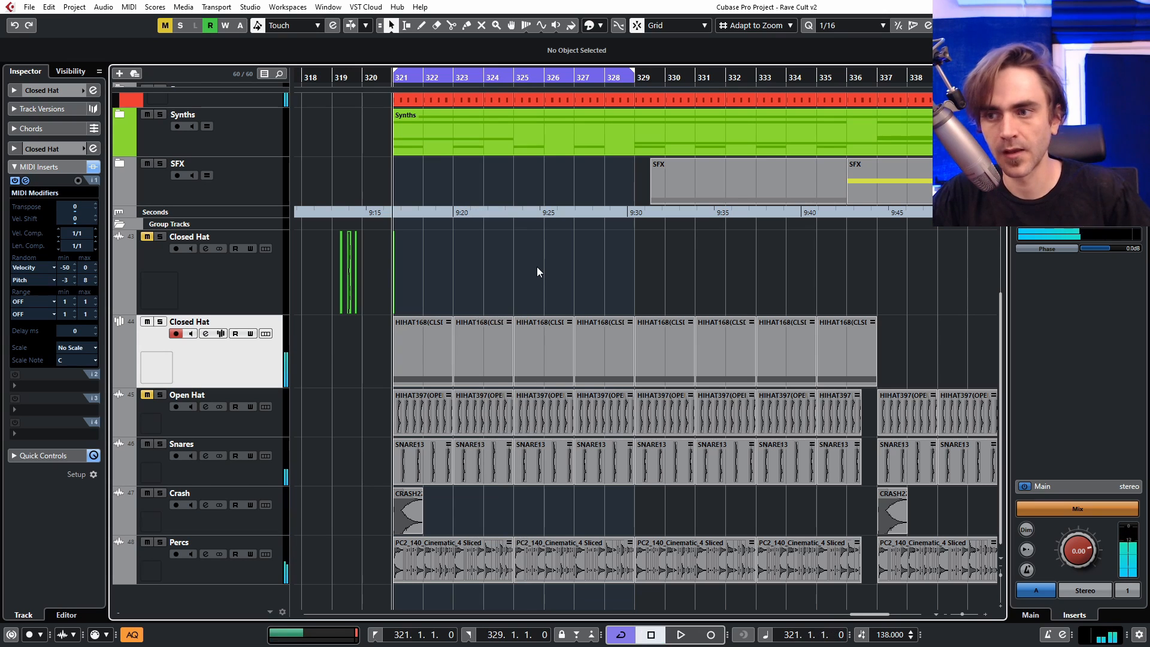
Step: Remove MIDI Modifiers from the Closed Hat sampler track's first MIDI insert slot
key("space")
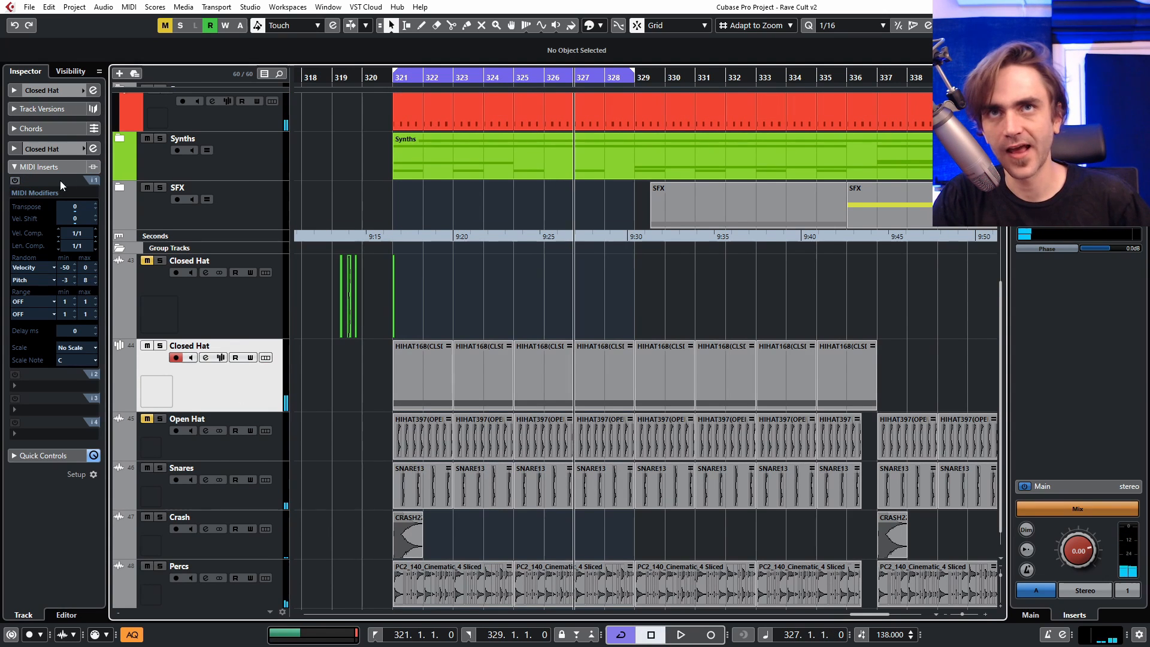
left_click(60, 181)
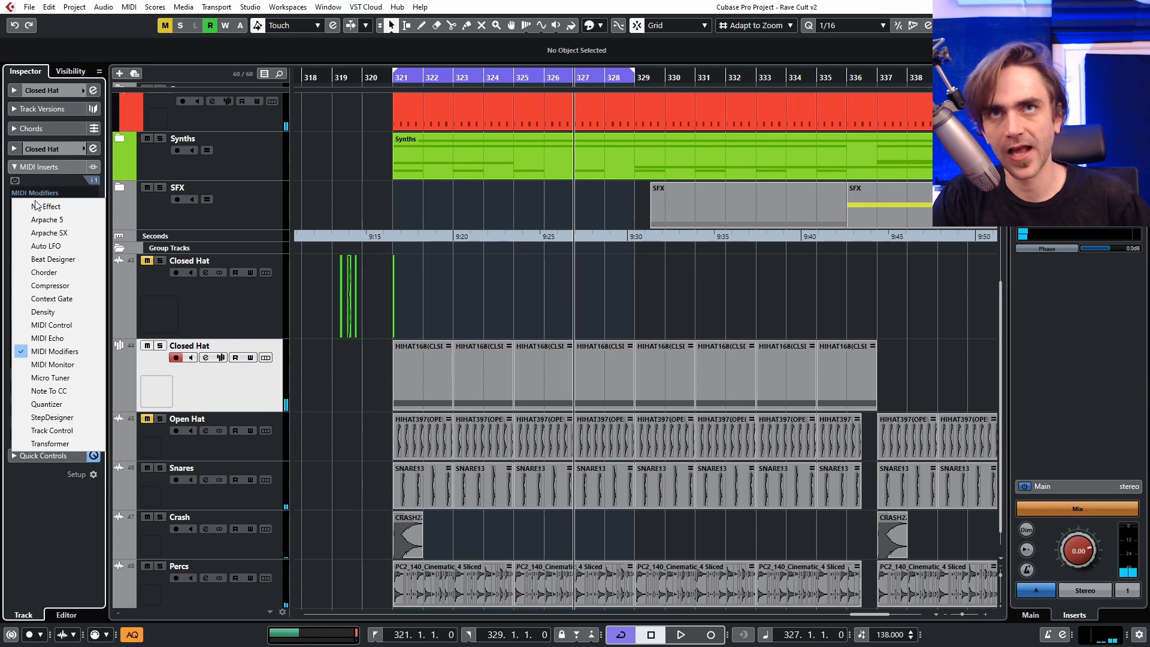
left_click(30, 204)
Step: Vary the velocities and pitches of the first twelve 1/16 notes in the first Closed Hat part by hand
double_click(426, 376)
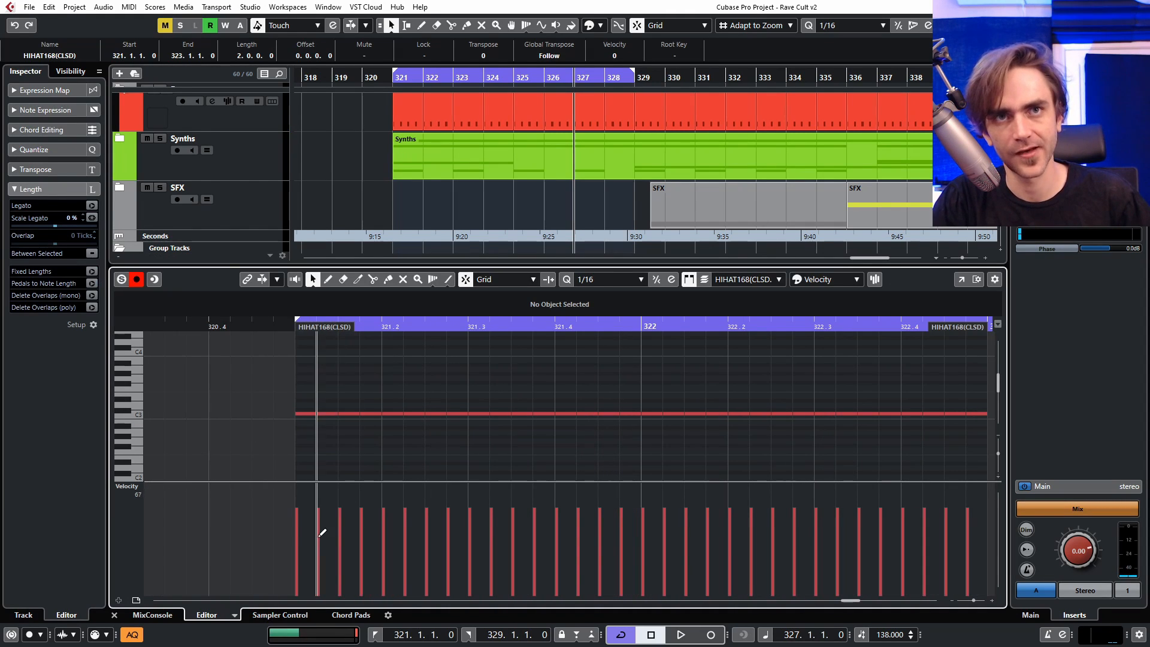
left_click(319, 536)
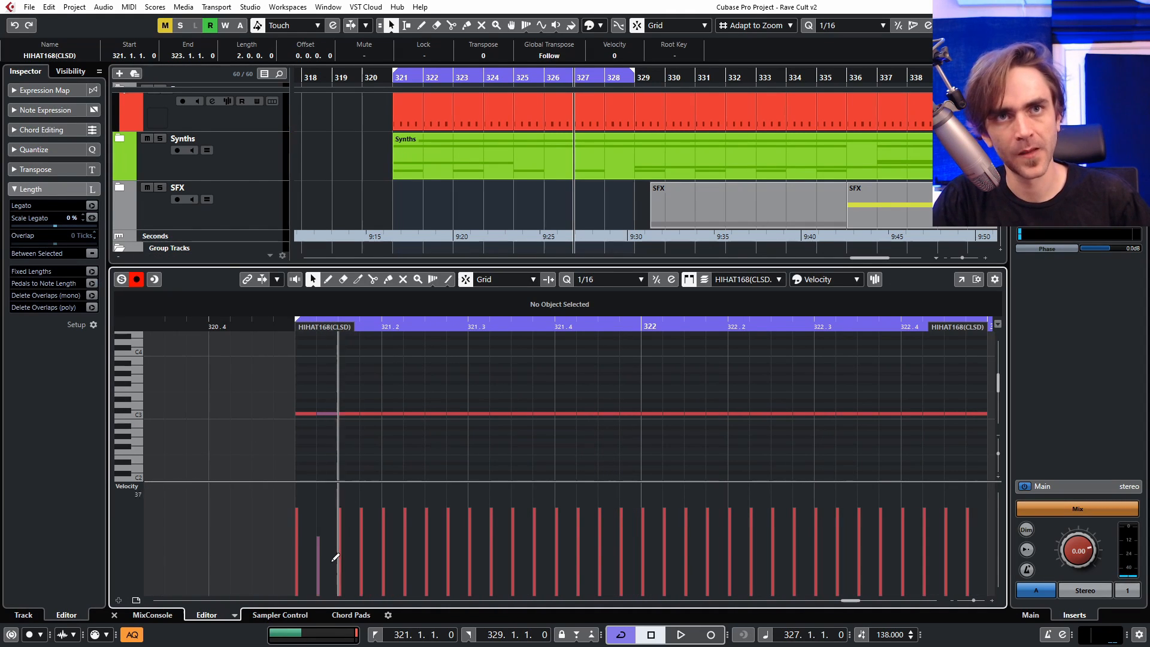
left_click(349, 413)
key("Up")
key("Up")
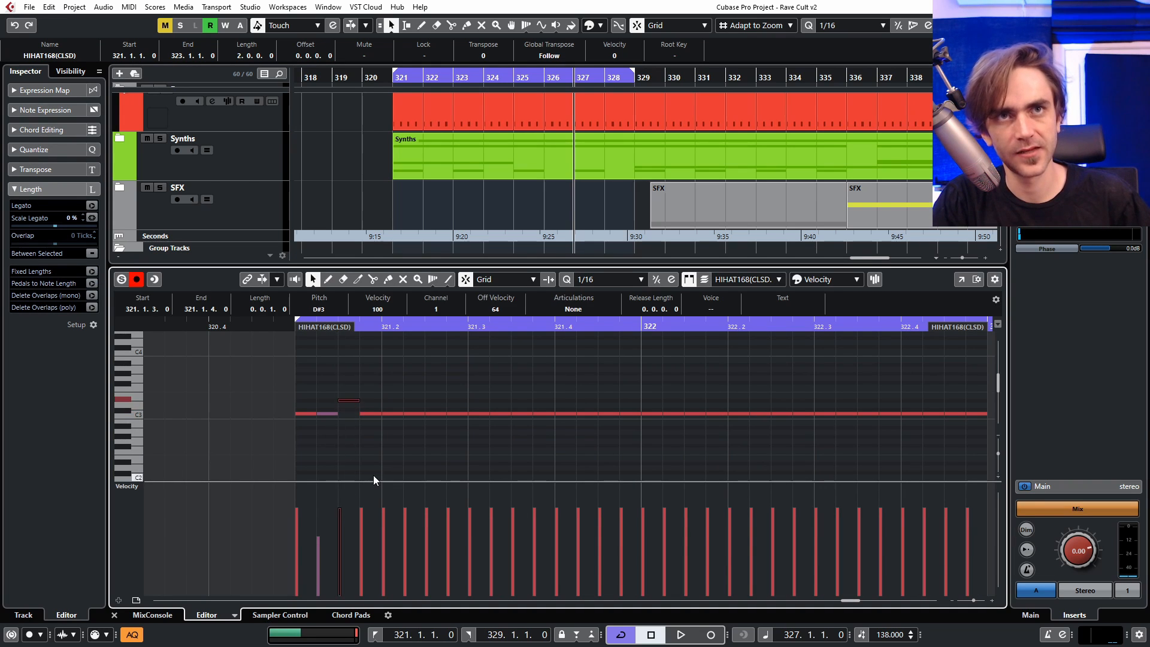
left_click(343, 556)
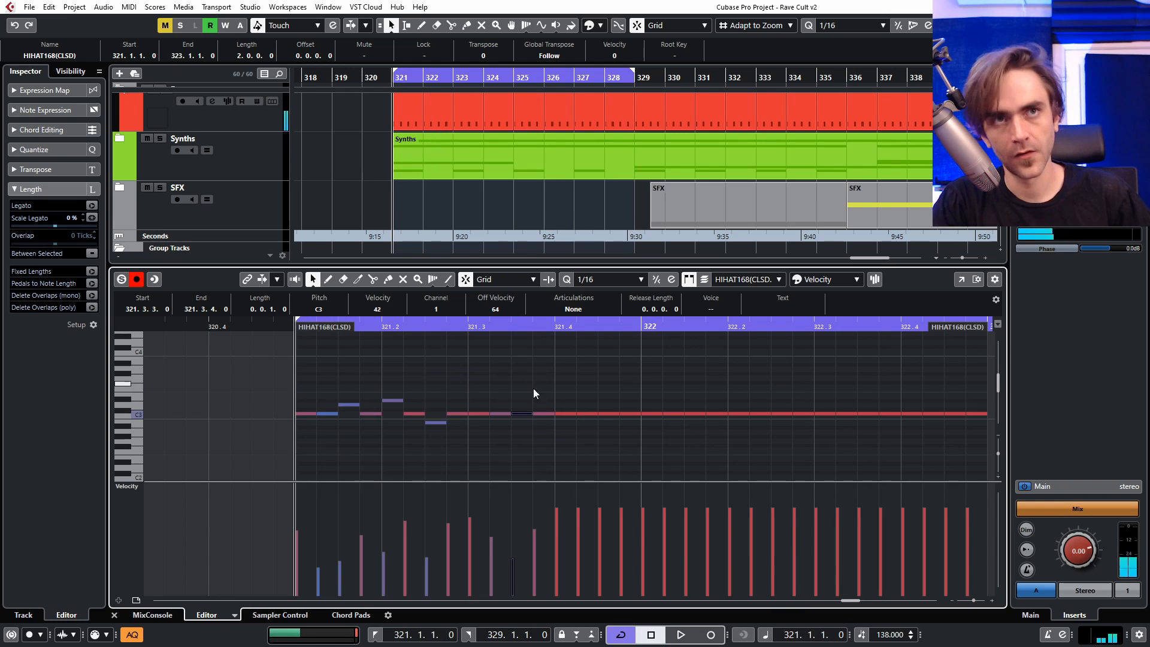
Step: Delete the remaining Closed Hat notes from beat 321.4 to the end of the part
scroll(580, 393, "down", 4)
left_click_drag(833, 377, 576, 445)
key("Delete")
scroll(609, 432, "up", 3)
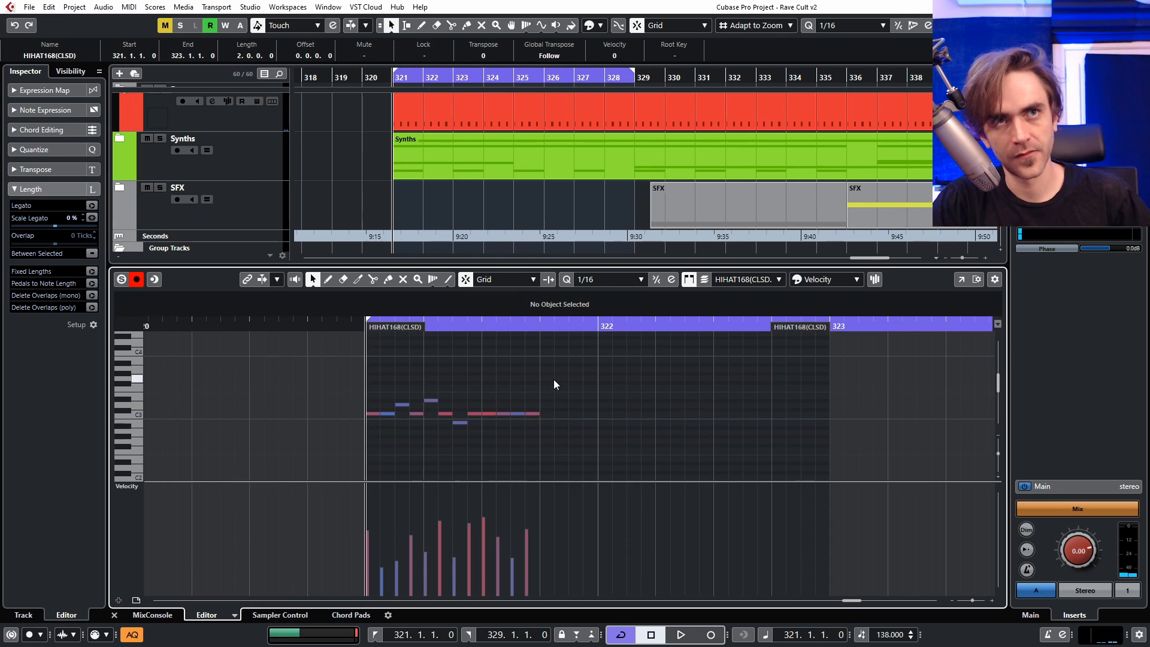
Step: Duplicate the twelve-note hat pattern twice to fill the part up to bar 323, and play it back
left_click_drag(569, 368, 375, 422)
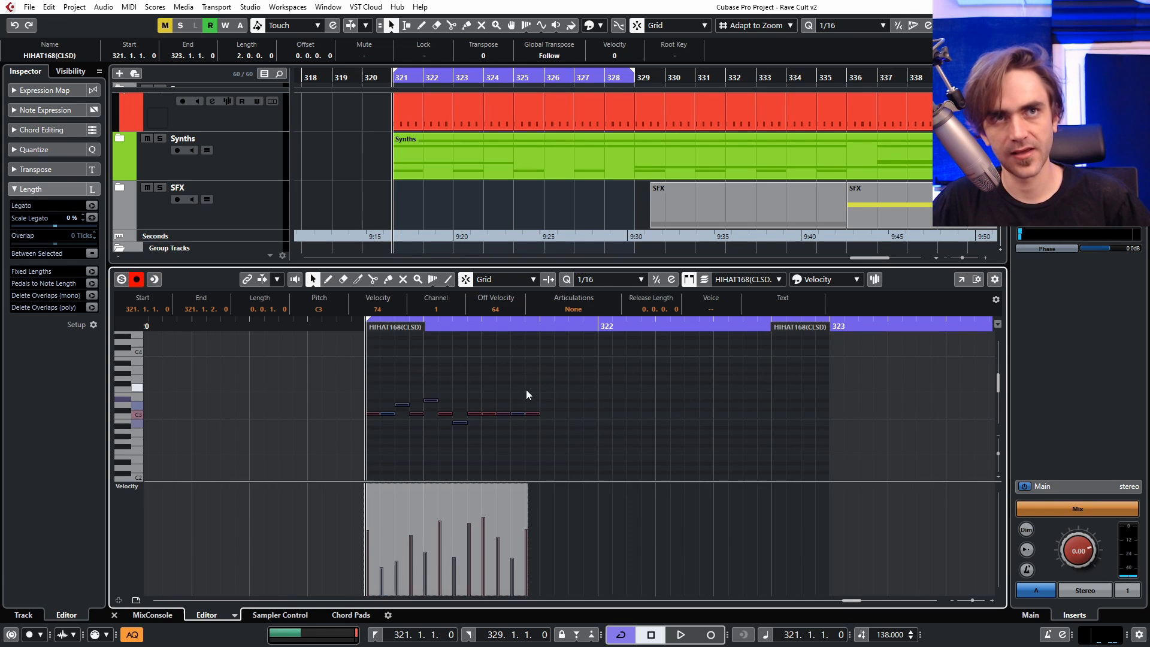
key("ctrl+d")
key("ctrl+d")
left_click(807, 379)
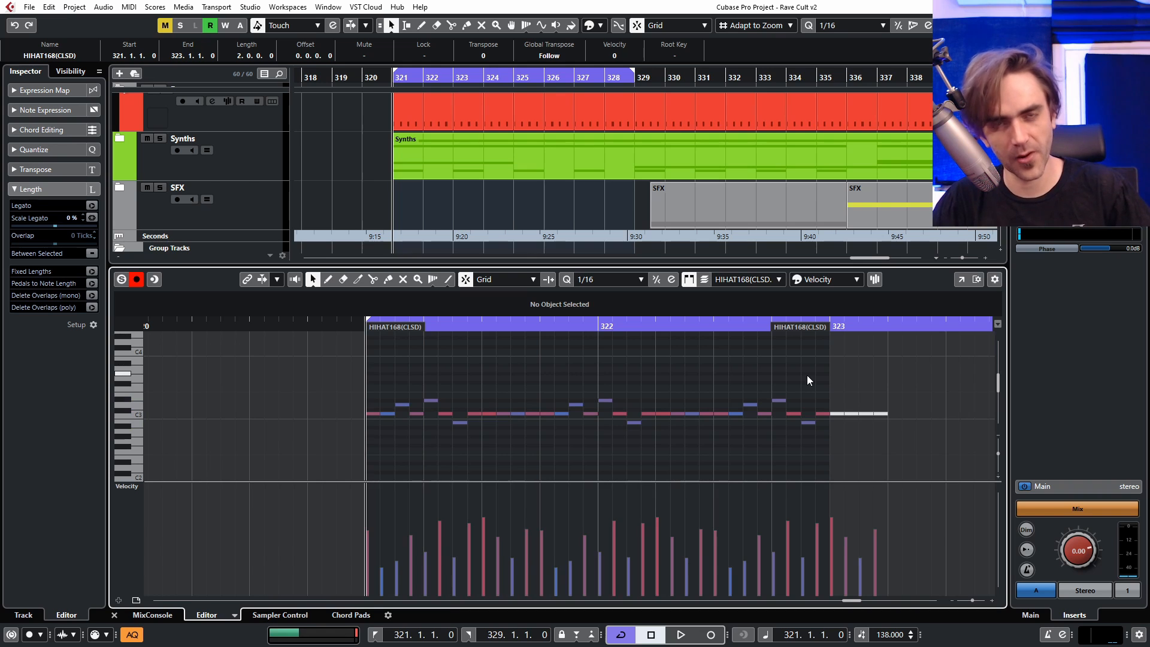
key("space")
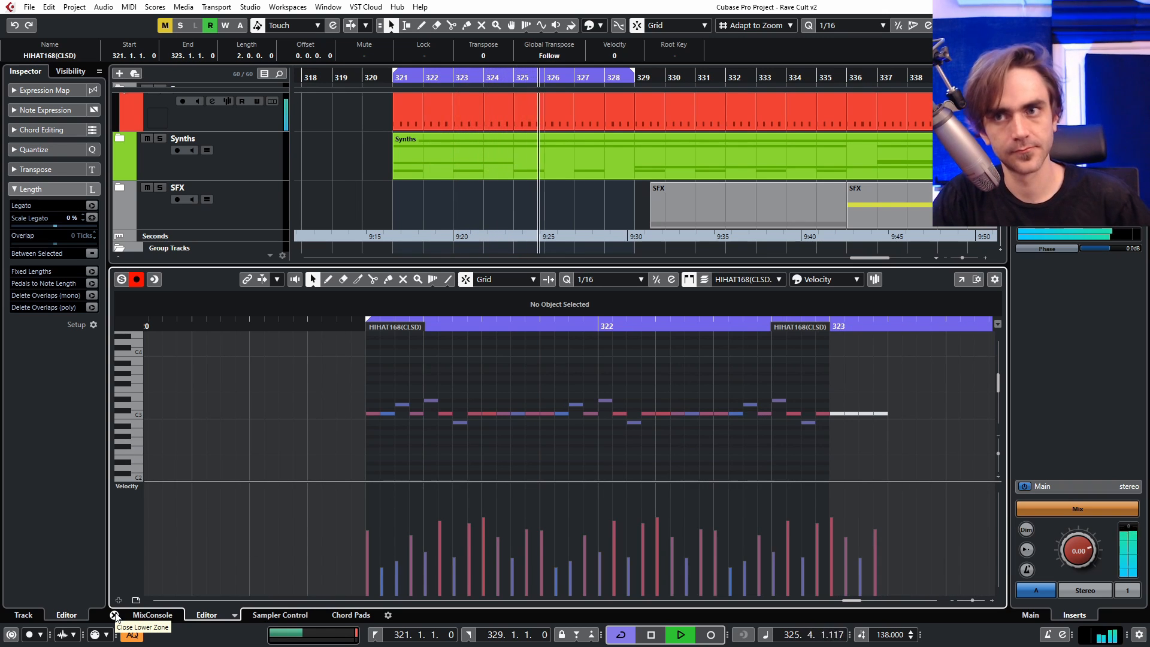
left_click(114, 615)
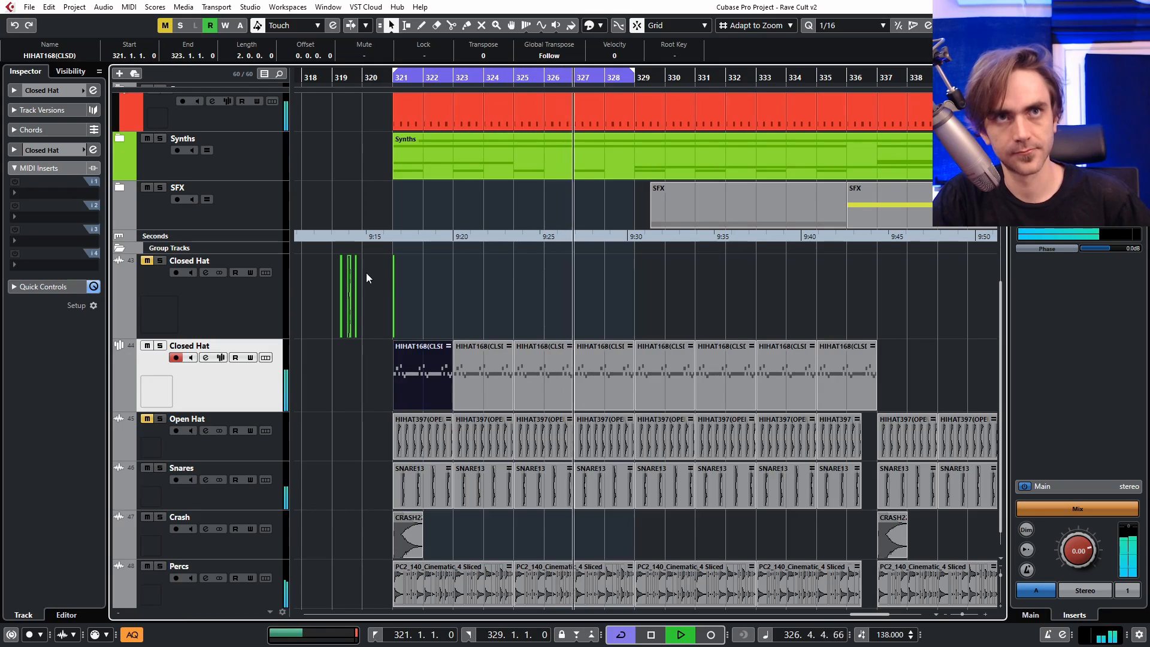
Step: Inspect the Closed Hat sampler's envelope and waveform, and reopen the first part's notes during playback
left_click(221, 359)
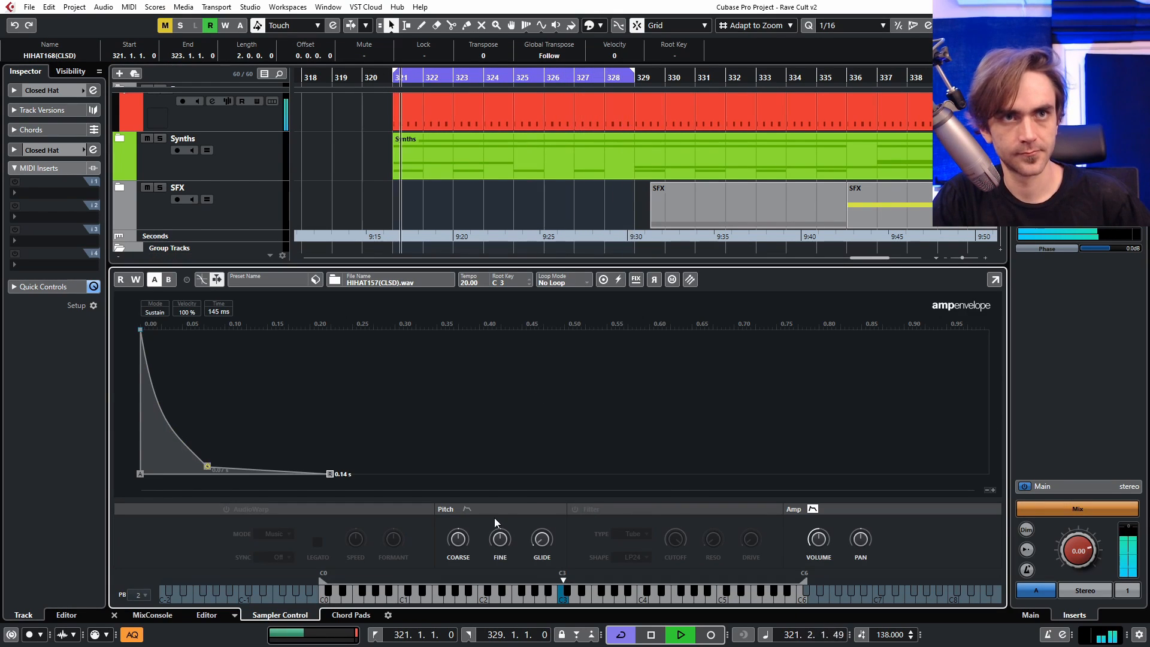
left_click(811, 509)
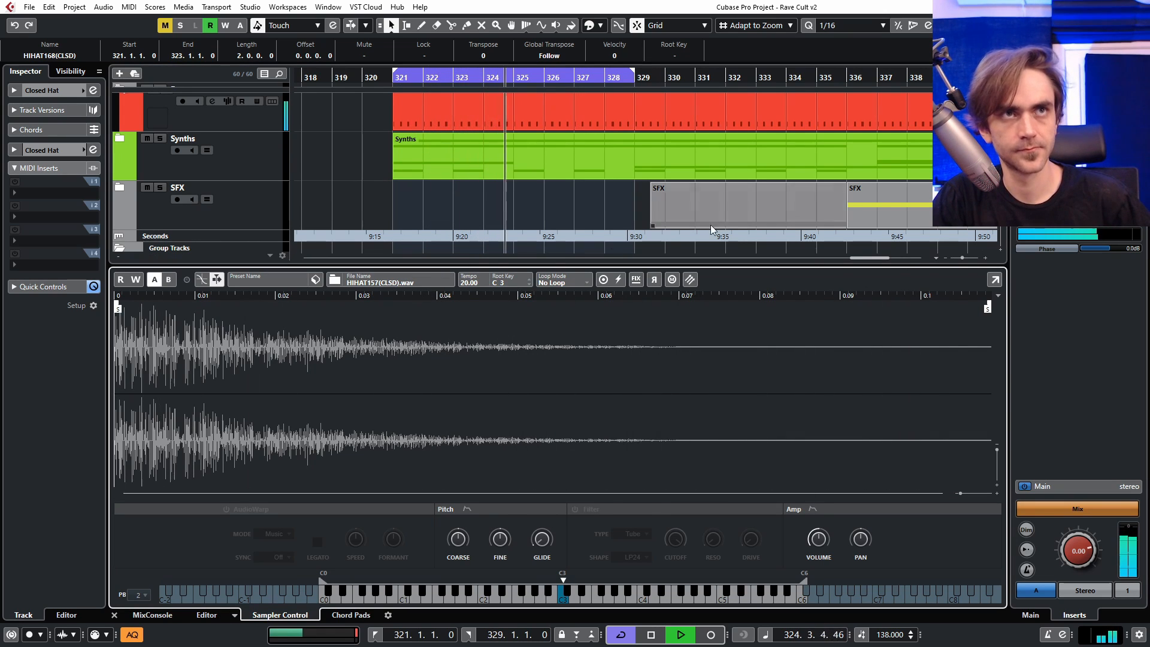
scroll(490, 250, "up", 5)
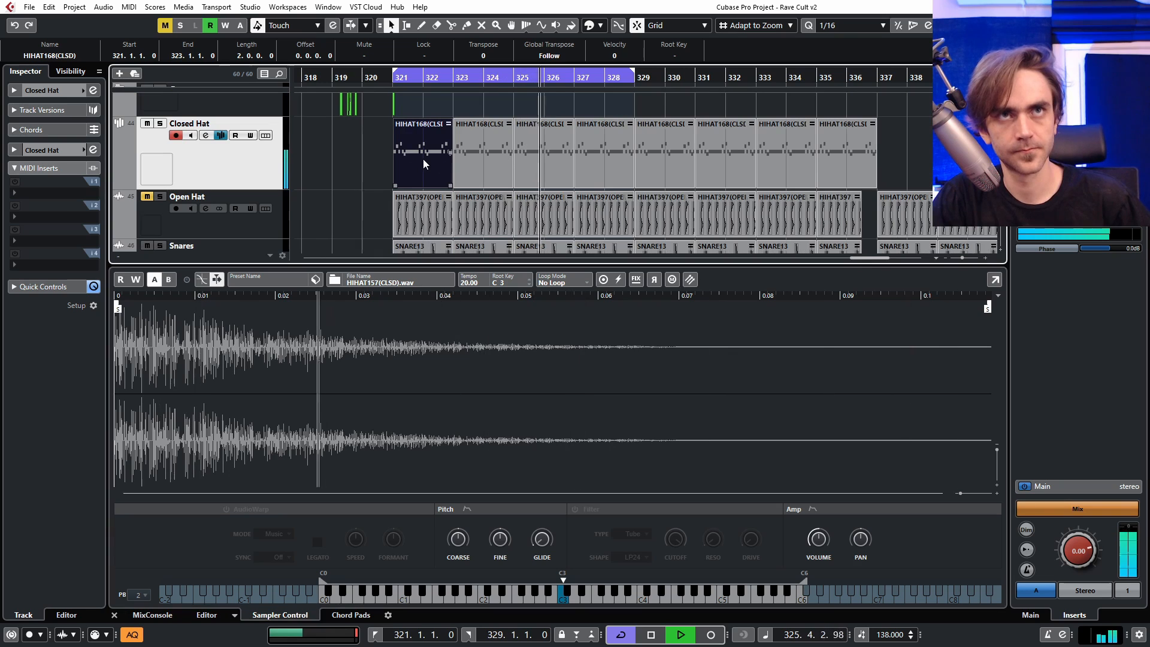
double_click(423, 160)
left_click_drag(708, 362, 174, 443)
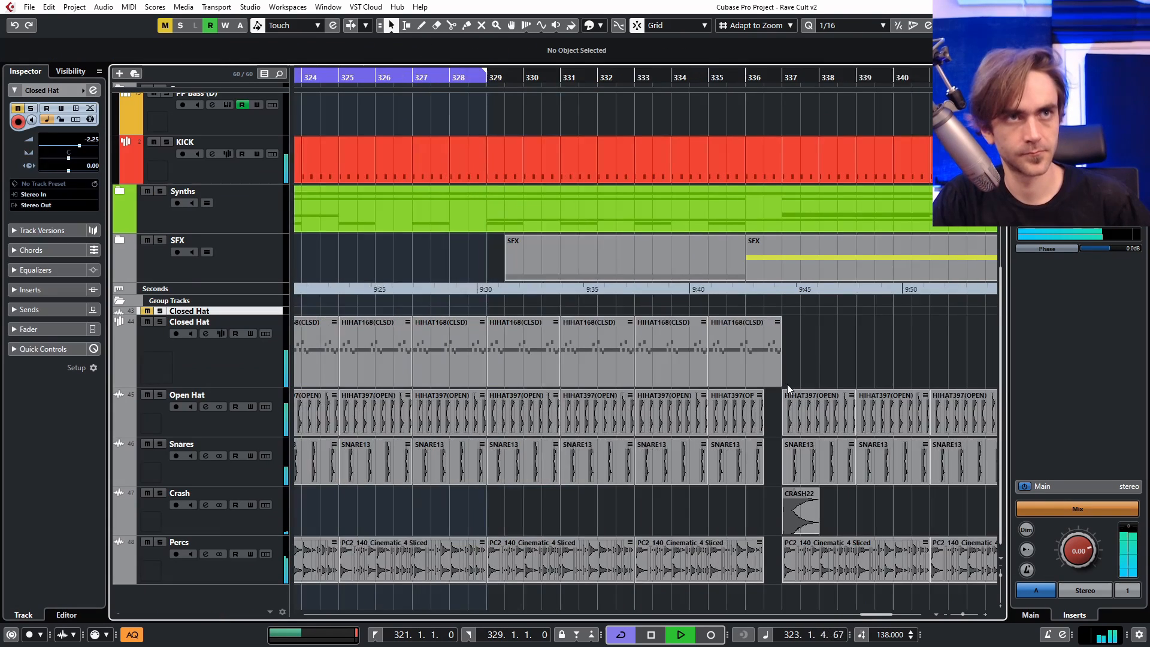
Step: Shorten the last Closed Hat part so that it ends at 336.3
scroll(787, 383, "up", 2)
left_click_drag(777, 385, 759, 387)
scroll(759, 387, "down", 3)
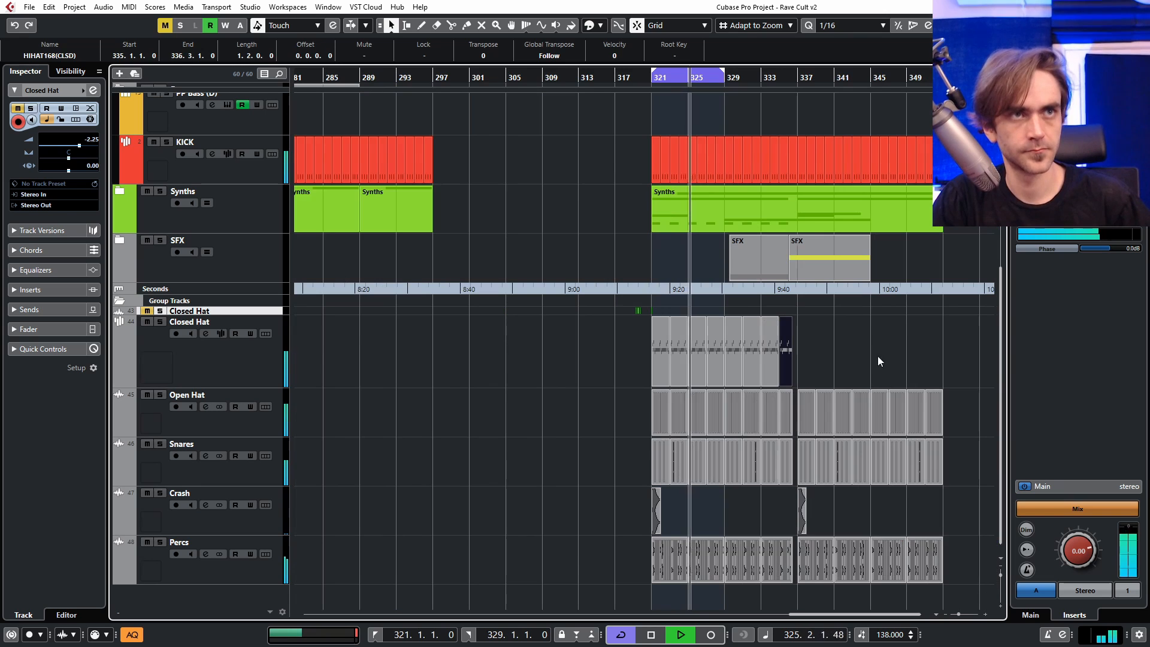
Step: Colour all Closed Hat parts from bar 321 to 336.3 red
scroll(910, 345, "up", 2)
left_click_drag(769, 327, 506, 370)
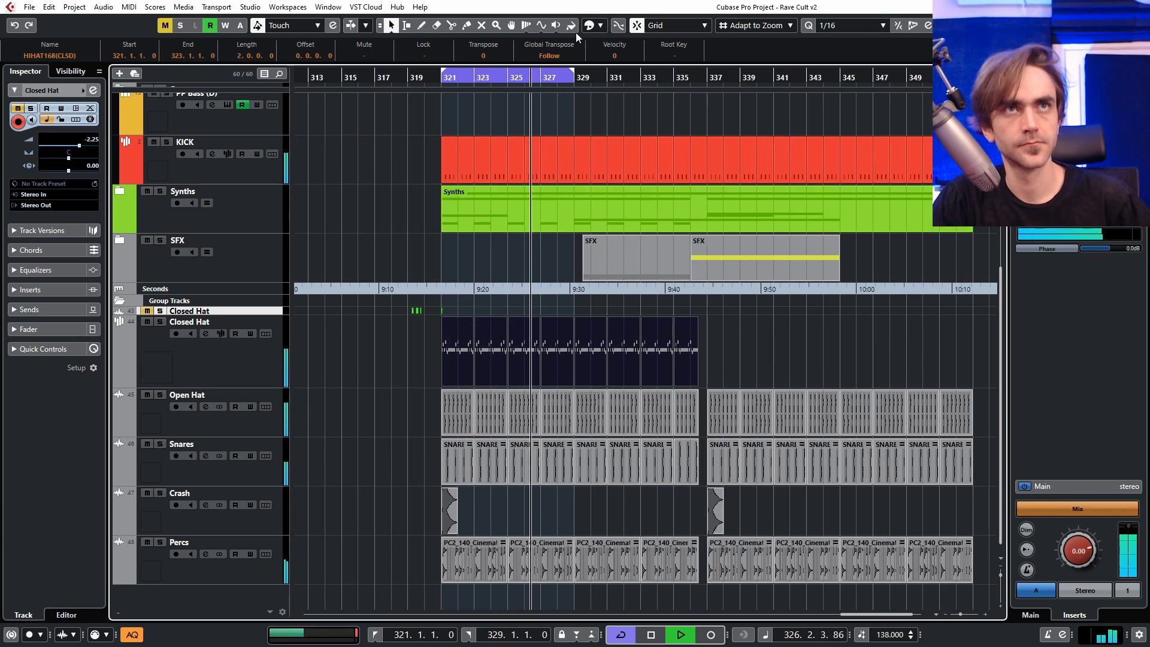
left_click(600, 25)
left_click(596, 60)
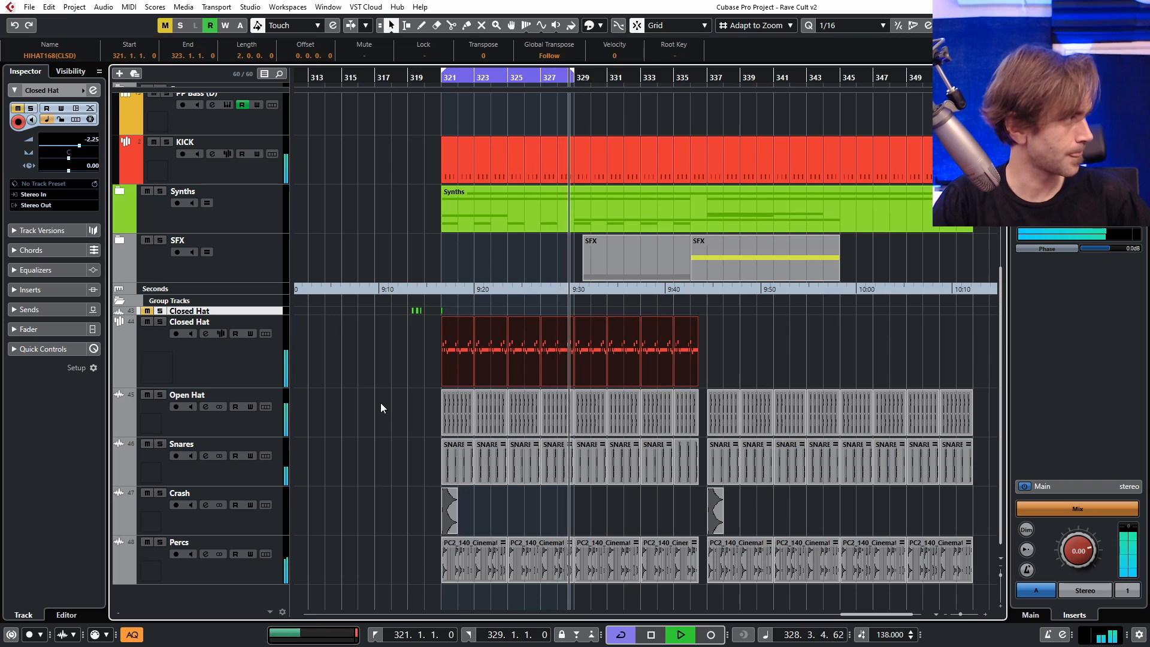
left_click(409, 375)
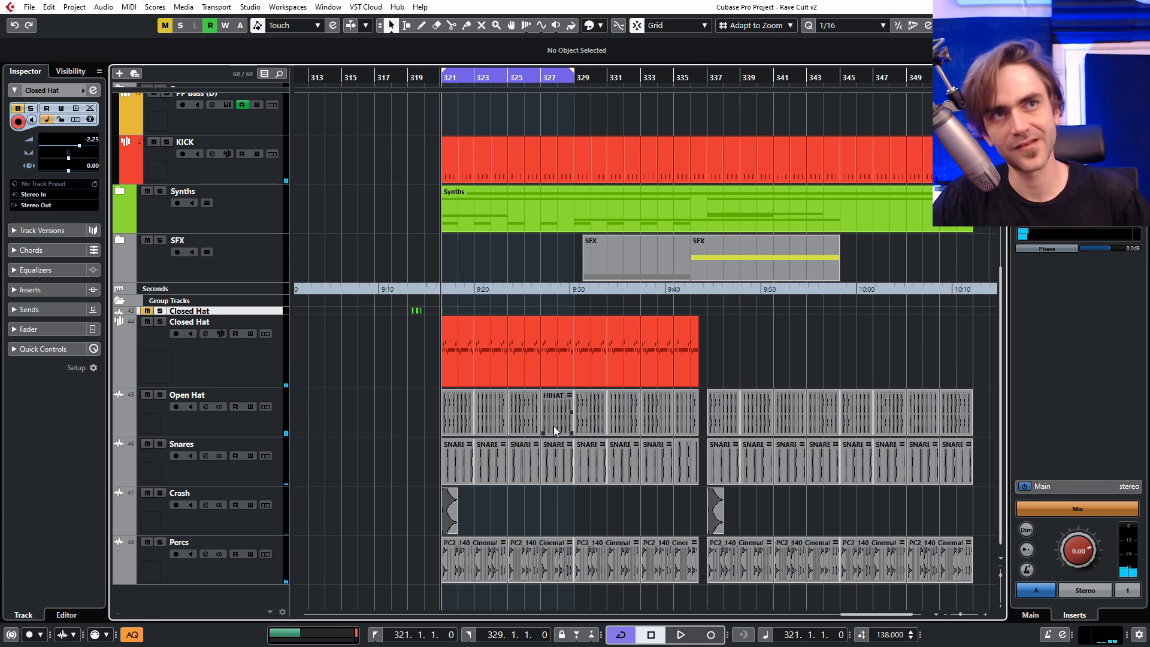
Step: Copy all Closed Hat parts of the first section to bar 337
left_click(469, 357)
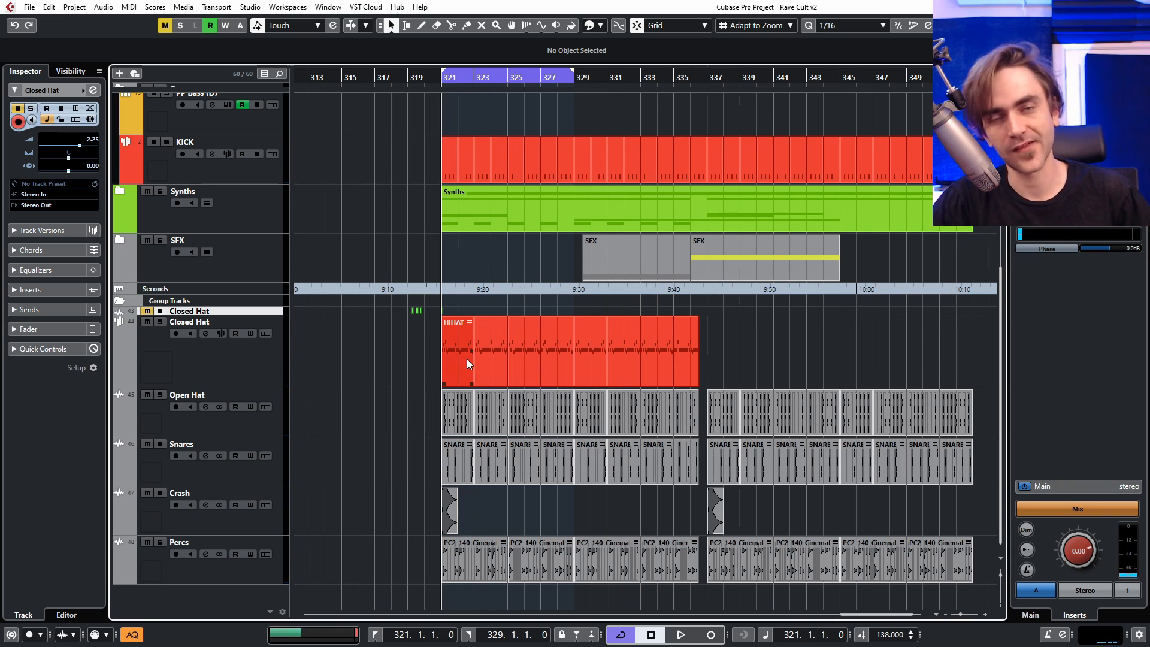
scroll(466, 358, "up", 2)
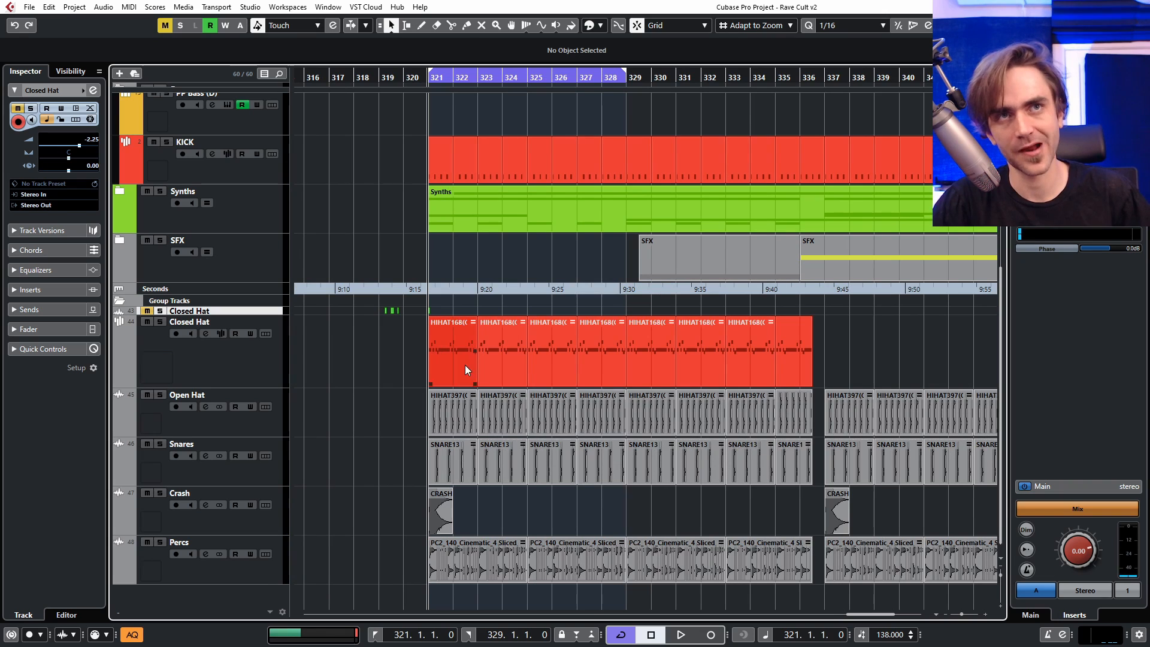
scroll(459, 426, "down", 2)
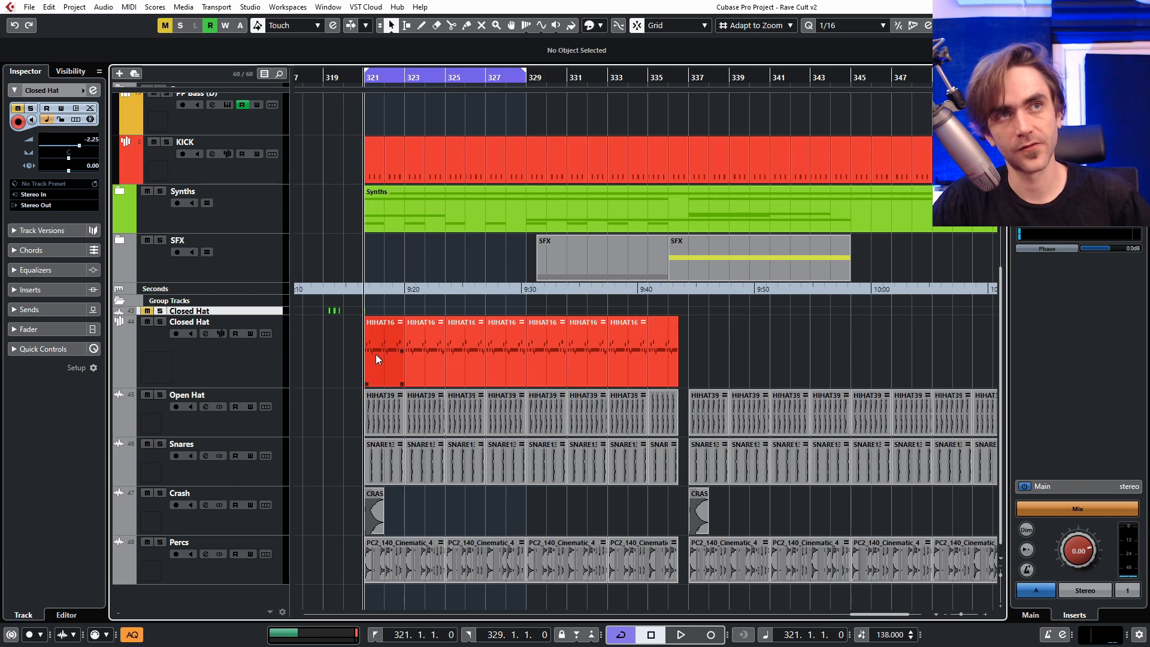
left_click_drag(803, 348, 351, 349)
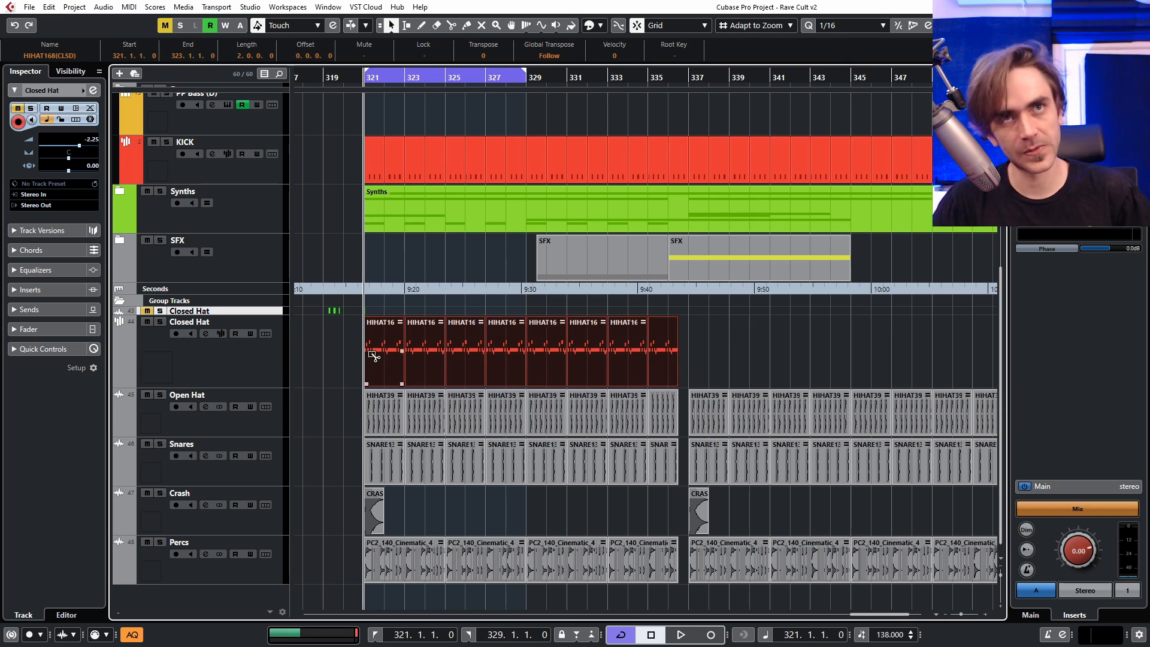
mouse_move(372, 355)
left_mouse_down()
mouse_move(821, 351)
mouse_move(703, 348)
mouse_move(609, 368)
mouse_move(379, 352)
mouse_move(368, 364)
left_mouse_up()
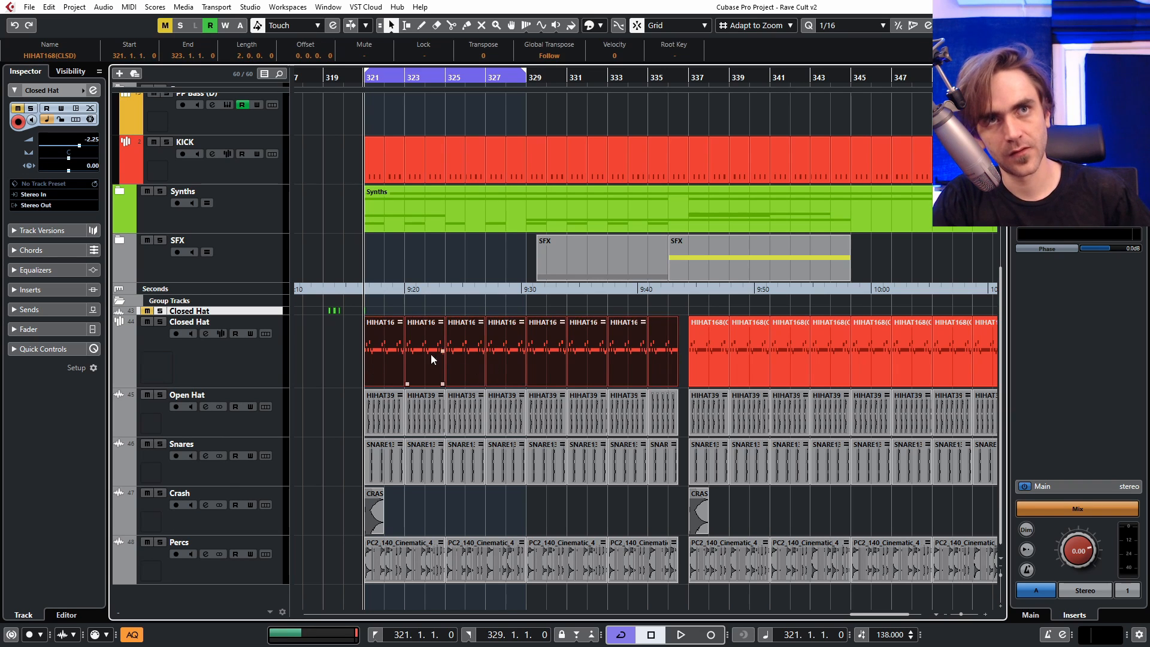
Step: Replace the first section's Closed Hat parts with one copy of the bar 337 part at bar 321, coloured yellow
key("Delete")
left_click_drag(705, 354, 383, 358)
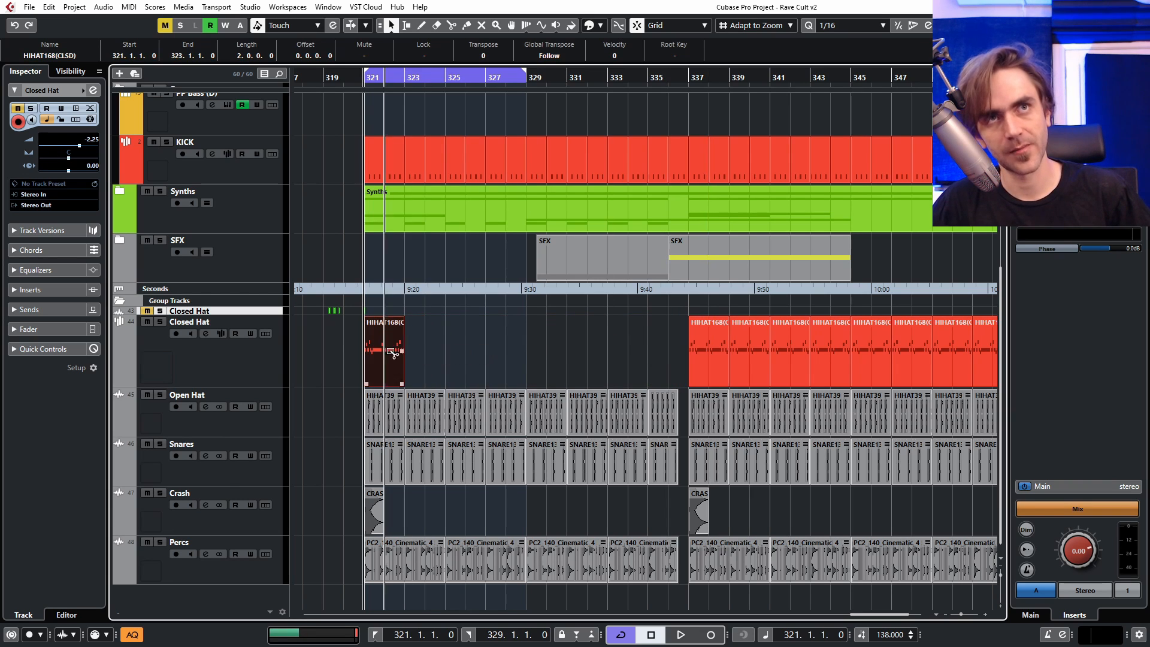
left_click(588, 28)
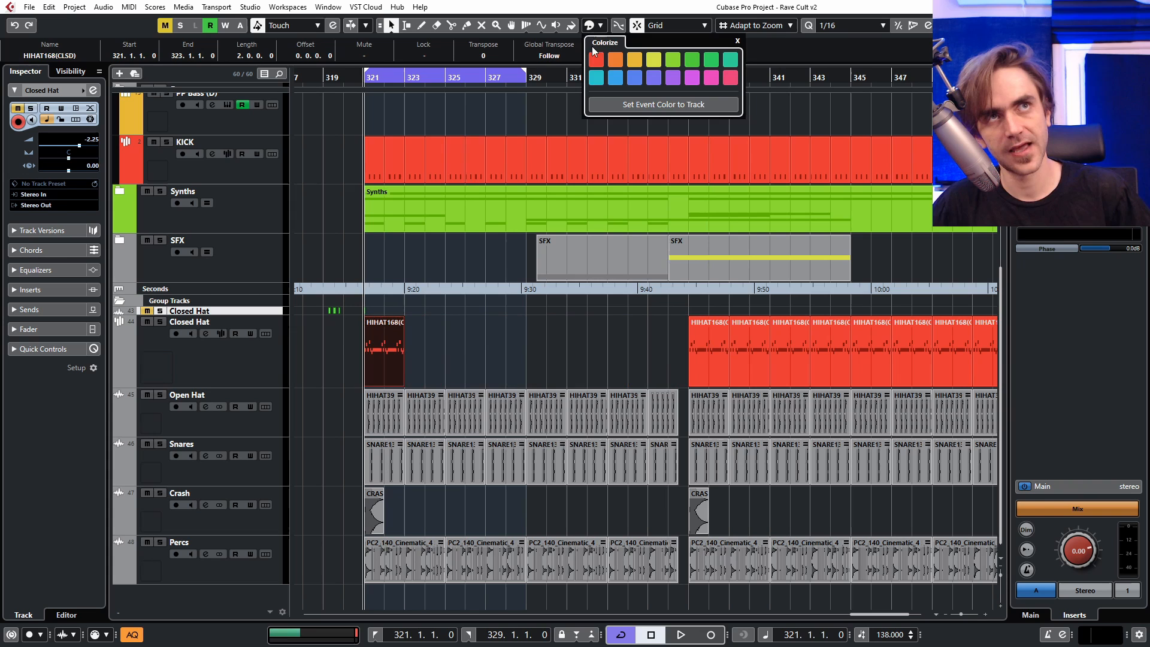
left_click(665, 67)
Step: Open the yellow Closed Hat part at bar 321 and delete all of its notes
double_click(381, 362)
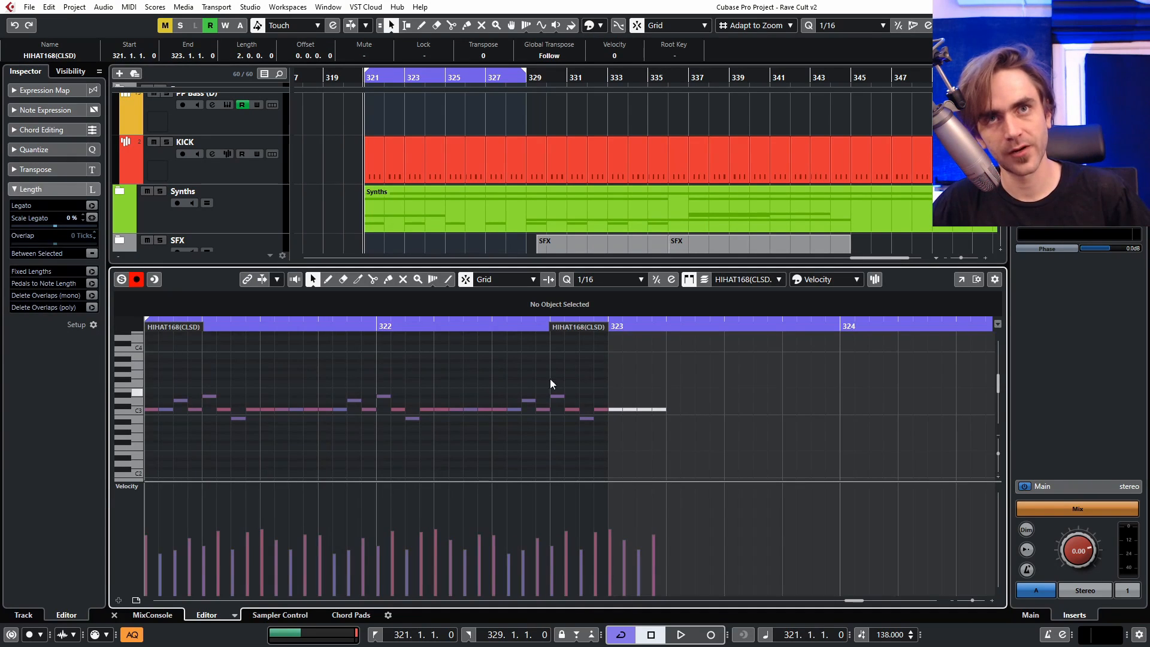
mouse_move(688, 359)
left_mouse_down()
mouse_move(315, 440)
mouse_move(166, 448)
mouse_move(155, 418)
mouse_move(168, 413)
left_mouse_up()
key("Delete")
Step: Enter 1/16 C3 notes on the third sixteenth of every beat in bars 321 and 322, and close the editor
key("ctrl+Right")
key("ctrl+Right")
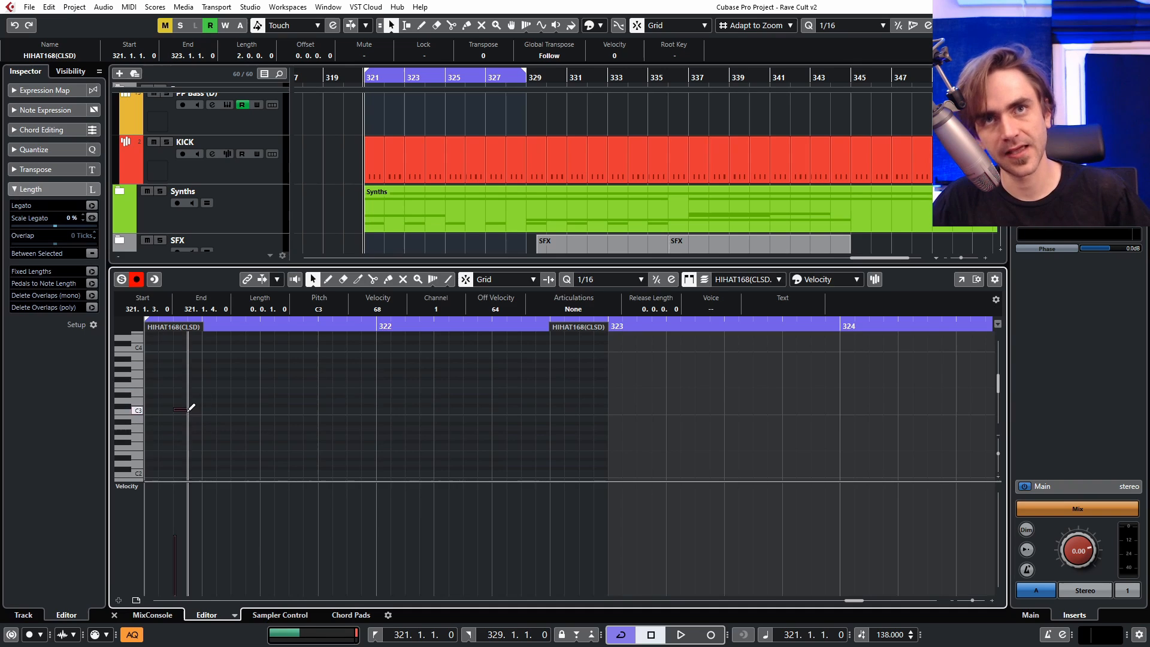
left_click(242, 412)
left_click_drag(263, 383, 167, 426)
key("ctrl+d")
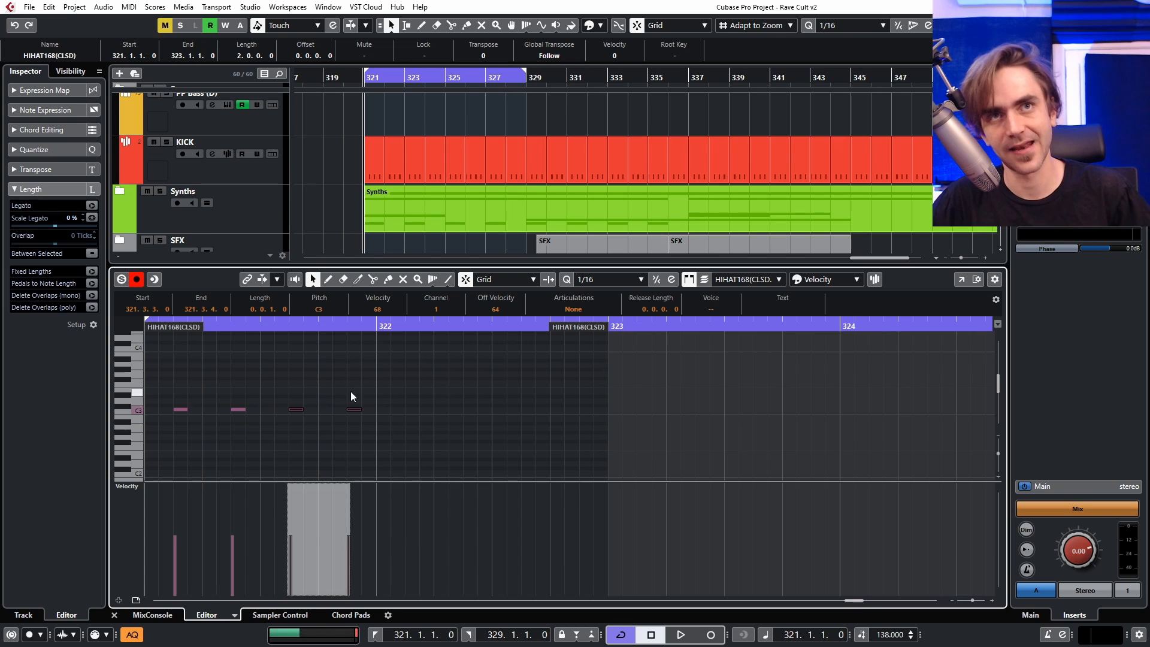
left_click_drag(376, 381, 145, 445)
key("ctrl+d")
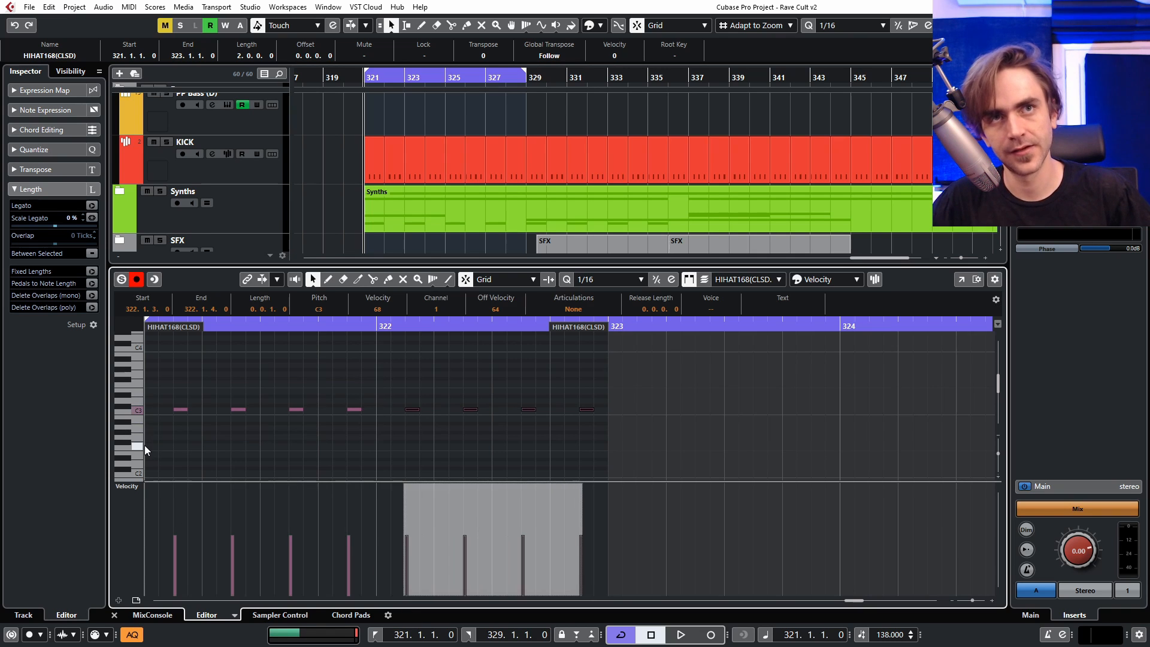
left_click(152, 615)
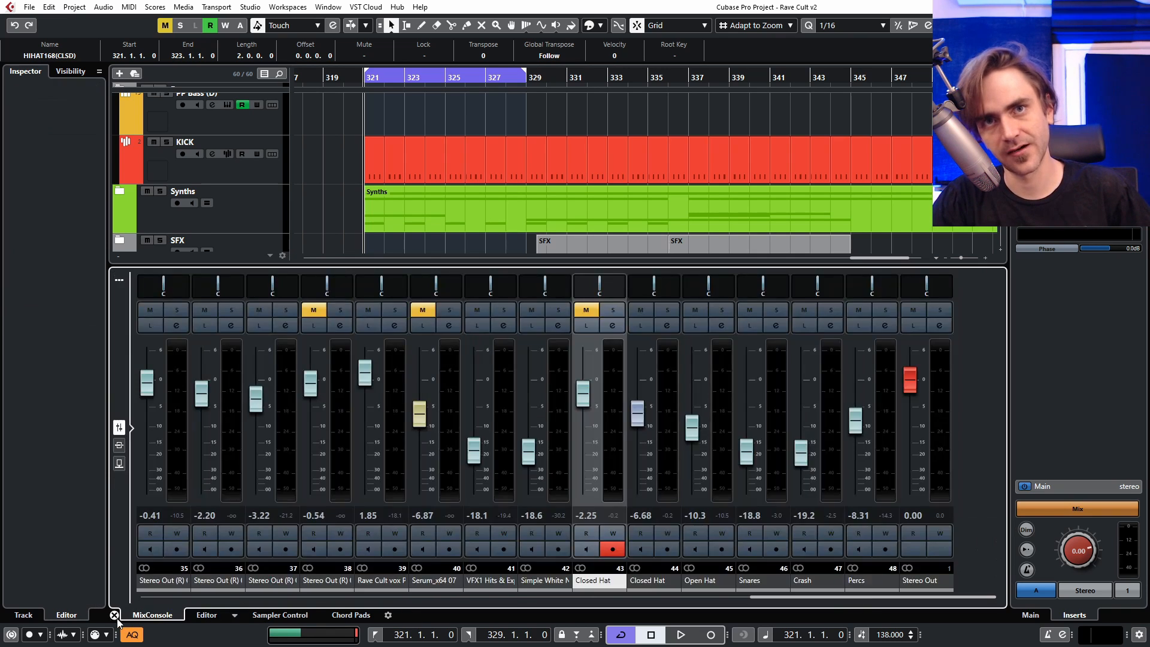
left_click(115, 615)
Step: Delete all Open Hat events of the first section, from bar 321 to 336.3
left_click(576, 334)
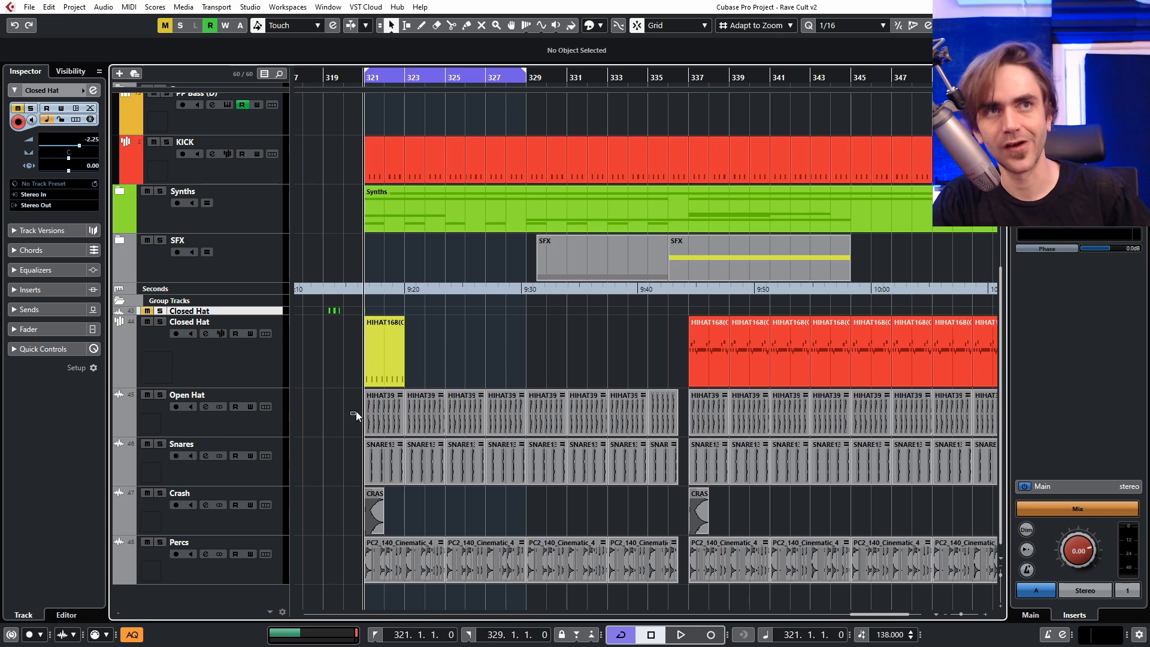
left_click_drag(355, 411, 655, 408)
key("Delete")
Step: Repeat the yellow Closed Hat part up to bar 337 and shorten the last copy so that it ends at 336.3
left_click(396, 347)
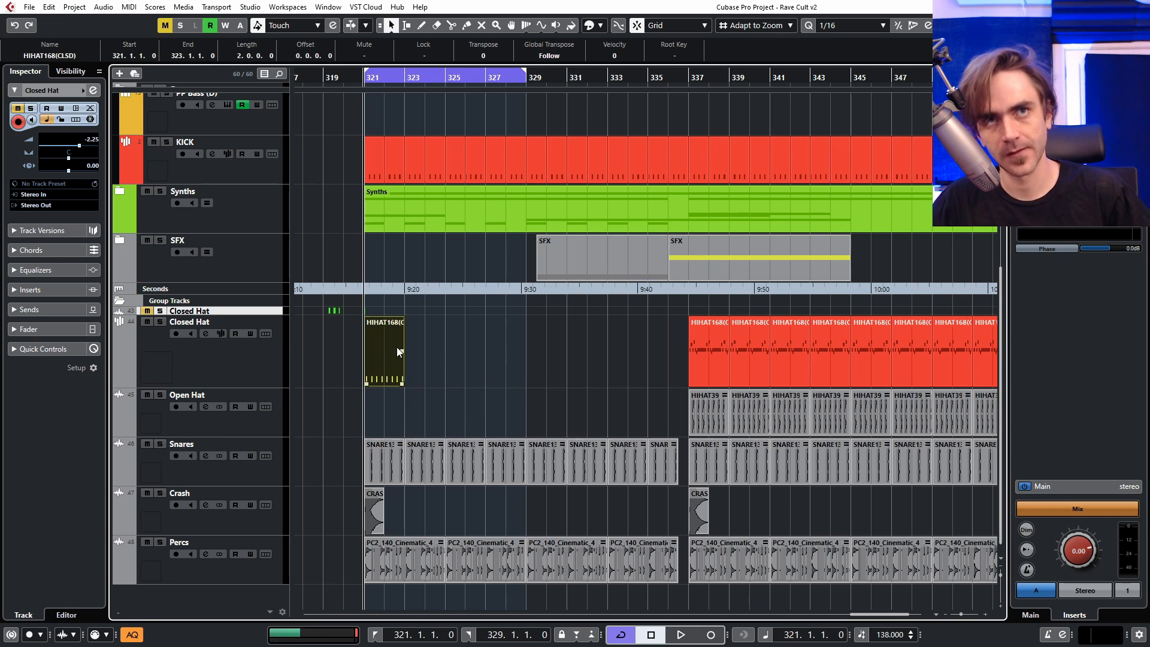
left_click_drag(397, 347, 685, 376)
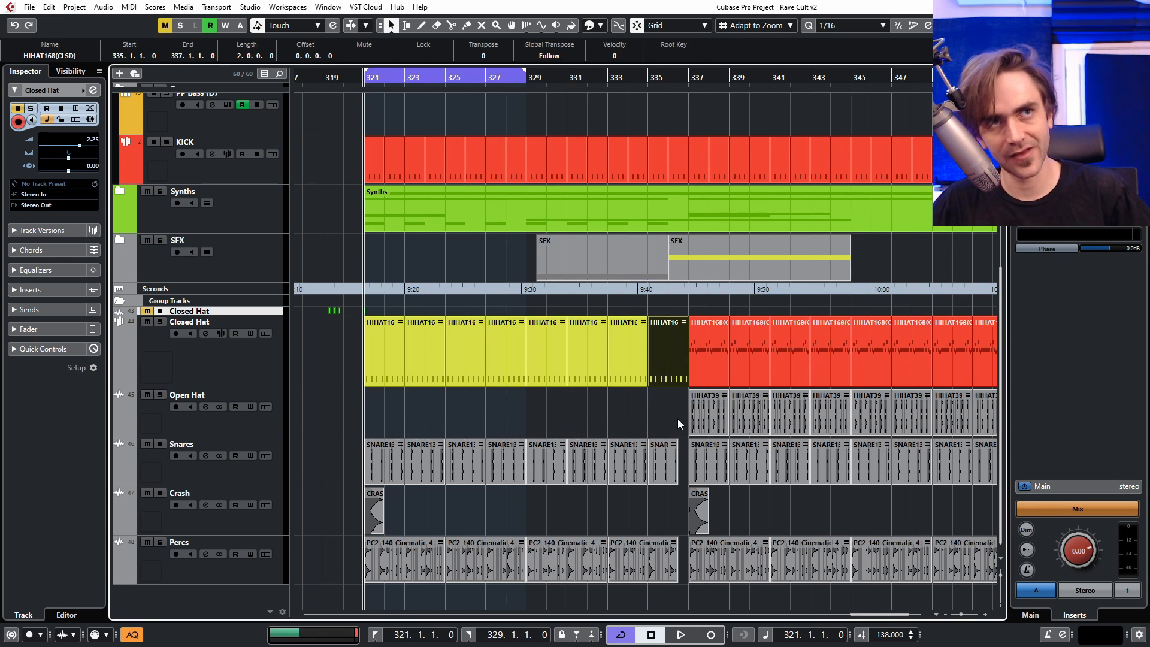
scroll(677, 419, "up", 3)
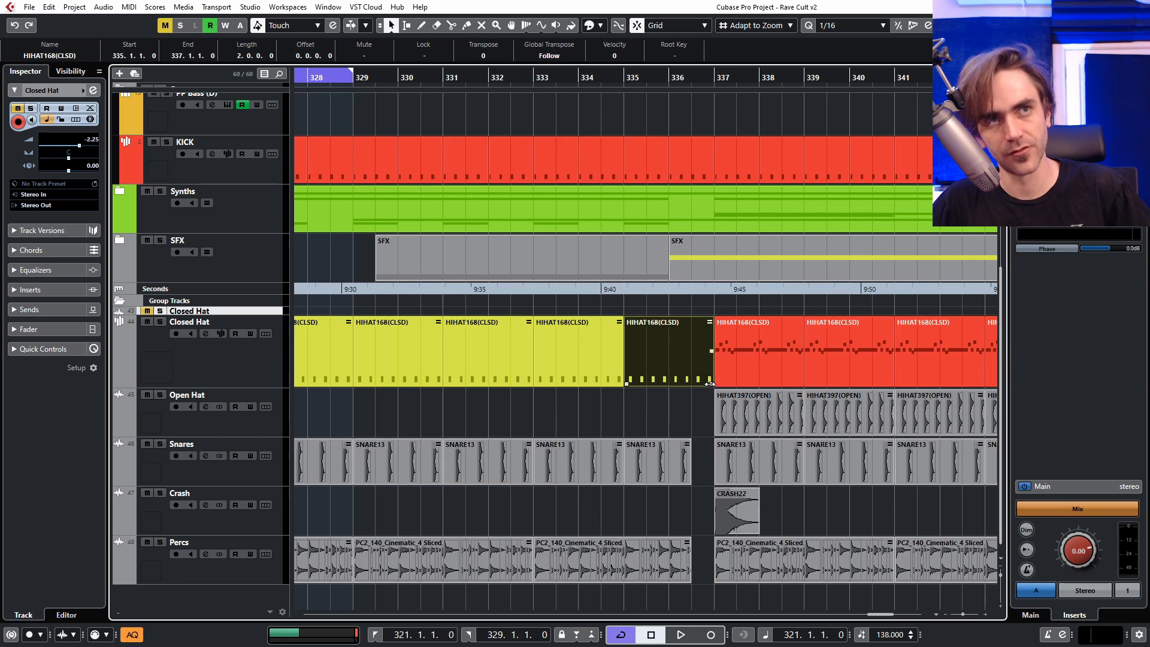
left_click_drag(710, 384, 692, 385)
left_click(688, 411)
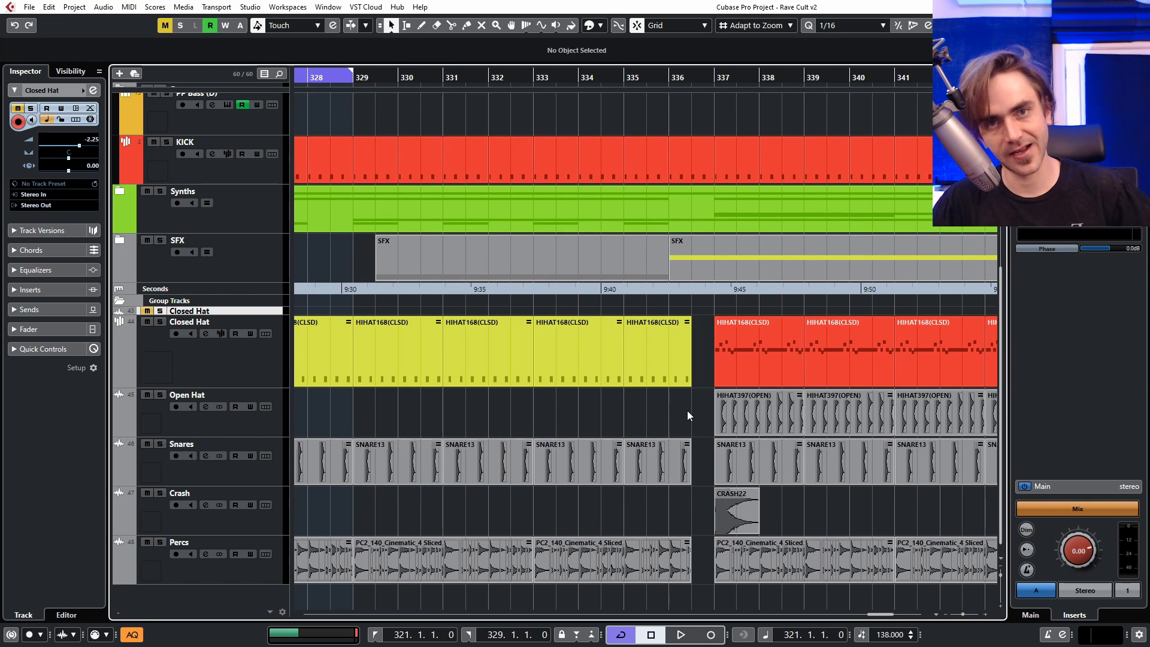
Step: Play the arrangement from about bar 329 to listen to the section with the offbeat closed hat
scroll(687, 411, "down", 4)
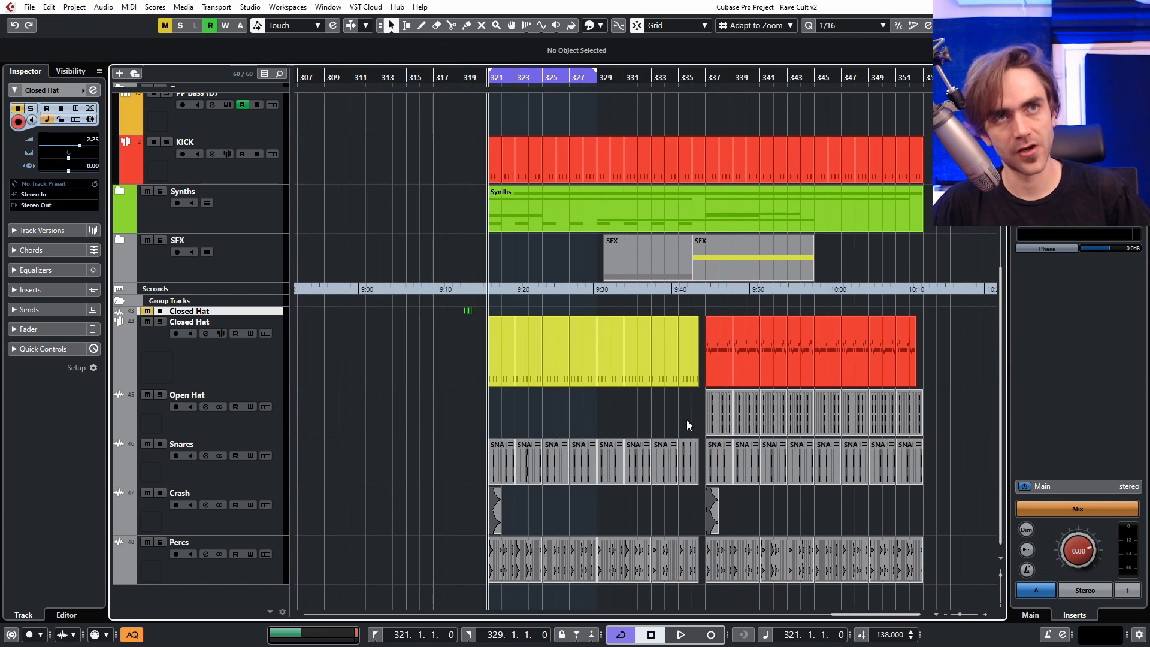
left_click(602, 82)
key("space")
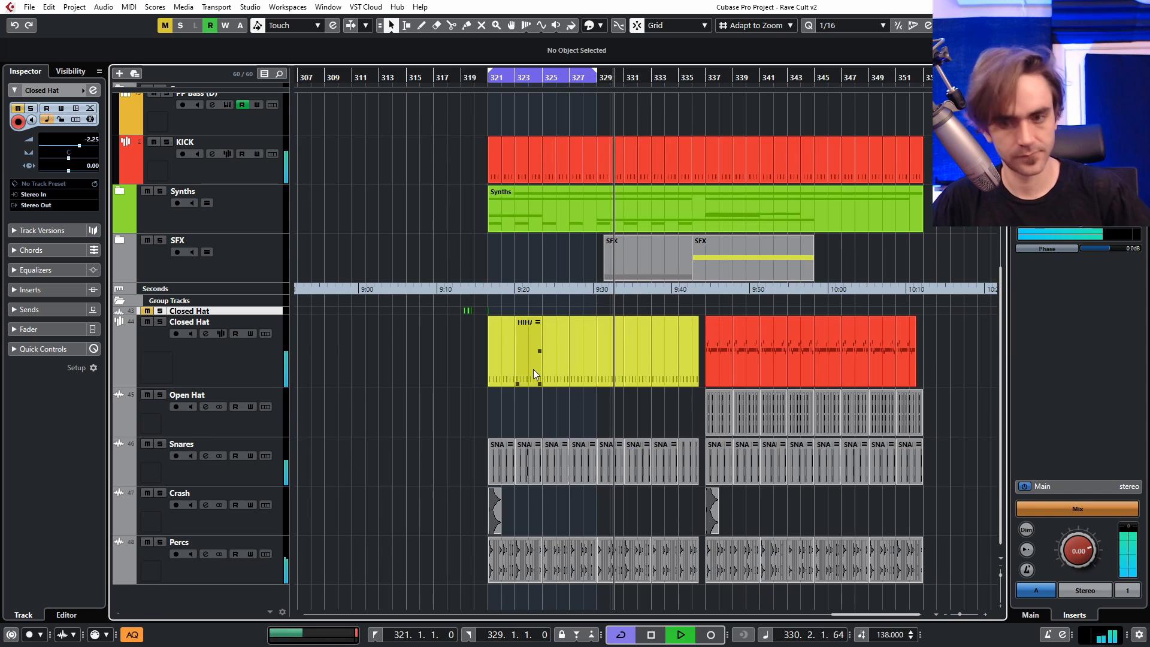
scroll(730, 443, "down", 2)
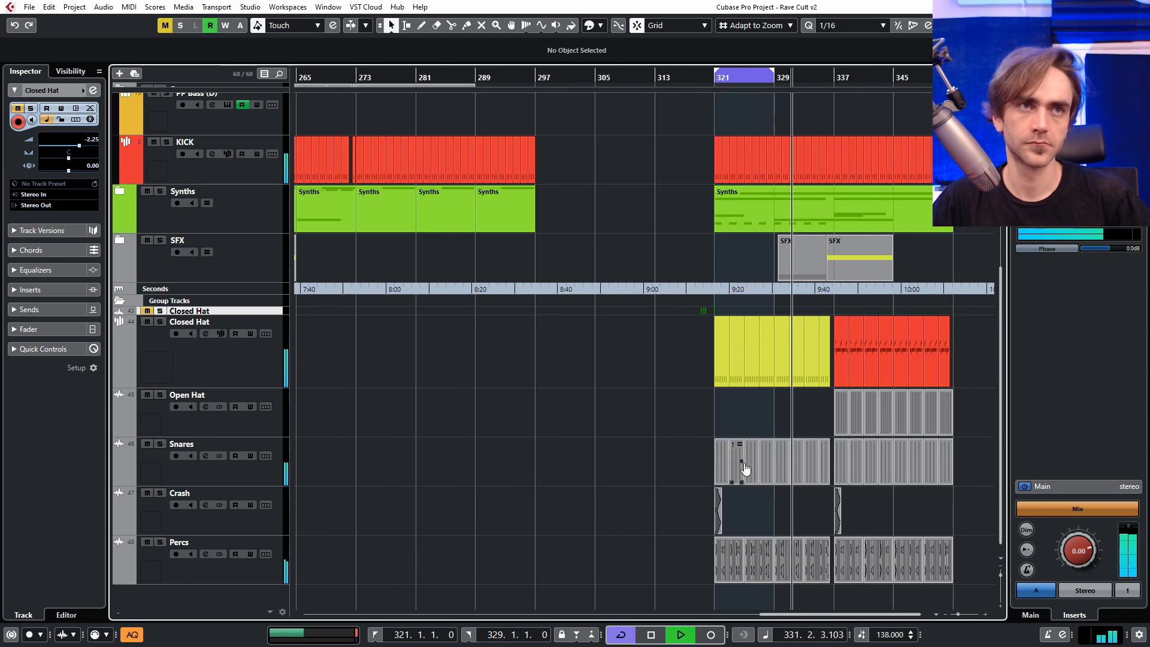
scroll(746, 411, "up", 3)
scroll(746, 411, "down", 4)
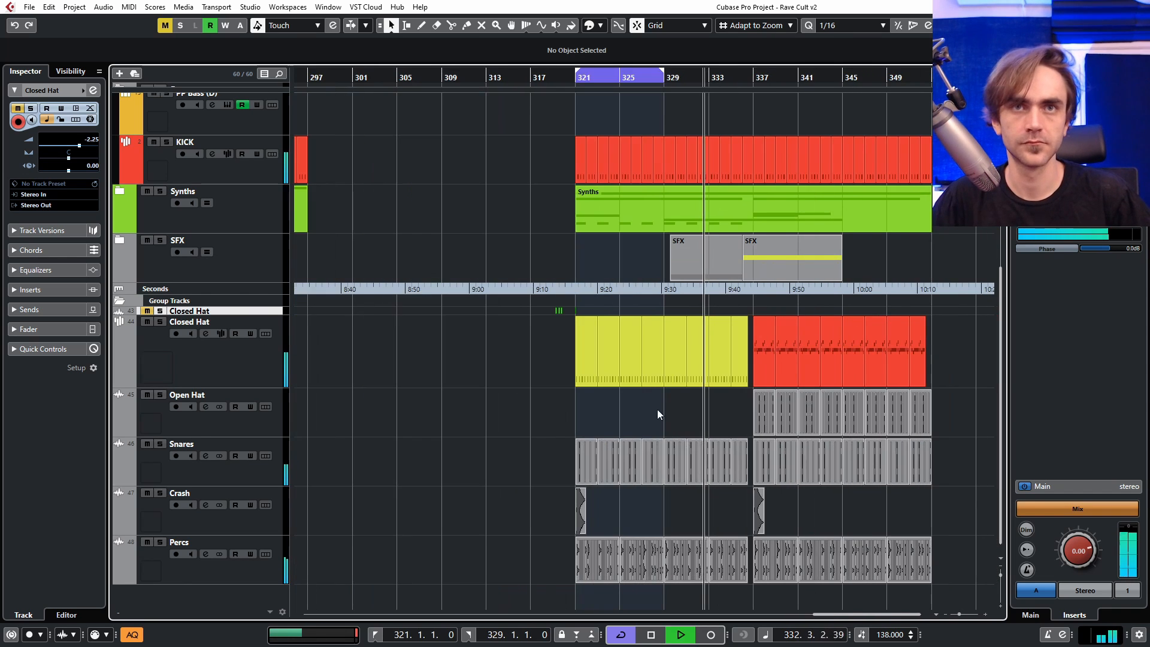
scroll(781, 491, "up", 3)
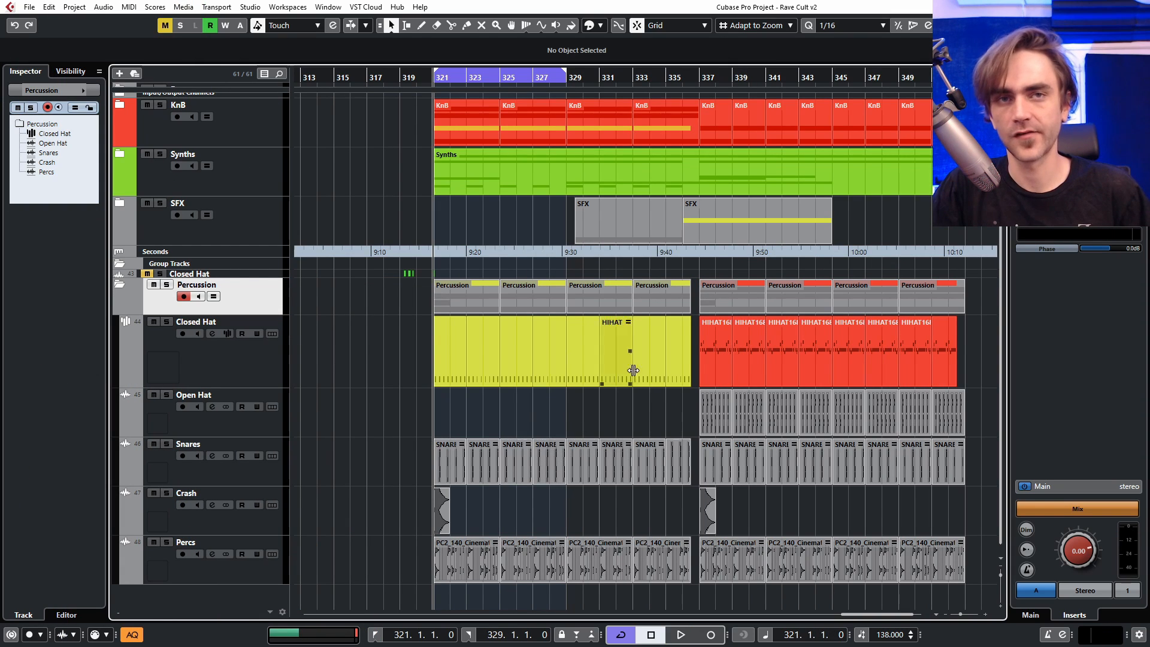
Step: Duplicate the Snares track and open the duplicate's first part at bar 321 for editing
scroll(550, 382, "up", 2)
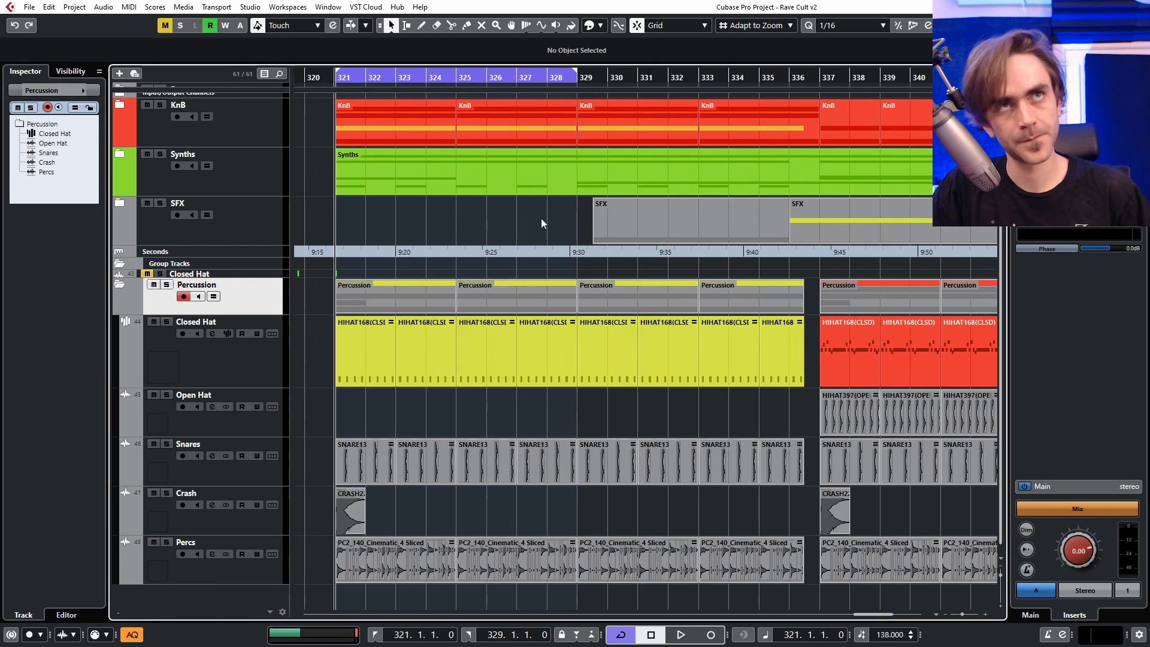
scroll(528, 419, "left", 3)
scroll(527, 434, "right", 4)
scroll(539, 461, "left", 2)
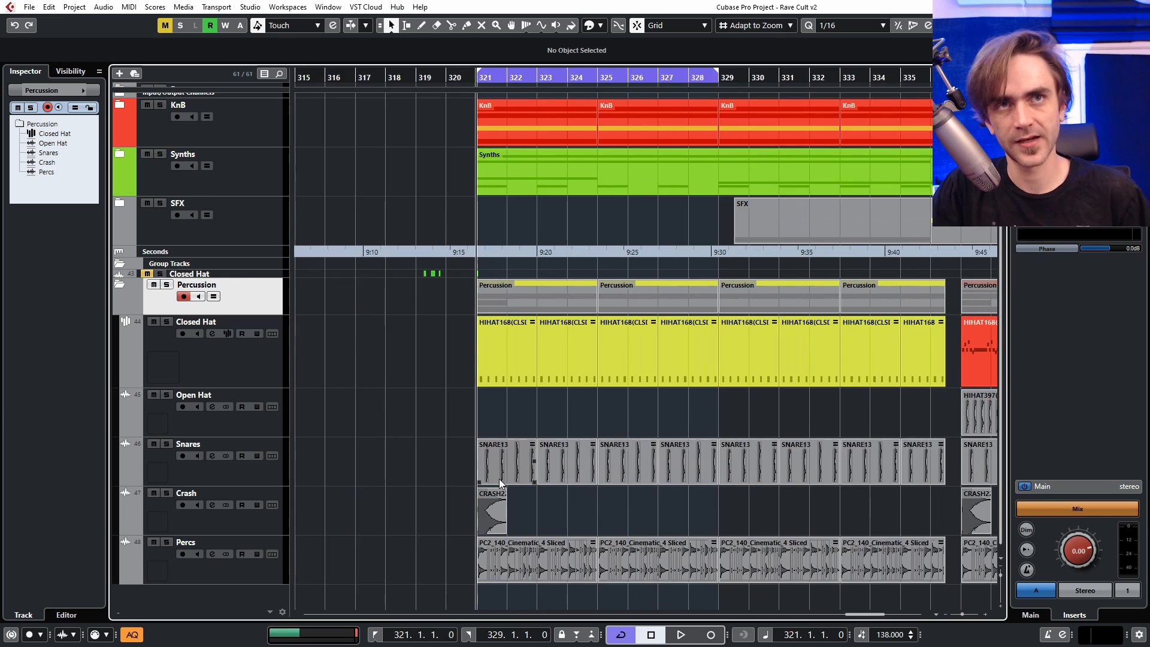
scroll(515, 474, "up", 1)
scroll(515, 473, "right", 2)
left_click(243, 481)
right_click(242, 481)
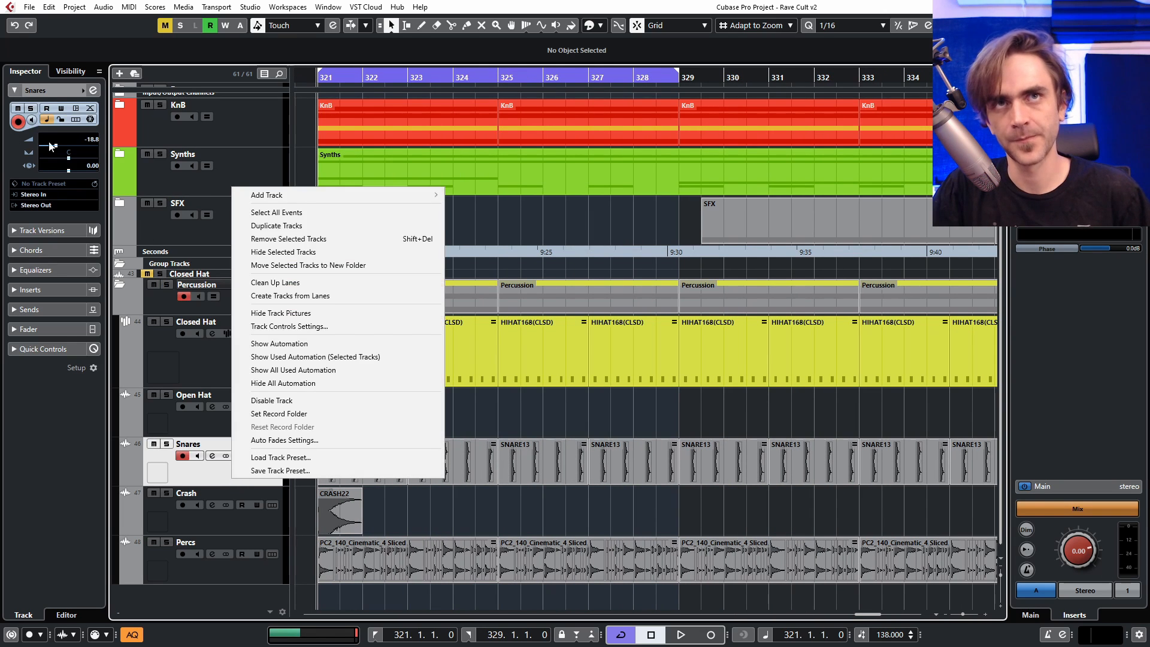
left_click(459, 443)
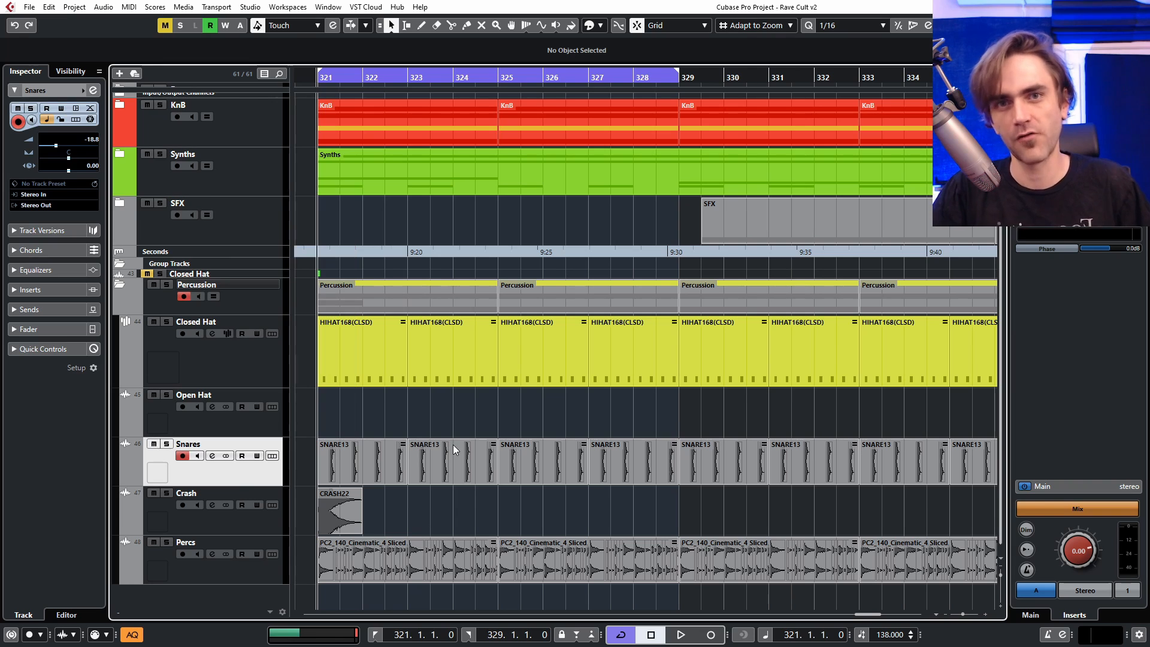
key("shift+d")
scroll(507, 478, "down", 1)
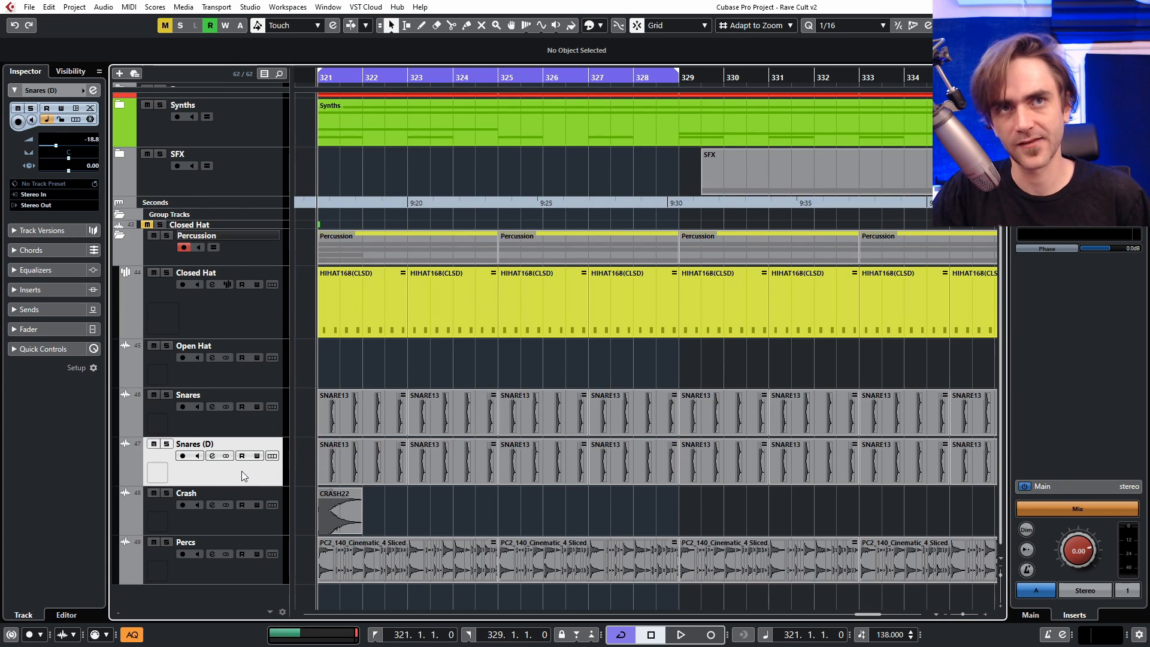
double_click(347, 462)
Step: Try moving the last snare hit earlier in bar 322, and put it back on beat 4
left_click_drag(465, 411, 420, 410)
left_click(397, 467)
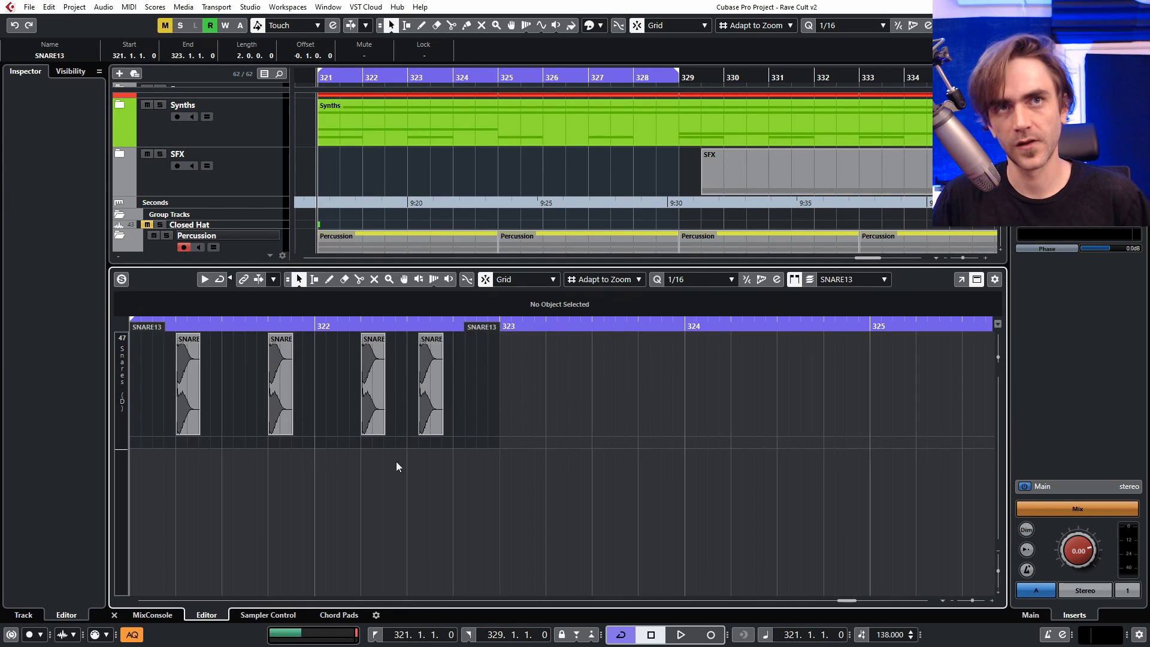
scroll(397, 467, "left", 3)
left_click_drag(598, 418, 632, 419)
left_click(679, 532)
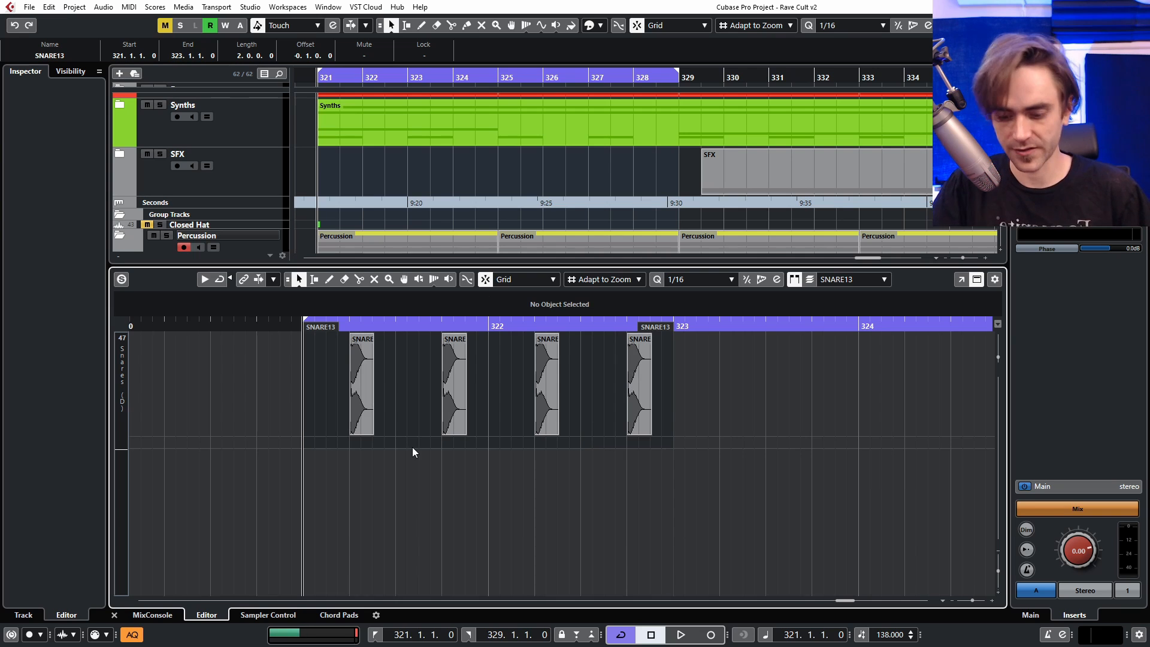
Step: Mute all four snare hits in the Snares (D) part at bar 321
key("7")
left_click_drag(732, 424, 294, 380)
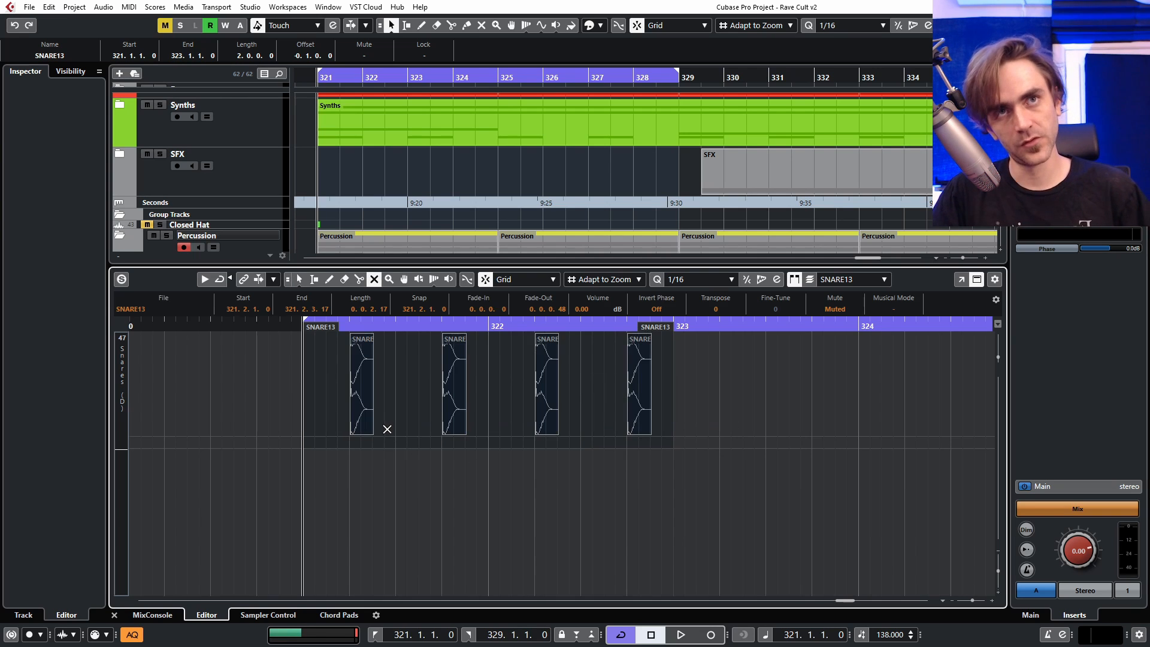
left_click(453, 453)
Step: Place a shortened, unmuted snare hit with a fade-out at 321.1.4, just before the first muted hit
scroll(443, 425, "up", 2)
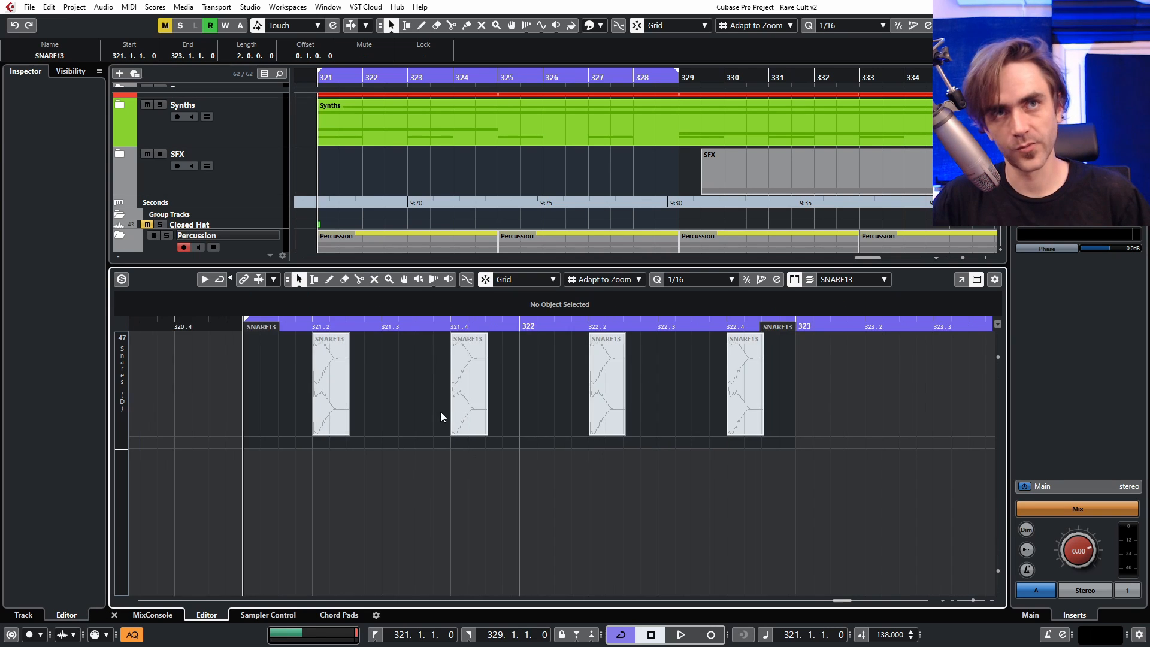
scroll(454, 393, "left", 1)
left_click_drag(420, 406, 395, 435)
scroll(397, 433, "up", 2)
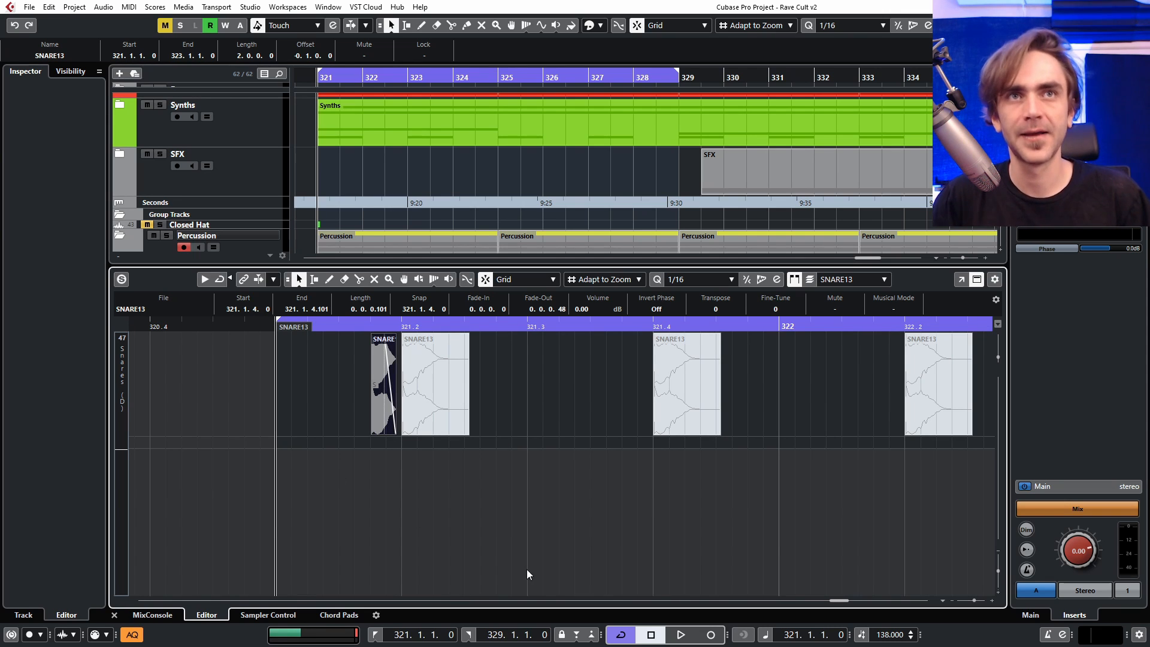
scroll(599, 180, "down", 5)
scroll(593, 190, "down", 1)
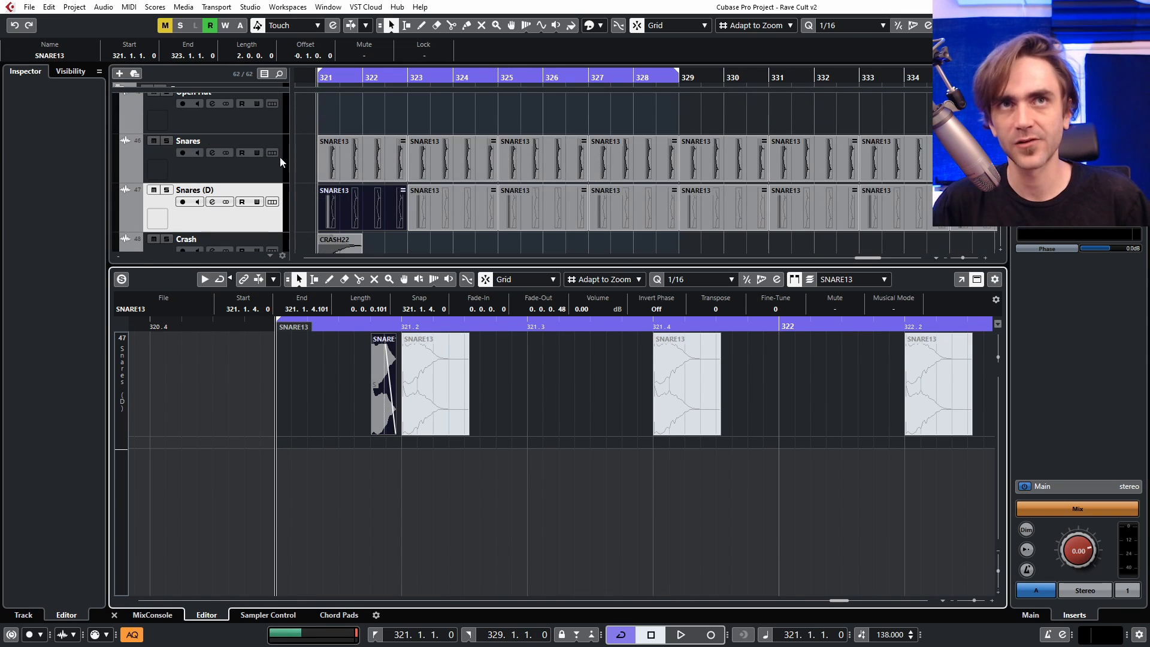
scroll(387, 419, "down", 2)
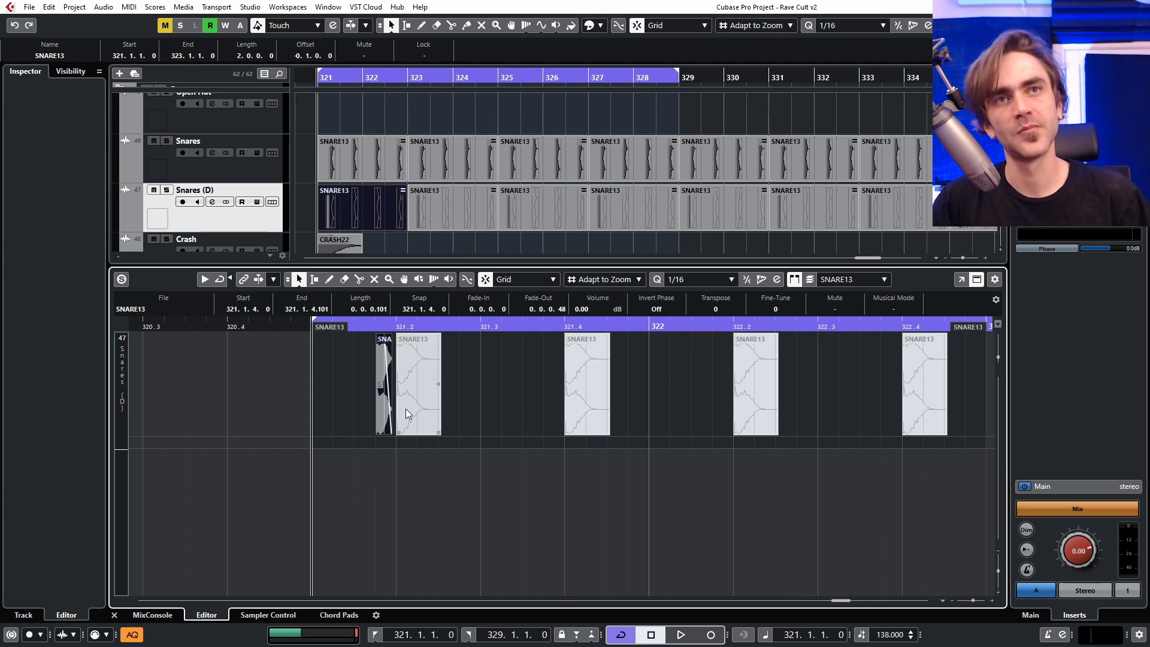
Step: Copy the short snare hit to 321.2.4, 321.3.3, 322.1.2 and 322.3.2, and play the loop
left_click_drag(381, 383, 506, 419)
scroll(462, 441, "up", 3)
scroll(461, 419, "down", 2)
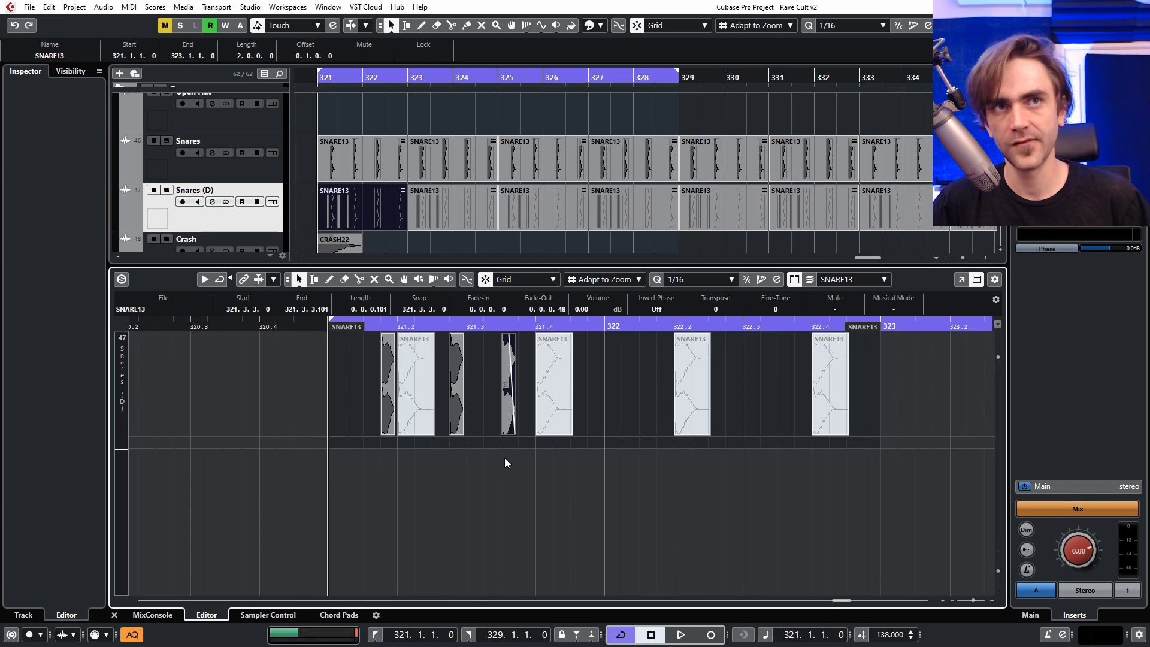
left_click_drag(507, 419, 767, 420)
scroll(742, 495, "down", 2)
key("space")
scroll(682, 514, "right", 1)
scroll(689, 518, "right", 1)
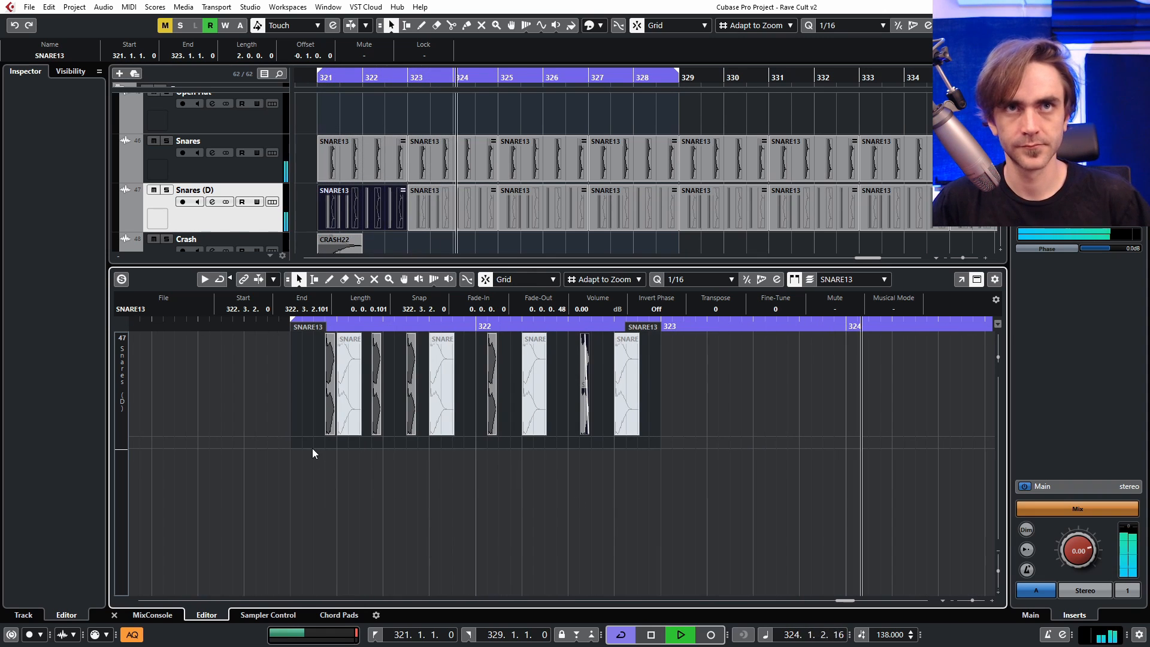
Step: Set the editor's grid type to Use Quantize and move the short snare hit from 321.1.4 to 321.2.3 during playback
scroll(384, 459, "up", 3)
left_click(374, 418)
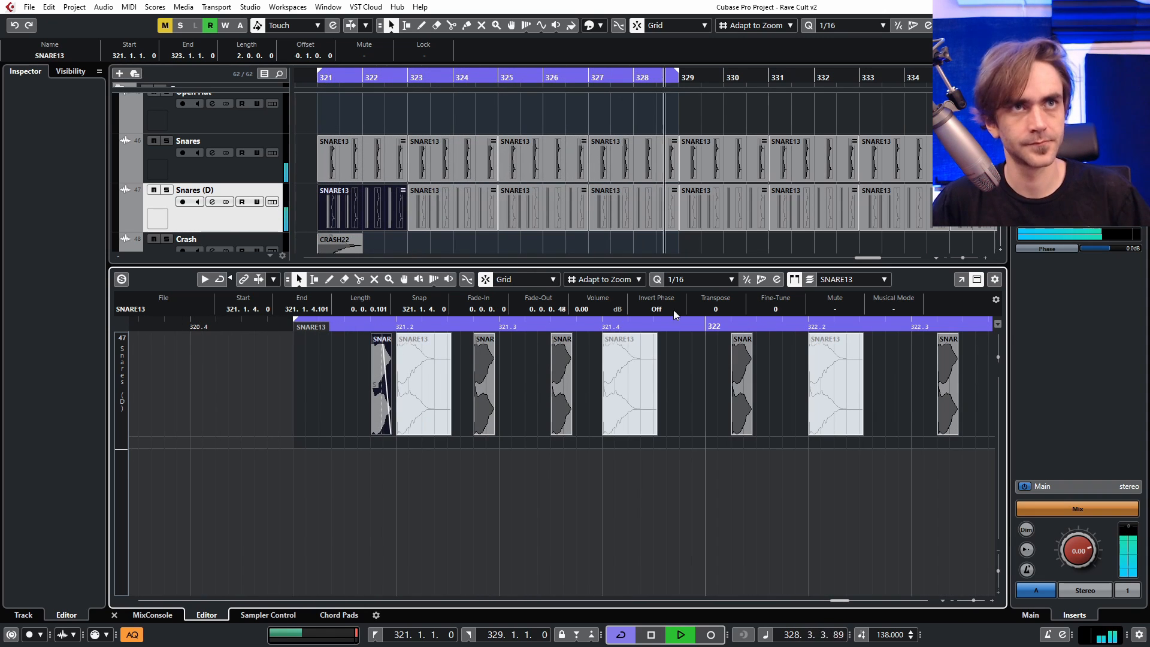
left_click(623, 279)
left_click(626, 321)
key("ctrl+Left")
key("space")
key("space")
key("ctrl+Right")
key("space")
key("space")
key("ctrl+Right")
key("ctrl+Right")
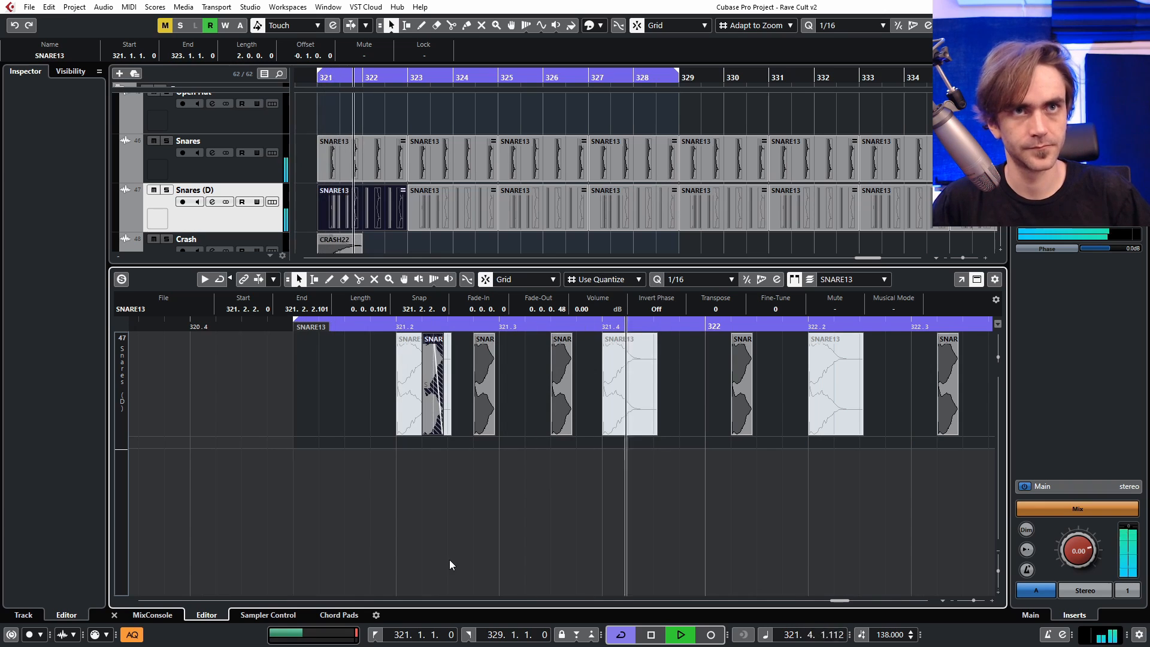
key("ctrl+Right")
scroll(555, 530, "down", 2)
scroll(537, 535, "up", 1)
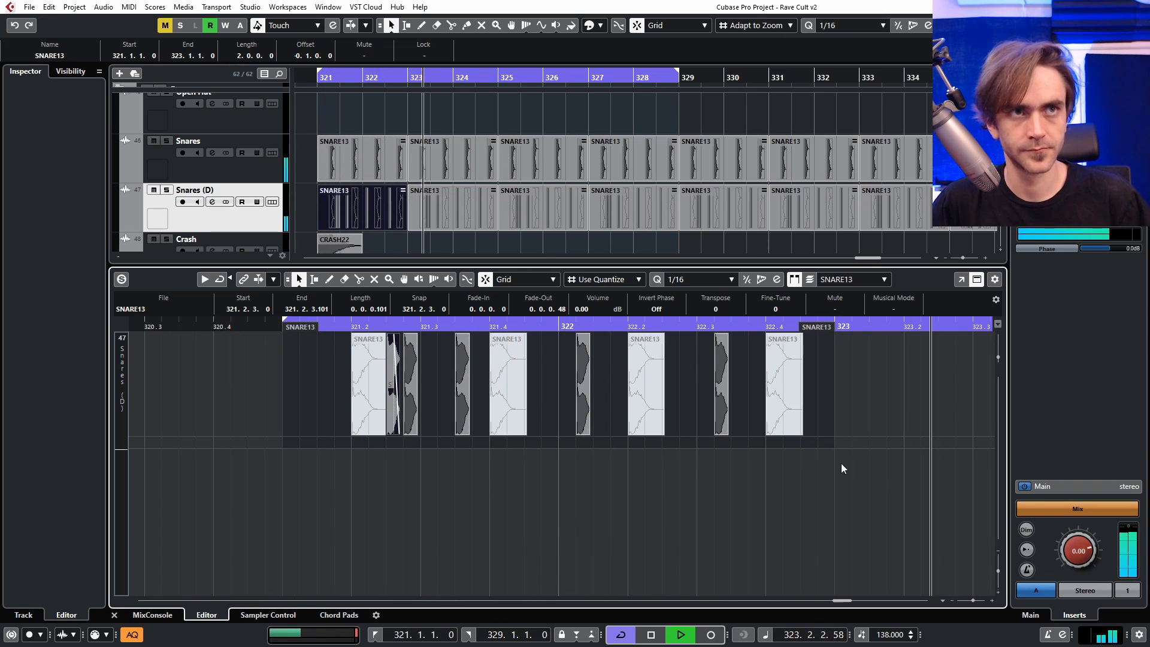
left_click(333, 486)
scroll(400, 473, "up", 2)
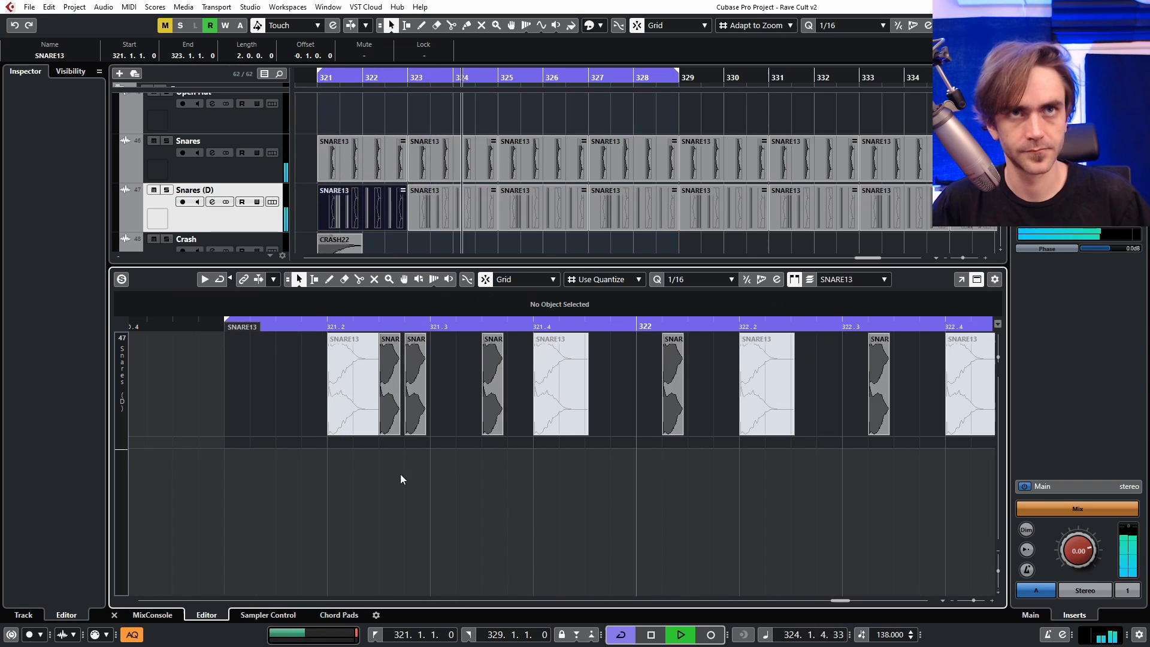
Step: Shorten the muted snare hit at 321.2.1 to a length of 0.0.1.25 and stop playback
left_click(356, 420)
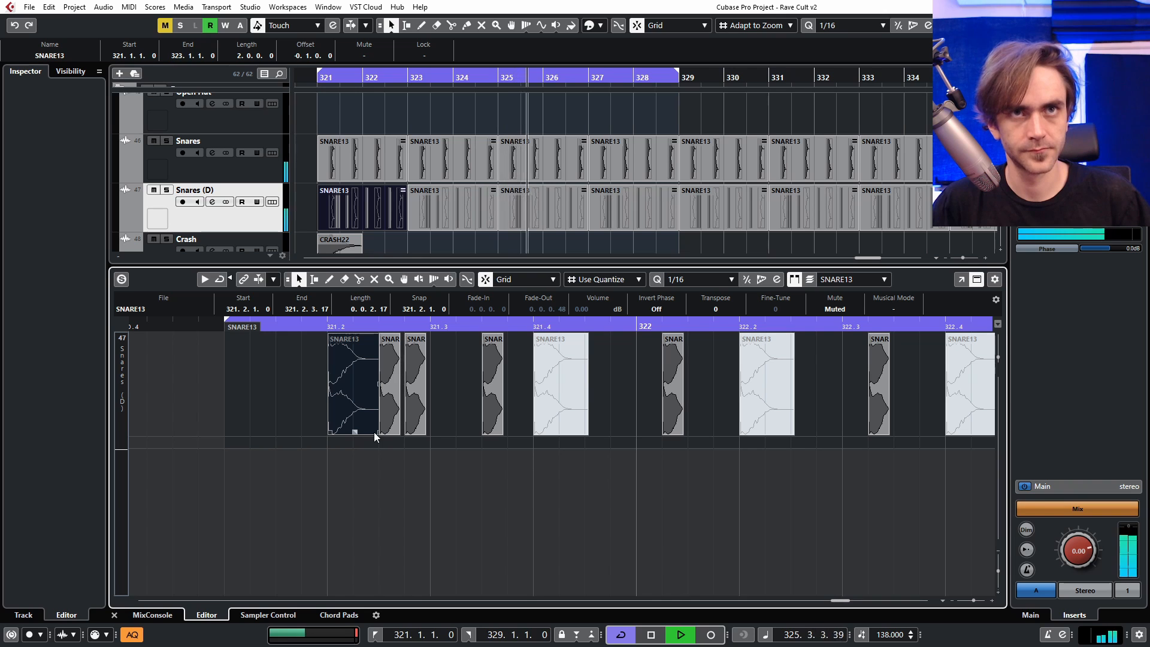
left_click_drag(377, 432, 358, 432)
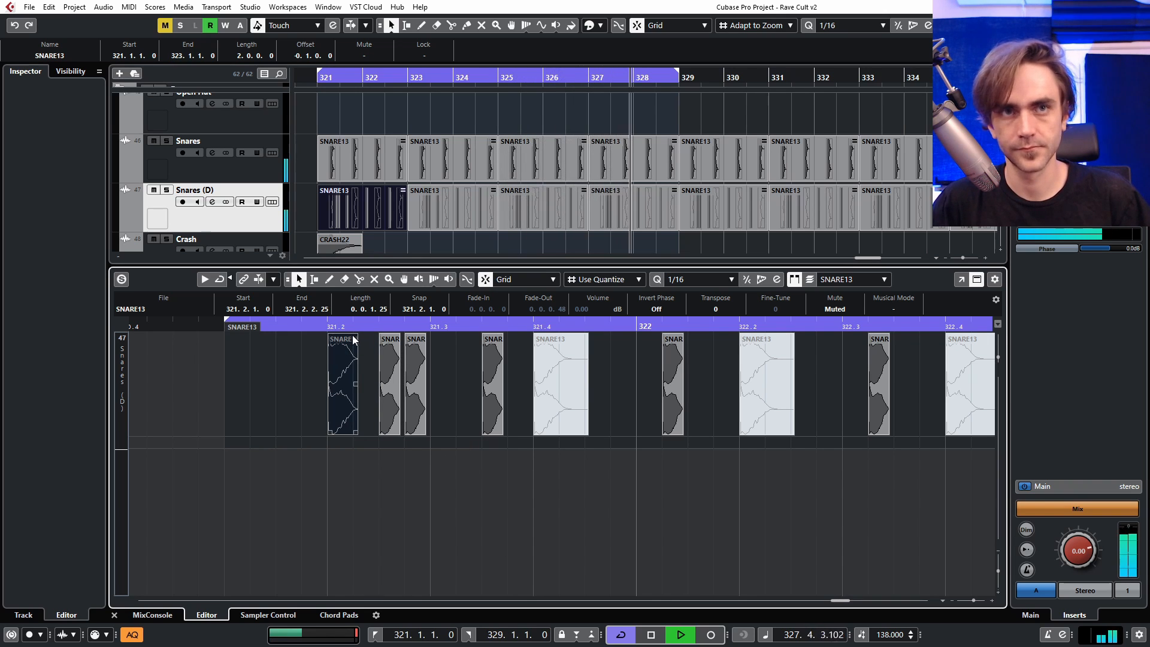
key("space")
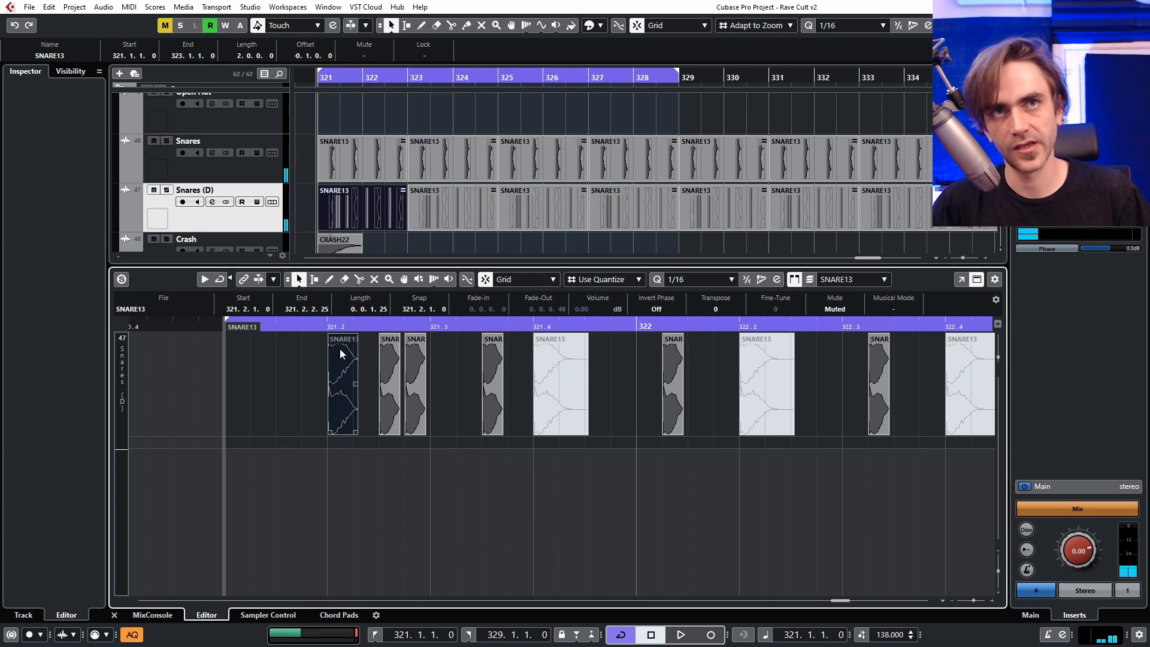
Step: Copy the short snare hit from 322.3.2 to 322.2.4 in the Snares (D) part during playback
scroll(503, 437, "down", 2)
scroll(506, 448, "up", 3)
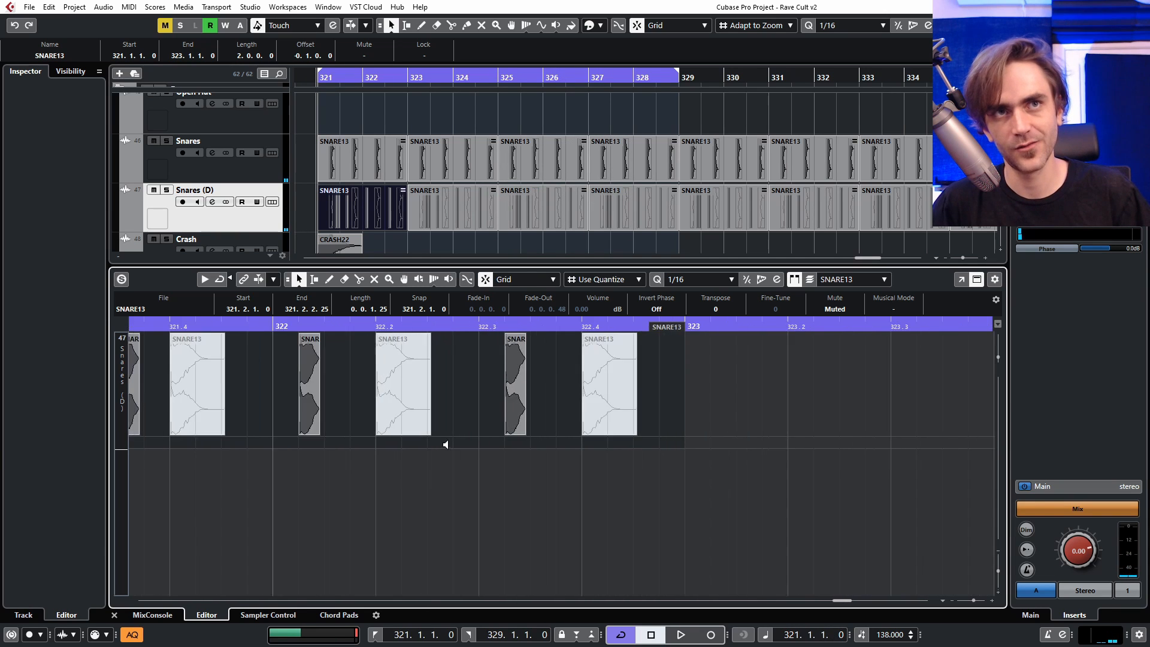
scroll(468, 401, "down", 2)
scroll(345, 182, "up", 3)
left_click_drag(341, 169, 485, 165)
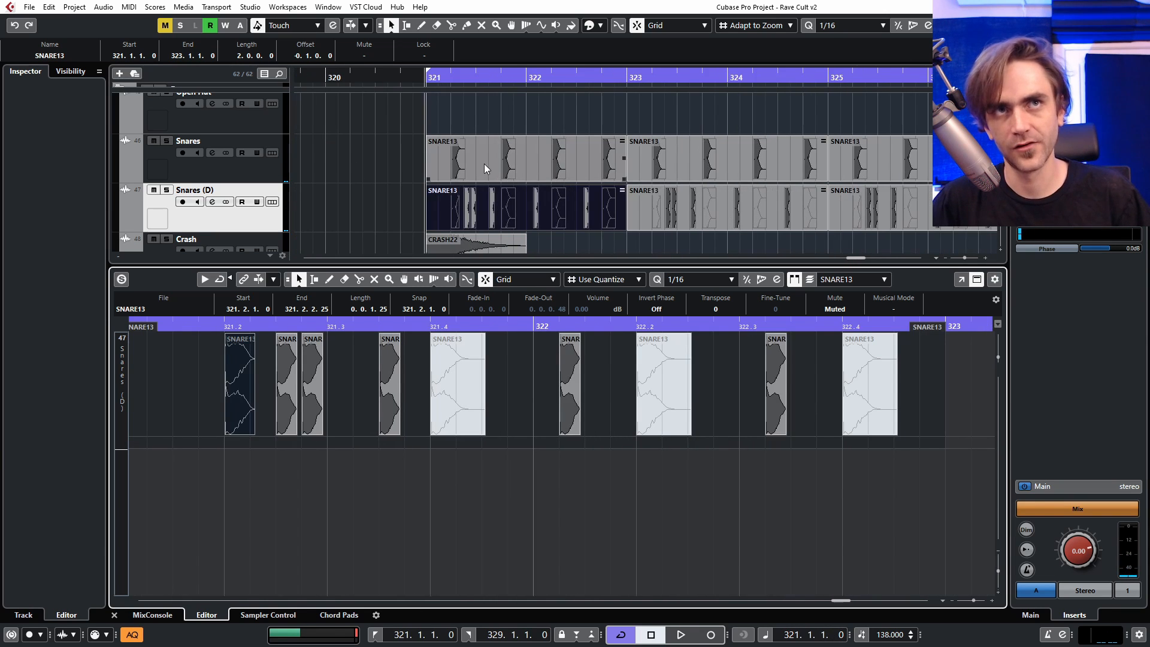
scroll(393, 457, "left", 3)
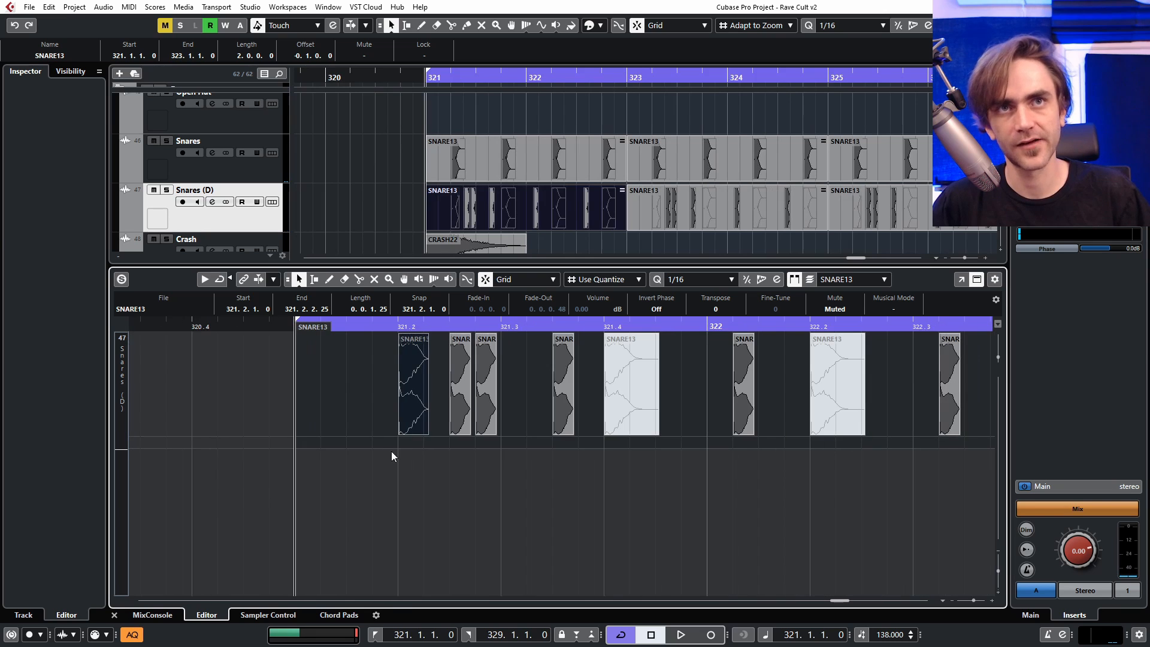
left_click(526, 494)
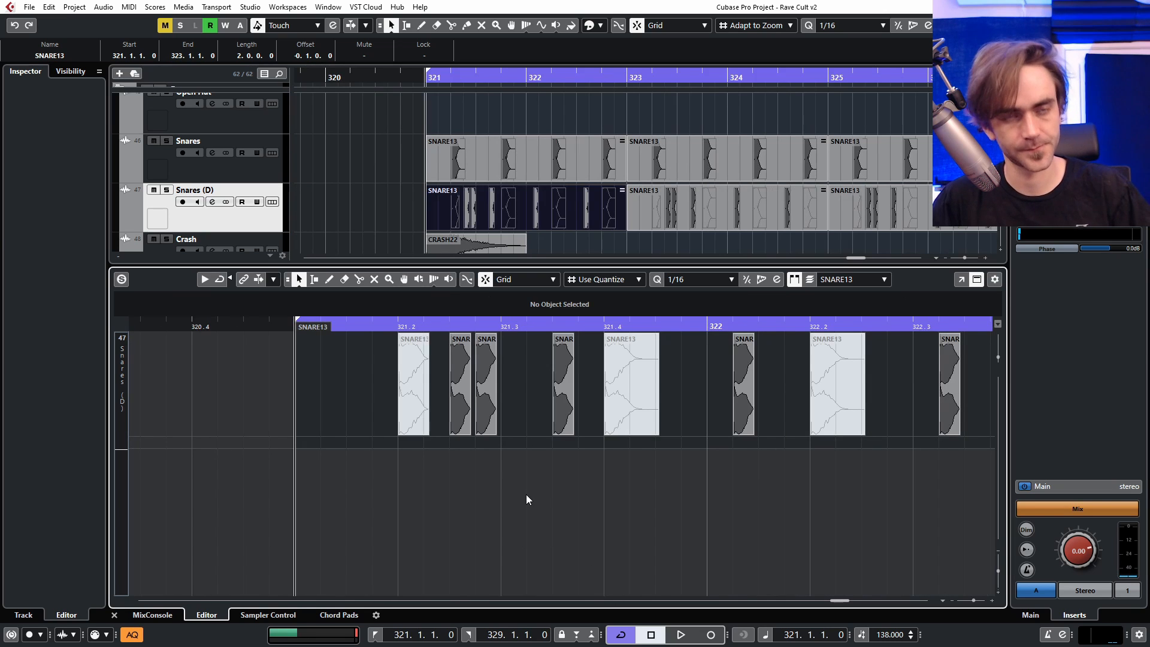
left_click_drag(619, 418, 586, 431)
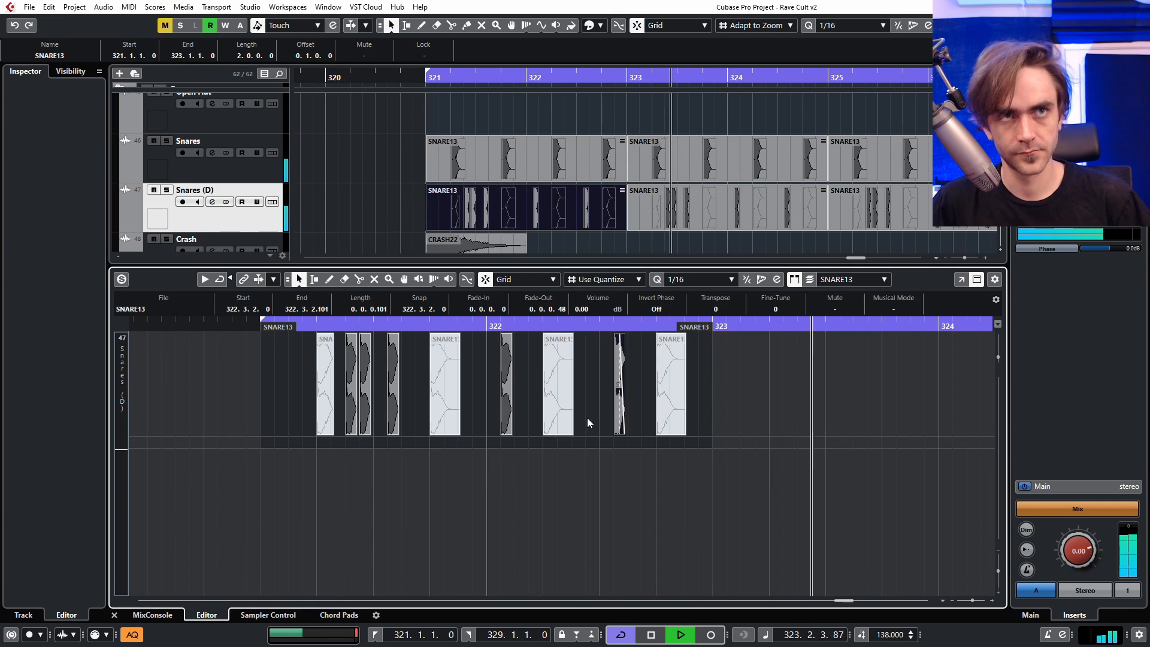
left_click(582, 523)
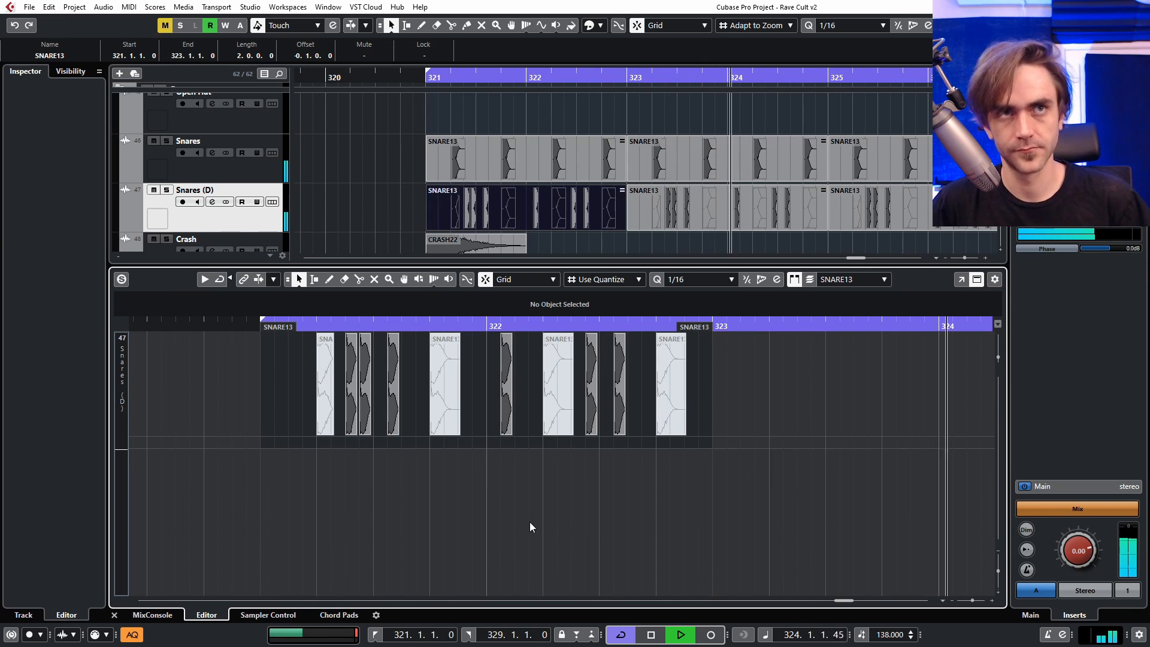
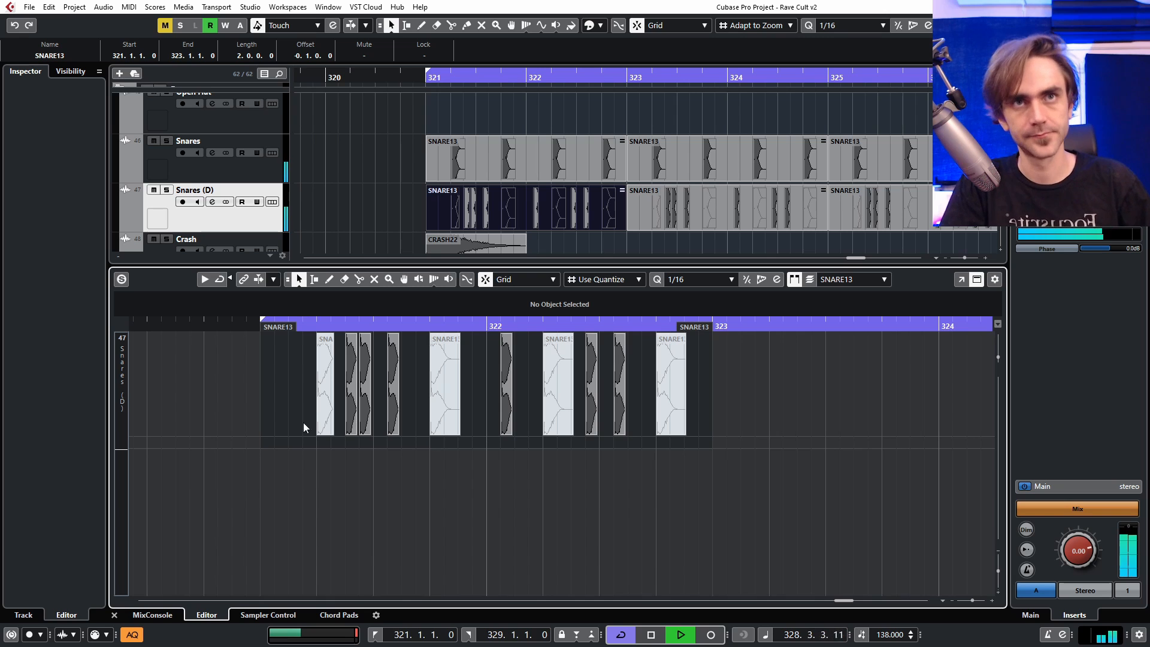
Step: Delete the four muted snare hits at 321.2, 321.4, 322.2 and 322.4 from the Snares (D) part
left_click(323, 411)
key("Delete")
left_click(444, 408)
key("Delete")
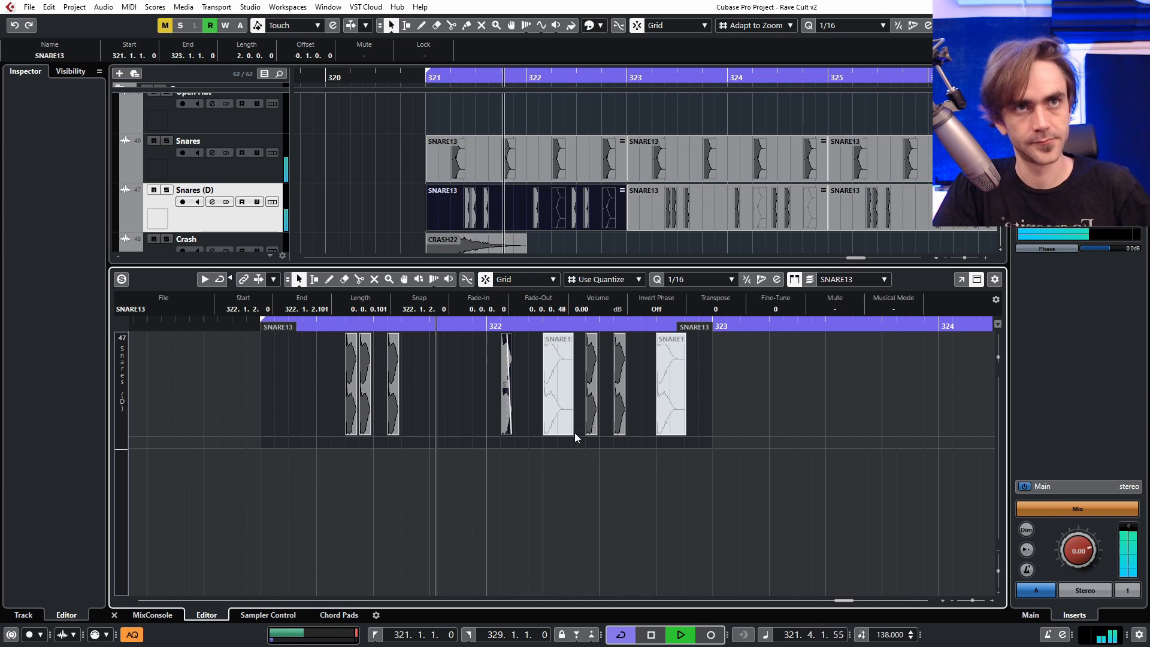
left_click(569, 428)
key("Delete")
left_click(671, 413)
key("Delete")
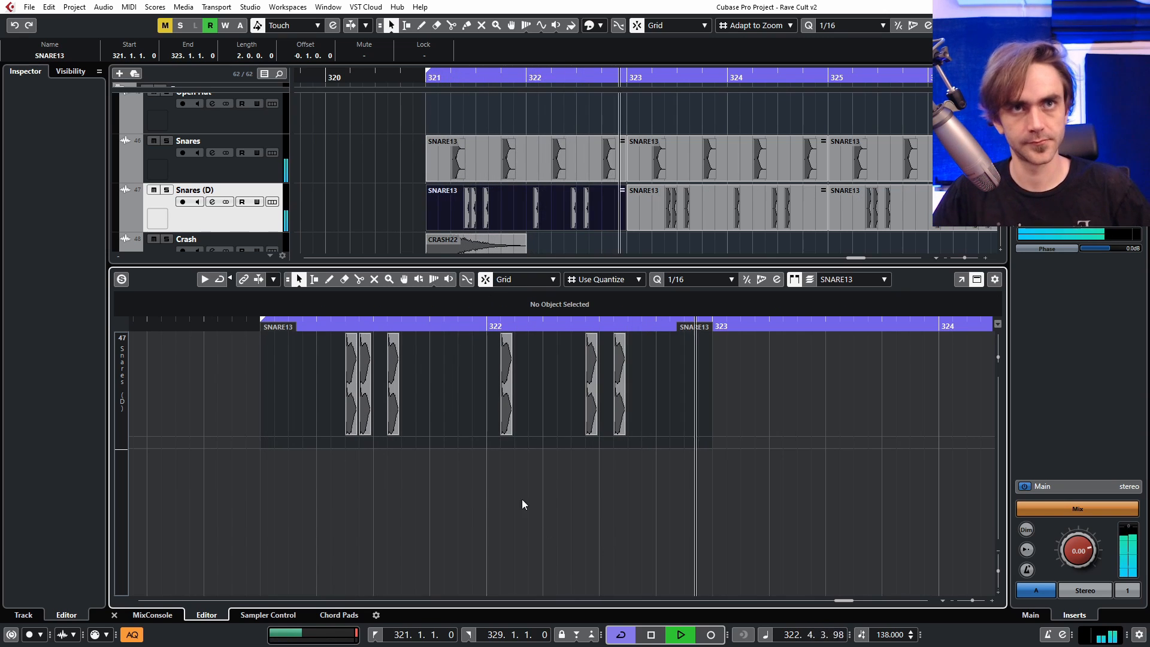
Step: Undo the last deletion and copy the muted snare hit from 322.4 to 321.1.3, trimming the copy's end to 321.2.1
key("ctrl+z")
left_click_drag(666, 430, 311, 379)
scroll(309, 441, "up", 4)
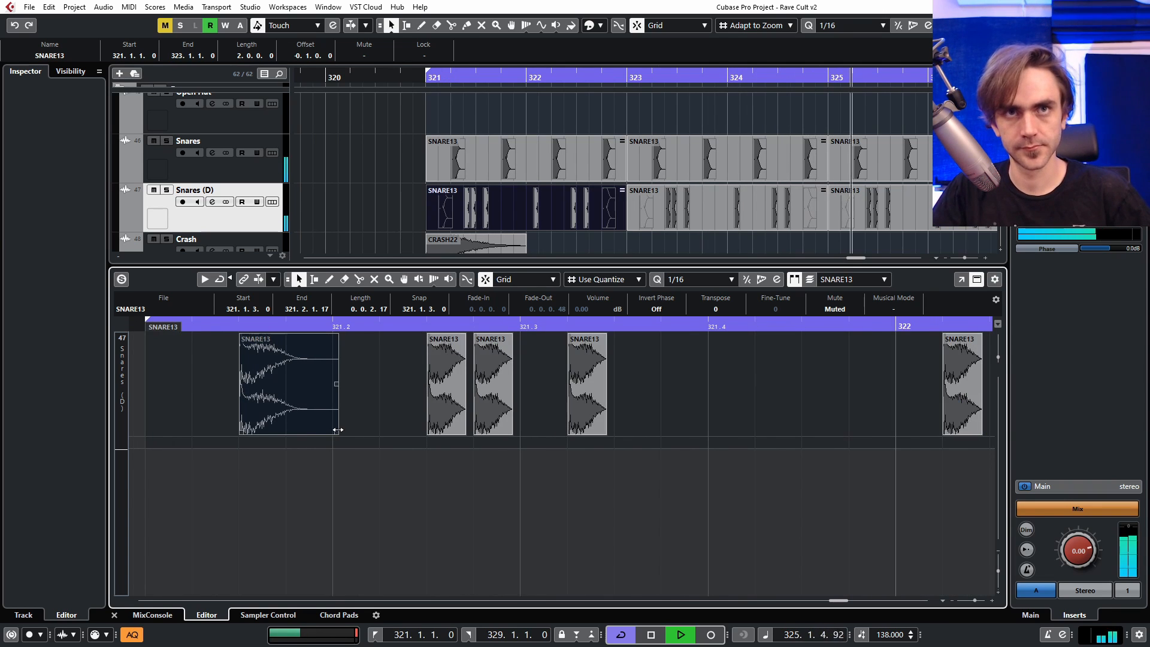
Step: Reverse the audio of the muted snare hit at 321.1.3, then stop playback
right_click(269, 415)
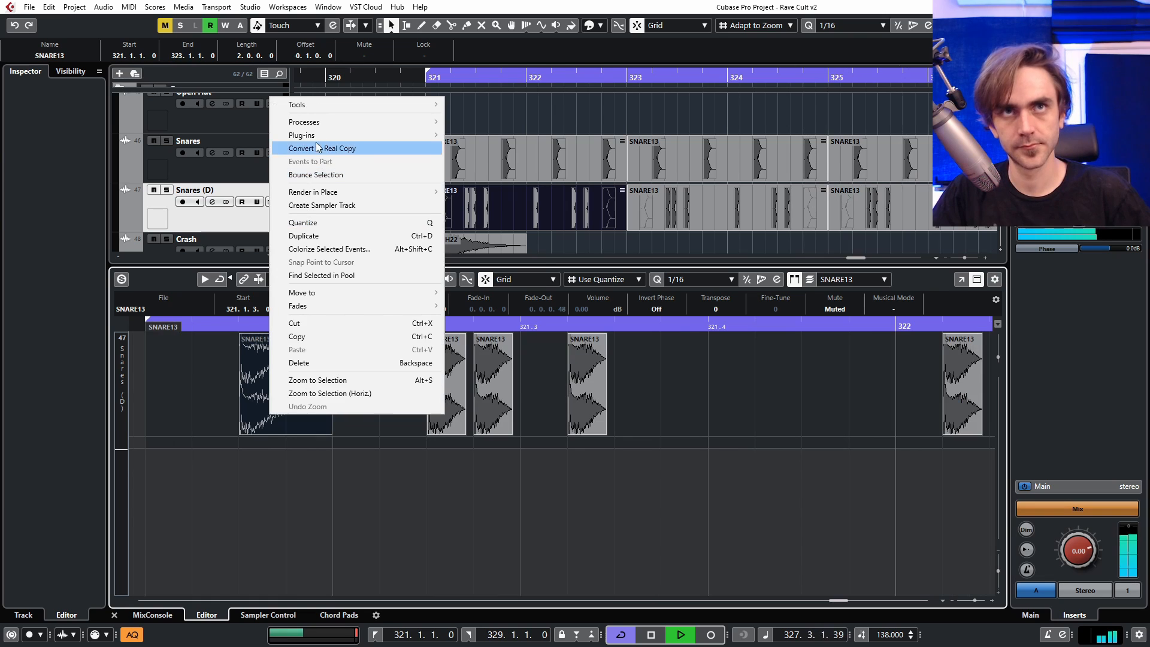
mouse_move(310, 124)
left_click(474, 240)
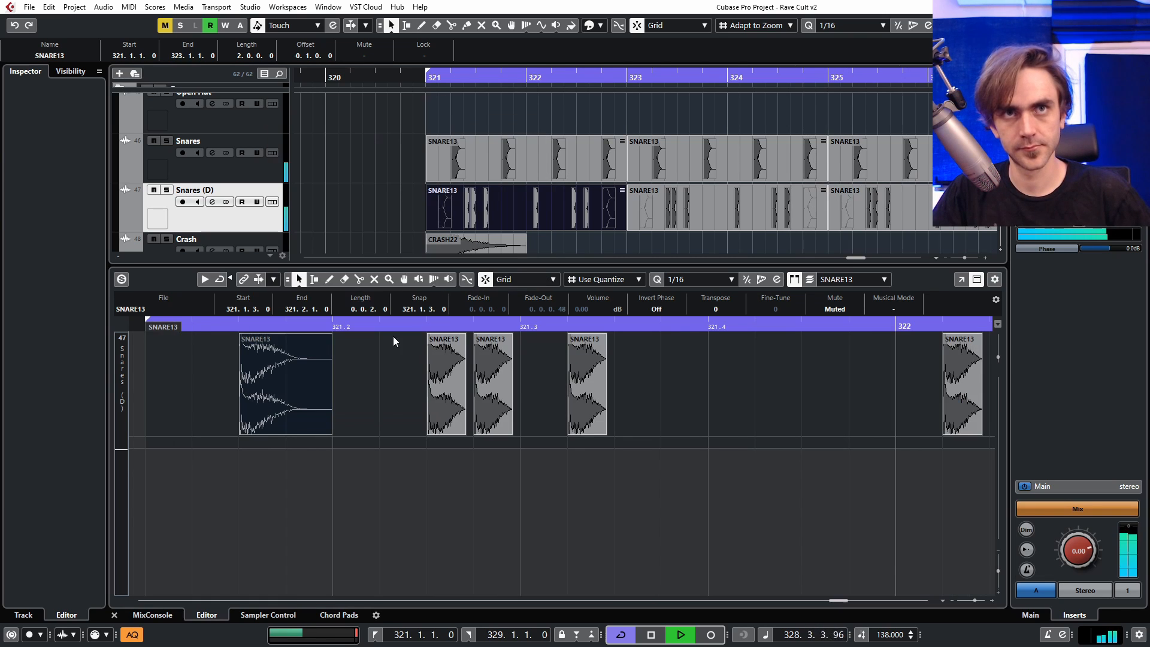
left_click(393, 553)
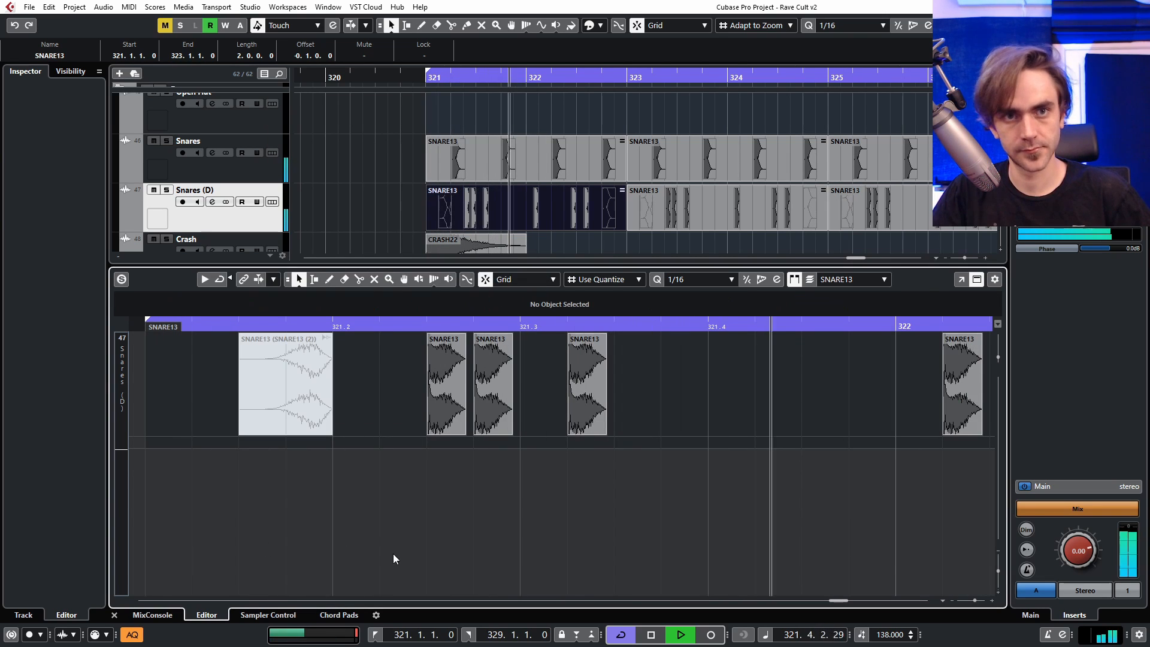
key("space")
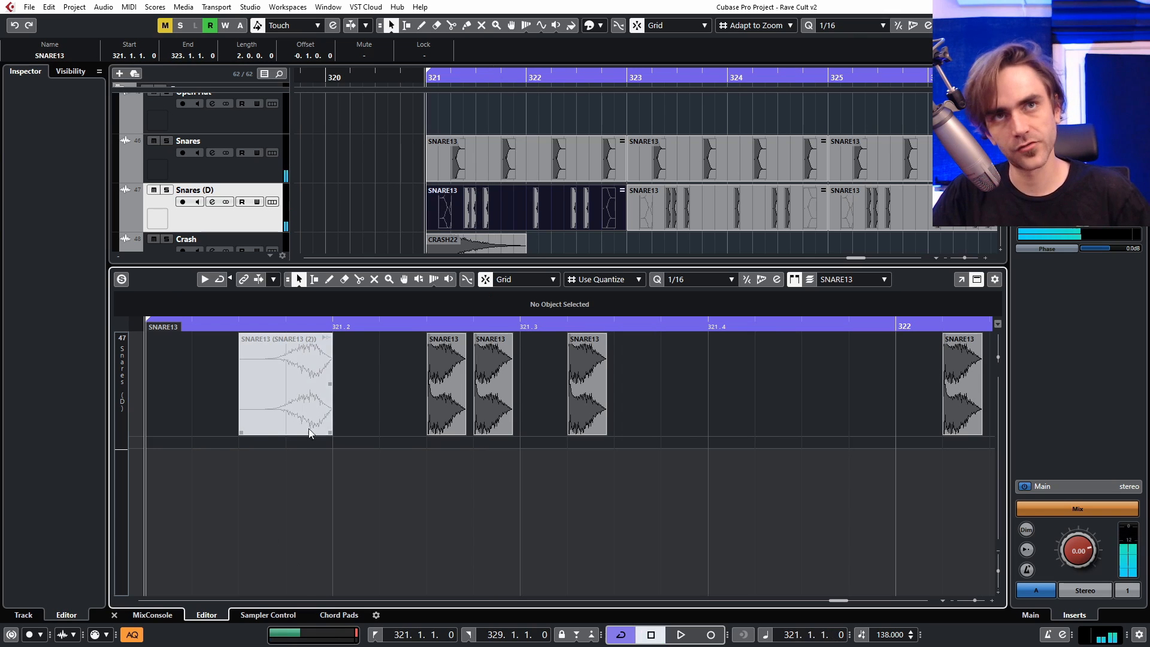
Step: Unmute the reversed snare hit at 321.1.3 and remove its fade-out
left_click(310, 354)
key("7")
key("1")
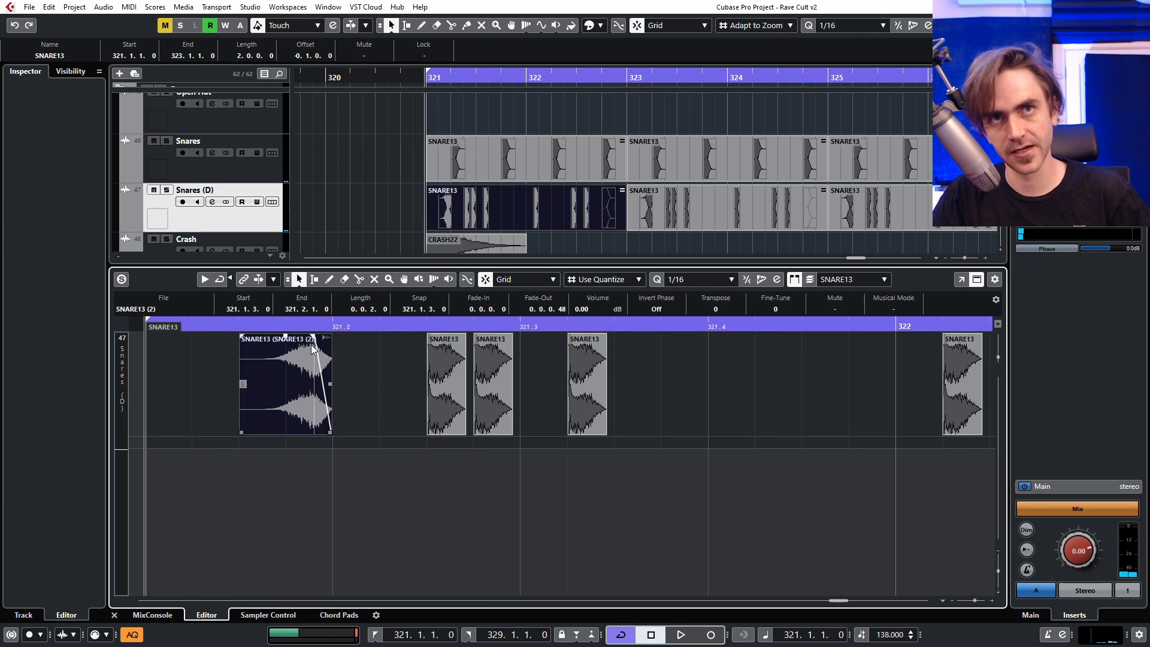
left_click_drag(313, 337, 336, 366)
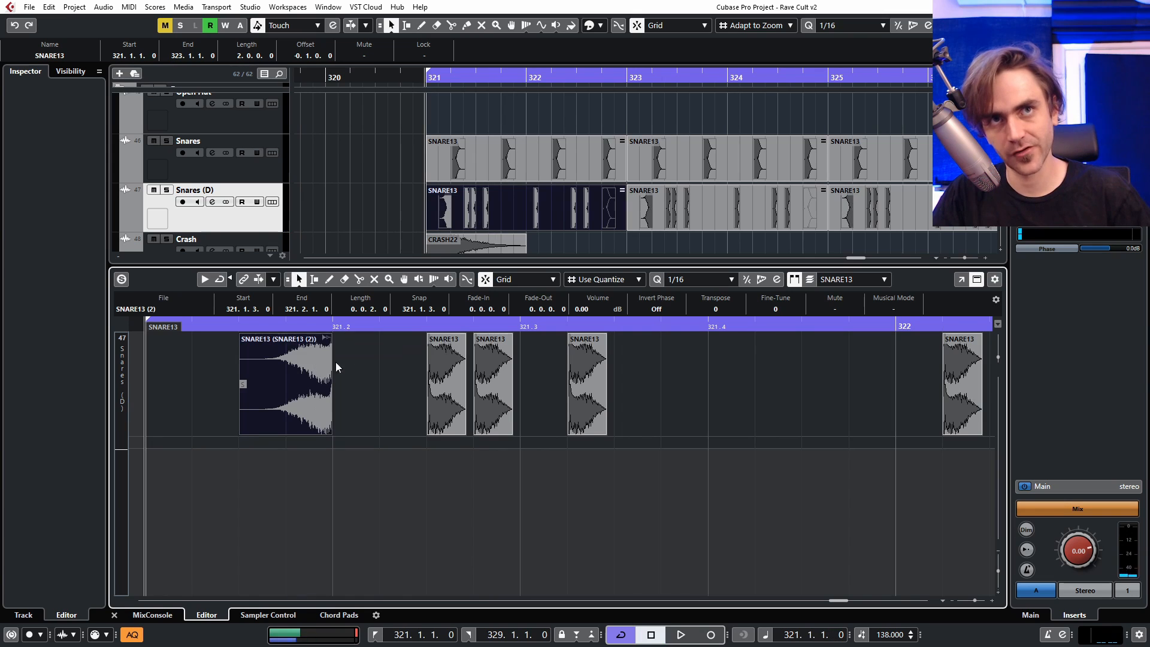
Step: Shift the reversed snare hit to 321.1.3.4, ending exactly at 321.2.1, with a 0.0.0.2 fade-out
scroll(338, 413, "up", 6)
left_click(220, 412, "ctrl")
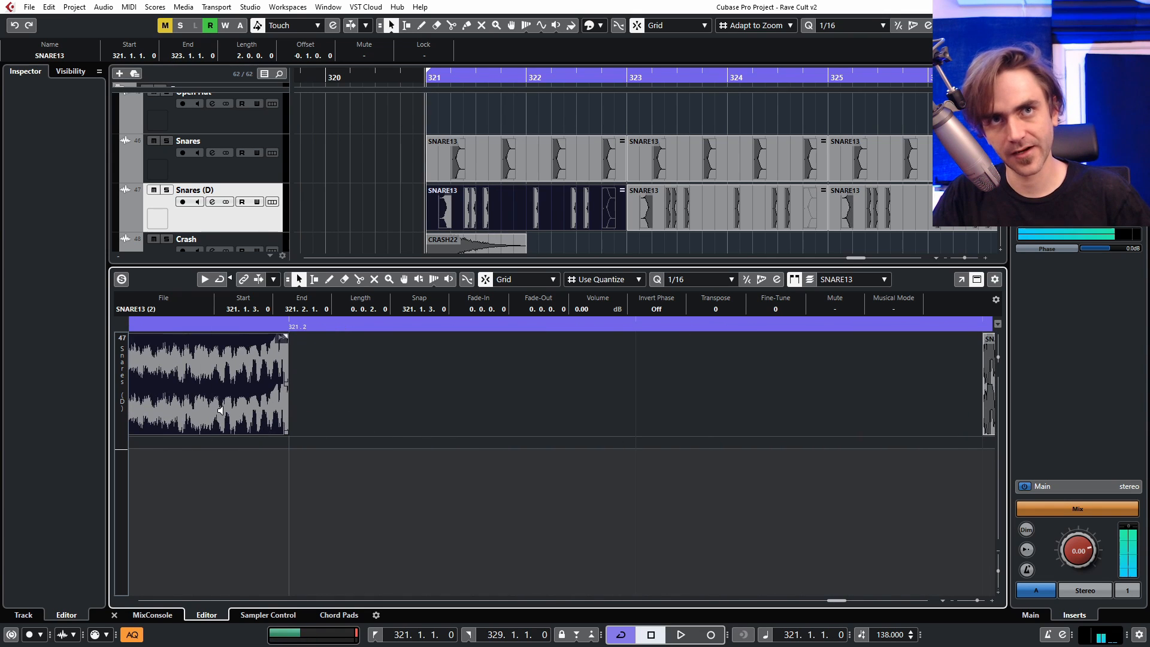
left_click_drag(220, 390, 233, 383)
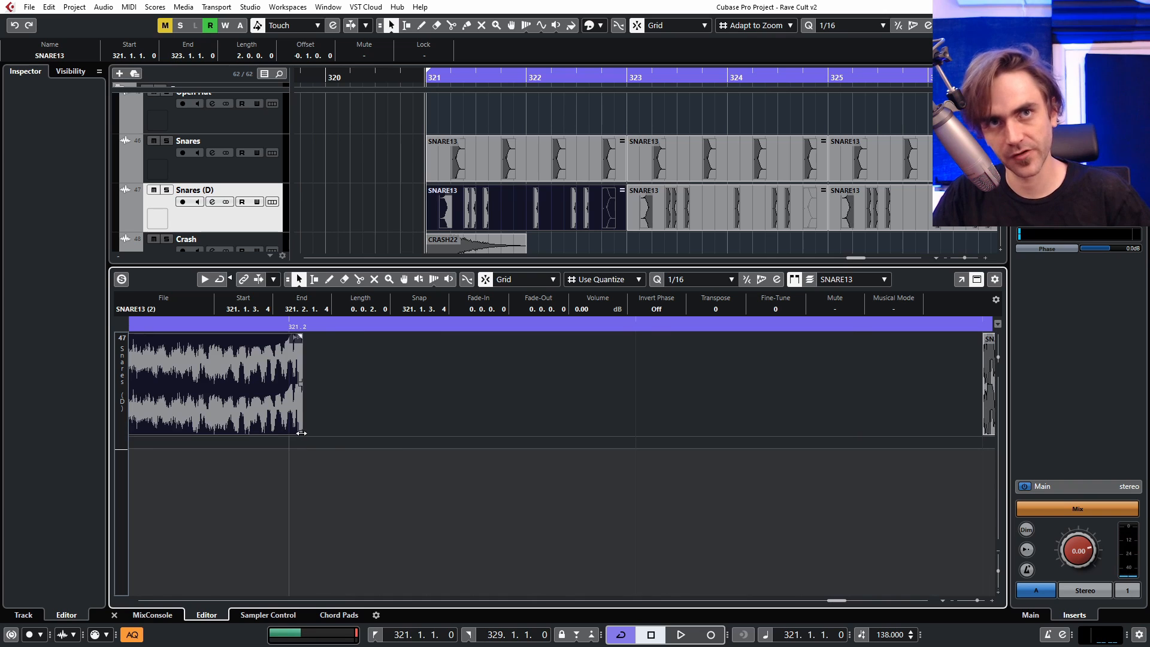
left_click_drag(300, 429, 288, 428)
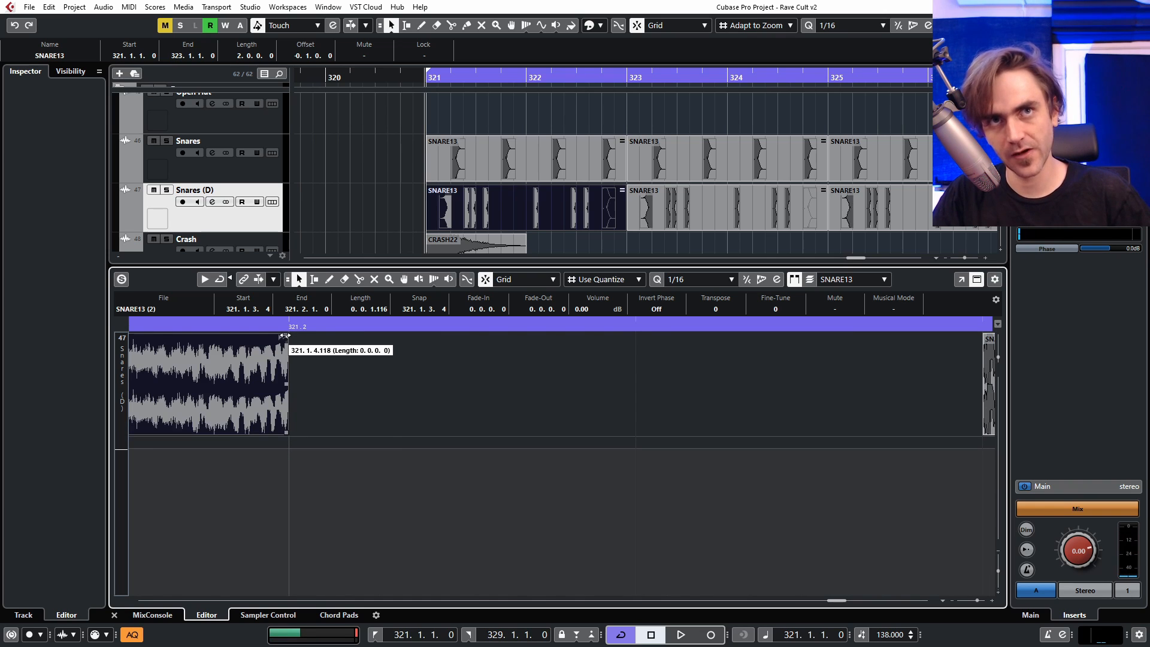
left_click_drag(284, 336, 282, 339)
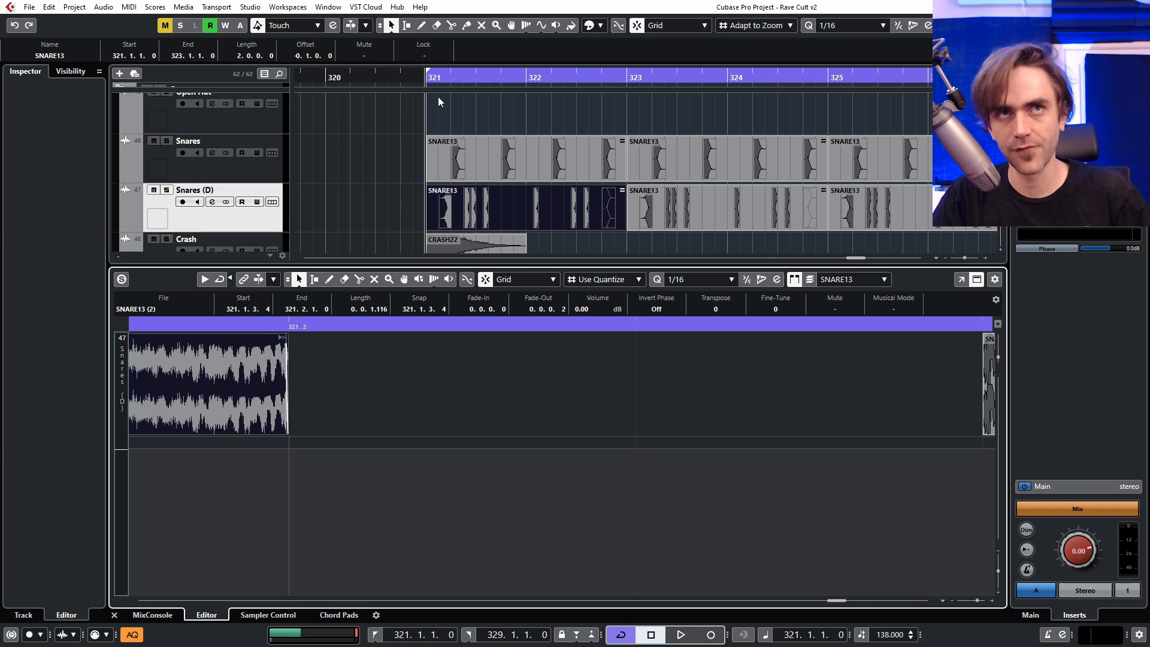
Step: Set the editor's grid type to Adapt to Zoom and trim the reversed snare hit's start to 321.1.3.30
scroll(451, 444, "down", 5)
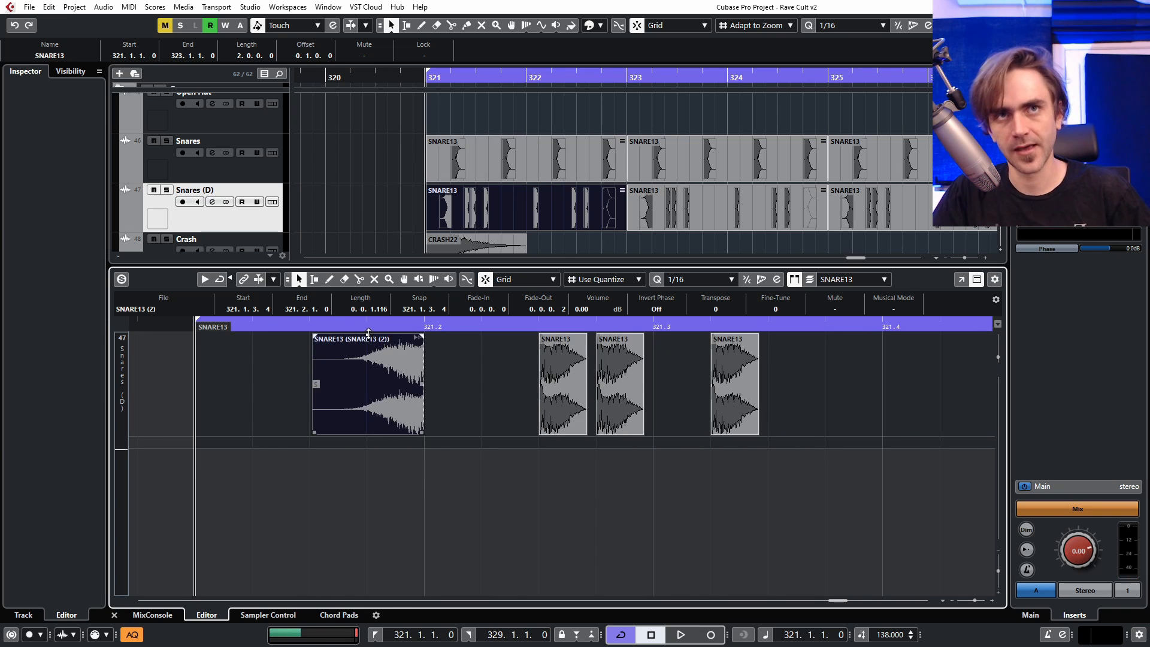
left_click_drag(370, 340, 369, 350)
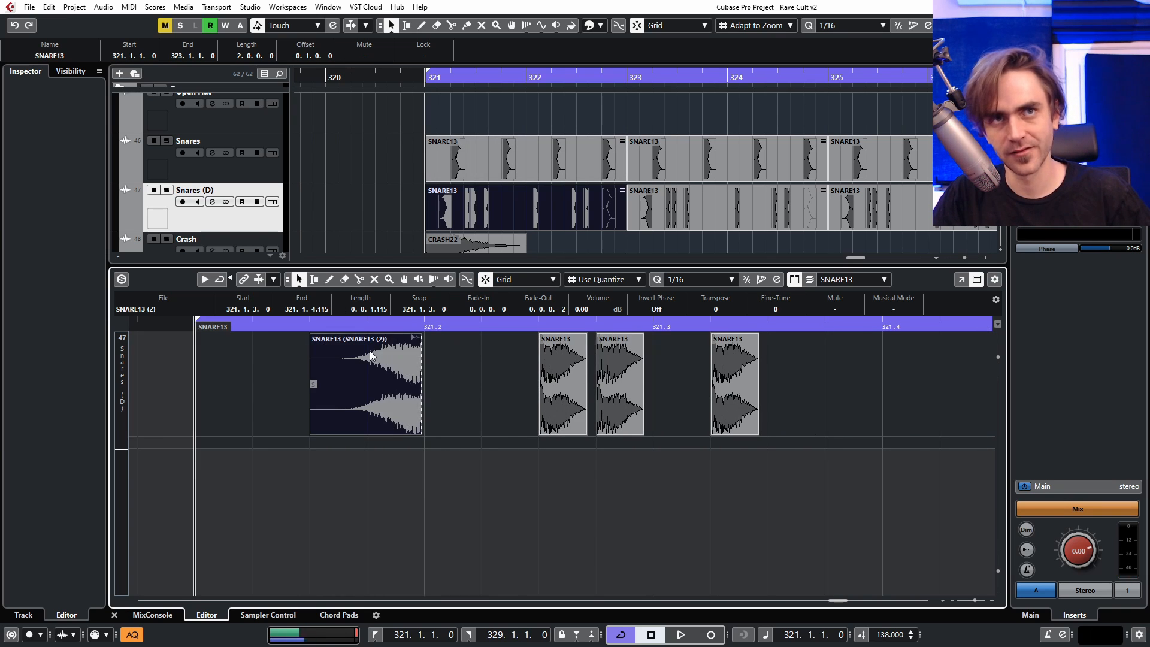
mouse_move(315, 431)
left_mouse_down()
mouse_move(339, 429)
mouse_move(322, 431)
left_mouse_up()
left_click(601, 279)
left_click(598, 335)
Step: Set the reversed snare hit to a volume of -3.70 dB with a 0.0.0.83 fade-in, and play the loop
scroll(363, 425, "up", 1)
left_click_drag(317, 336, 387, 367)
scroll(391, 425, "down", 2)
scroll(389, 337, "up", 3)
scroll(470, 377, "down", 6)
key("space")
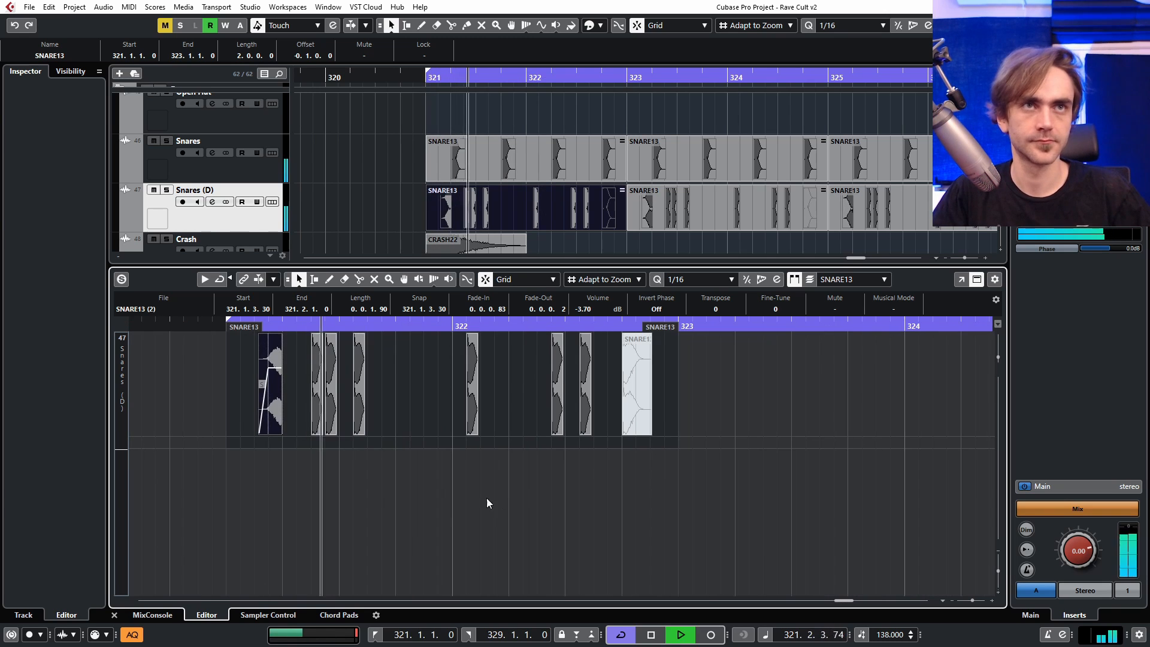
Step: Turn the hit at 321.2.3 into two back-to-back hits about 0.0.0.60 long at -8.22 dB, and replay the loop
scroll(315, 455, "up", 3)
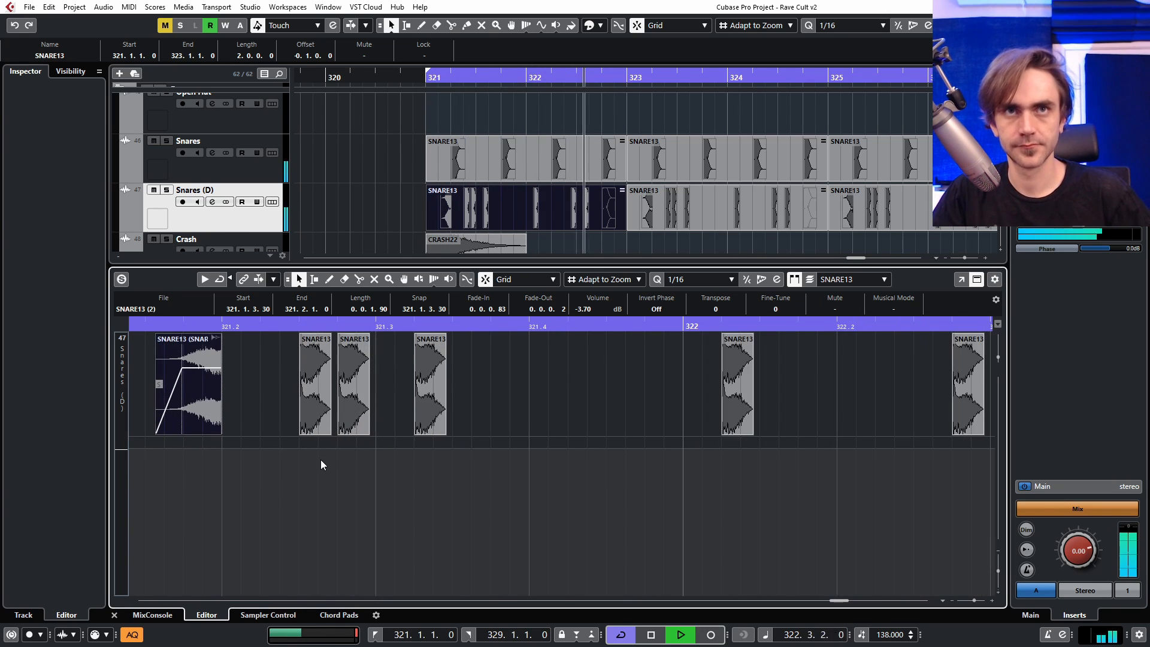
scroll(323, 459, "left", 1)
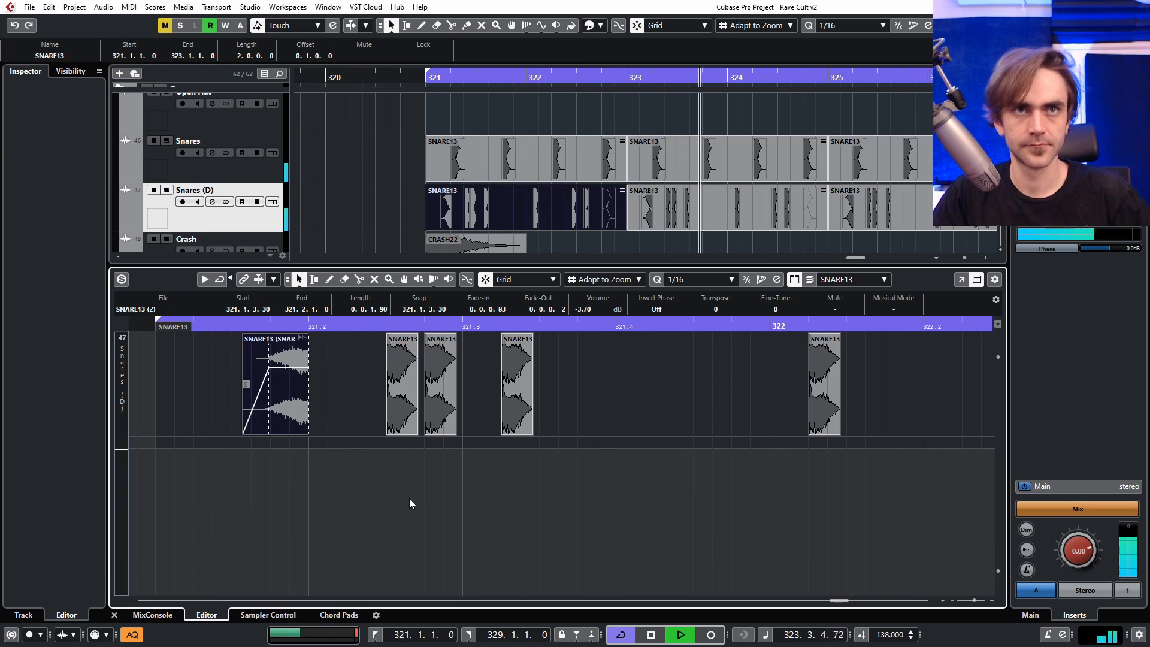
scroll(408, 498, "up", 3)
left_click_drag(400, 492, 426, 397)
key("ctrl+d")
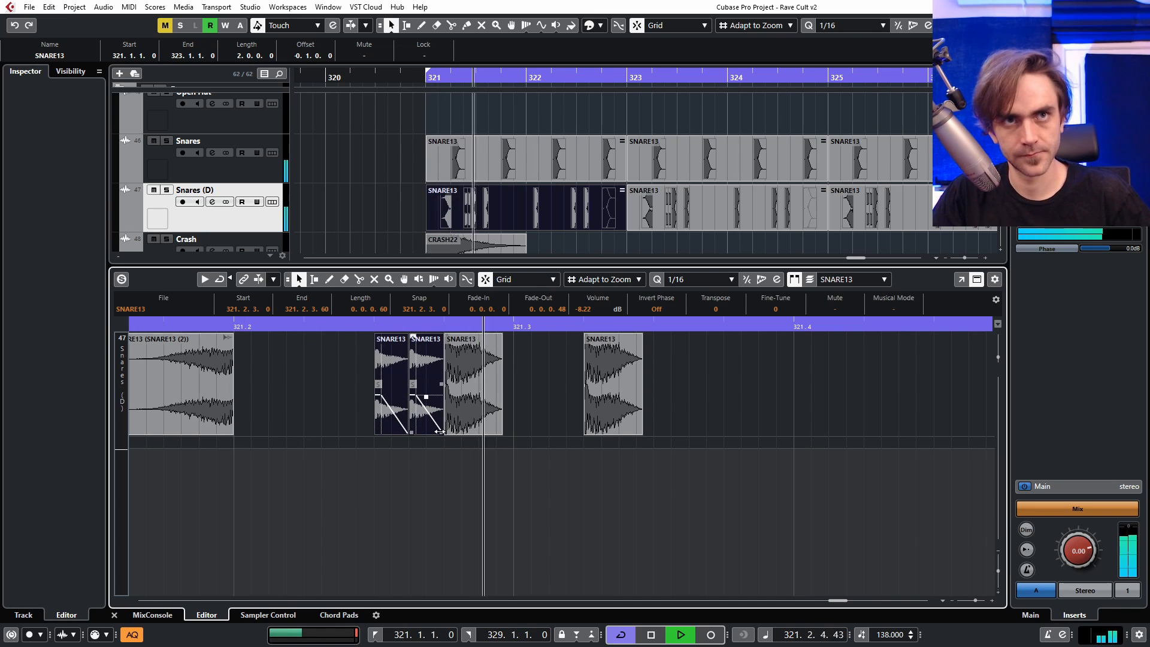
key("space")
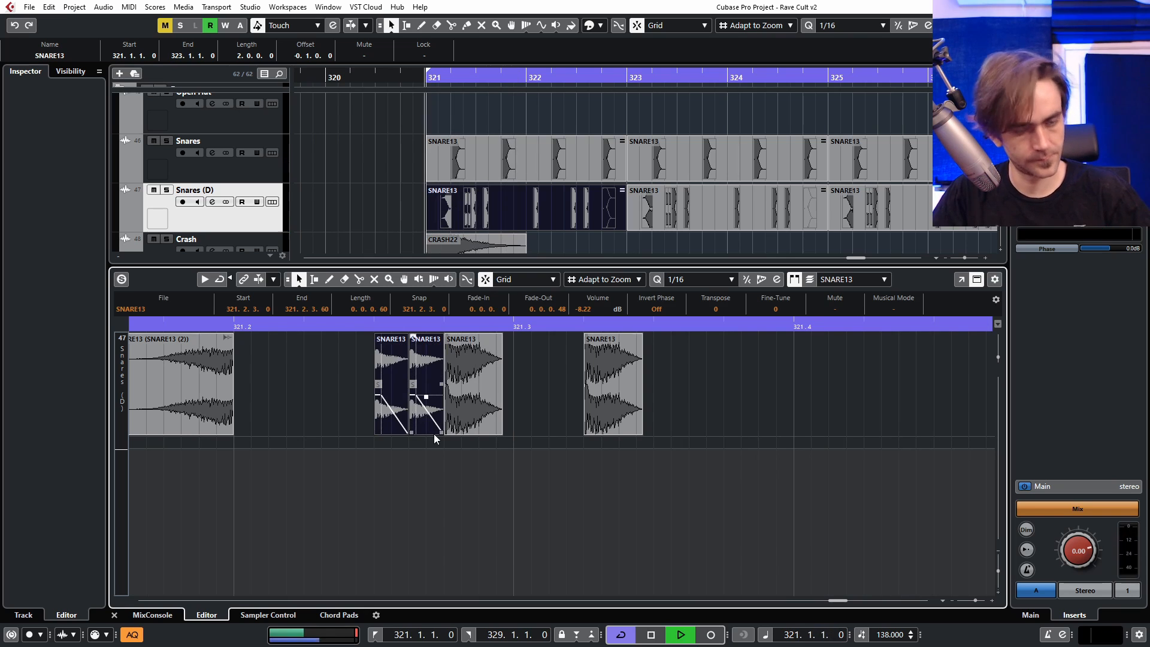
key("space")
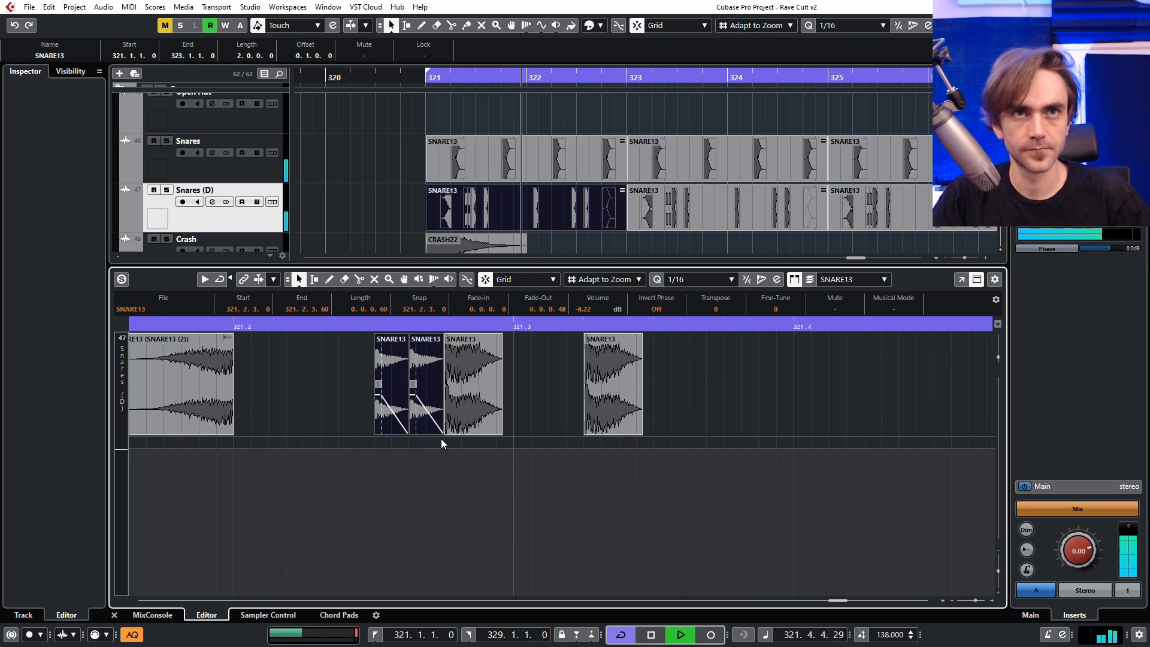
left_click(378, 536)
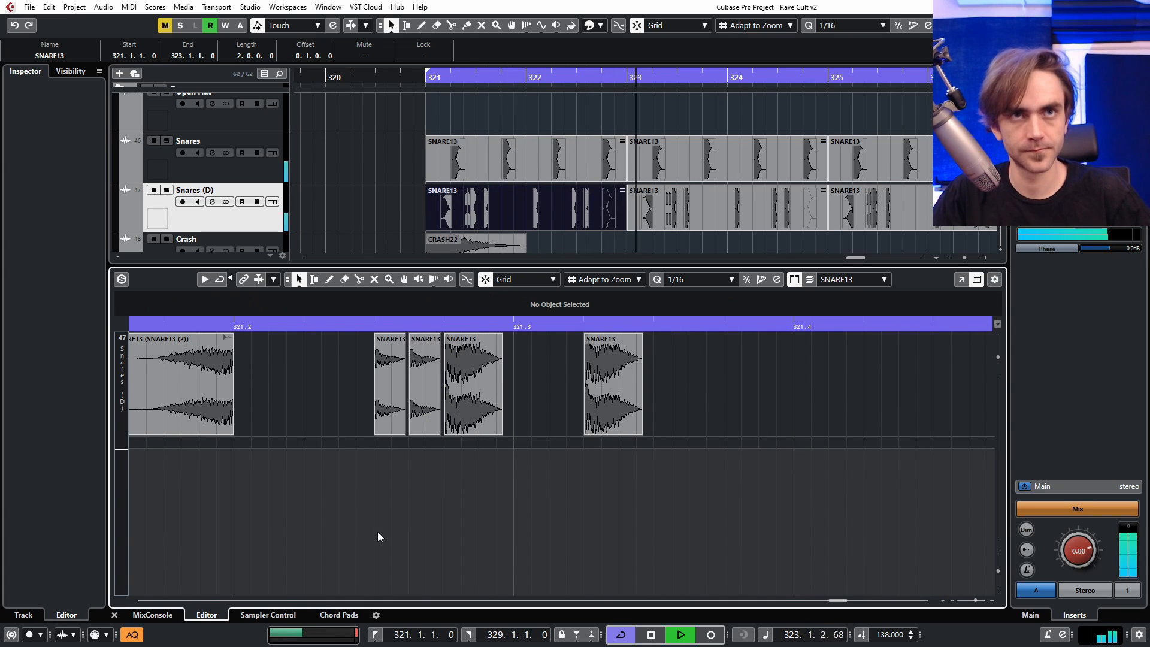
Step: Review the whole edited Snares (D) pattern from bar 321 to 323 in the playing loop, then stop playback
scroll(443, 560, "down", 5)
scroll(491, 548, "right", 2)
scroll(487, 533, "down", 4)
scroll(475, 530, "up", 3)
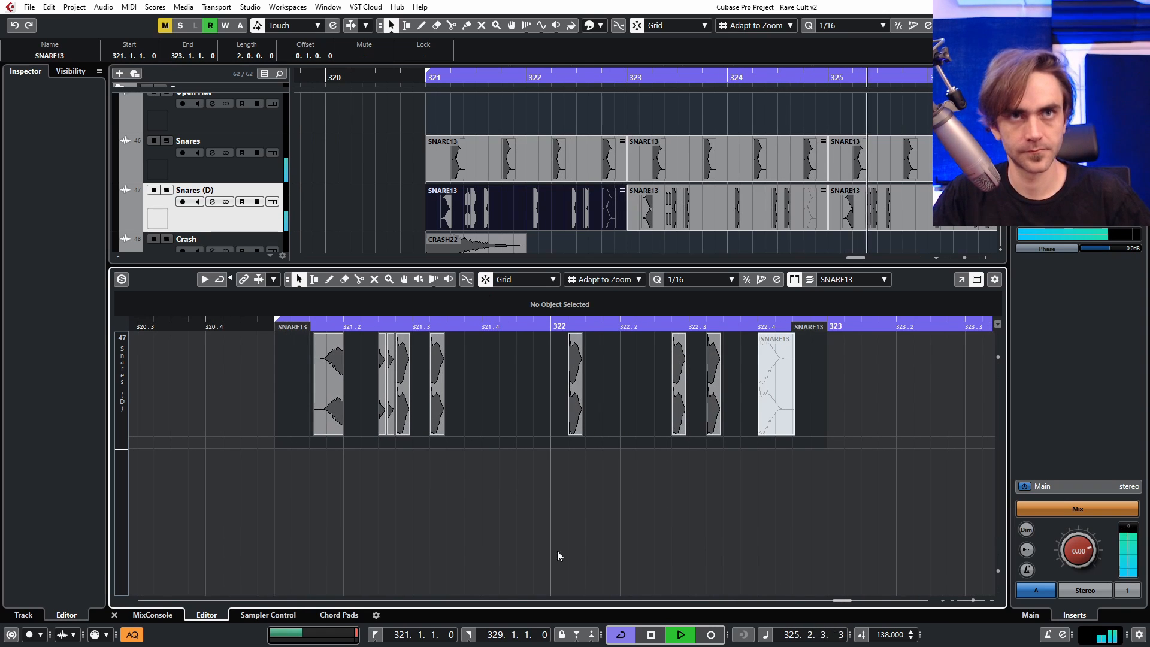
left_click(406, 426)
key("space")
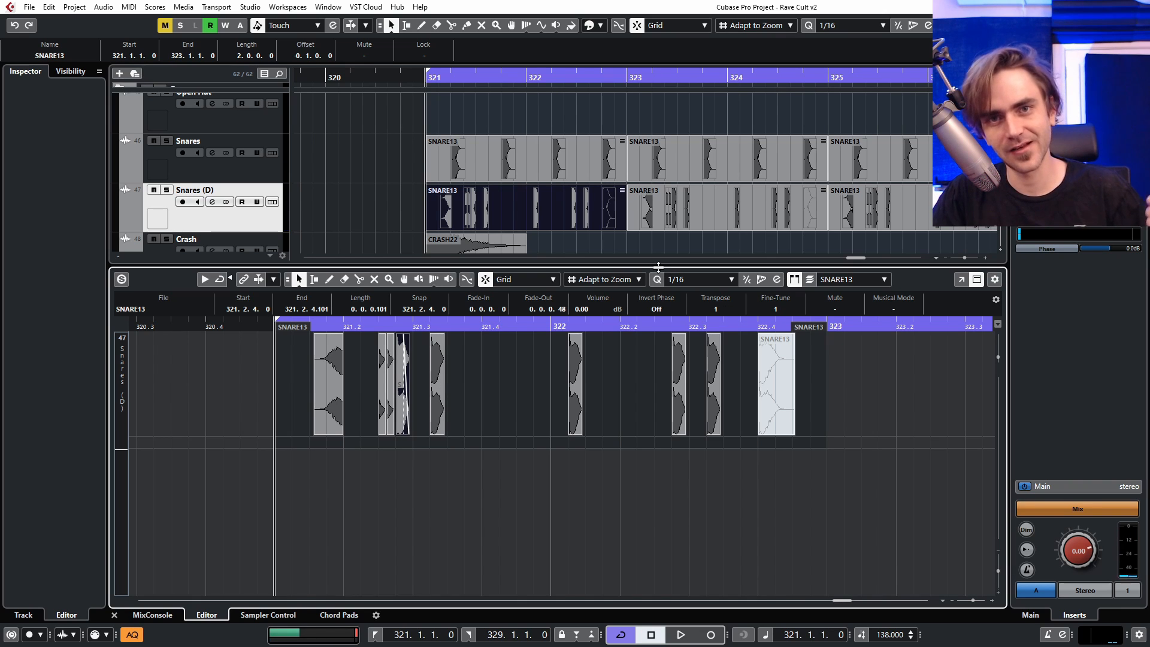
left_click(455, 475)
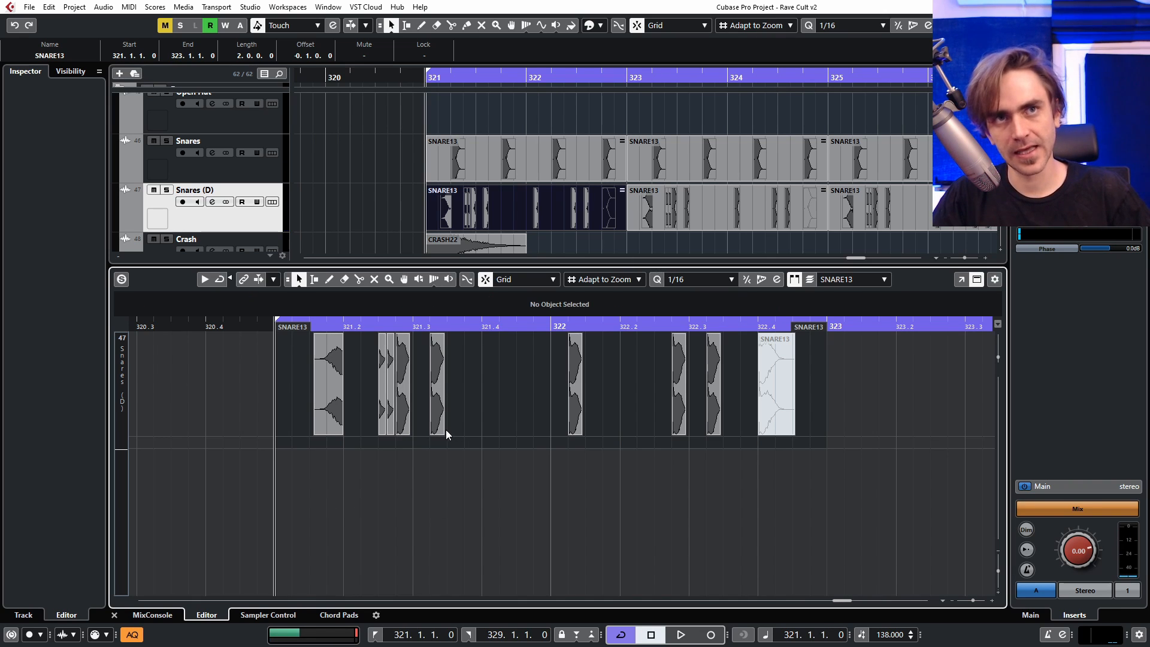
Step: Lengthen the snare hit at 321.3.2 to 0.0.1.27 and play the loop
left_click_drag(444, 431, 450, 430)
scroll(419, 440, "up", 10)
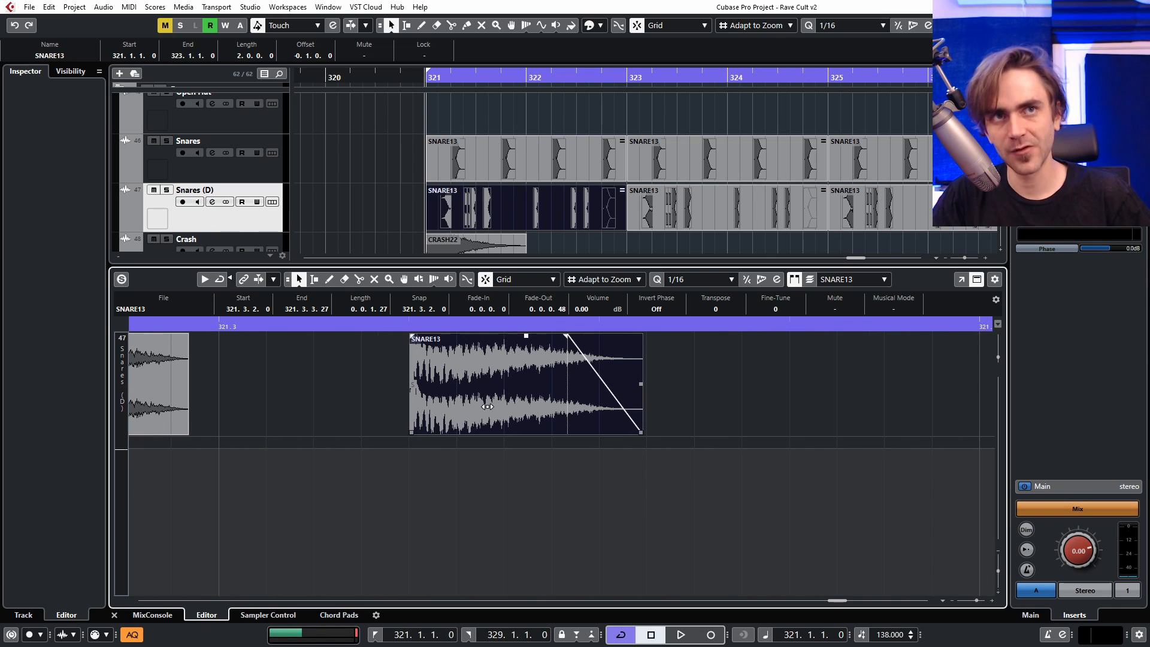
scroll(491, 408, "down", 4)
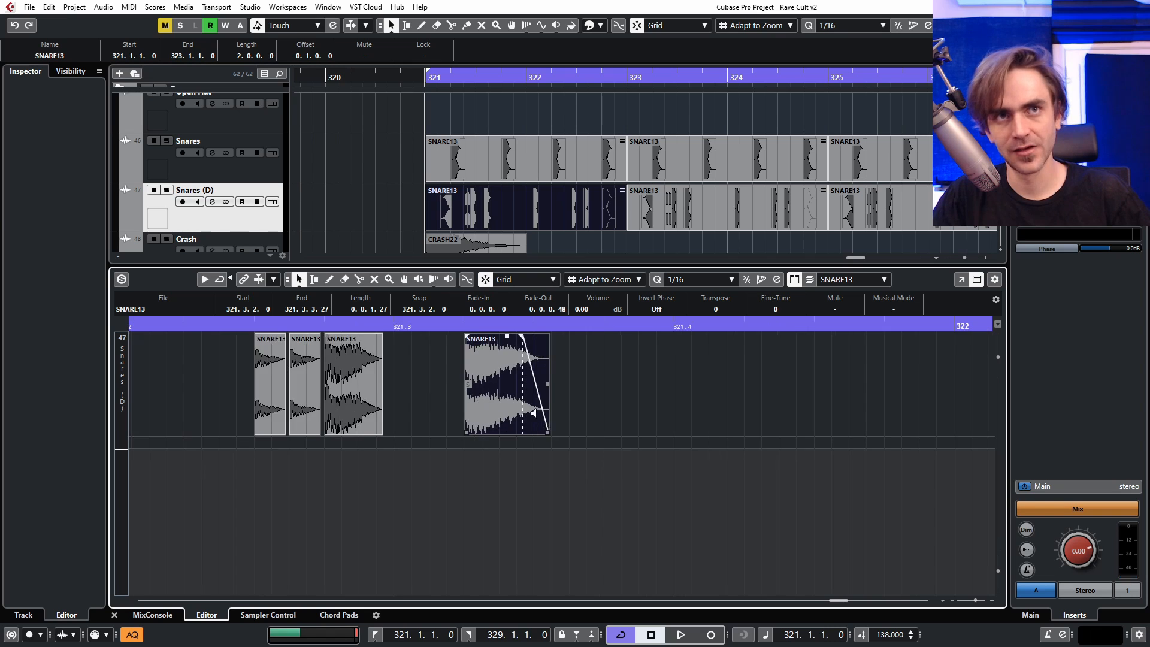
scroll(572, 455, "down", 3)
scroll(534, 421, "up", 3)
left_click(416, 405)
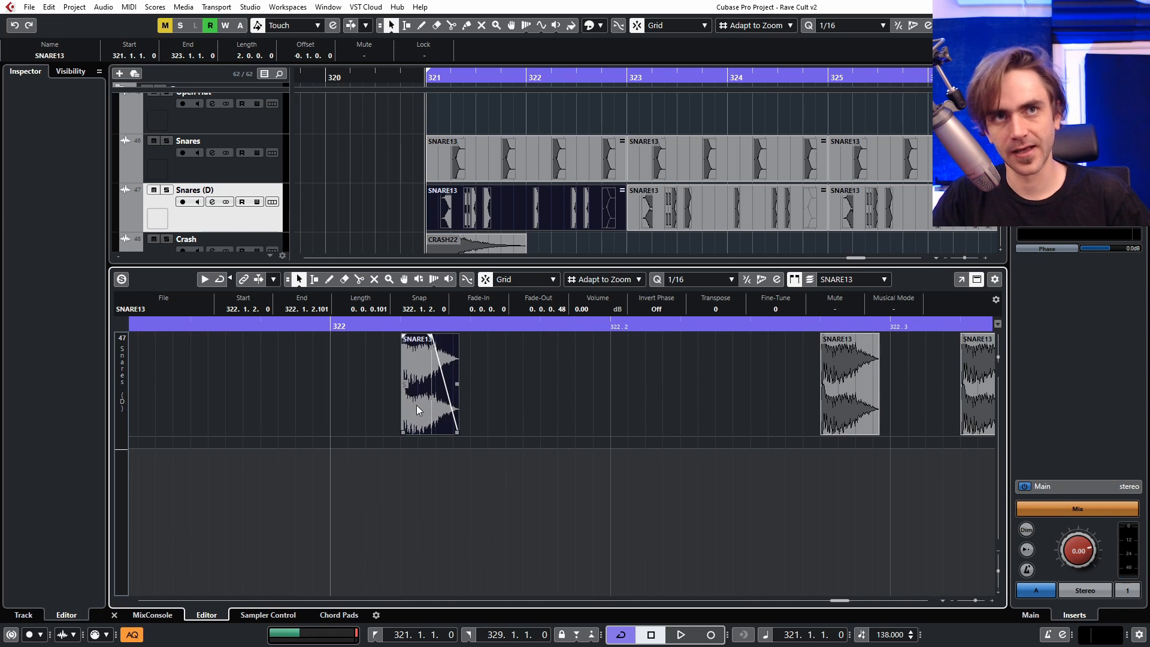
scroll(710, 476, "down", 4)
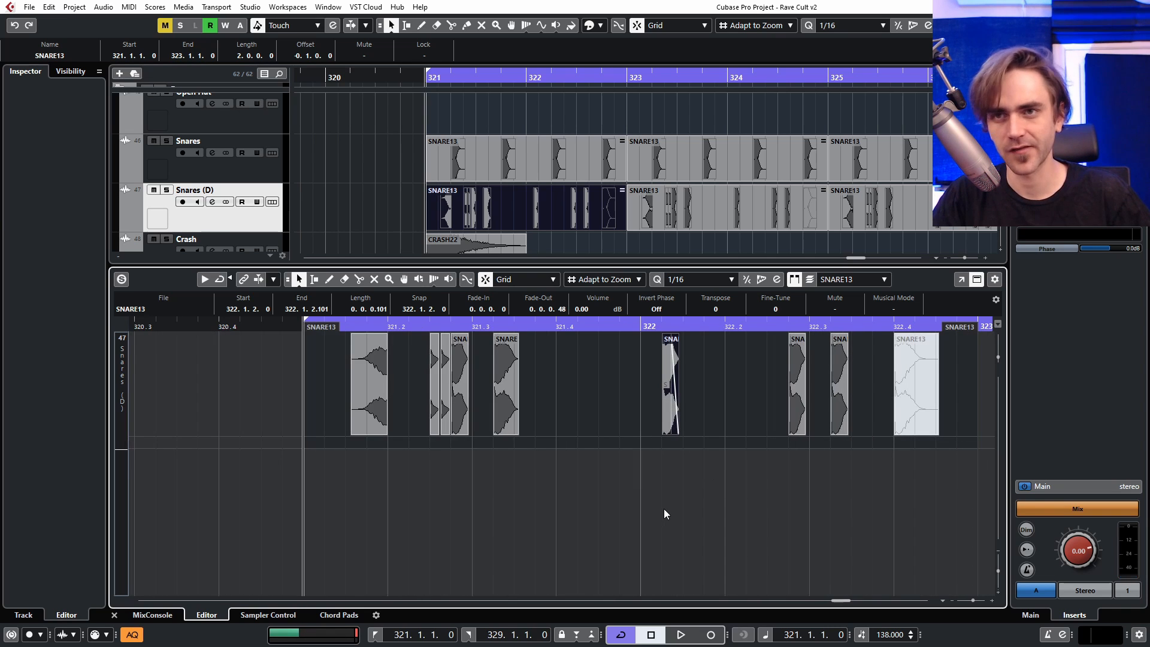
left_click(666, 481)
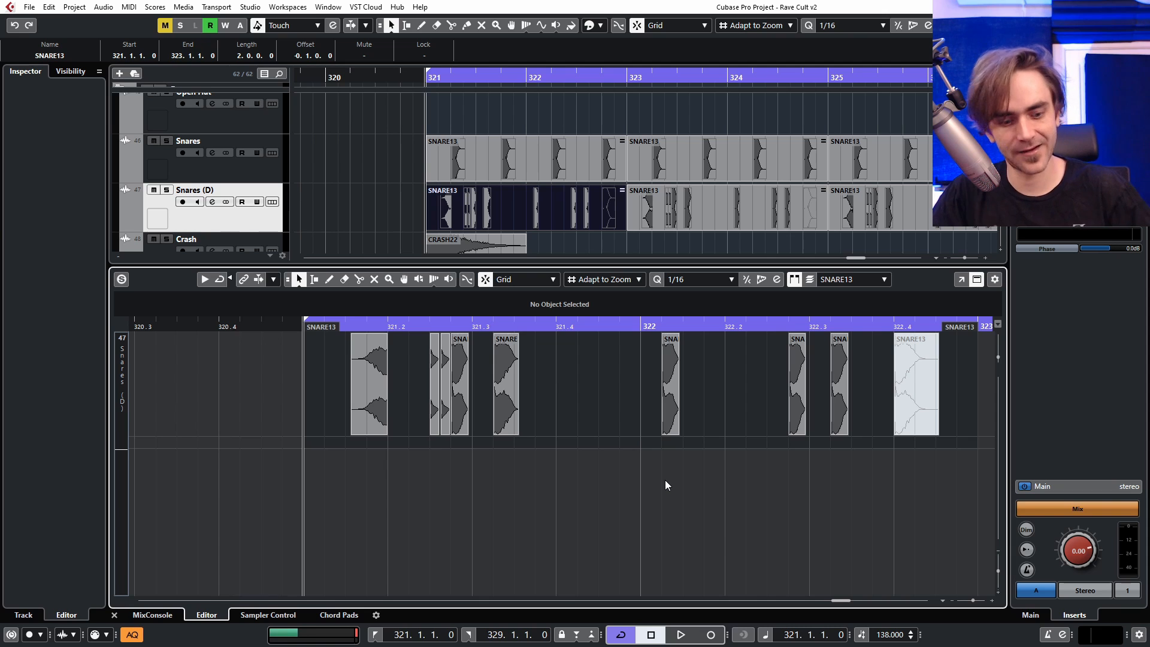
key("space")
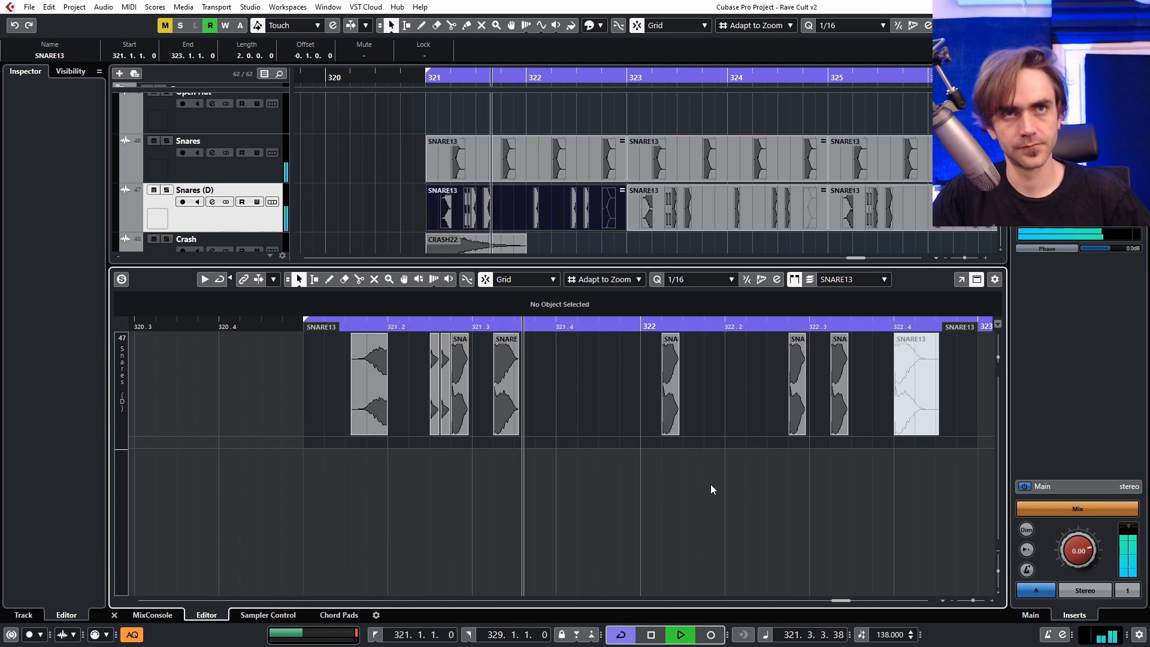
Step: Set the hit at 322.1.2 to transpose 3 with a 0.0.0.7 fade-in while the loop plays from bar 321
scroll(505, 488, "right", 1)
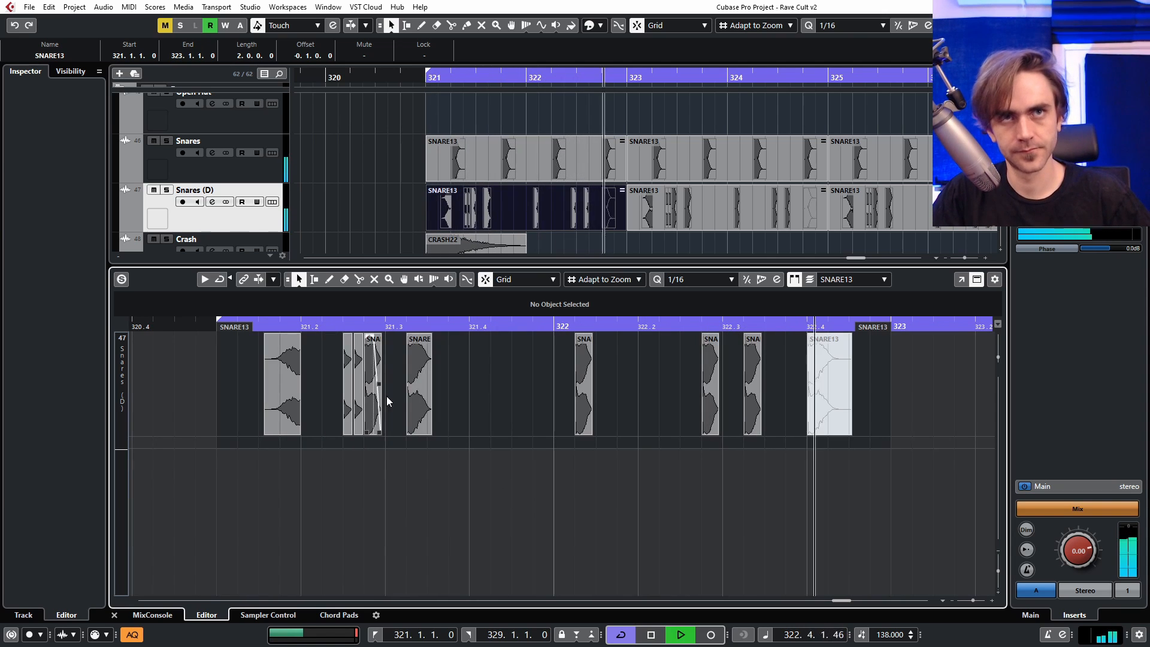
left_click(584, 383)
key("space")
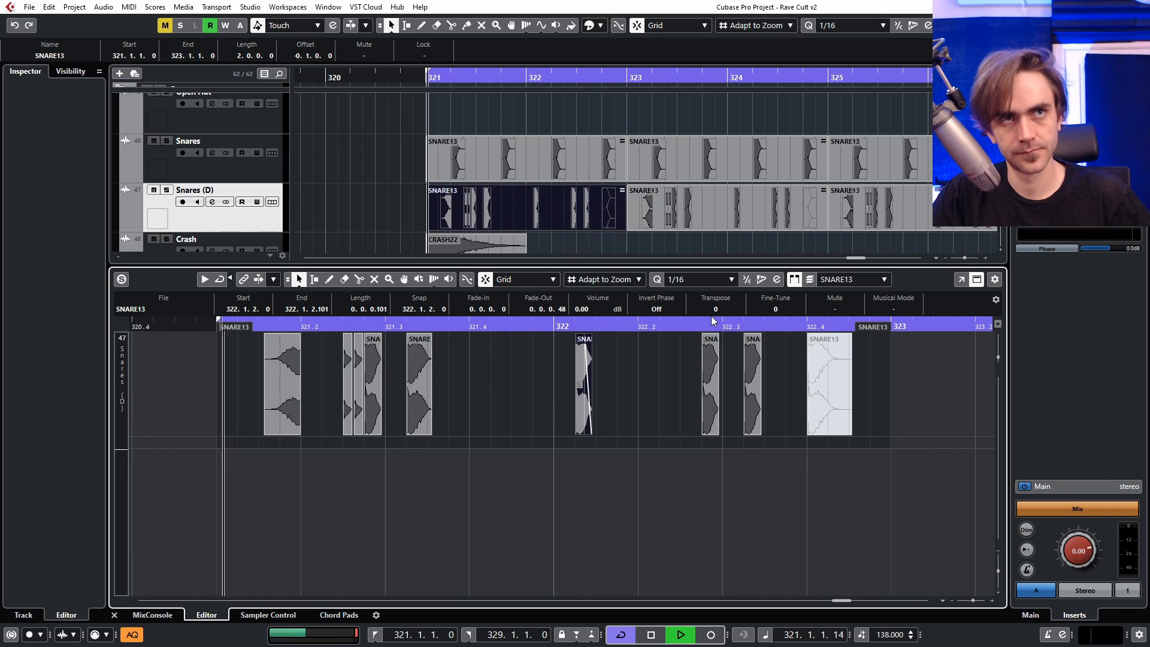
scroll(715, 309, "up", 3)
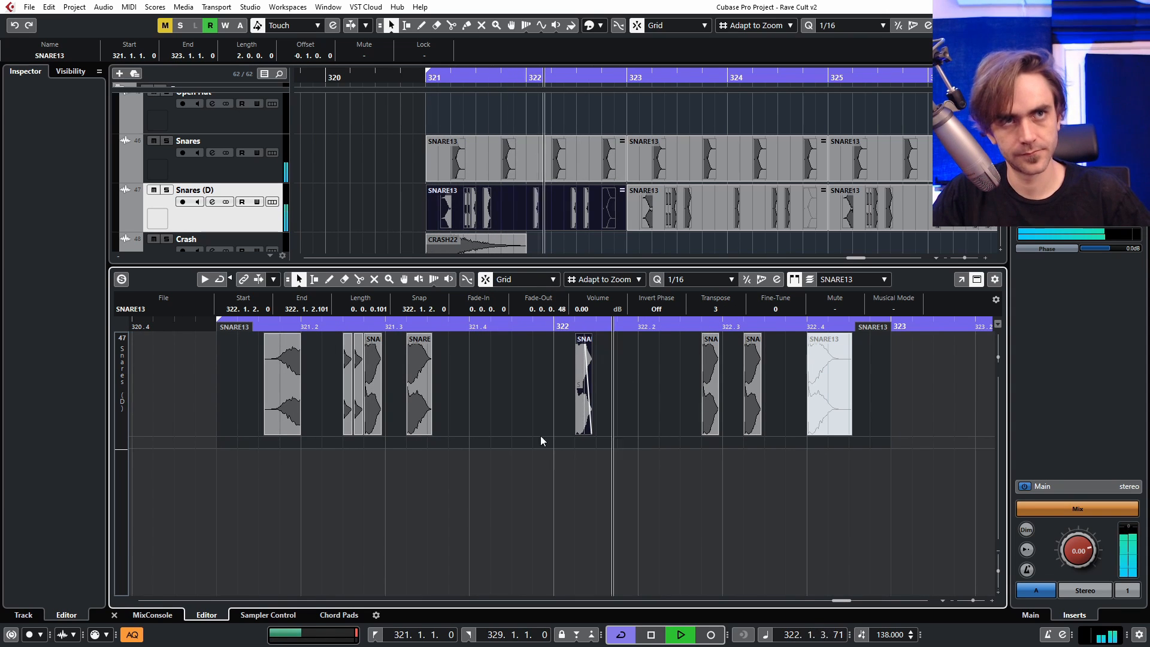
scroll(582, 437, "up", 3)
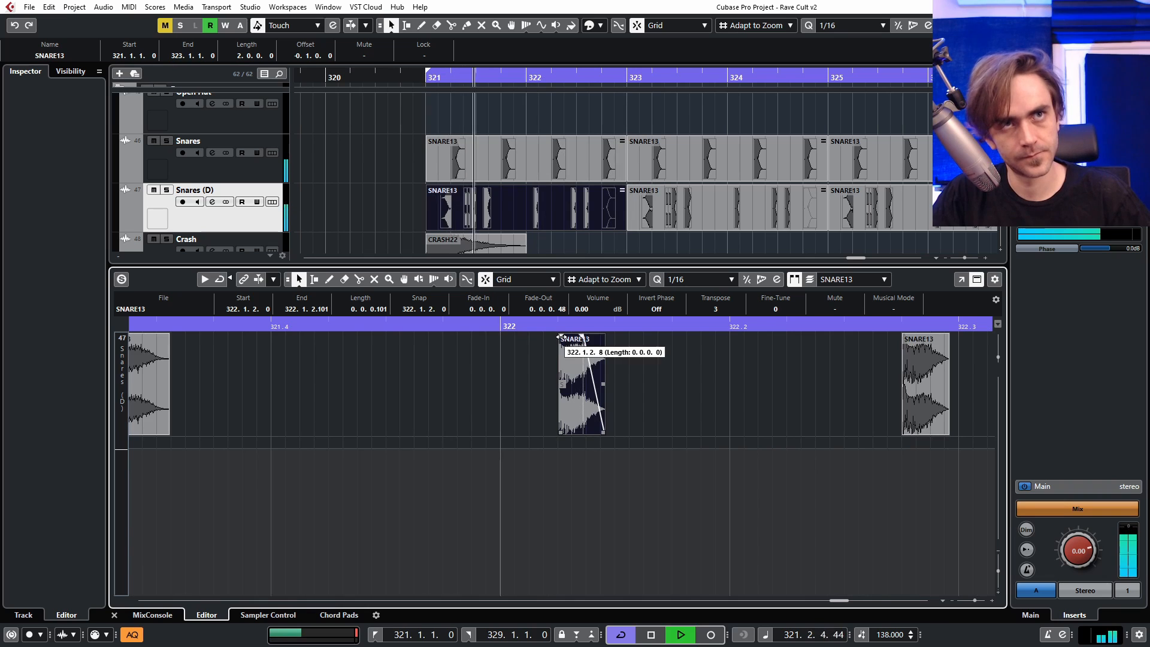
left_click_drag(560, 337, 563, 336)
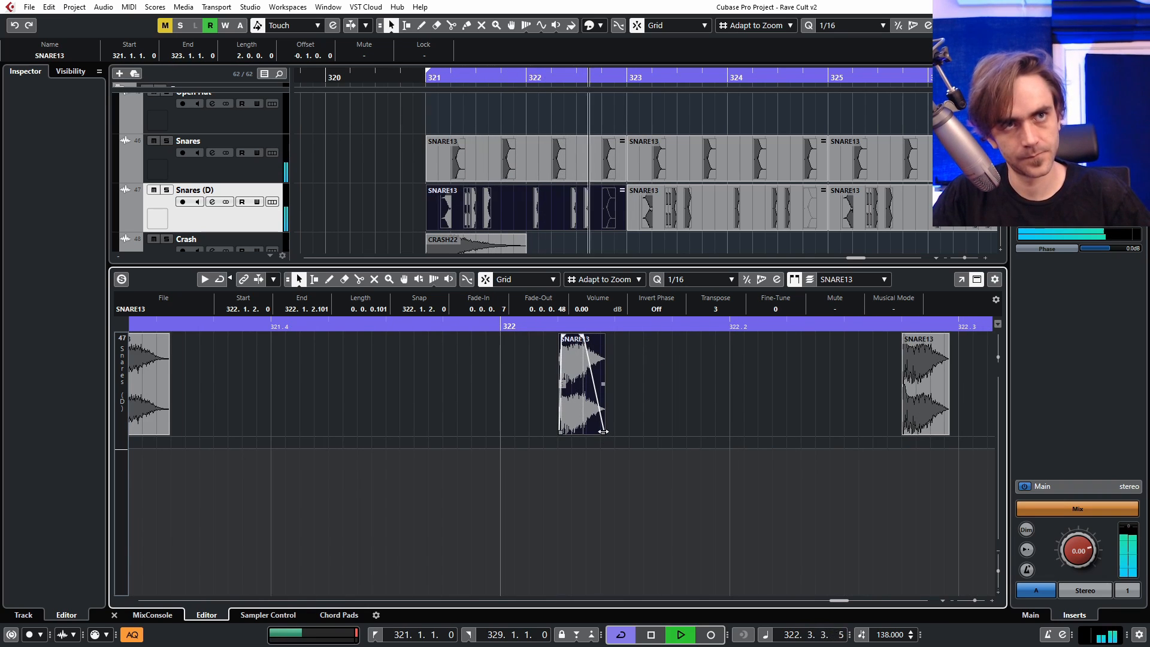
Step: Set the hit at 322.2.4 to fine-tune 2, and the hit at 322.1.2 to transpose 1 and fine-tune 1
scroll(657, 426, "down", 5)
left_click(471, 437)
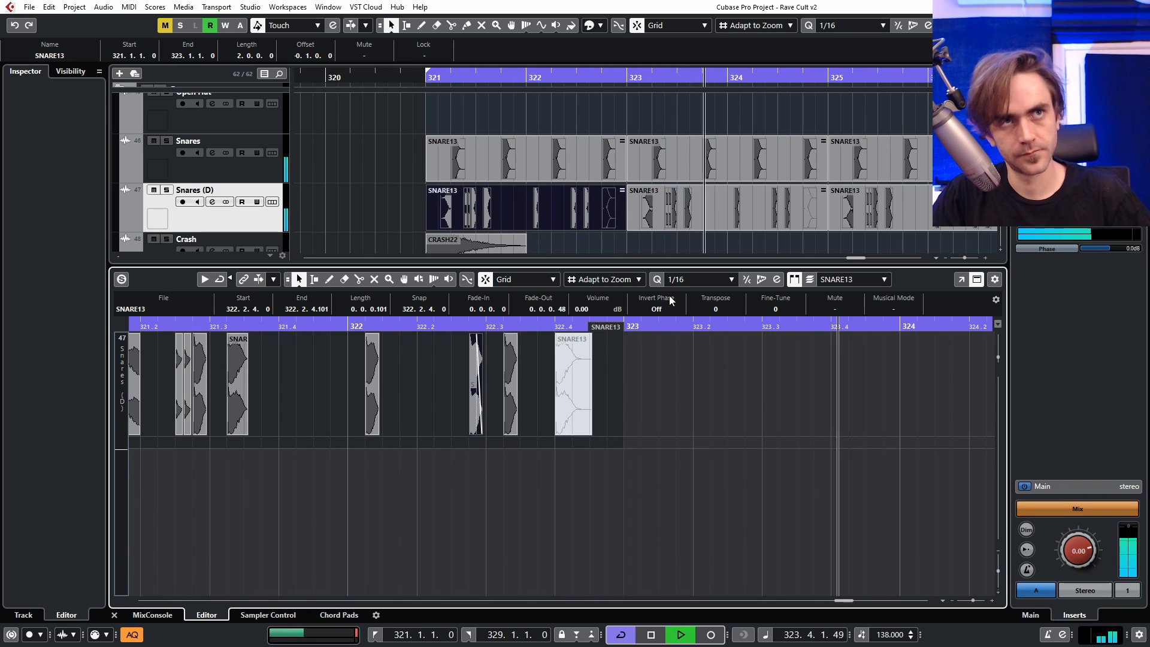
scroll(774, 310, "up", 2)
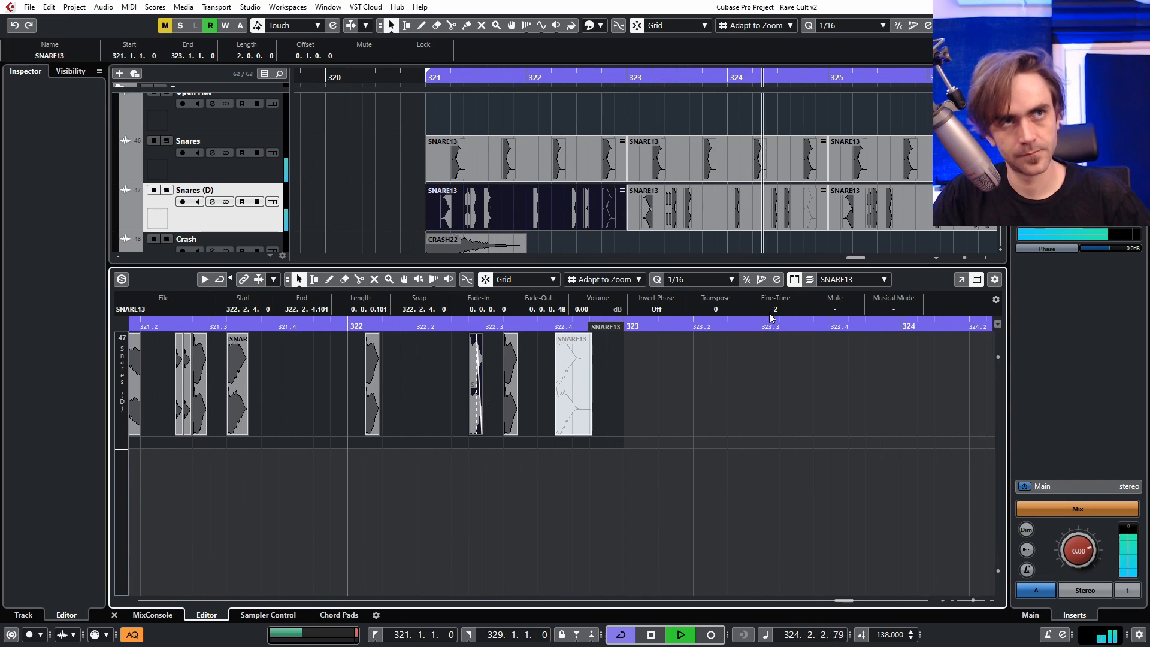
left_click(379, 393)
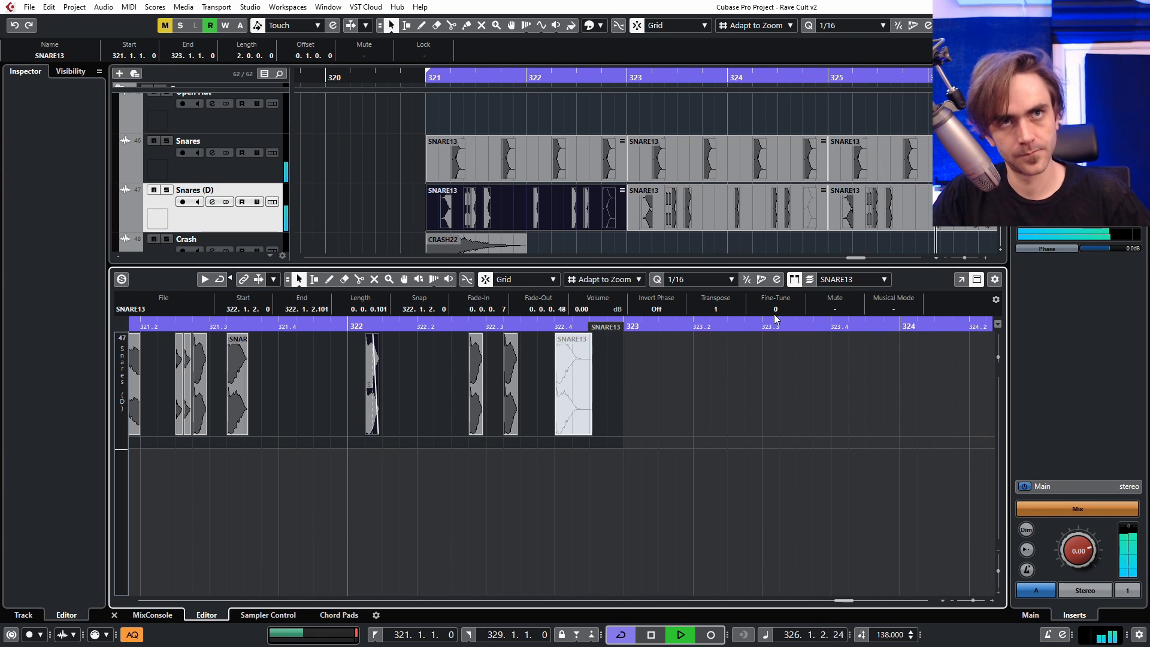
scroll(776, 310, "up", 1)
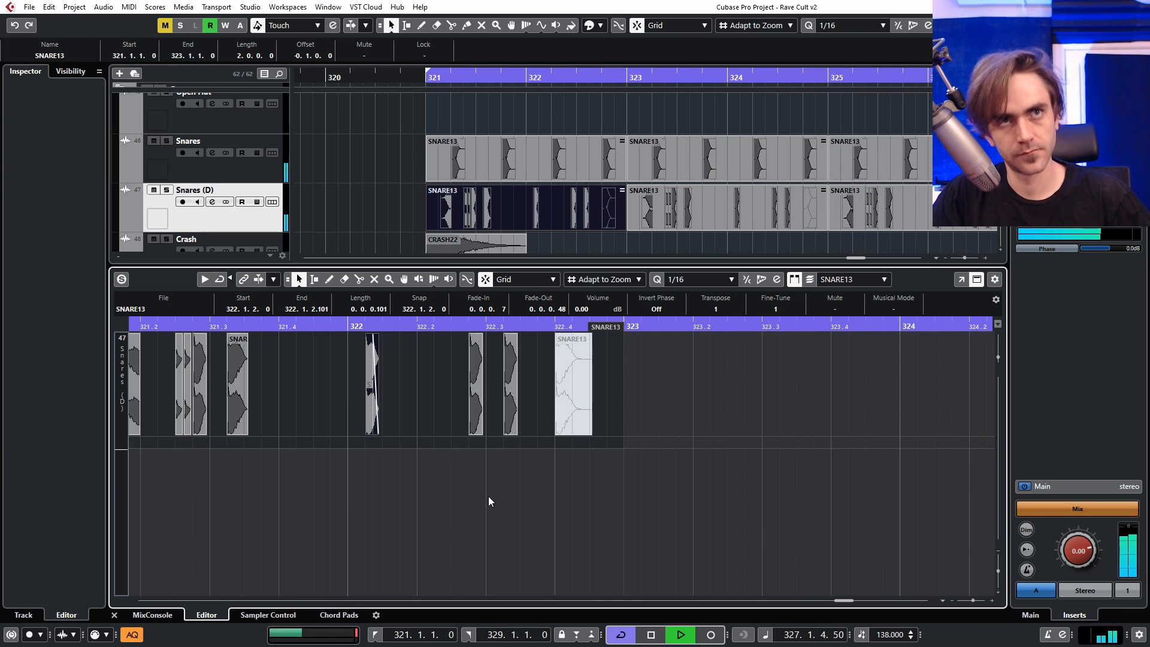
Step: Loop bars 337 to 345 and open the Snares (D) part at bar 337 for editing with playback stopped
scroll(593, 513, "left", 3)
scroll(627, 500, "right", 1)
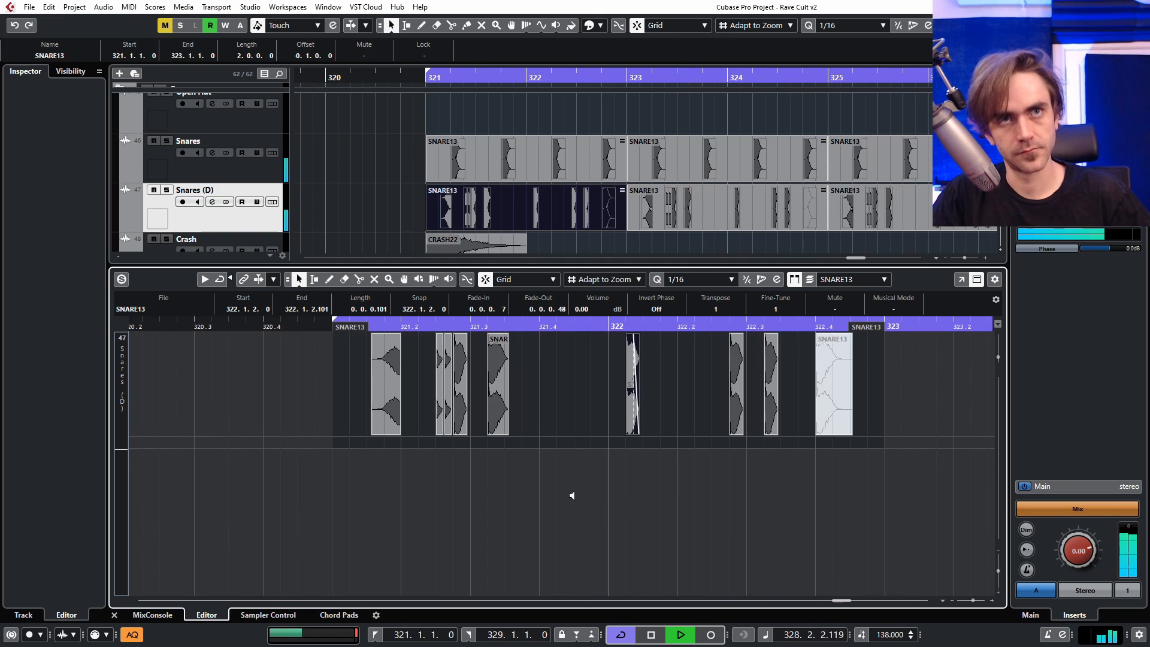
scroll(572, 495, "down", 1)
scroll(471, 464, "up", 7)
left_click_drag(462, 447, 369, 419)
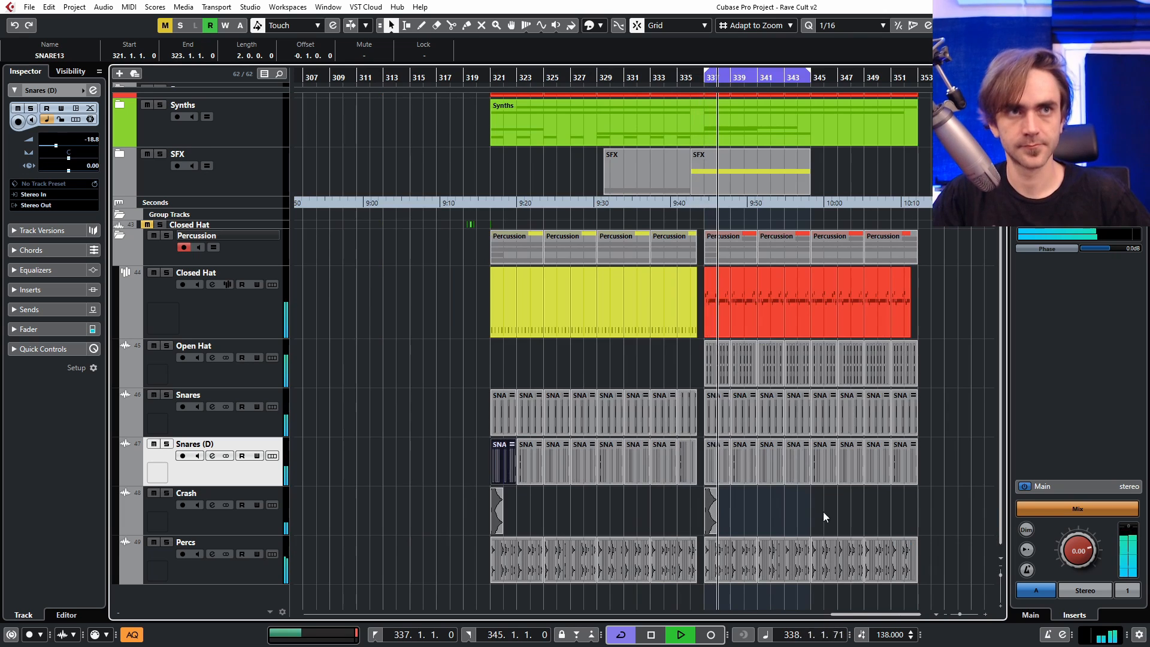
scroll(823, 514, "up", 4)
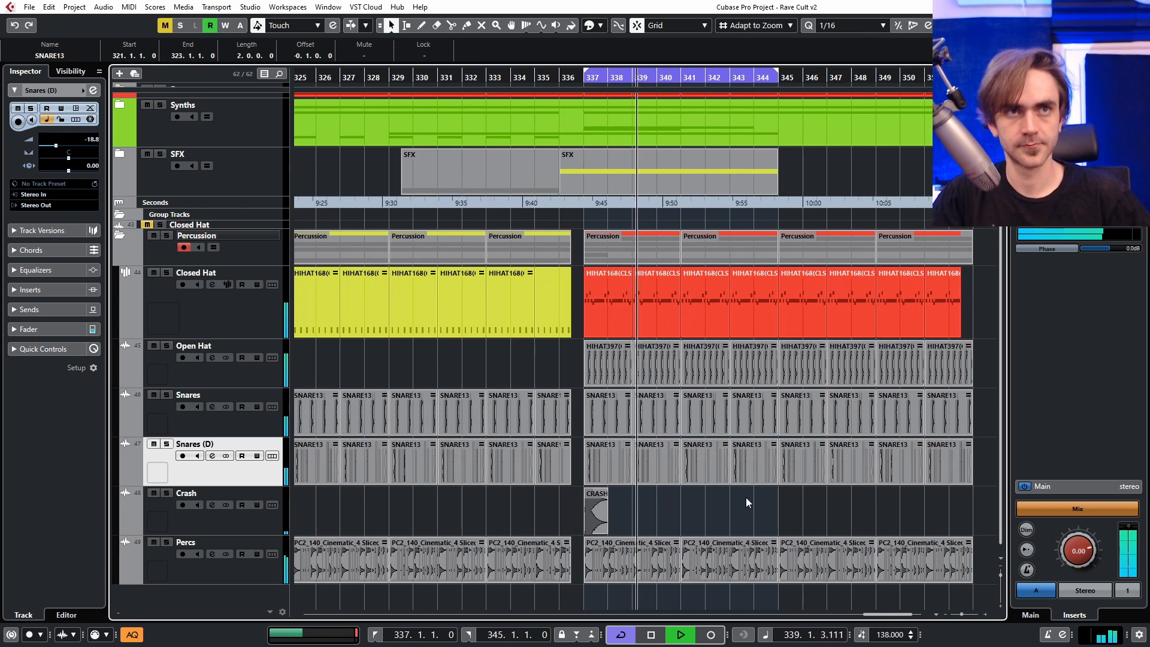
scroll(719, 493, "right", 3)
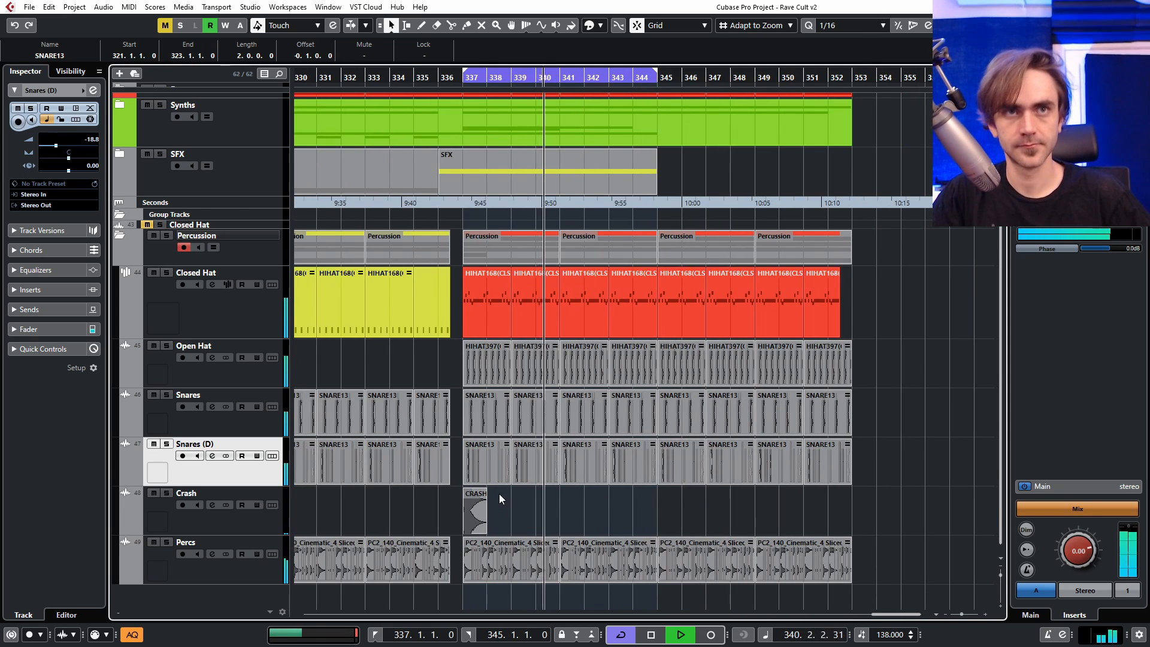
double_click(486, 462)
key("space")
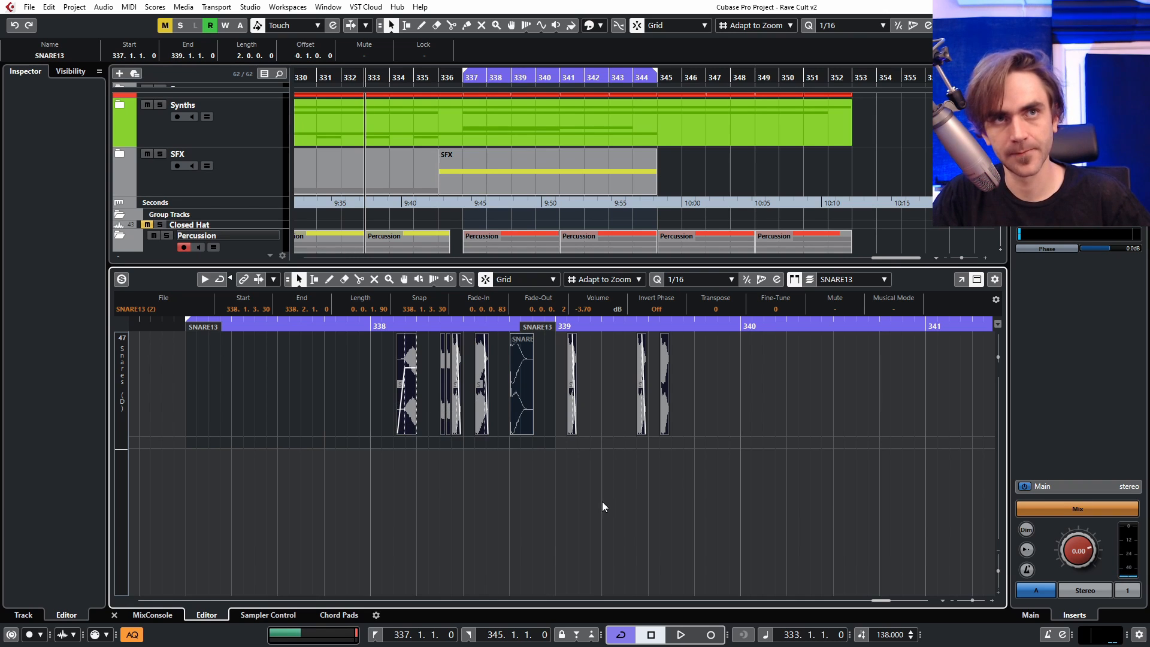
Step: Move the muted snare hit to 339.4.1, and shift all the hits in bar 339 back two bars into bar 337
left_click(559, 455)
left_click_drag(519, 418, 703, 428)
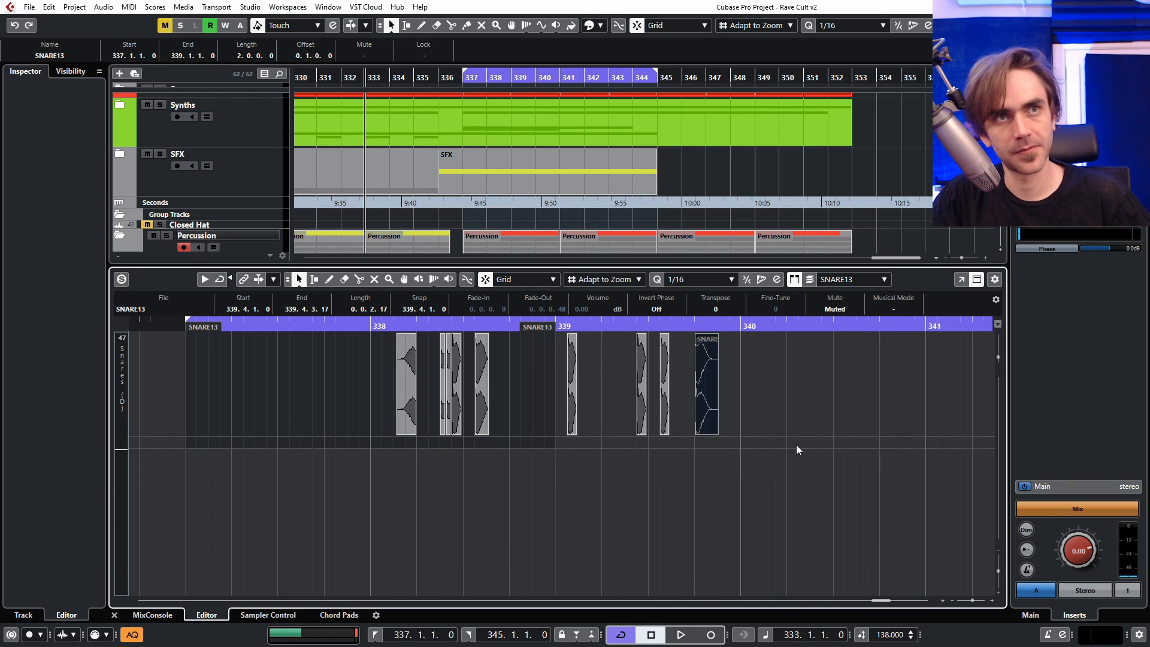
left_click_drag(796, 401, 517, 407)
left_click_drag(707, 410, 344, 419)
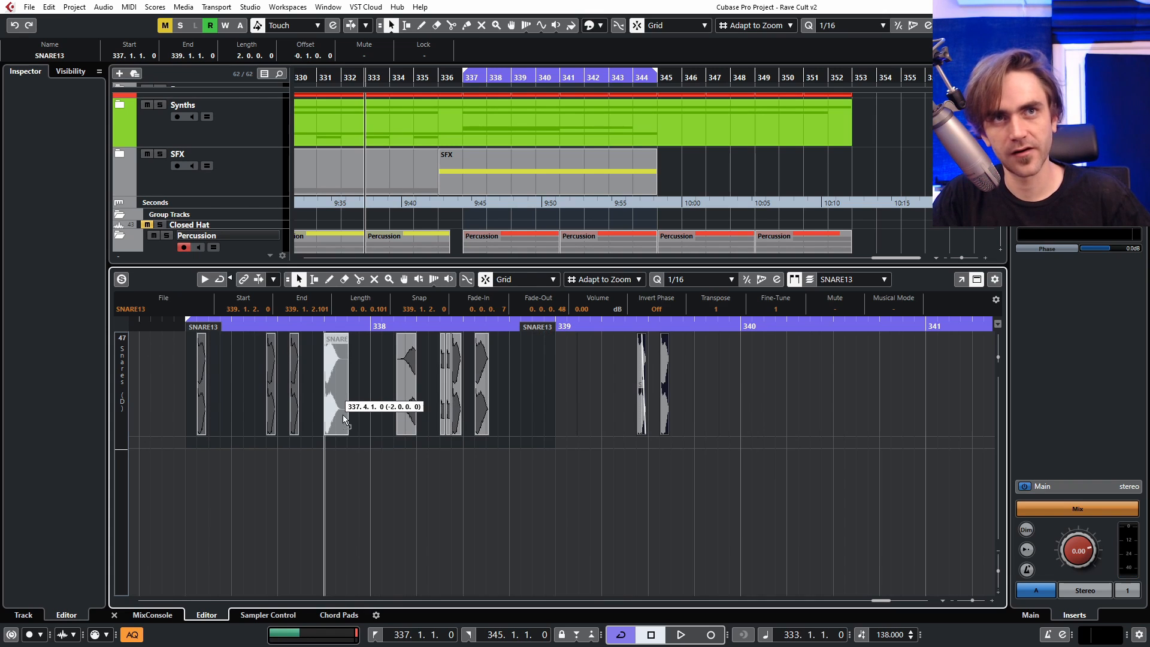
left_click_drag(342, 414, 343, 415)
left_click(364, 452)
Step: Move the hit at 337.1.2 to 338.1.2 and the reversed hit to 337.1.3, and start playback
left_click_drag(202, 415, 455, 419)
left_click(400, 414)
left_click_drag(214, 420, 216, 423)
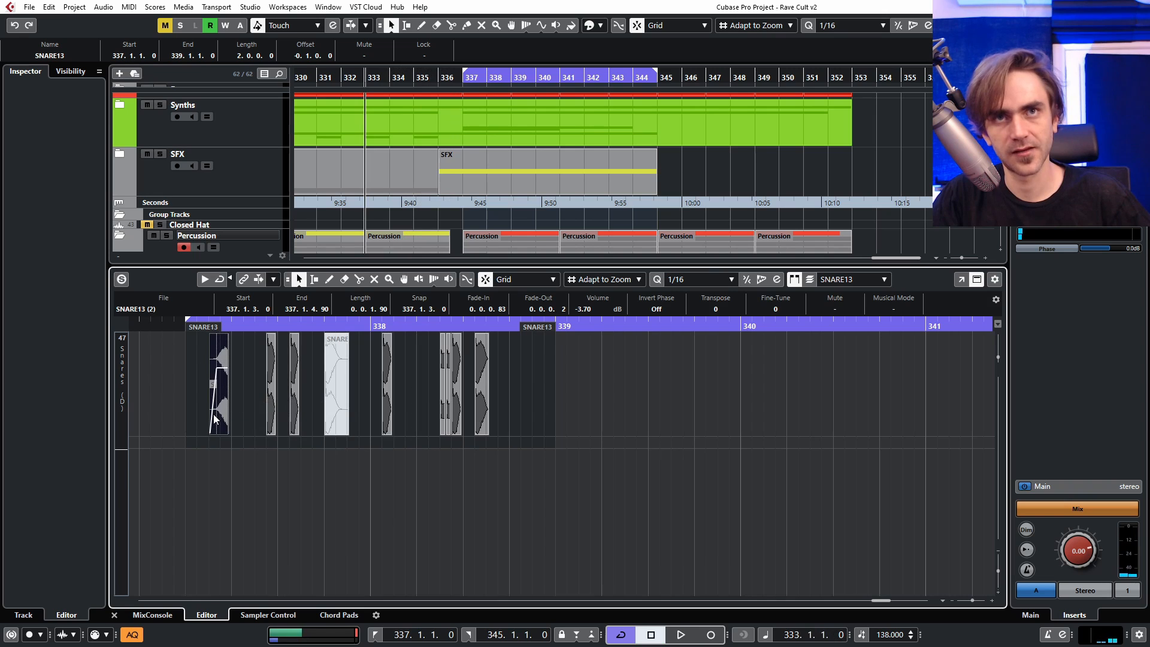
key("space")
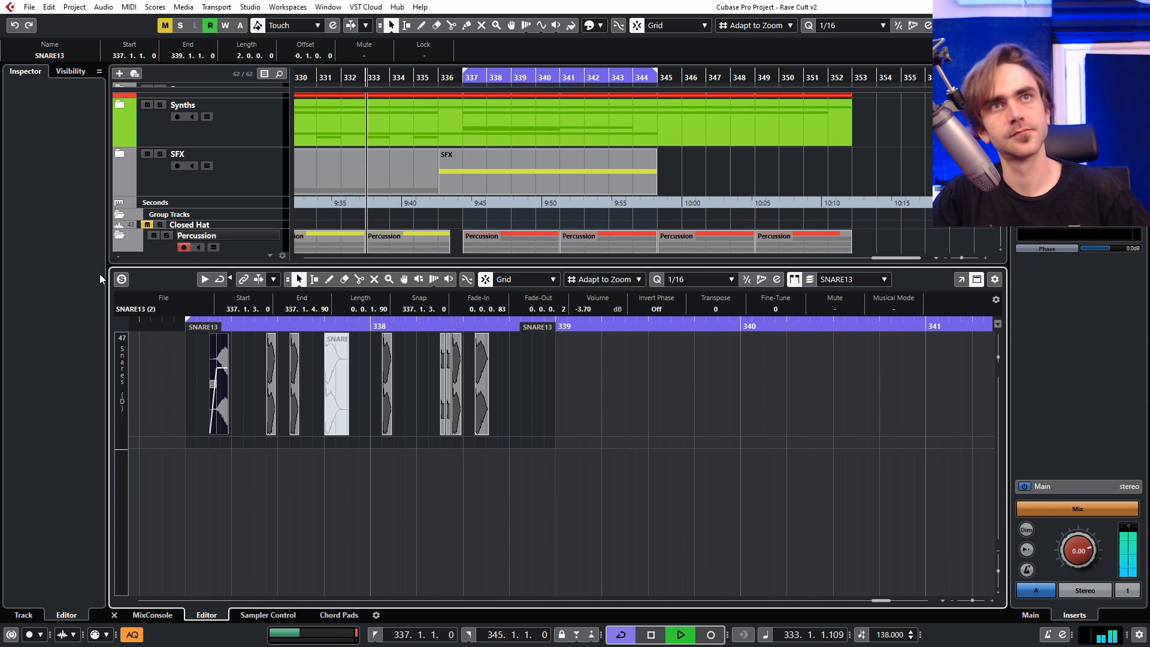
Step: Remove the fade-in from the snare hit at 338.1.2 while the section plays
scroll(199, 386, "up", 4)
scroll(477, 530, "down", 3)
scroll(478, 530, "down", 1)
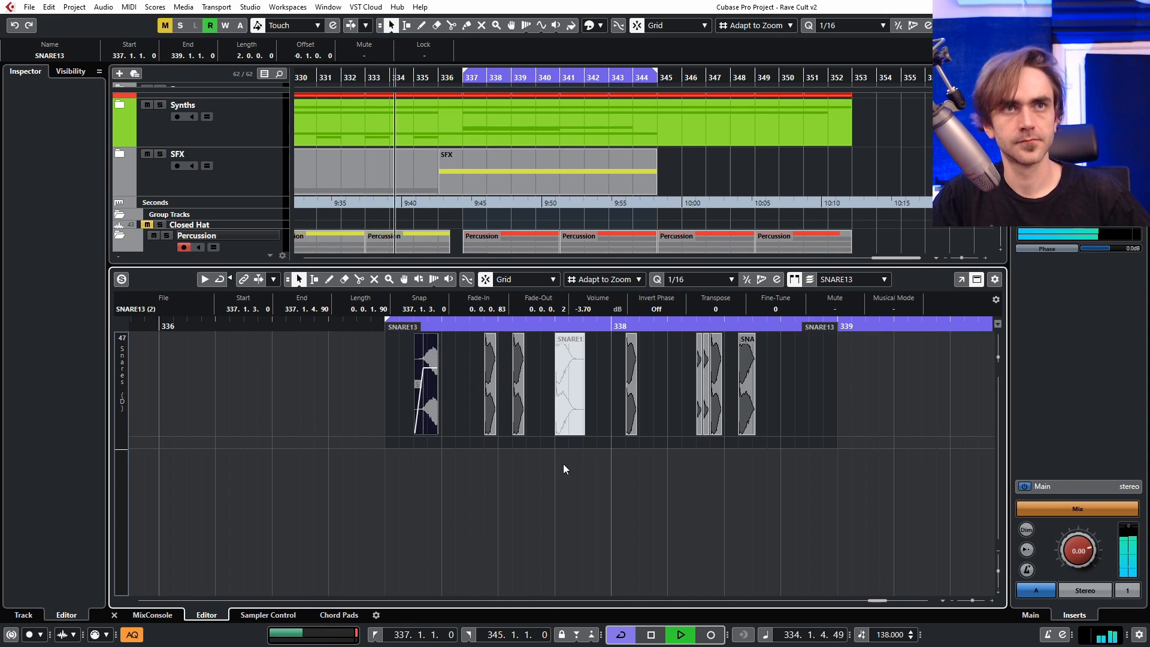
scroll(565, 467, "right", 3)
scroll(335, 437, "left", 2)
scroll(566, 444, "up", 2)
scroll(564, 443, "up", 2)
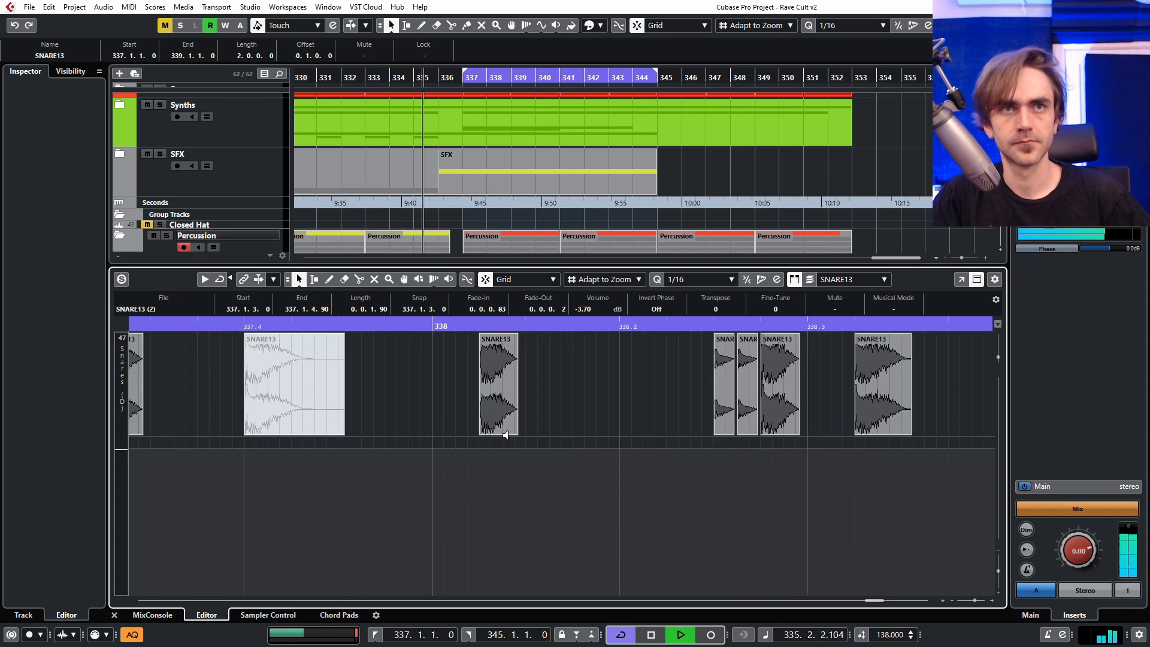
scroll(507, 434, "up", 3)
left_click_drag(440, 338, 428, 339)
scroll(482, 432, "down", 3)
scroll(479, 433, "down", 2)
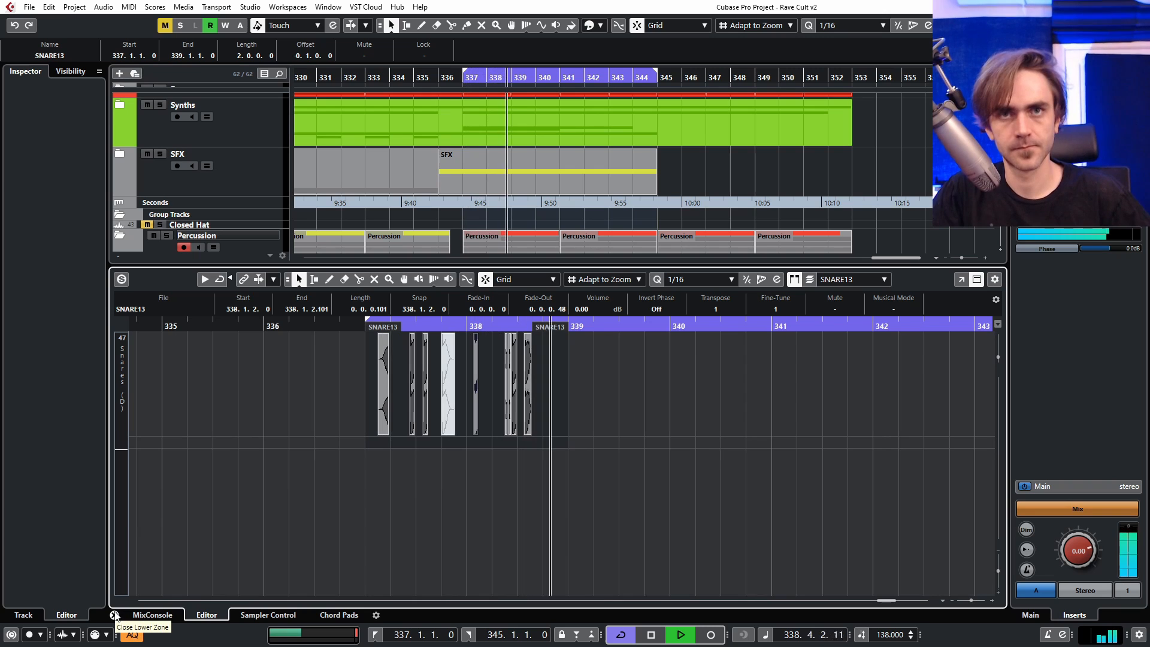
Step: Close the editor, review the arrangement around the bar 337 to 345 loop, and stop playback
left_click(114, 615)
key("g")
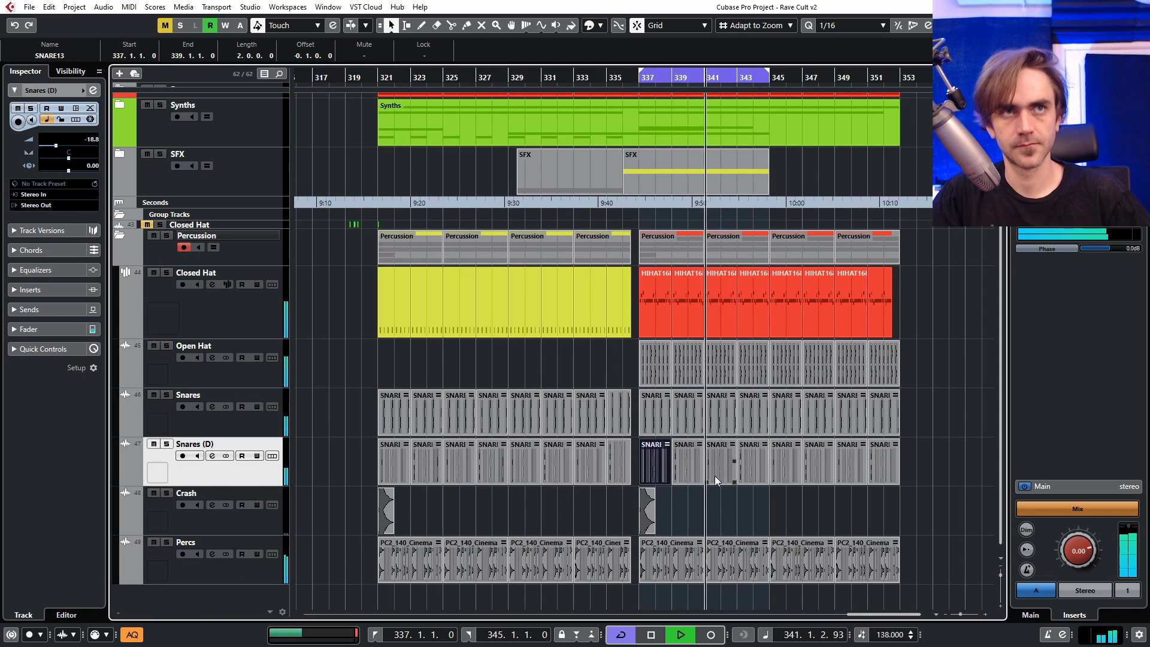
key("h")
key("h")
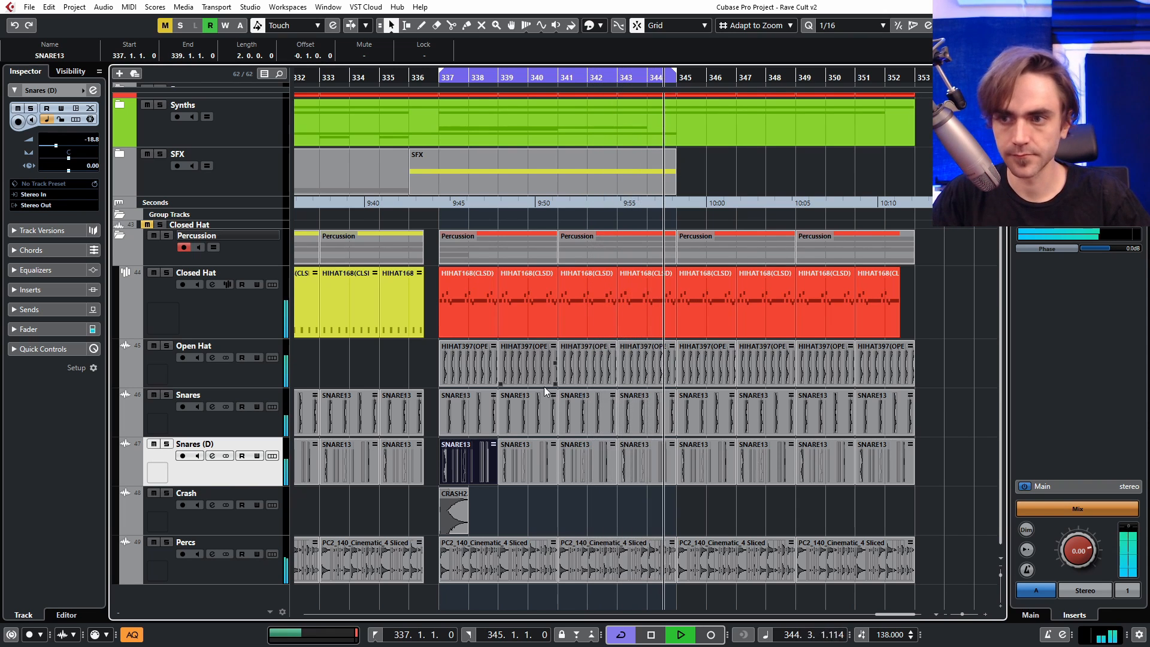
key("space")
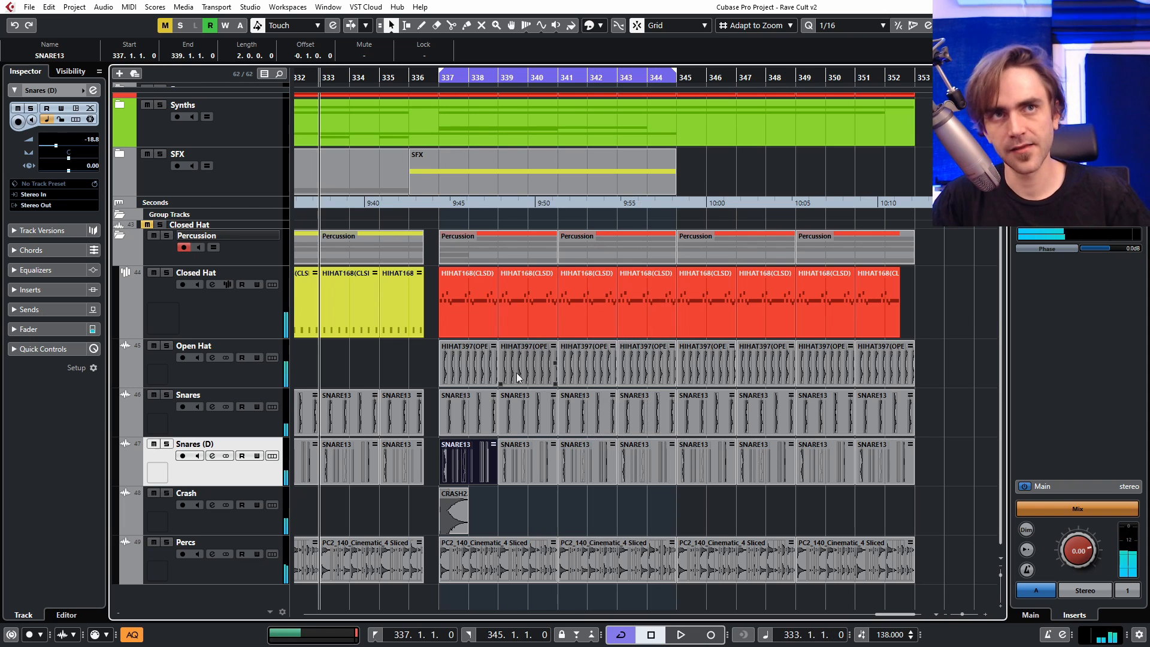
Step: Duplicate the Open Hat track and clear the event selection
left_click(253, 387)
right_click(252, 387)
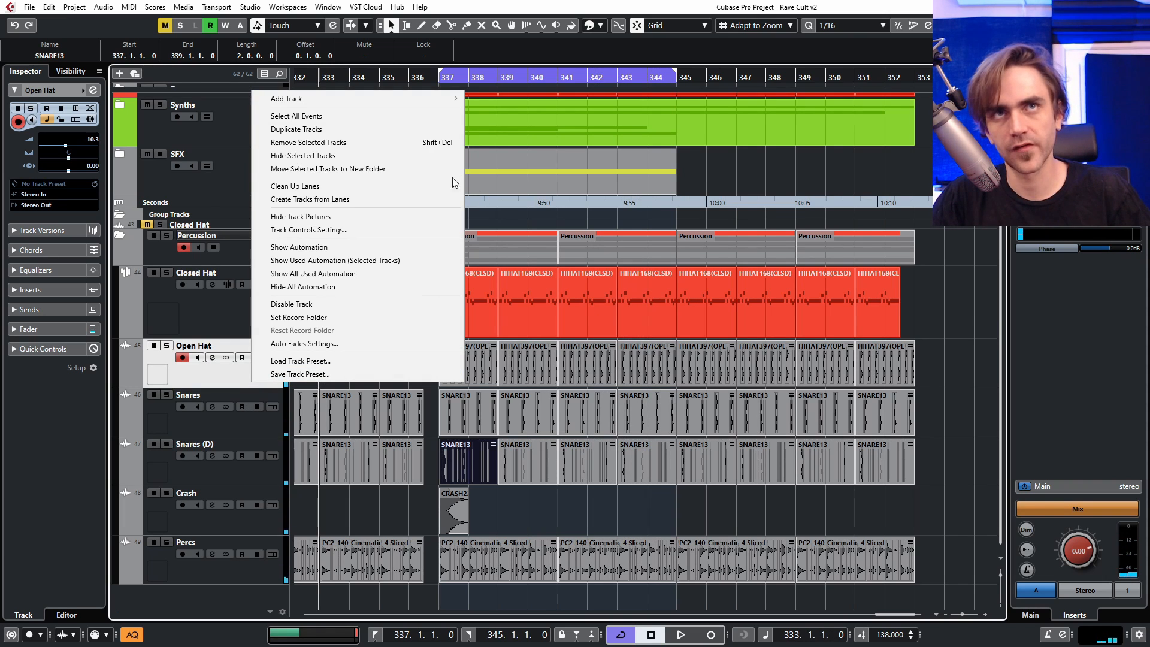
left_click(309, 134)
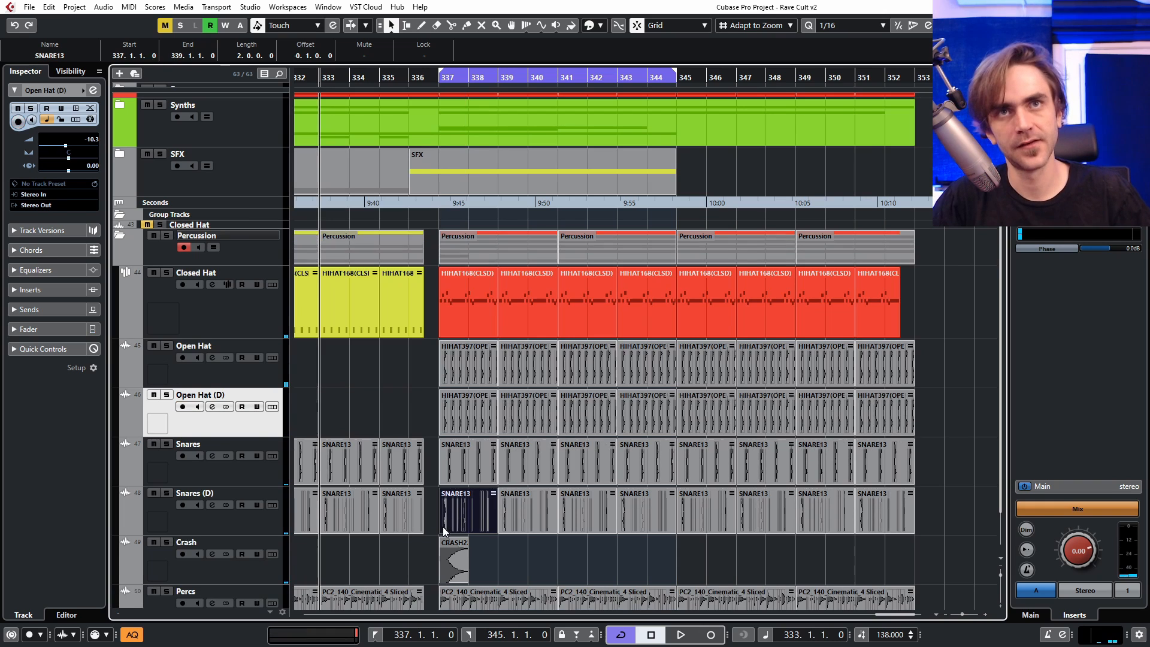
left_click(379, 411)
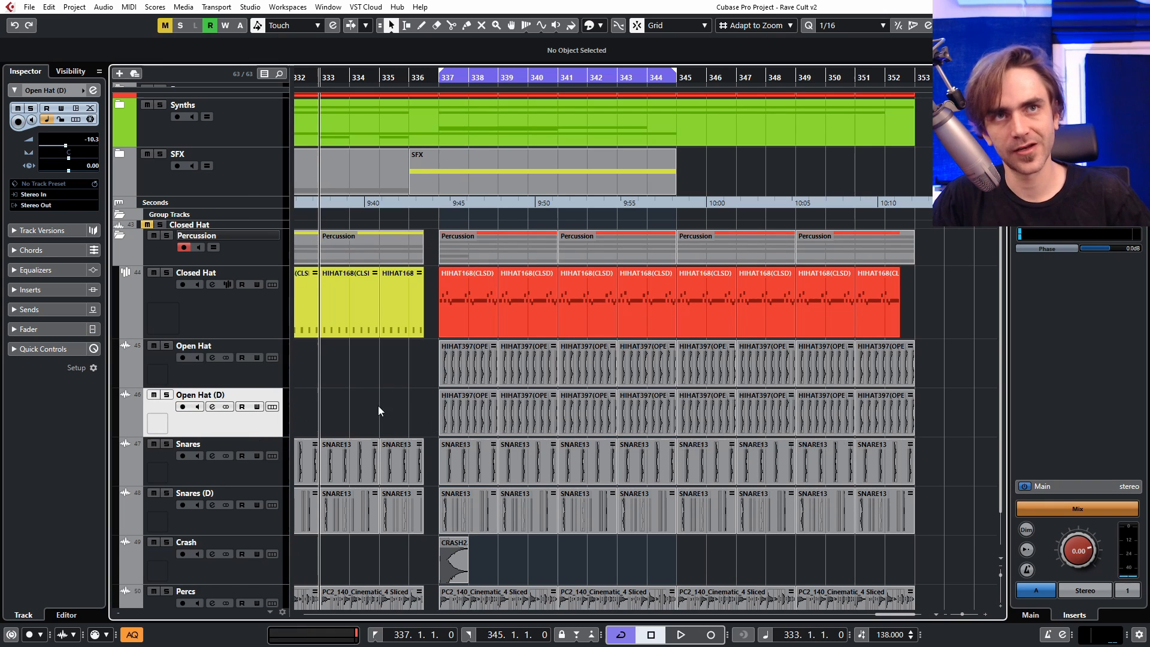
Step: Open the first Open Hat (D) part, select all its hits, and shift them one sixteenth later, starting at 337.1.4
double_click(451, 404)
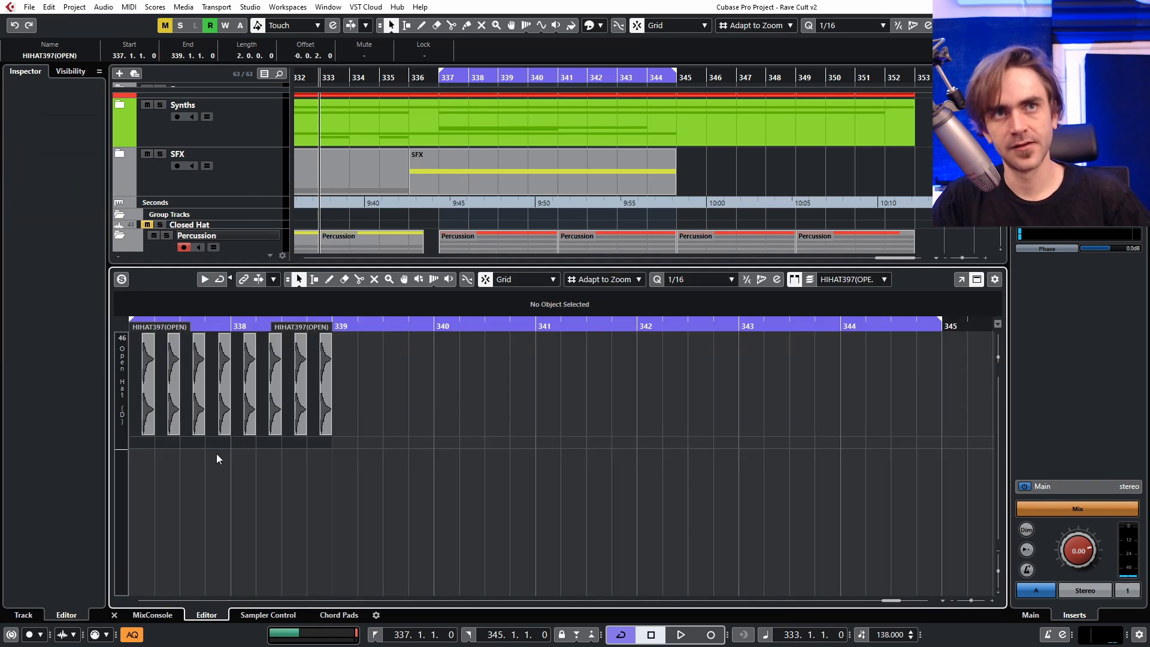
scroll(374, 456, "left", 3)
left_click_drag(656, 437, 278, 372)
scroll(432, 518, "up", 9)
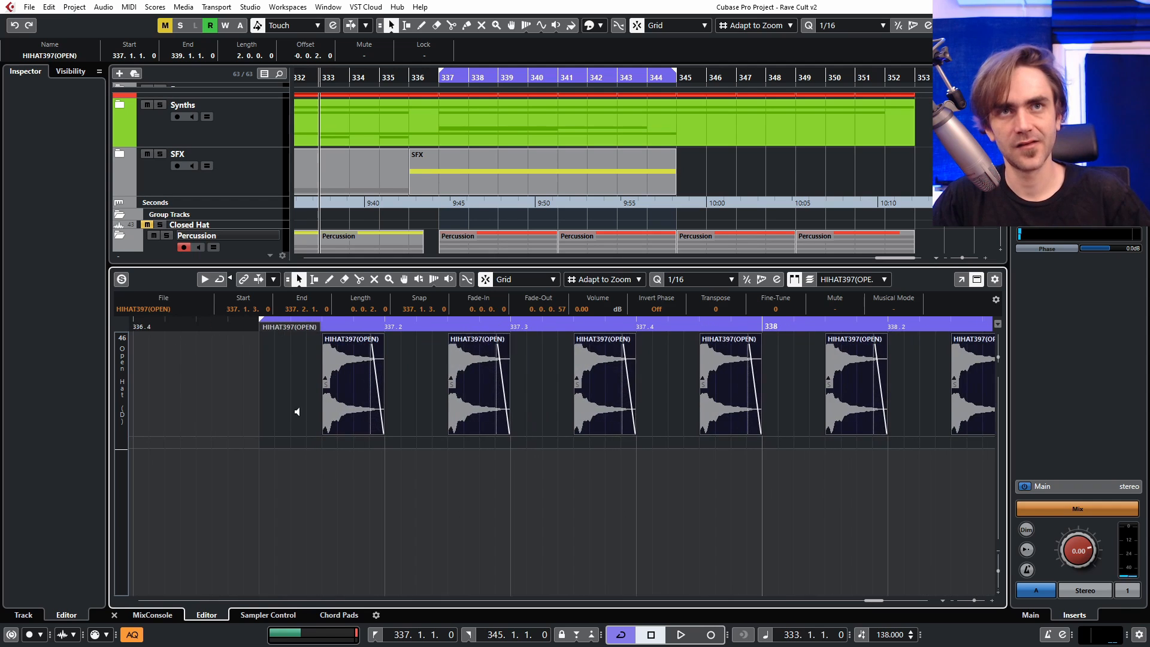
scroll(362, 443, "up", 2)
scroll(359, 425, "down", 4)
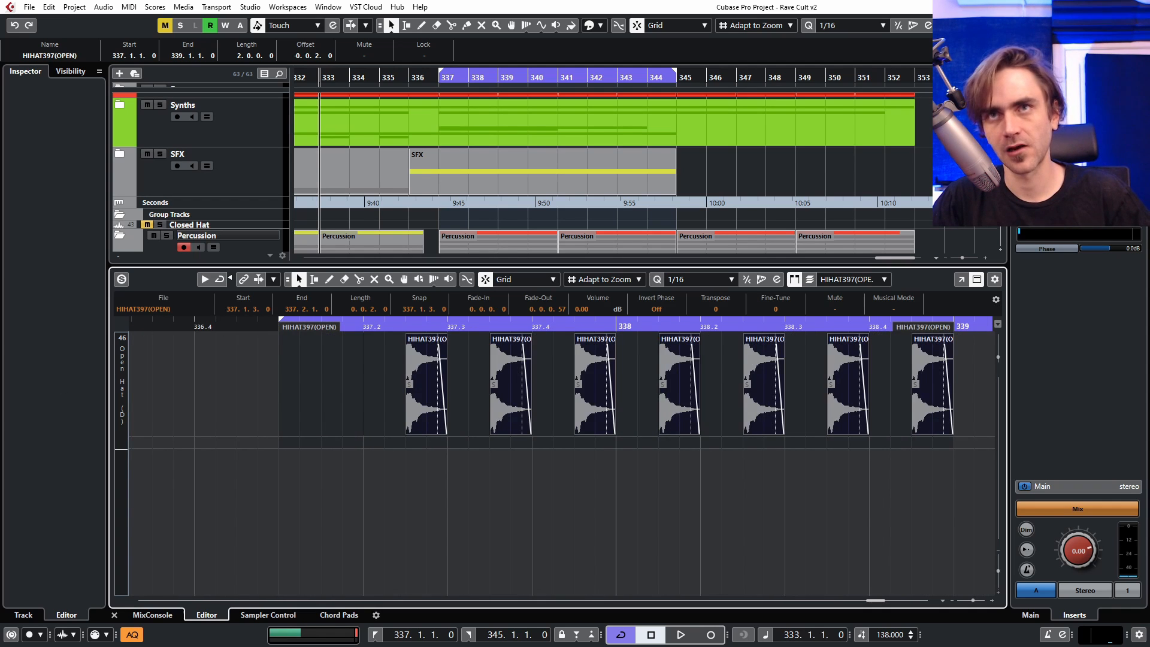
key("ctrl+Right")
Step: Extend the selected open-hat hits' fade-outs to 0.0.0.70 and trim the hits to one sixteenth in length
left_click_drag(364, 338, 362, 339)
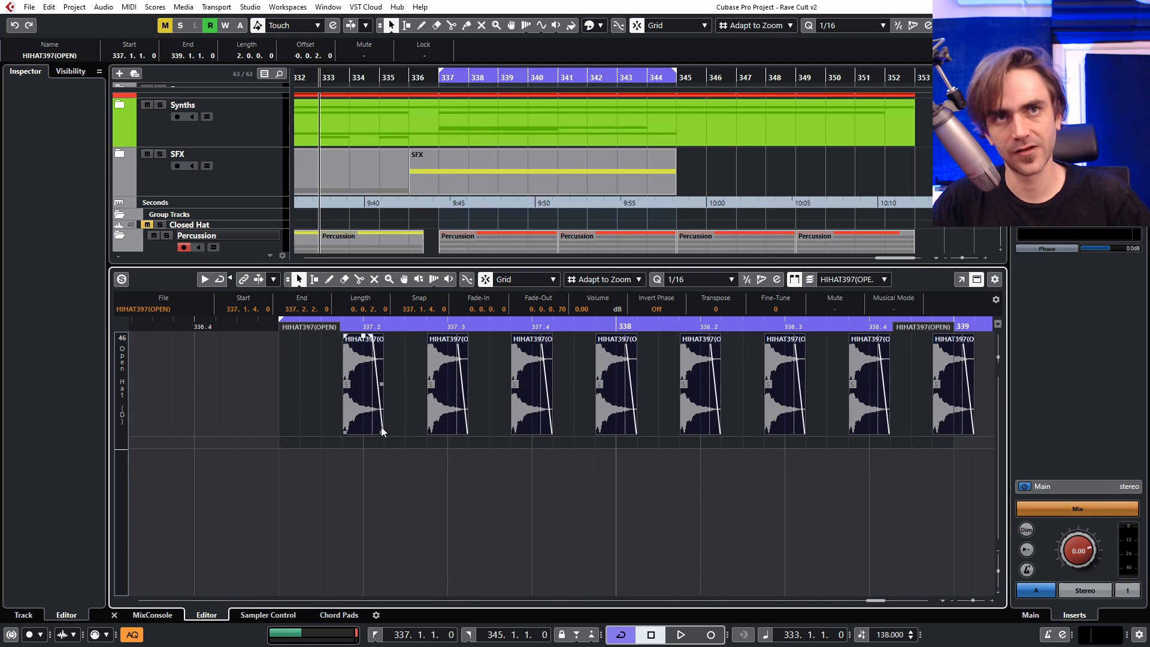
left_click_drag(383, 433, 362, 432)
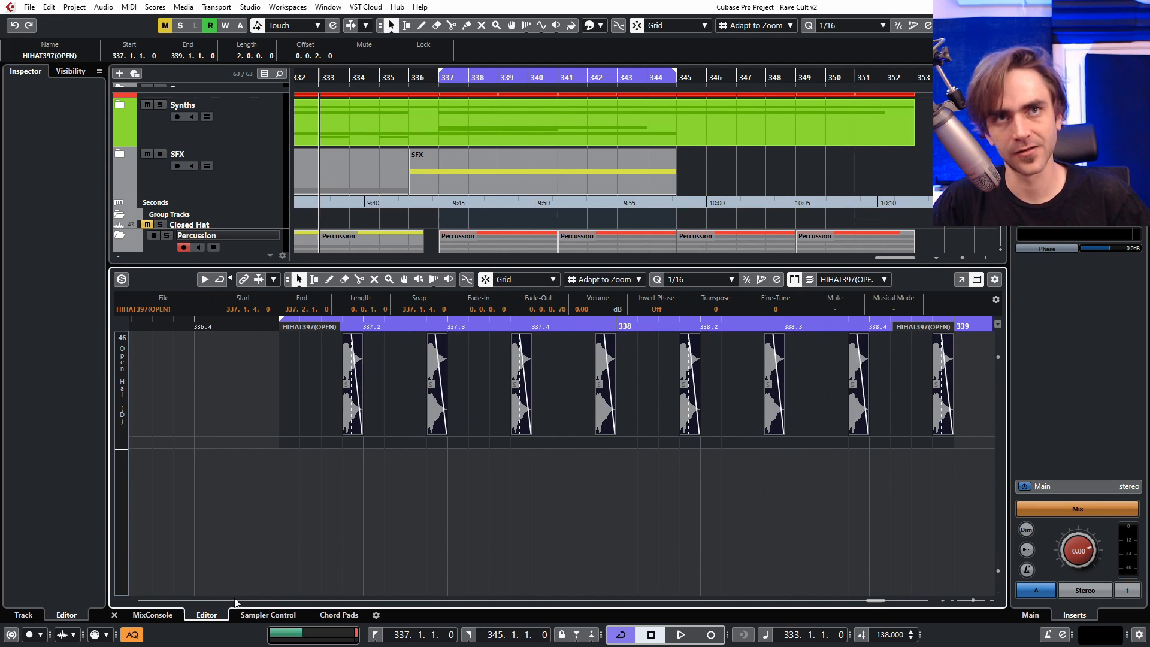
Step: Close the part editor, lower the Open Hat (D) volume to -19.2, and start playback
left_click(113, 616)
key("space")
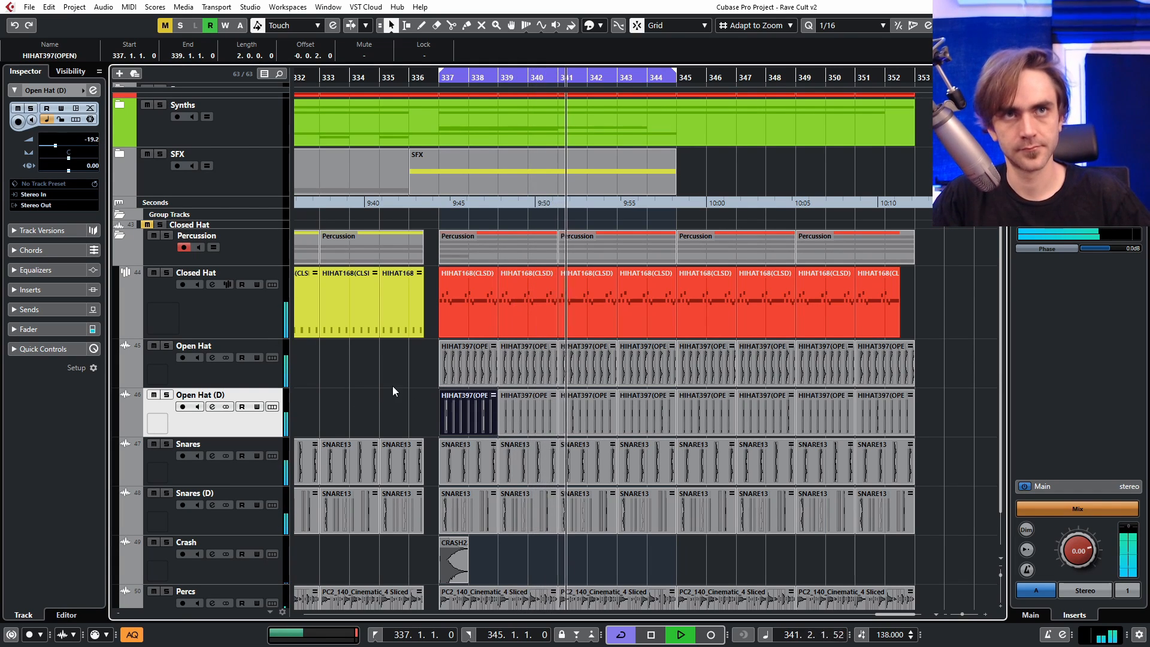
Step: Reopen the first Open Hat (D) part, extend all its hits' fade-outs to 0.0.0.98, and apply the steepest concave fade curve
double_click(446, 408)
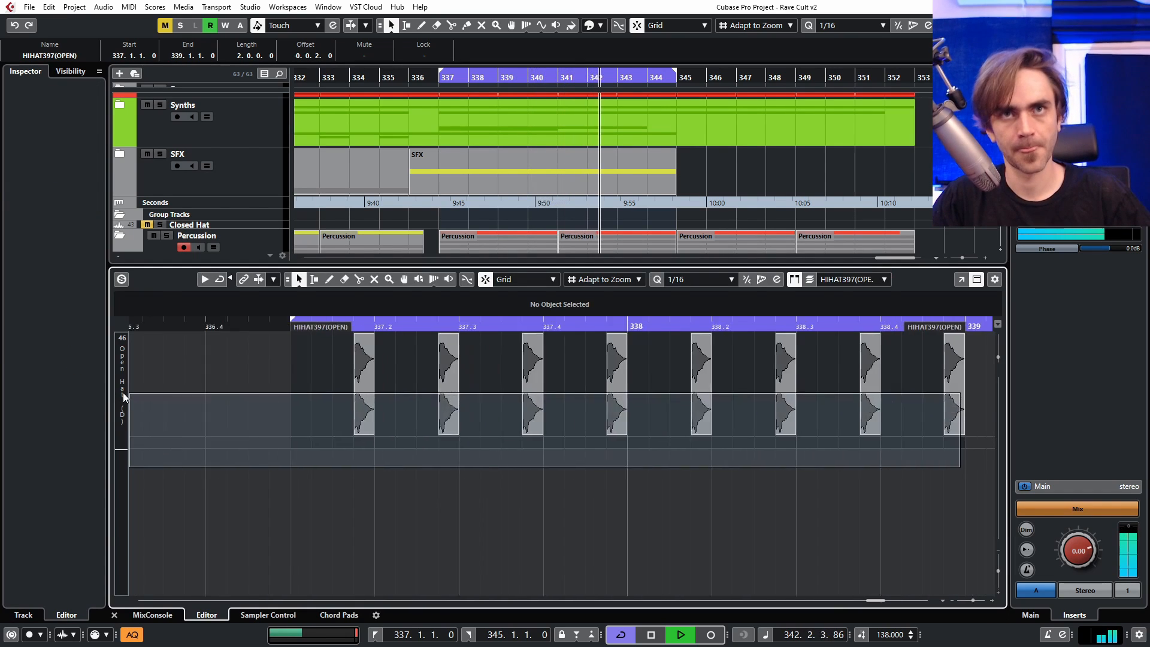
scroll(368, 387, "up", 5)
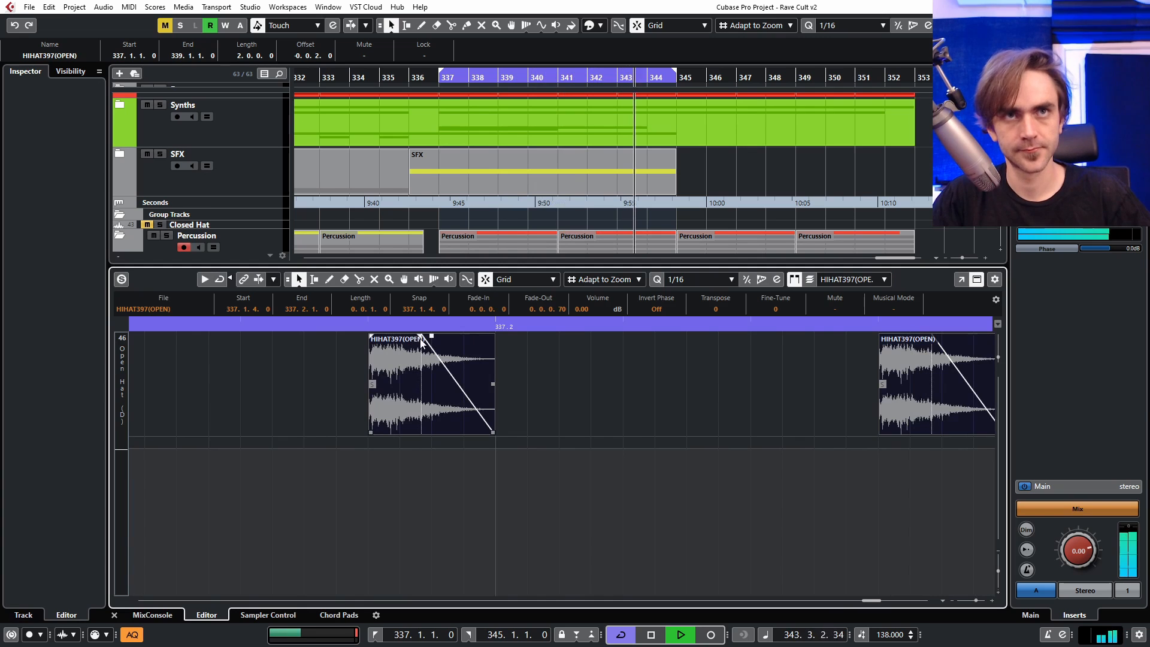
left_click_drag(420, 336, 390, 337)
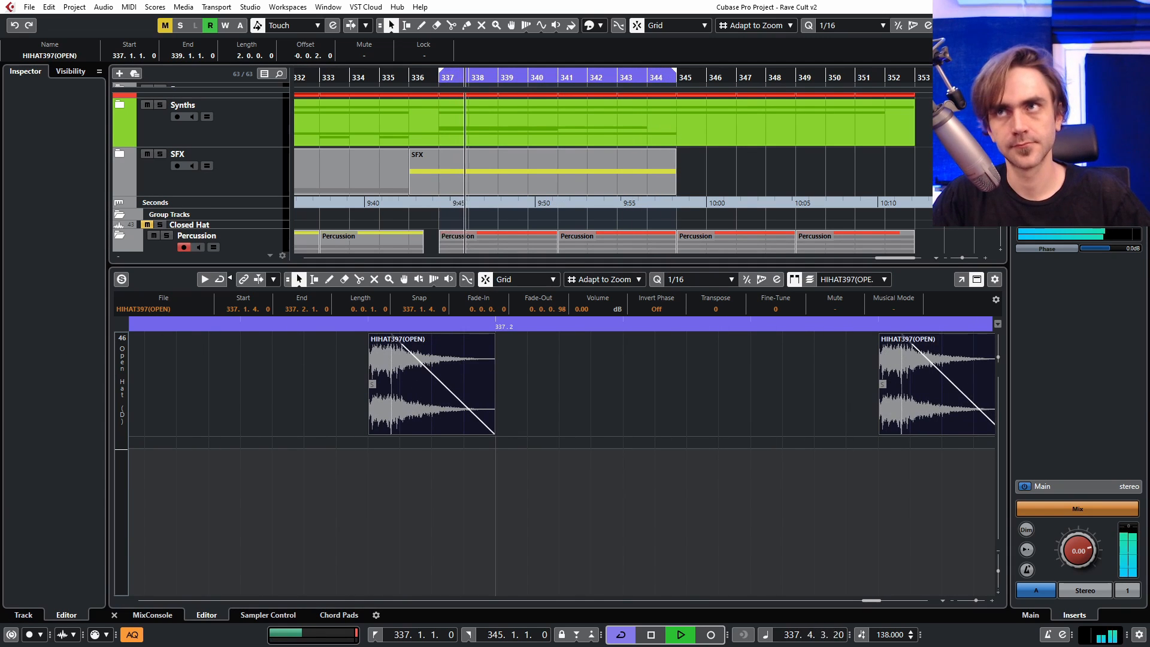
double_click(460, 365)
left_click(610, 322)
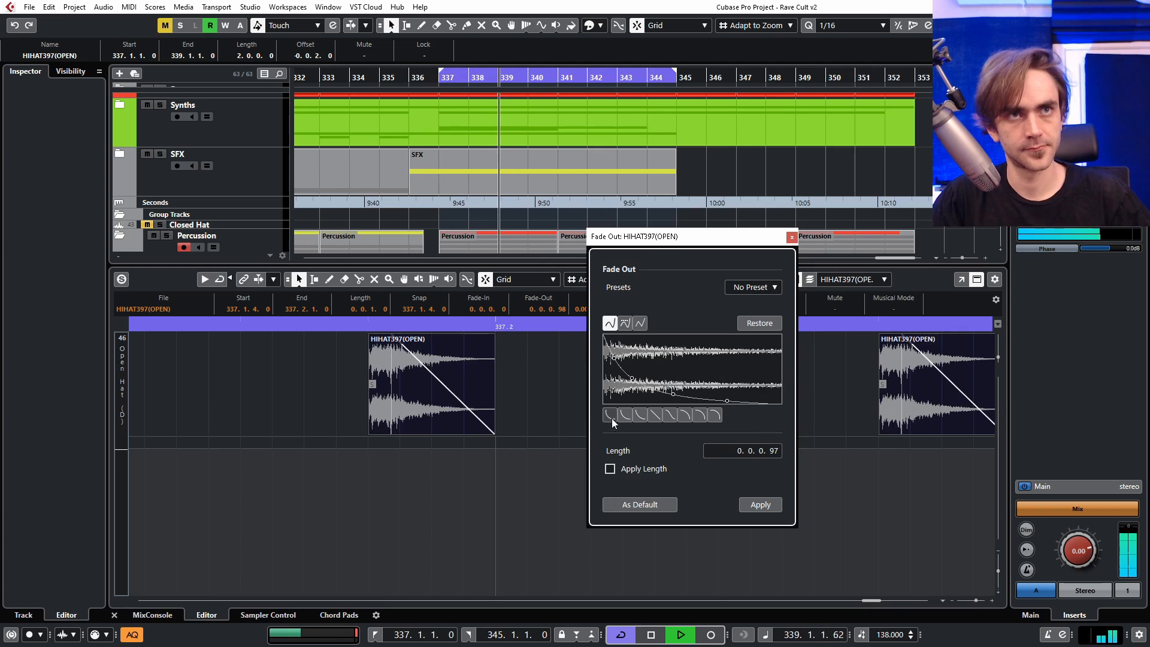
left_click(779, 506)
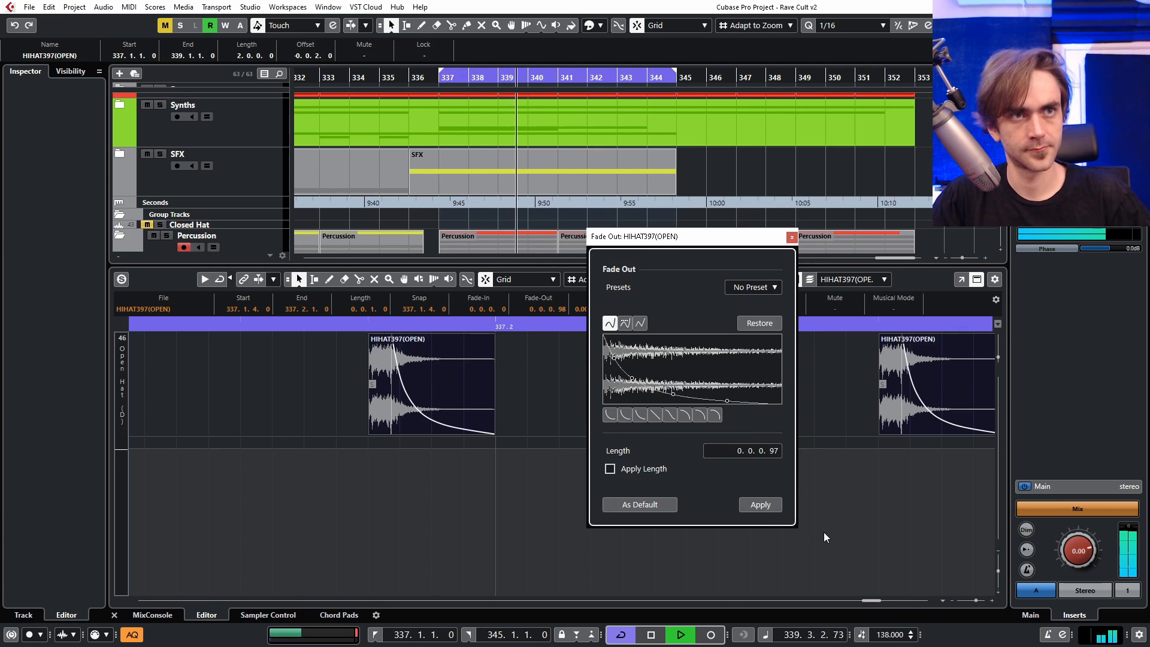
left_click(790, 238)
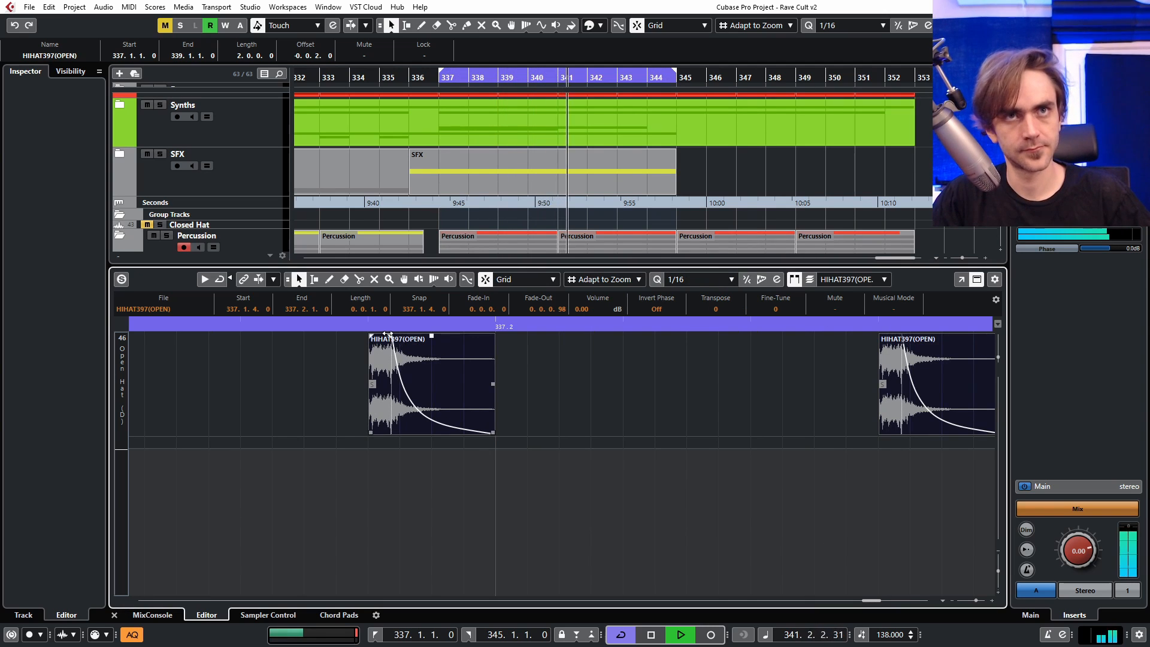
Step: Lengthen the hits' fade-outs to 0.0.0.108, apply the second, gentler concave curve, and return to the full arrangement
double_click(376, 337)
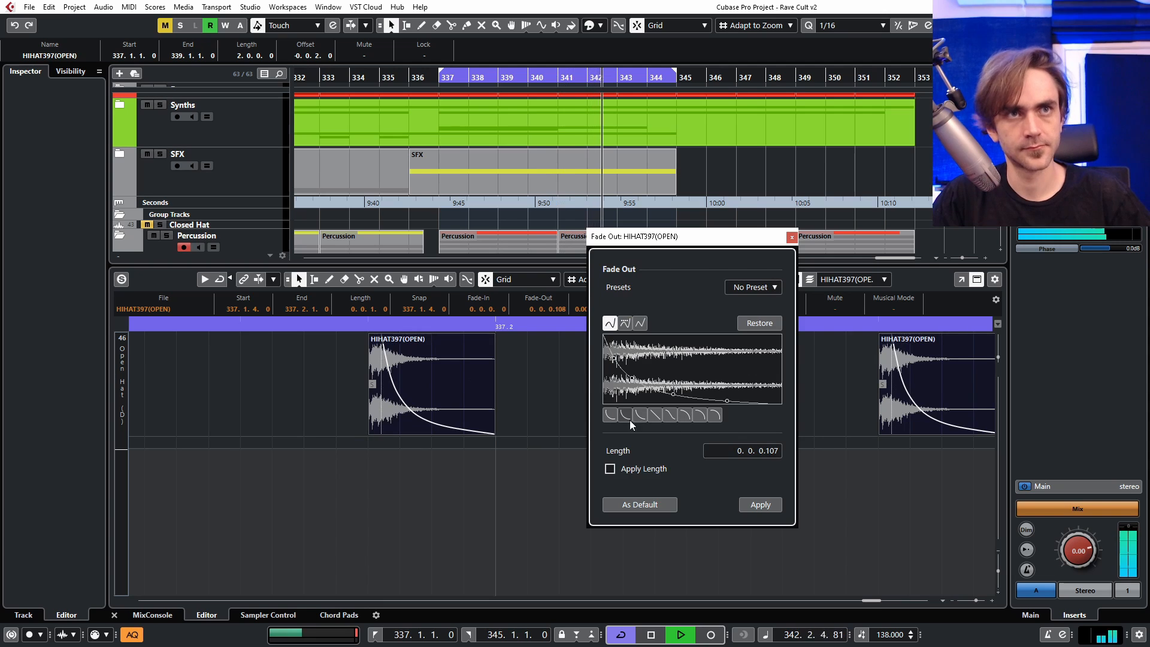
left_click(759, 505)
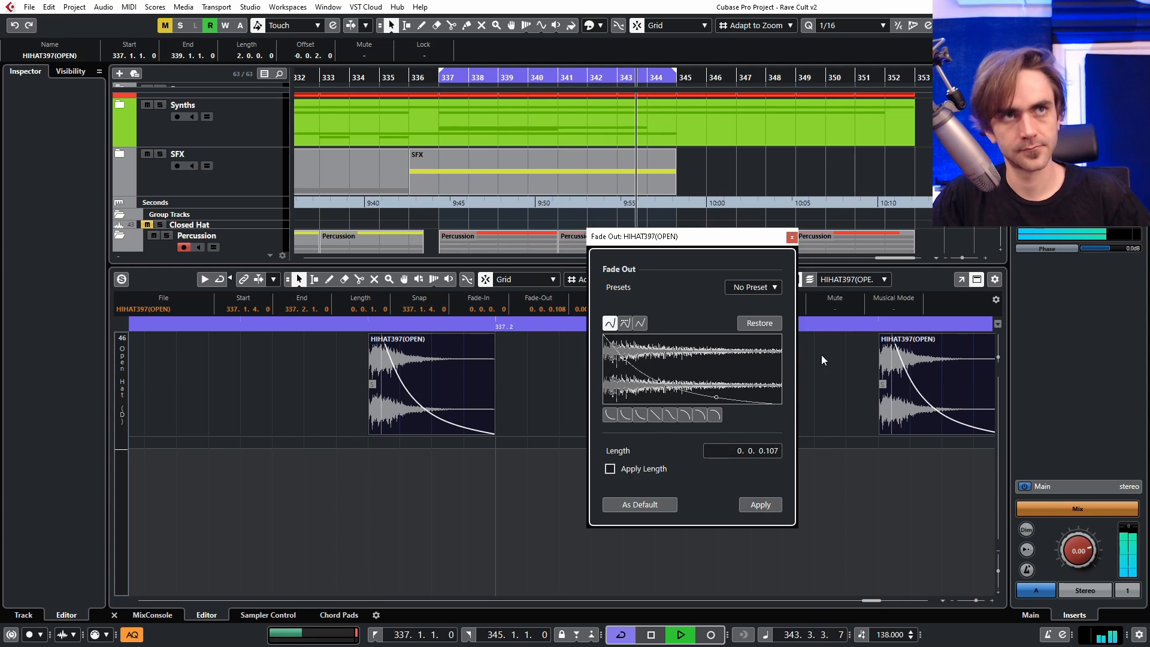
left_click(792, 237)
left_click(152, 614)
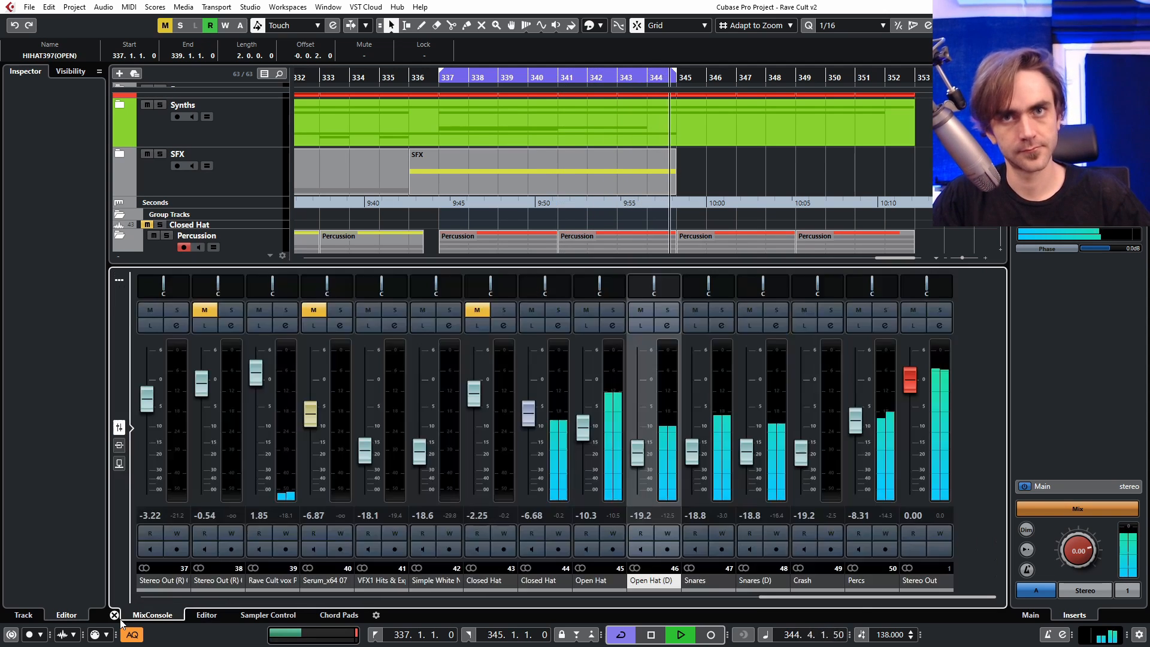
left_click(114, 614)
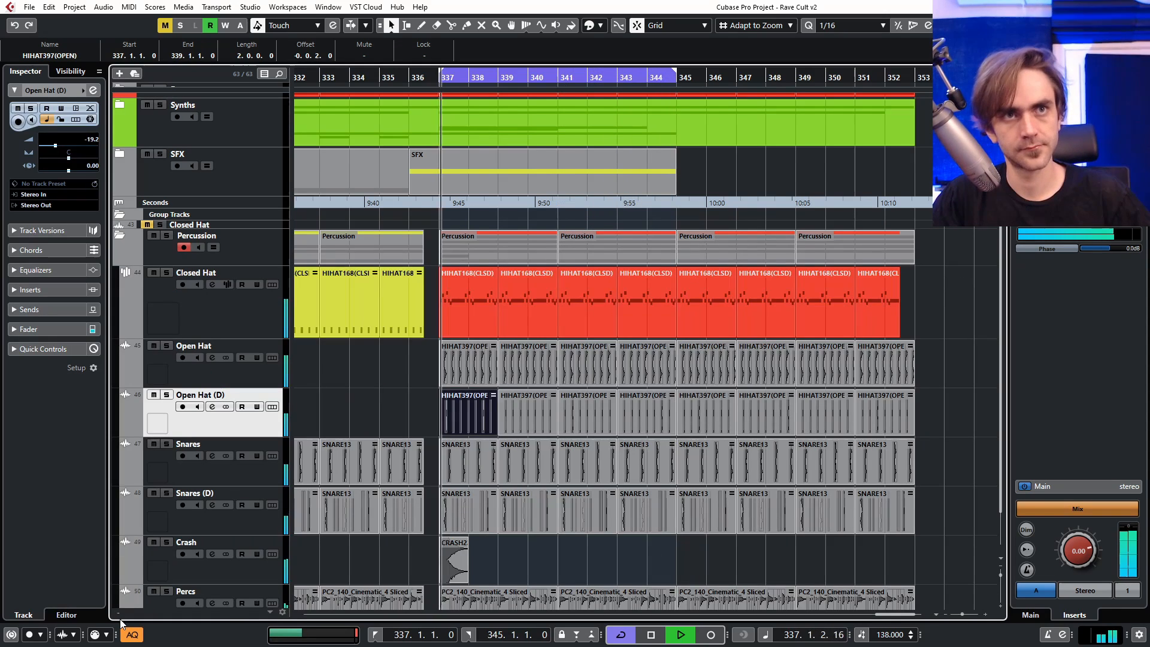
Step: Mute the Snares (D) track and raise the Open Hat (D) volume to -16.8 during playback
left_click(151, 493)
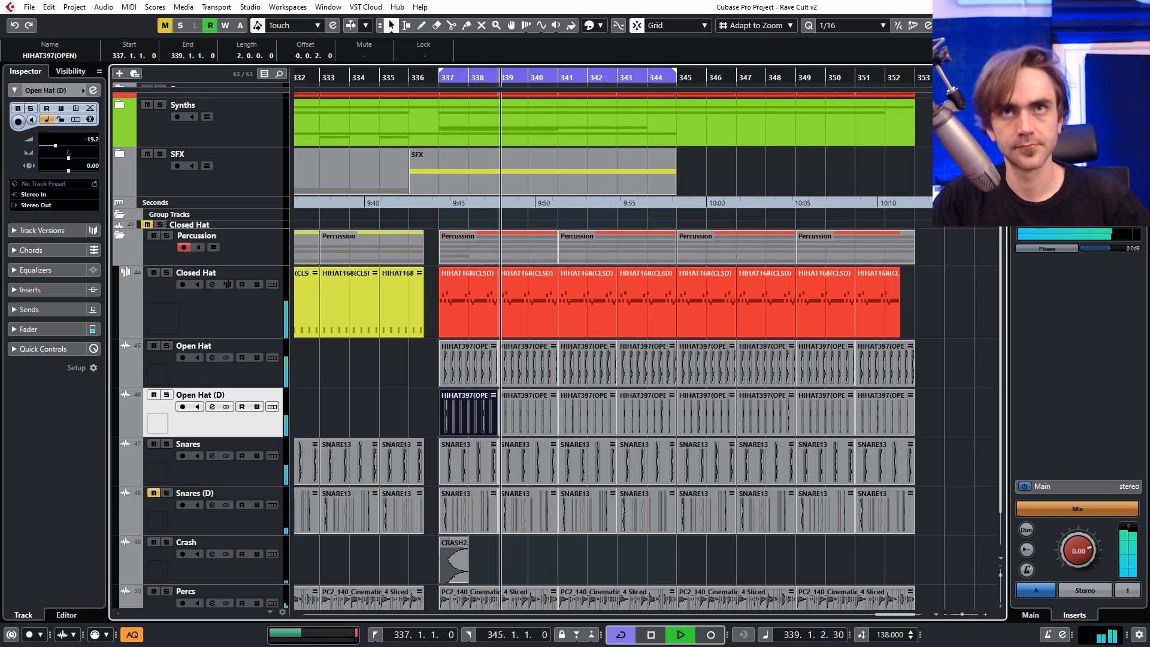
scroll(81, 142, "up", 4)
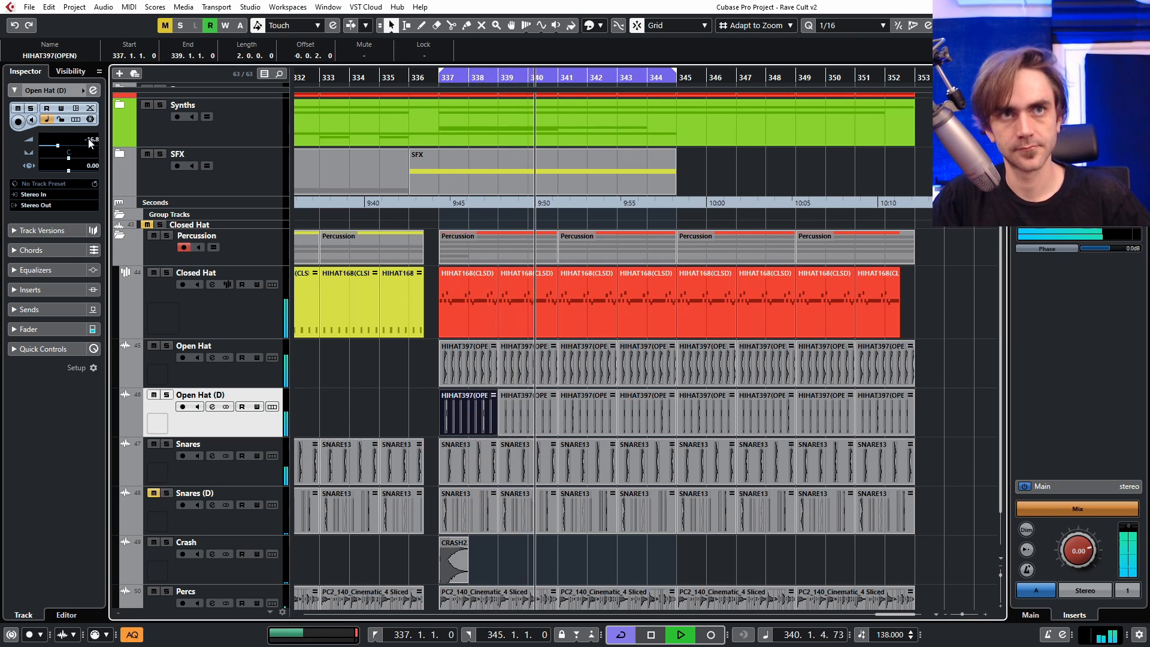
Step: Raise the Open Hat (D) volume to -12.3 and adjust the fade-outs of all hits in the first Open Hat part
scroll(88, 141, "up", 3)
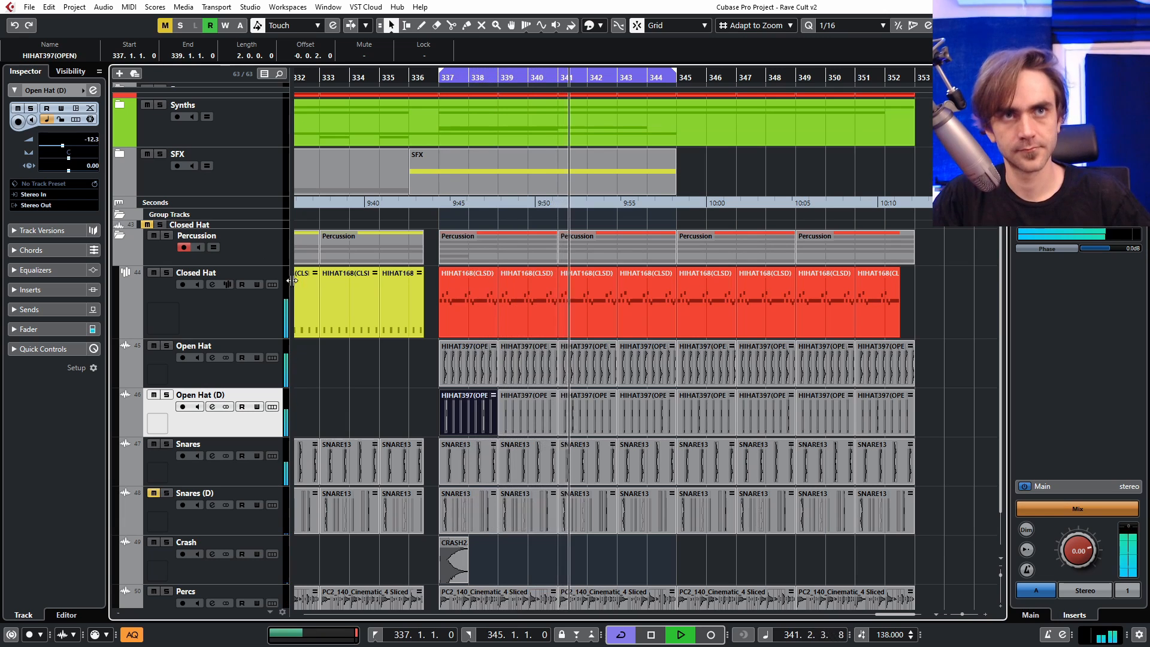
double_click(461, 368)
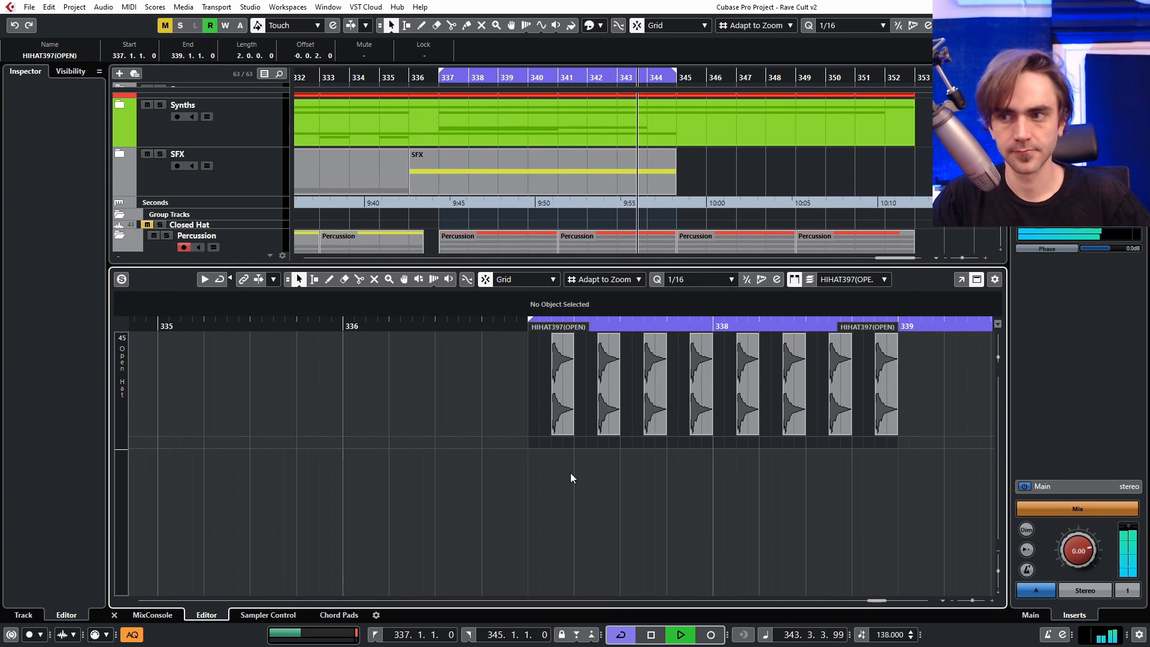
key("ctrl+a")
scroll(576, 437, "up", 4)
left_click_drag(550, 338, 526, 339)
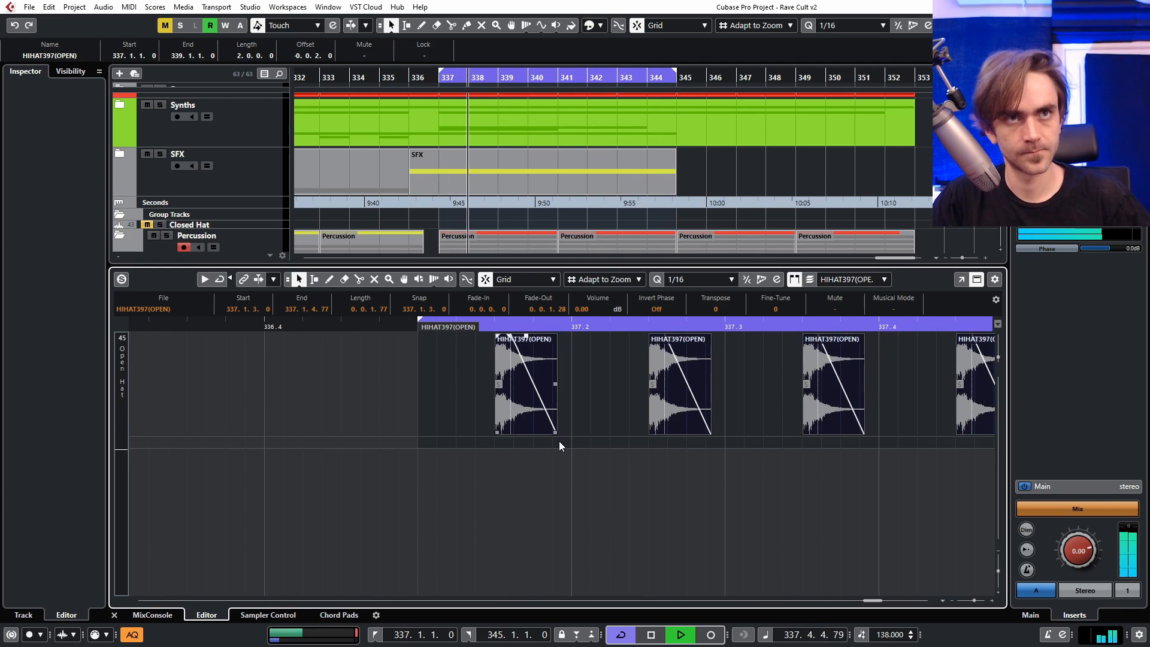
left_click(115, 615)
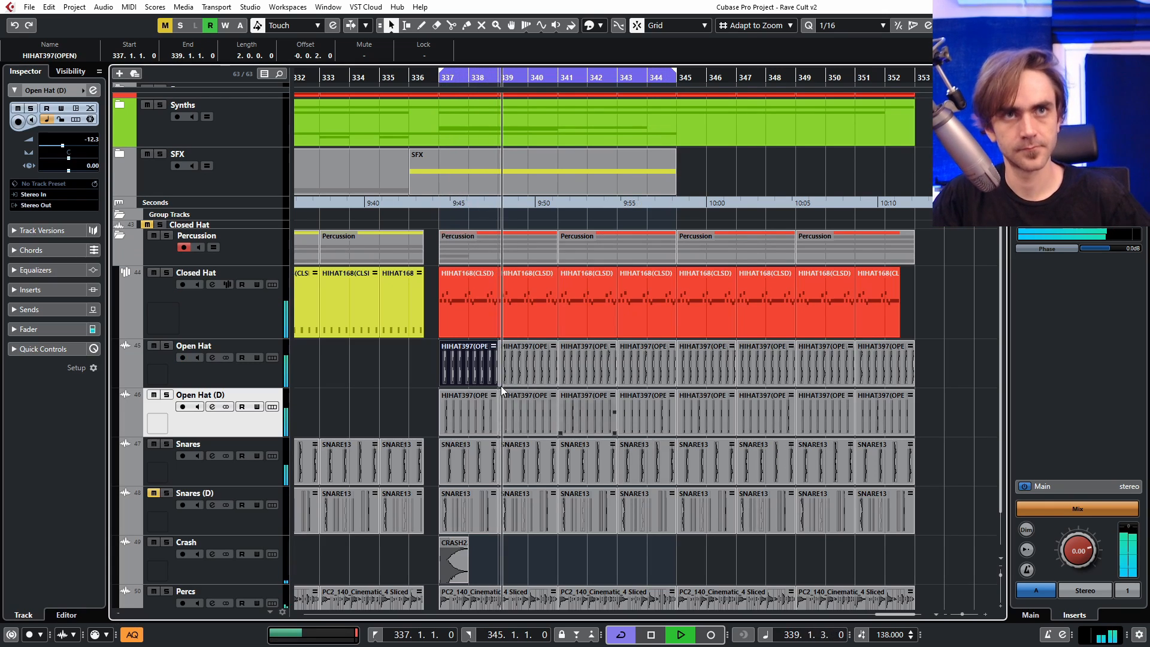
Step: Shorten the fade-outs of all hits in the first Open Hat (D) part to 0.0.0.91
double_click(459, 415)
scroll(278, 436, "up", 3)
key("ctrl+a")
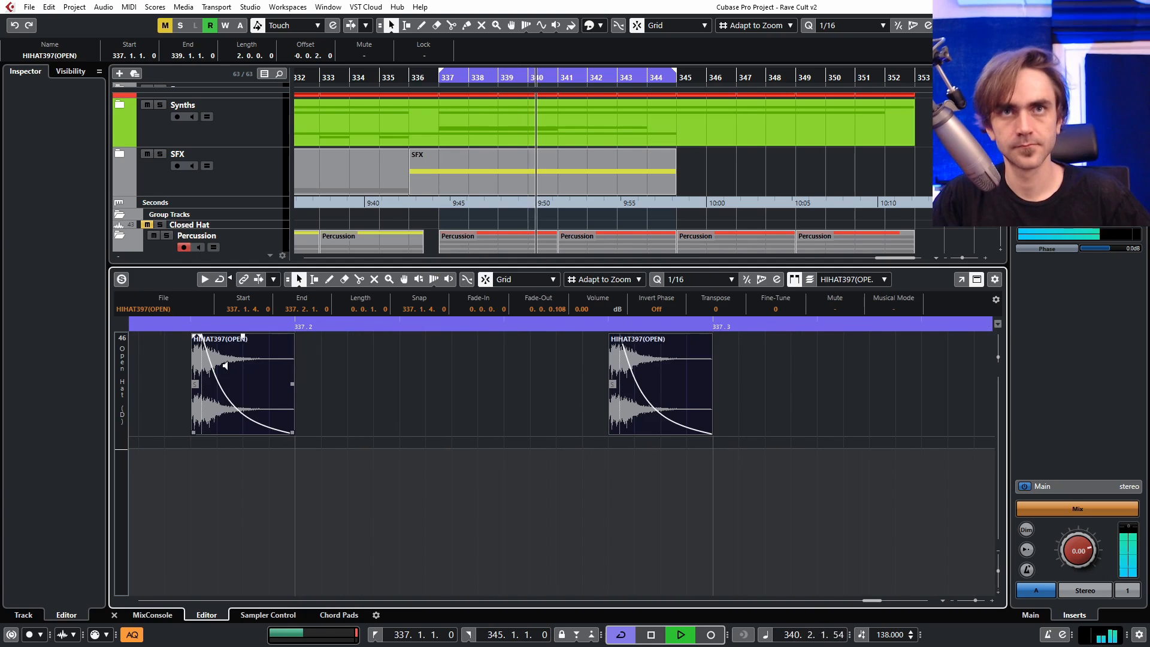
left_click_drag(196, 336, 215, 337)
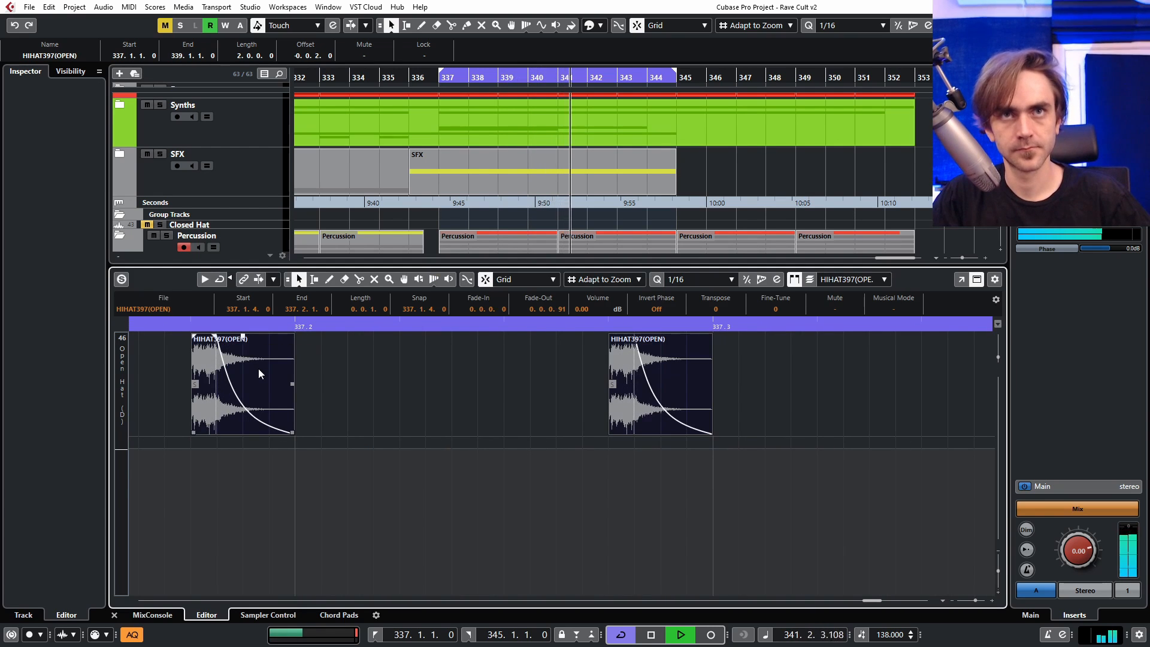
Step: Route the selected percussion tracks to a new stereo group track named Percussions and place it inside the Percussion folder
scroll(251, 533, "down", 3)
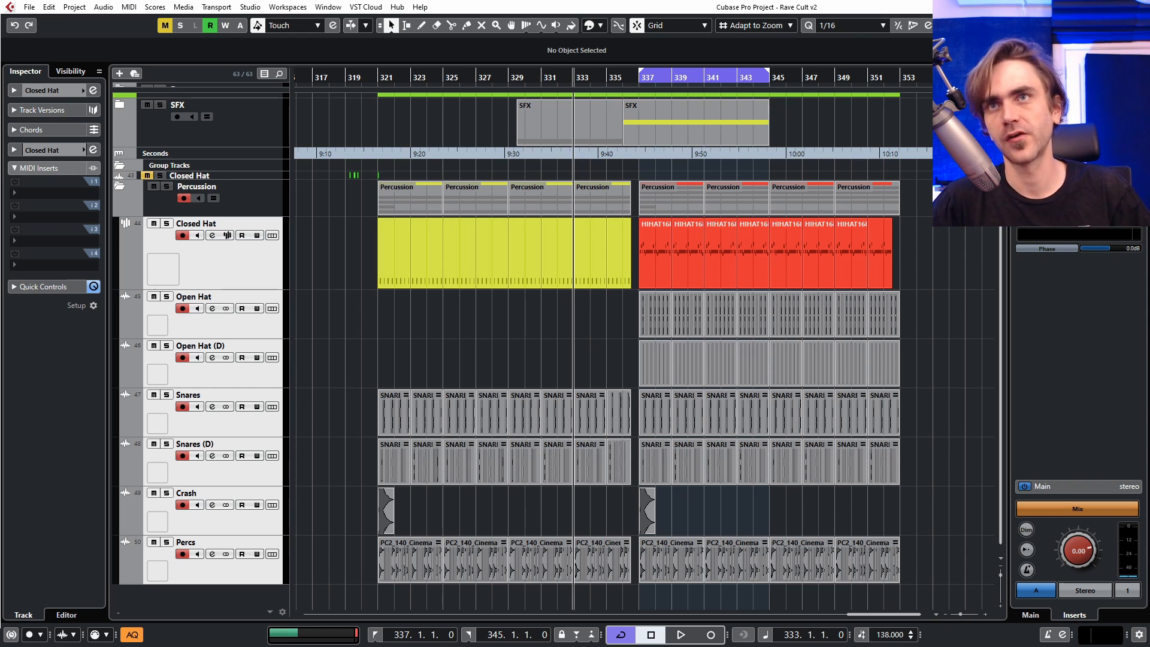
key("shift+g")
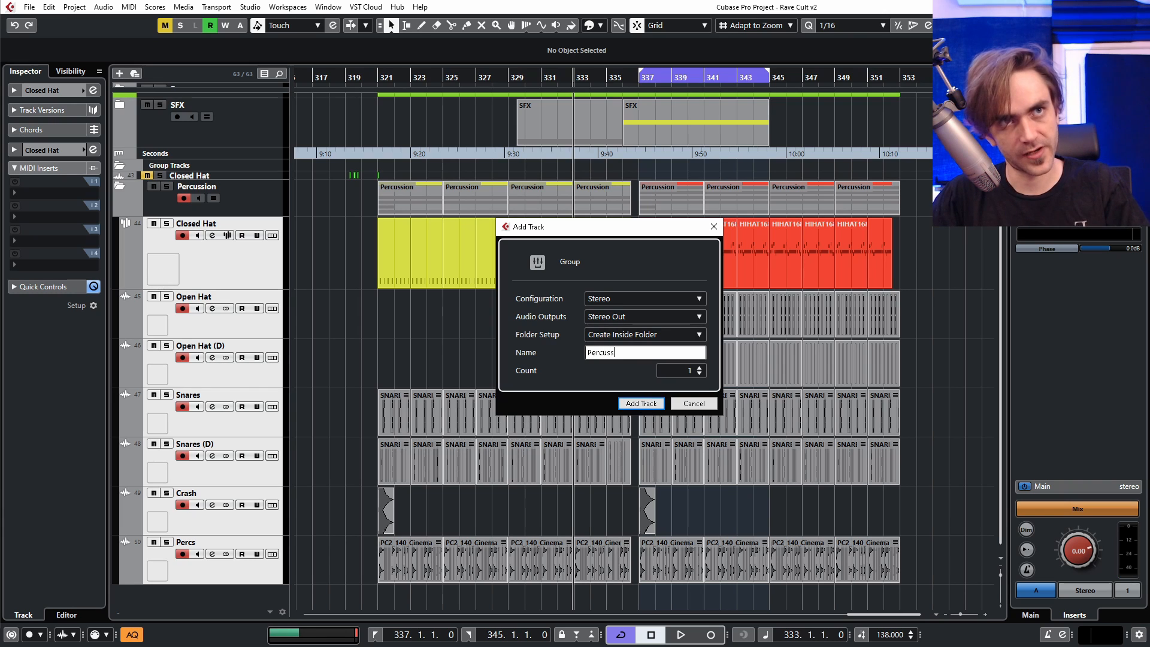
key("Return")
left_click_drag(159, 167, 215, 213)
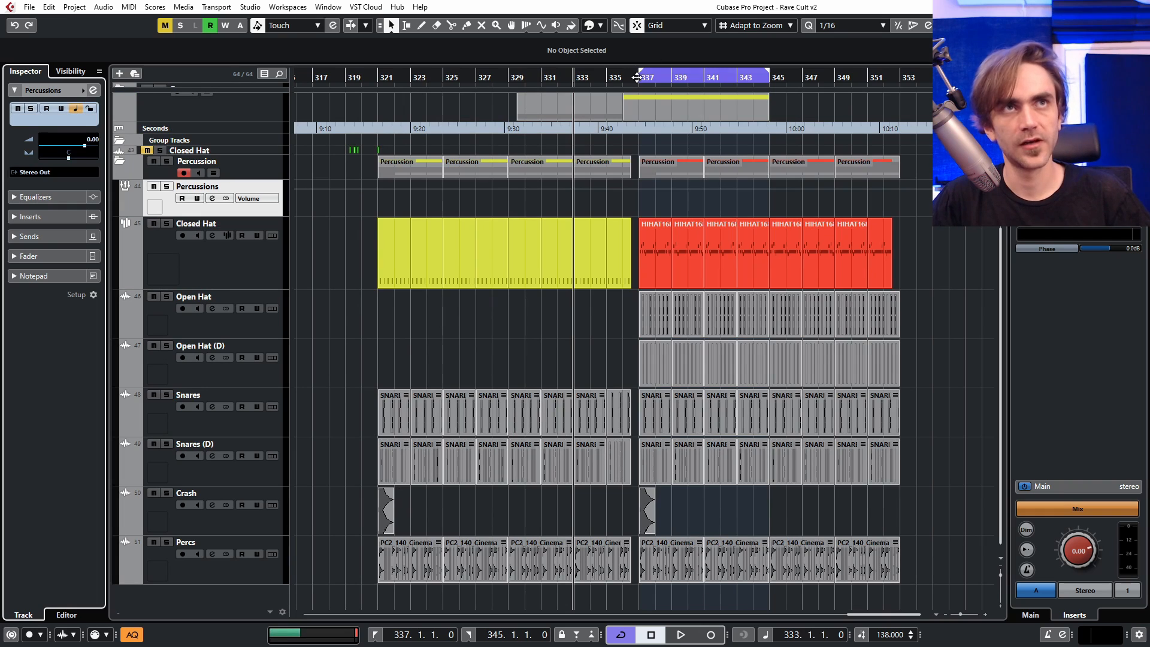
Step: Solo the Percussions group and examine its spectrum in the channel equalizer during playback
scroll(550, 323, "up", 3)
scroll(458, 265, "down", 3)
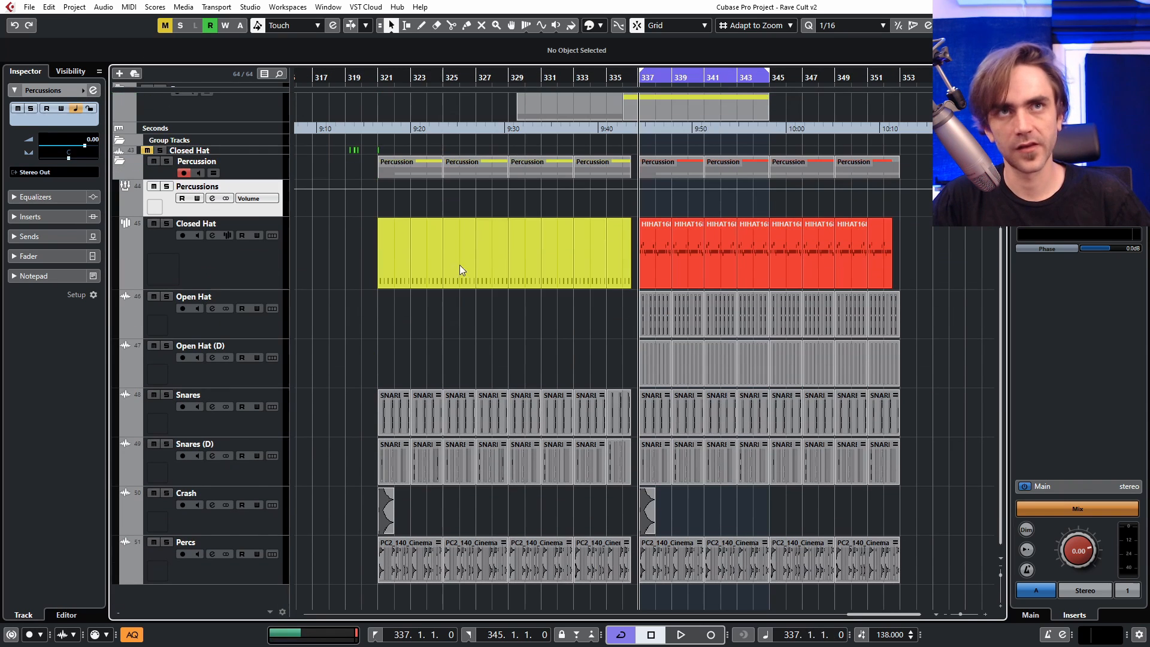
left_click(167, 187)
left_click(92, 90)
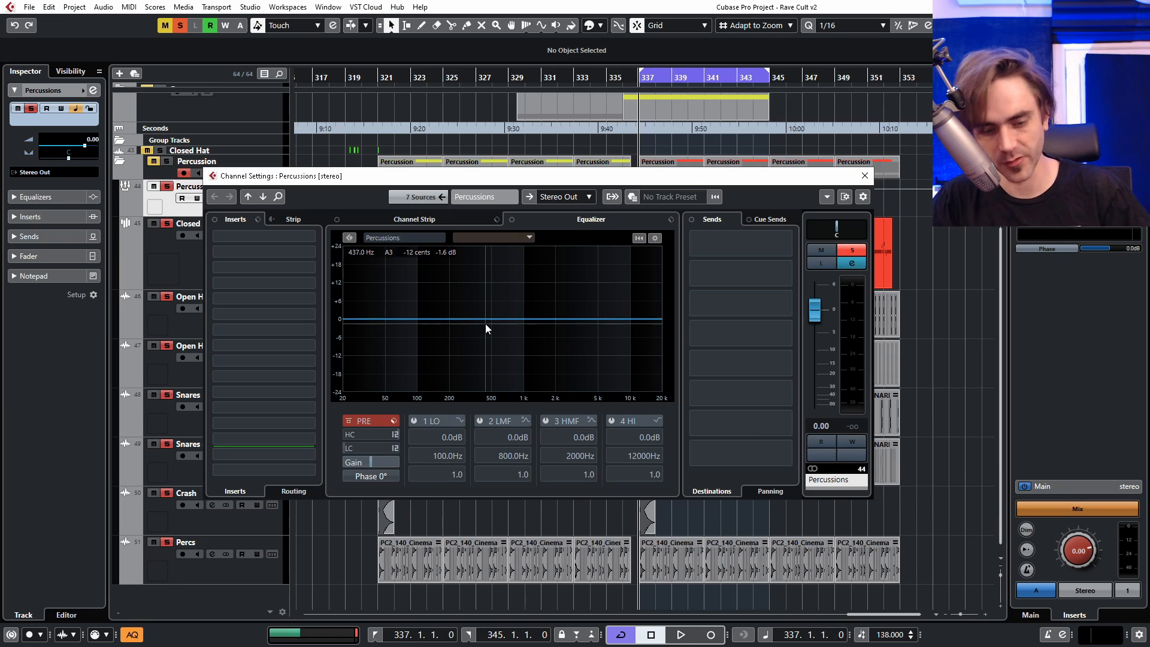
key("space")
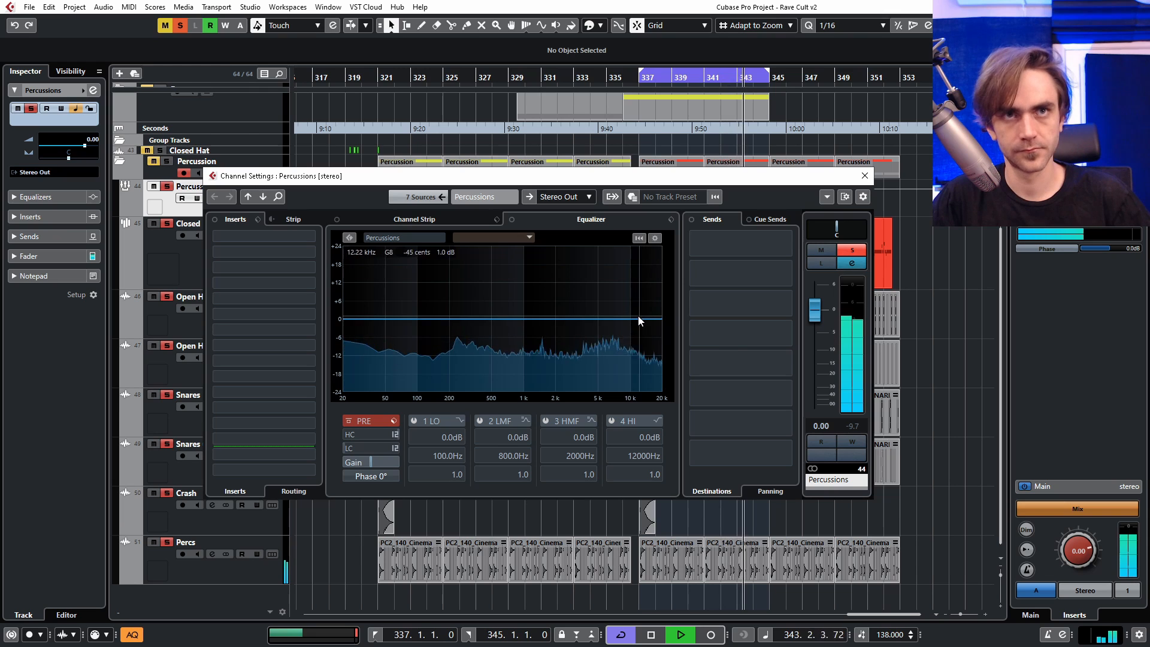
left_click(844, 431)
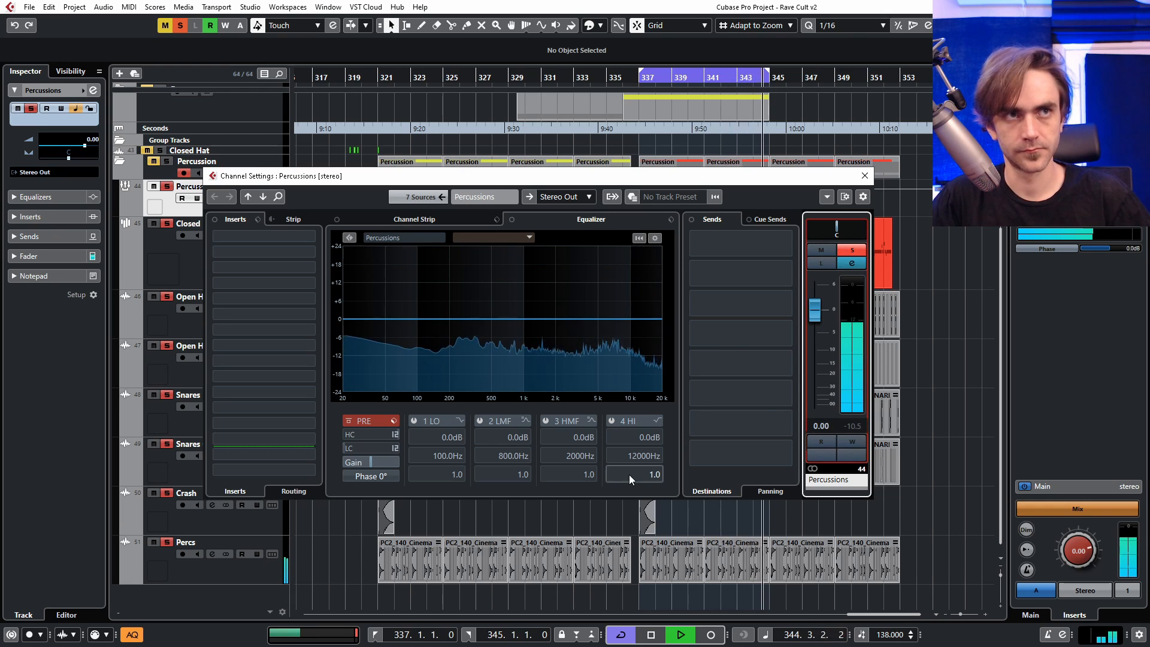
key("space")
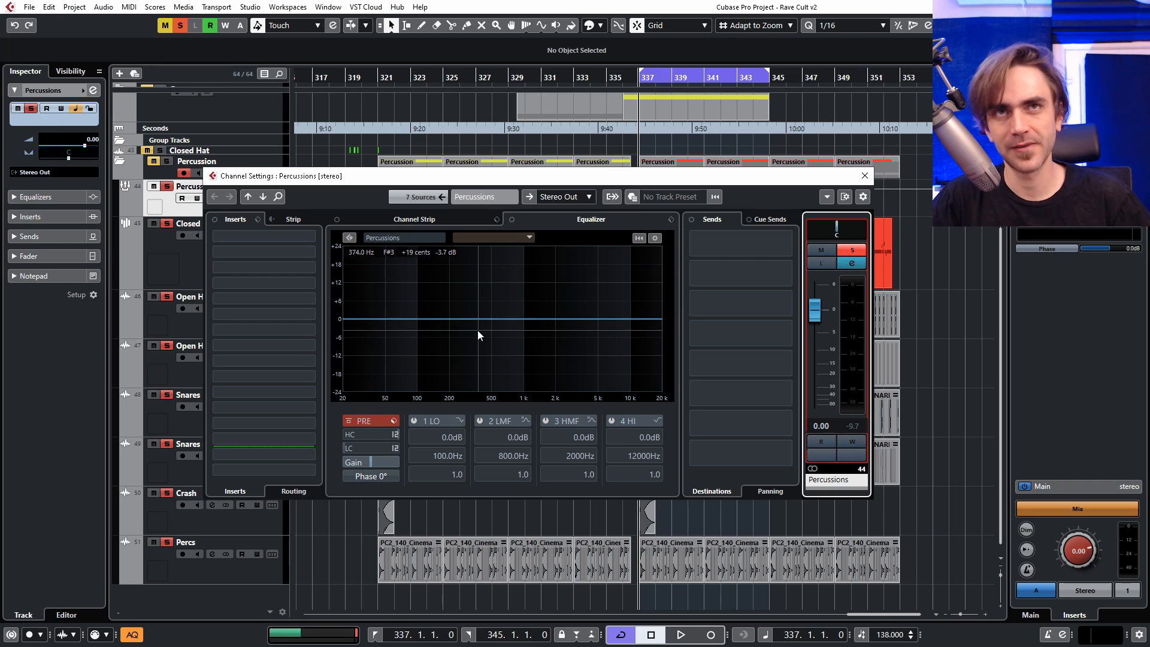
Step: Try a 24 dB/Oct low cut at 1070 Hz on the Percussions group and audition it in the mix and soloed
left_click(395, 448)
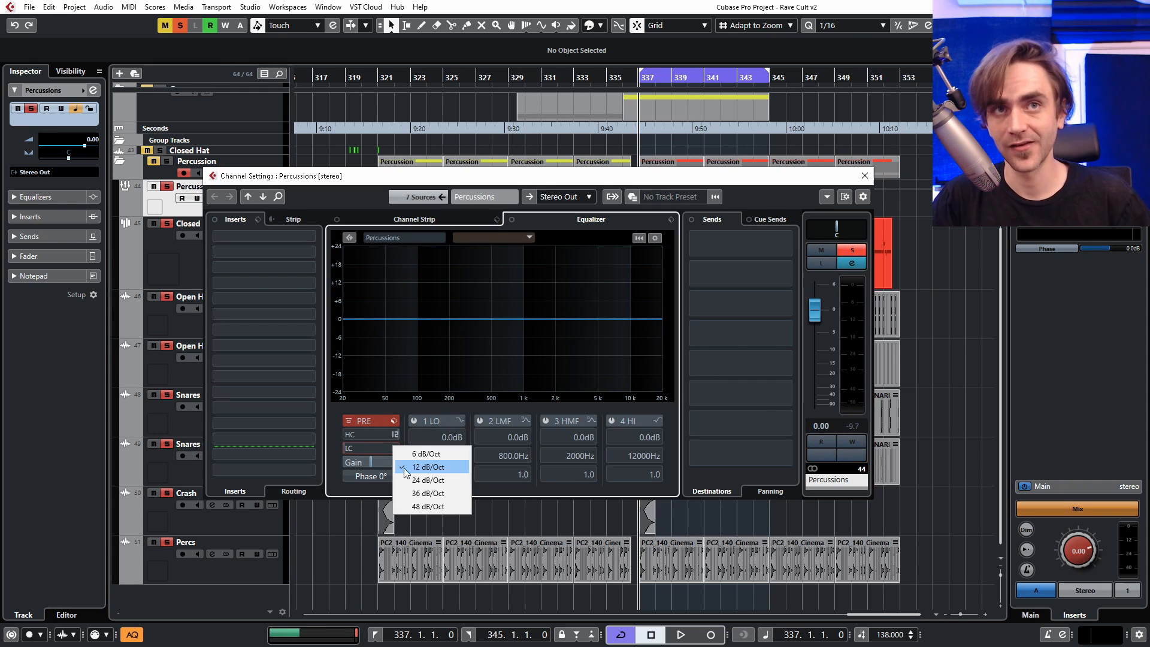
left_click(433, 481)
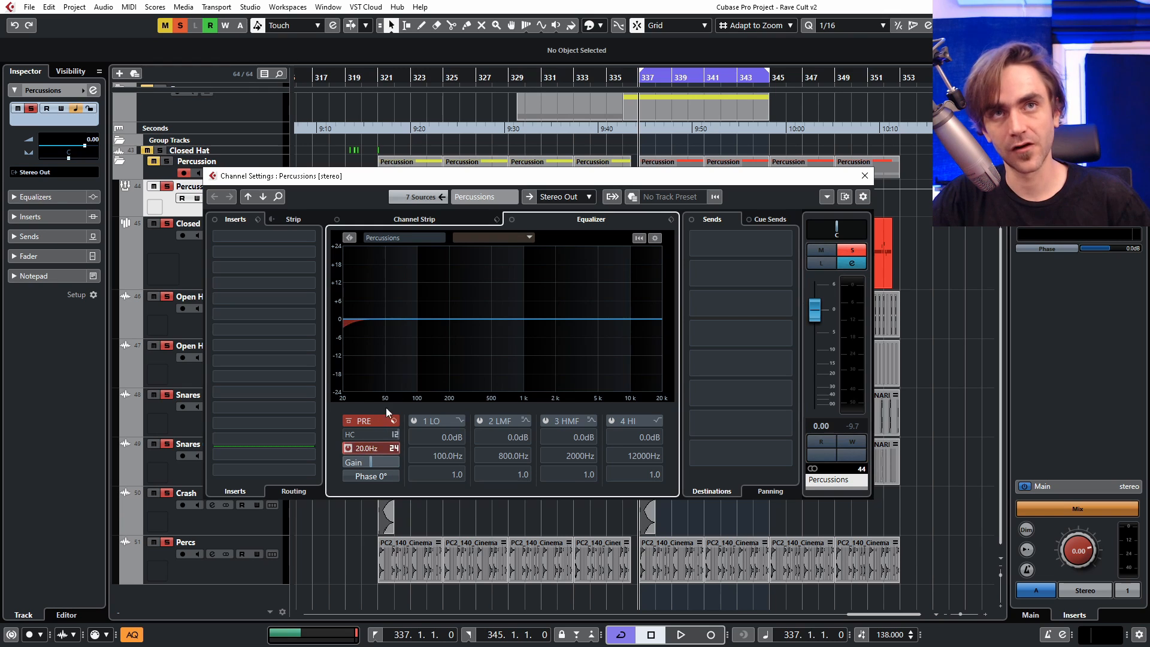
left_click_drag(386, 407, 425, 376)
key("space")
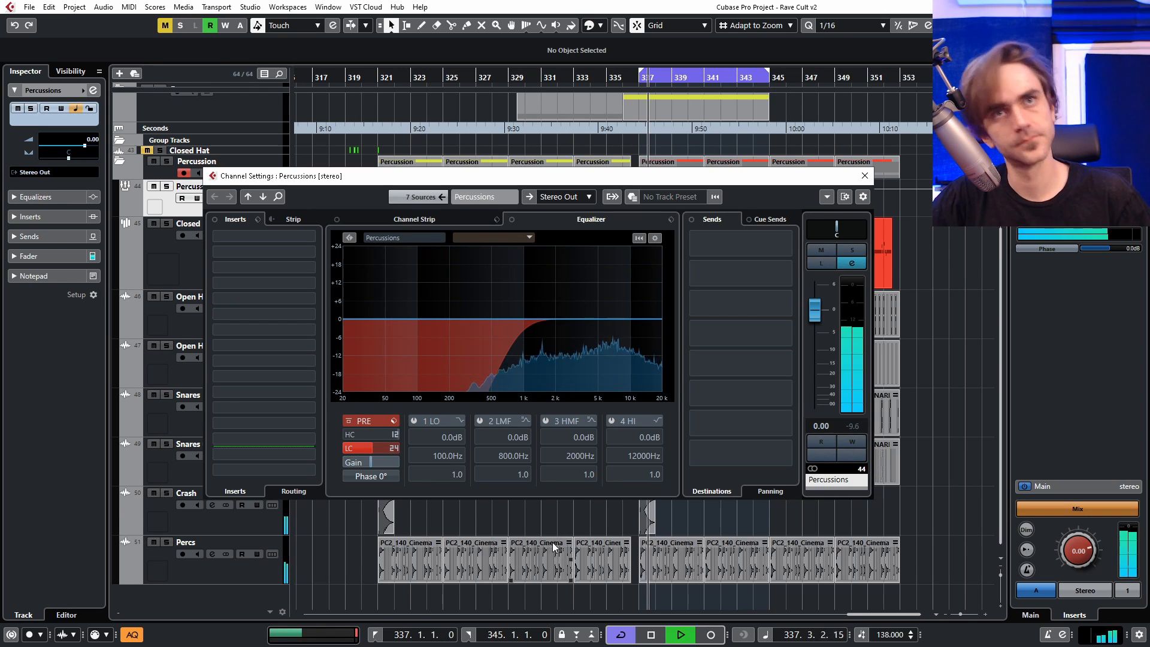
left_click(167, 188)
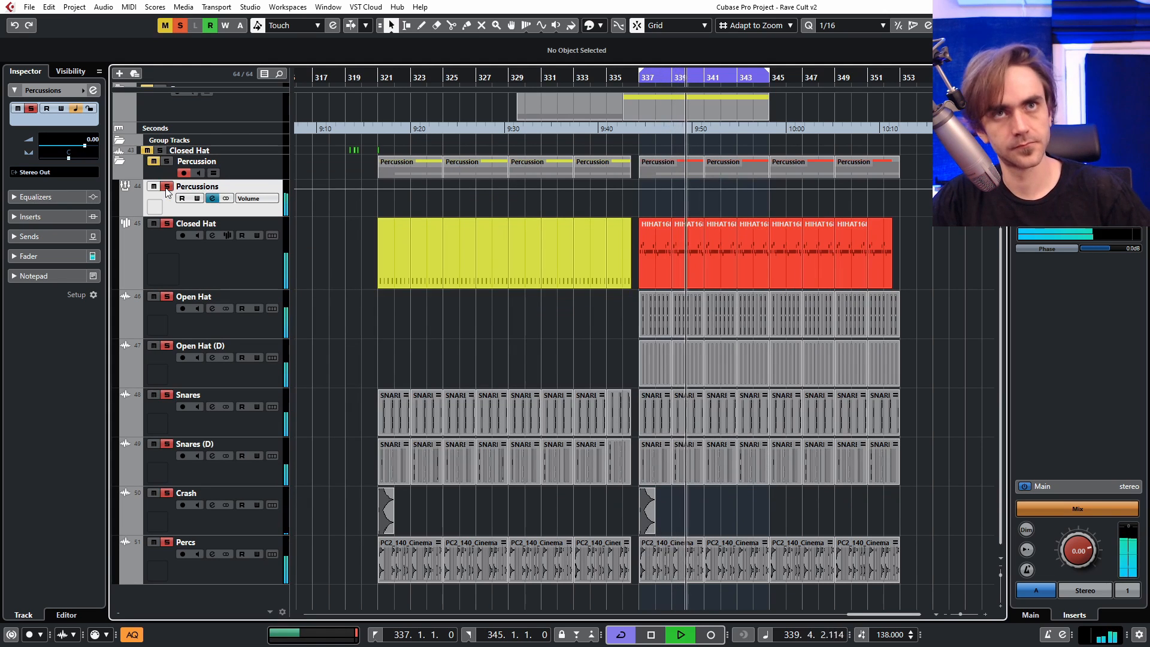
key("space")
Step: Switch off the low cut on the Percussions group and close its channel settings
left_click(93, 90)
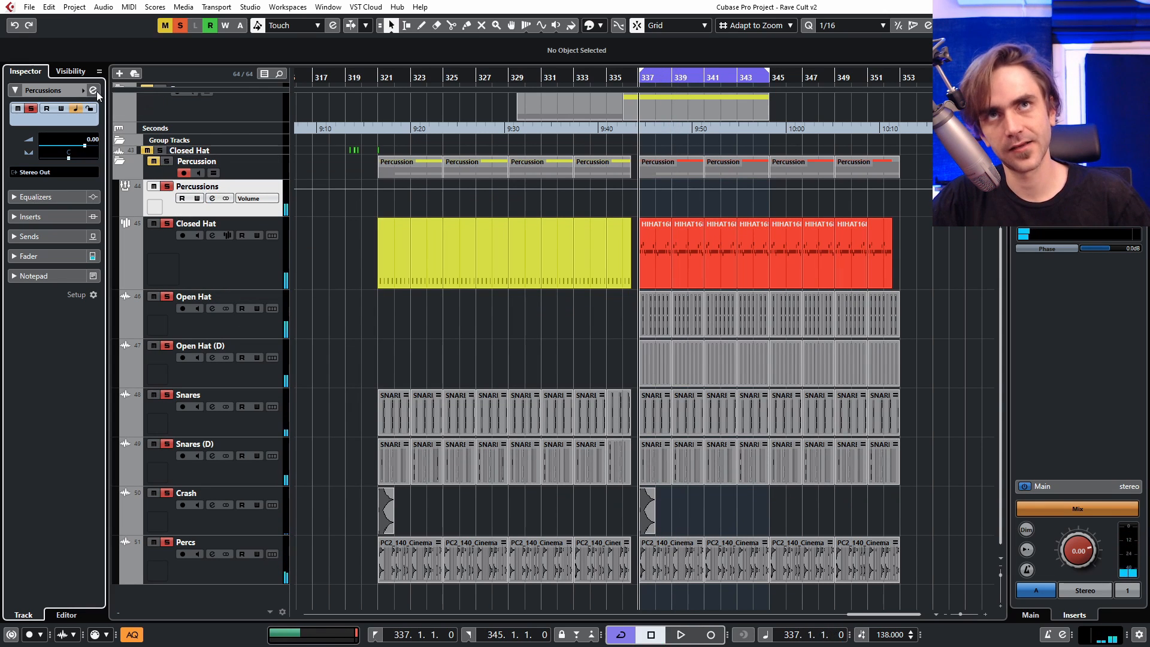
left_click(349, 448)
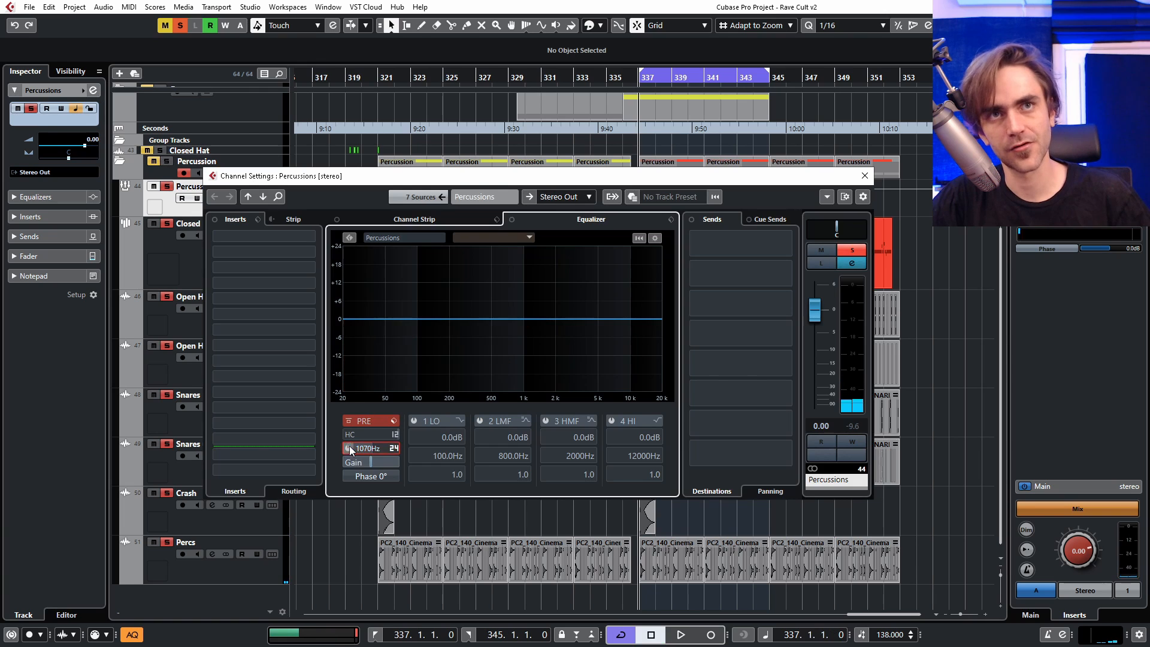
left_click(863, 177)
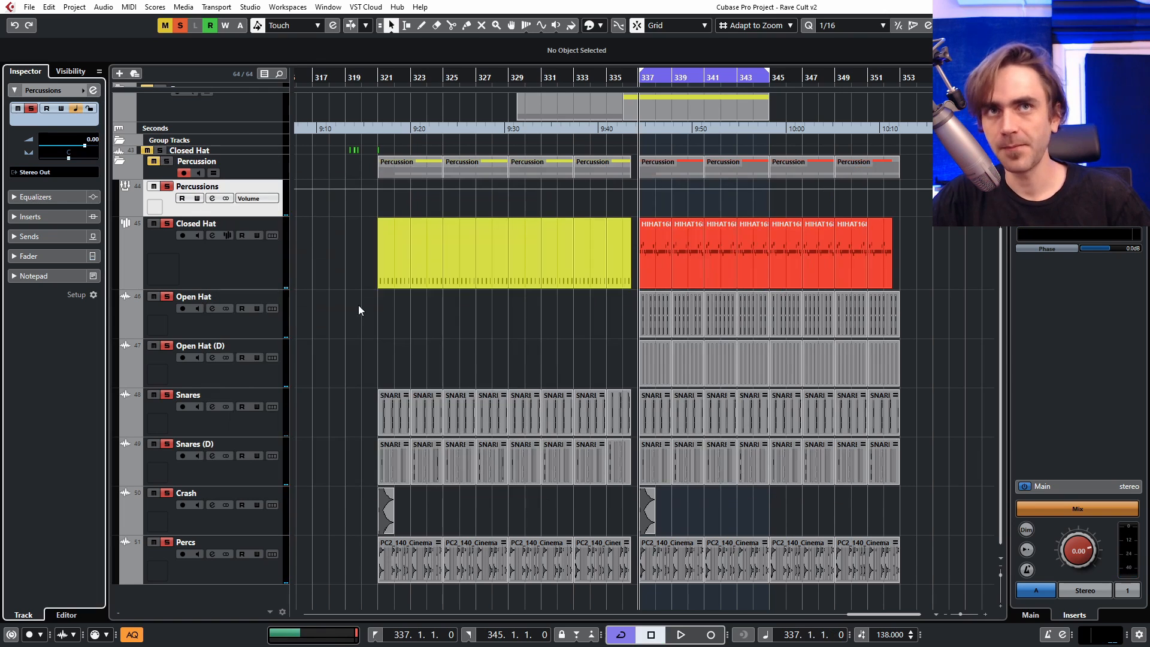
Step: Apply a 24 dB/Oct low cut to the Closed Hat channel and raise its frequency to 3414 Hz during playback
left_click(255, 271)
left_click(94, 91)
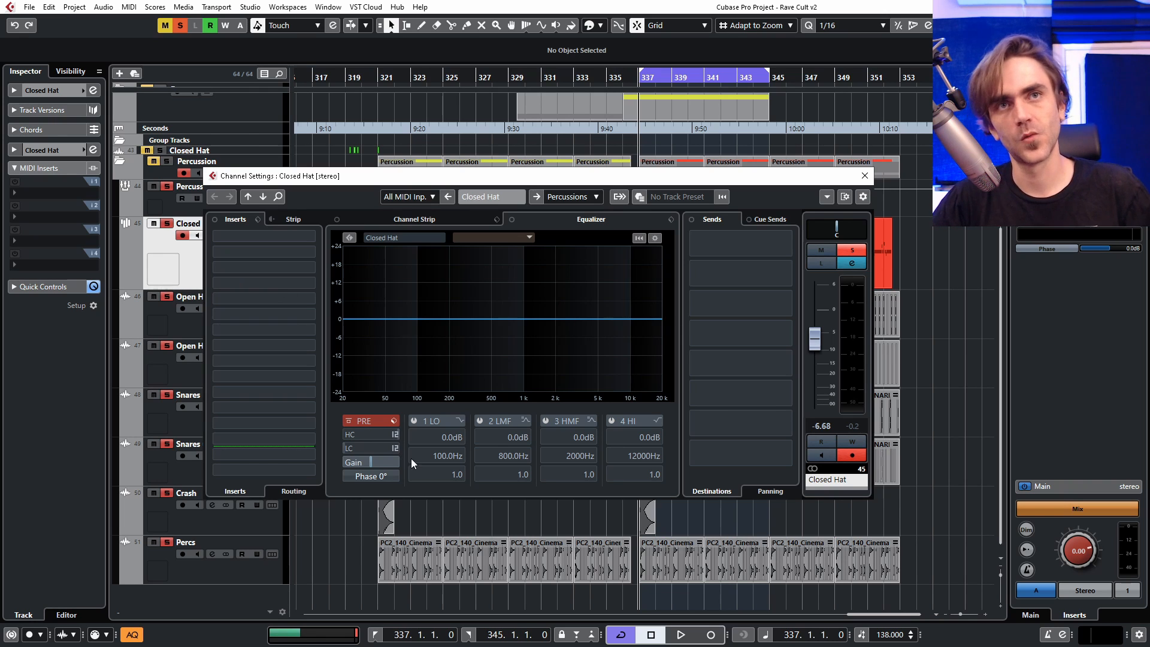
left_click(395, 448)
left_click(375, 484)
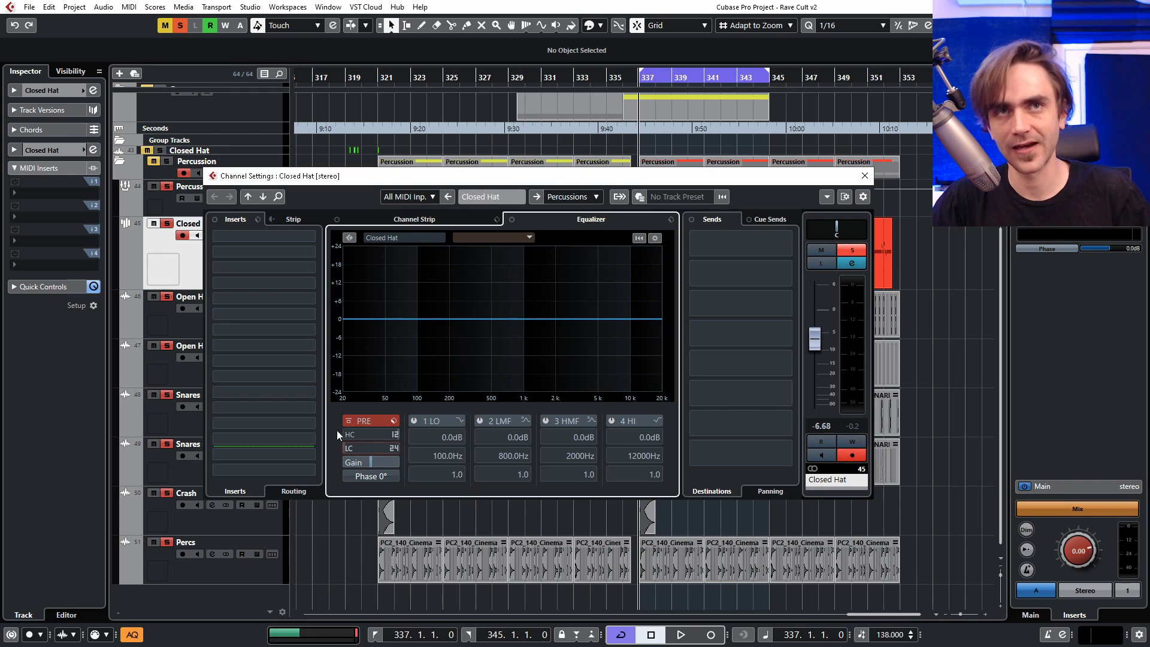
left_click_drag(379, 388, 429, 294)
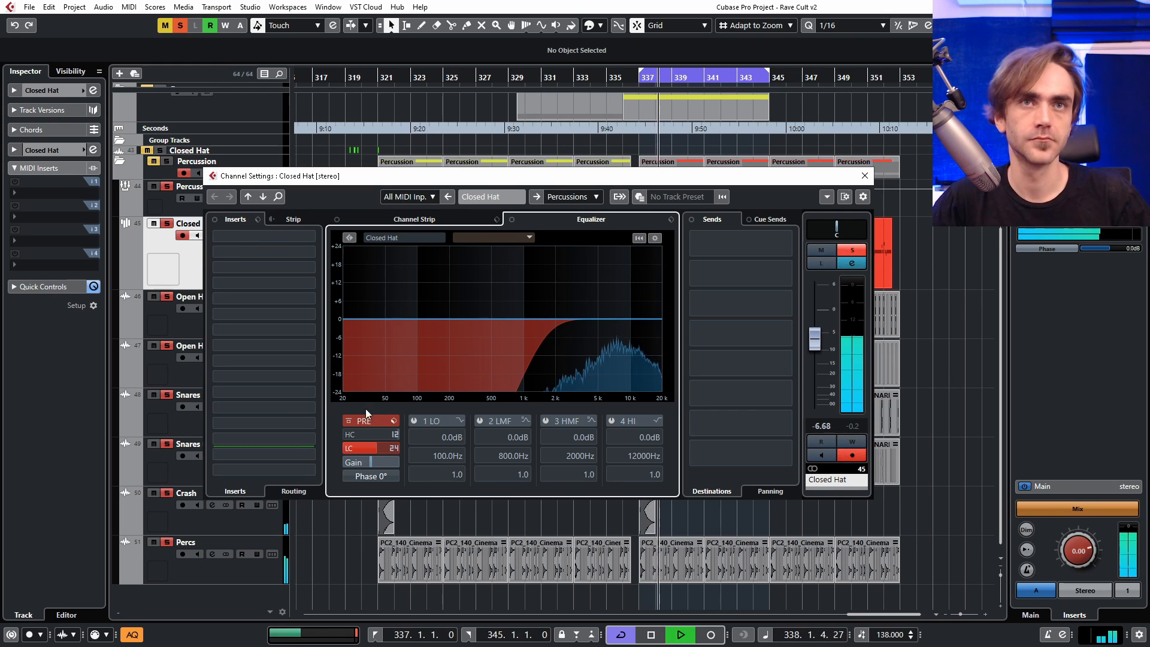
scroll(383, 448, "up", 4)
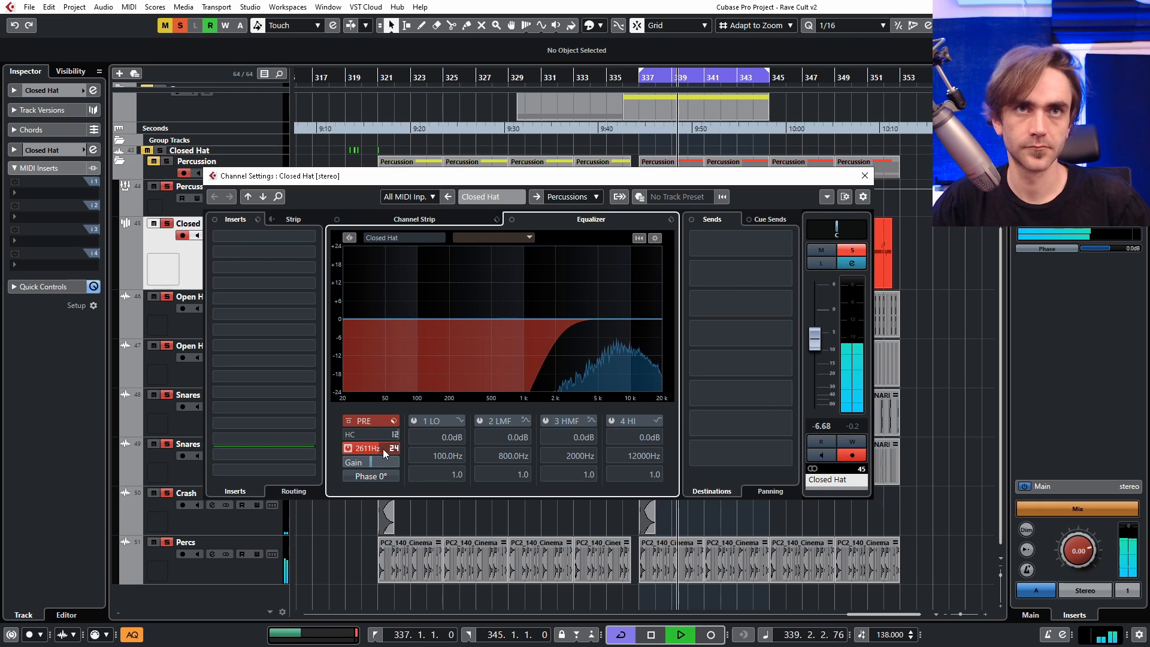
scroll(382, 448, "up", 3)
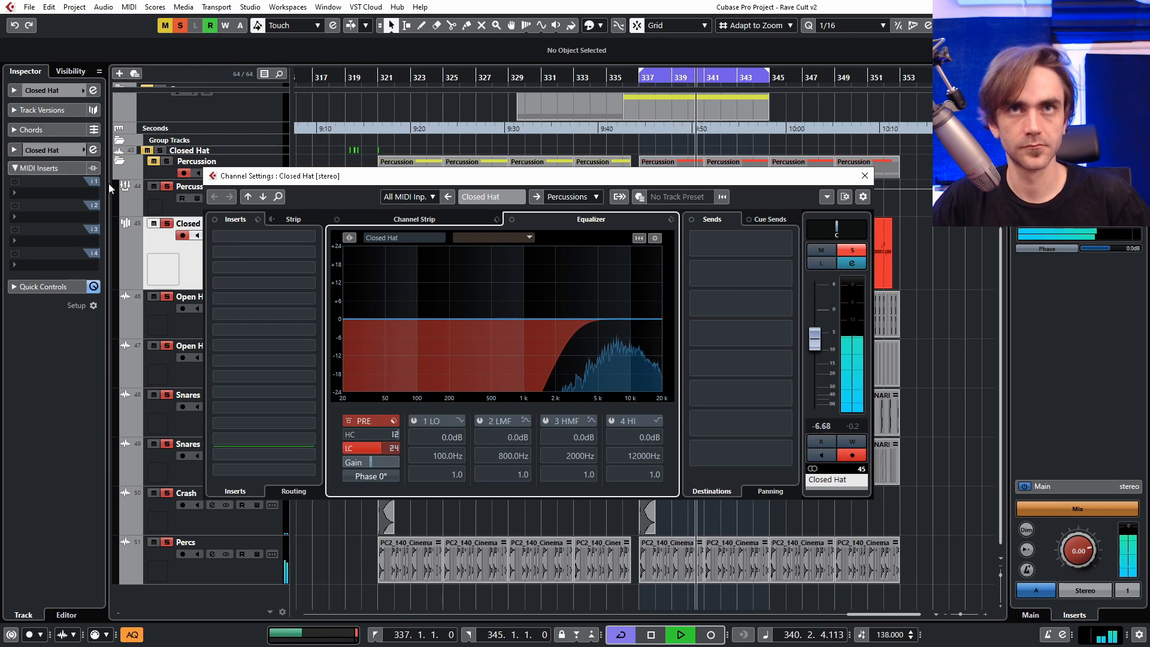
Step: Solo the Closed Hat track and compare its sound with the low cut off and on
left_click(165, 224)
left_click(166, 224)
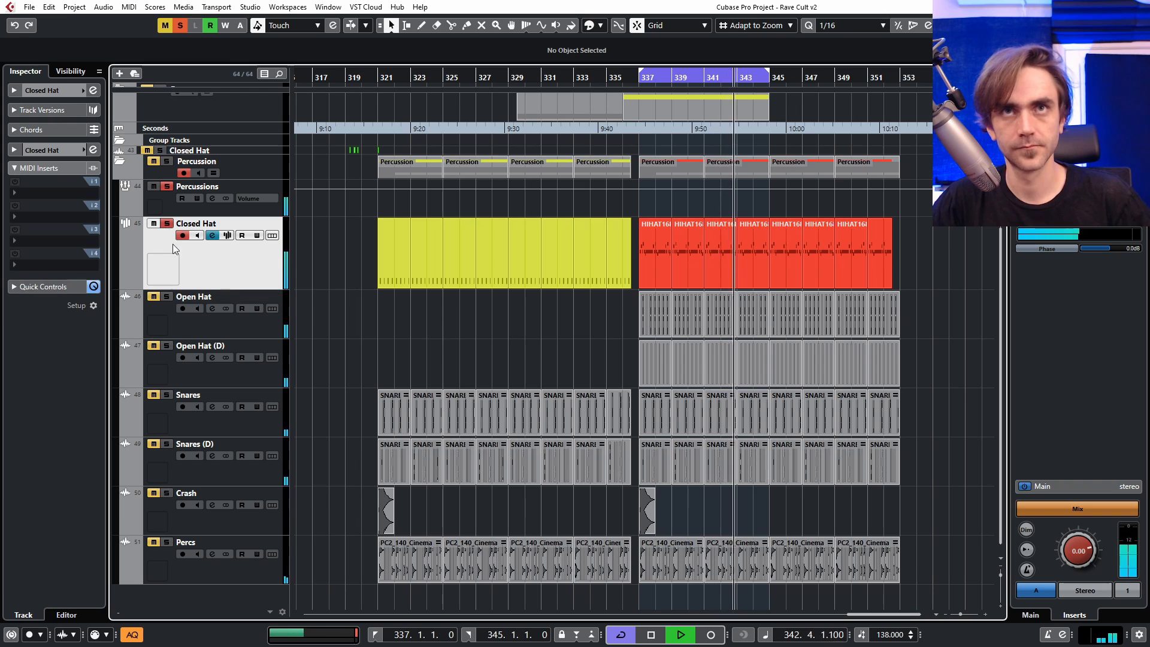
left_click(93, 91)
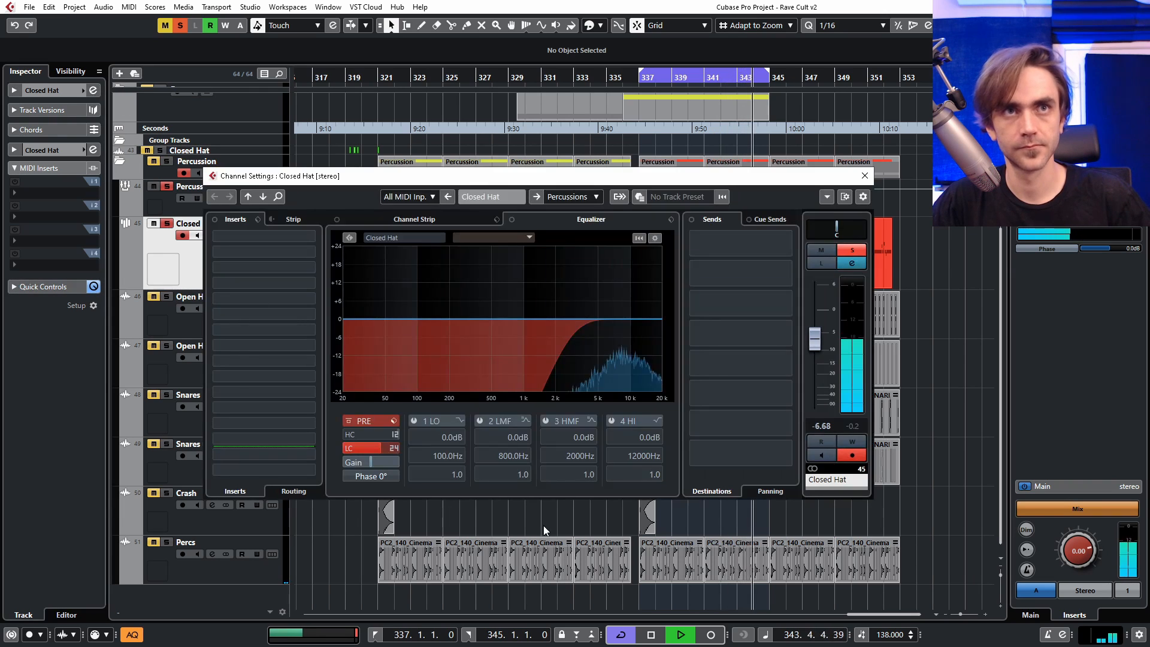
left_click(348, 449)
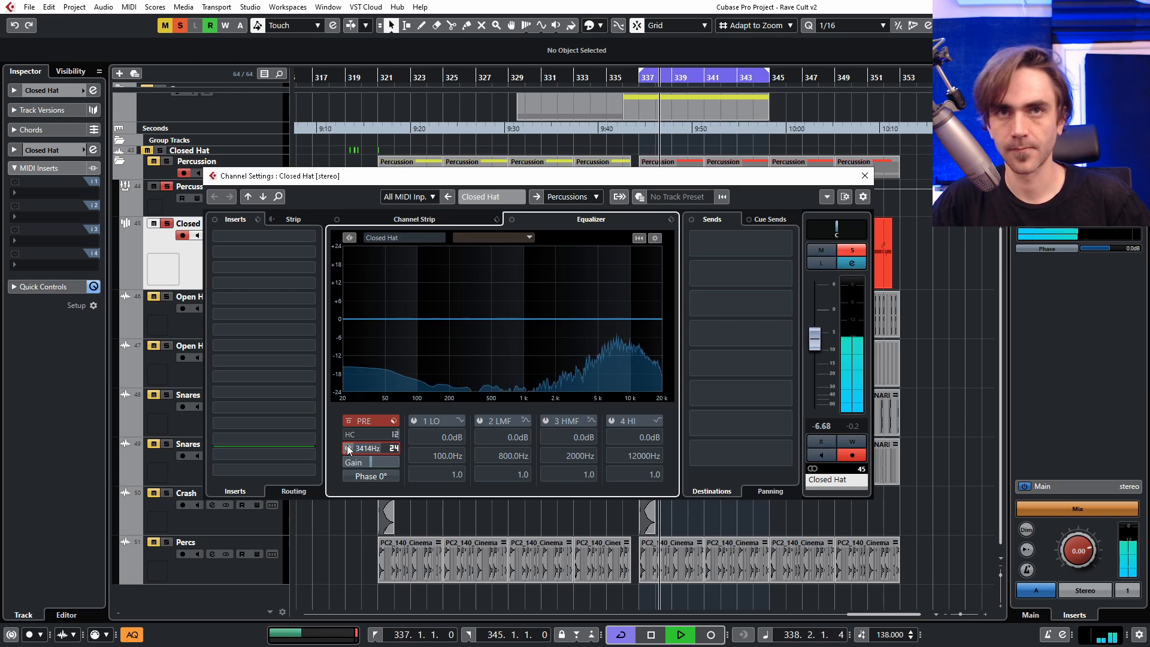
left_click(347, 449)
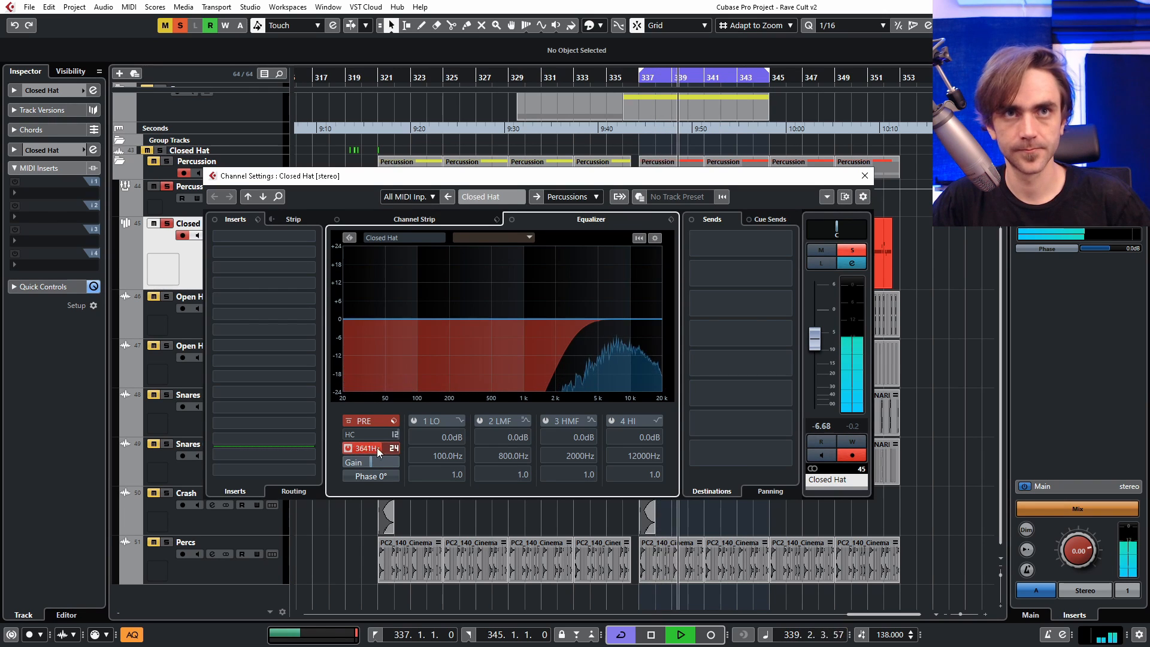
Step: Raise the Closed Hat low cut frequency to 4395 Hz and stop playback
scroll(375, 451, "up", 4)
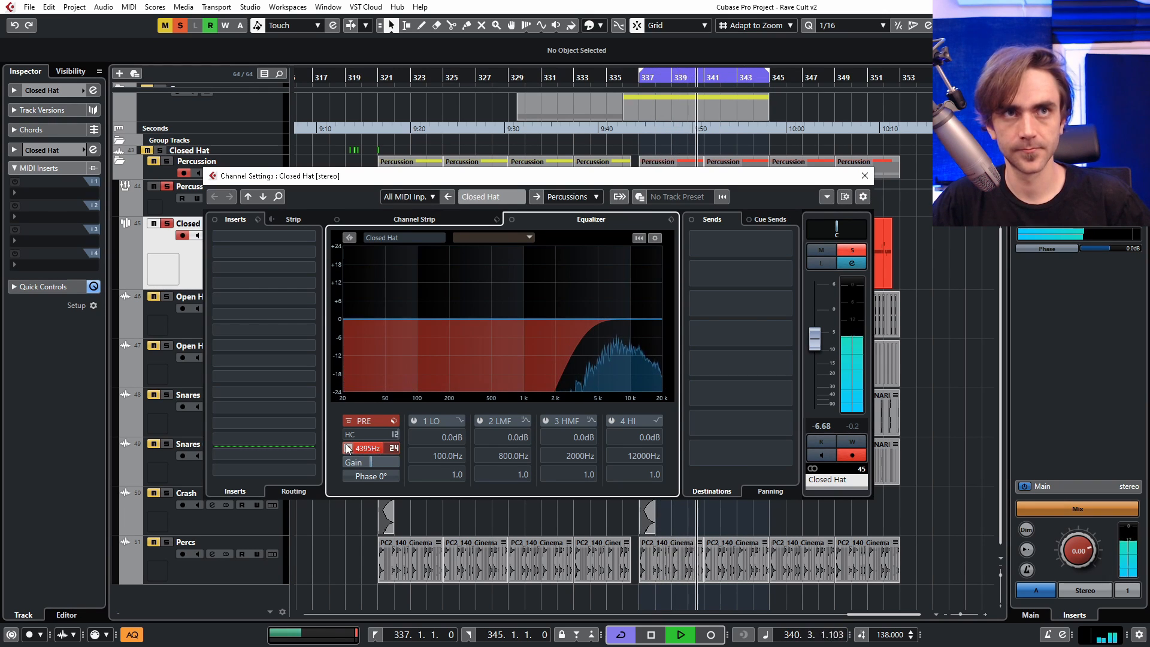
key("space")
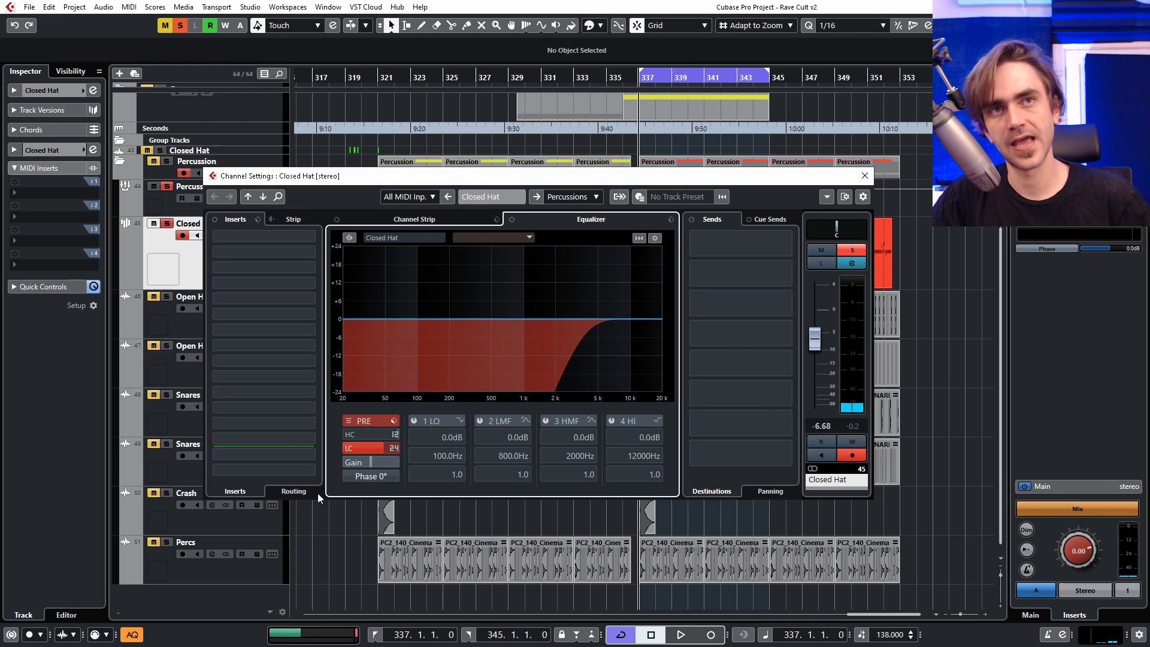
mouse_move(356, 448)
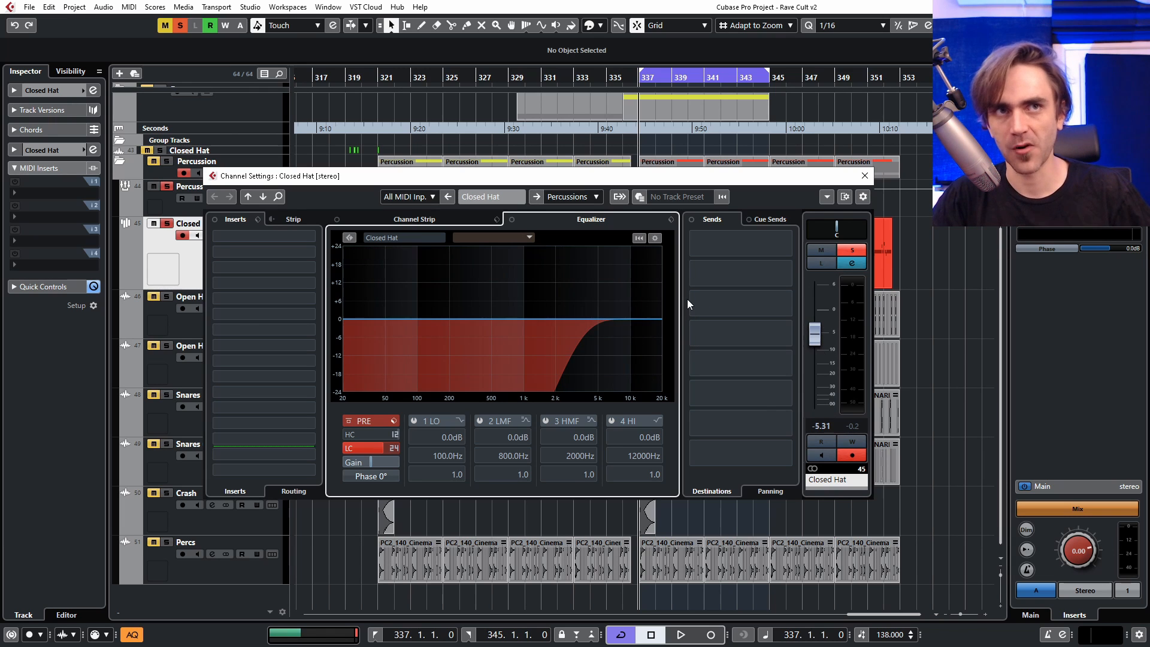
Step: Play the loop from bar 337 and move playback to bar 321 to listen to the earlier section
key("space")
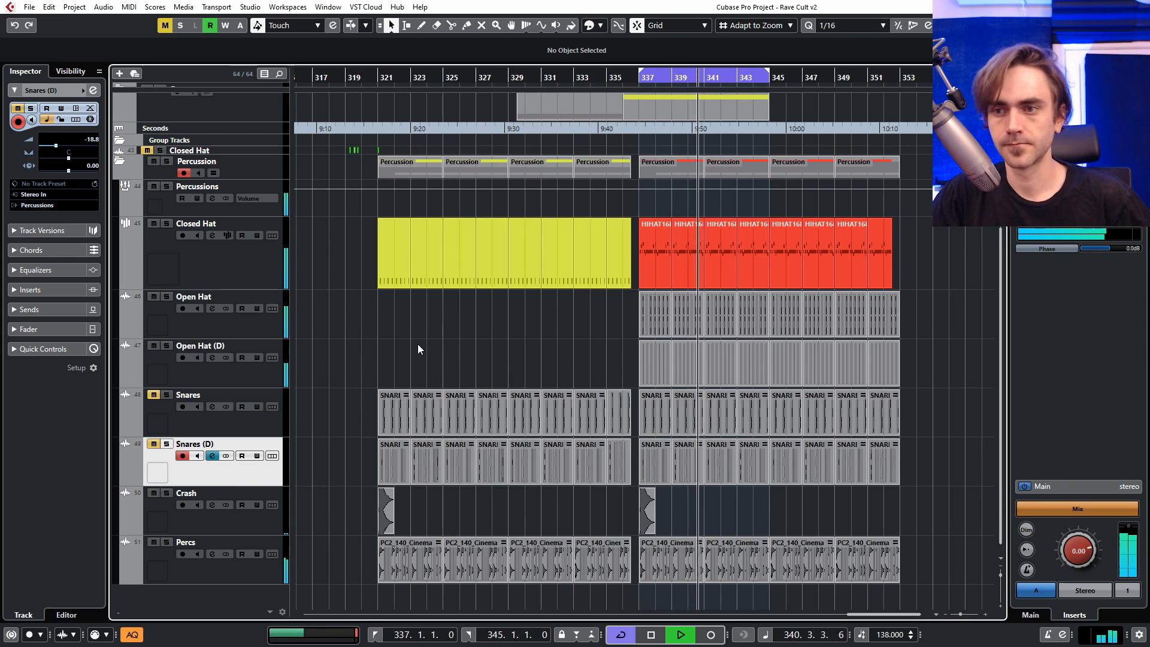
left_click(379, 66)
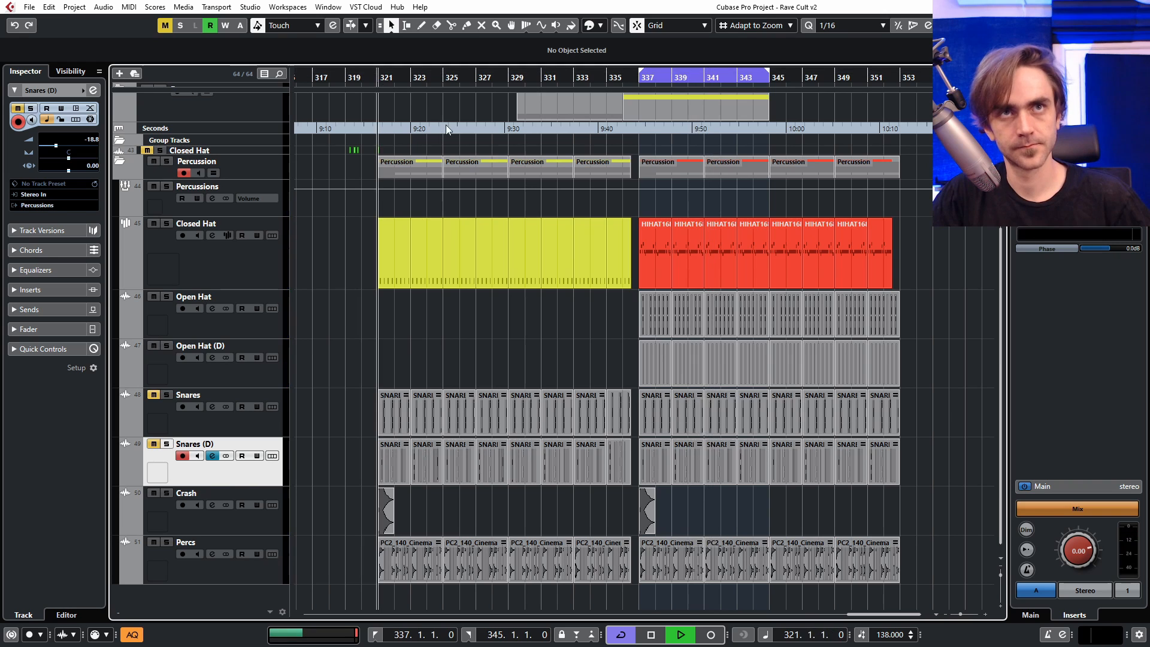
Step: Raise the Closed Hat track level to -2.78 dB and audition it from bar 337, stopping playback at the end
left_click(211, 272)
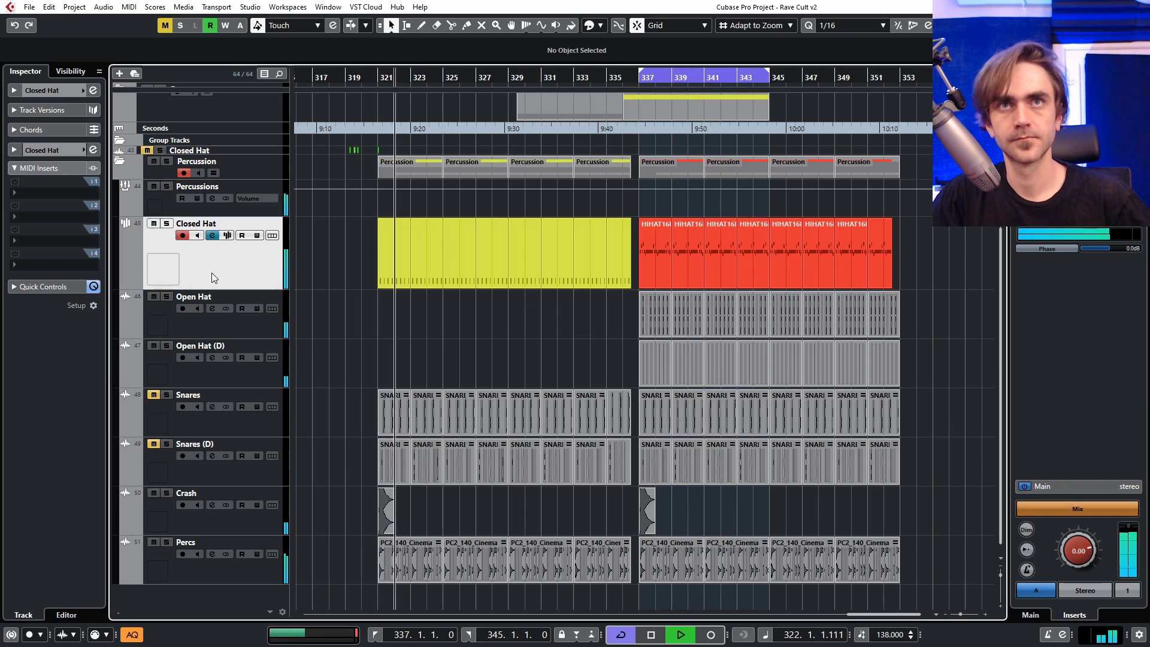
left_click(20, 88)
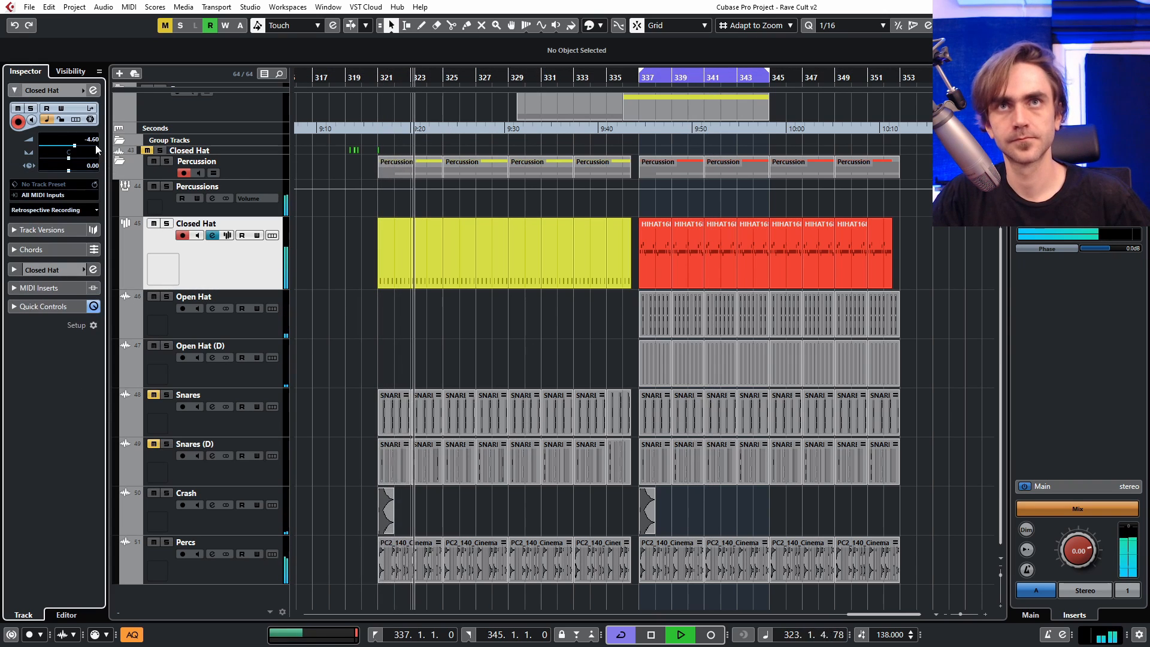
scroll(94, 141, "up", 2)
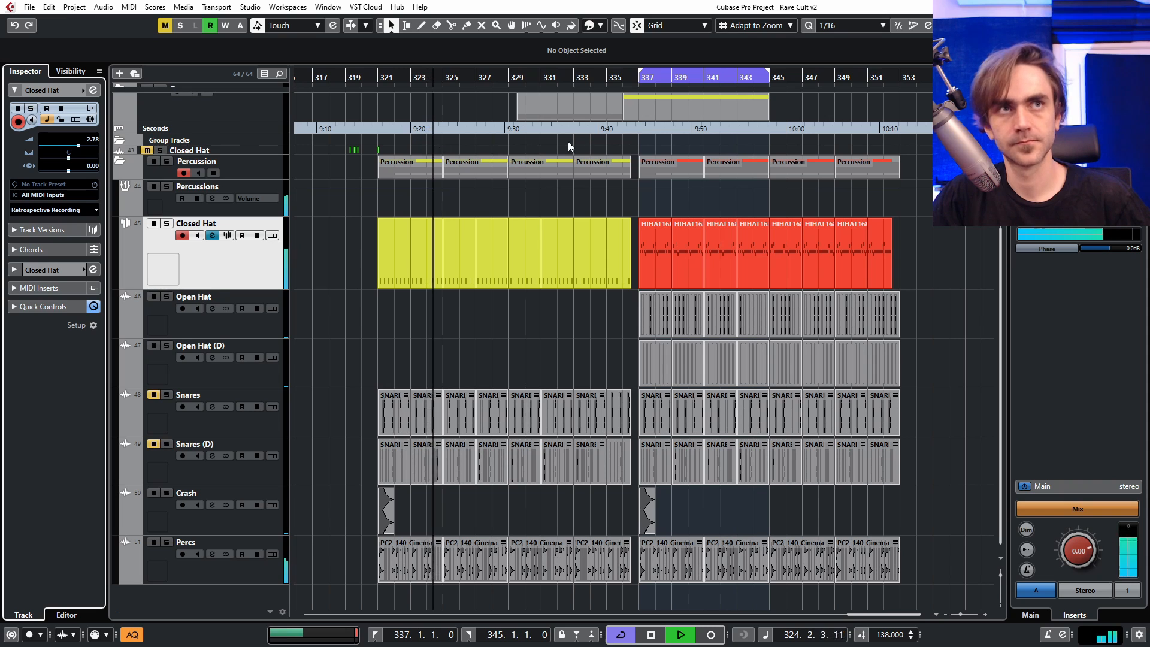
left_click(634, 78)
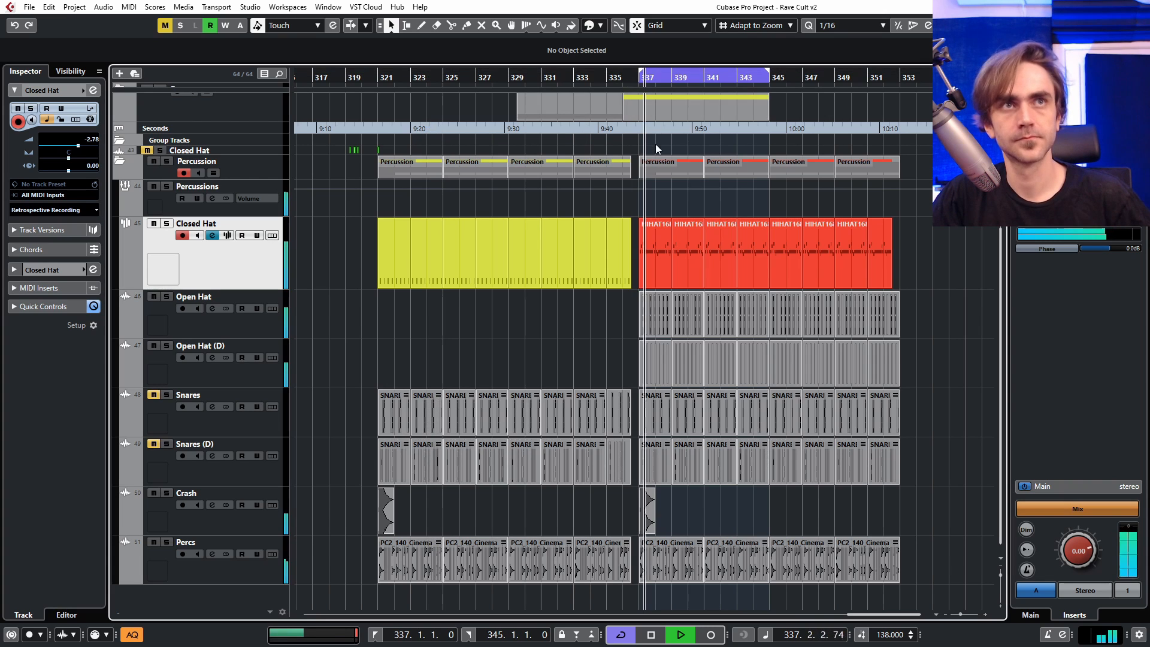
key("space")
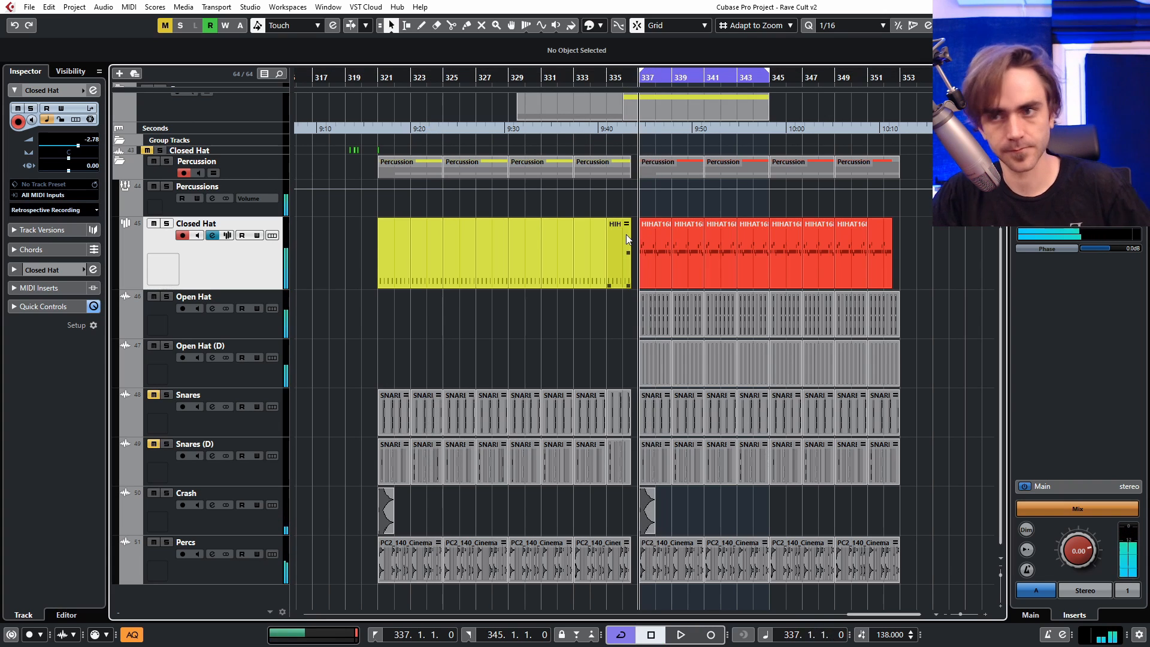
Step: Select the Open Hat track and open its channel settings
left_click(174, 317)
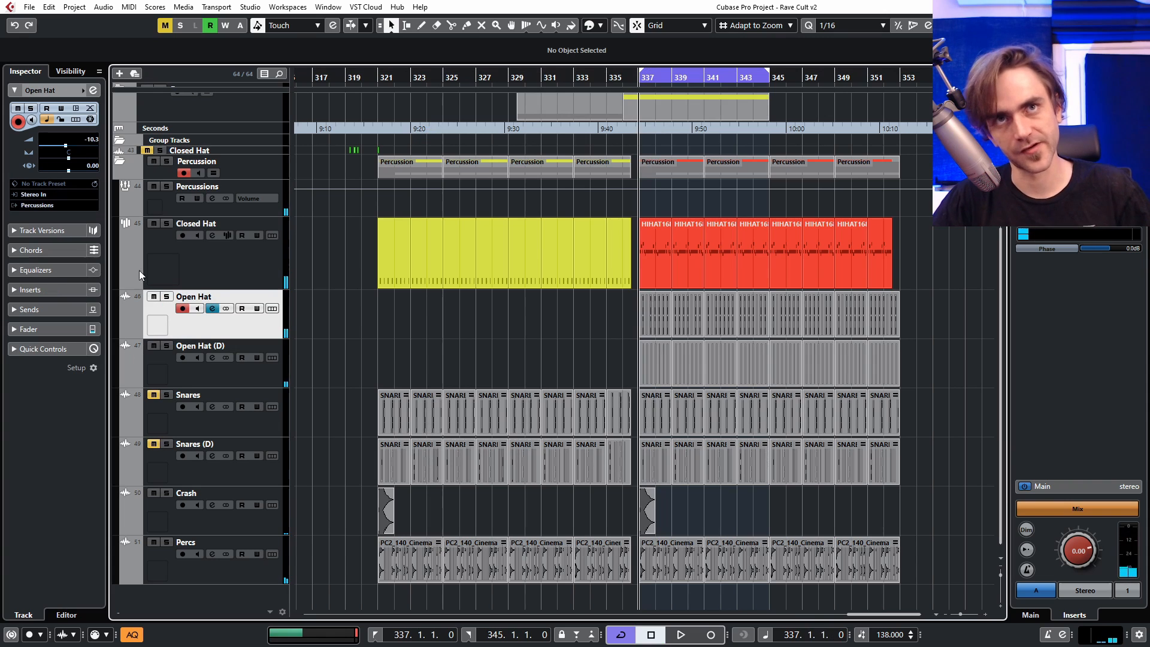
left_click(93, 91)
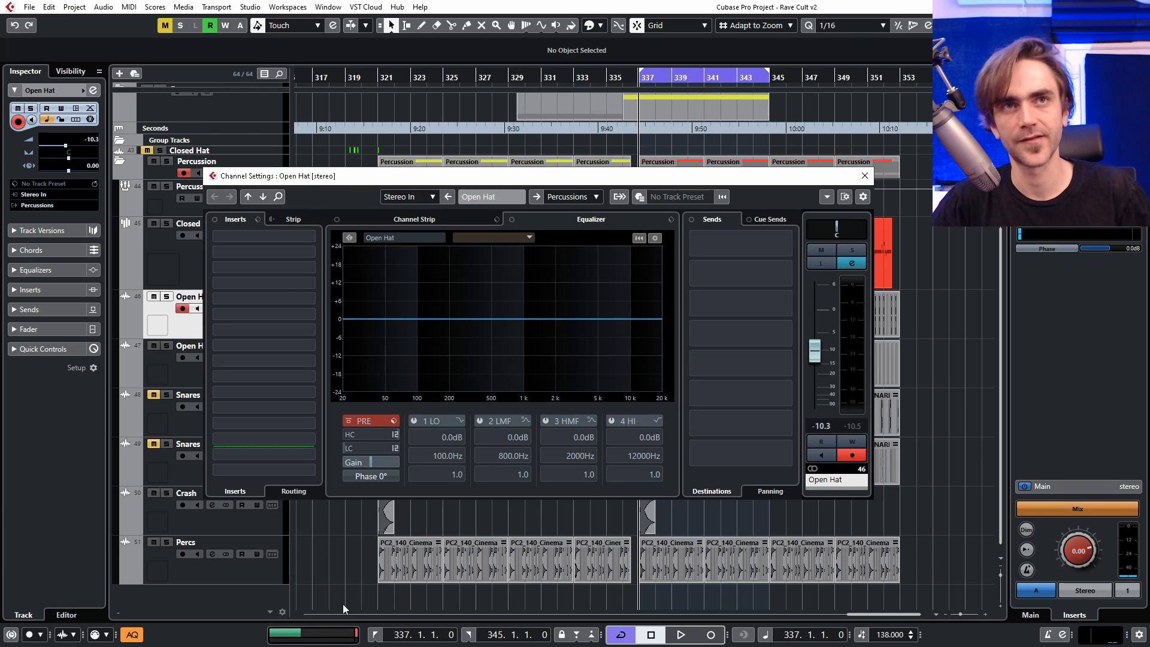
left_click(458, 421)
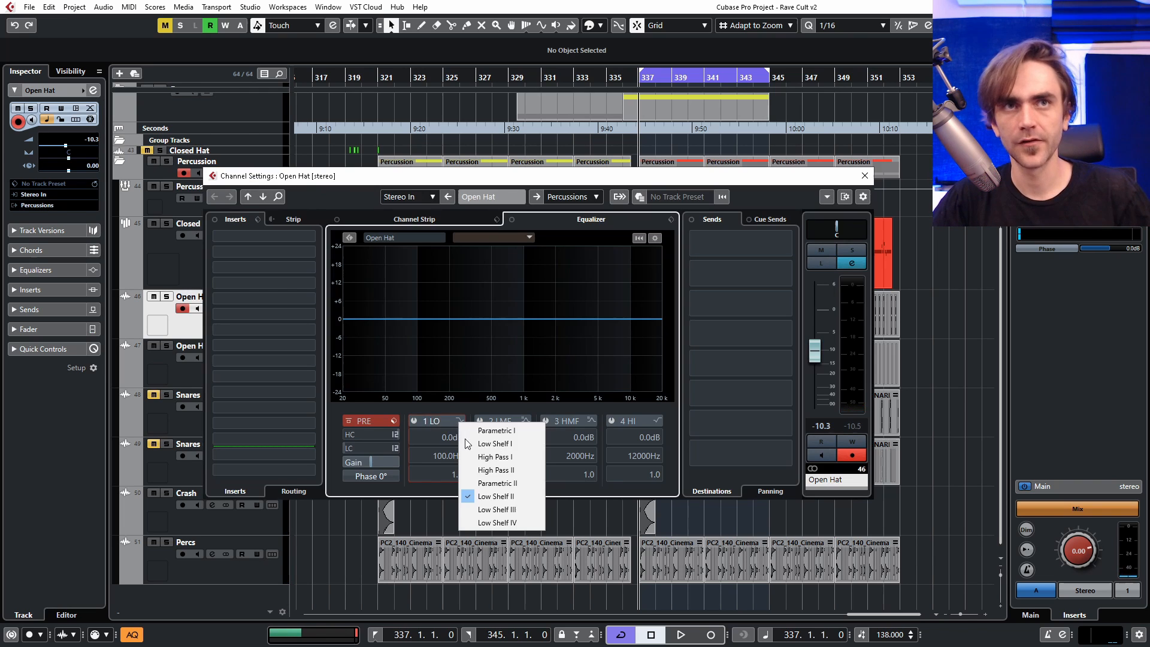
left_click(490, 460)
mouse_move(433, 458)
left_mouse_down()
mouse_move(512, 369)
mouse_move(437, 457)
left_mouse_up()
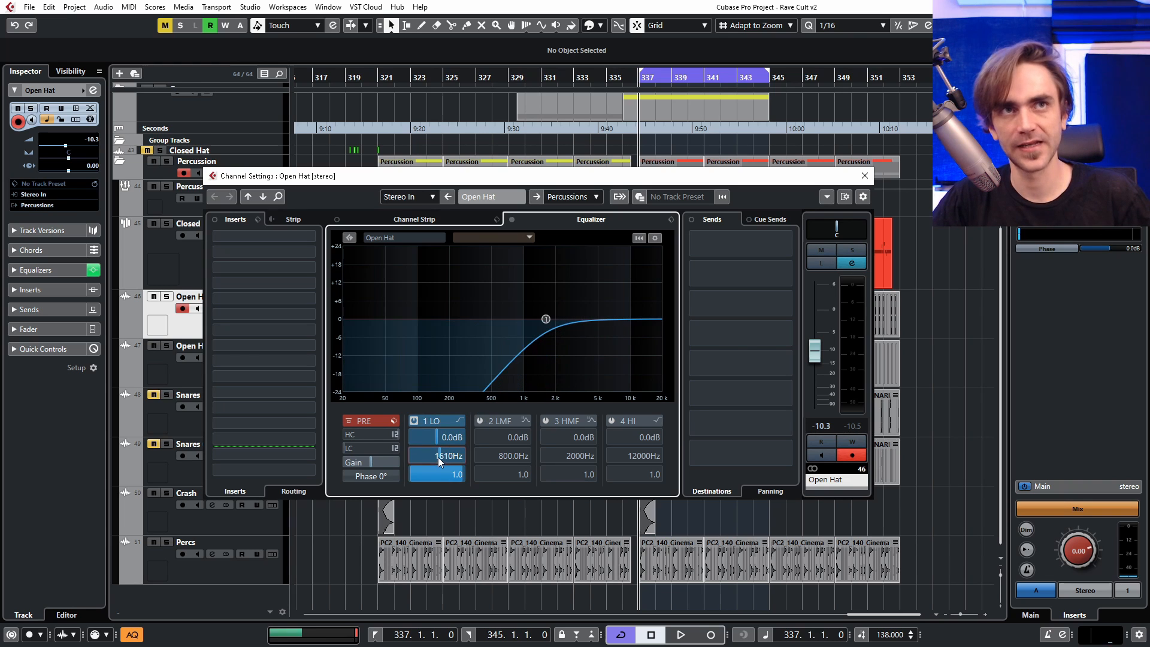
left_click(414, 421)
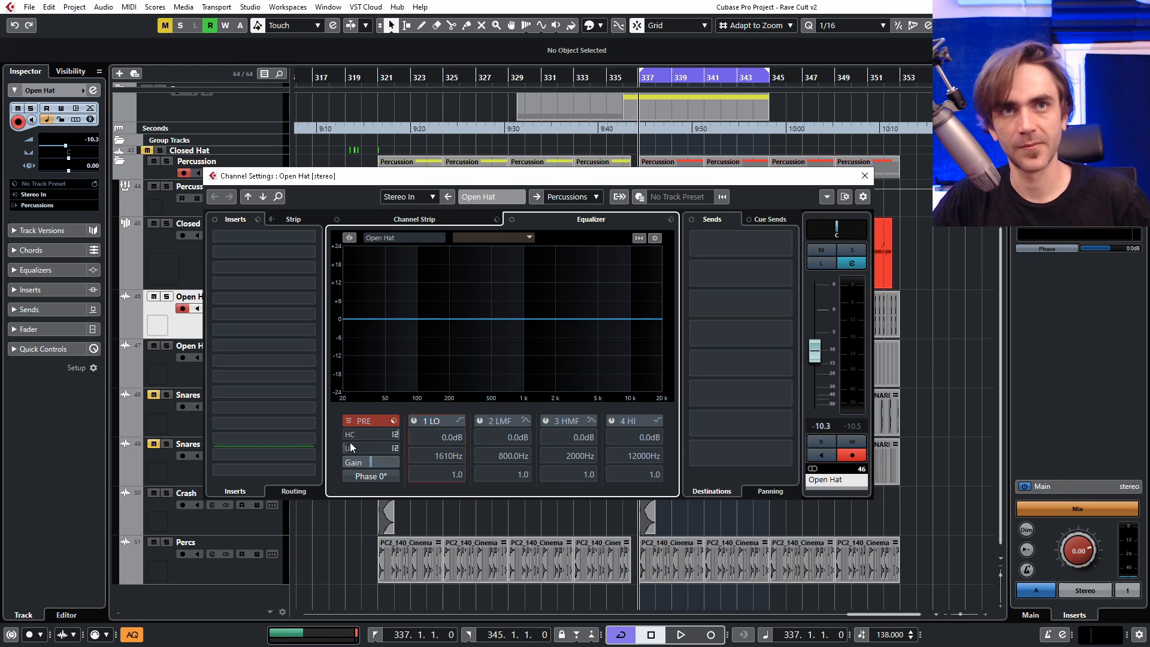
Step: Enable a 24 dB/Oct low cut on the Open Hat channel, raise its frequency and start playback
left_click(352, 448)
left_click(394, 449)
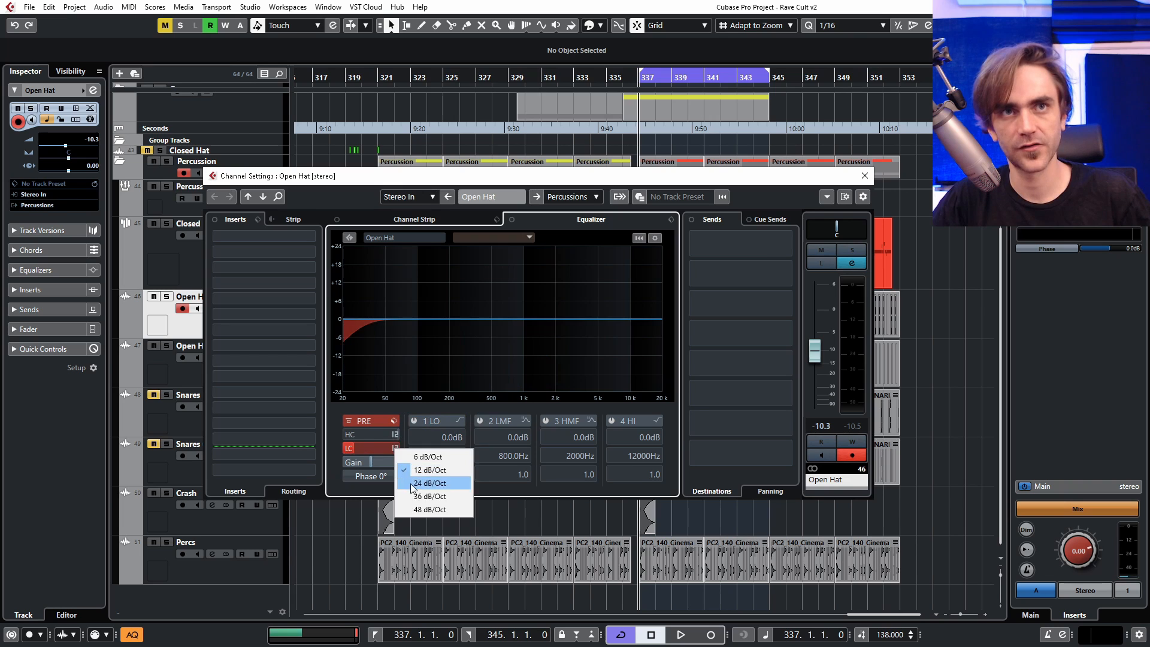
left_click(422, 476)
left_click_drag(360, 452, 428, 350)
key("space")
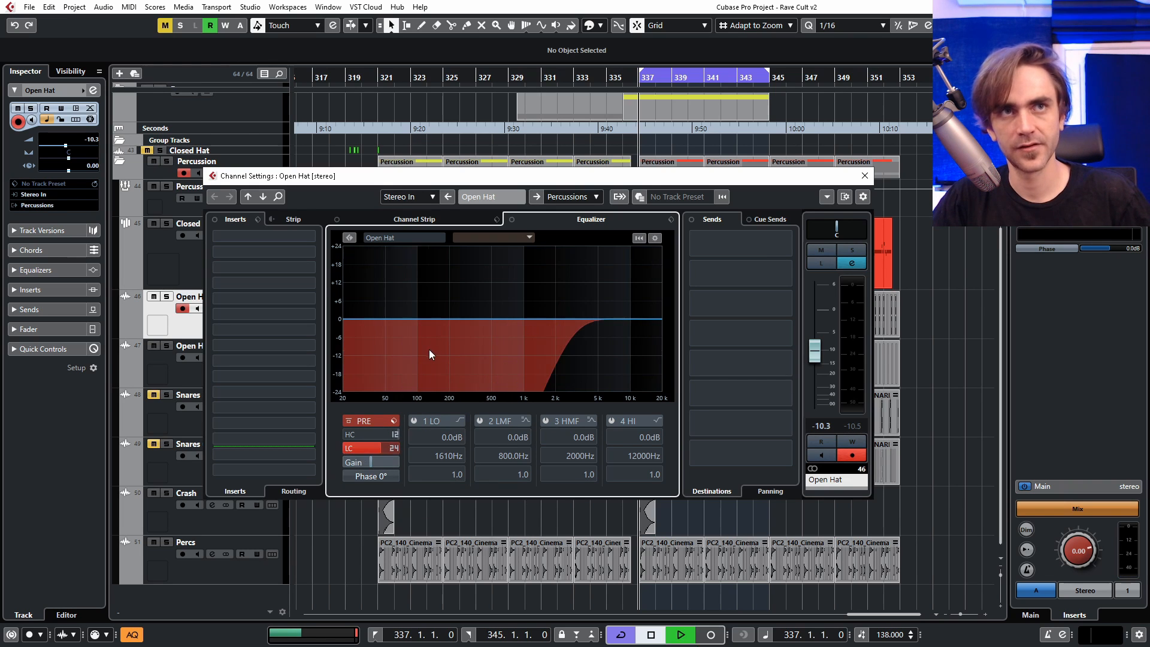
Step: Solo the Open Hat, stop playback and lower its low cut frequency to 1378 Hz
key("s")
key("space")
left_click_drag(383, 450, 384, 457)
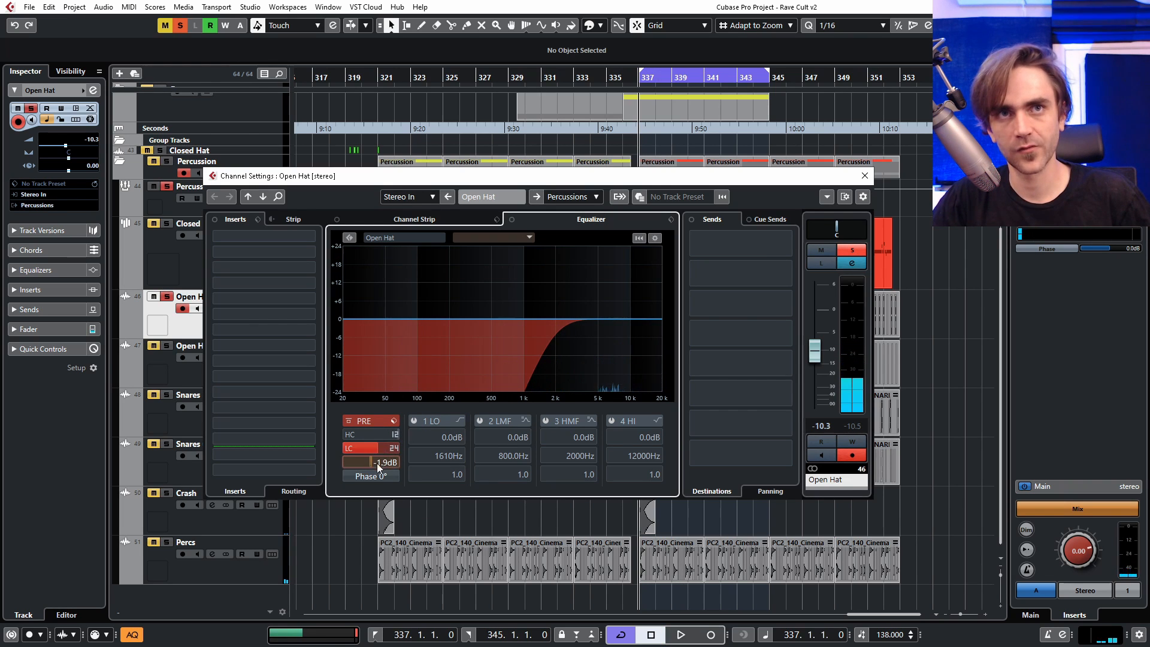
scroll(383, 451, "down", 4)
scroll(383, 450, "down", 3)
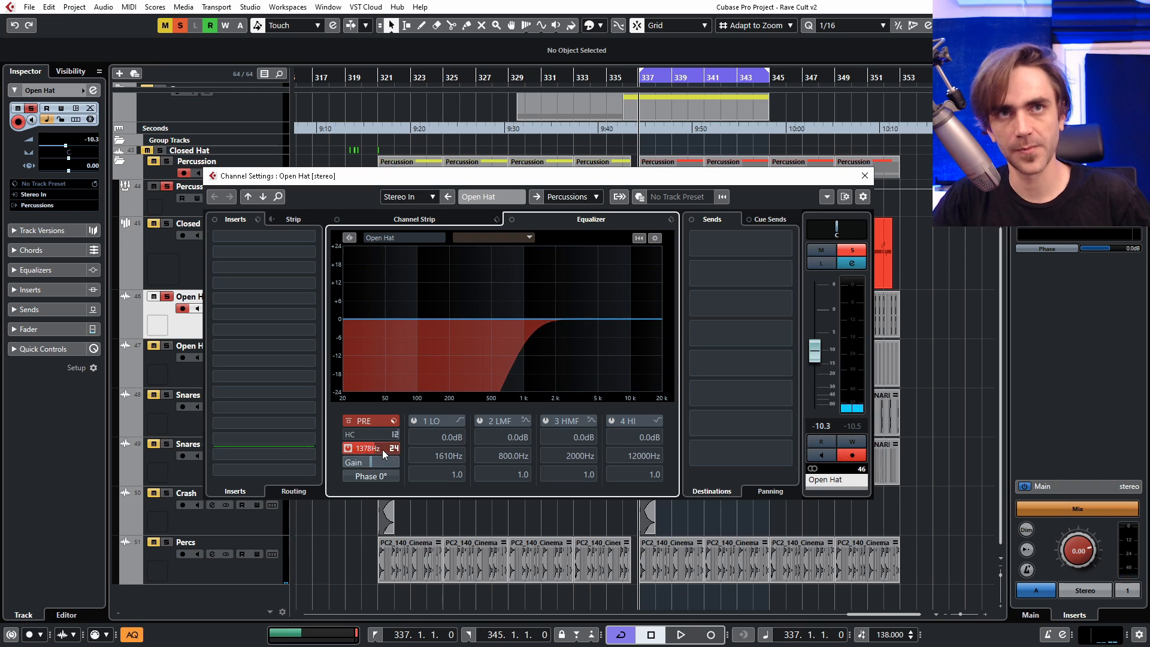
Step: Boost the Open Hat's HMF band by 18.3 dB at 3958 Hz with a Q of 2.9 and listen to that range
left_click_drag(573, 318, 571, 344)
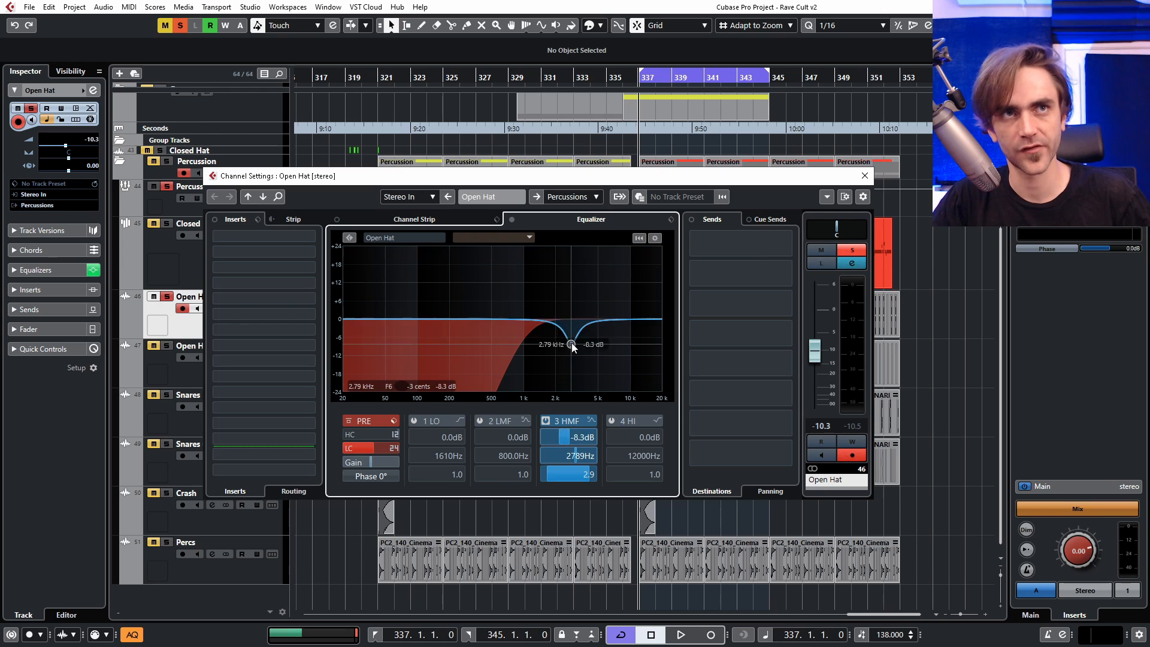
left_click_drag(587, 298, 588, 267)
key("space")
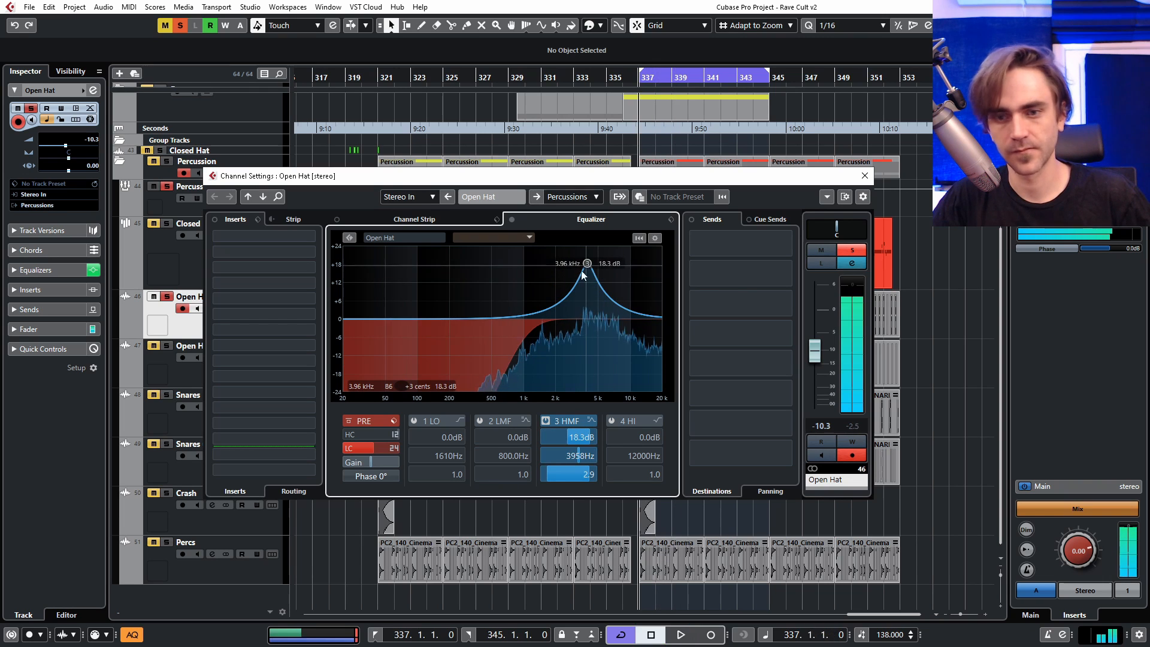
key("space")
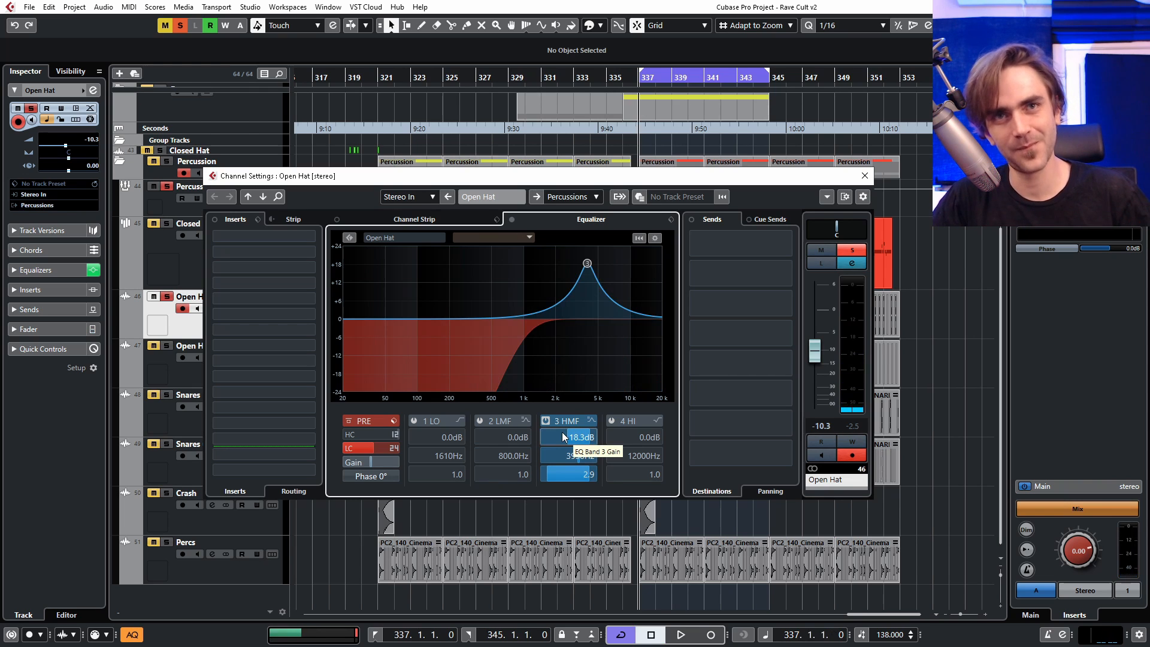
Step: Cut the Open Hat's HMF band to -6.9 dB with a Q of 2.4 and raise the low cut to 2330 Hz
left_click_drag(569, 437, 558, 594)
left_click_drag(577, 480, 576, 443)
left_click_drag(384, 450, 389, 446)
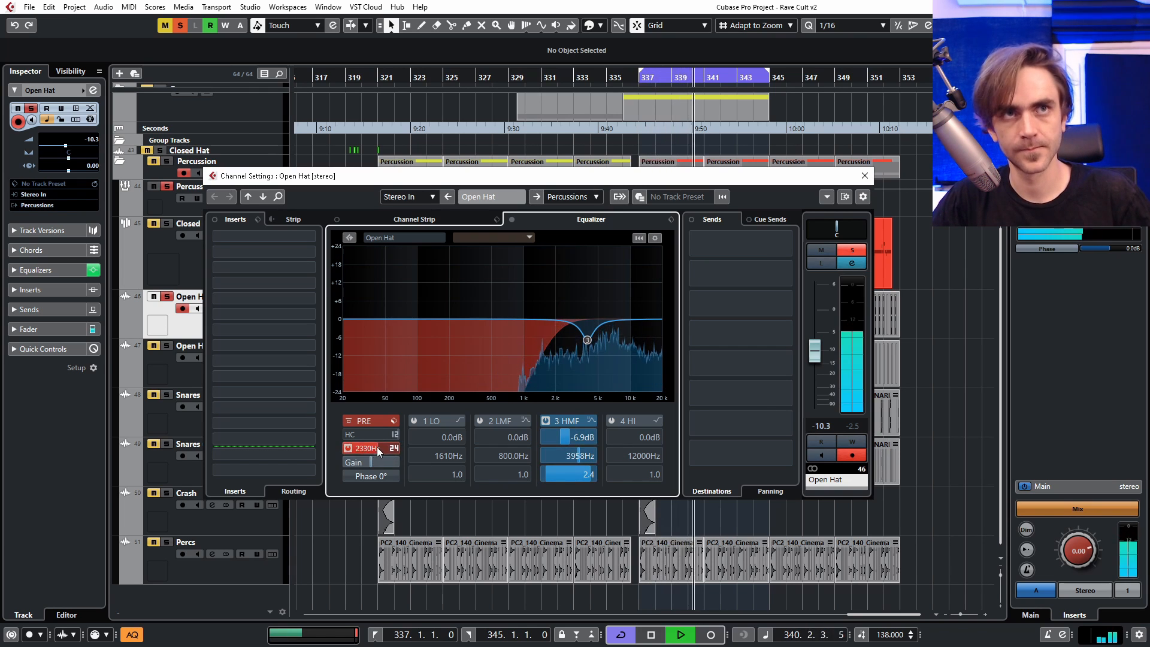
Step: Take the Open Hat out of solo, close its channel settings and listen to it within the full mix
left_click(826, 251)
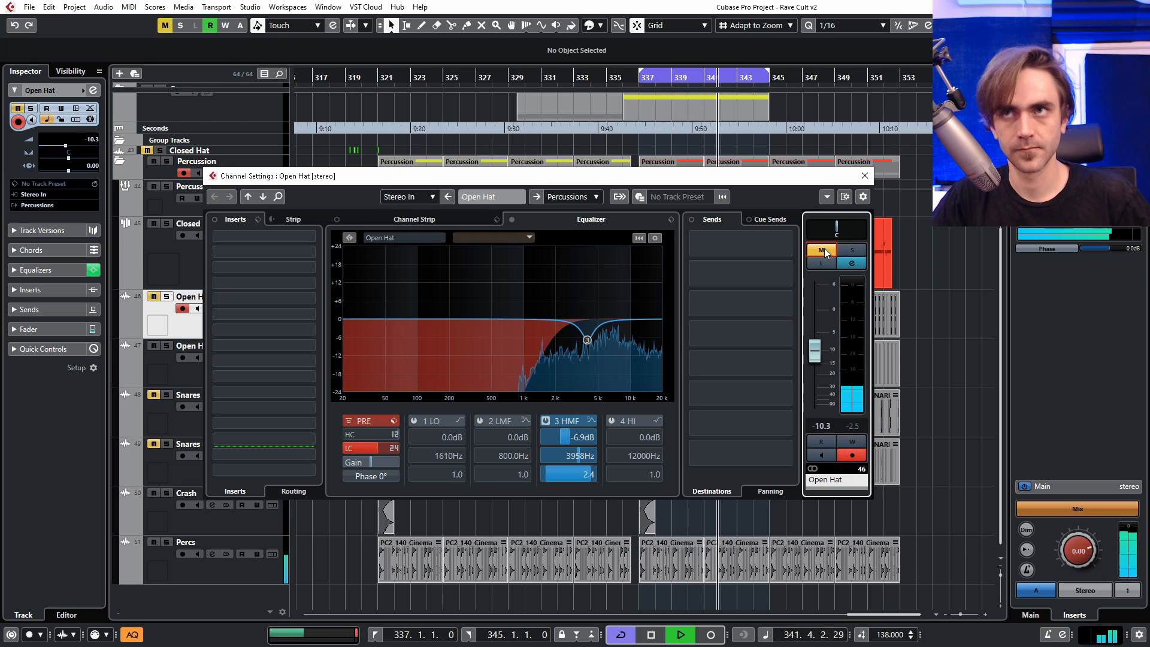
left_click(824, 248)
left_click(864, 176)
left_click(198, 261)
left_click(178, 333)
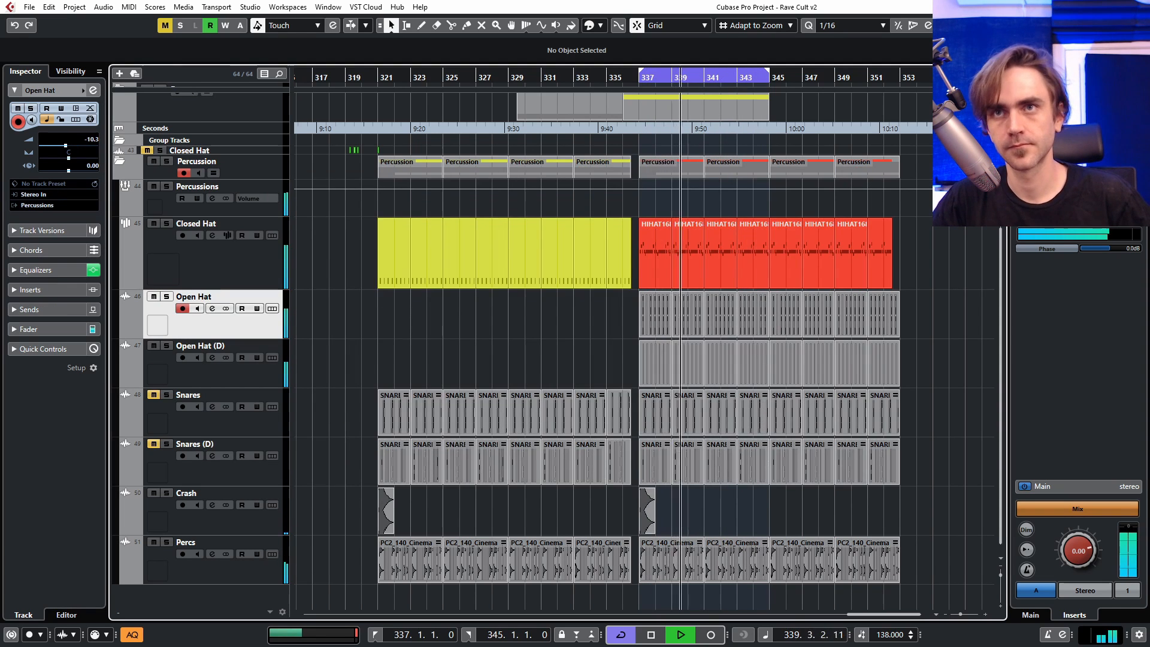
Step: Apply a 24 dB/Oct low cut to the Open Hat (D) channel and raise its frequency during playback
left_click(212, 308)
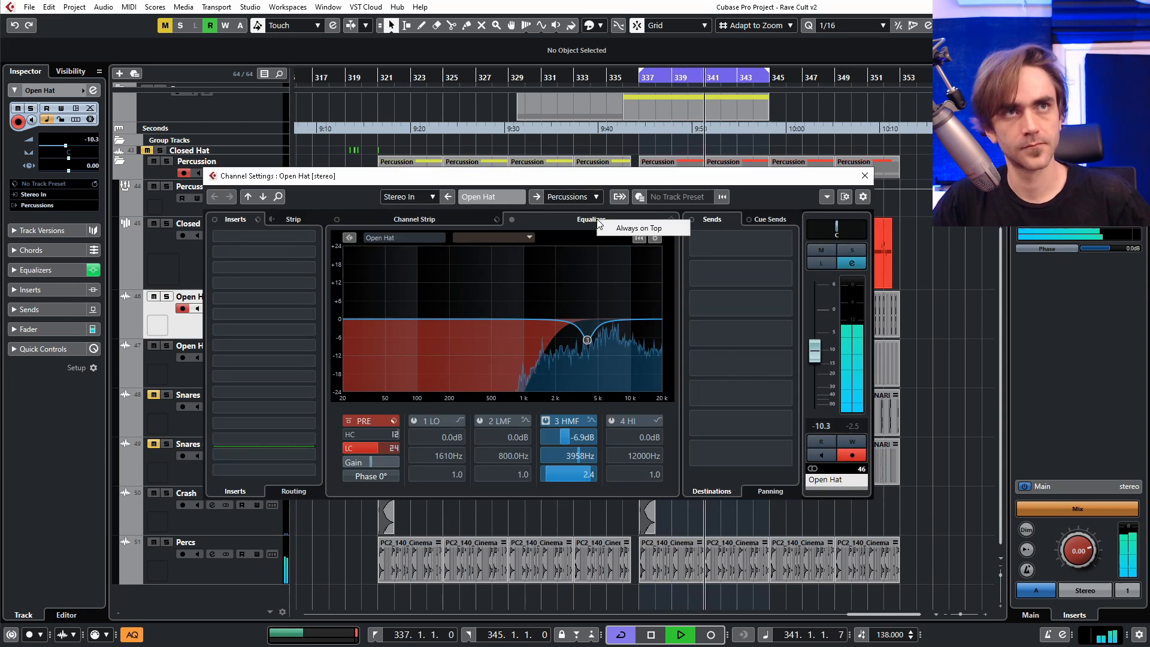
left_click(183, 377)
left_click(394, 448)
left_click(423, 478)
left_click_drag(350, 448, 381, 448)
Step: Cut the Open Hat (D) HMF band by 8.3 dB at 3217 Hz with a Q of 1.2 and raise the channel's level
left_click(579, 346)
left_click_drag(579, 346, 579, 343)
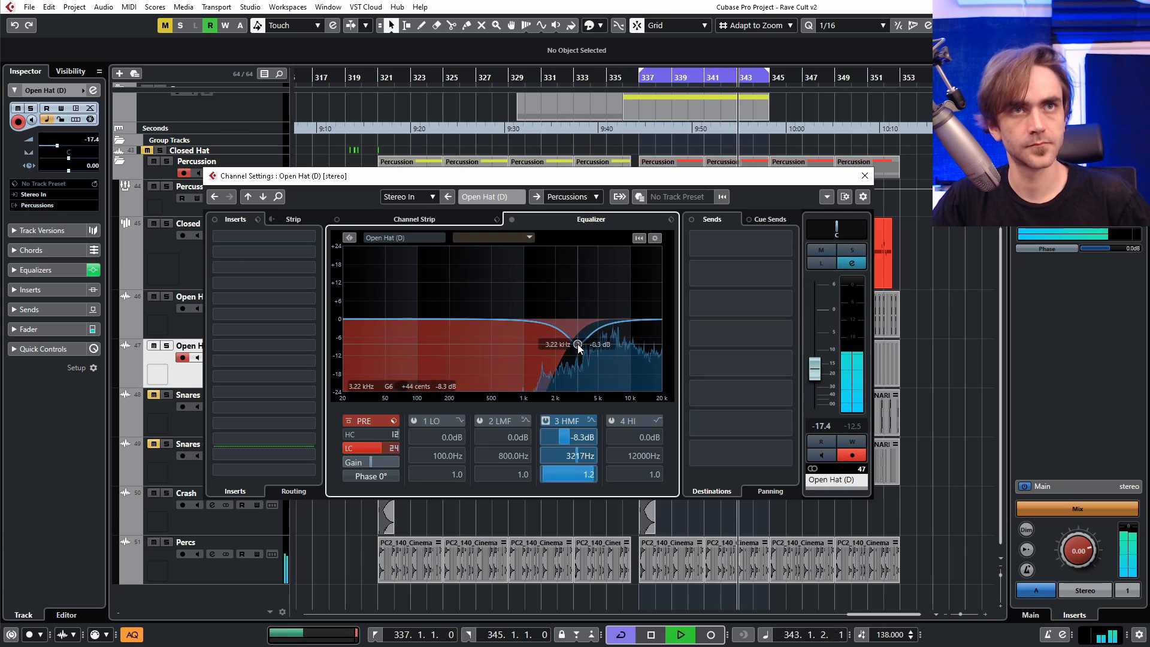
left_click_drag(816, 374, 815, 371)
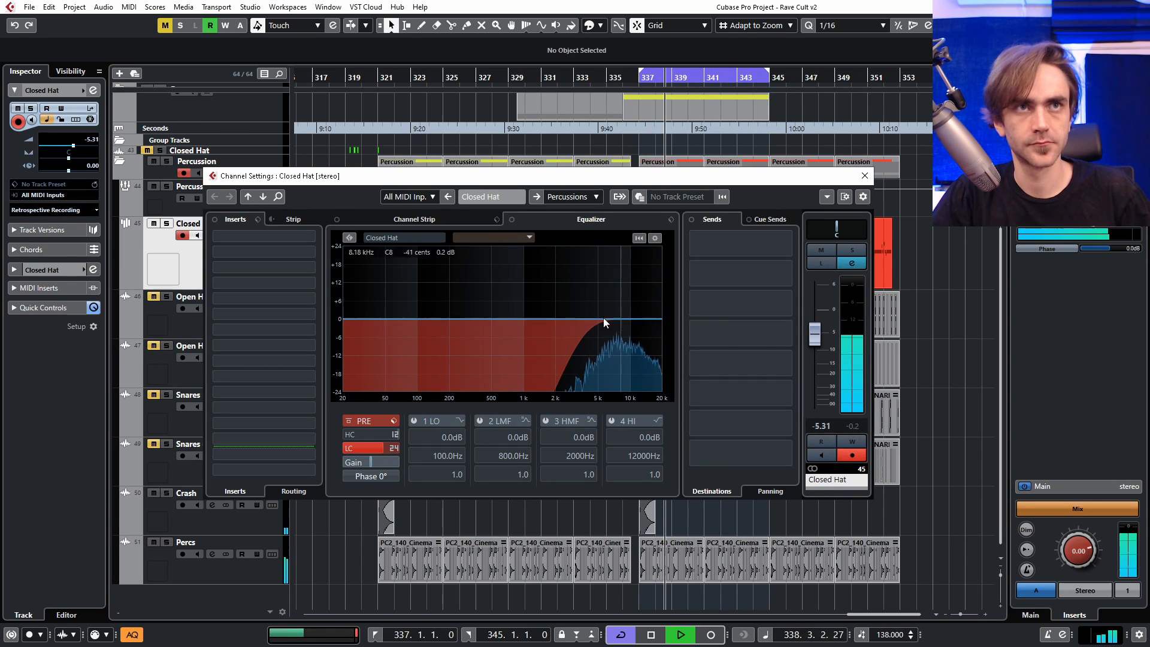
Step: Cut the Closed Hat by 6.5 dB at 6393 Hz, boost its highs by 3.1 dB at 9072 Hz and close the settings
left_click_drag(569, 319, 627, 313)
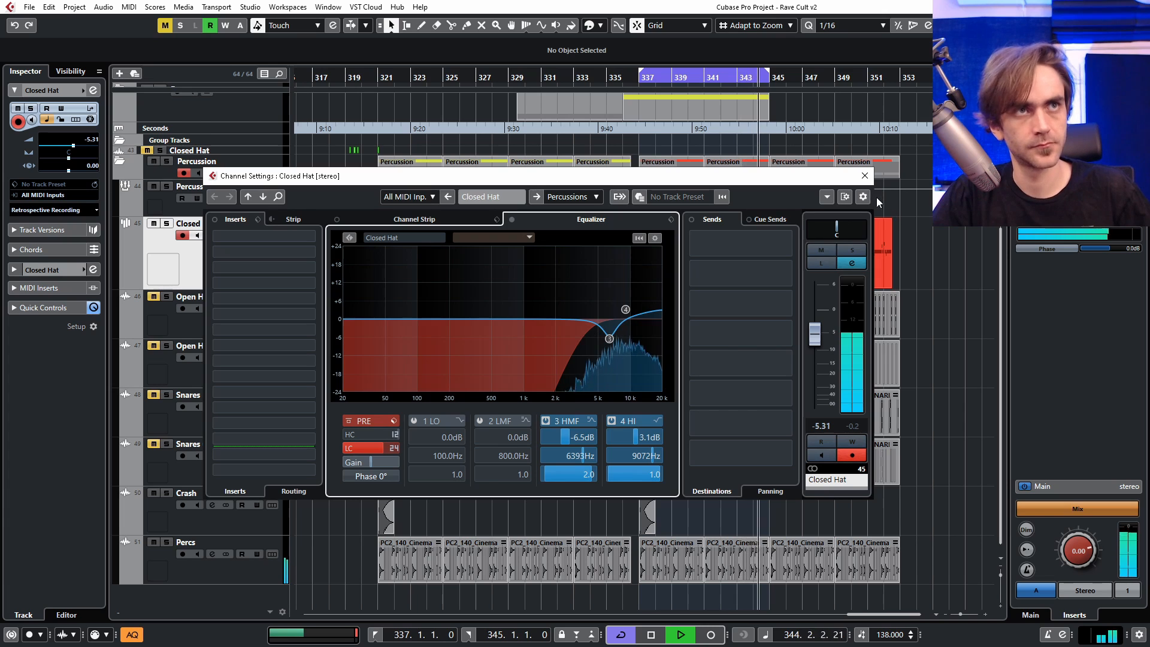
left_click(864, 176)
Step: Unmute the open hats and set the Open Hat (D) level to -16.1 dB
left_click(155, 297)
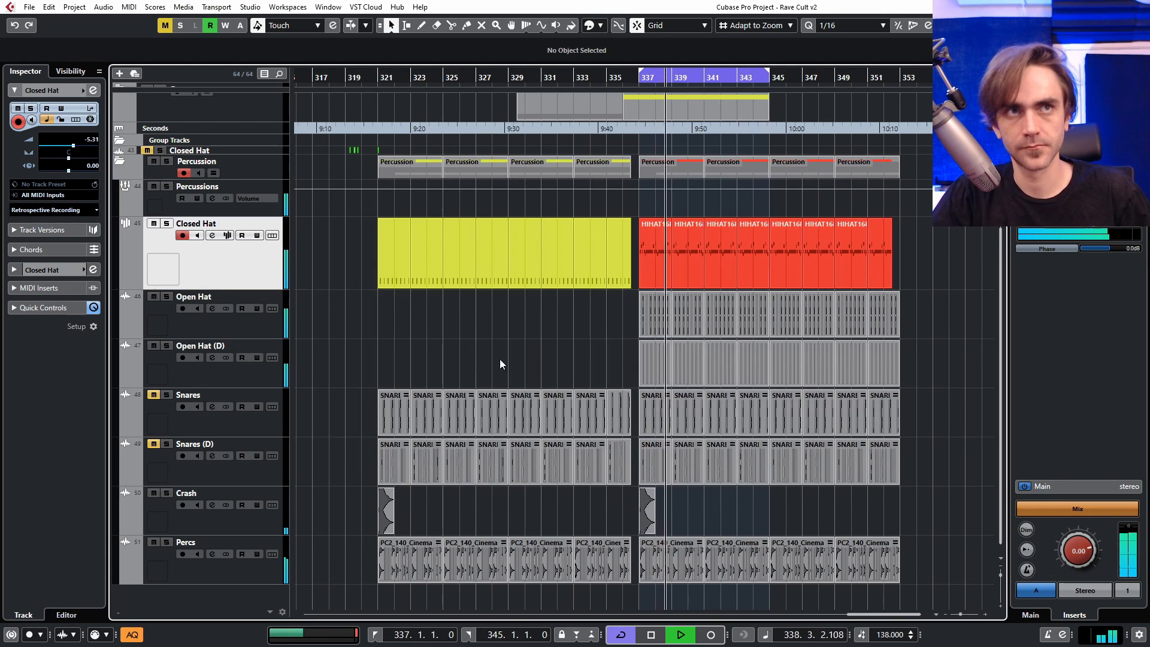
left_click(160, 361)
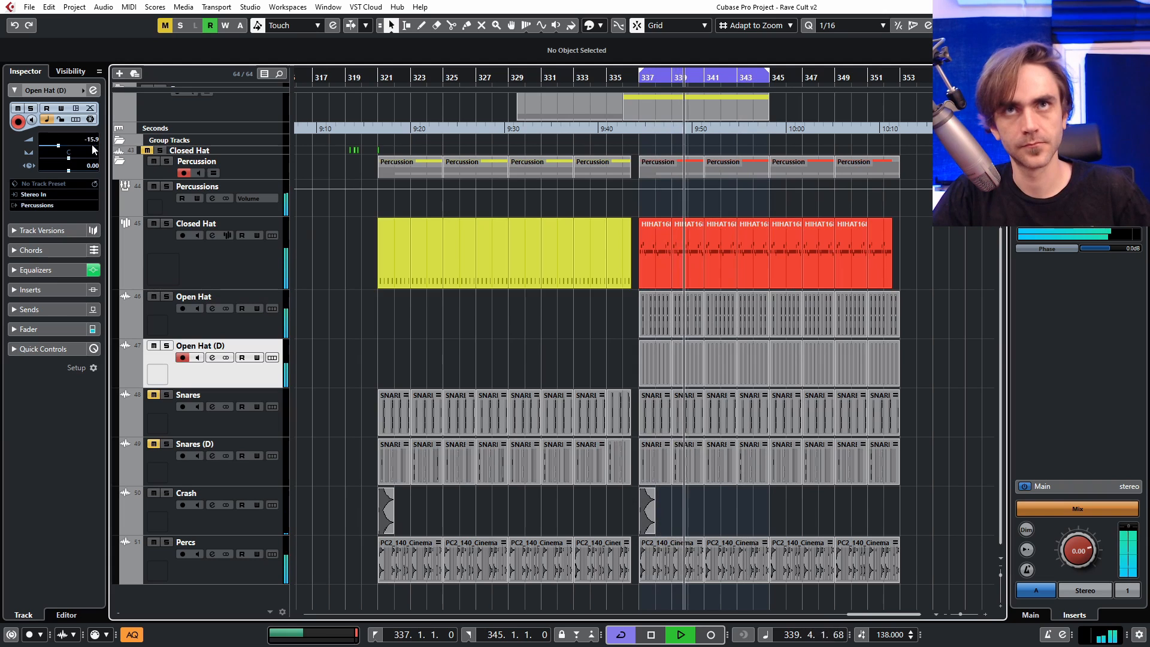
scroll(93, 138, "down", 1)
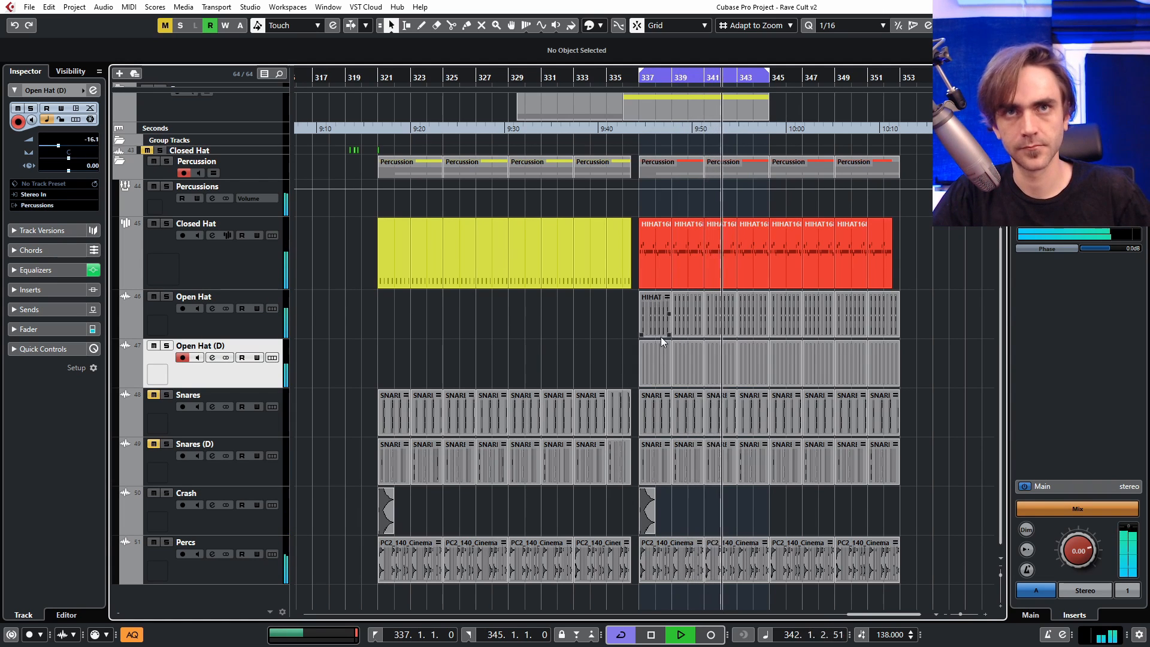
Step: Unmute the Snares (D) track and open its channel settings while the loop plays
scroll(685, 346, "up", 2)
scroll(684, 346, "right", 1)
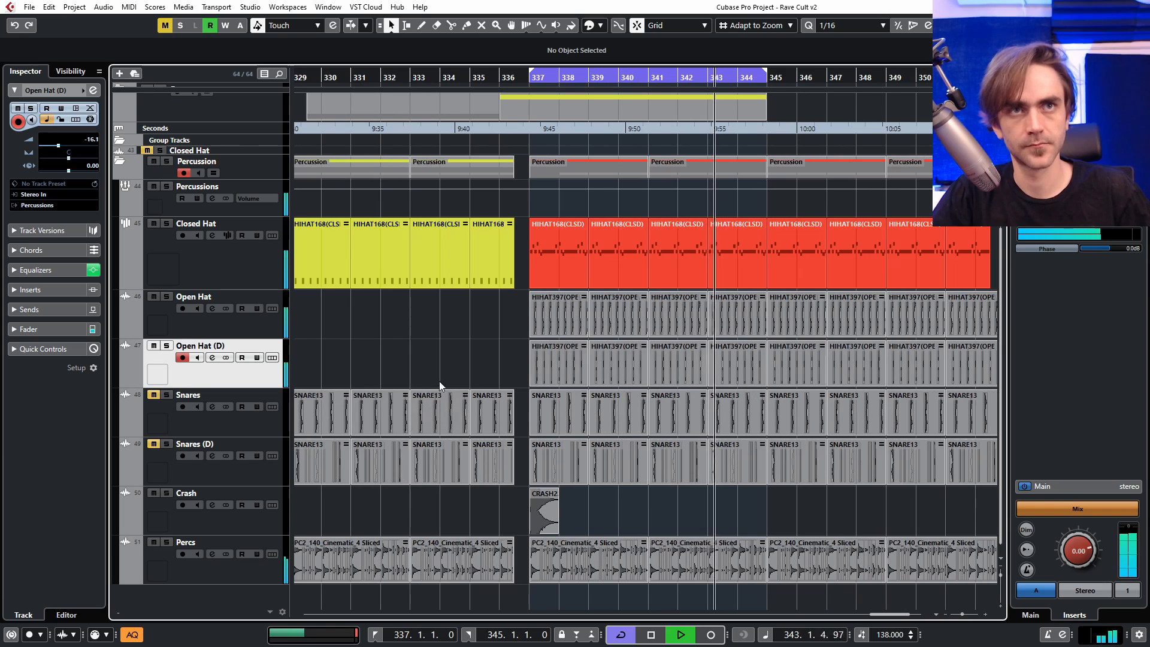
scroll(455, 383, "down", 1)
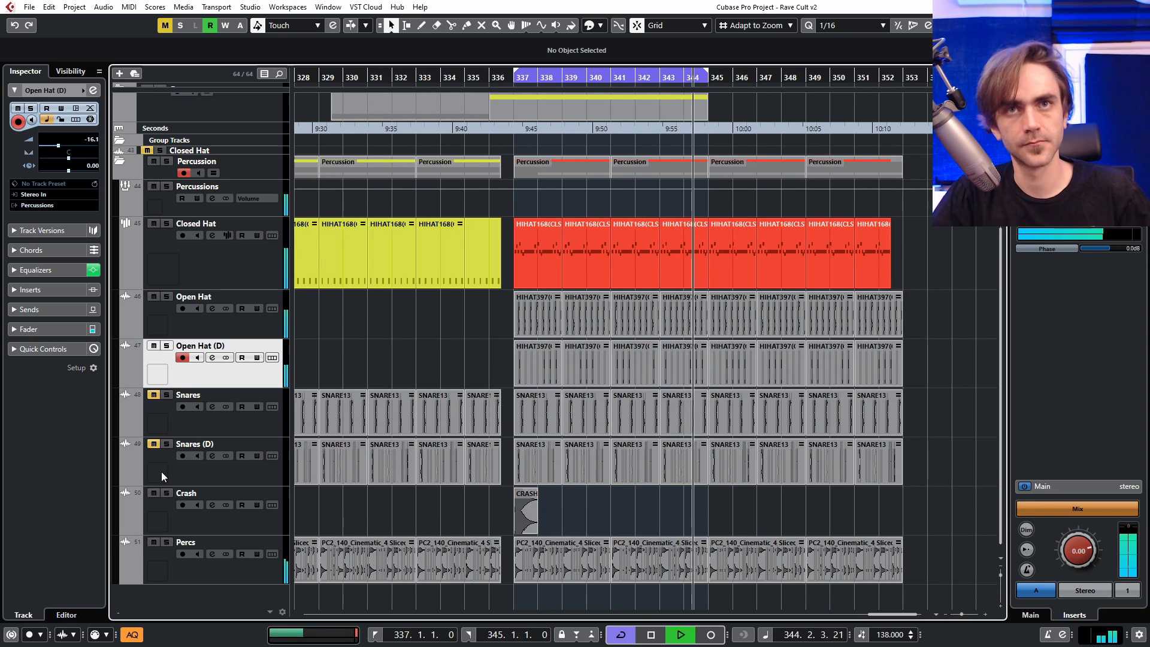
left_click(221, 474)
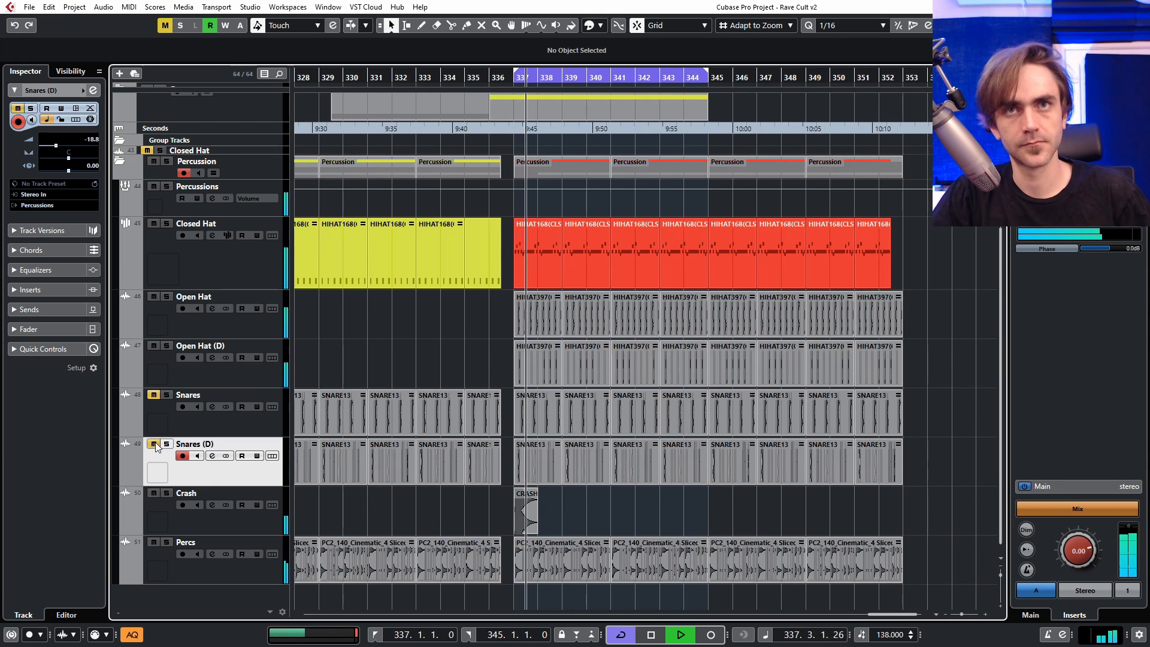
left_click(93, 91)
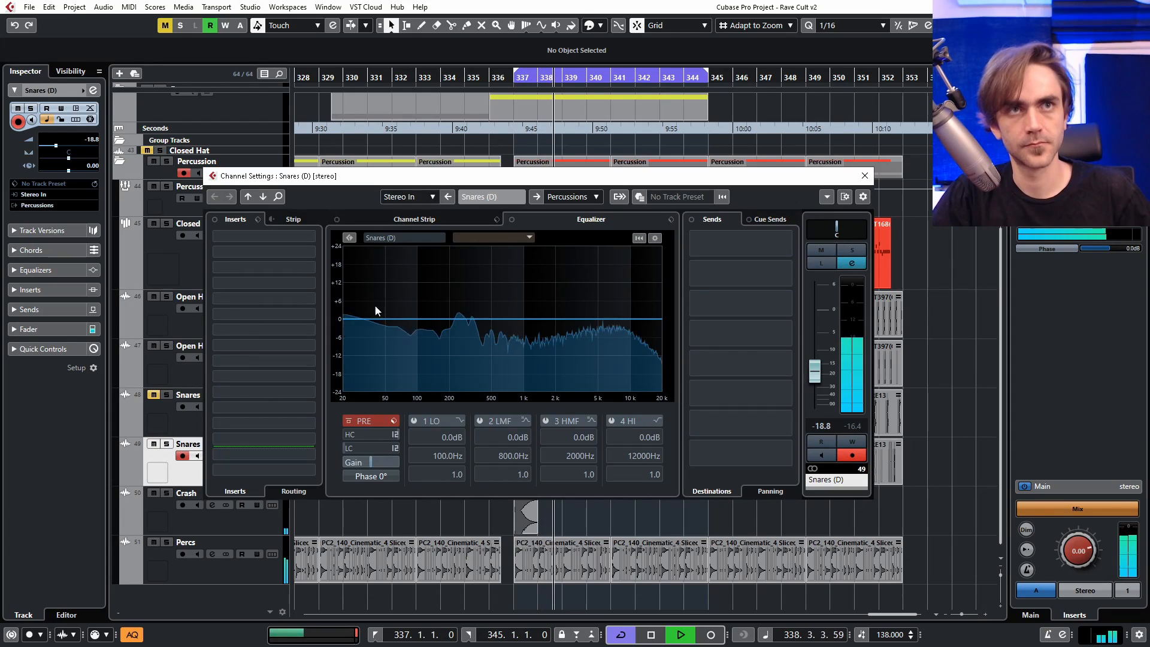
Step: Apply a 24 dB/Oct low cut to the Snares (D) channel and set its frequency to 455.8 Hz
left_click(395, 448)
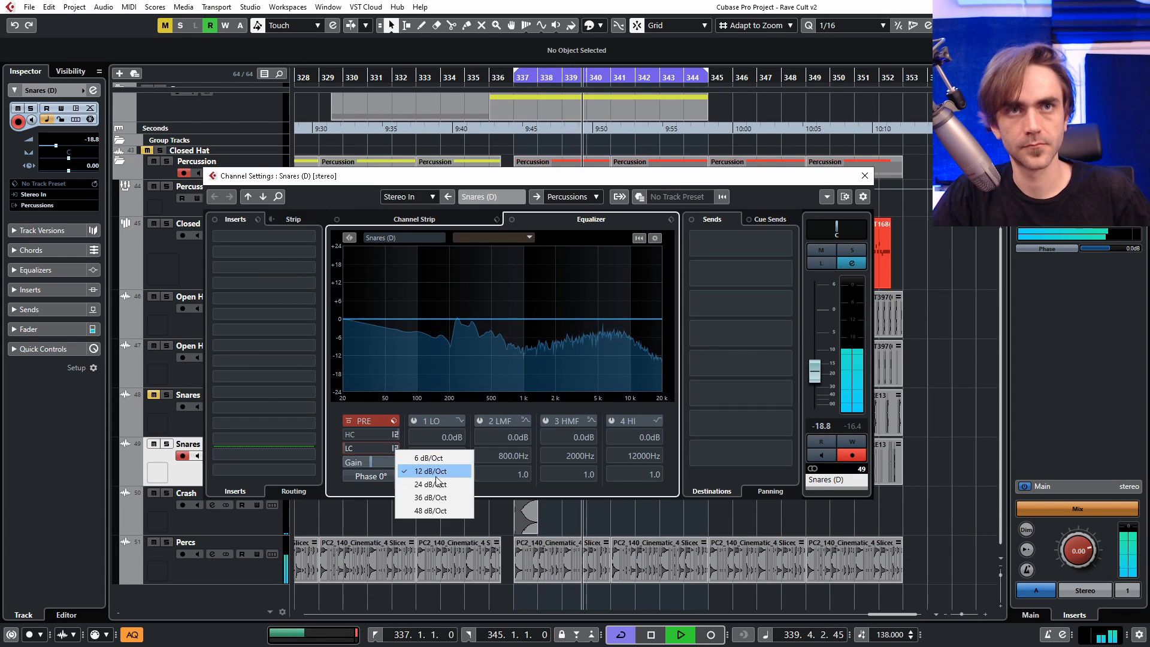
left_click(436, 482)
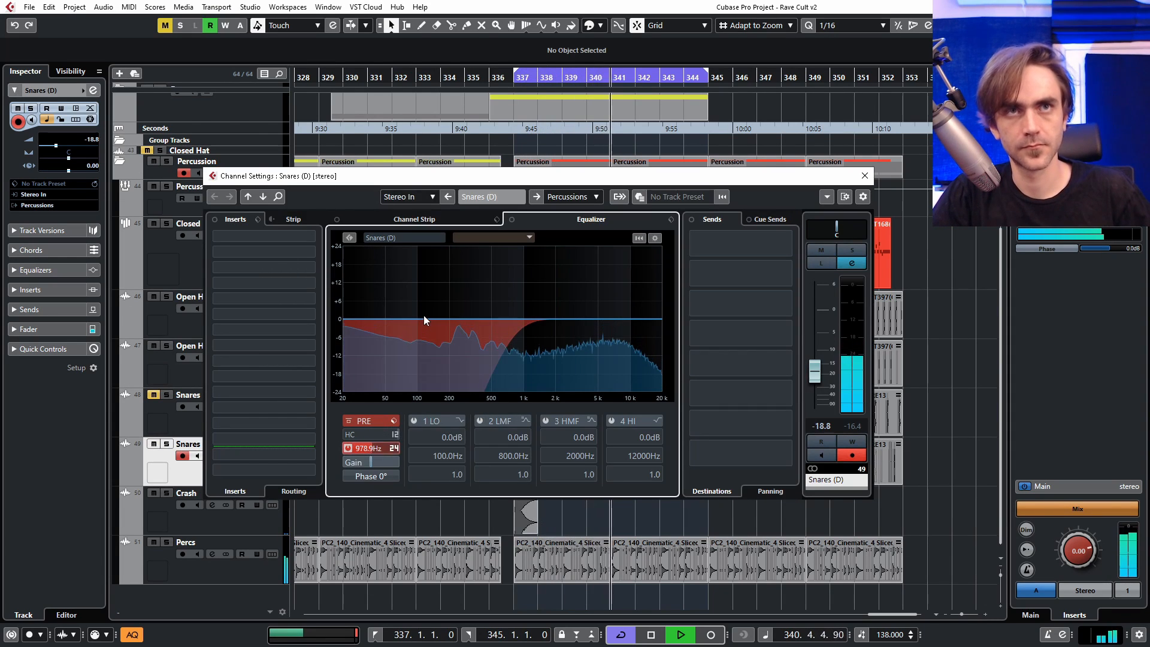
scroll(382, 448, "down", 5)
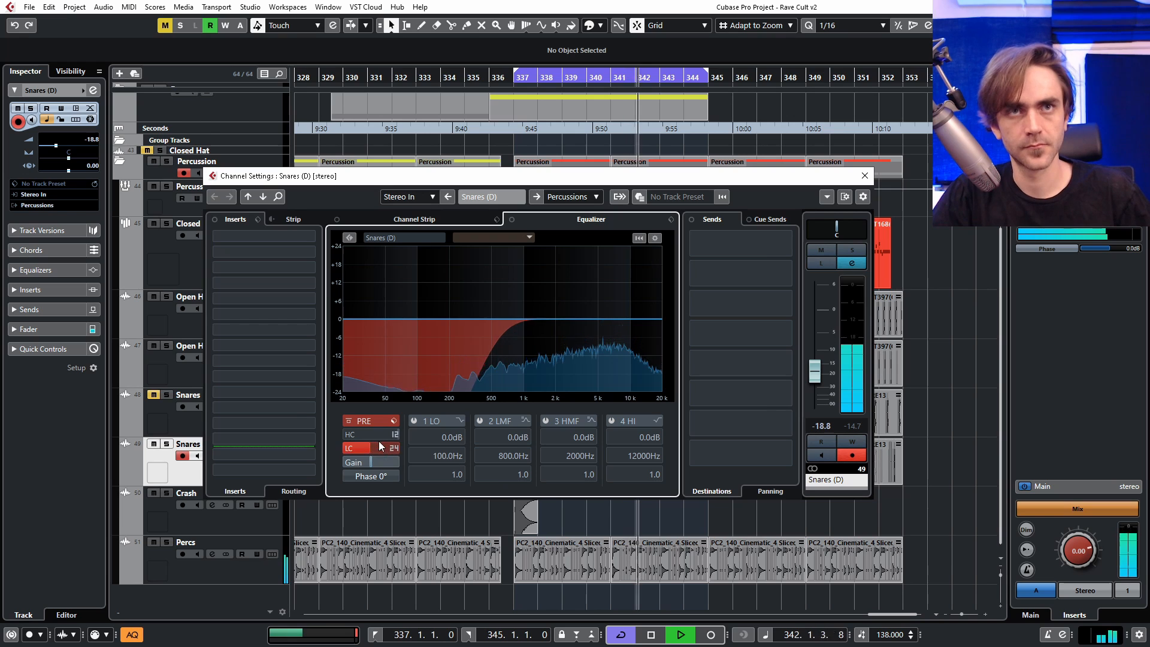
scroll(378, 445, "down", 2)
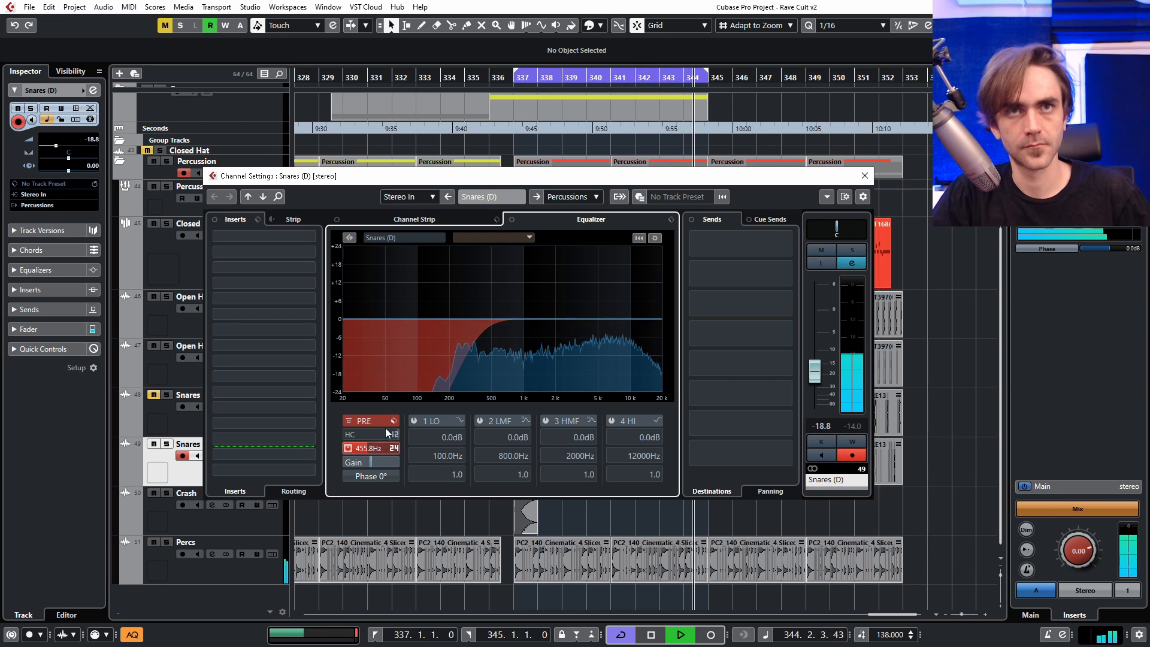
Step: Raise the Snares (D) low-cut frequency slightly and close its channel settings
scroll(376, 448, "up", 4)
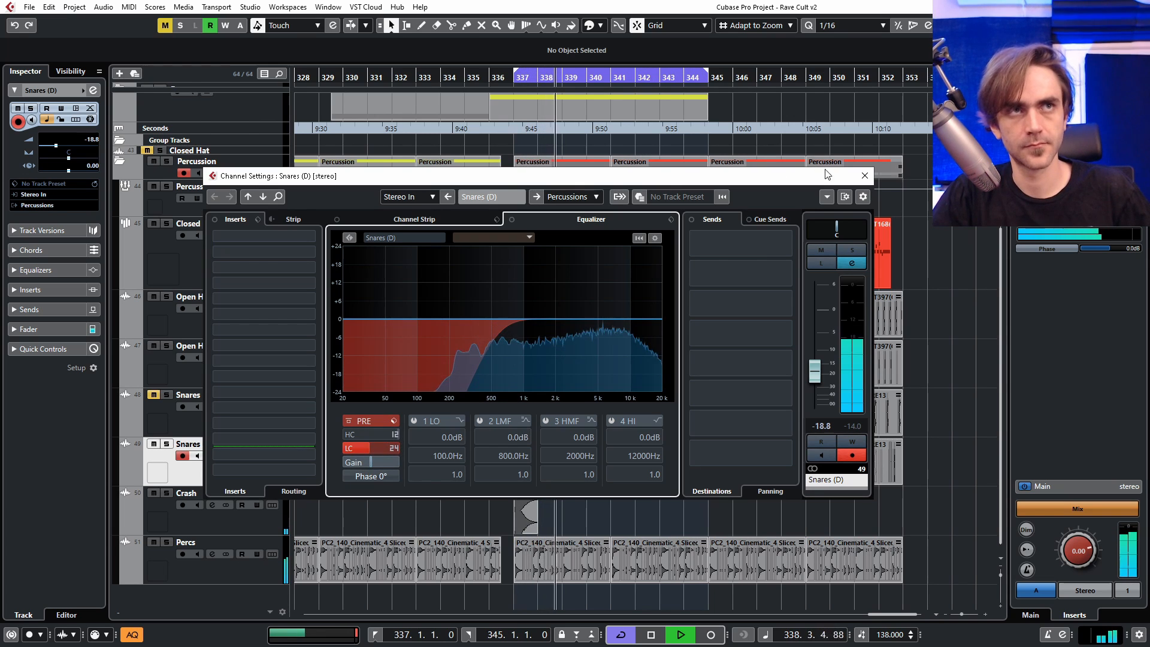
left_click(864, 175)
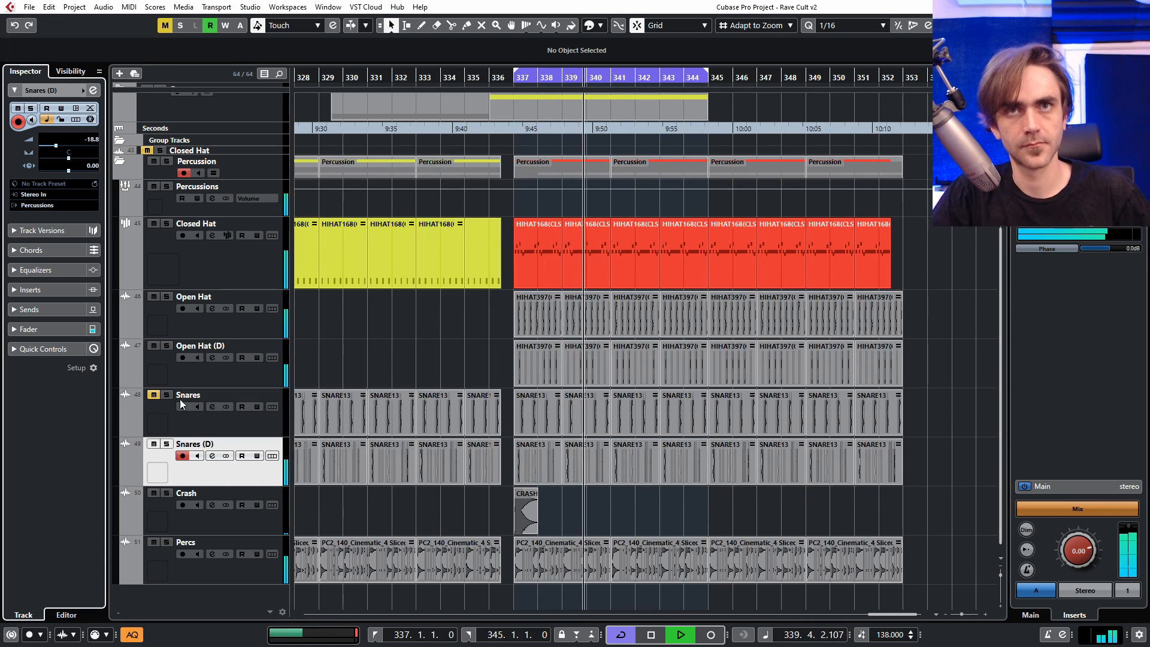
Step: Unmute the Snares track and apply a 24 dB/Oct low cut at 254.8 Hz to its channel
left_click(156, 395)
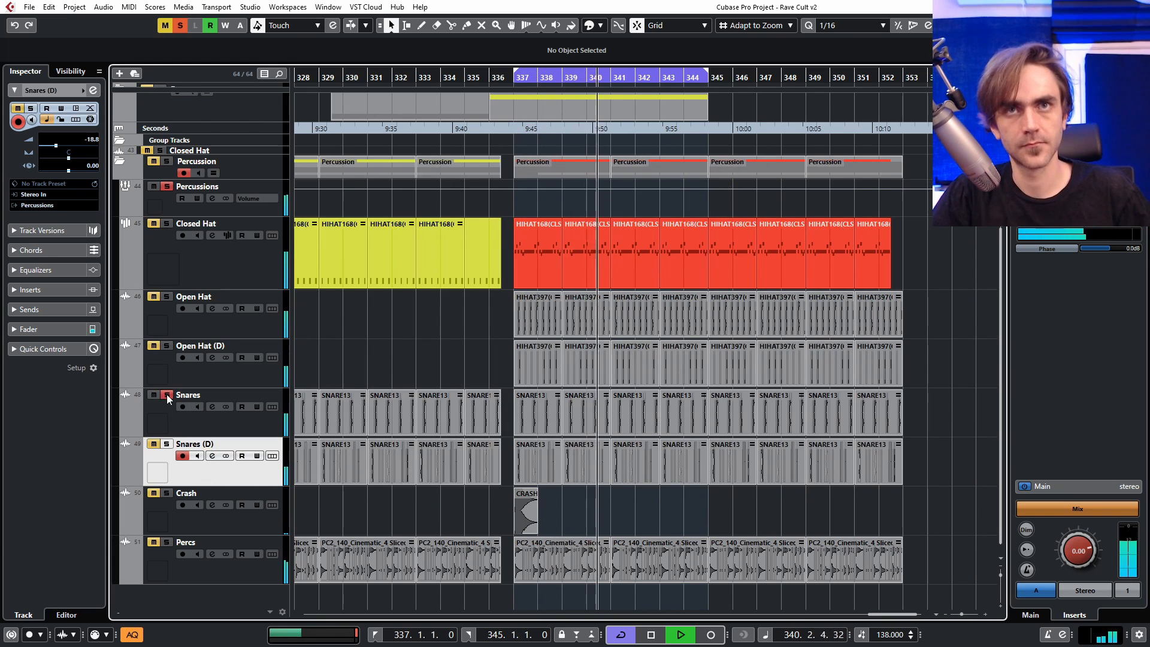
left_click(186, 424)
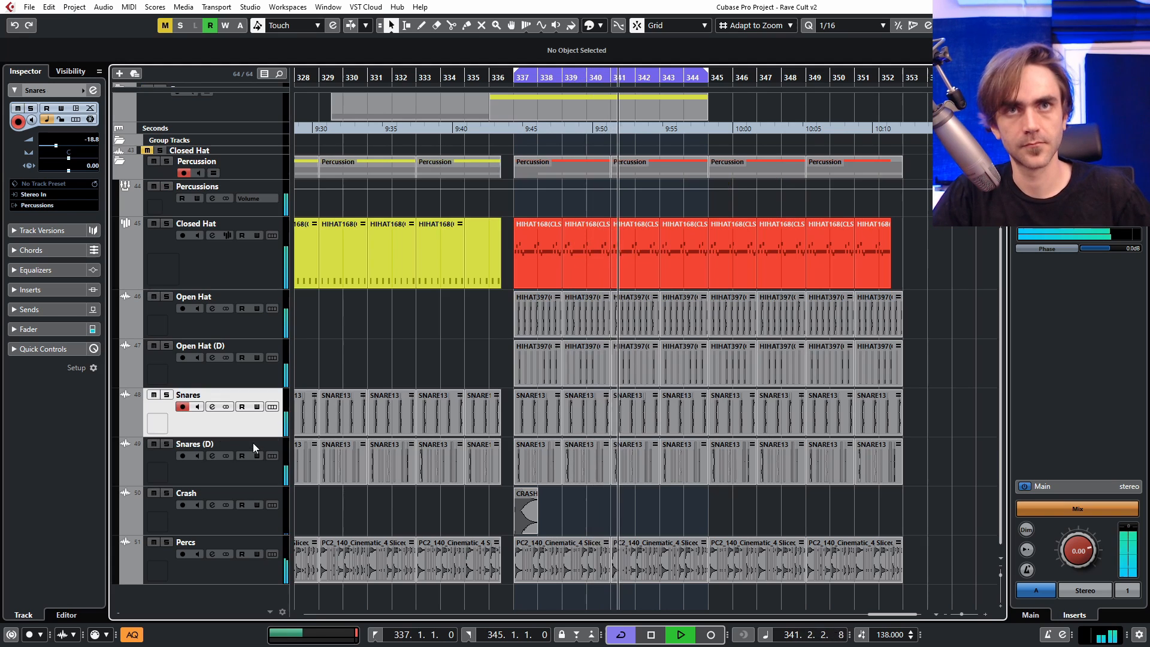
left_click(93, 90)
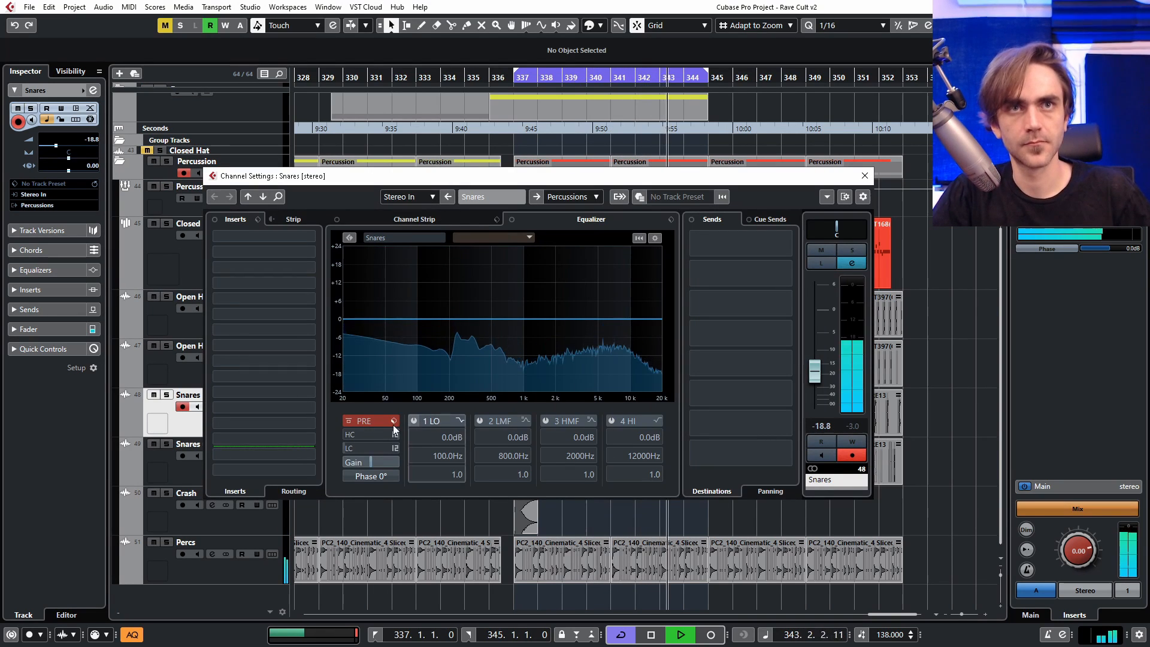
left_click(394, 448)
left_click(419, 483)
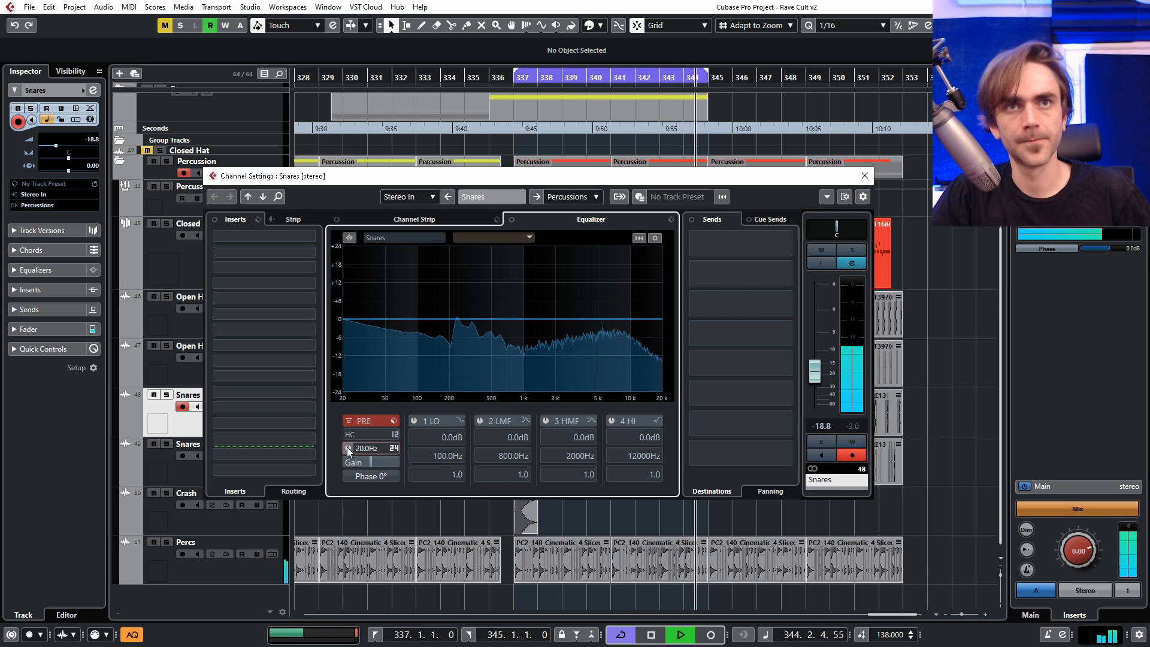
left_click(348, 448)
left_click_drag(357, 448, 403, 336)
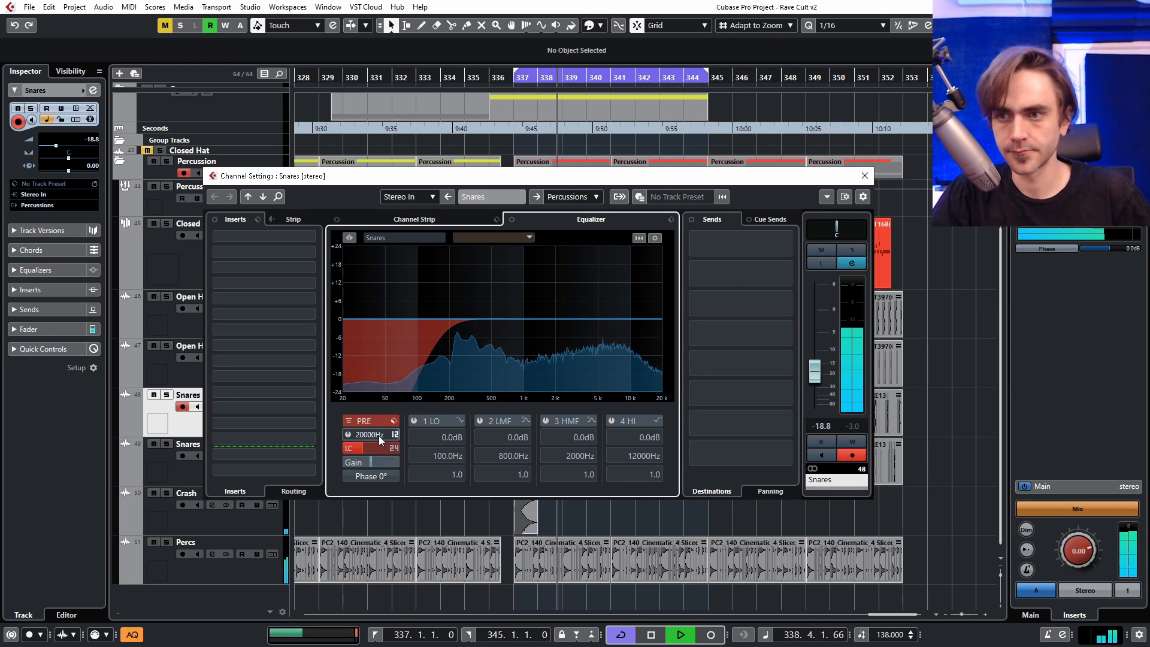
key("space")
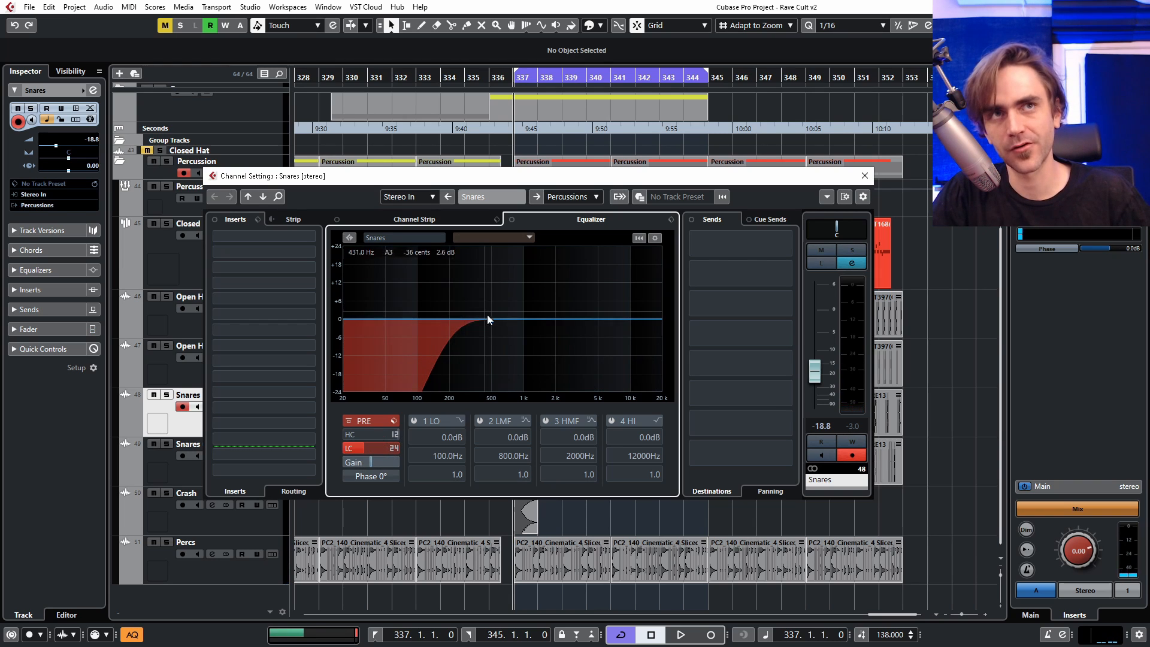
Step: Cut the Snares channel by 7.1 dB at 715.3 Hz with a Q of 2.1, check it in playback and close the settings
left_click_drag(512, 319, 507, 342)
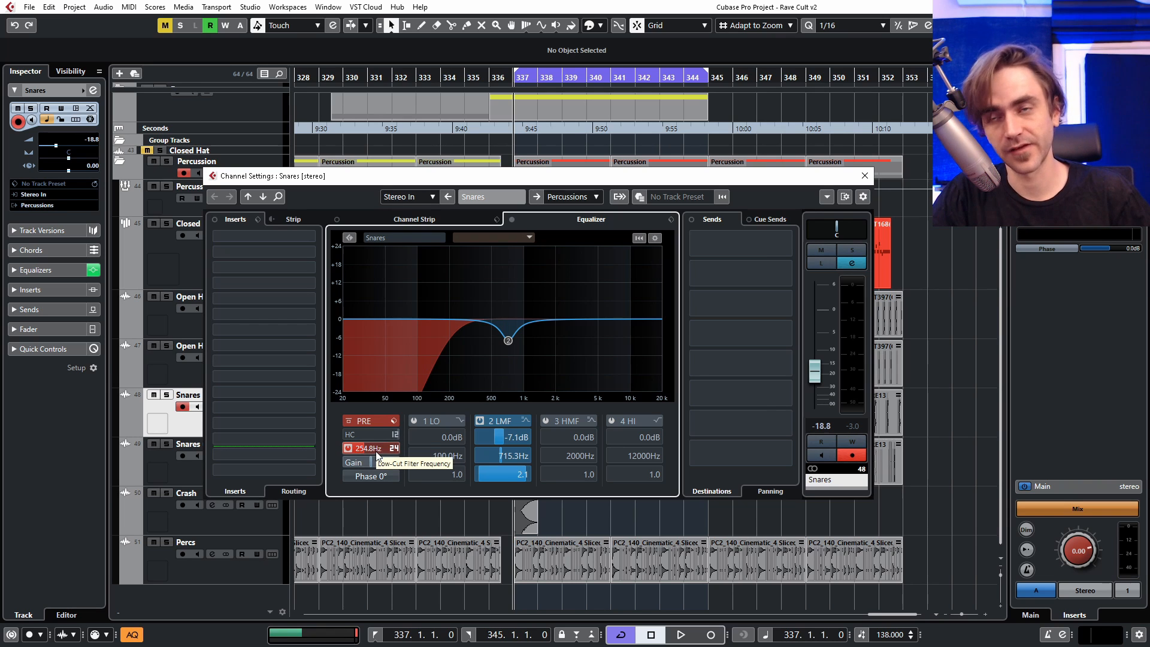
key("space")
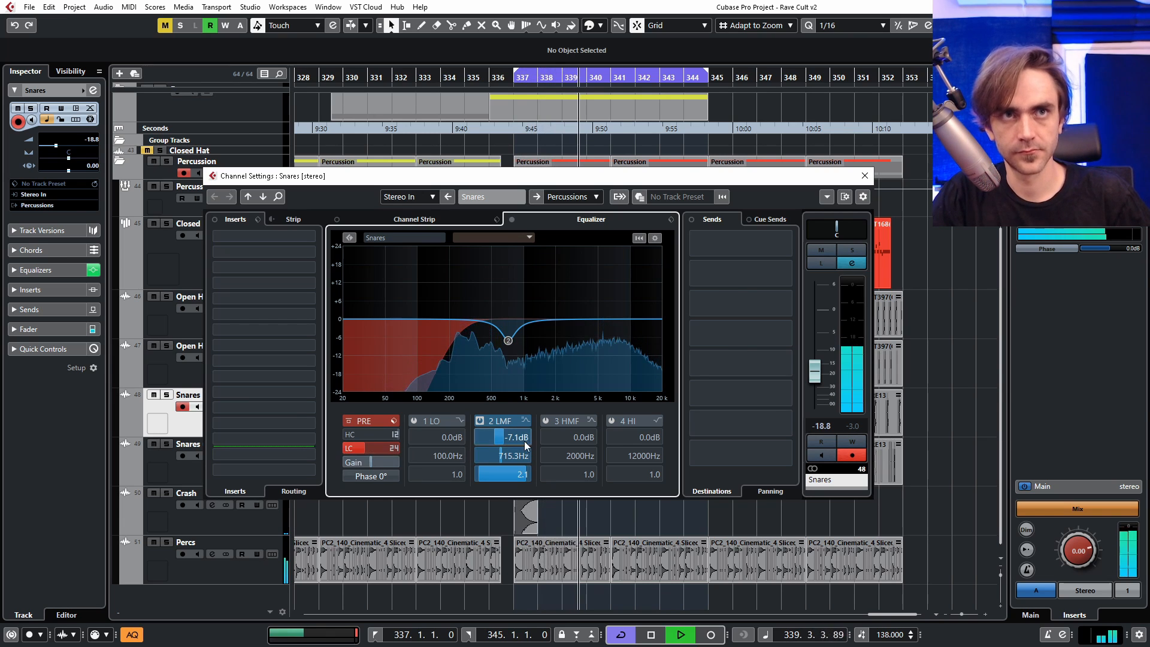
left_click(864, 176)
Step: Lower the Snares (D) track level to -20.1 dB
left_click(231, 470)
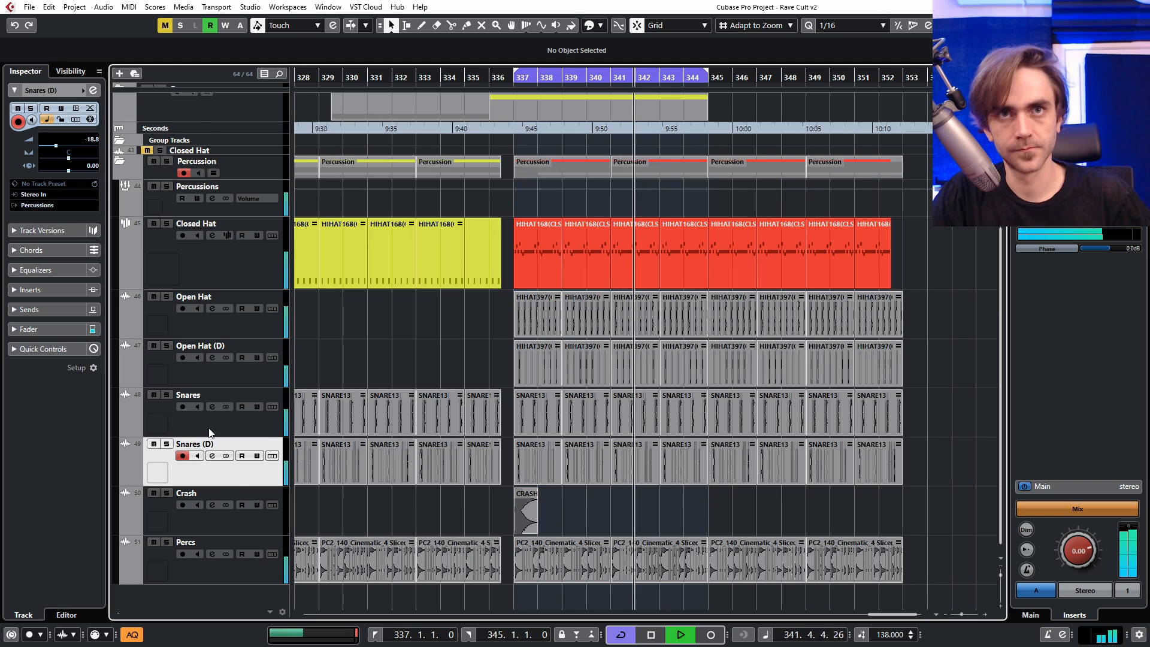
scroll(75, 139, "down", 2)
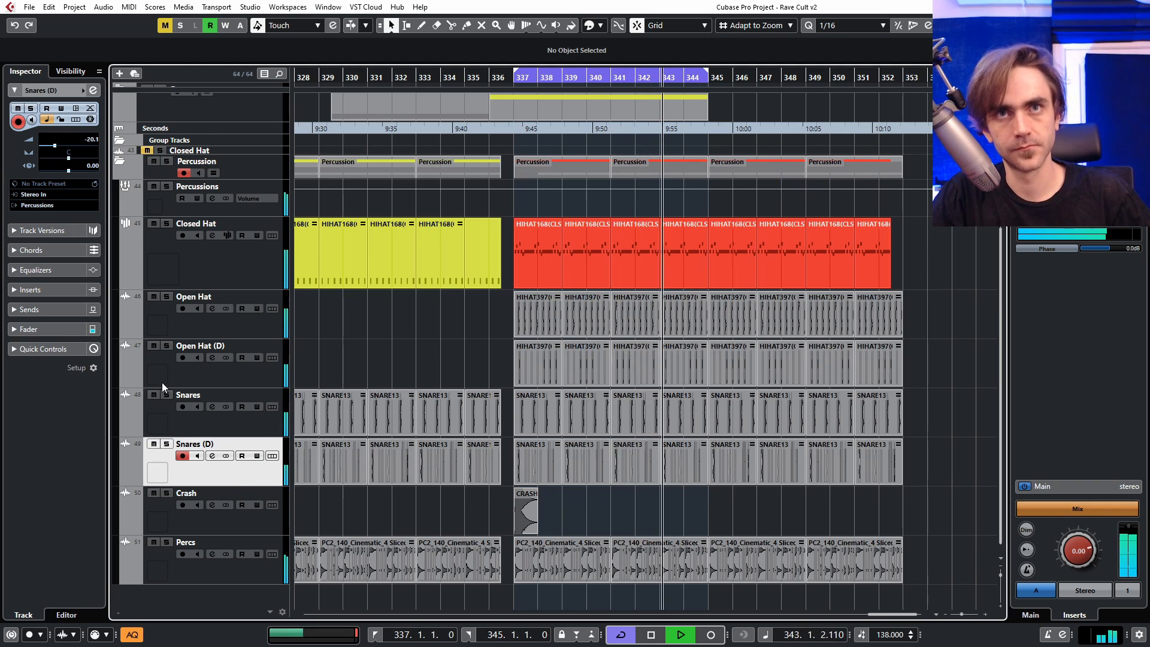
left_click(177, 426)
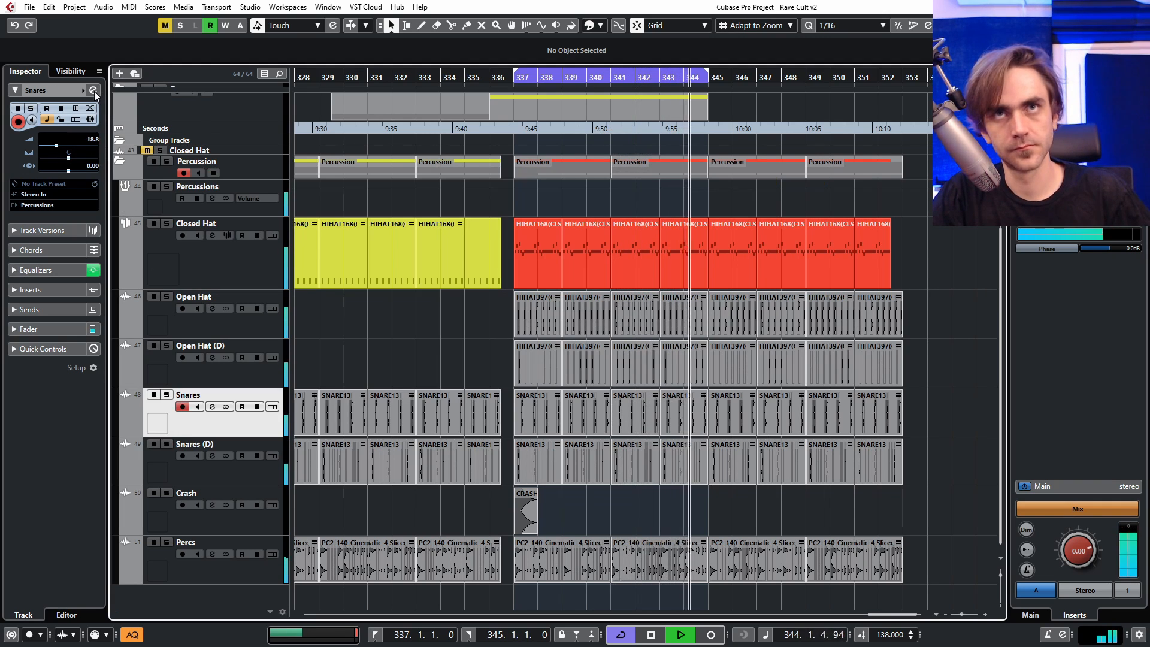
Step: Set the Snares (D) pre gain to -4.8 dB and its level to -18.1 dB, closing the channel settings
left_click(247, 465)
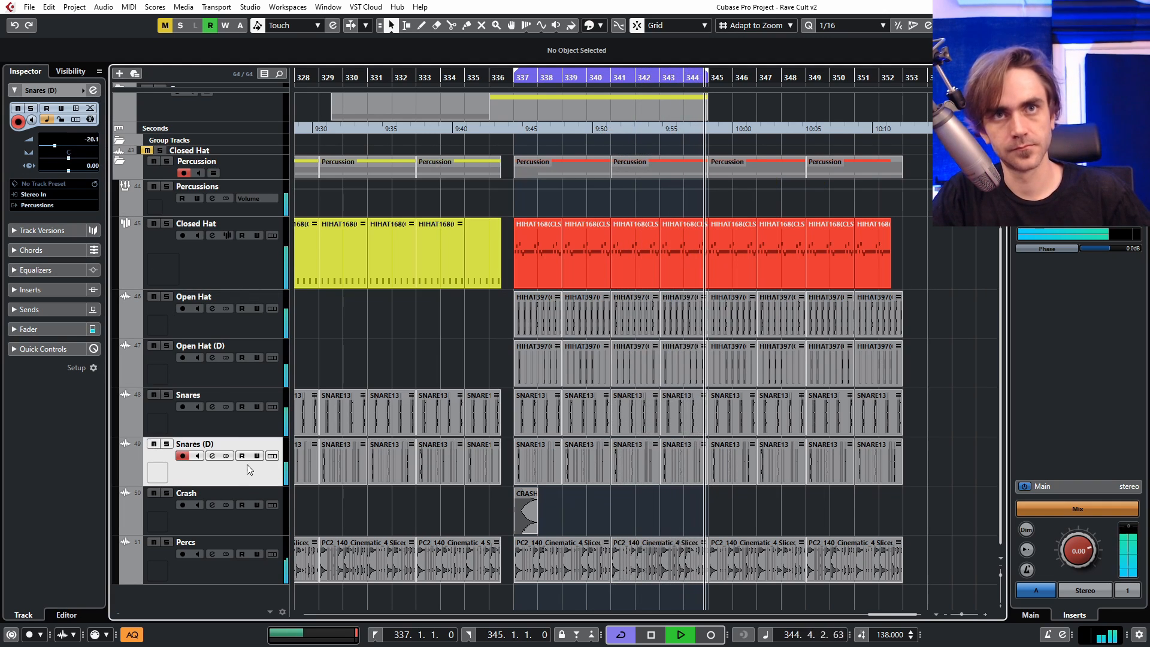
left_click(93, 90)
left_click_drag(393, 461, 387, 465)
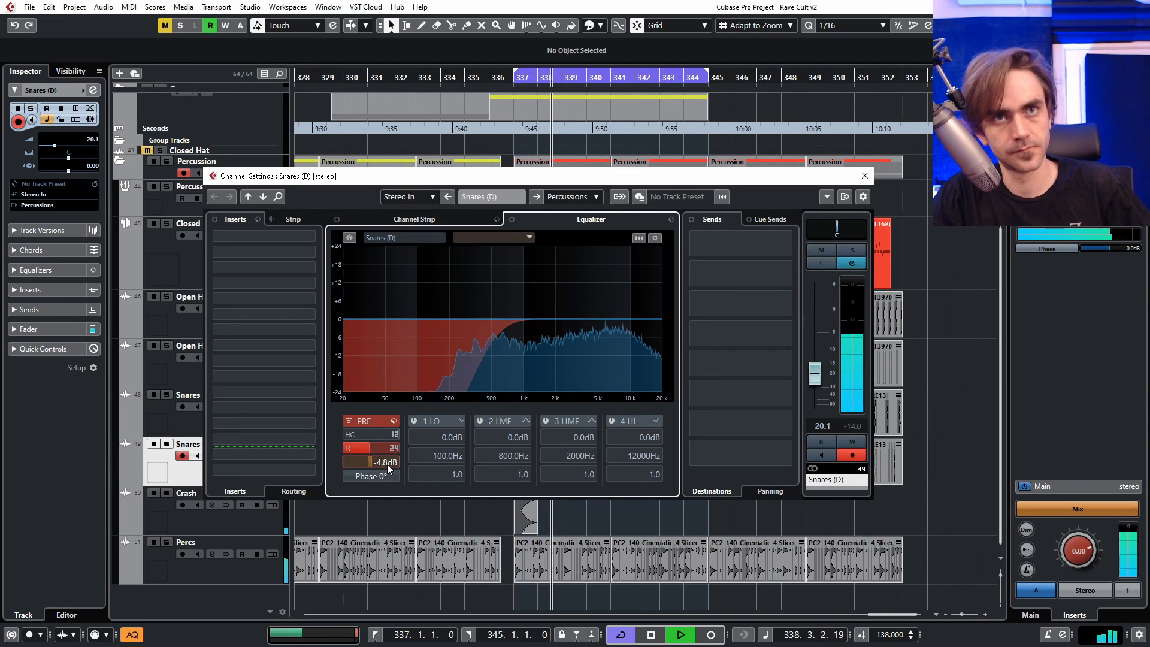
left_click_drag(829, 379, 824, 360)
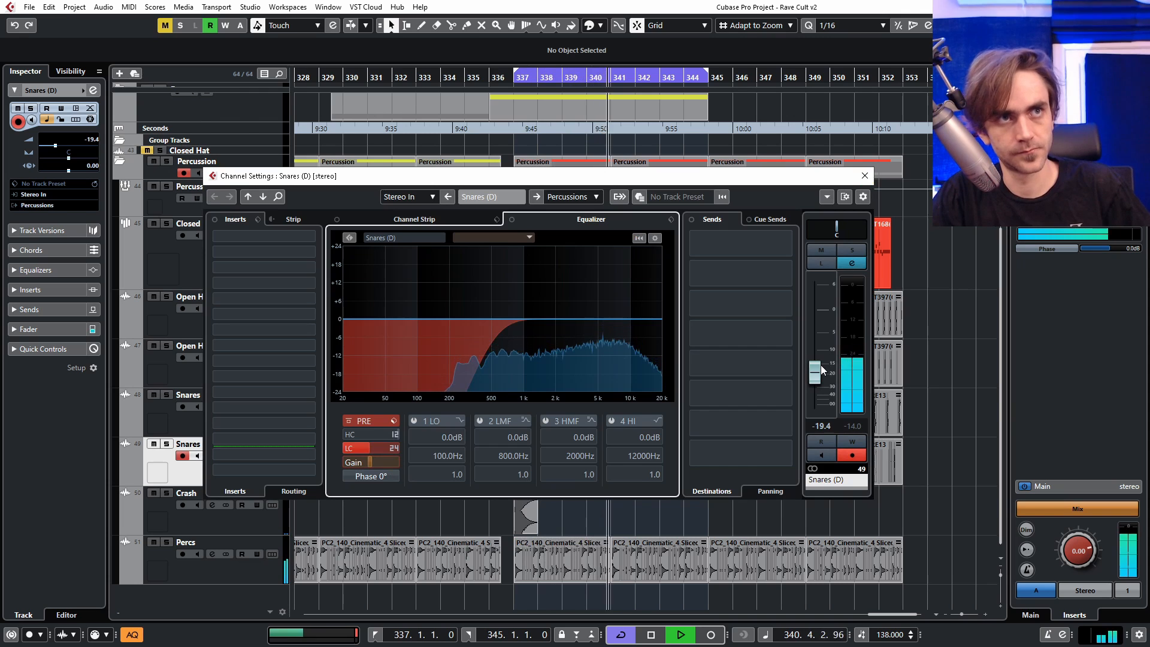
left_click(864, 175)
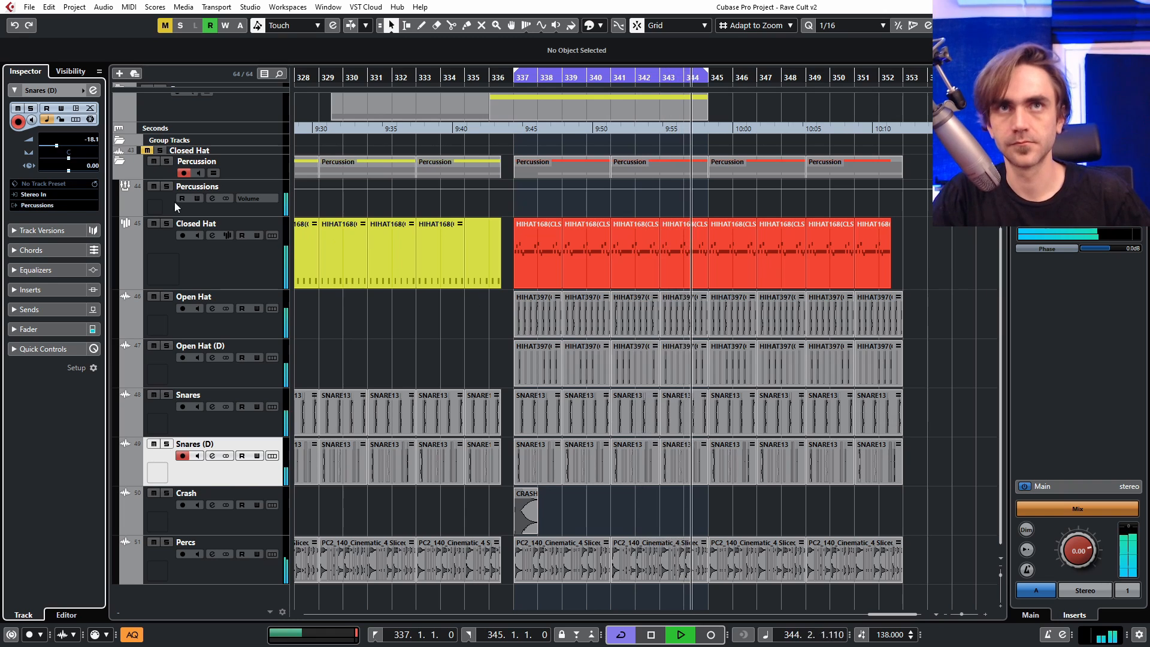
Step: Stop playback and apply a 24 dB/Oct low cut at 5526 Hz to the Crash channel
left_click(157, 207)
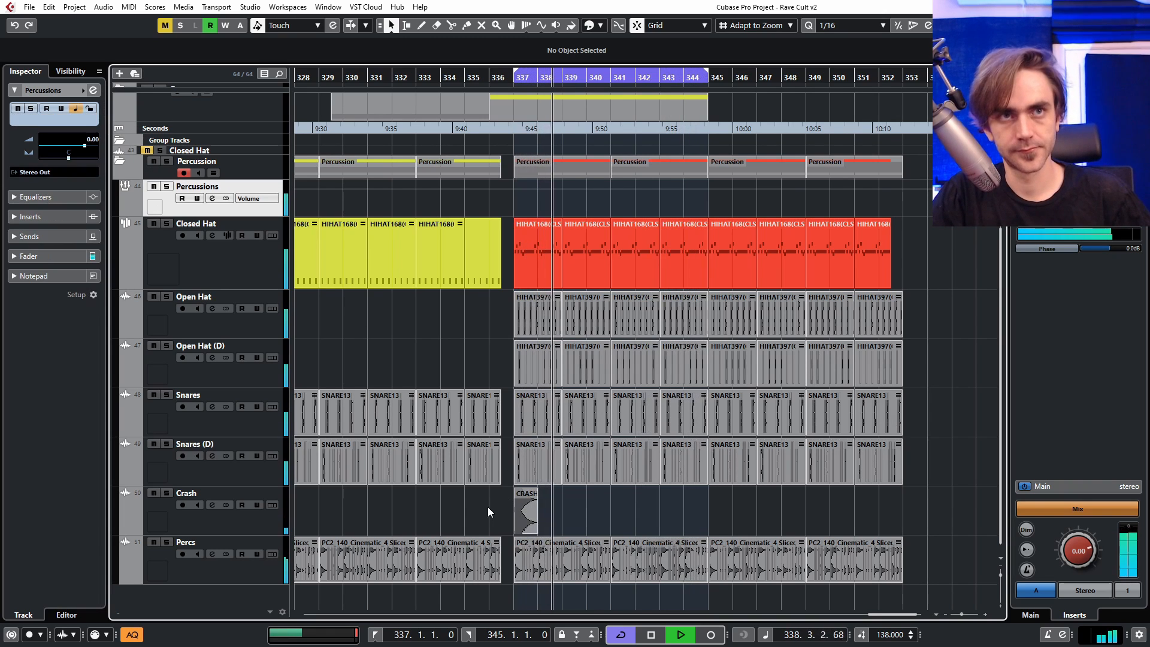
scroll(488, 506, "right", 2)
key("space")
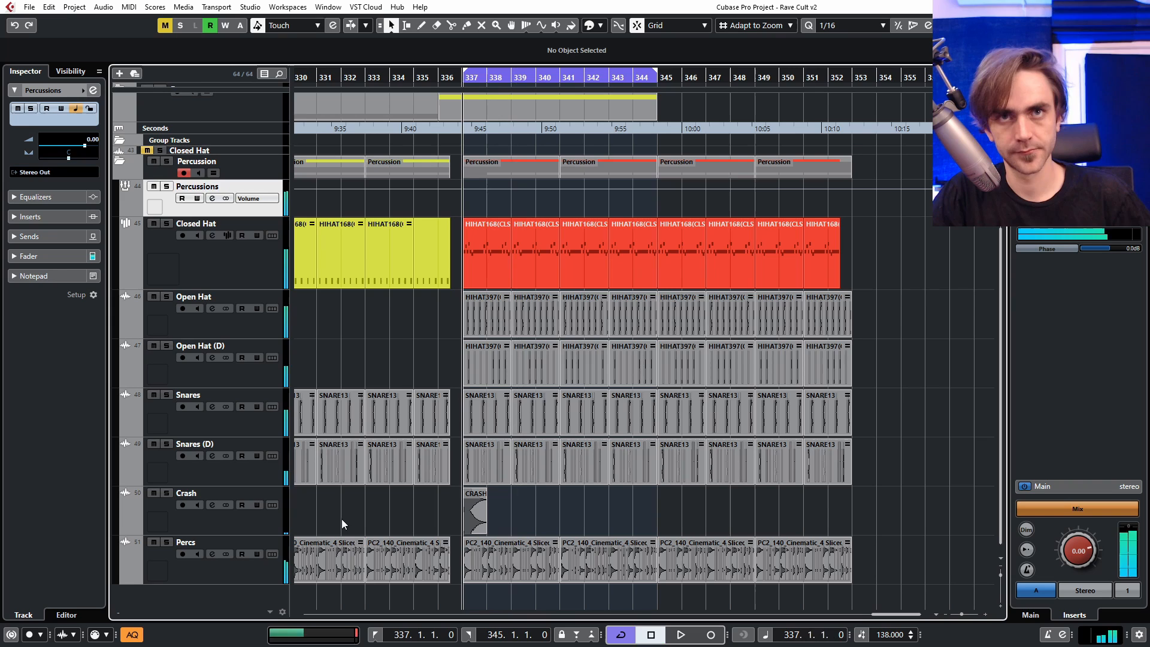
left_click(220, 522)
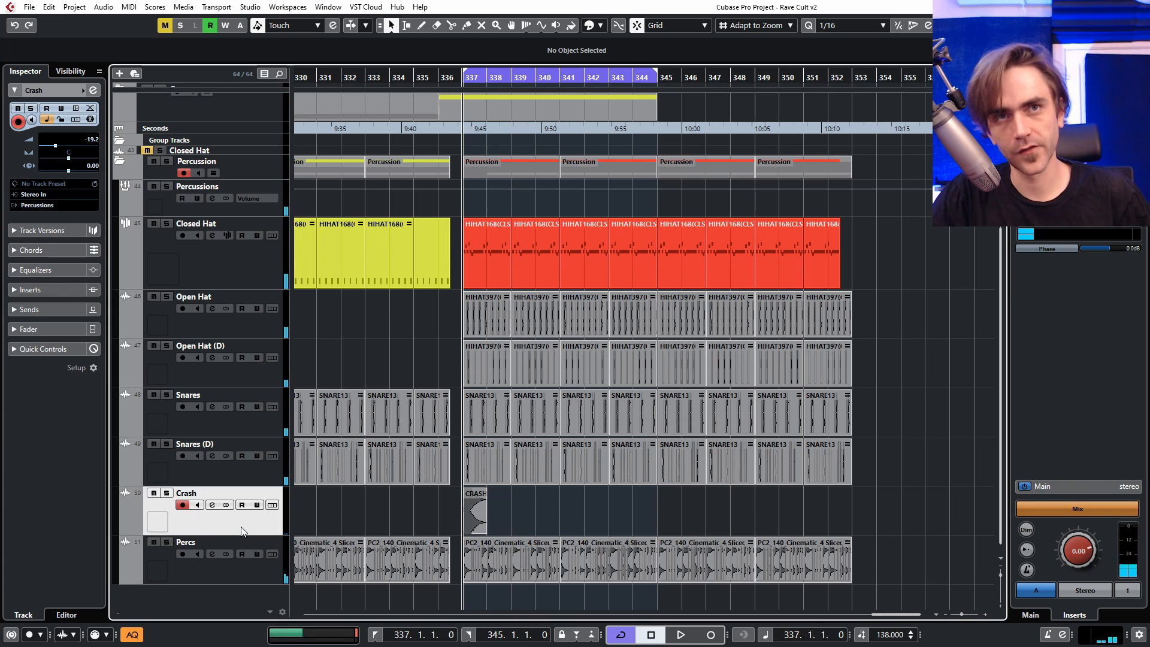
left_click(94, 90)
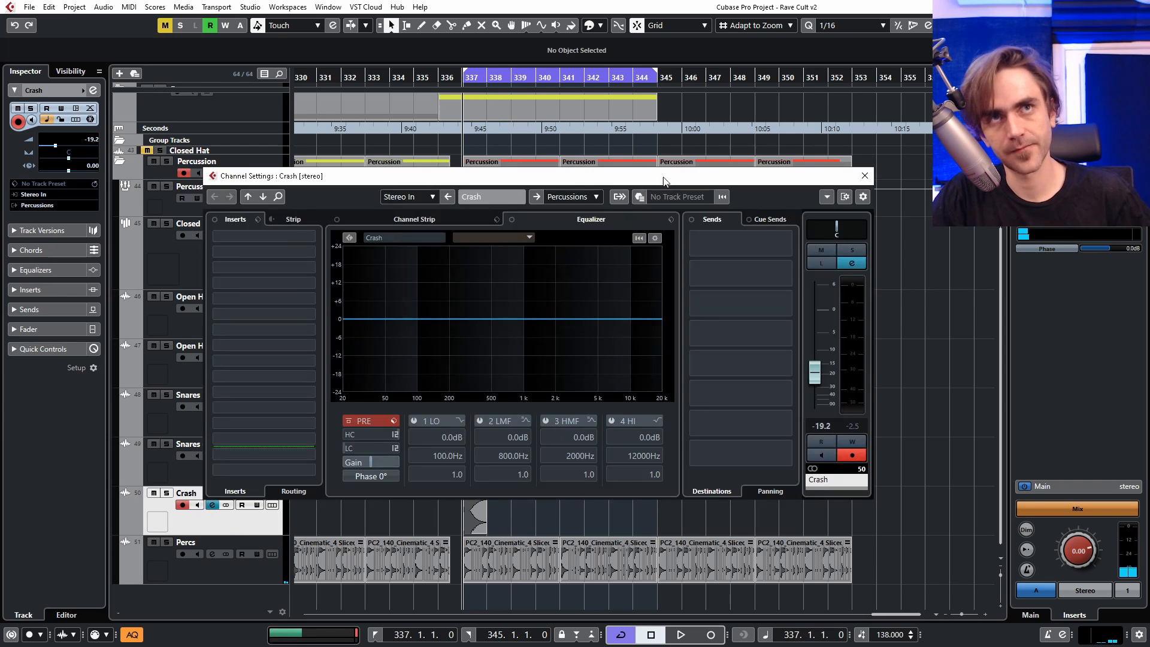
left_click(393, 448)
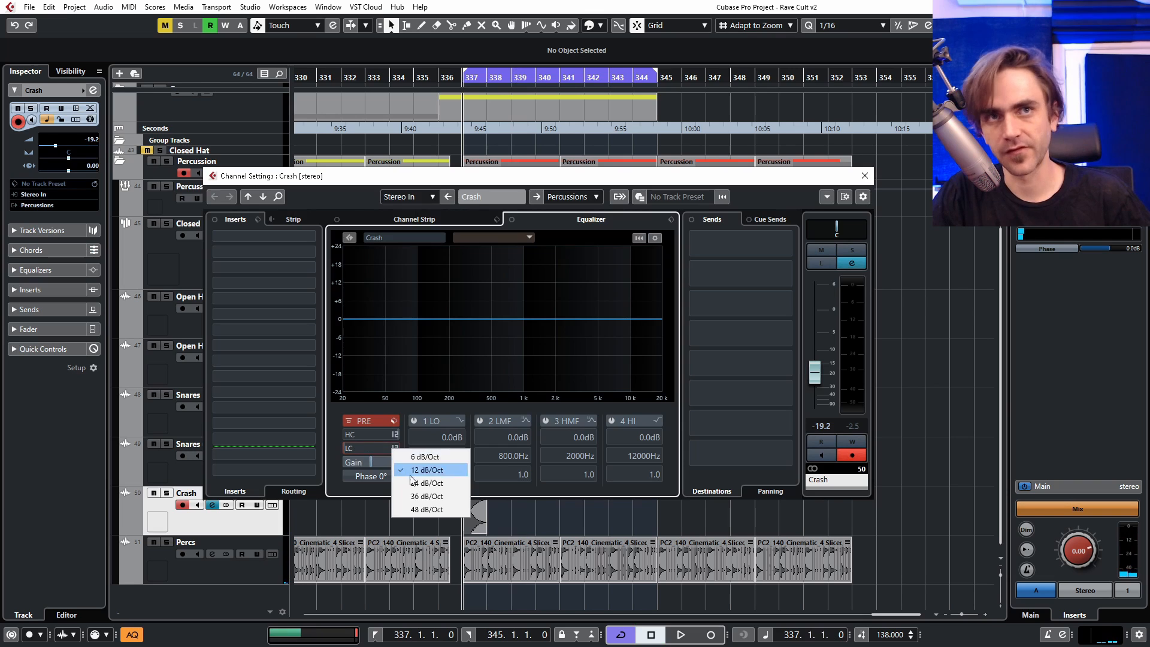
left_click(419, 483)
left_click(347, 448)
left_click_drag(354, 446, 480, 273)
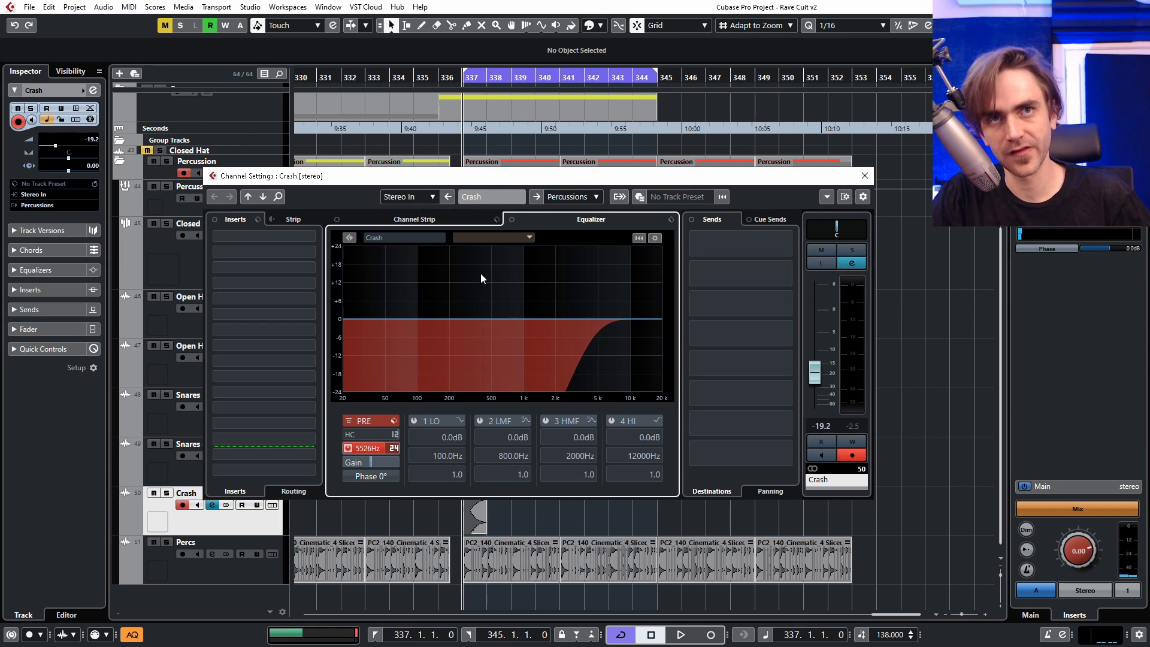
Step: Insert the Rev INTENSITY reverb in the third insert slot of the Crash channel
left_click(267, 269)
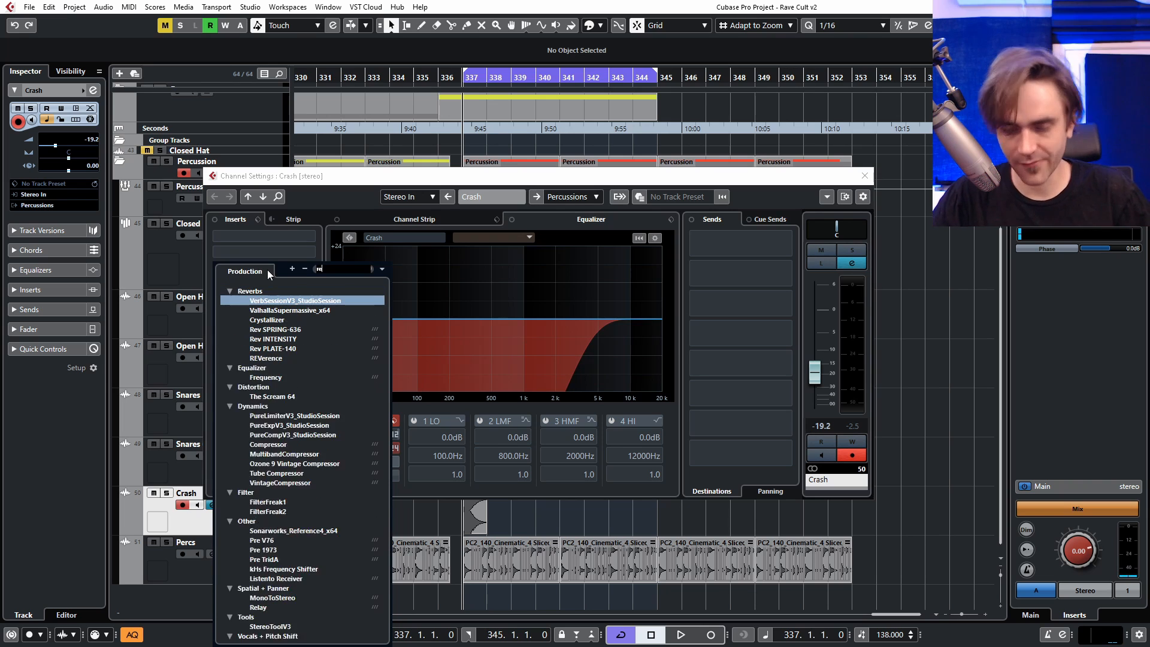
type("rev")
left_click(286, 337)
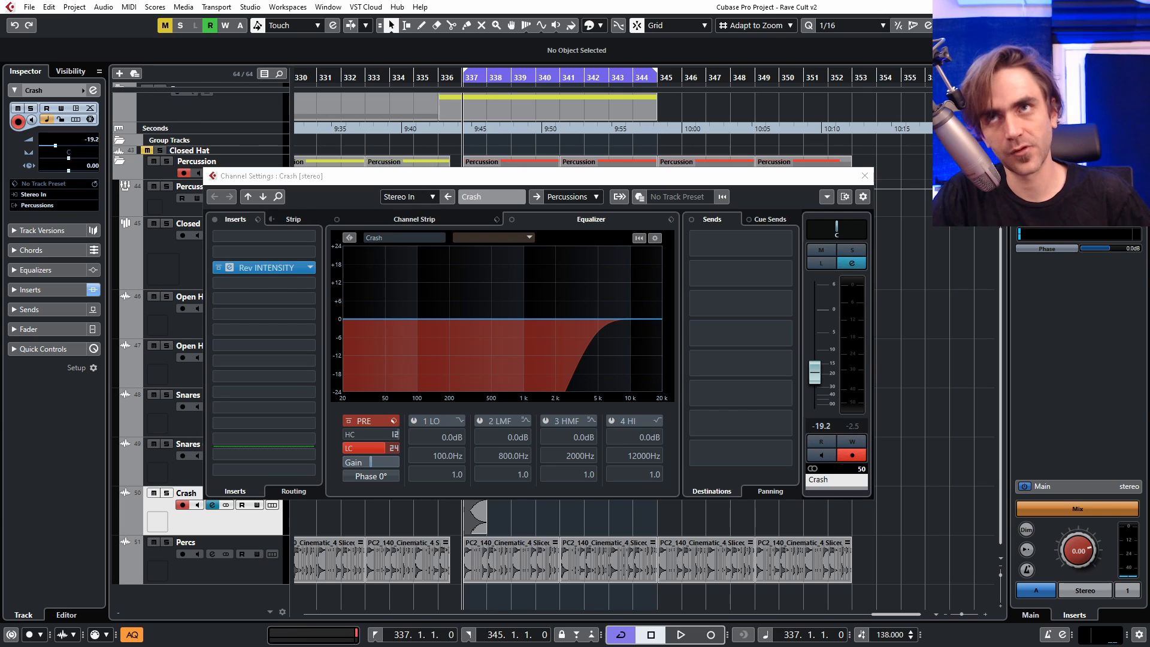
Step: Slightly adjust the Function's Predelay modulation in the reverb's advanced section and close the plug-in
left_click(733, 225)
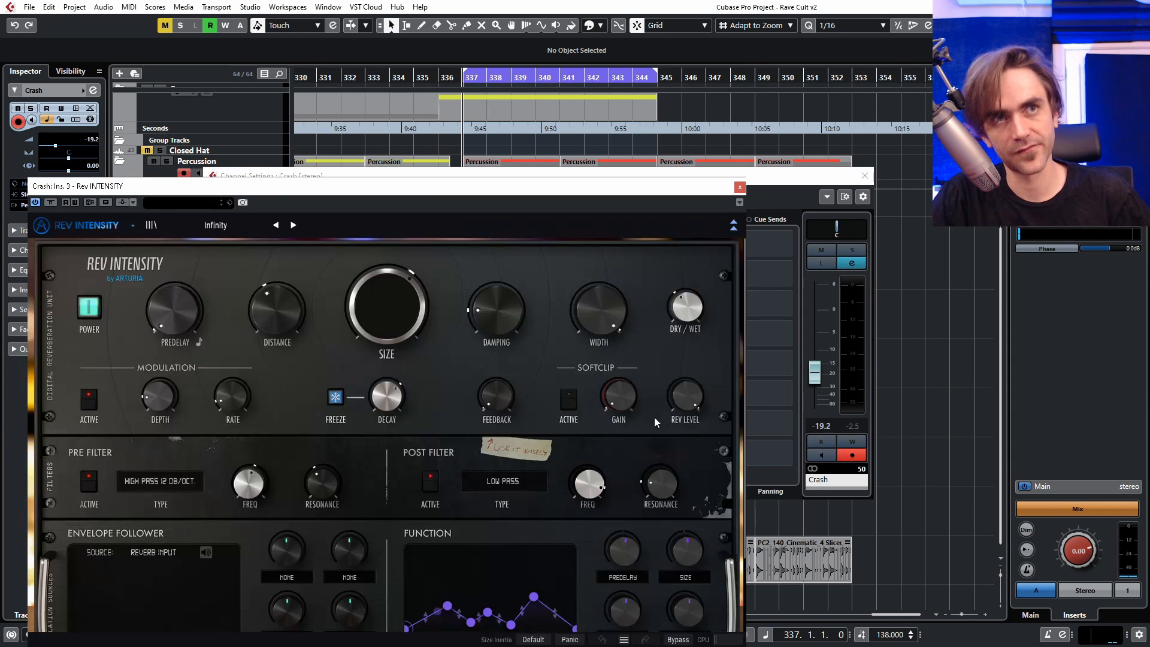
left_click_drag(623, 536, 623, 533)
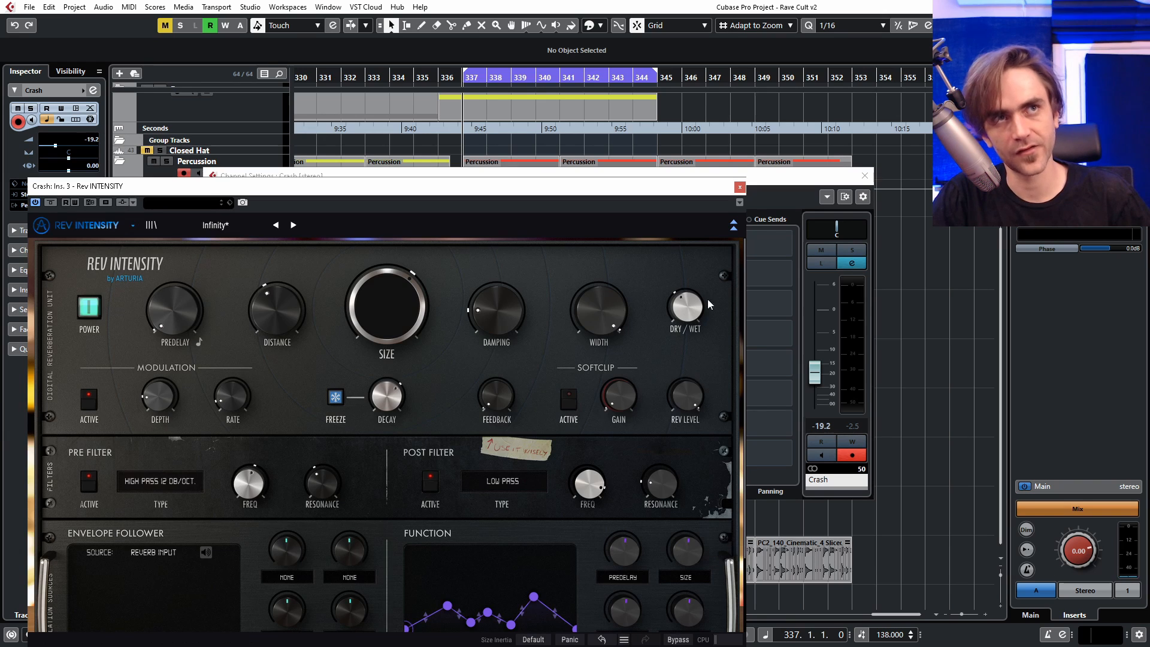
left_click(734, 225)
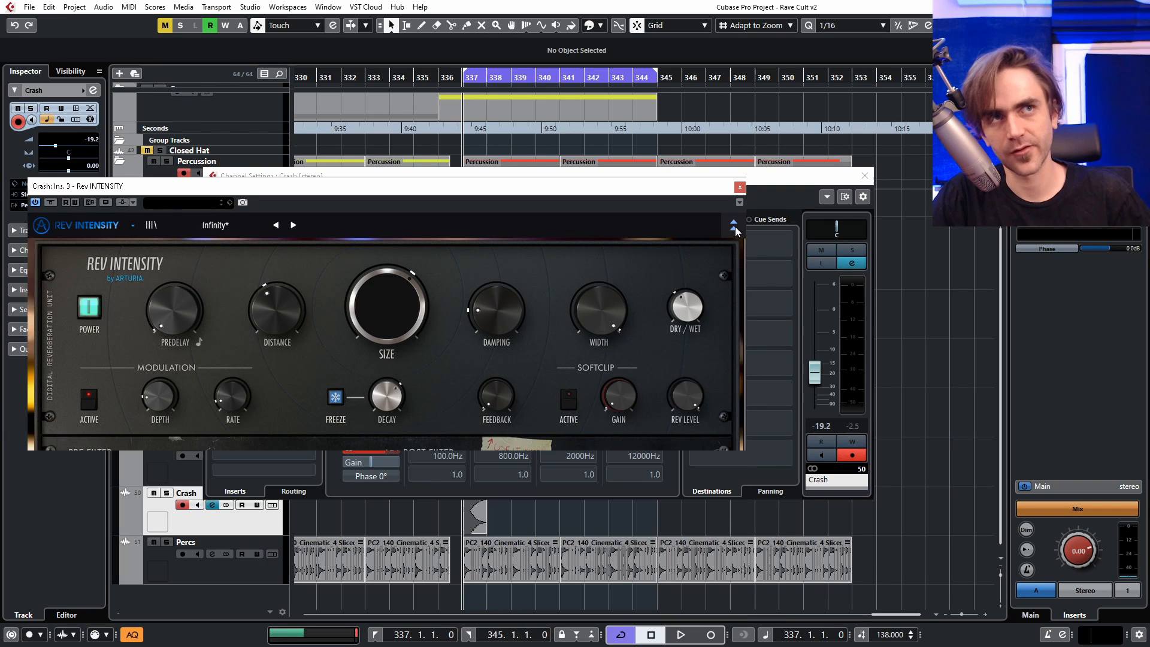
left_click(738, 188)
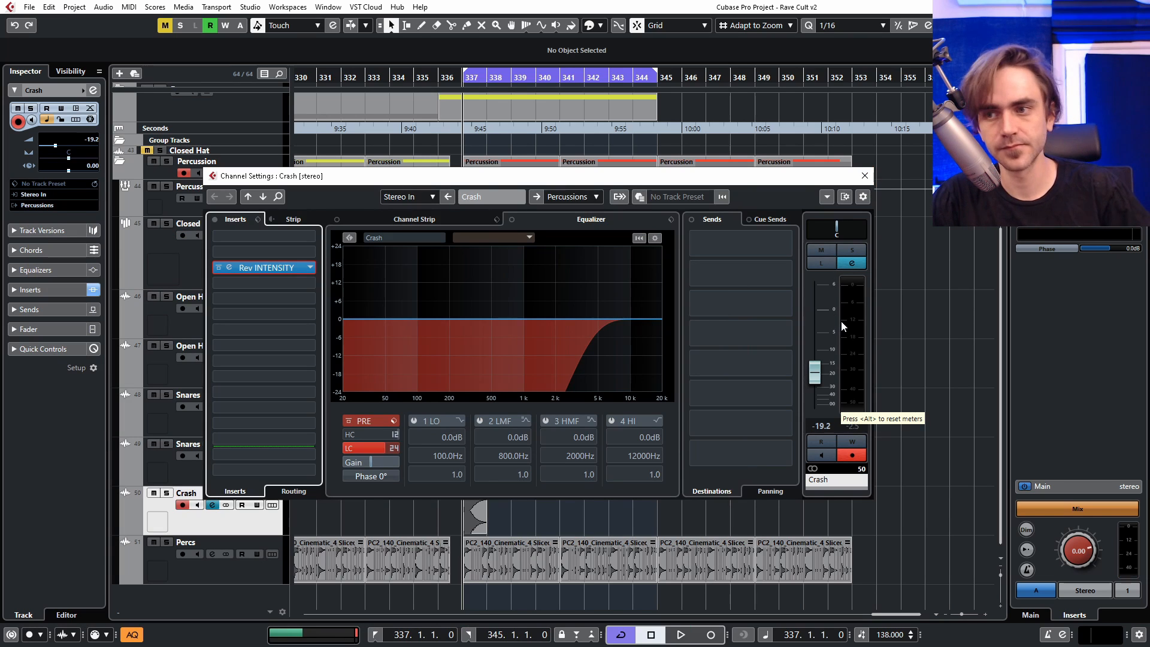
Step: Lower the Crash low cut to 5211 Hz and its level to -21.3 dB while auditioning the start of the loop
key("space")
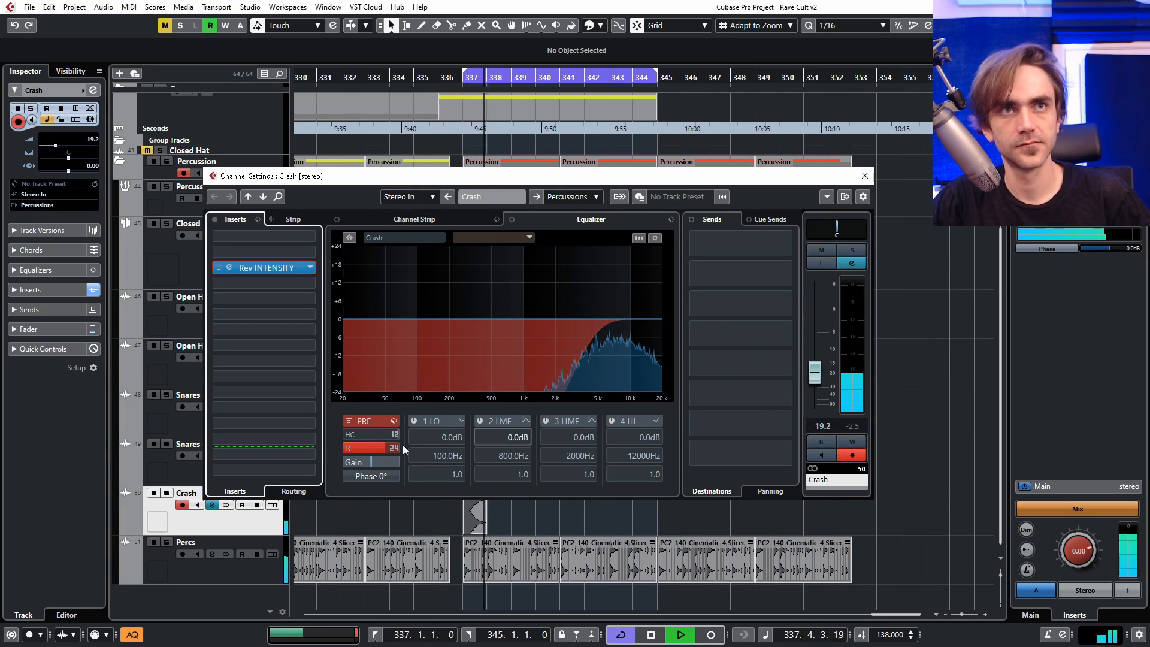
mouse_move(374, 448)
scroll(375, 448, "down", 3)
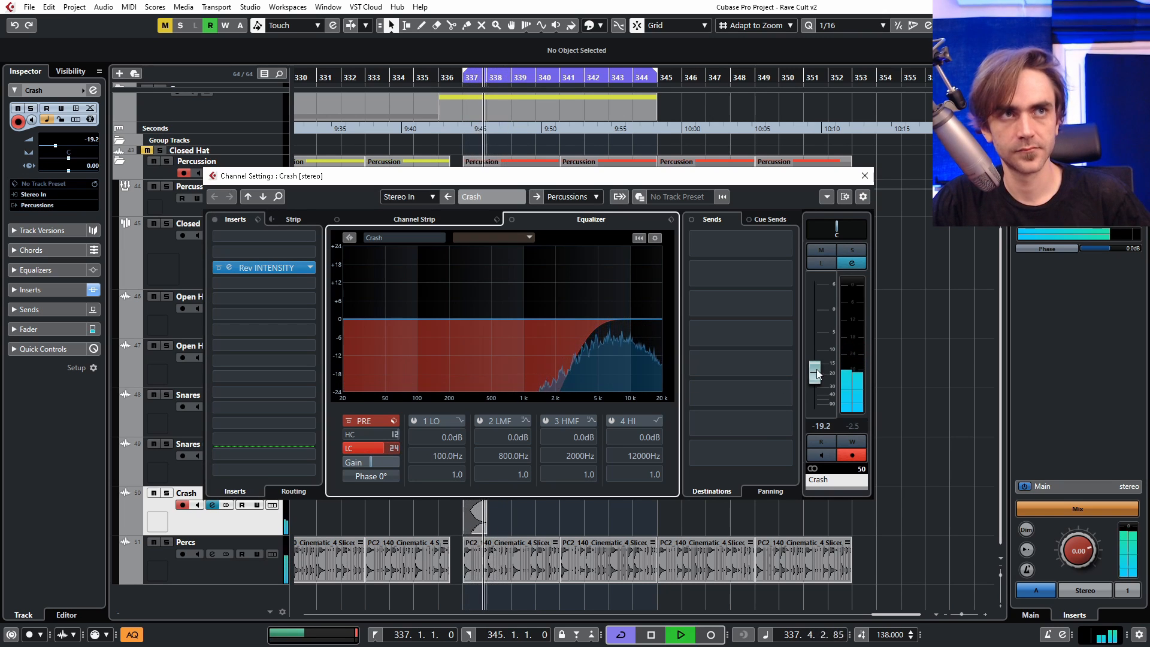
left_click_drag(813, 372, 812, 377)
key("space")
key("space")
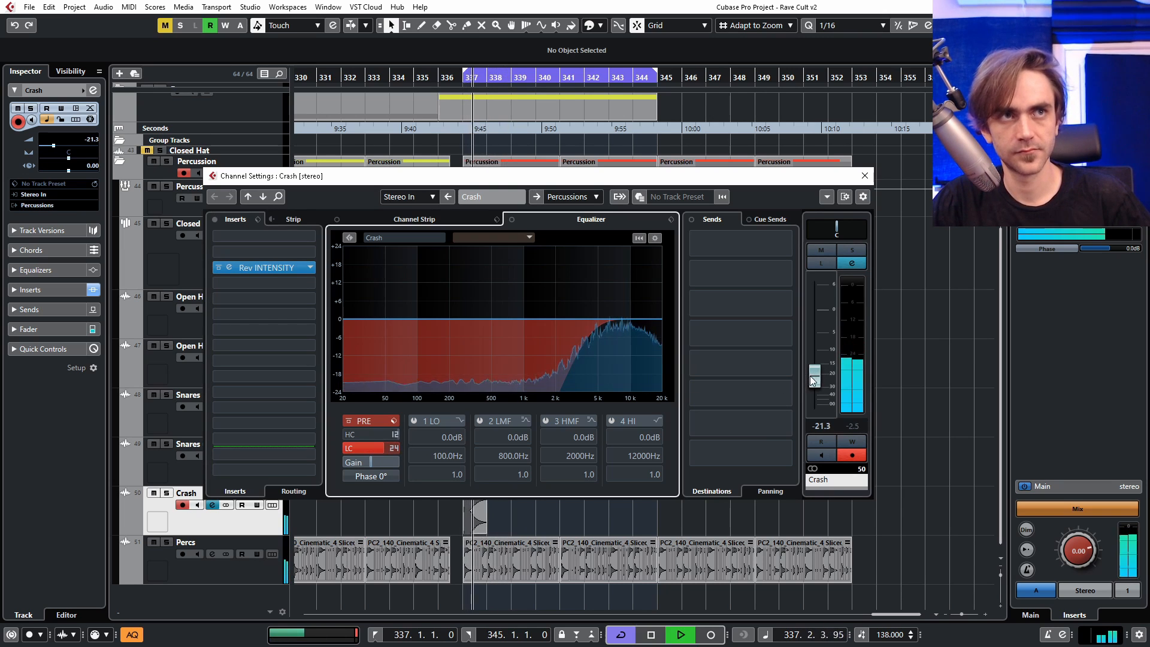
key("space")
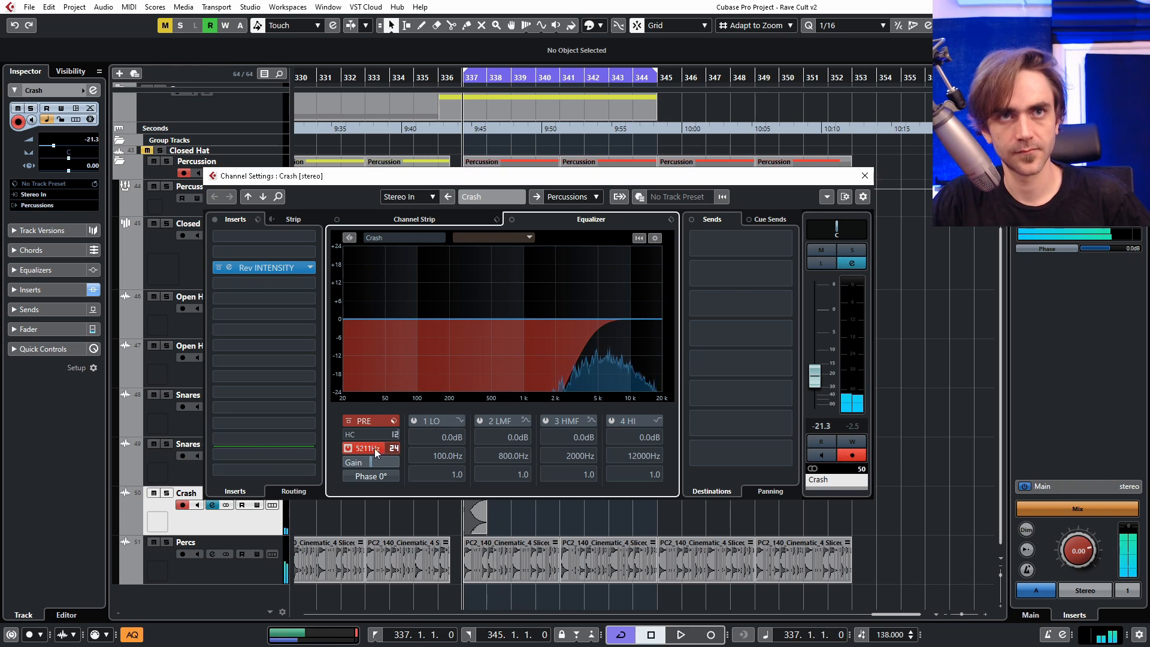
key("space")
key("space")
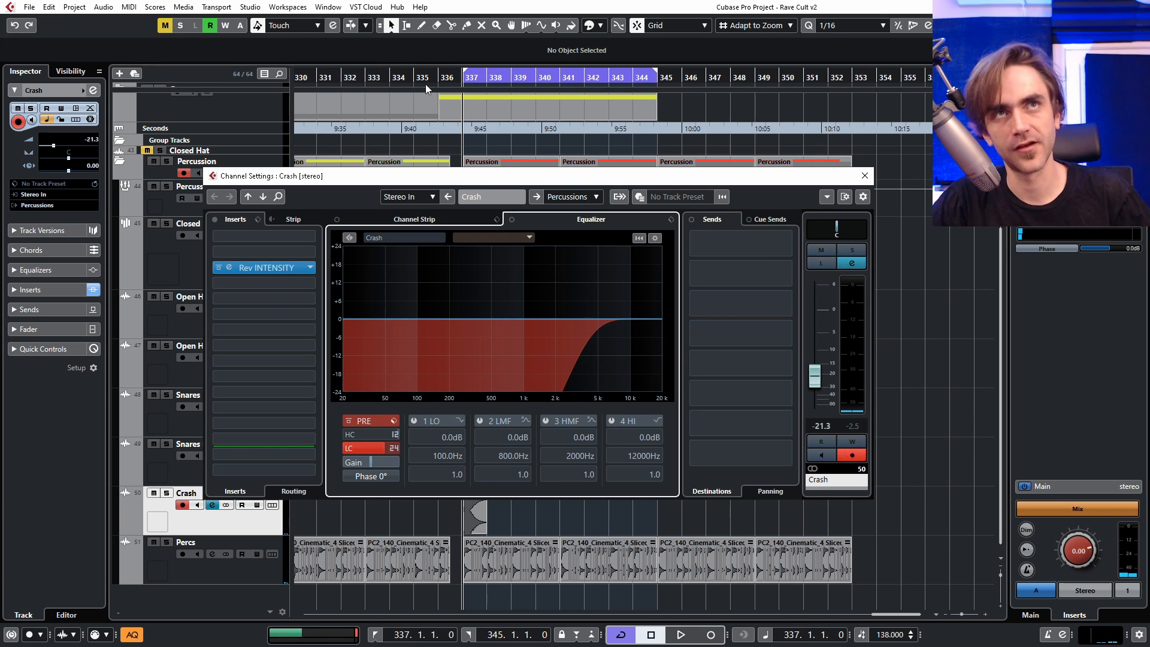
Step: Close the Crash channel settings and place the project cursor at bar 335
key("Escape")
left_click(412, 76)
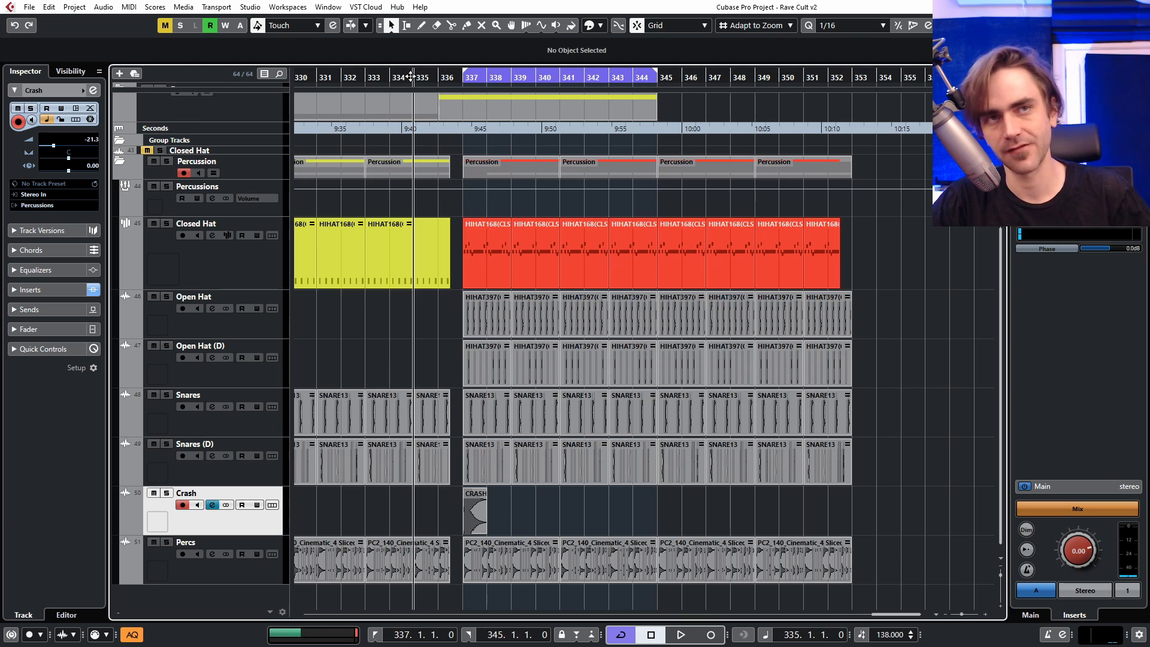
Step: In the Snares (D) part at bar 331, delete the second short snare hit before 332.3 and lengthen the preceding hit into the gap
key("g")
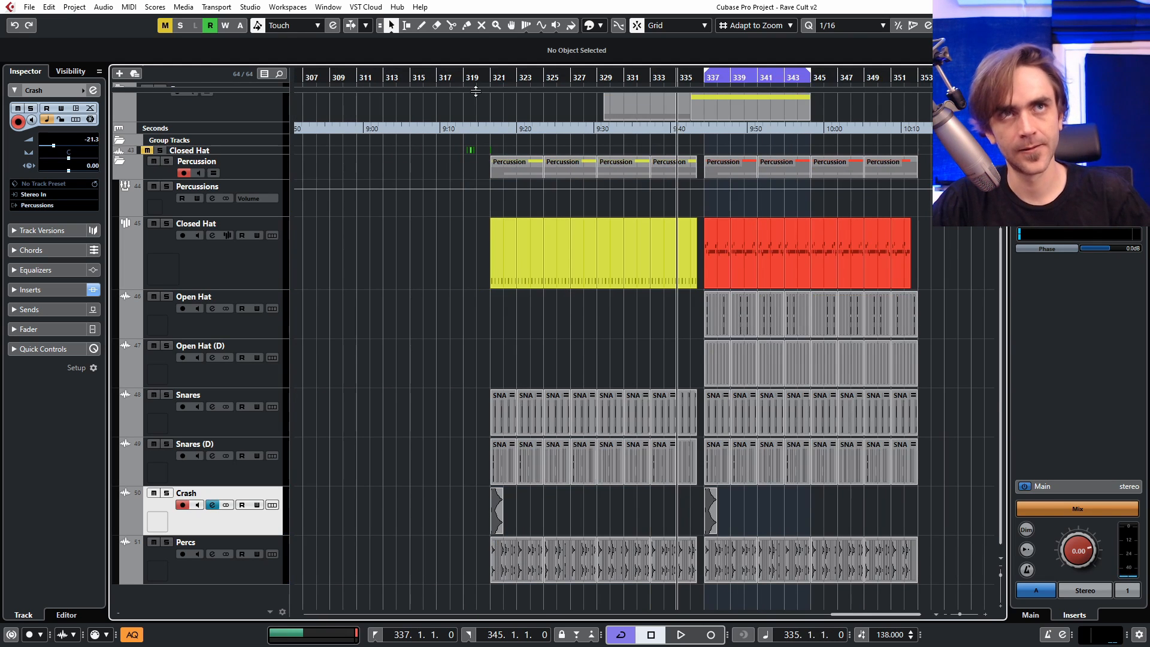
left_click(489, 79)
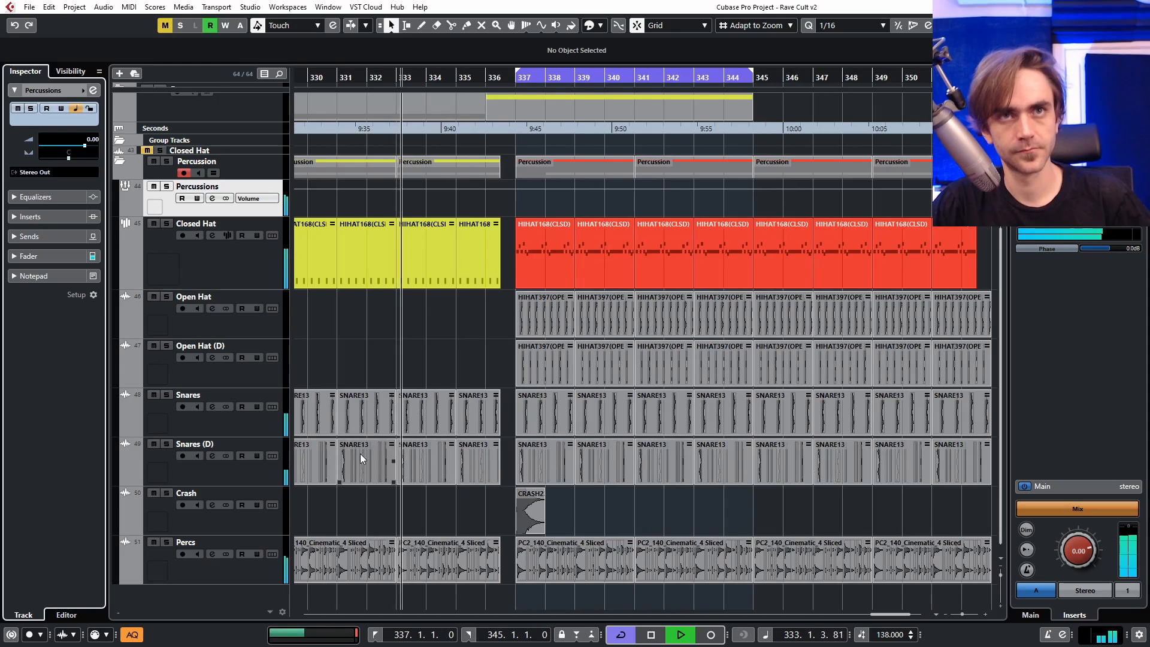
double_click(360, 454)
scroll(799, 472, "right", 7)
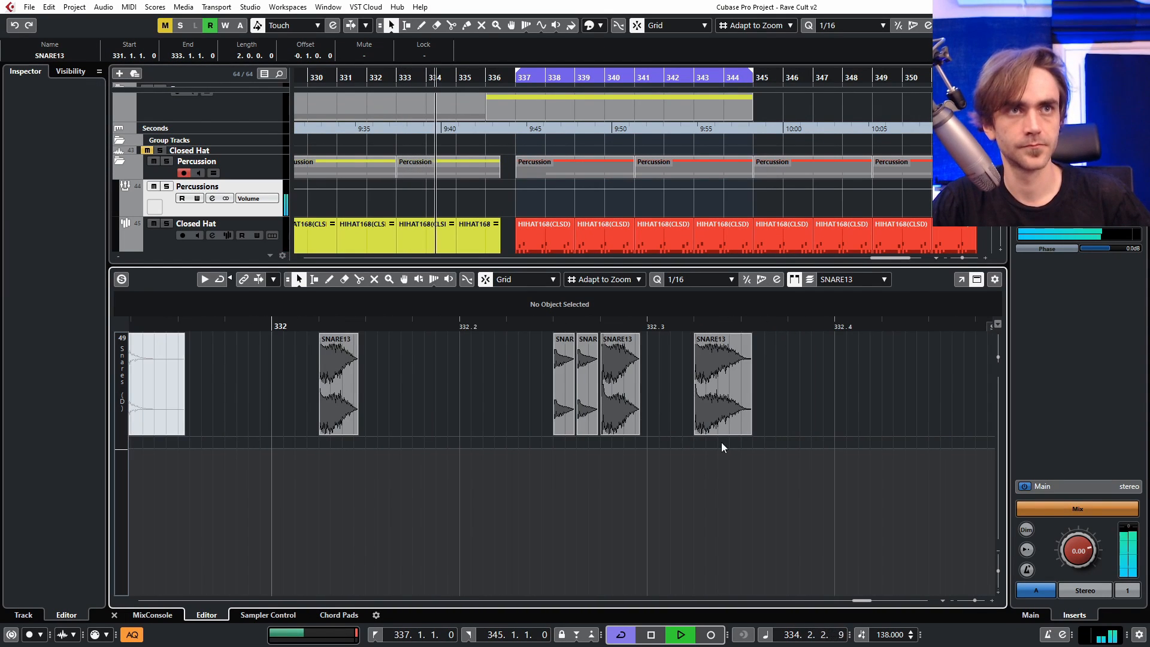
left_click(585, 399)
key("Delete")
left_click_drag(574, 432, 594, 432)
left_click(588, 483)
left_click(114, 615)
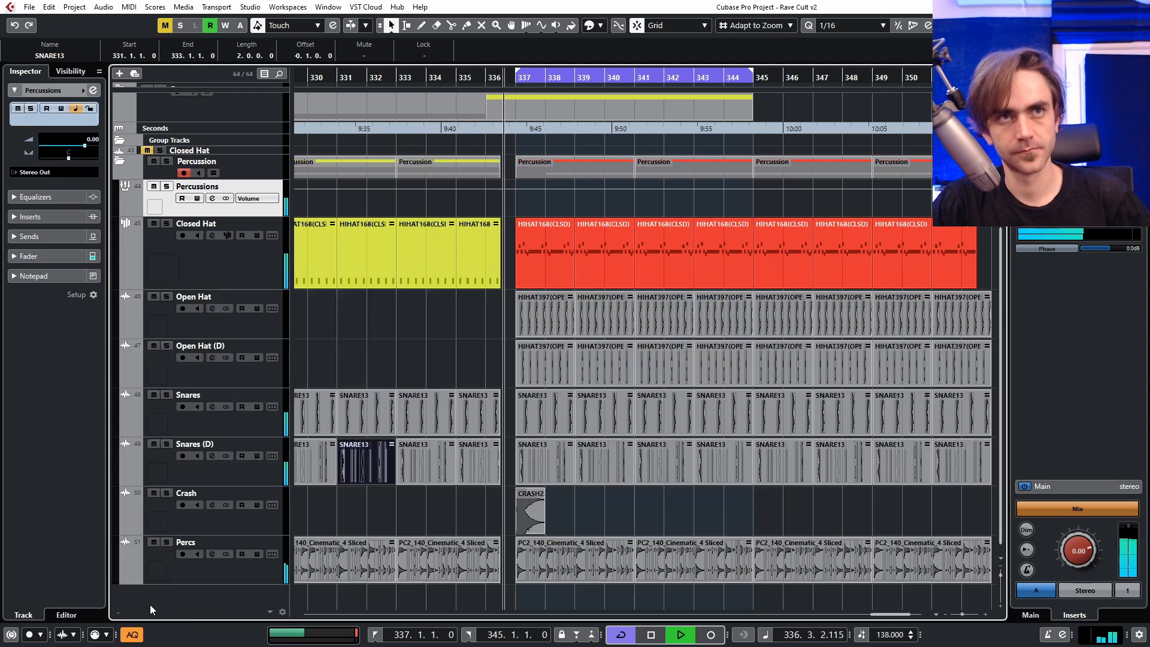
Step: Set the Percussions group's level to -1.05 dB and cut its EQ by 3.7 dB at 333 Hz and 4.1 dB at 4334 Hz
key("g")
key("g")
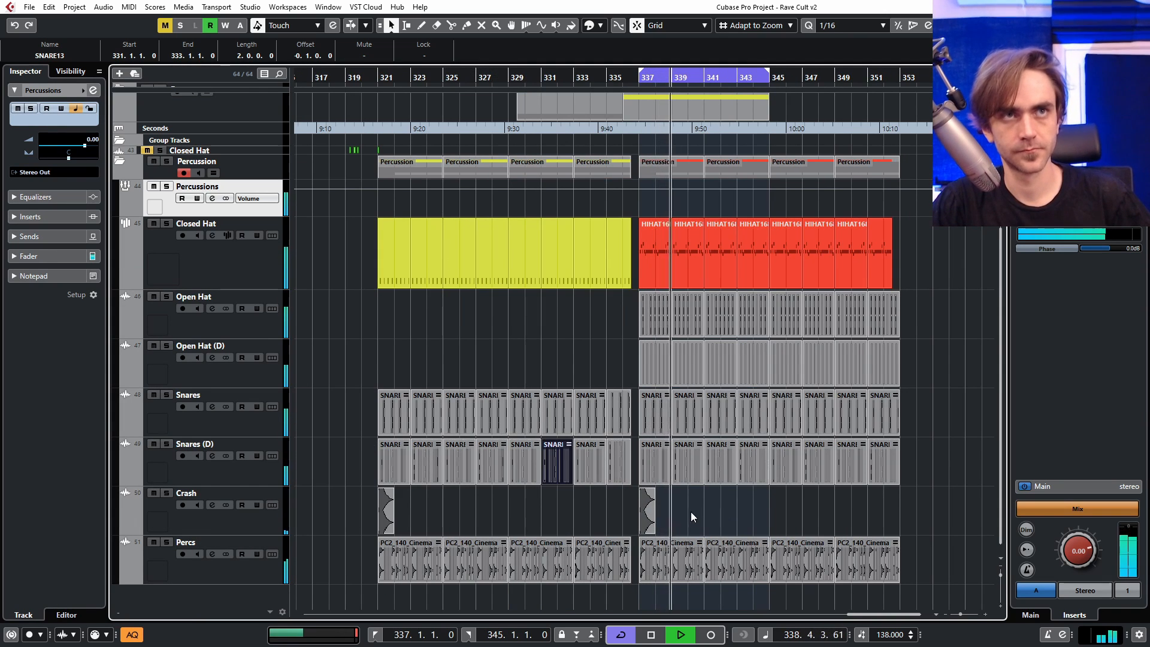
key("h")
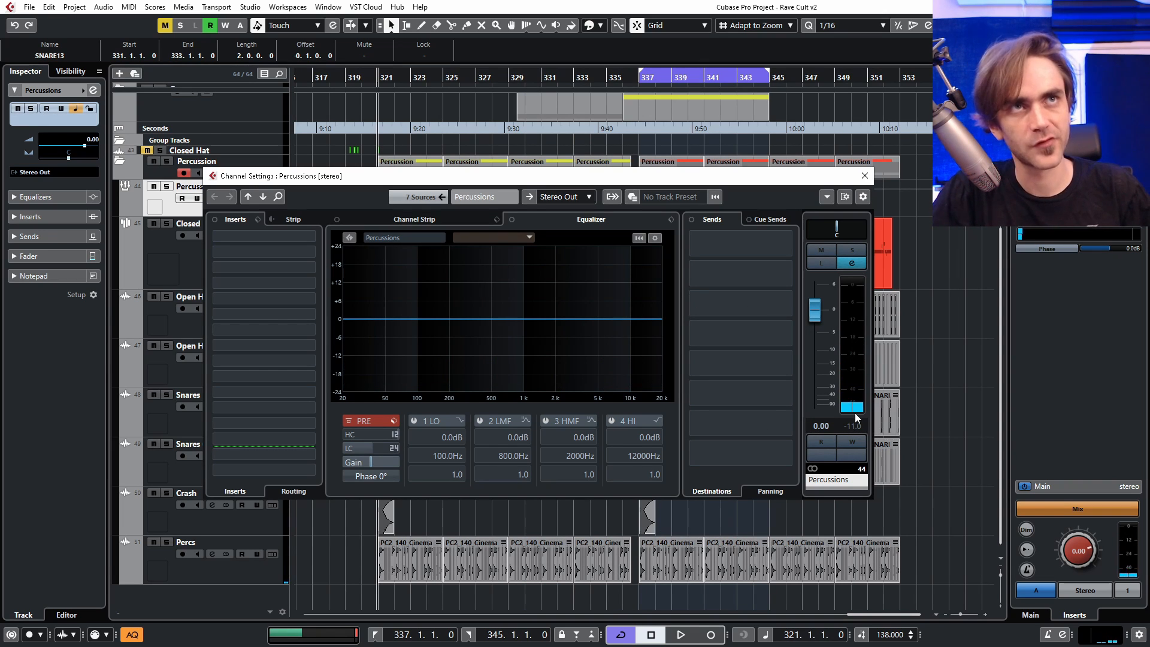
key("KP_1")
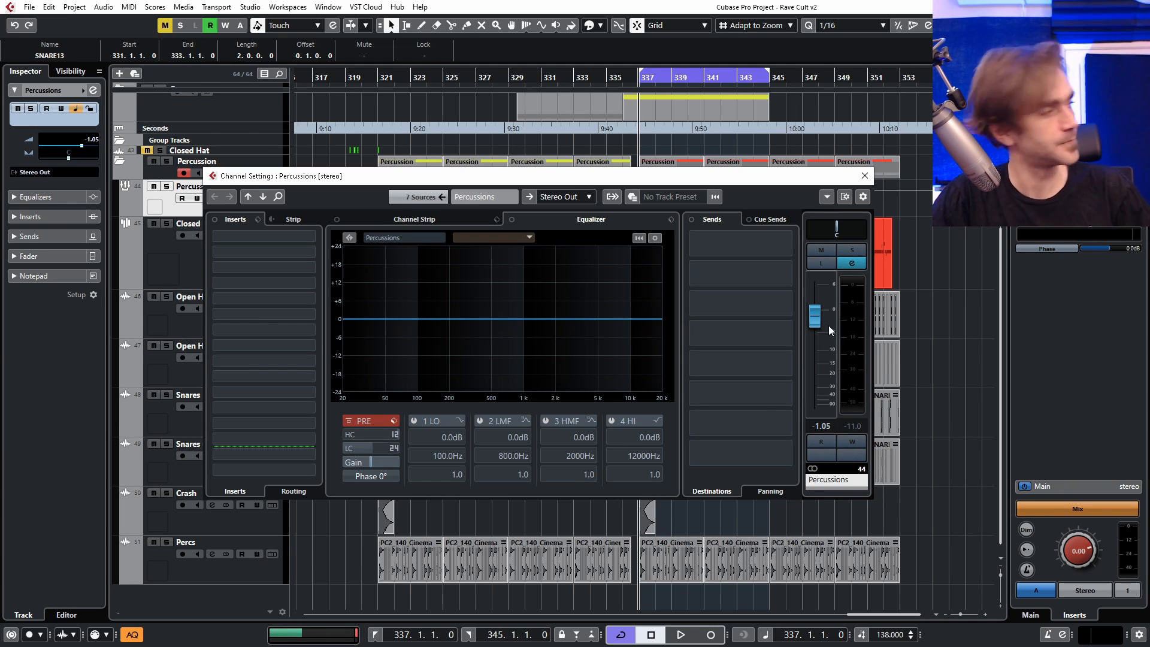
left_click_drag(474, 318, 591, 335)
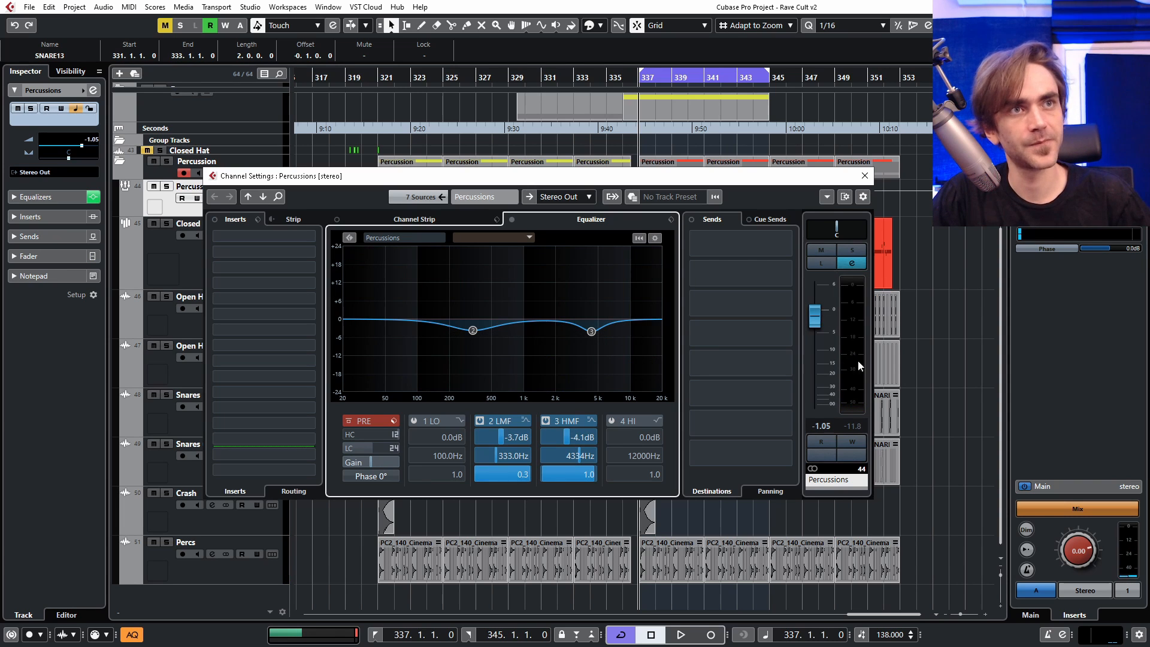
left_click(856, 426)
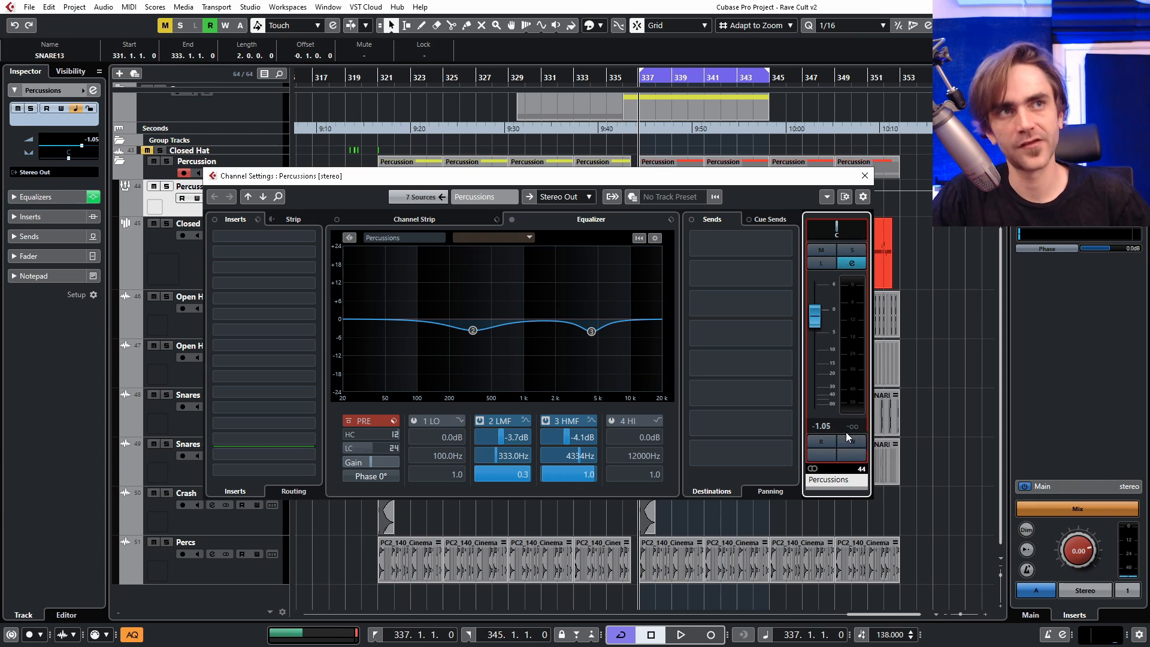
Step: Rename the Open Hat (D) track inside the Percussion folder as Aux Hat
left_click(120, 162)
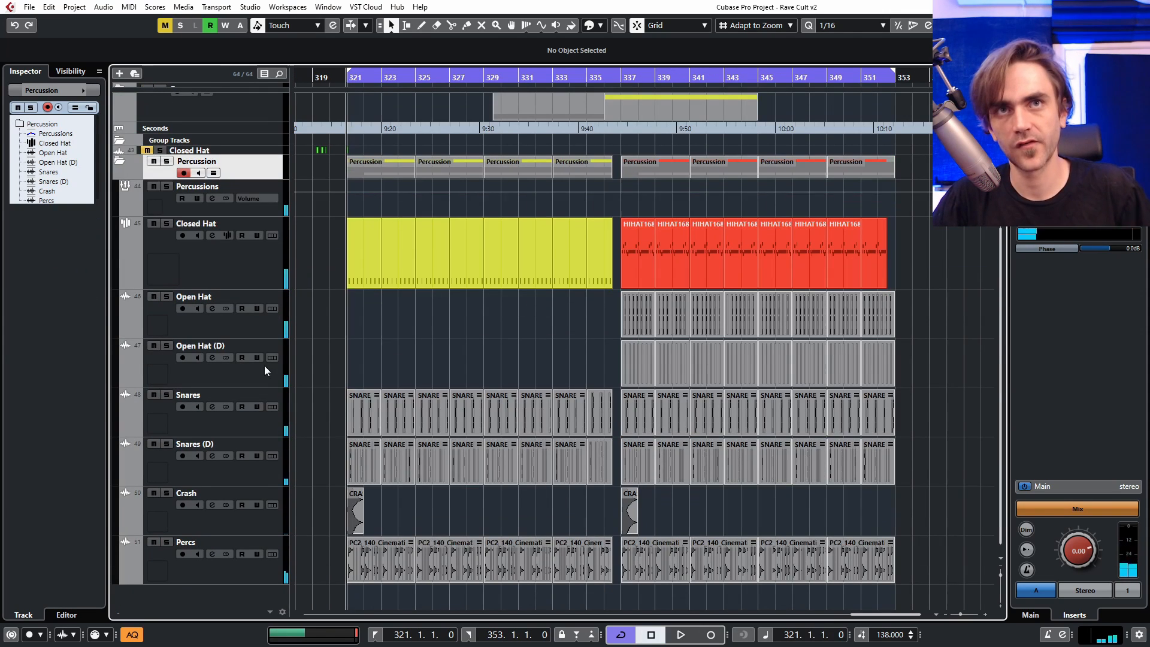
left_click(236, 376)
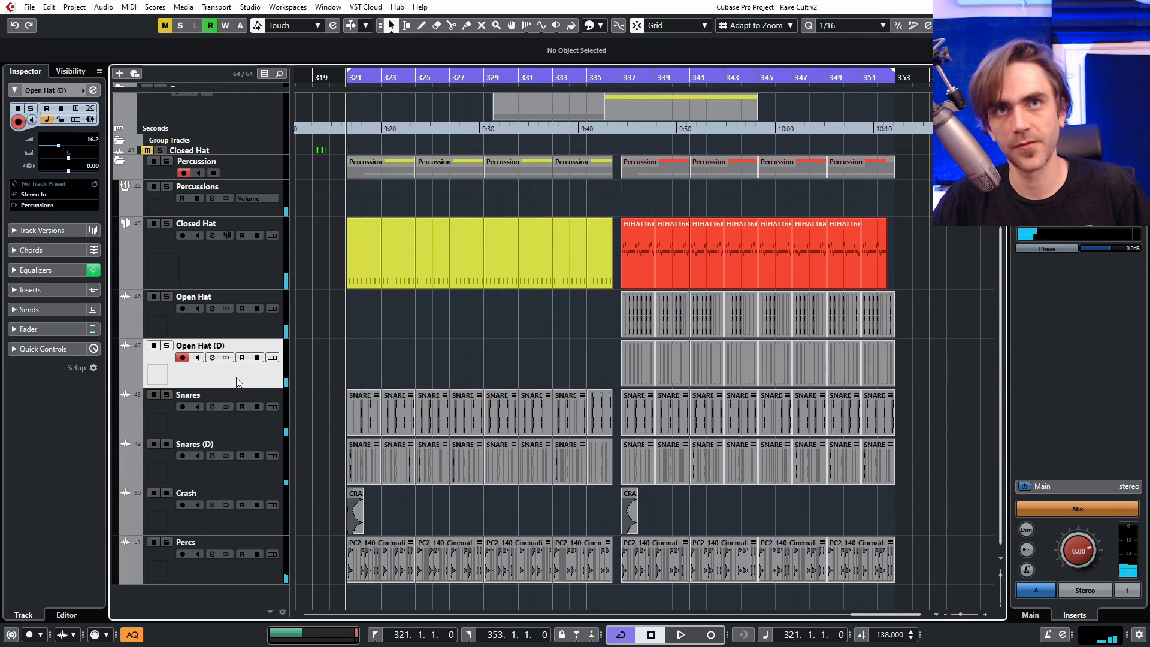
double_click(216, 346)
type("Aux")
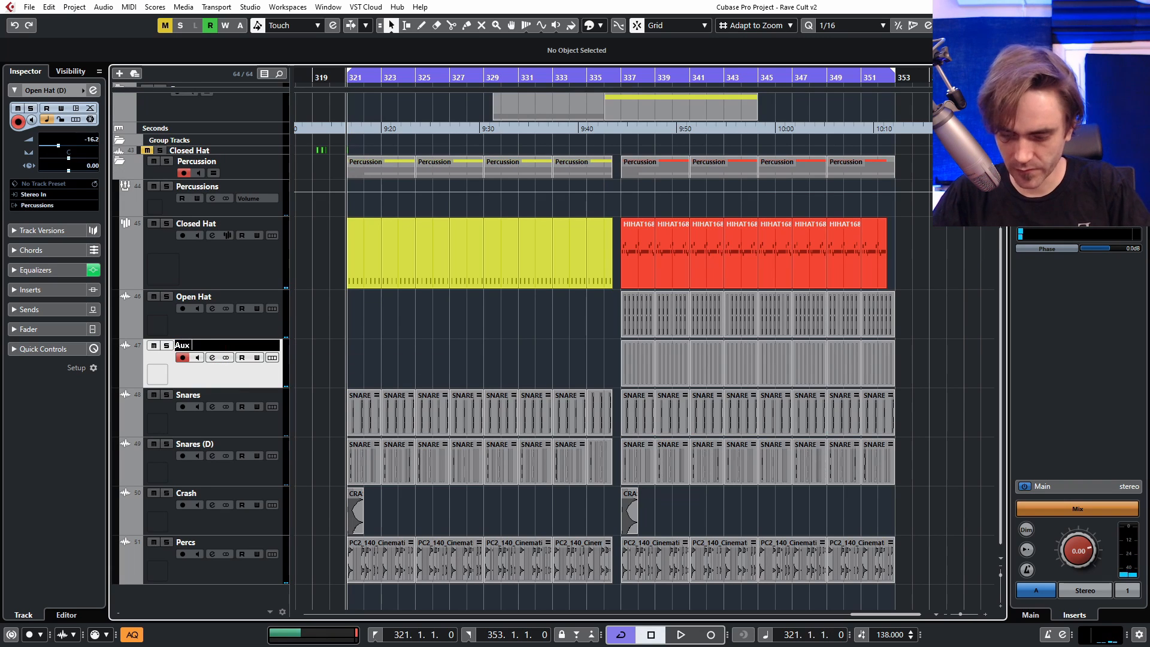
type(" Hat")
key("Return")
Step: Set the Aux Hat to -19.1 dB with its pan at R21, and pan the Snares (D) track to L13
scroll(131, 361, "down", 2)
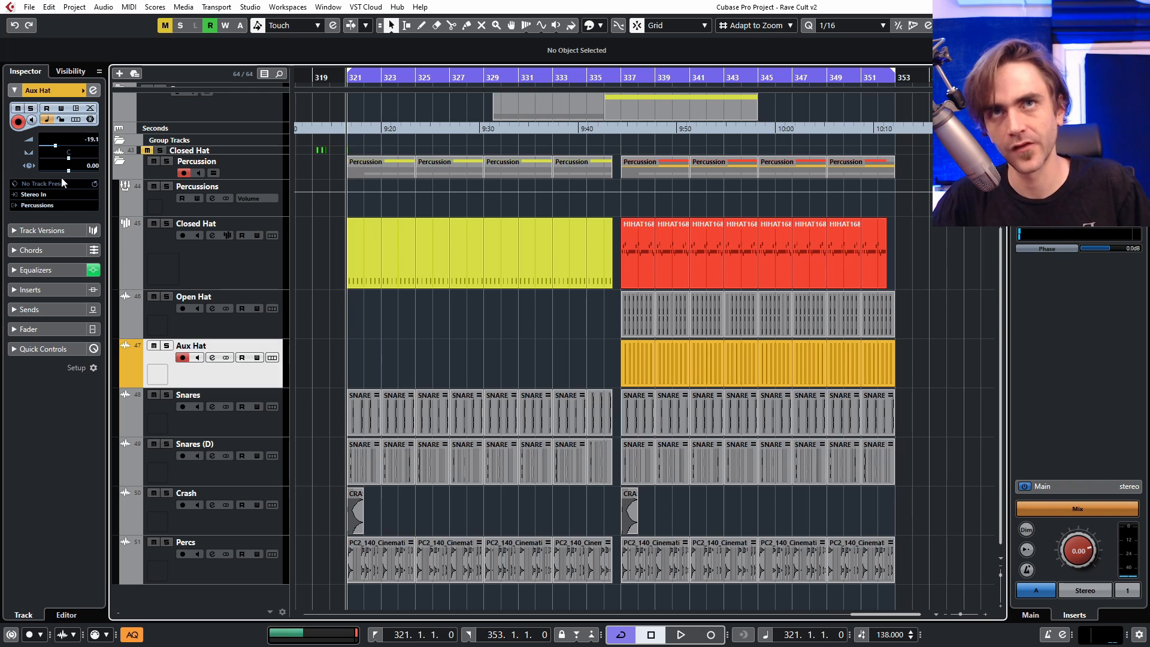
left_click(75, 158)
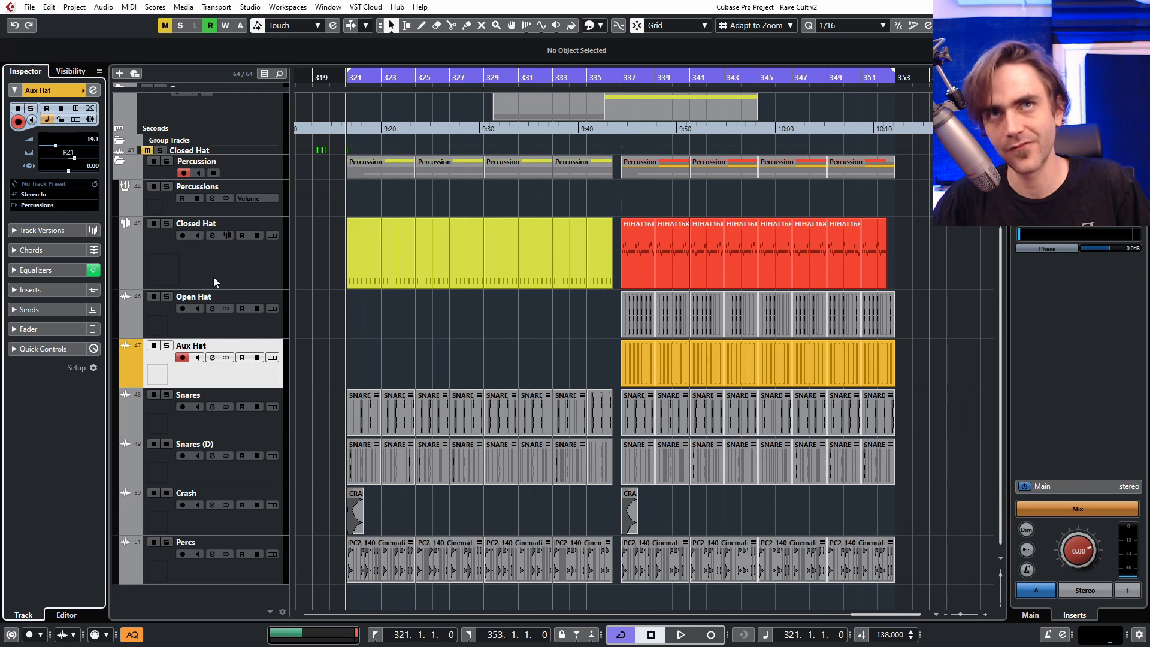
left_click(249, 429)
left_click(254, 472)
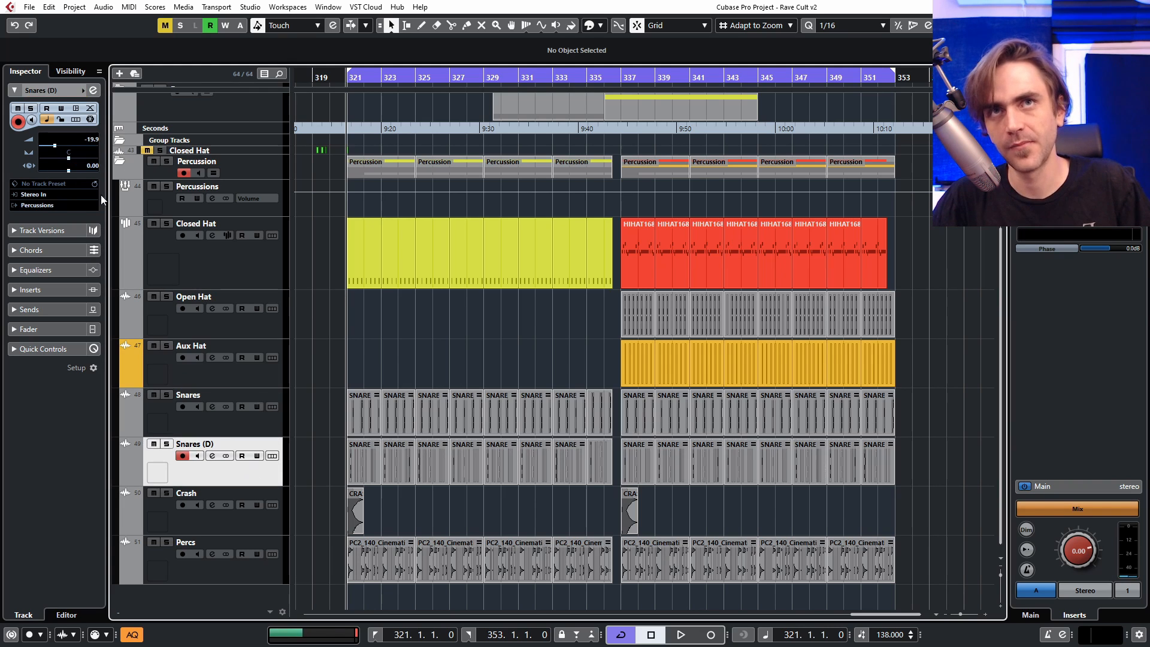
left_click(65, 158)
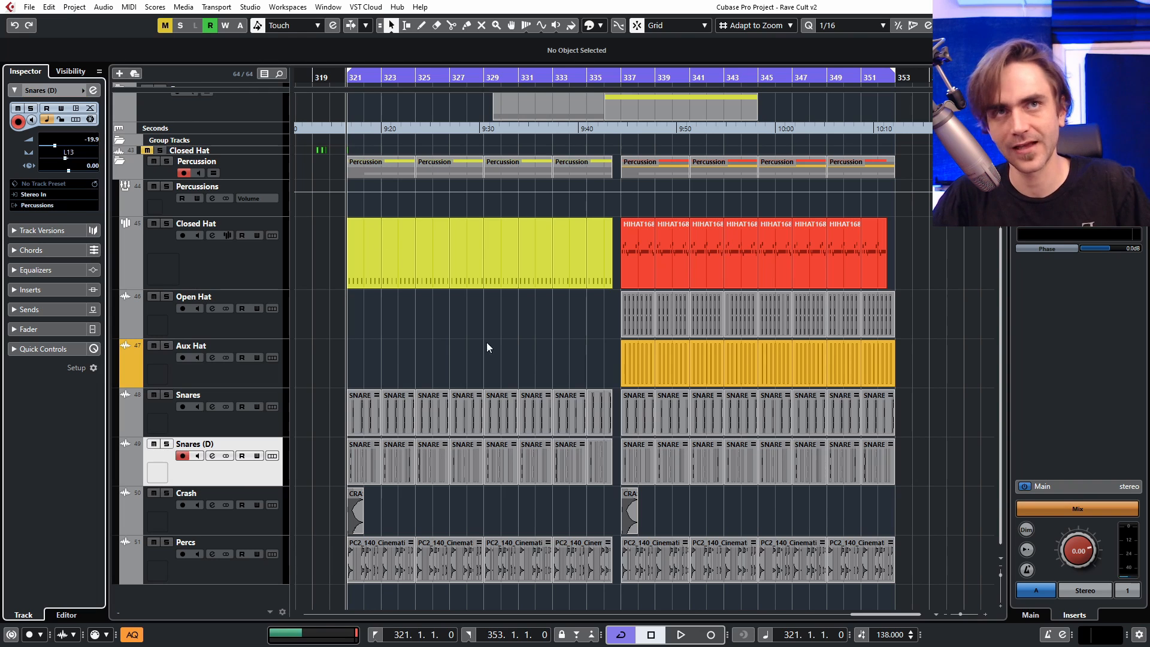
Step: Play the loop and lower the Aux Hat level to -20.4 dB while listening
key("space")
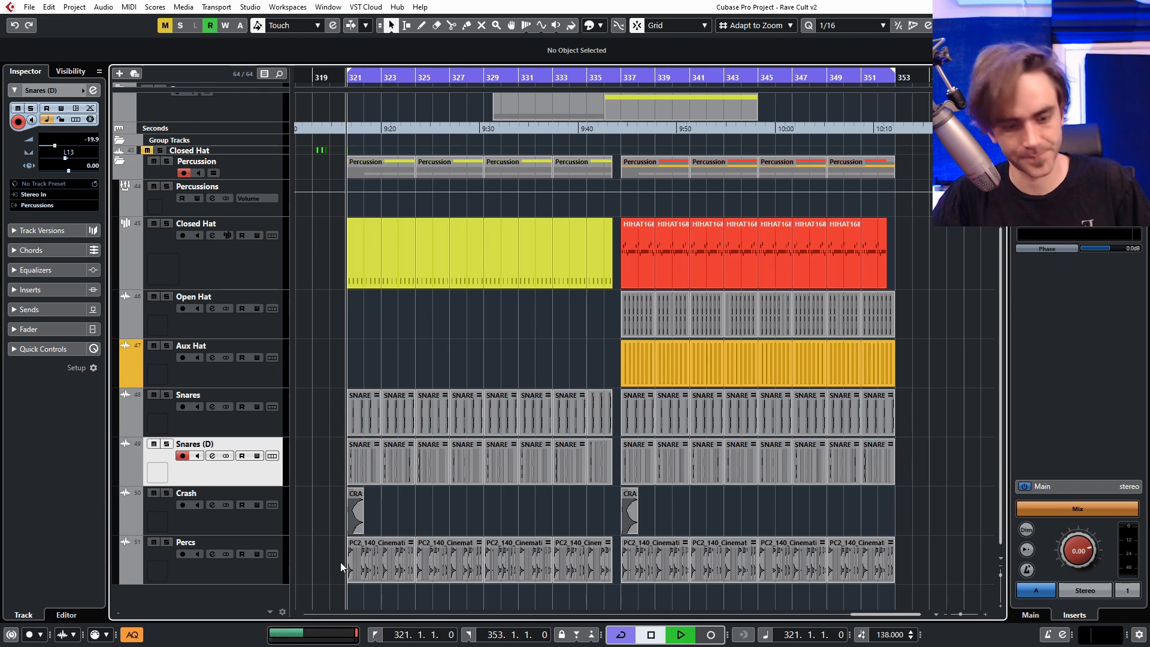
left_click(614, 365)
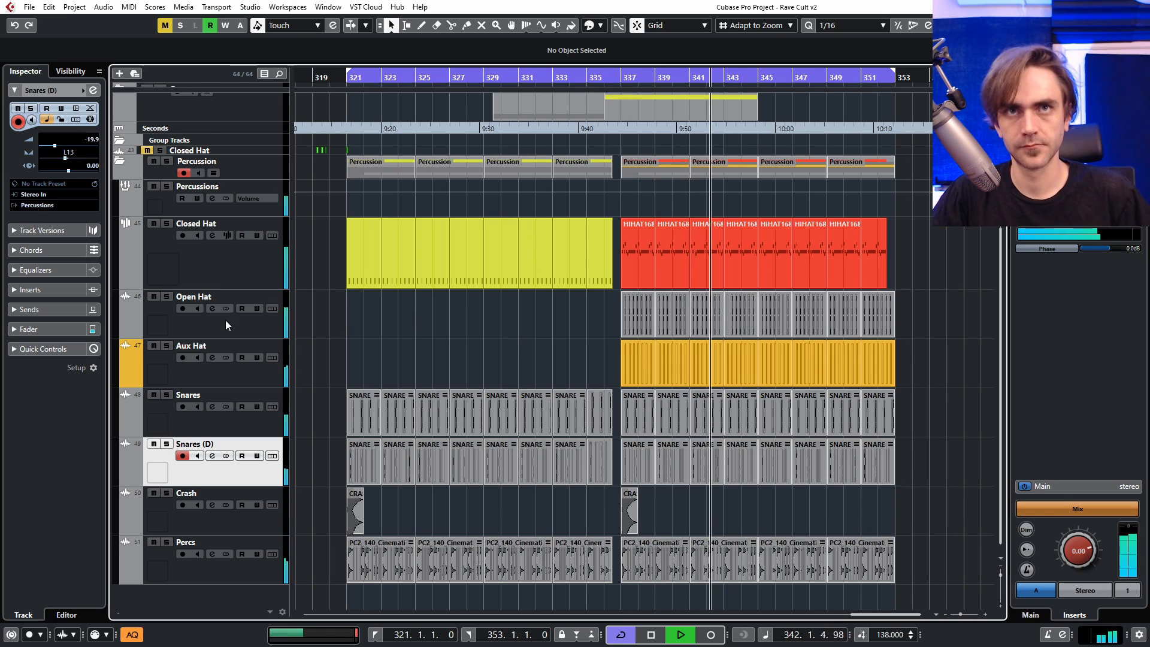
left_click(154, 368)
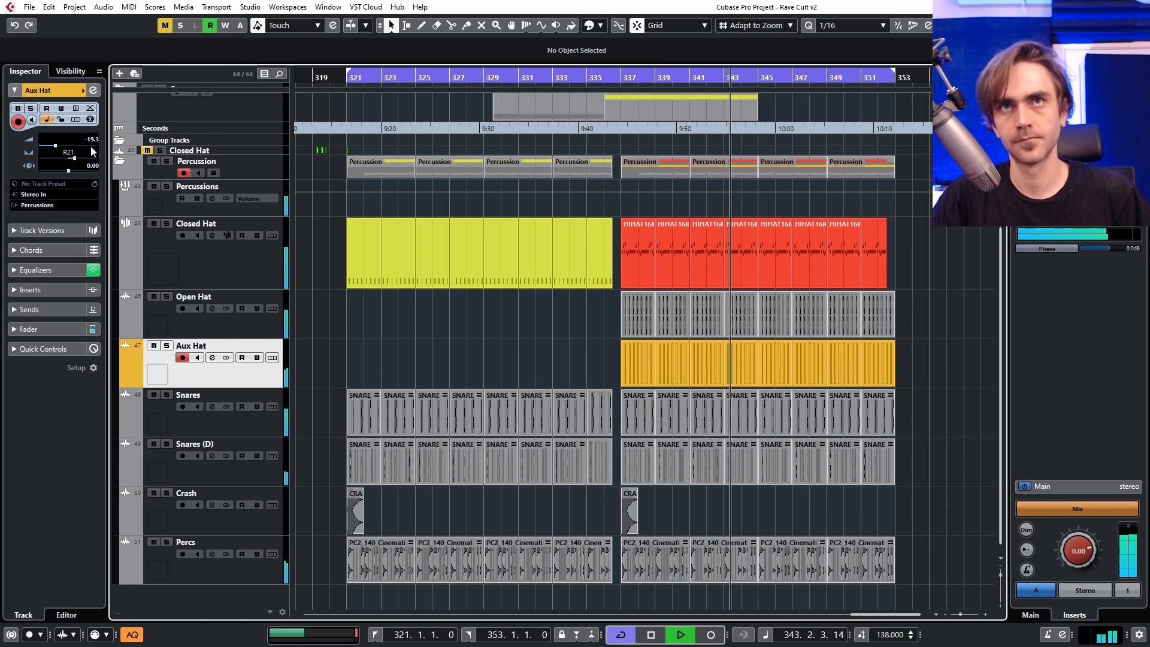
scroll(93, 141, "down", 1)
scroll(92, 141, "down", 1)
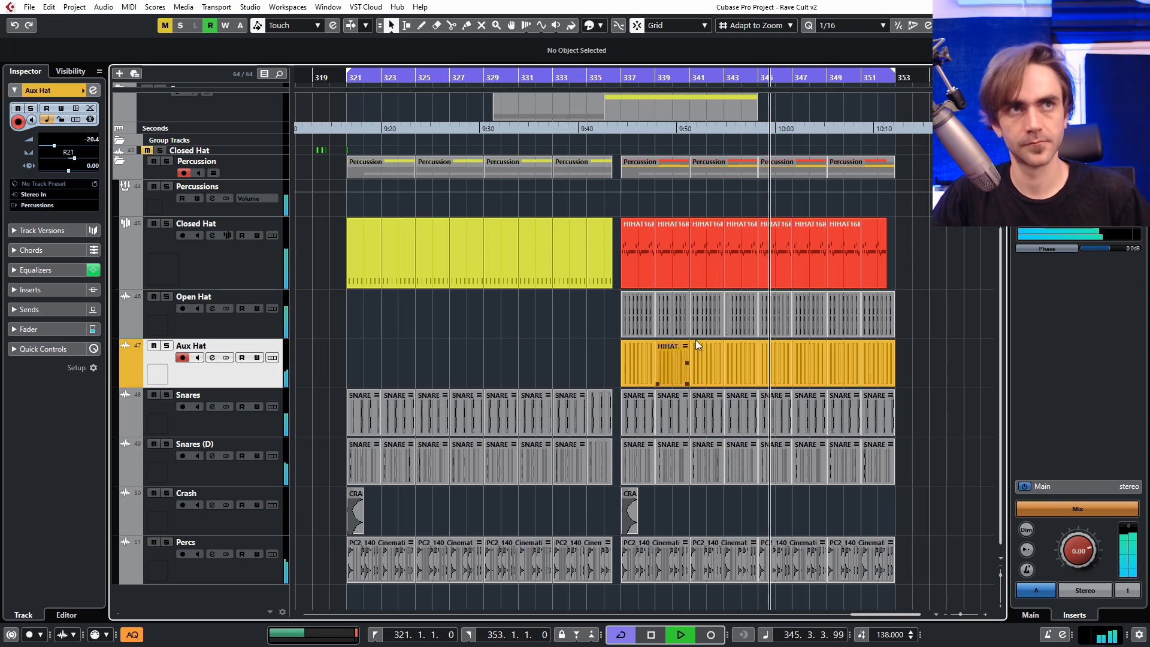
Step: Move the loop start to bar 337, audition that section and collapse the Percussion folder
left_click(623, 87, "ctrl")
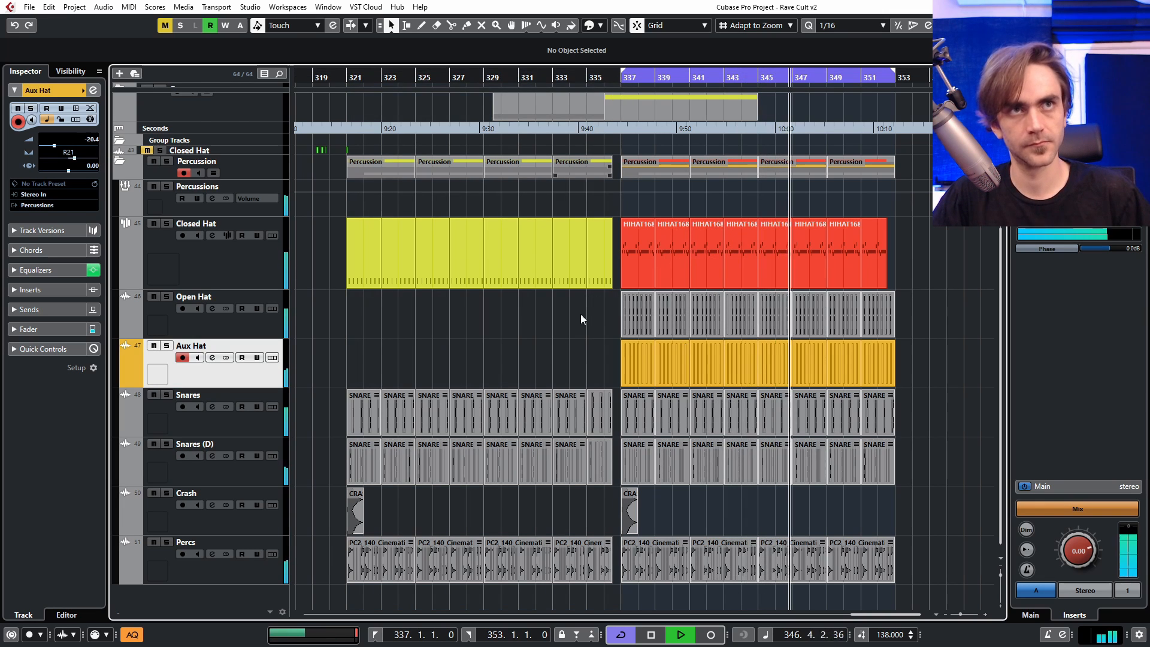
key("g")
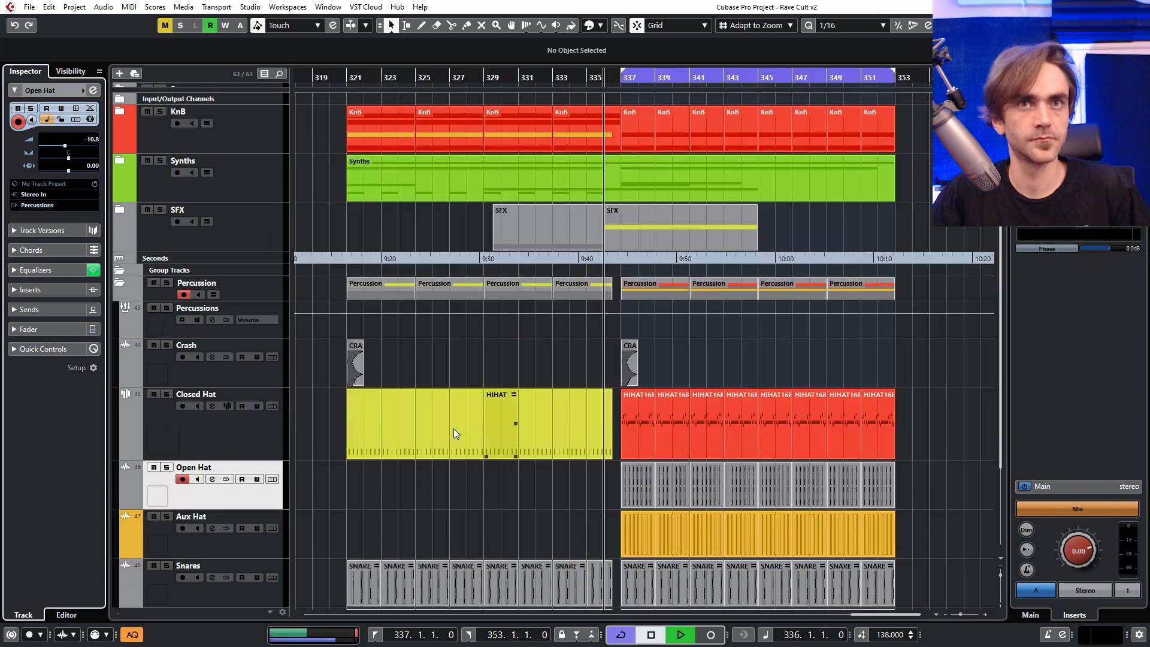
left_click(118, 282)
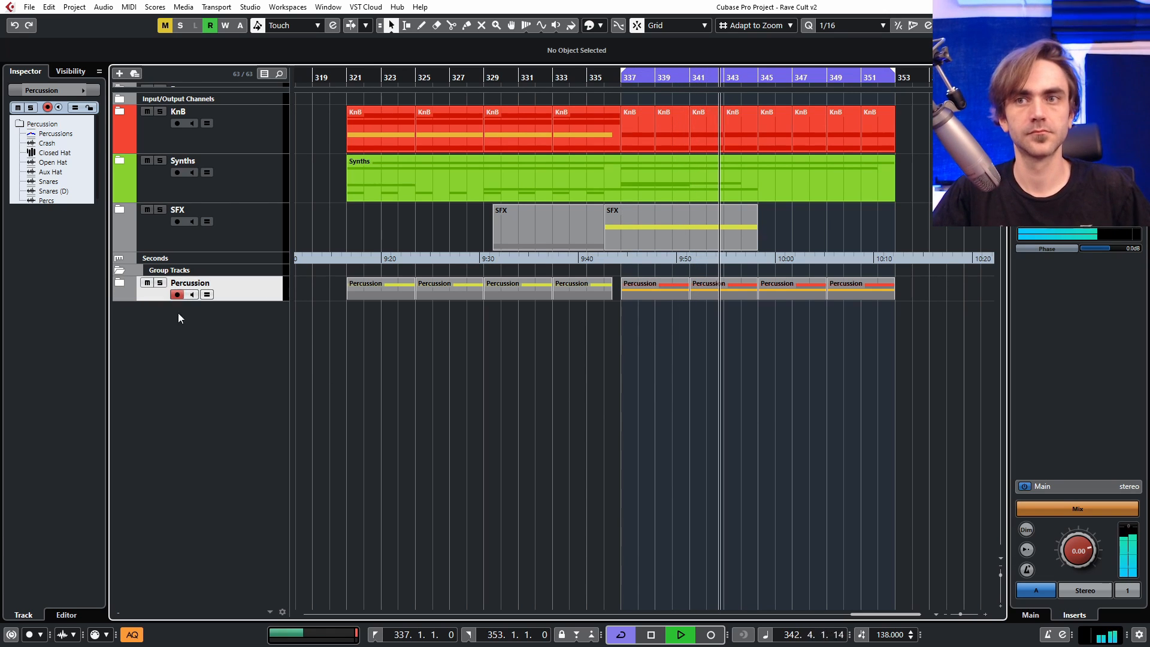
scroll(686, 411, "down", 3)
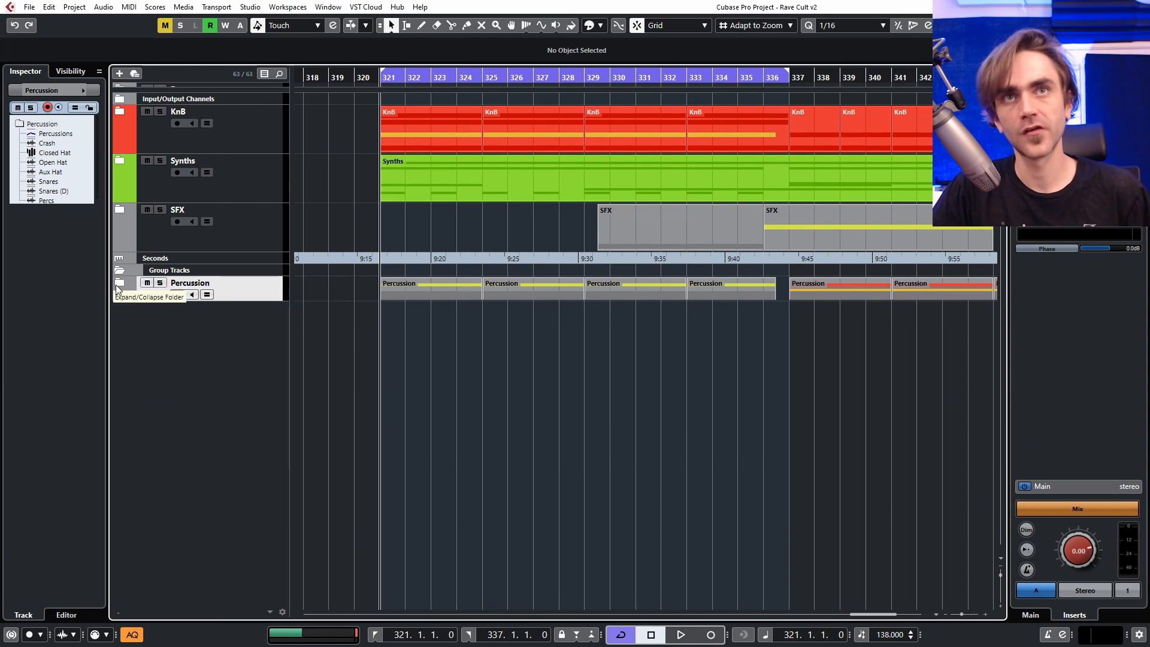
Step: Expand the Percussion folder, loop bars 337 to 345 and place the project cursor at bar 337
left_click(114, 284)
scroll(437, 419, "down", 2)
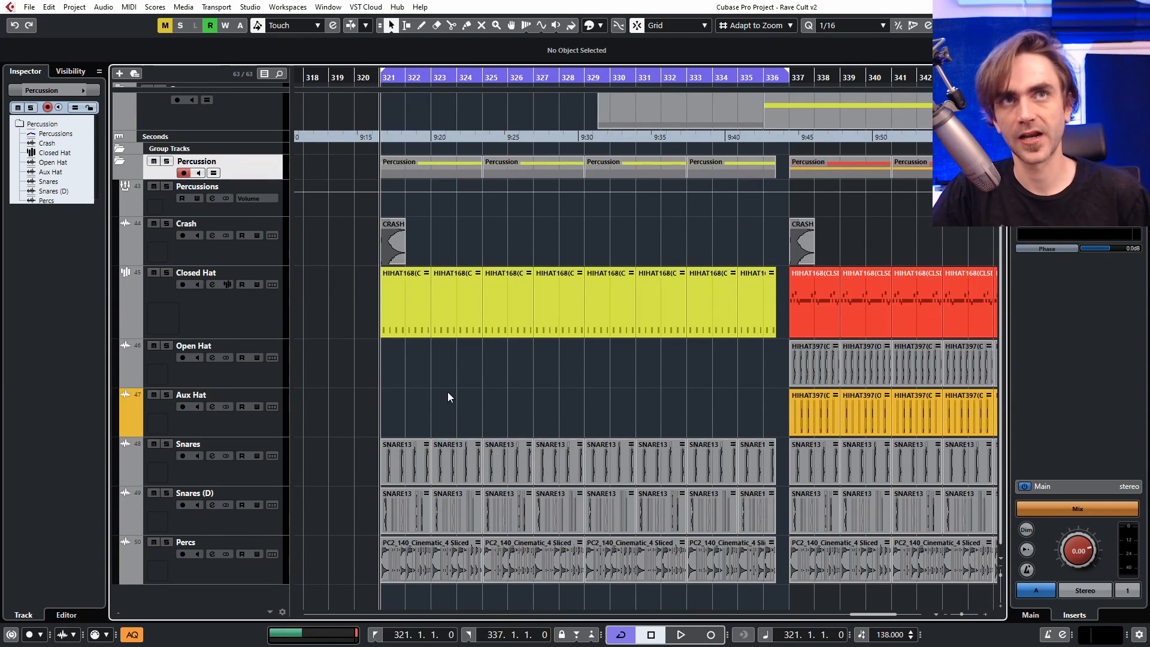
scroll(544, 375, "down", 1)
scroll(548, 393, "right", 3)
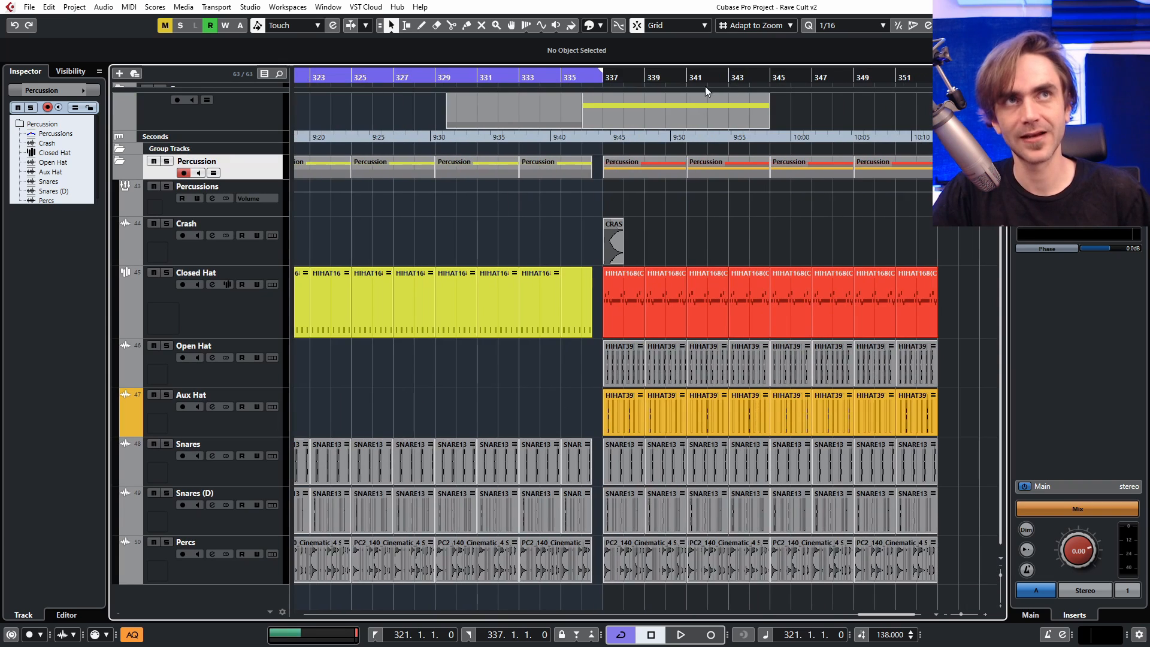
mouse_move(610, 64)
left_mouse_down()
mouse_move(874, 89)
mouse_move(780, 99)
left_mouse_up()
left_click(602, 80)
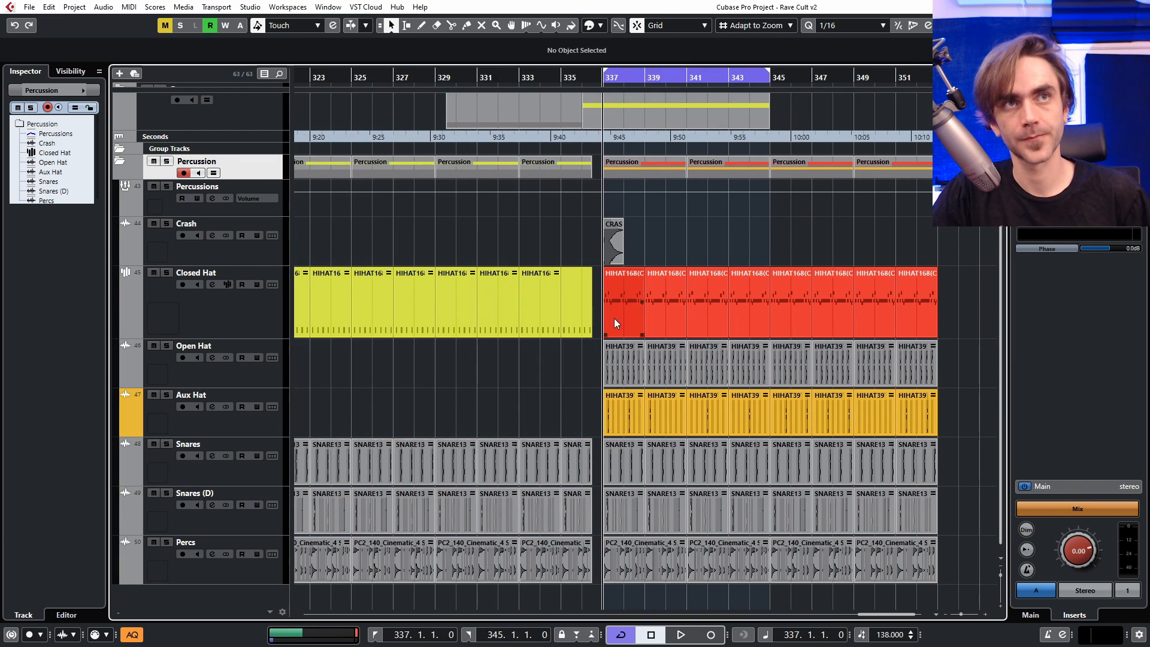
scroll(613, 318, "right", 2)
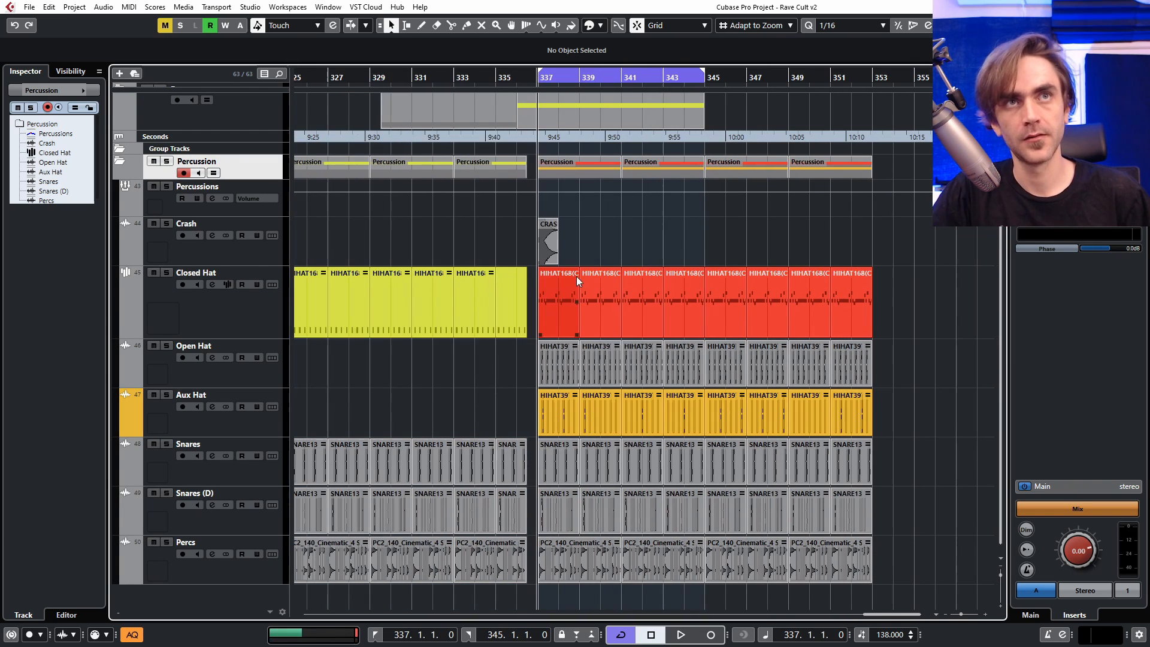
Step: Shrink the Crash and Open Hat tracks to minimum height in the track list
left_click(234, 256)
left_click_drag(238, 264, 262, 240)
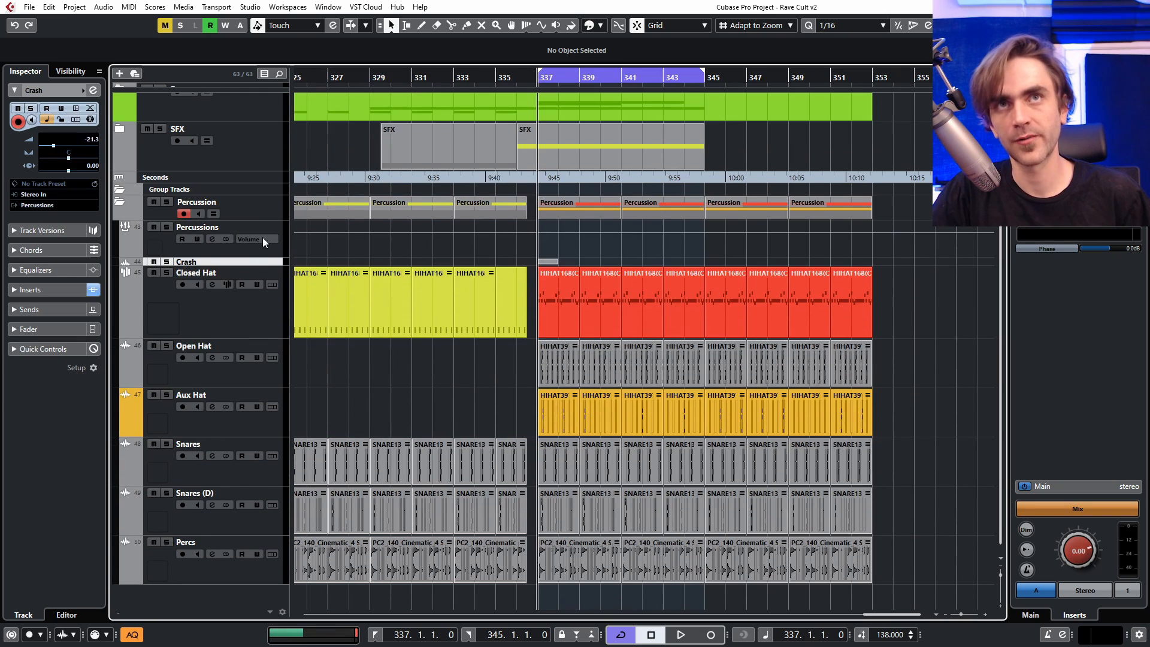
left_click(233, 326)
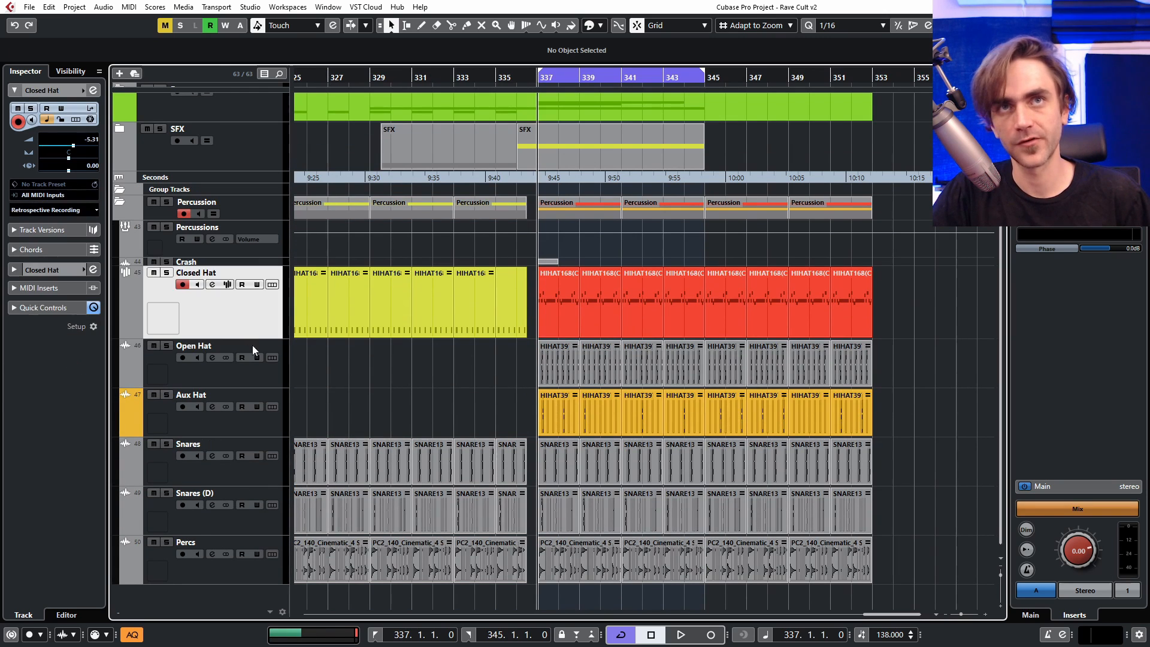
left_click(230, 372)
left_click_drag(254, 357, 273, 295)
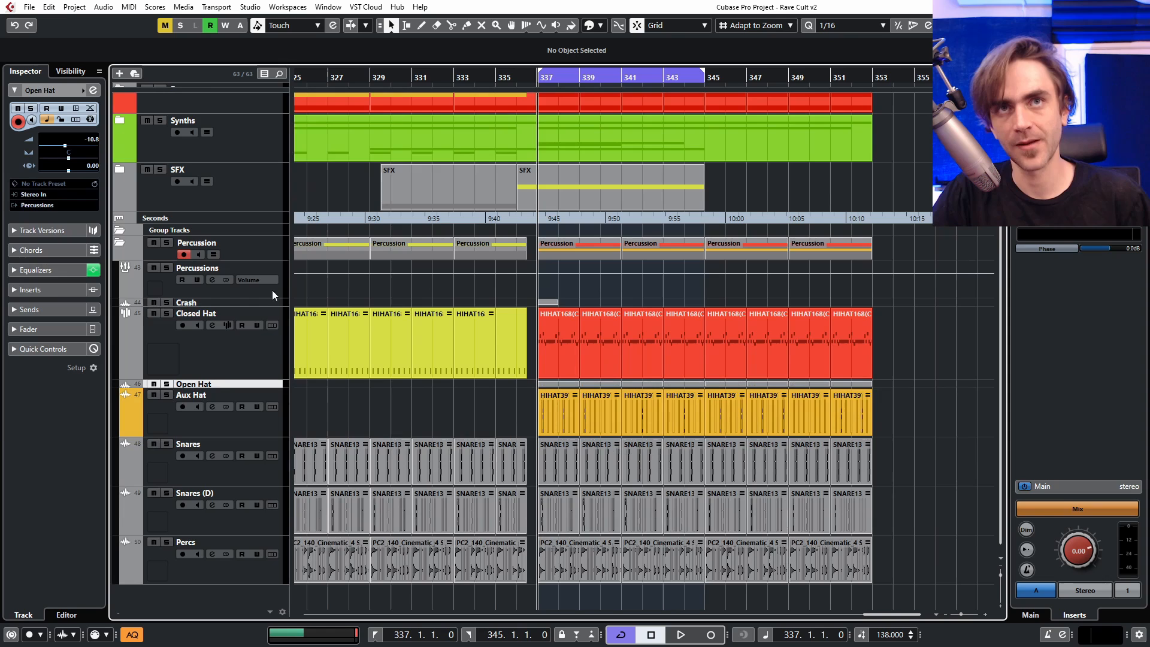
Step: Add an FX channel named Decap Par Percs with the Decapitator effect to the second send of the Snares channel
left_click(222, 361)
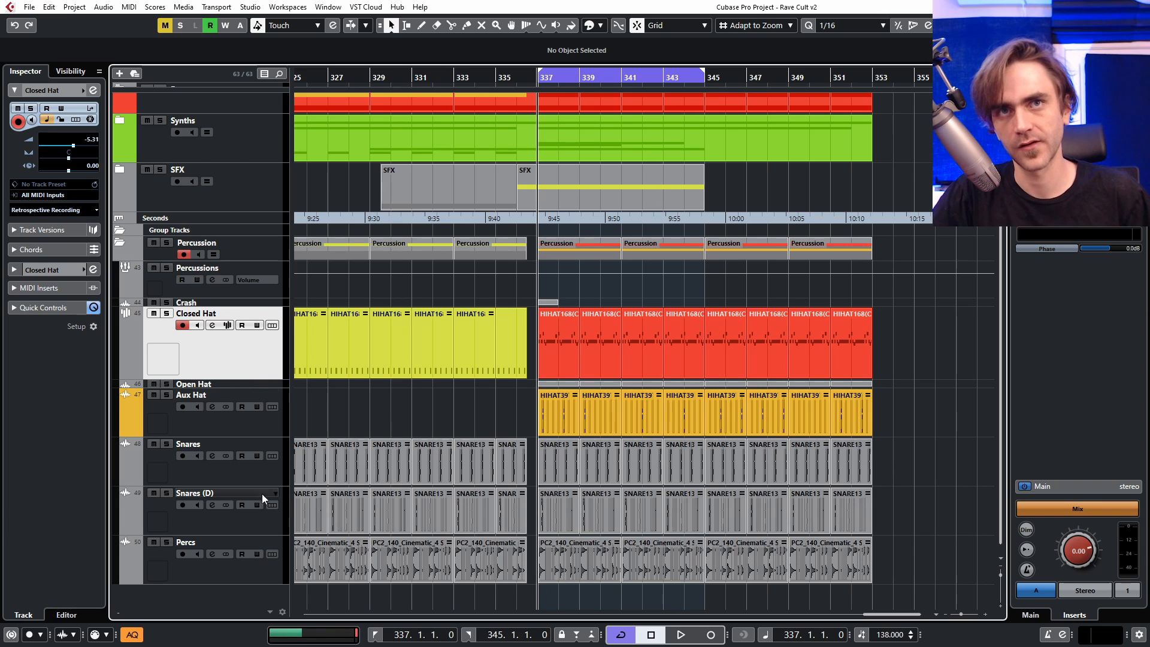
left_click(265, 476)
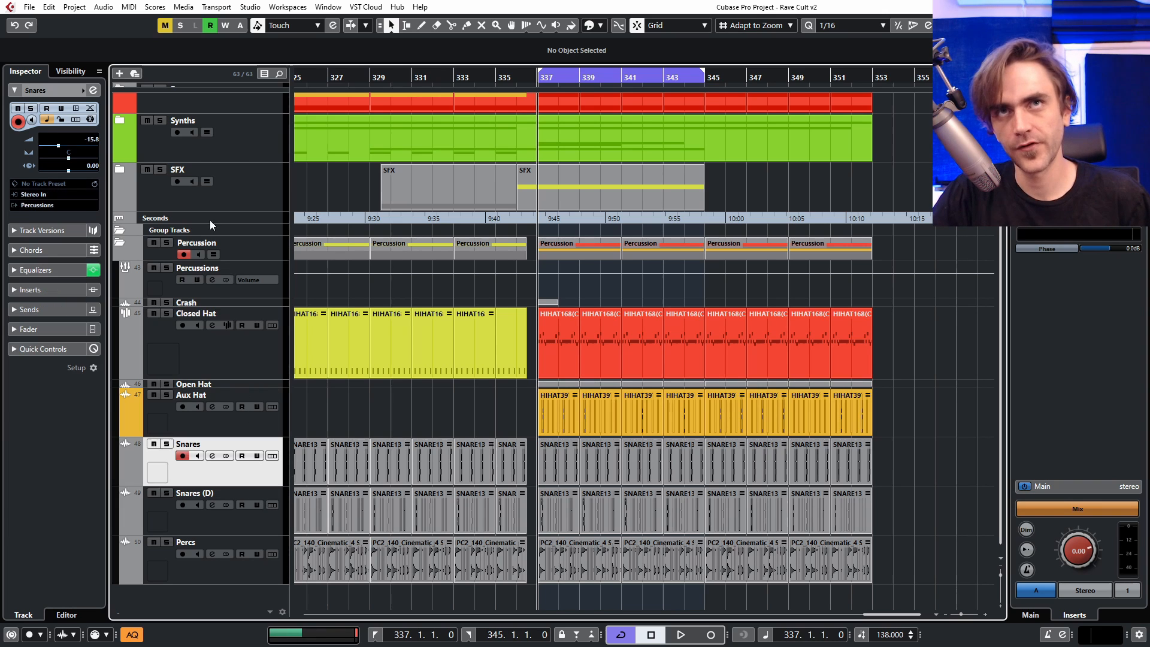
left_click(92, 90)
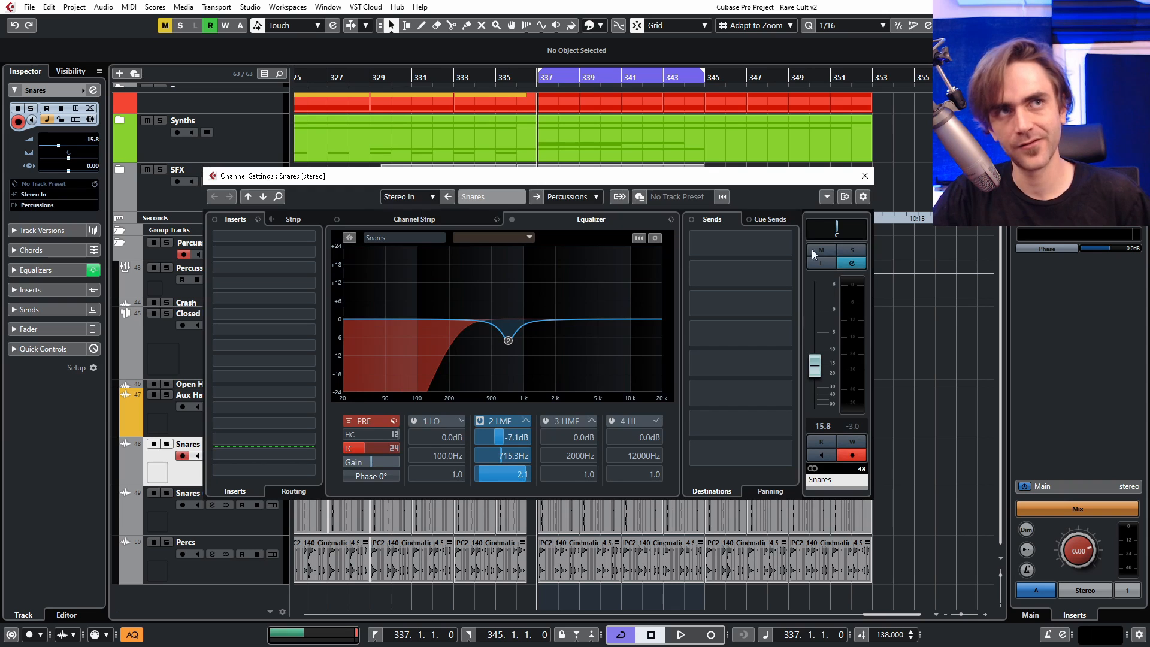
right_click(735, 274)
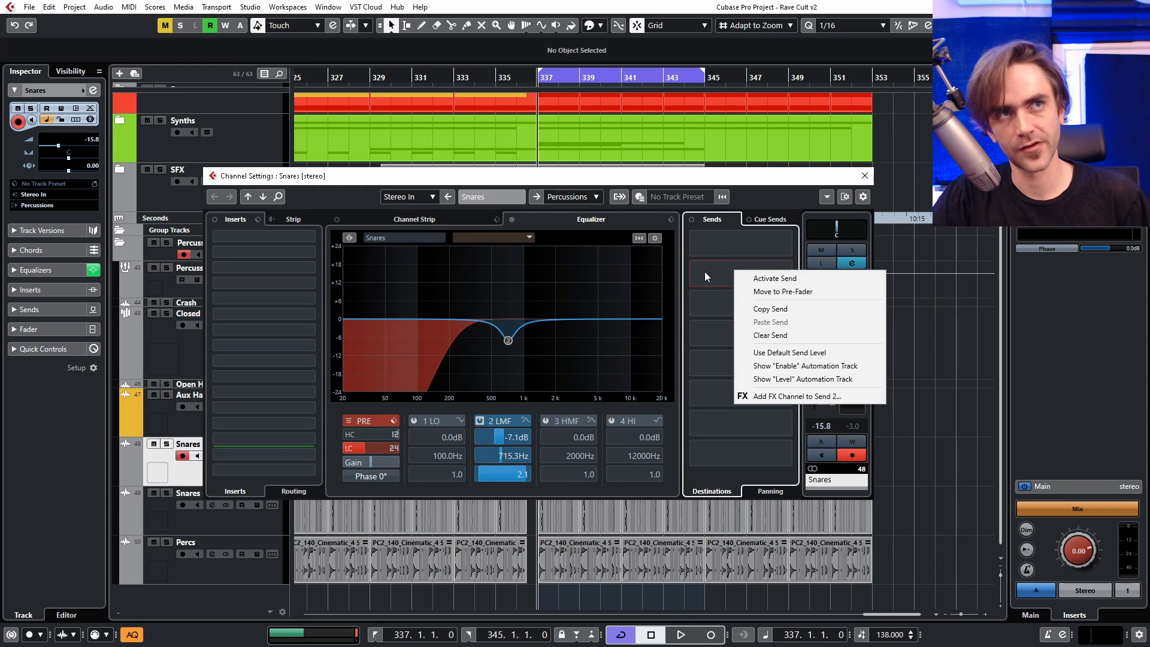
left_click(782, 398)
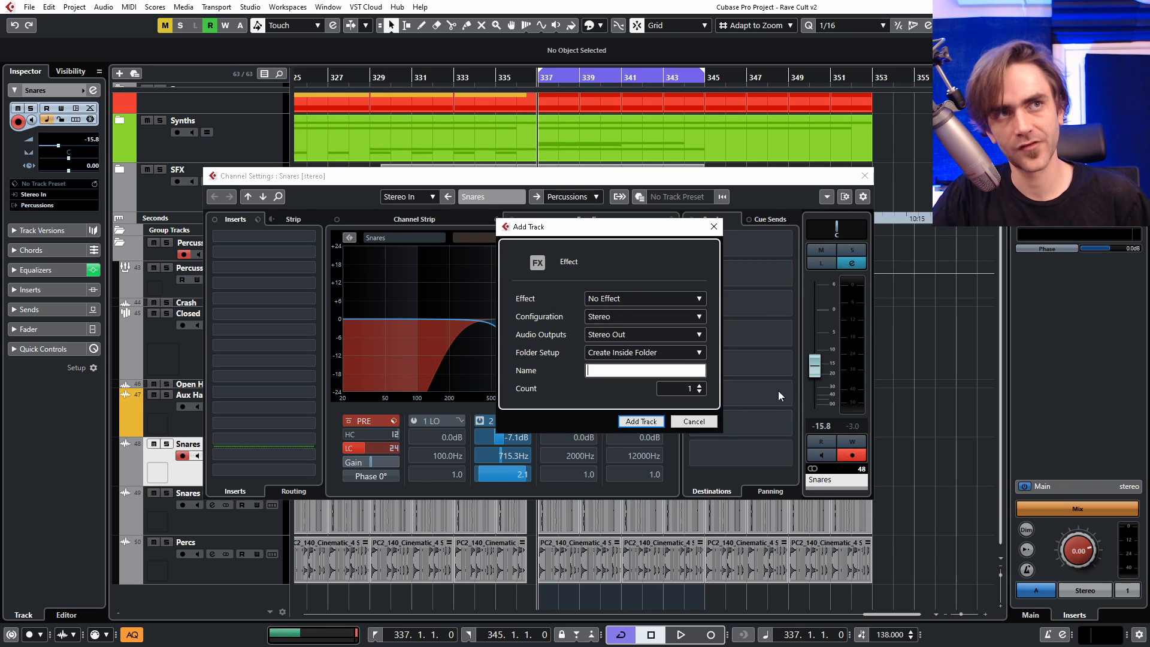
left_click(611, 299)
type("dec")
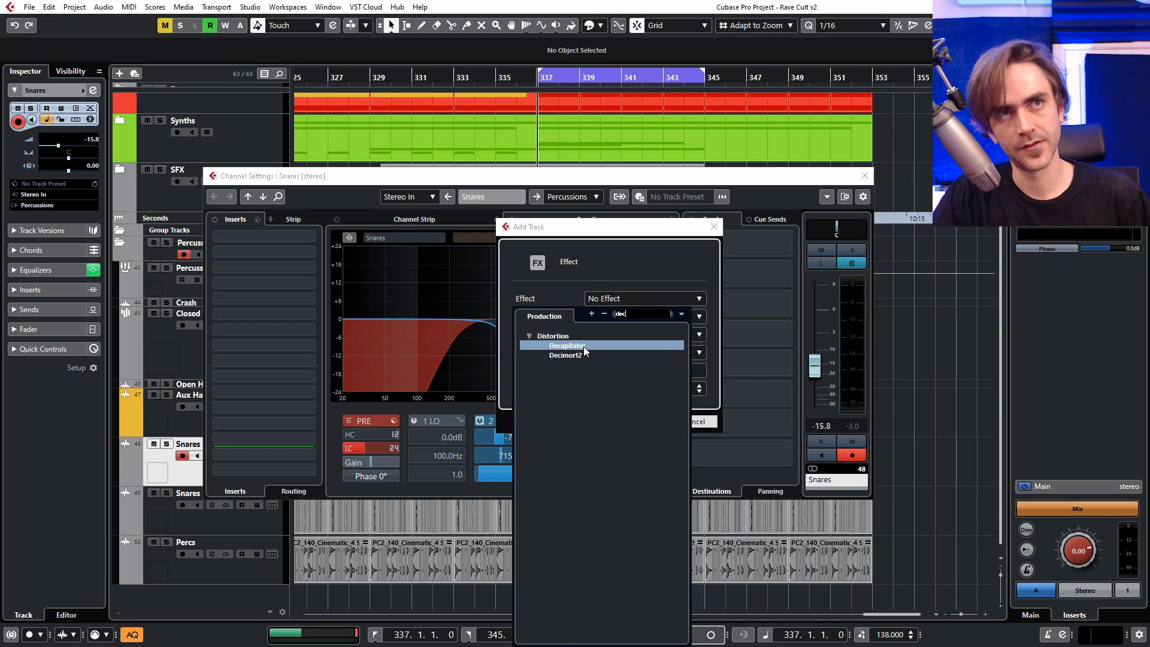
left_click(582, 348)
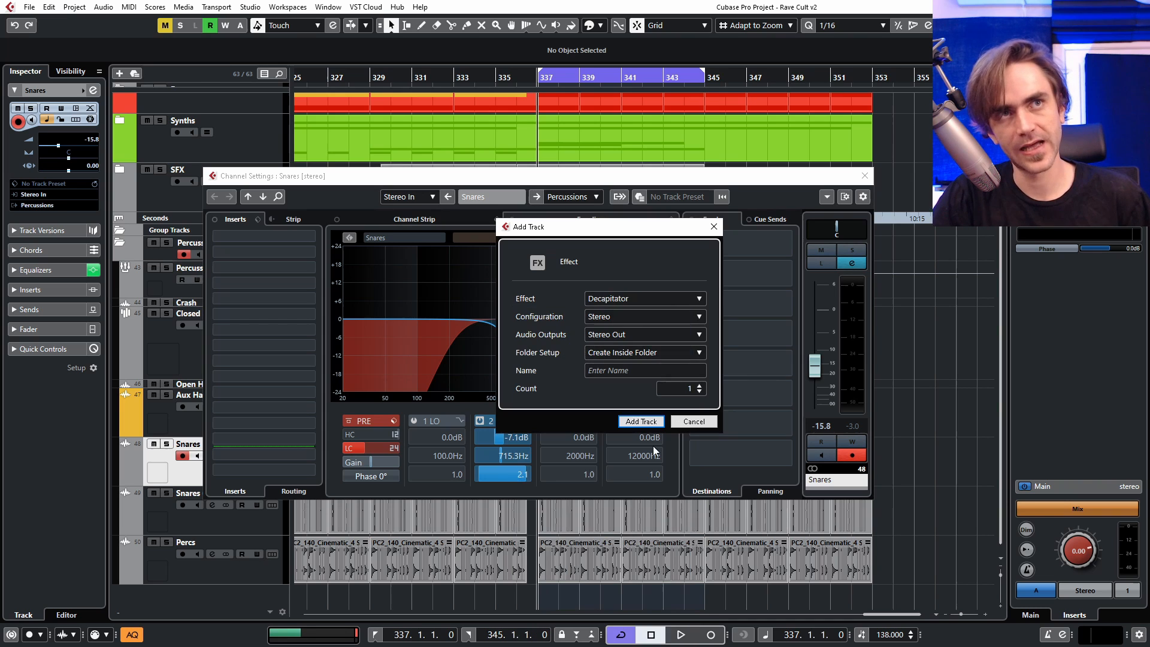
left_click(612, 374)
type("Decap Par")
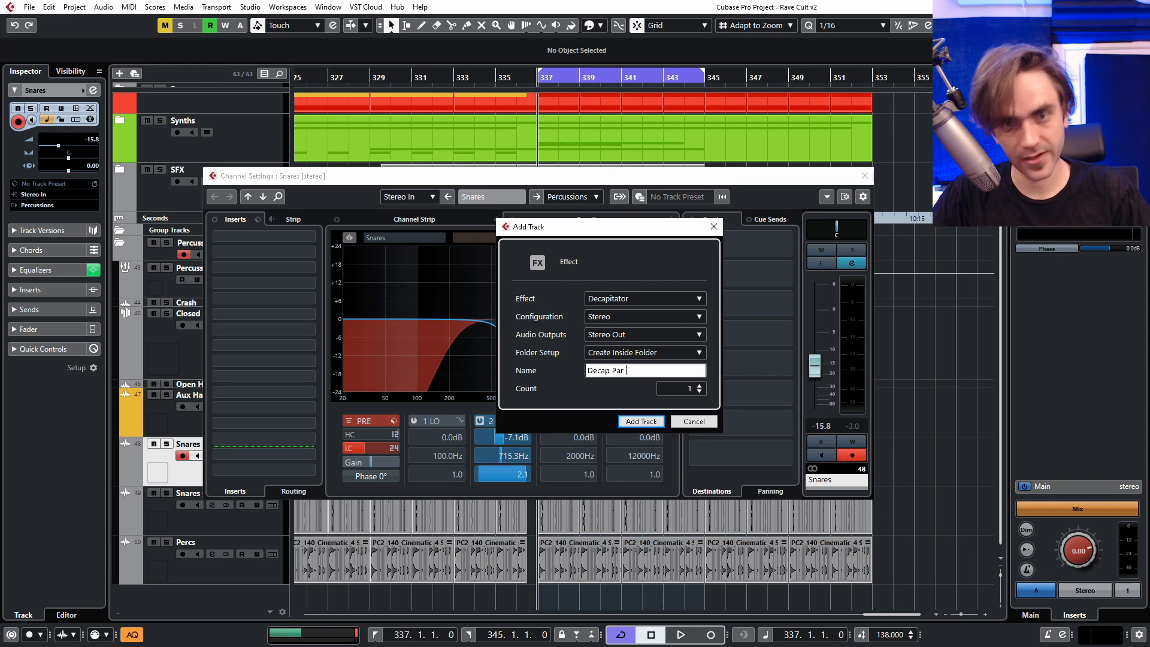
type("Percs")
key("Return")
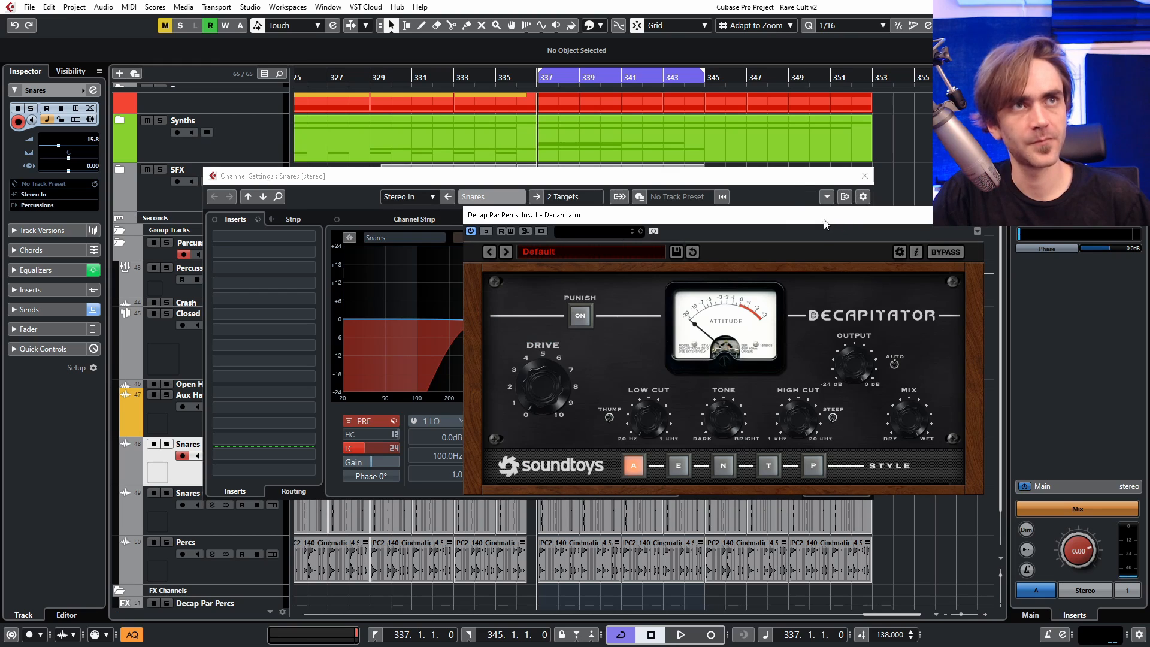
Step: Close the Snares channel settings, play the loop, adjust Decapitator's Drive and turn on Punish
left_click_drag(825, 217, 703, 481)
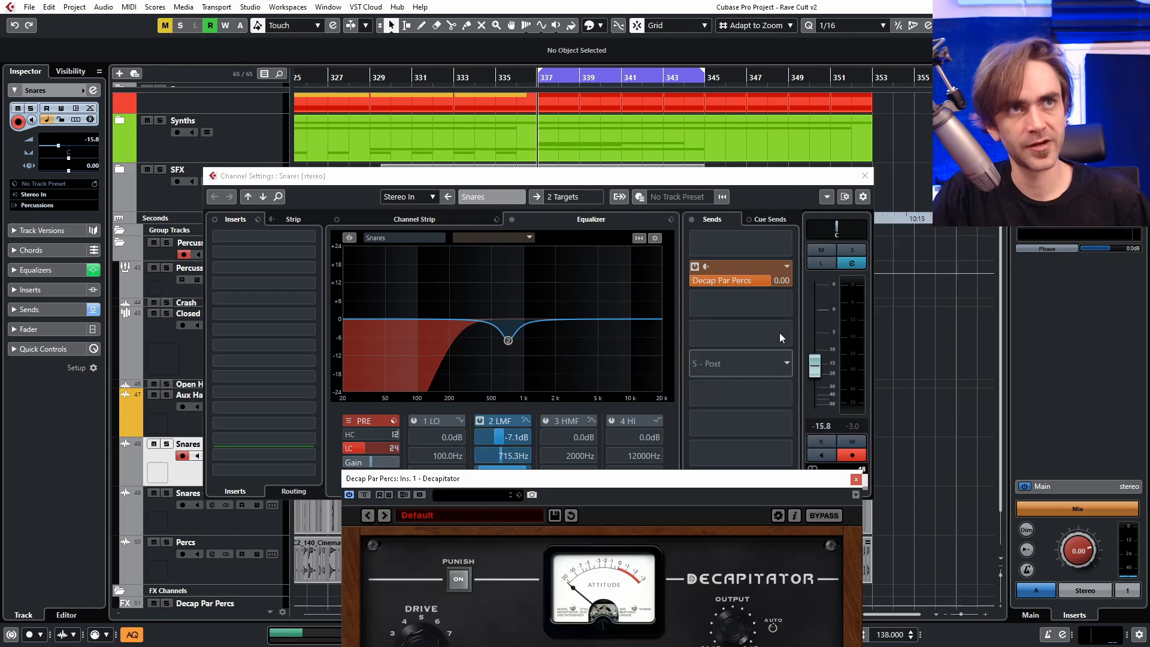
left_click(864, 177)
left_click_drag(522, 483, 630, 211)
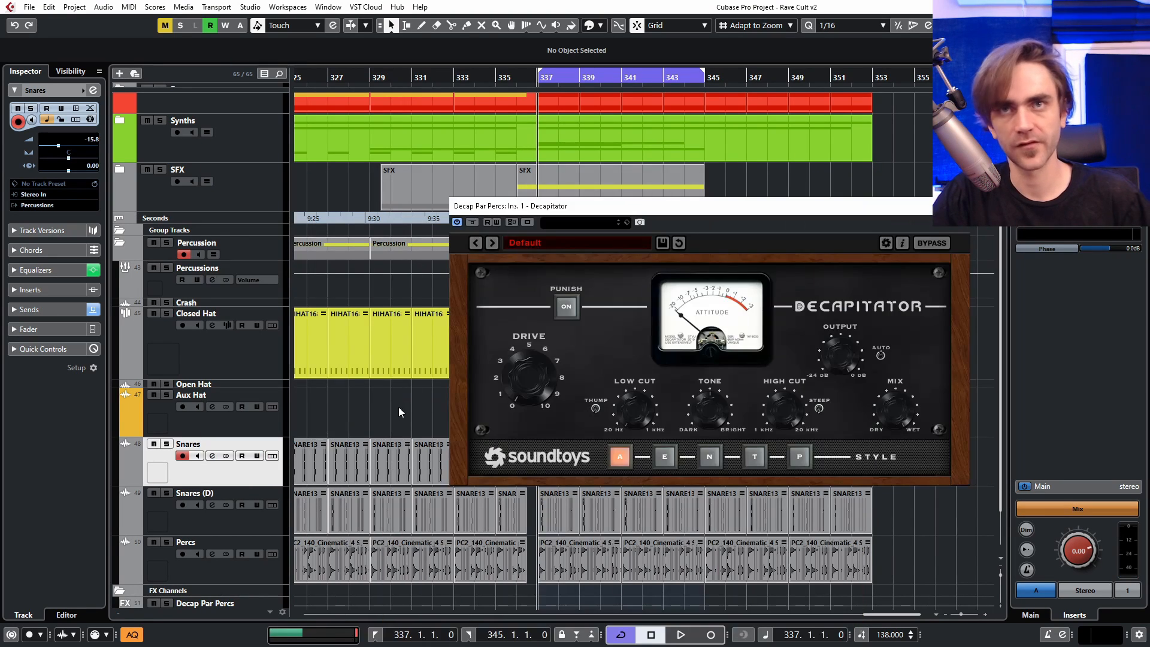
key("space")
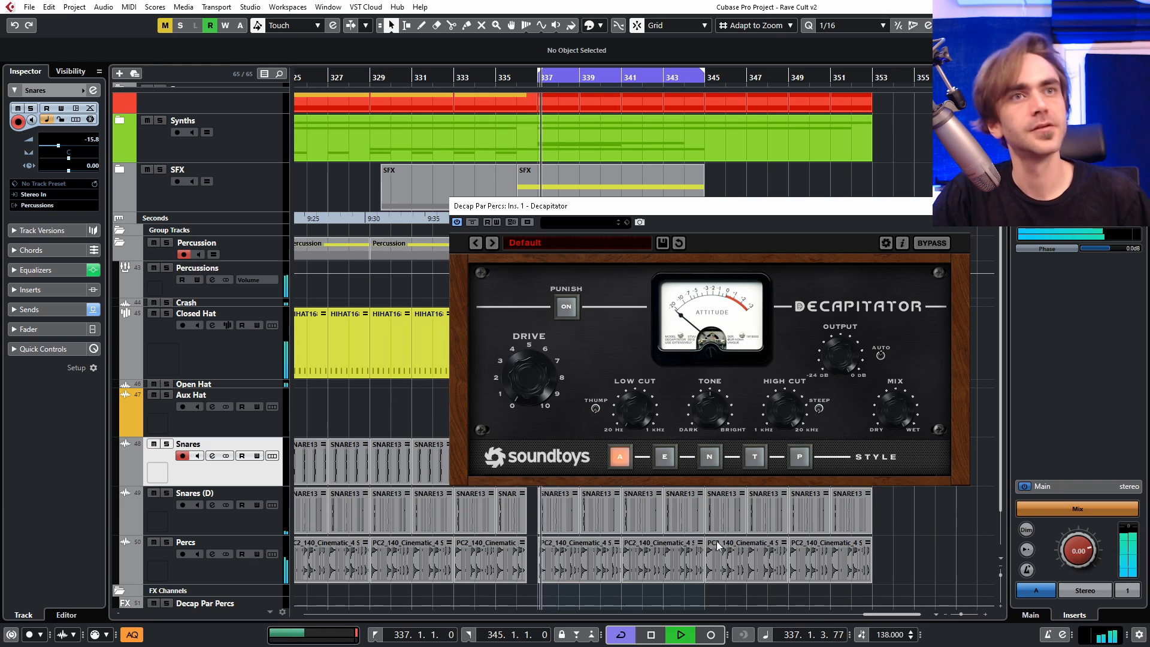
mouse_move(519, 383)
left_mouse_down()
mouse_move(530, 351)
mouse_move(525, 394)
mouse_move(528, 372)
mouse_move(521, 385)
left_mouse_up()
left_click(565, 308)
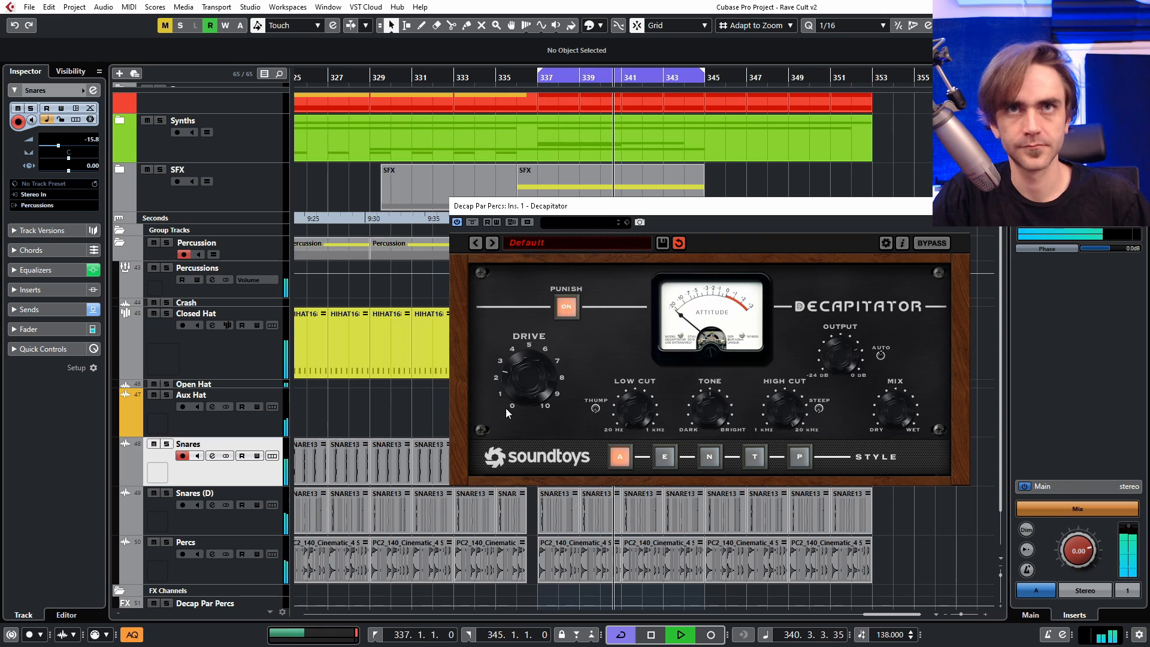
Step: Lower the Decap Par Percs channel level to -14.5 dB while listening, and stop playback
scroll(347, 423, "down", 1)
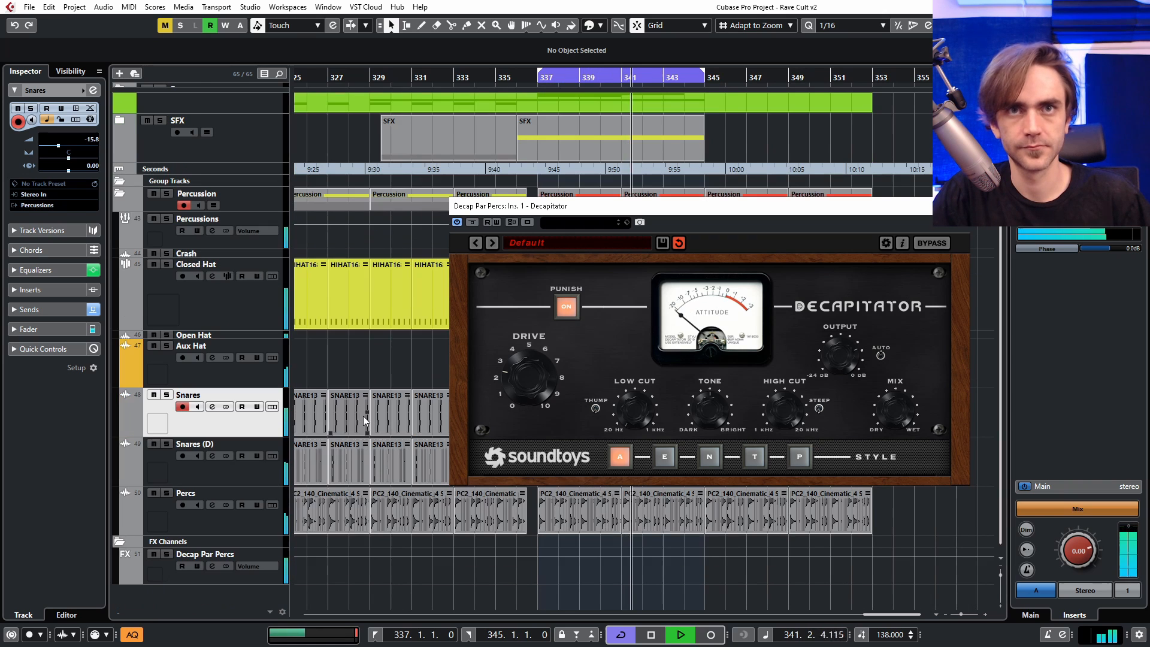
left_click(146, 564)
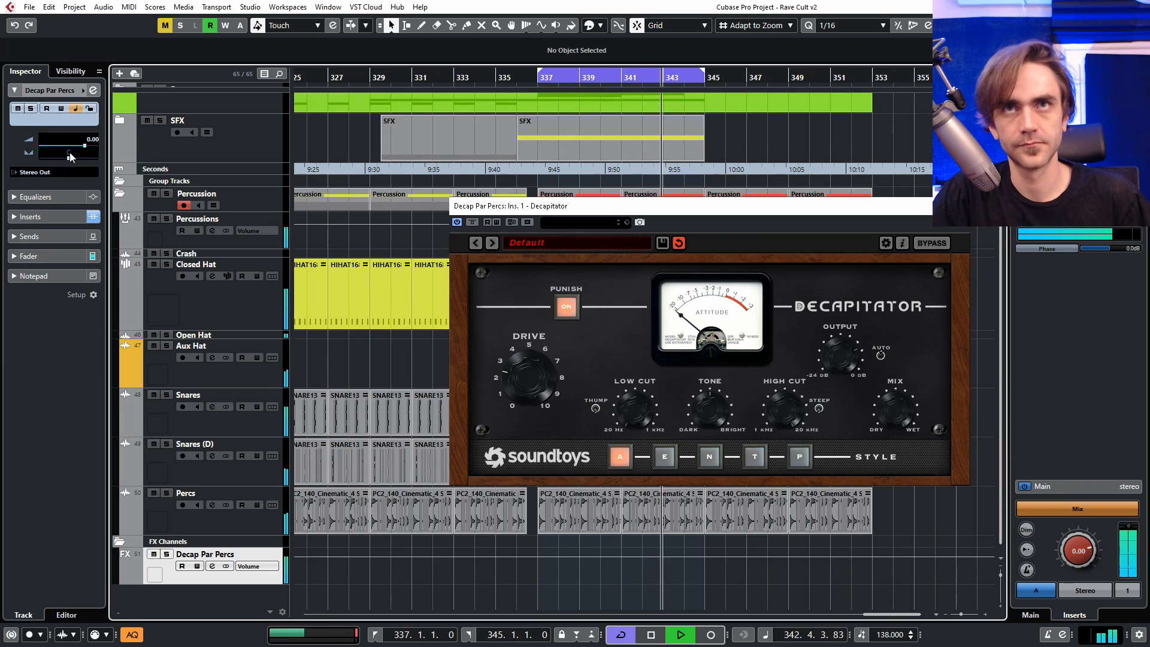
left_click(73, 146)
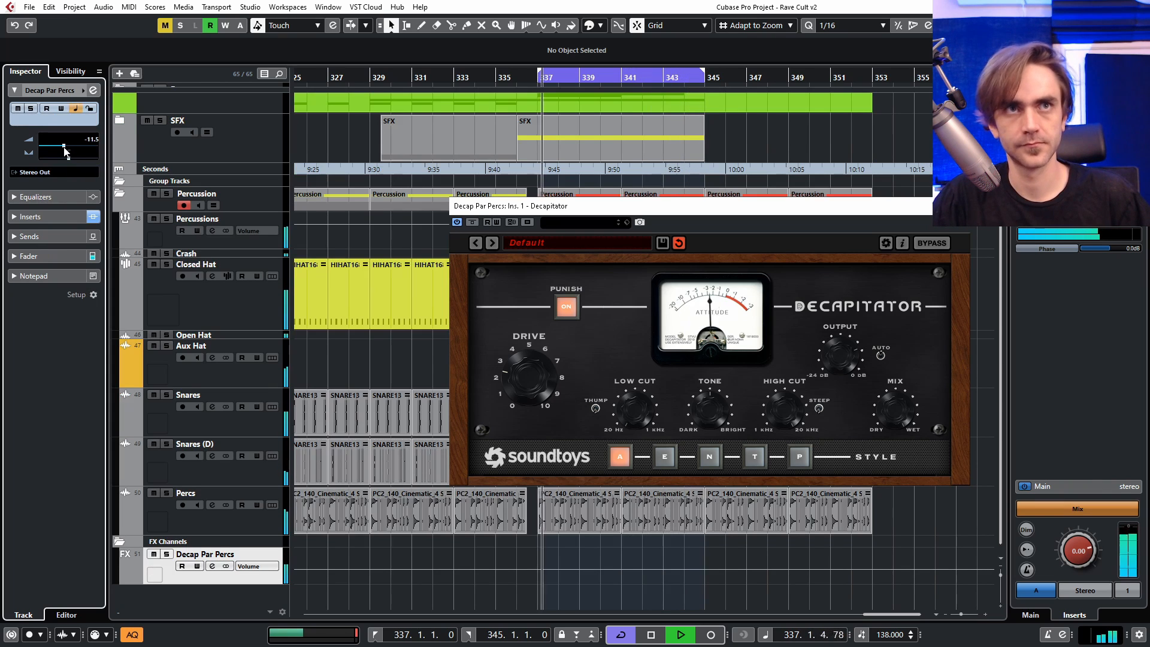
left_click_drag(73, 146, 58, 146)
left_click_drag(509, 390, 551, 357)
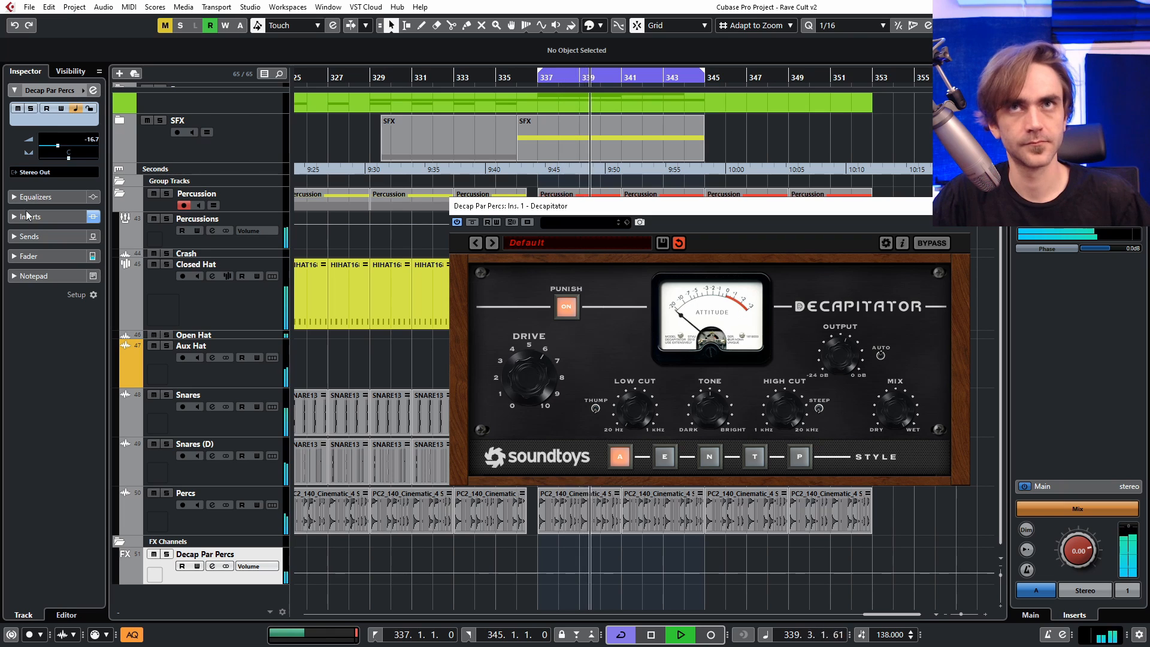
left_click(59, 148)
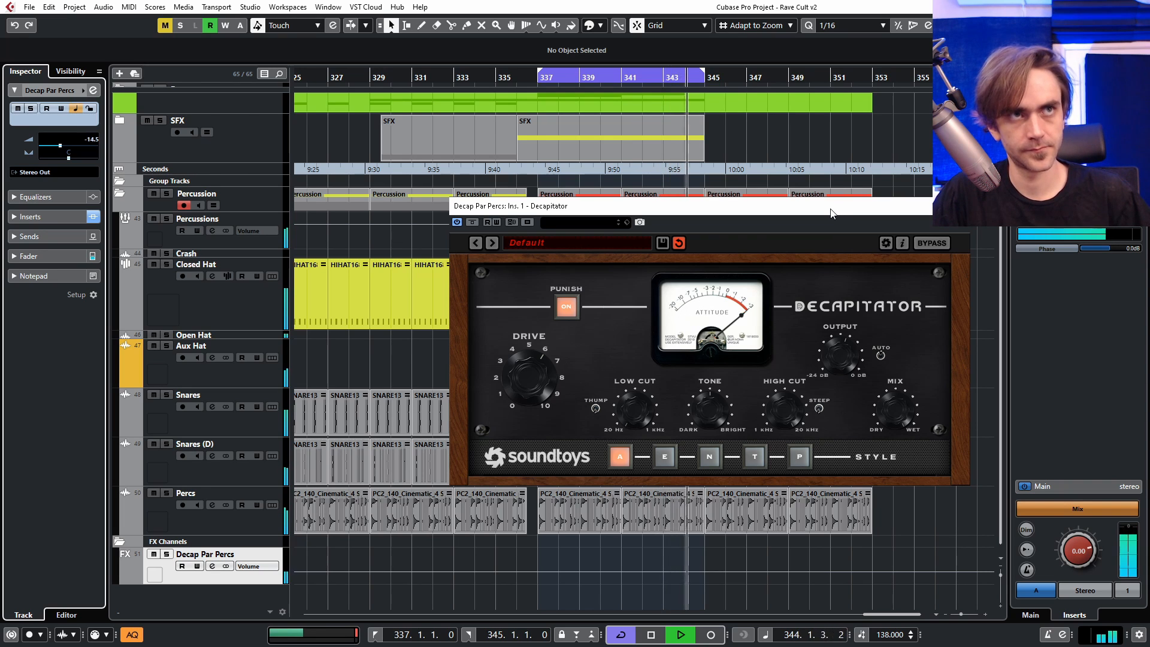
key("space")
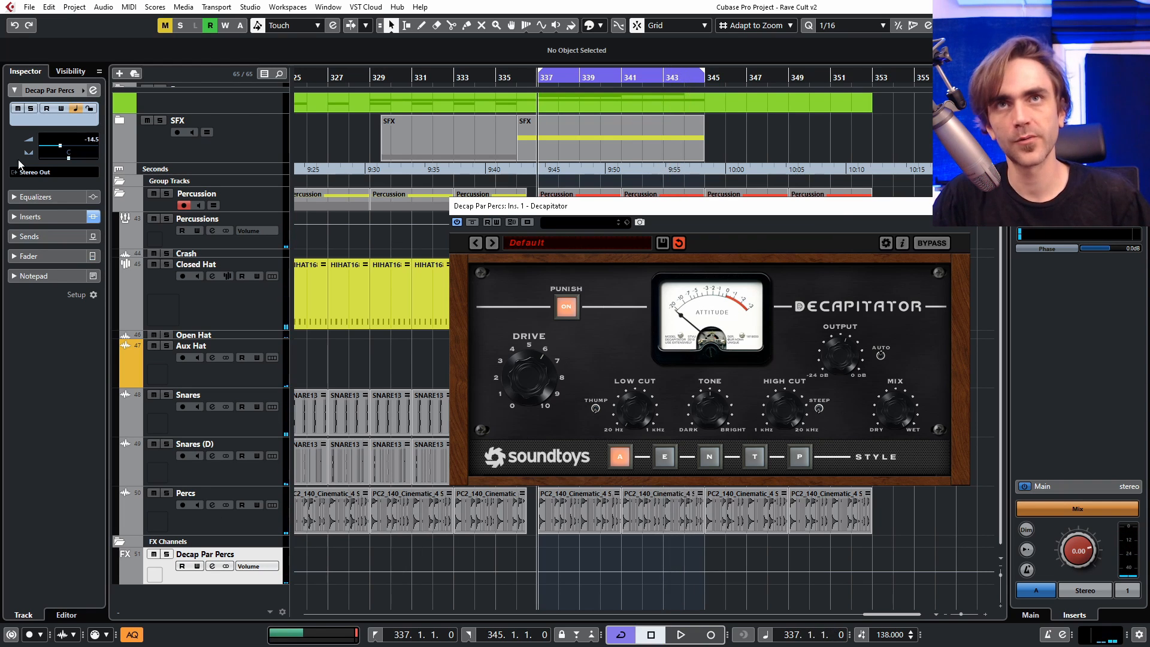
Step: Route Decap Par Percs to the Percussions group, place its track directly below Percussions and close Decapitator
left_click(38, 173)
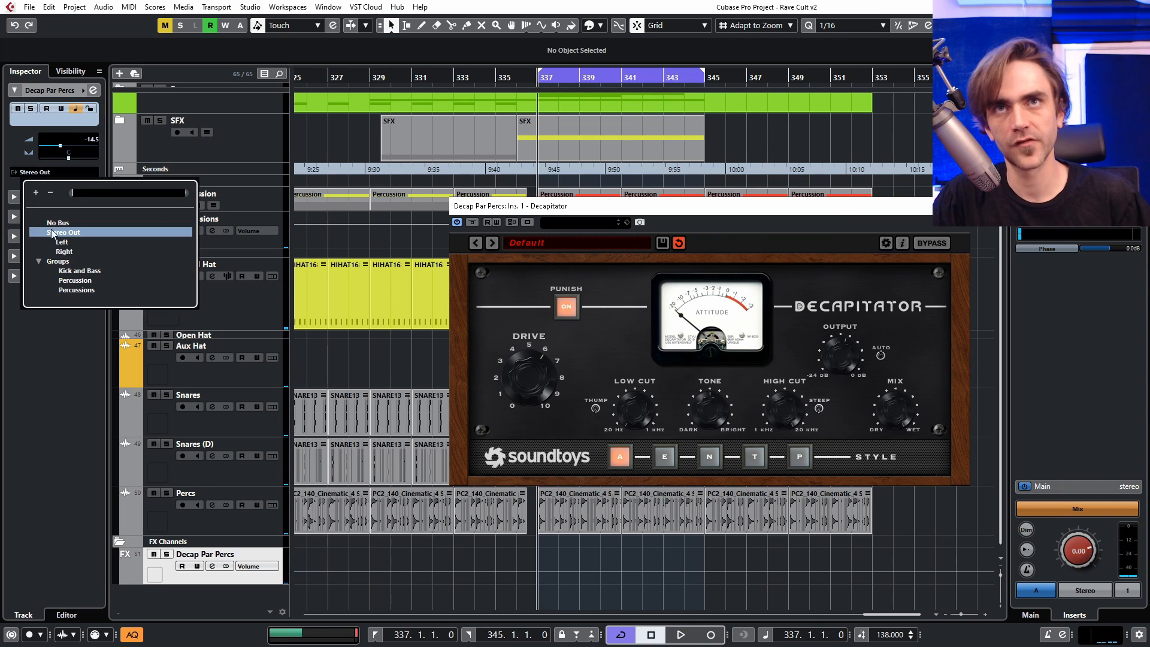
left_click(74, 289)
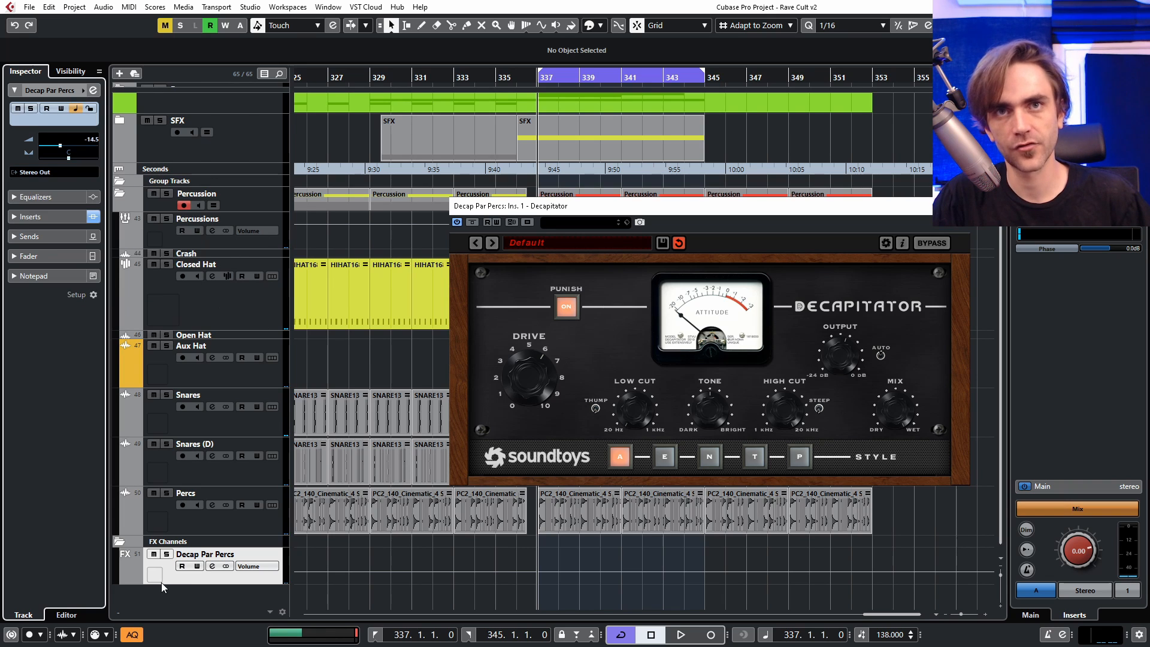
left_click_drag(172, 558, 255, 247)
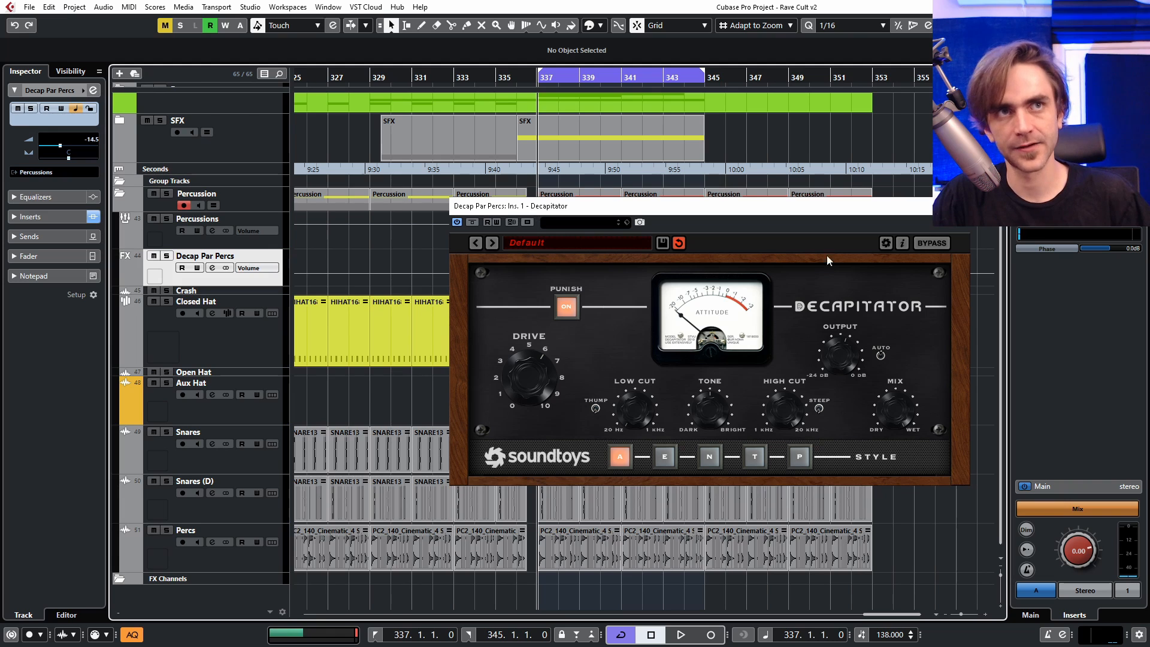
left_click(956, 206)
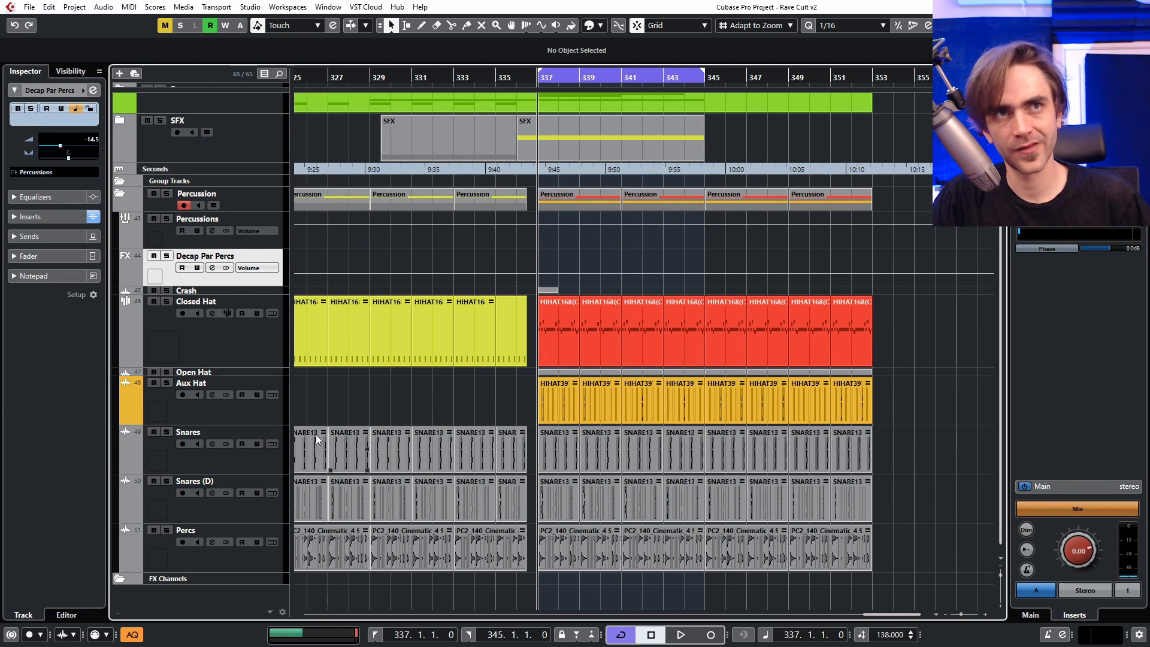
Step: Send Snares (D) to Decap Par Percs on its second send, activated at -14.6 dB, and close its channel settings
left_click(244, 513)
left_click(94, 90)
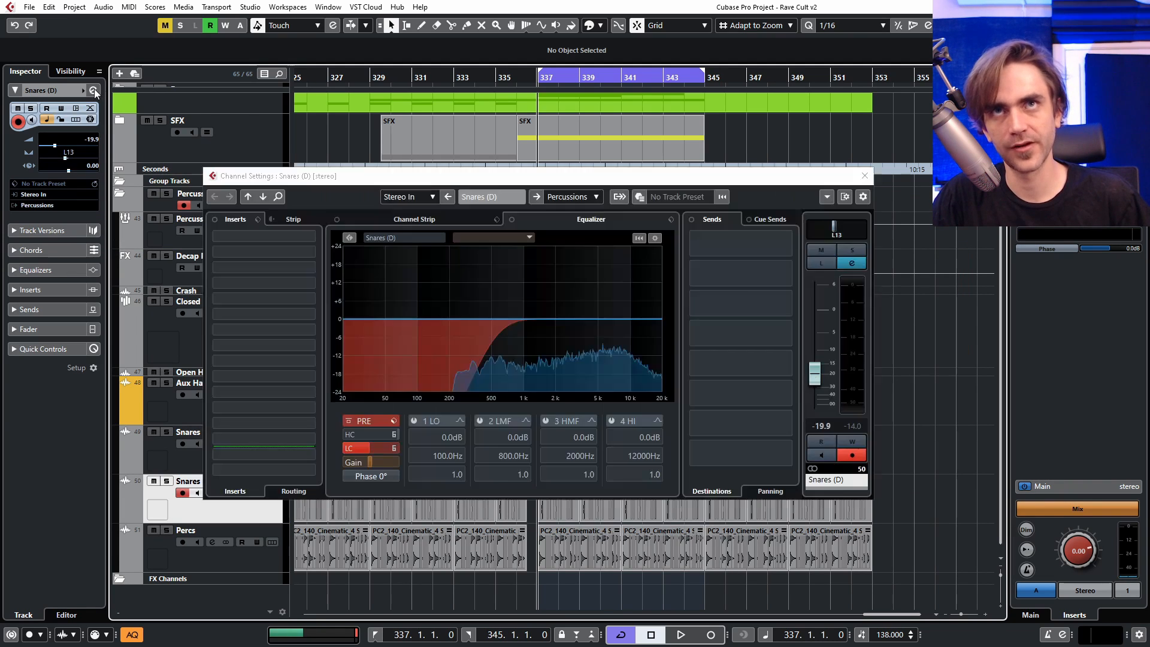
left_click(715, 275)
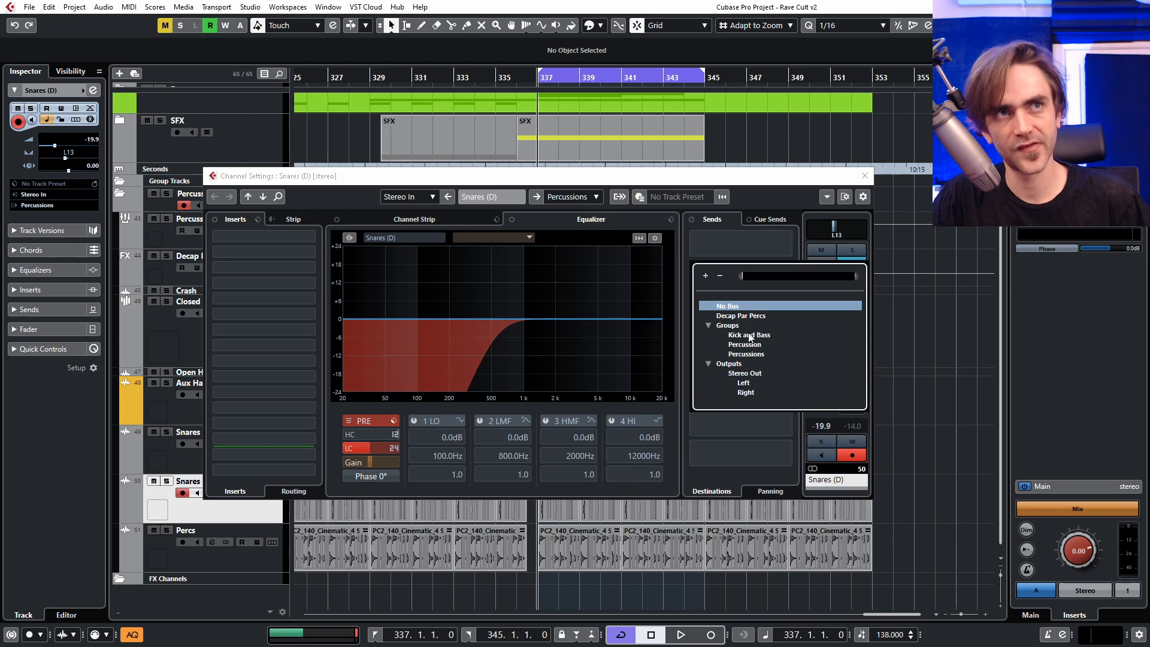
left_click(726, 315)
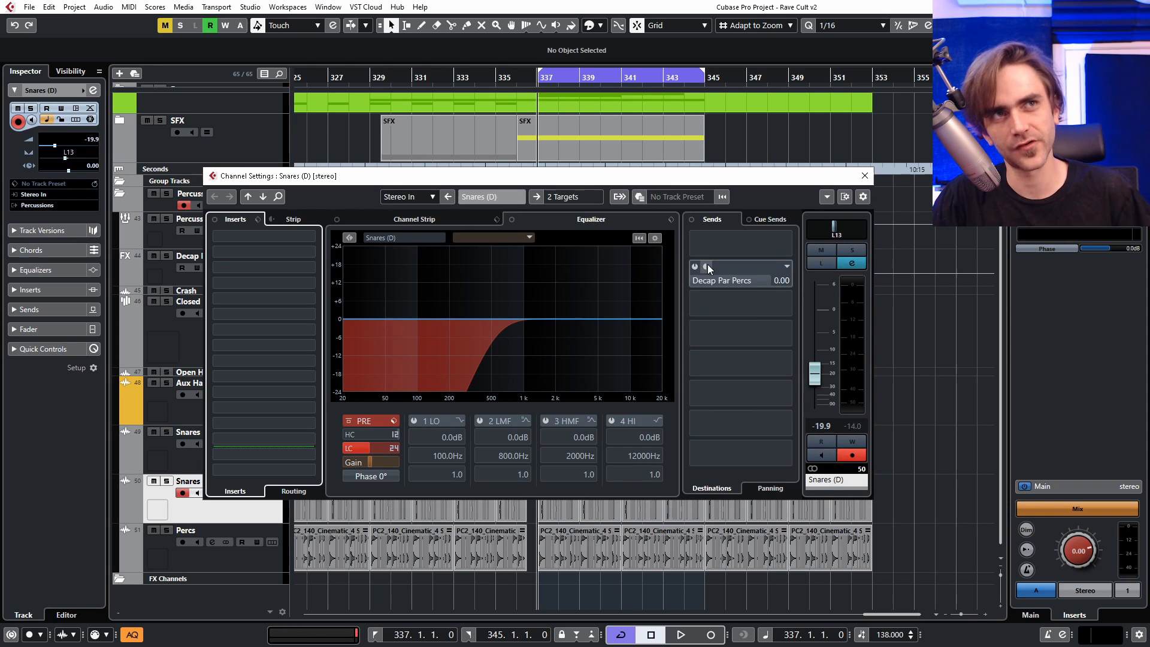
left_click(694, 268)
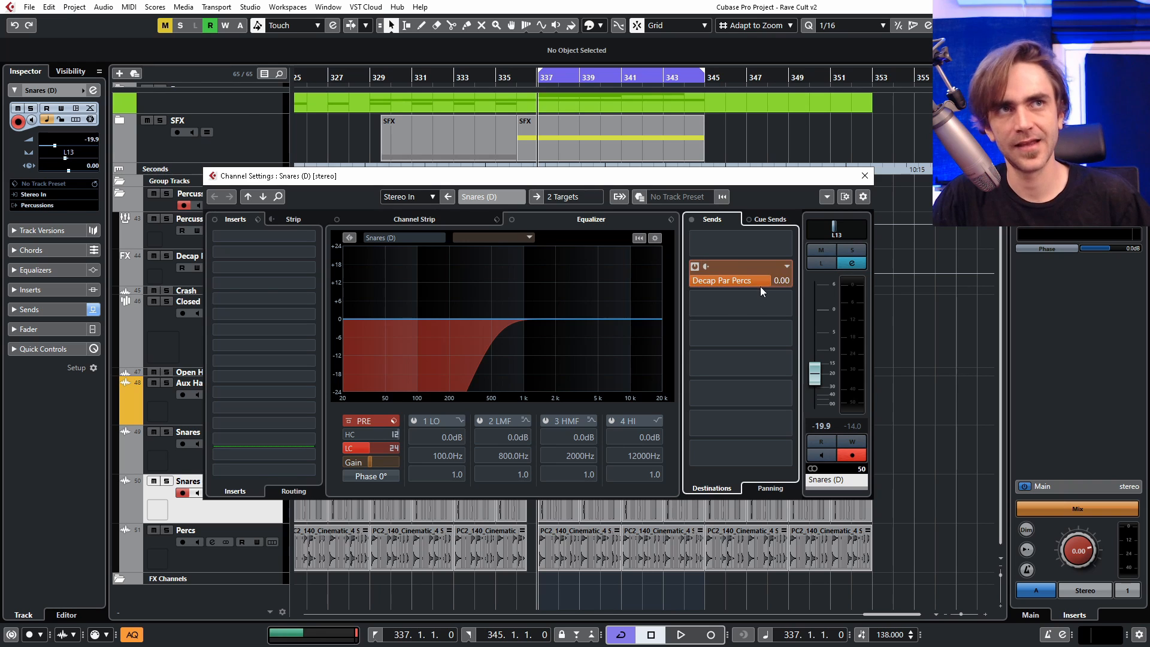
left_click_drag(758, 278, 755, 276)
left_click_drag(681, 315, 693, 313)
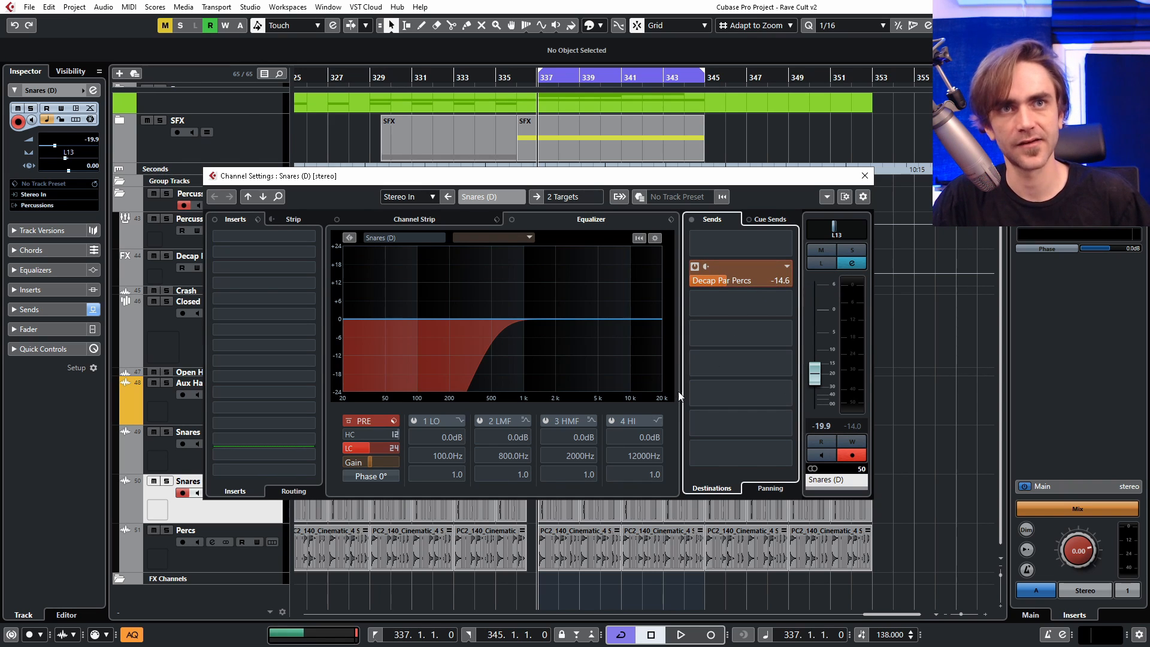
left_click(864, 177)
Step: Add a Decap Par Percs send on the Closed Hat's third slot and adjust its level while playing the loop
left_click(237, 351)
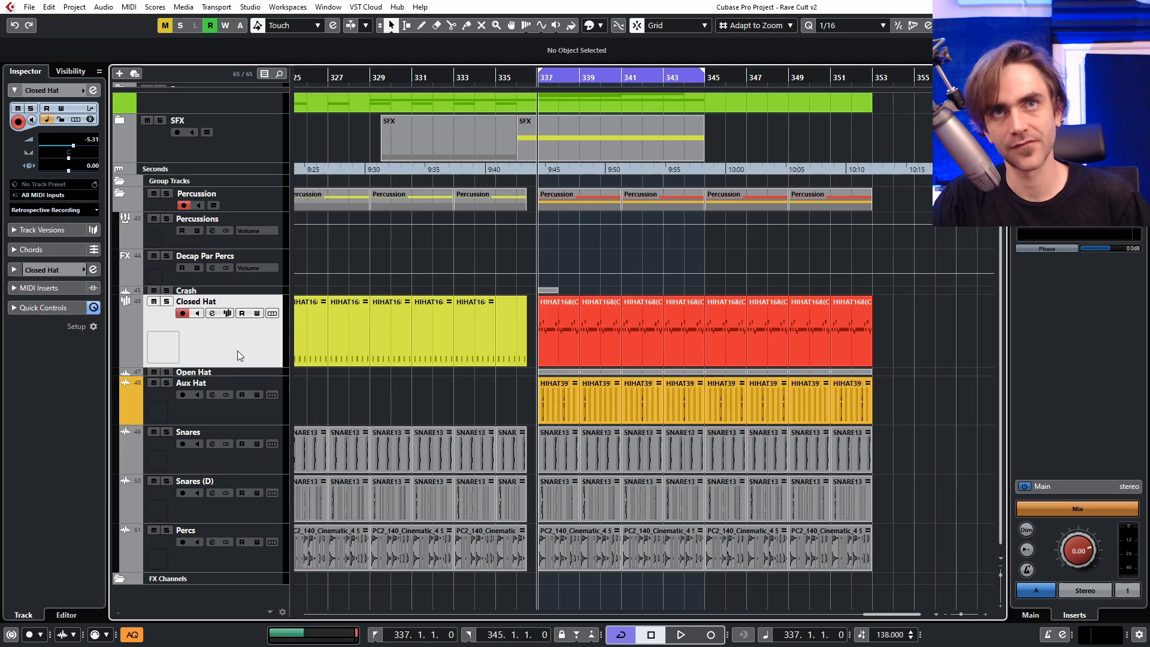
left_click(93, 89)
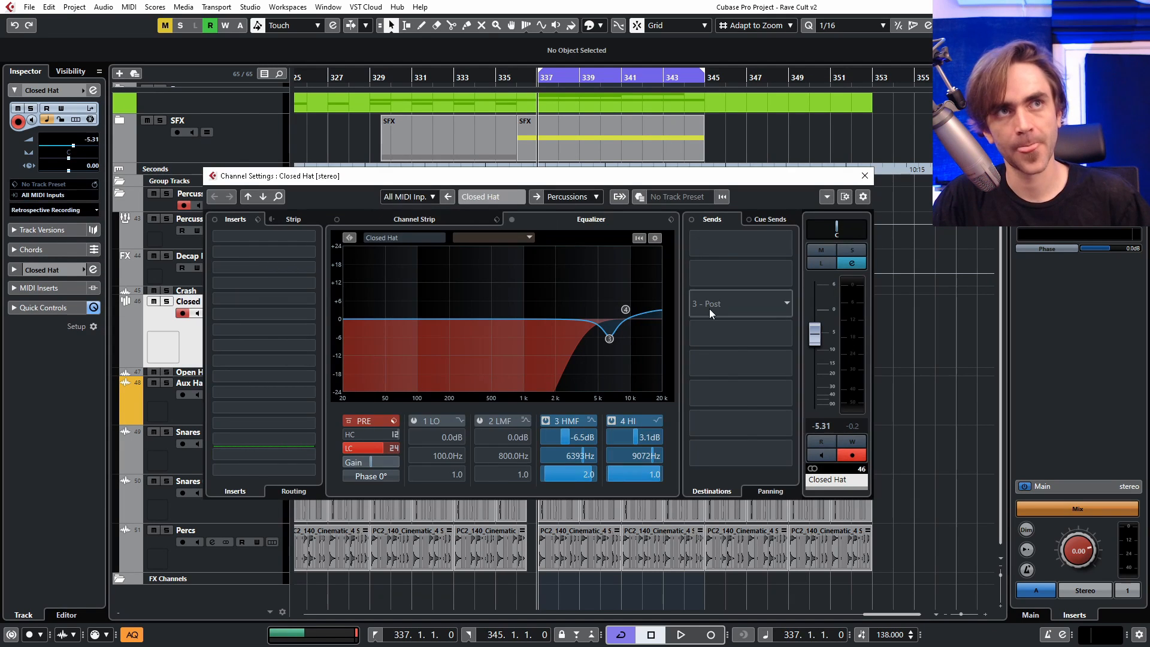
left_click(709, 312)
left_click(744, 339)
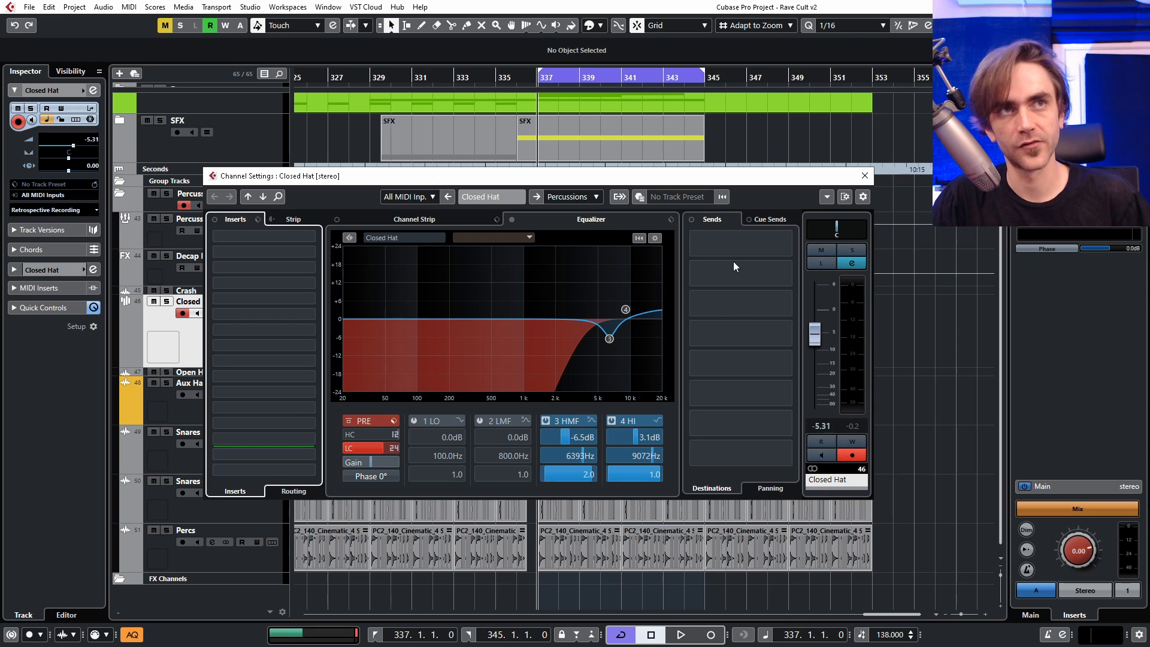
left_click(728, 311)
left_click(749, 339)
key("space")
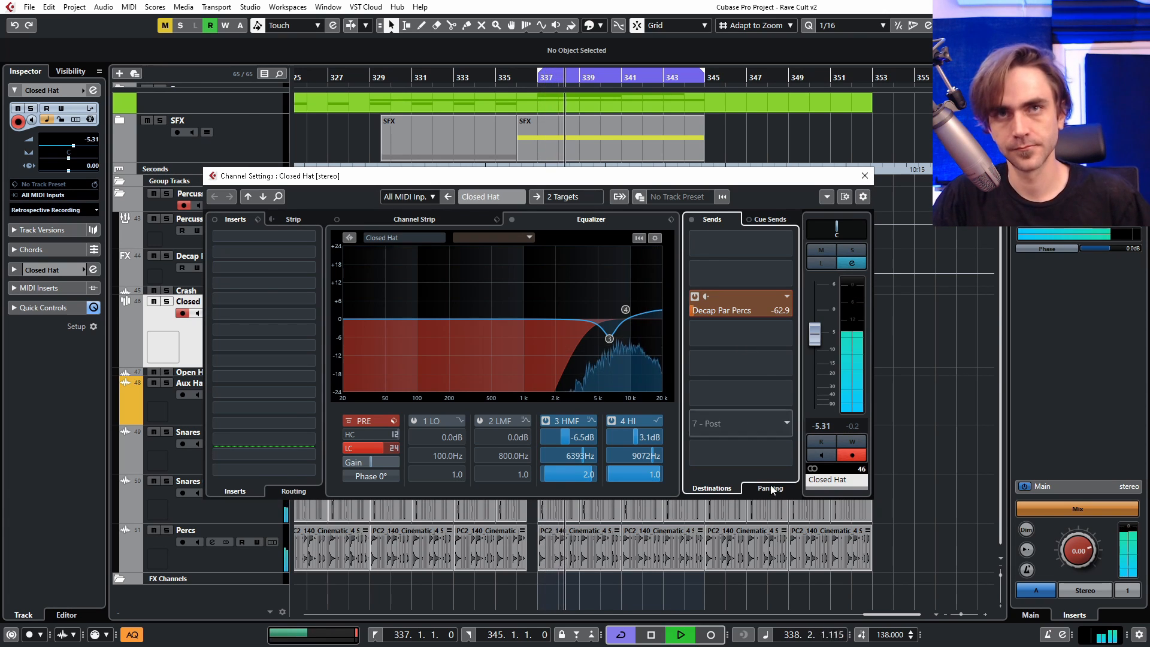
left_click_drag(700, 304, 722, 312)
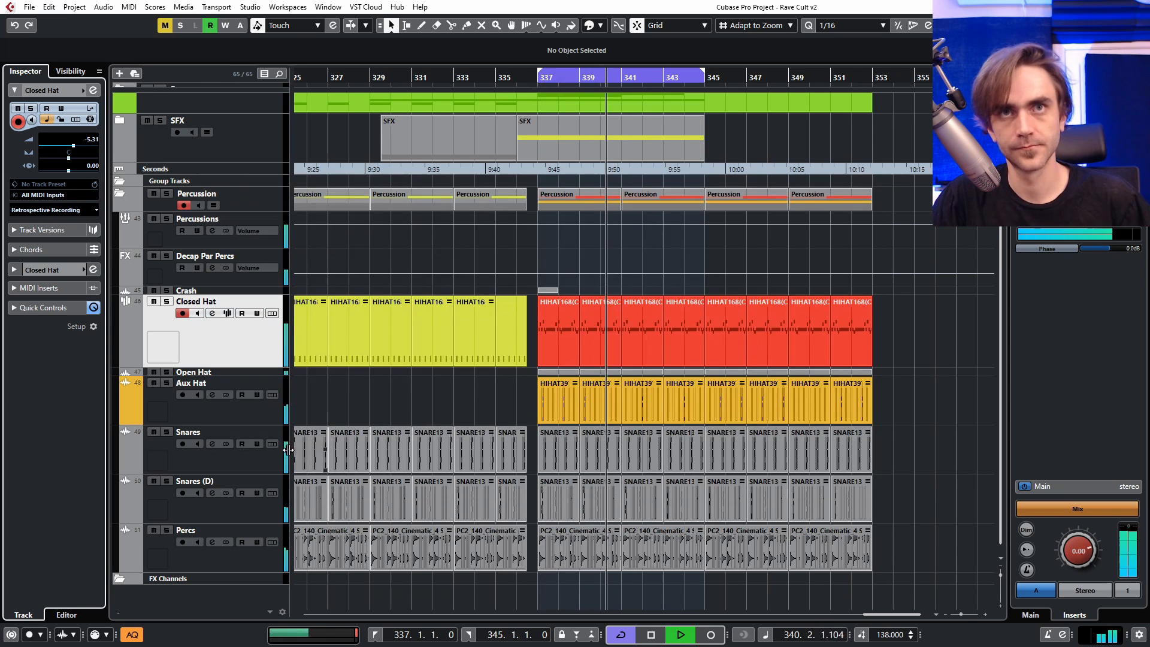
Step: Raise the Decap Par Percs send level of the Snares (D) channel to -9.45 dB
left_click(189, 515)
left_click(93, 88)
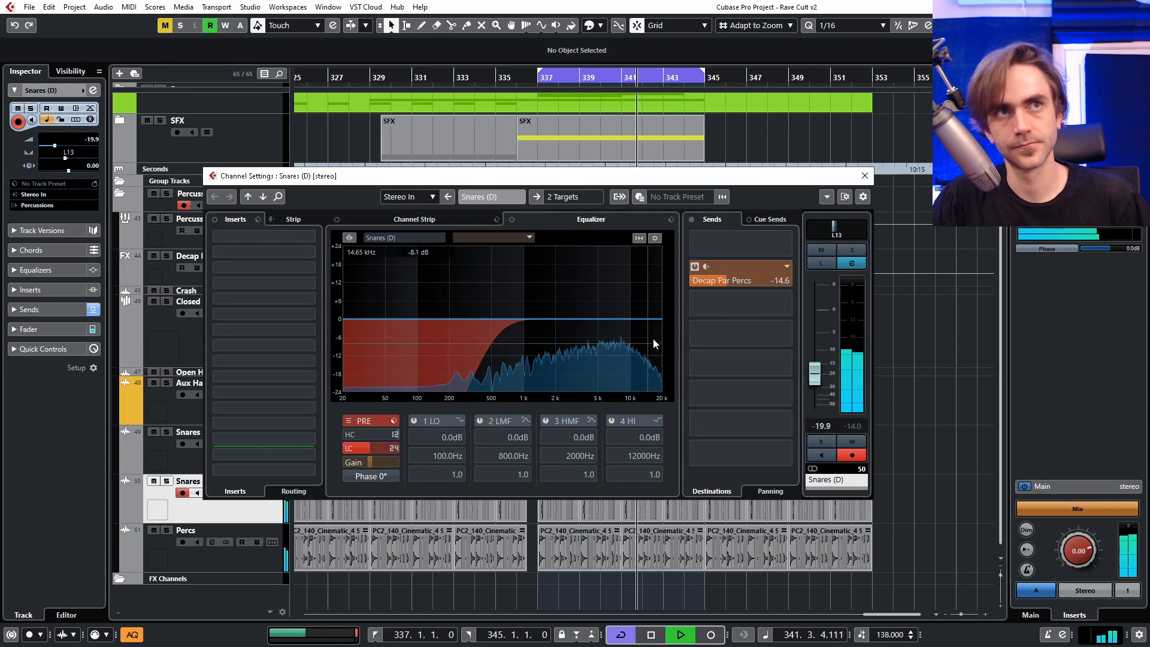
left_click_drag(739, 283, 746, 265)
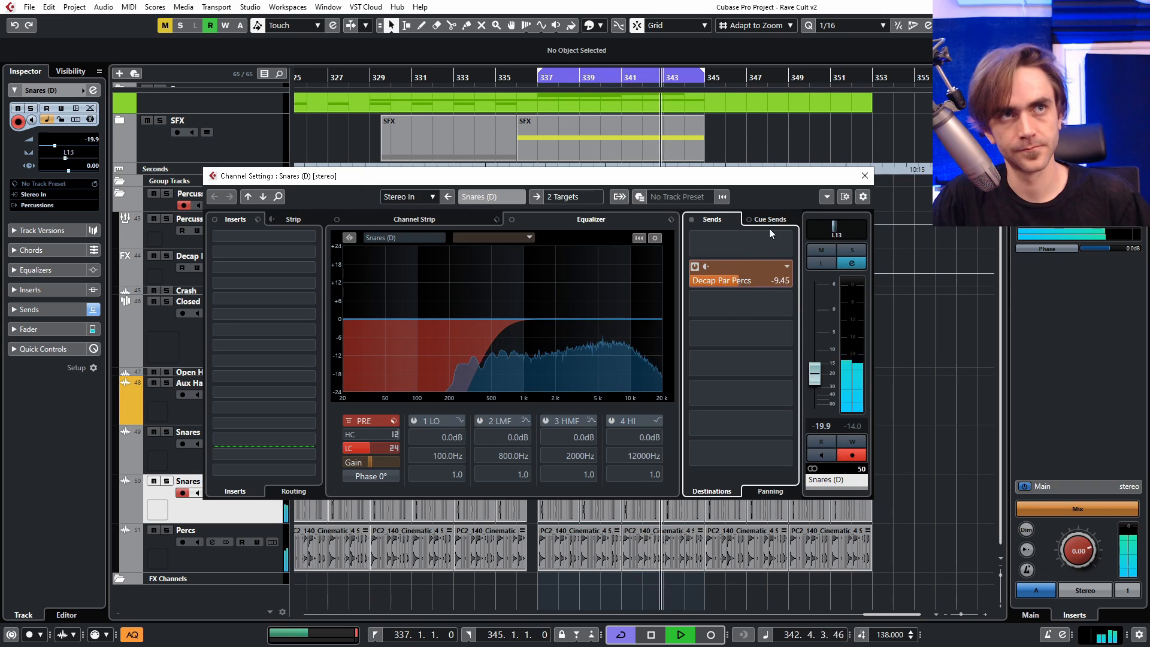
Step: Set the Snares (D) send level to Decap Par Percs to -3.16 dB while the loop plays, and close its channel settings
left_click(753, 281)
left_click_drag(753, 281, 782, 198)
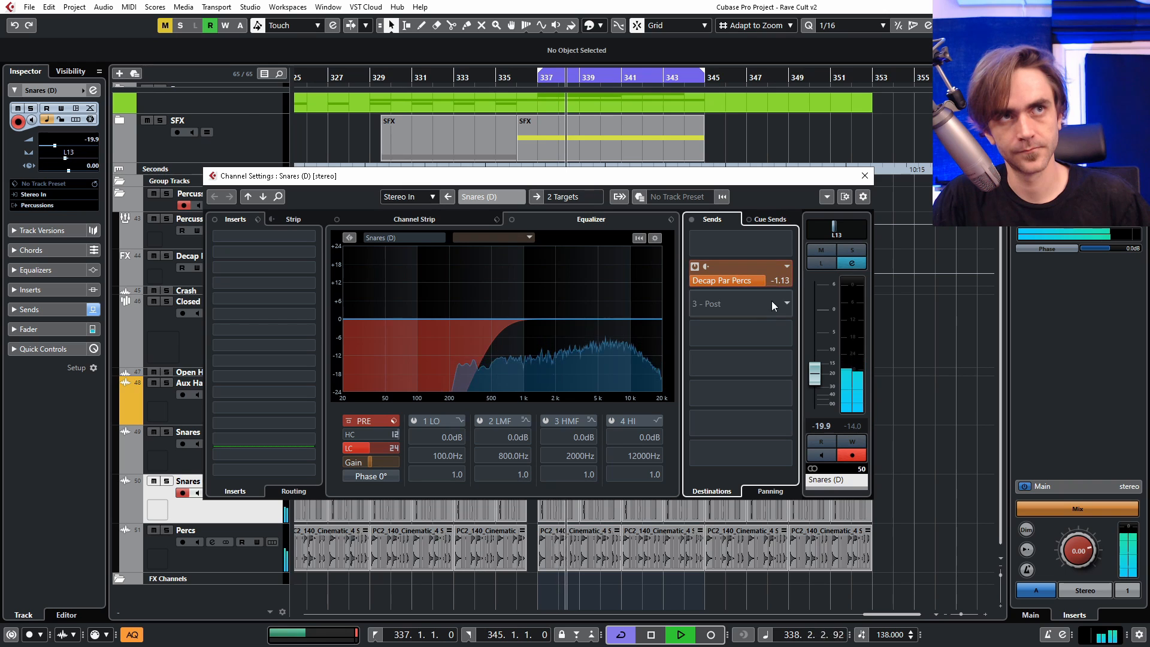
left_click(766, 276)
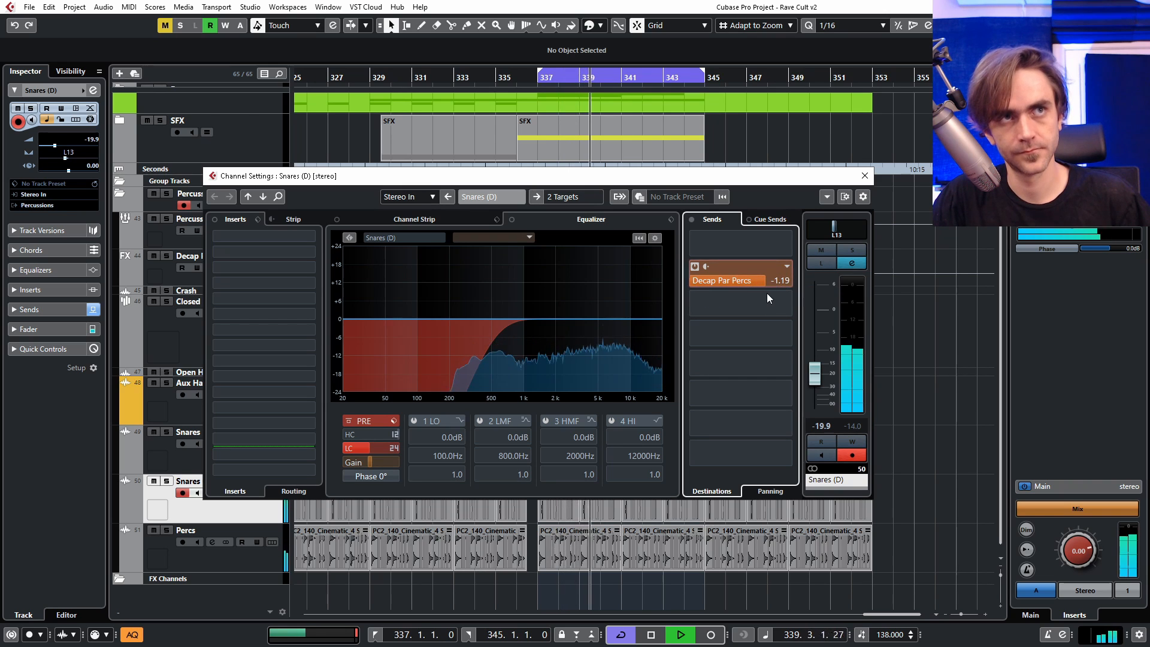
left_click_drag(773, 284, 764, 321)
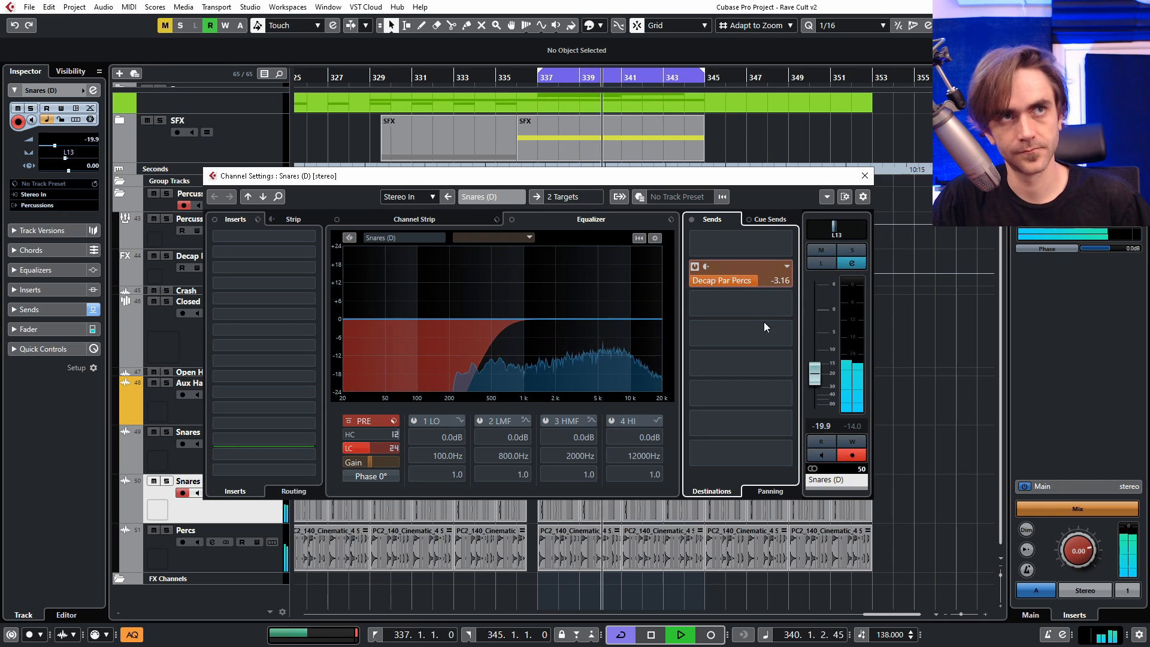
left_click(864, 176)
Step: Route the Percs channel's third send to Decap Par Percs and adjust the send level by ear
left_click(252, 563)
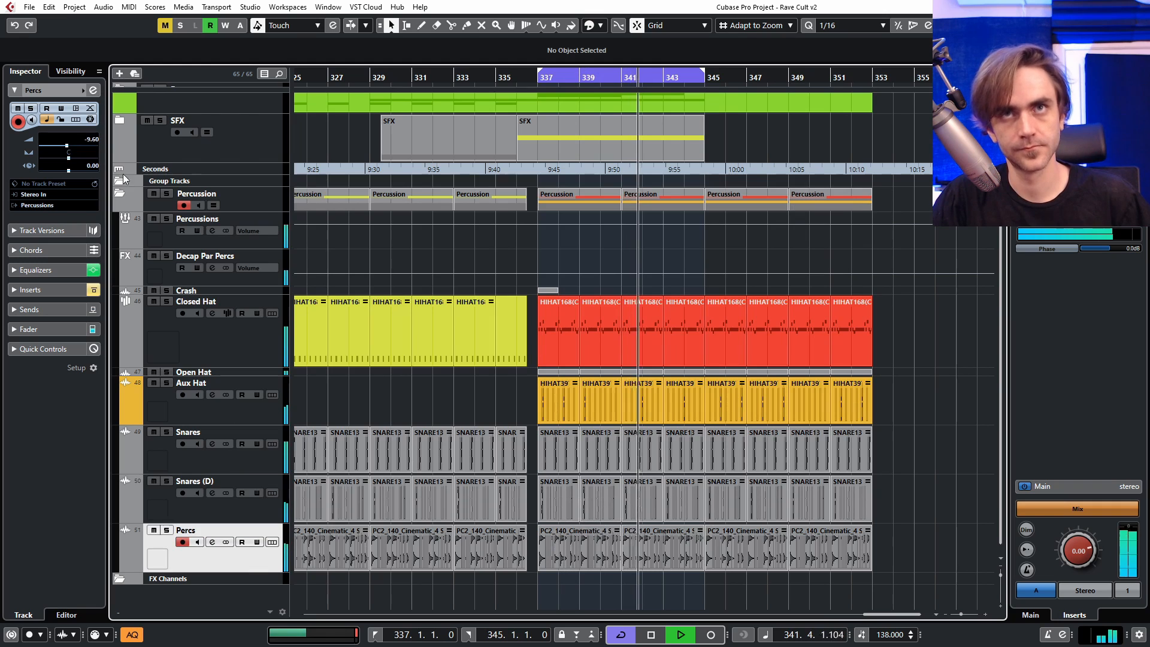
left_click(212, 542)
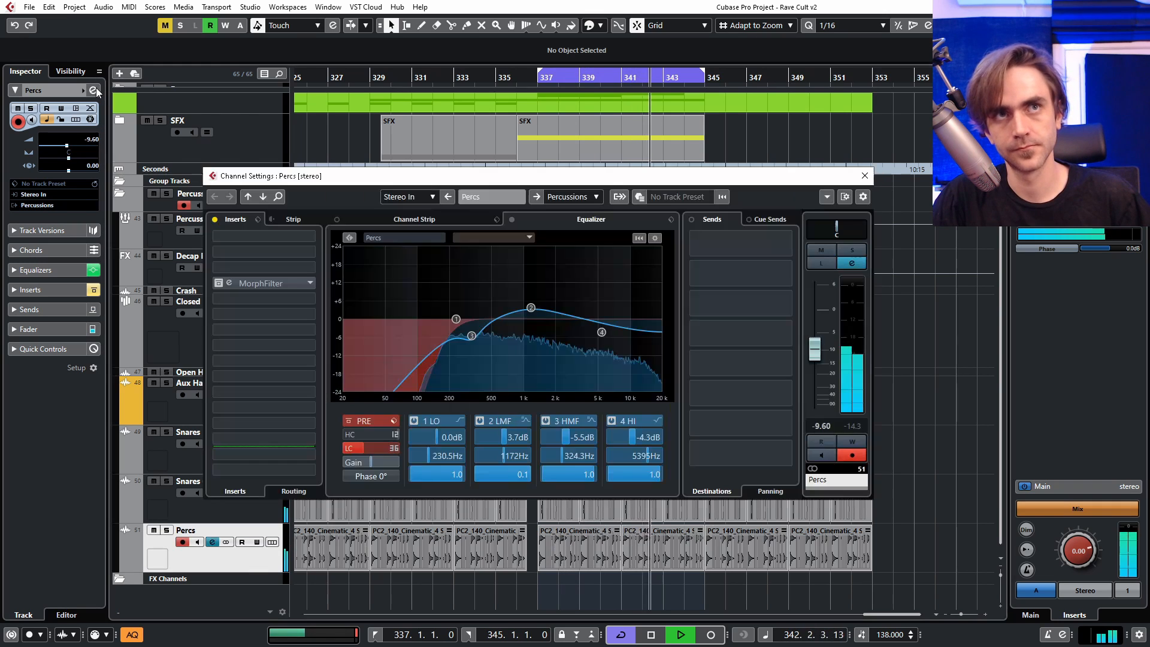
left_click(742, 304)
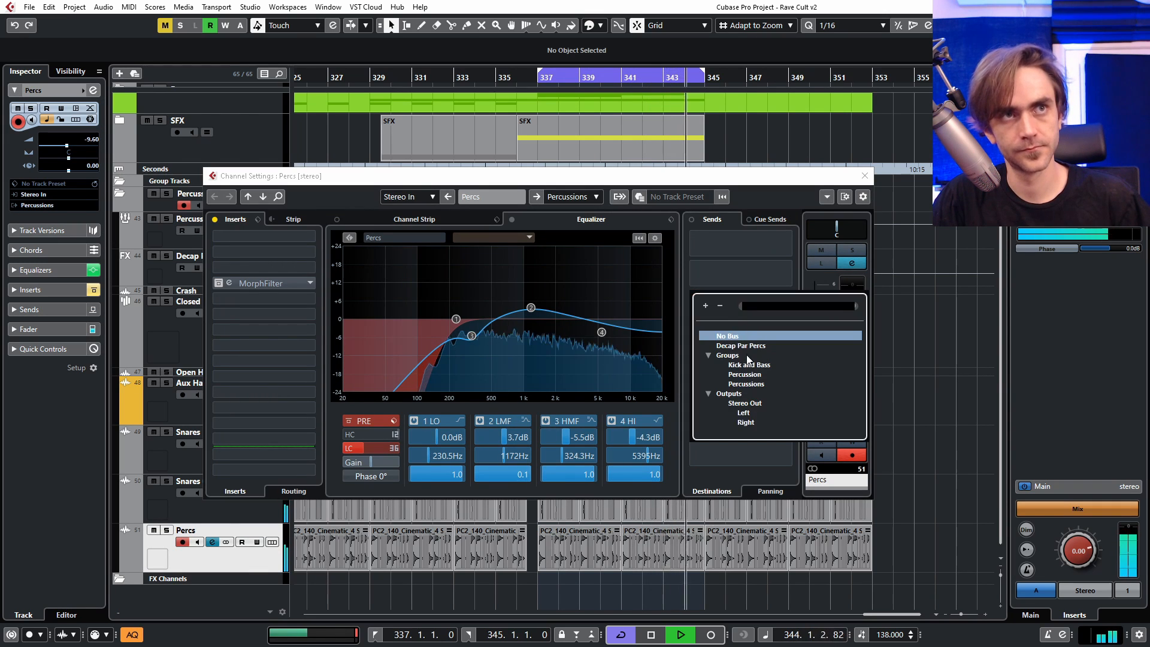
left_click(747, 346)
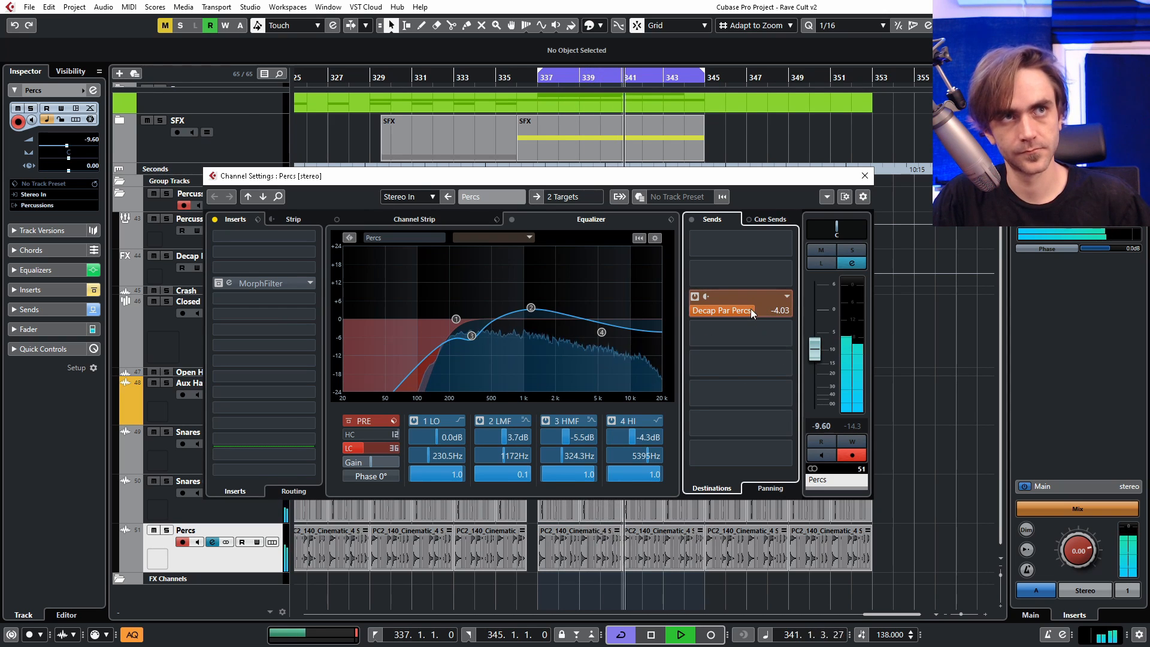
left_click_drag(750, 309, 742, 274)
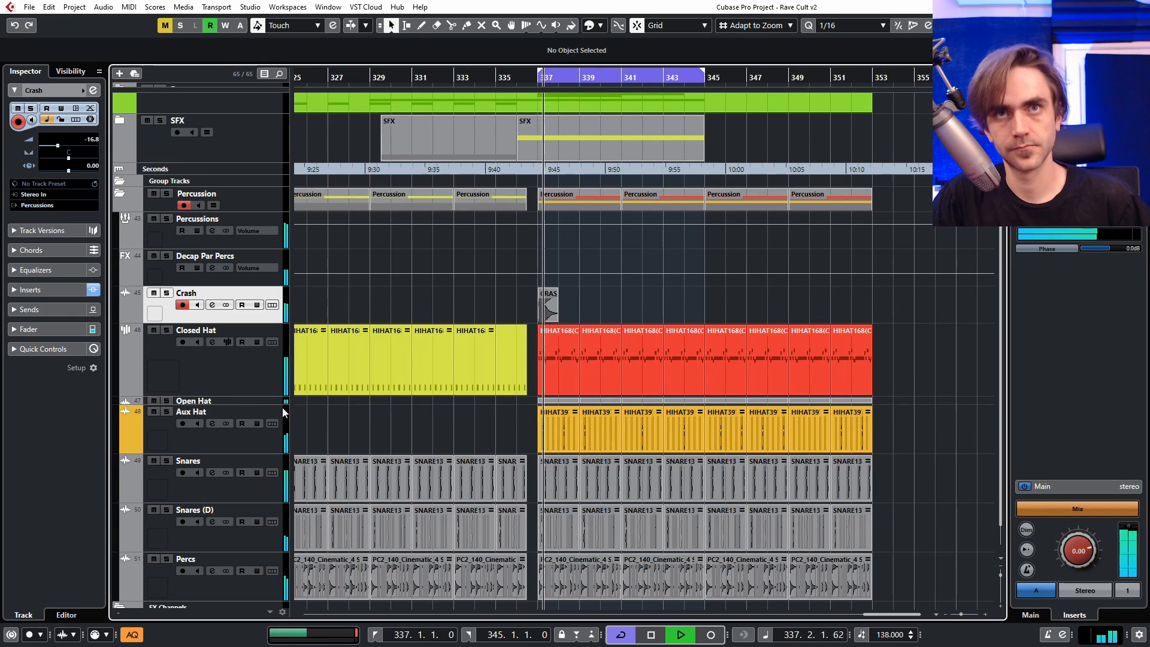
Step: Lower the Percussions group's level to -3.29 dB while the loop plays
left_click(264, 401)
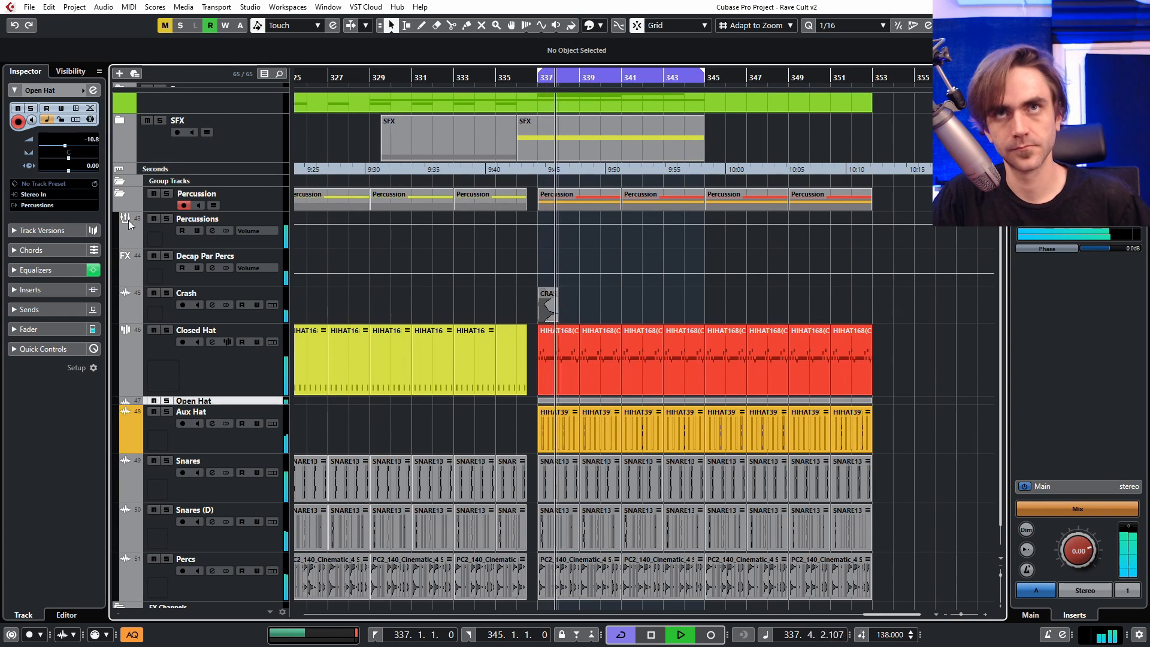
left_click(159, 231)
scroll(94, 140, "down", 3)
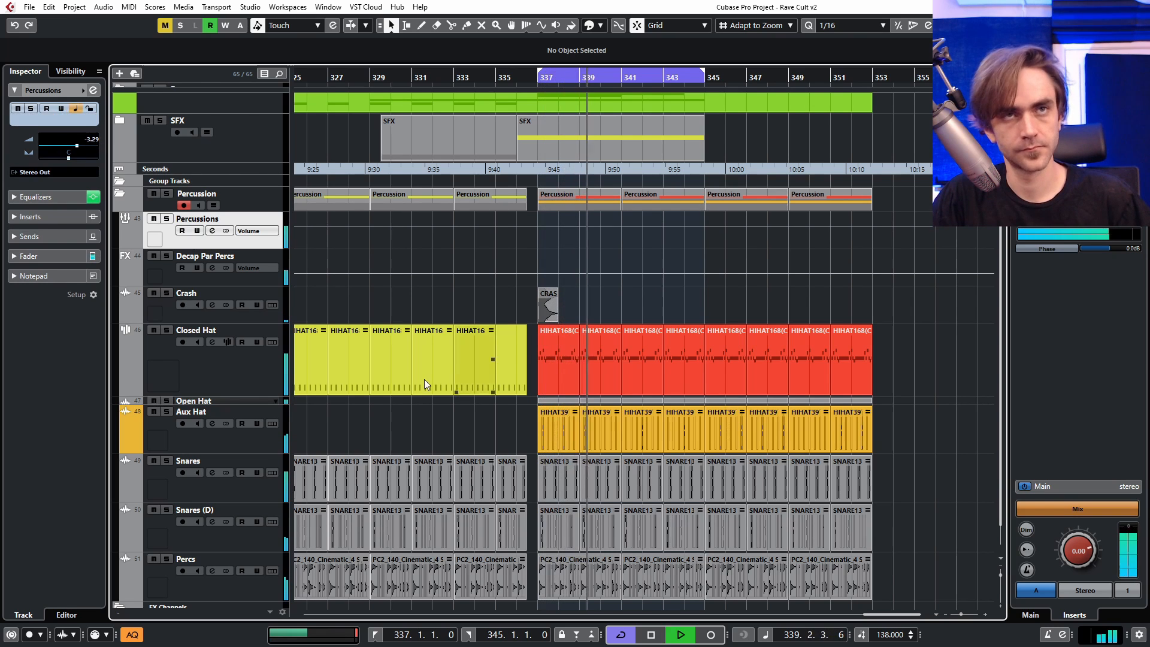
scroll(718, 402, "down", 1)
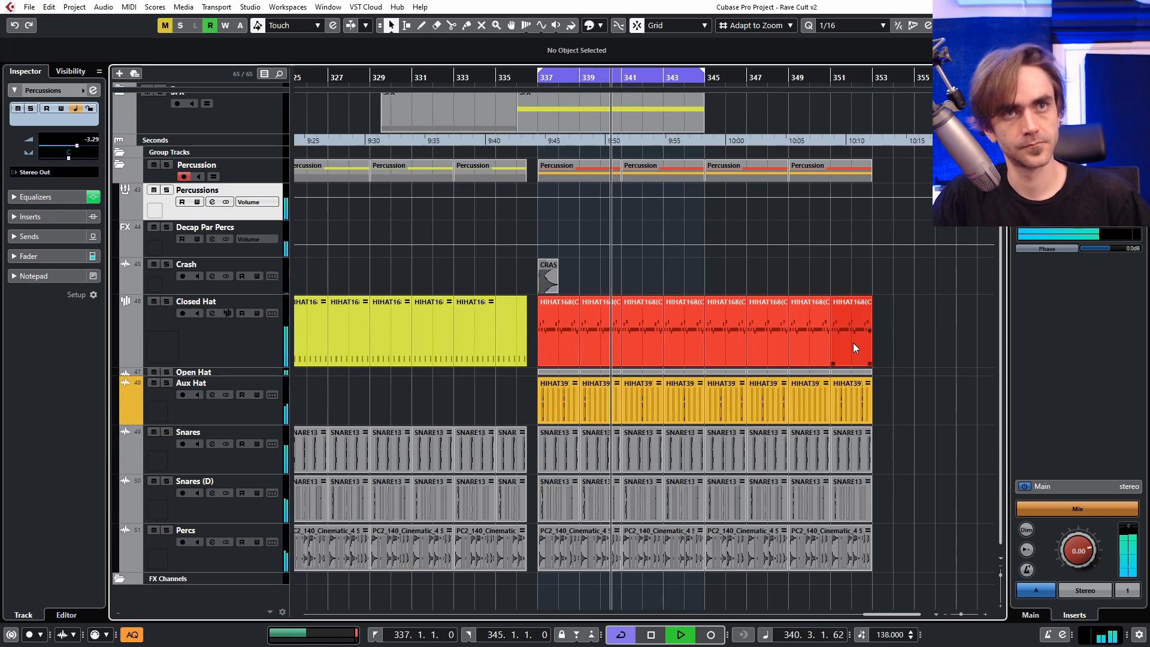
Step: Open the channel settings of Decap Par Percs, solo the channel to hear the distortion alone, and stop playback
left_click(172, 233)
left_click(93, 90)
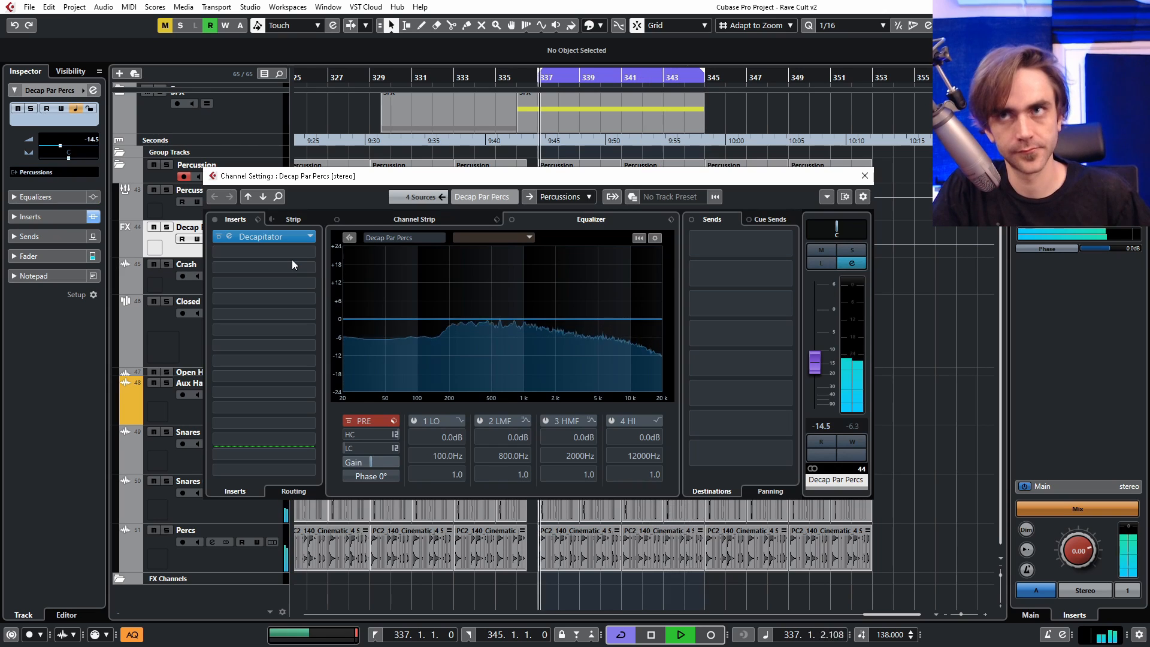
left_click(850, 249)
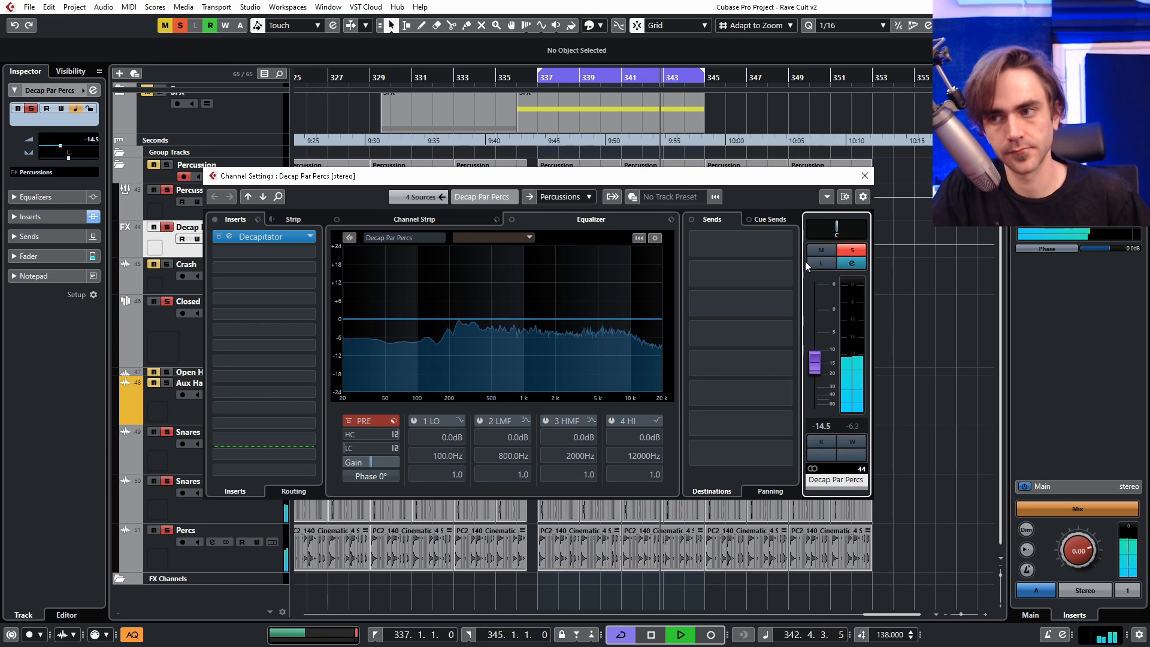
key("space")
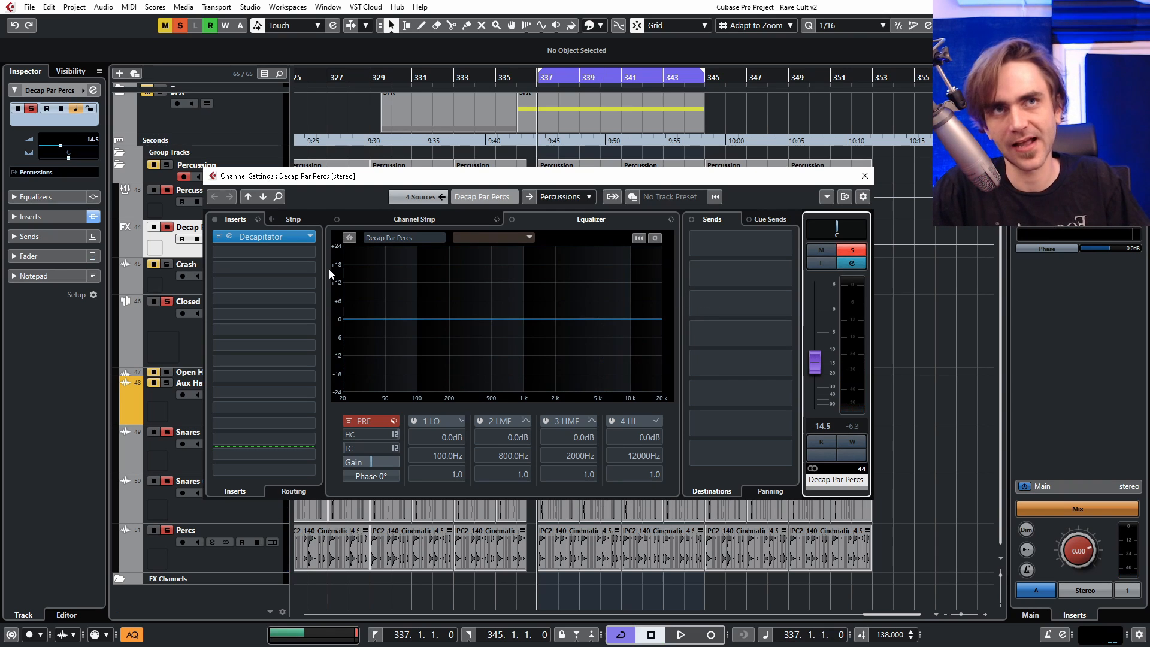
Step: Move Decapitator to the second insert slot of Decap Par Percs and insert EQuilibrium ahead of it
mouse_move(252, 236)
left_mouse_down()
mouse_move(246, 259)
mouse_move(245, 240)
left_mouse_up()
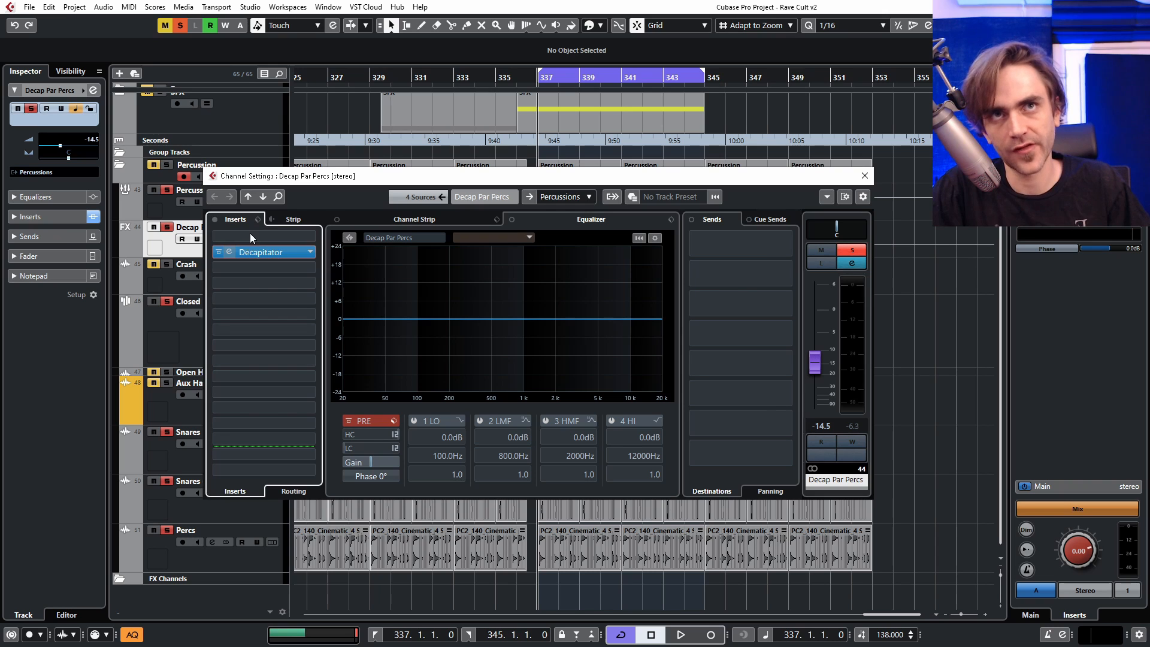
left_click(250, 236)
type("fre")
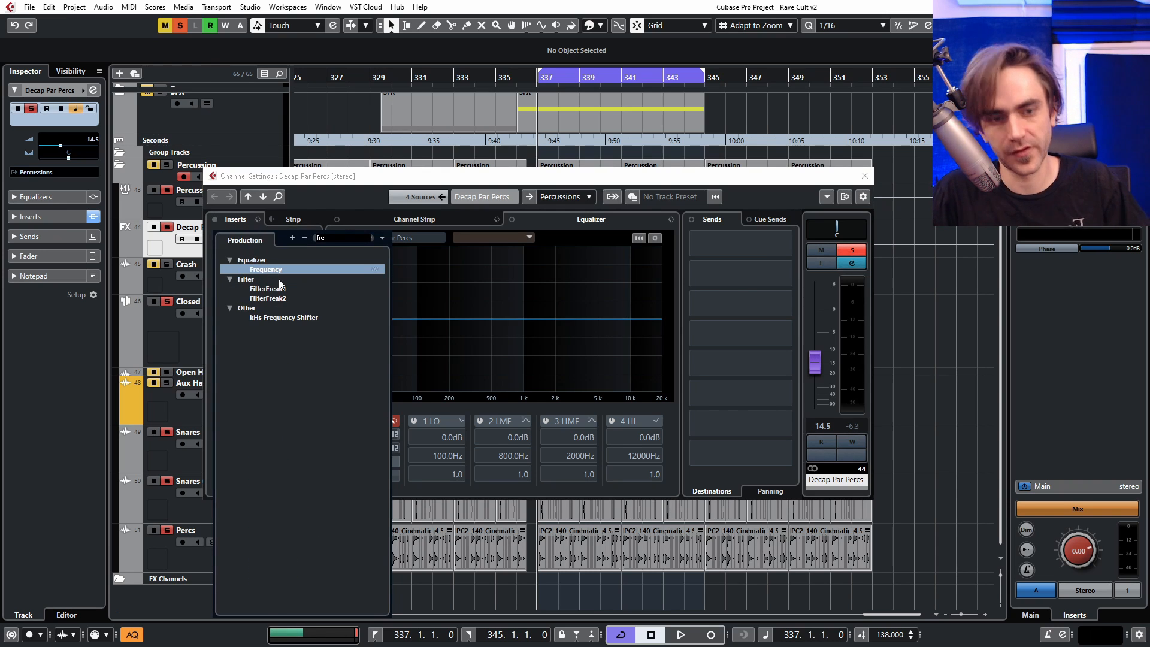
key("BackSpace")
key("BackSpace")
key("BackSpace")
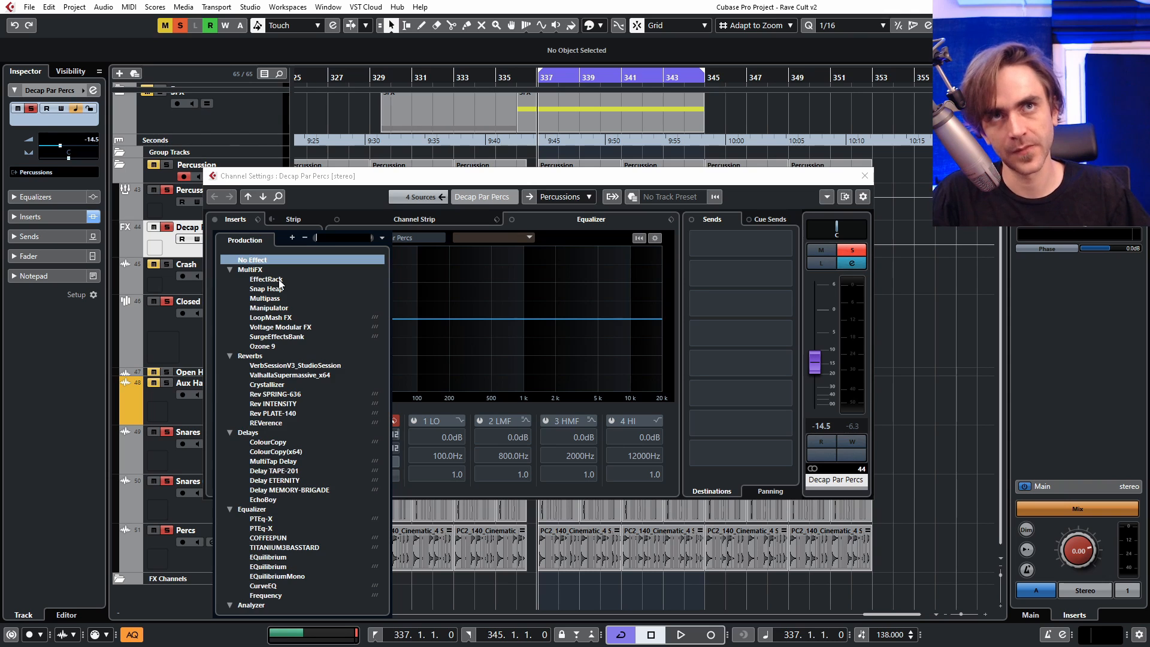
type("eq")
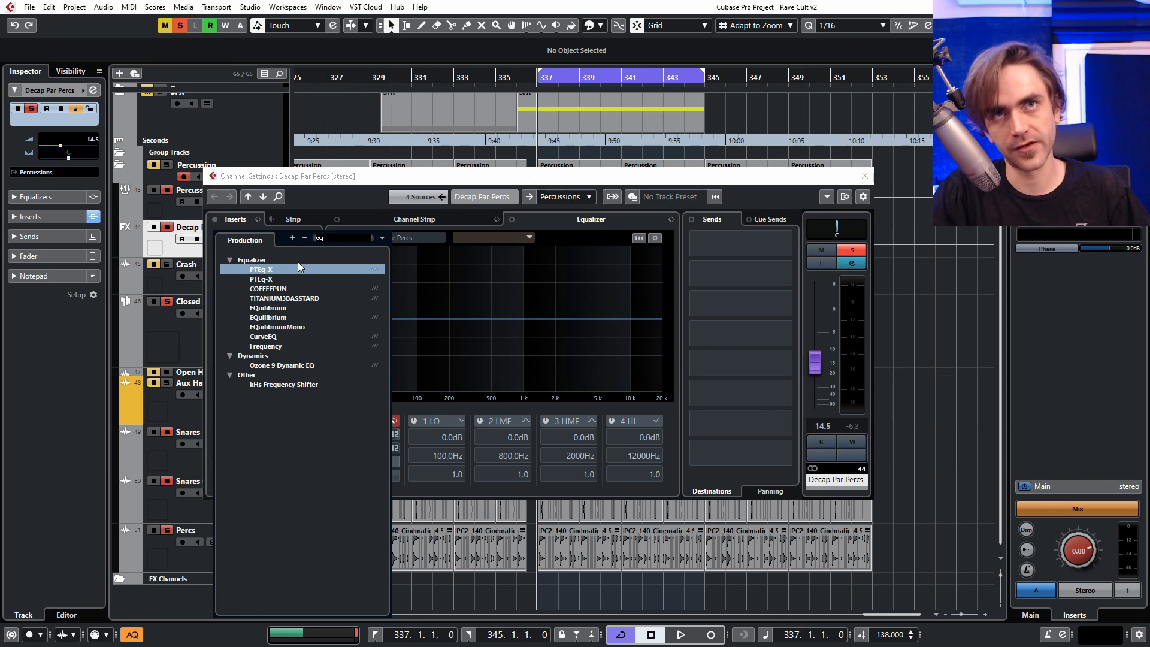
left_click(285, 308)
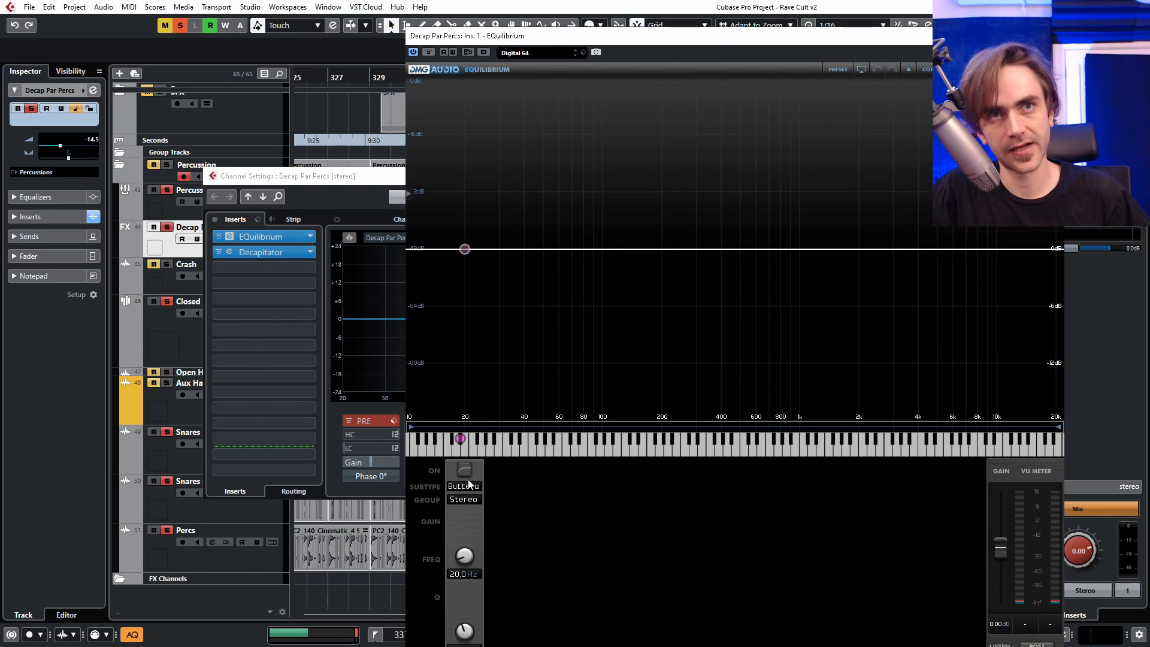
Step: Enable EQuilibrium's low-cut band at 86.3 Hz, cut the lows at 434.6 Hz in the channel EQ and play the loop
left_click(465, 472)
left_click_drag(474, 556, 473, 527)
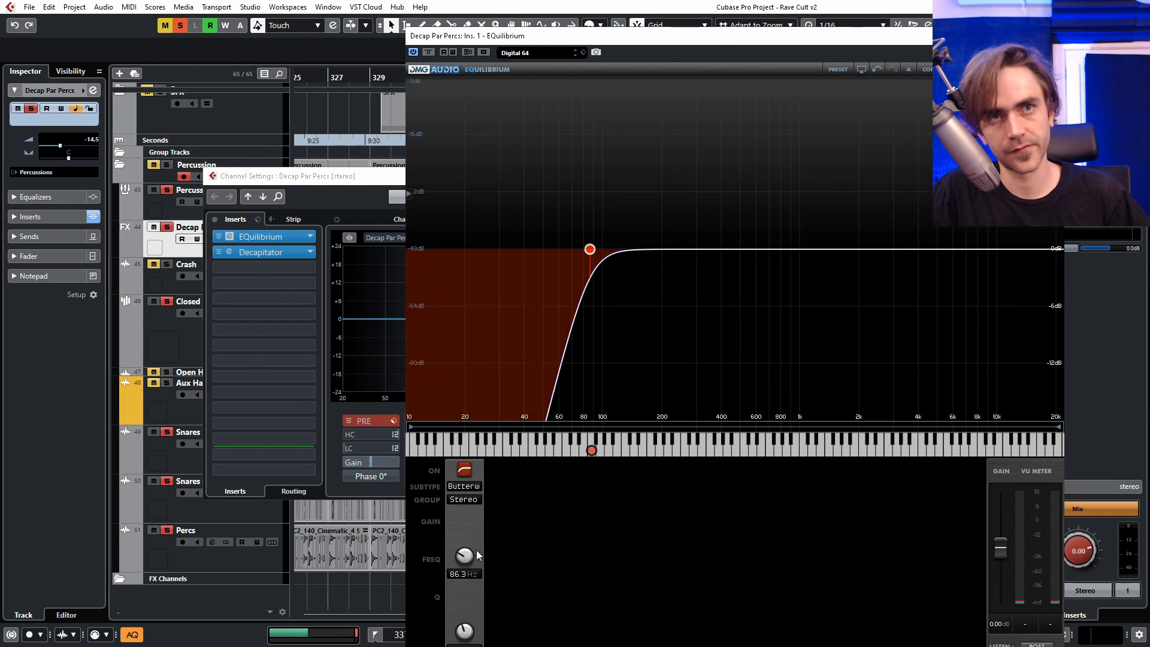
key("space")
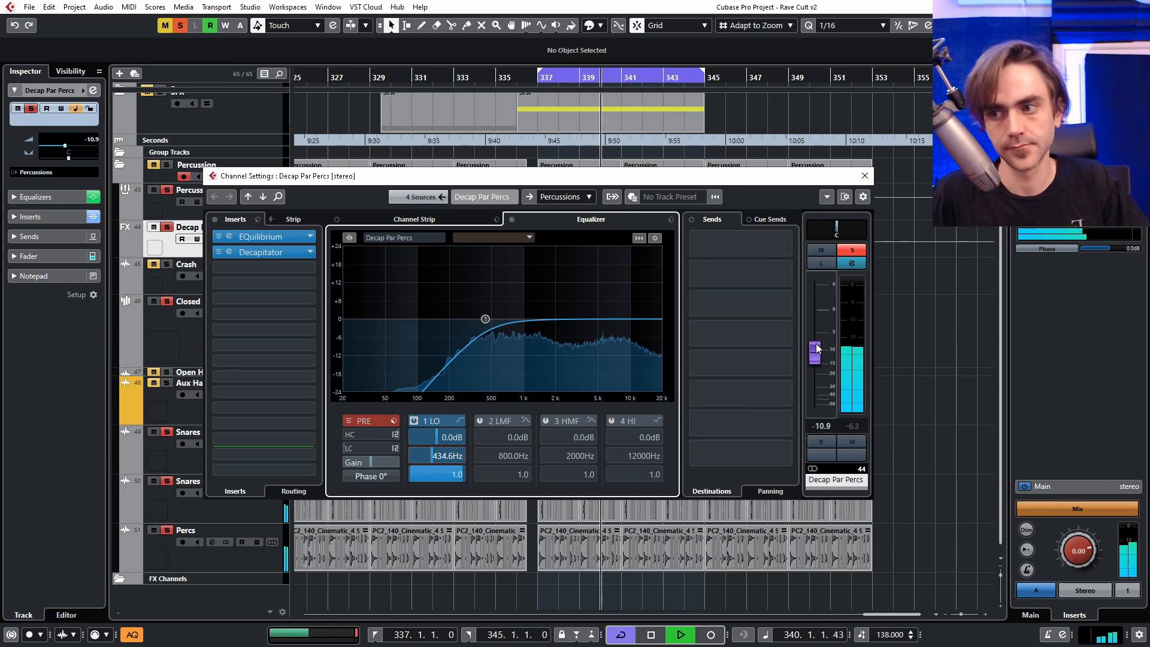
key("space")
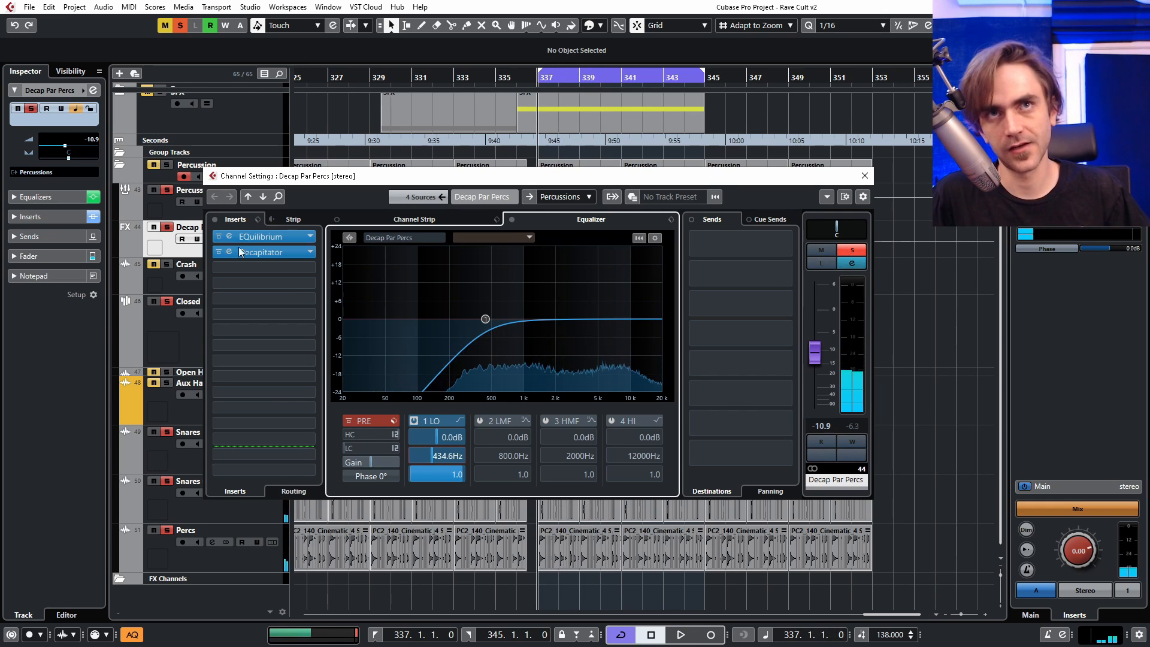
Step: Insert Gatekeeper after Decapitator on Decap Par Percs and raise the channel level to -1.18 dB
left_click(239, 265)
type("gate")
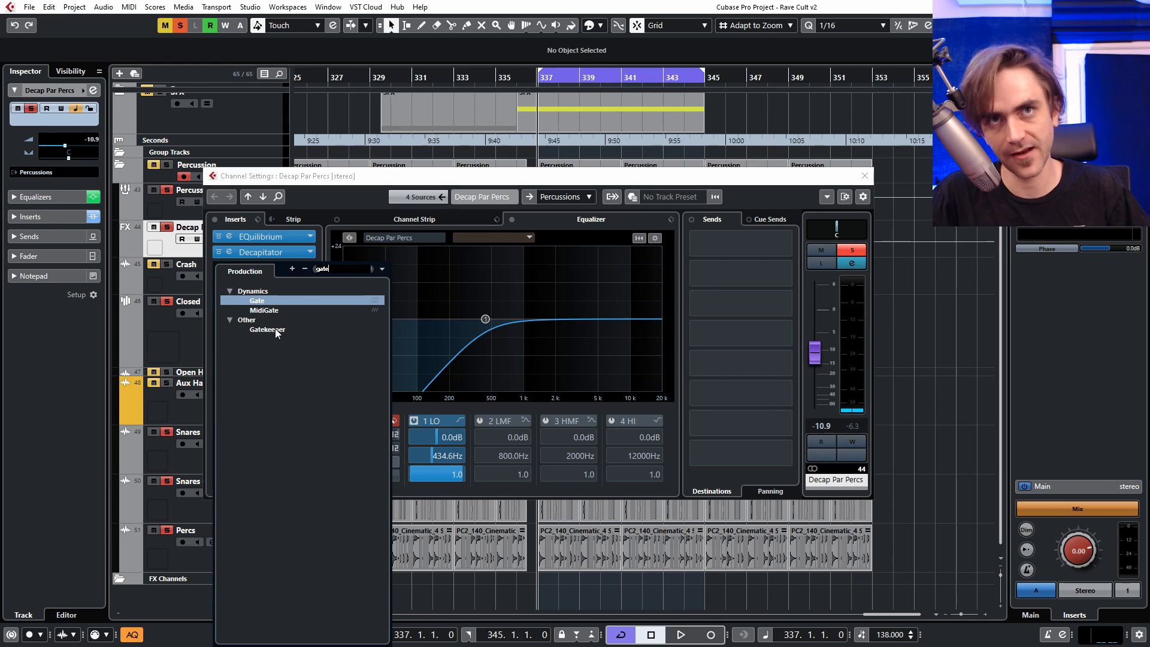
left_click(275, 328)
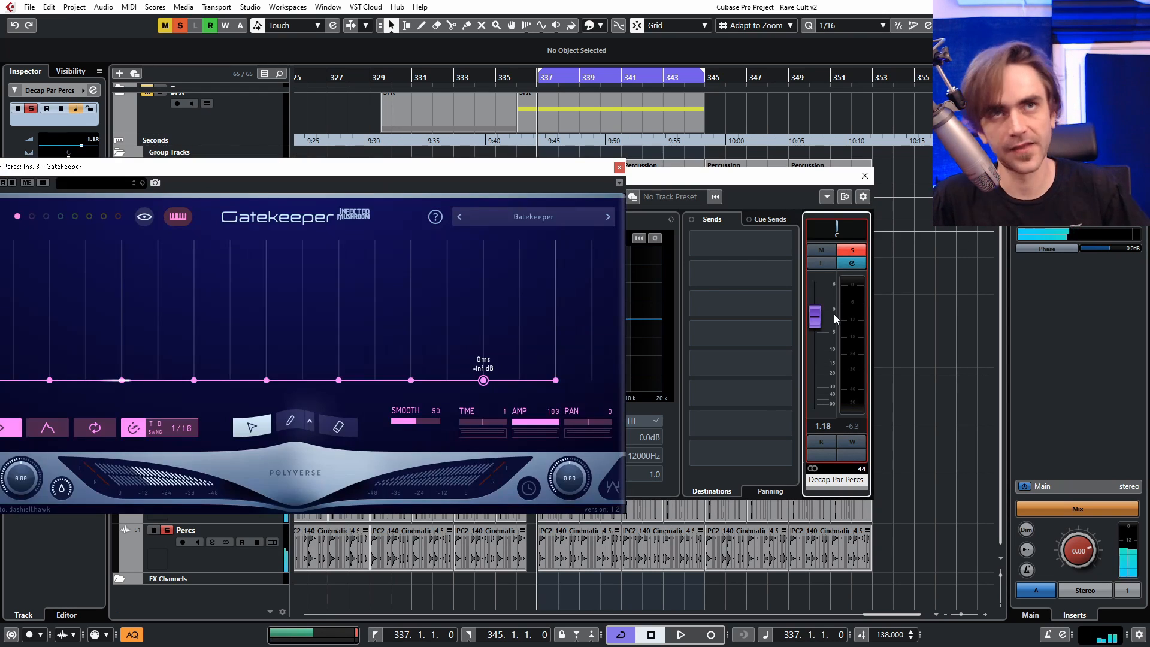
left_click_drag(289, 168, 494, 130)
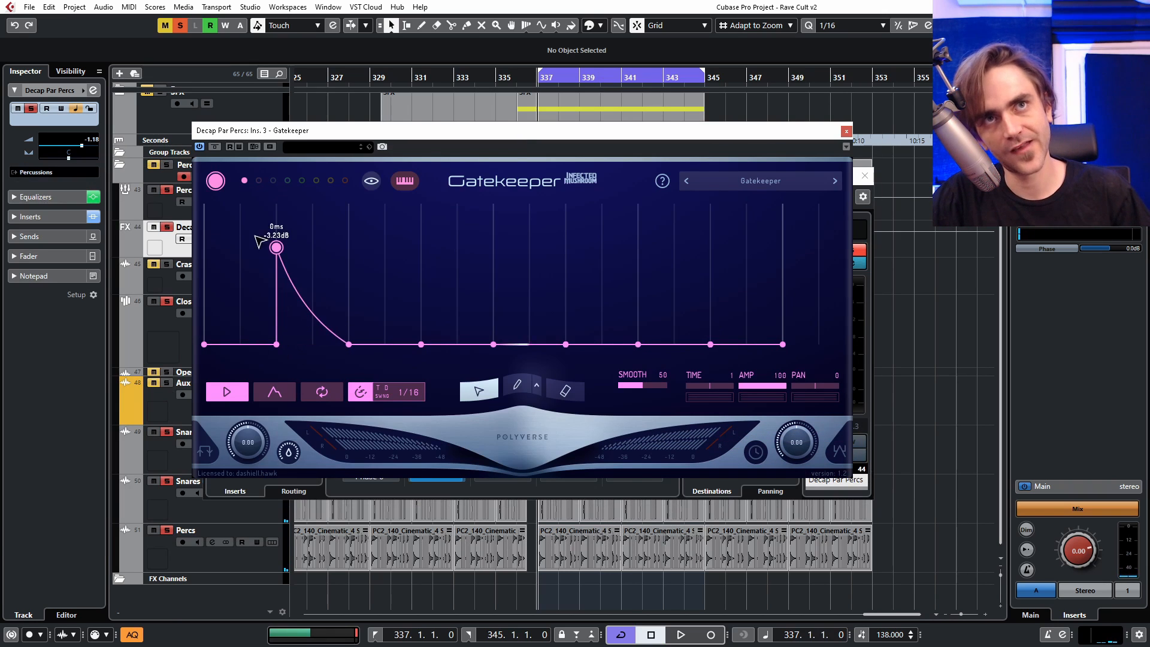
Step: Shape the first peak of Gatekeeper's volume envelope to 0 dB with a curved decay and audition it
left_click_drag(368, 133, 341, 27)
key("space")
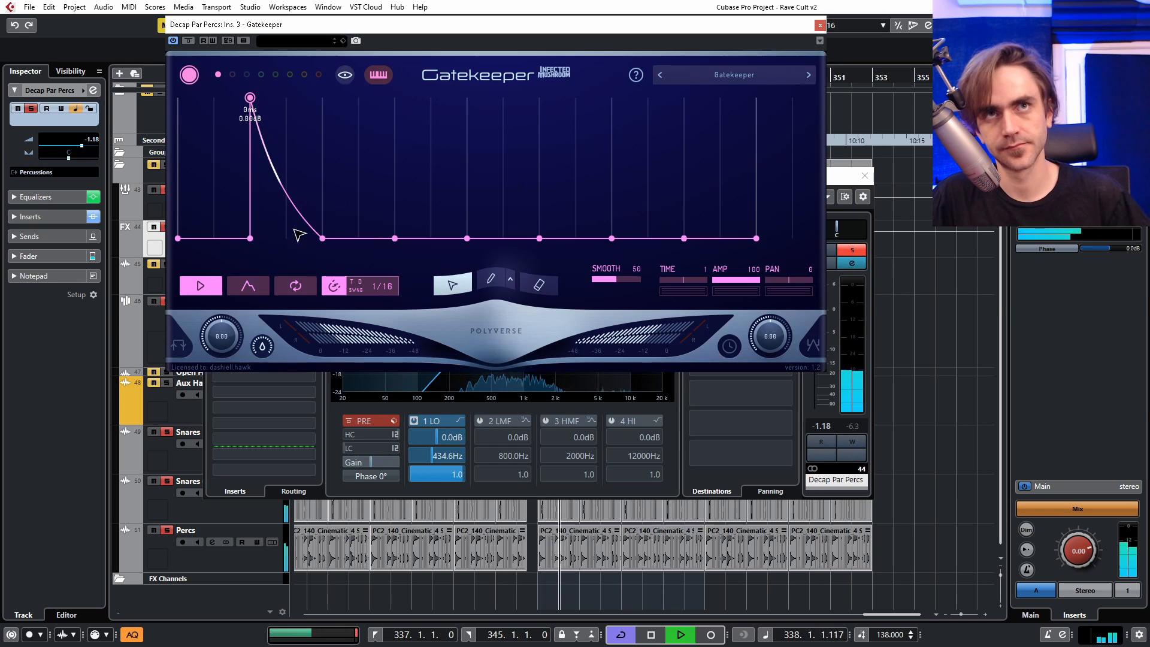
key("space")
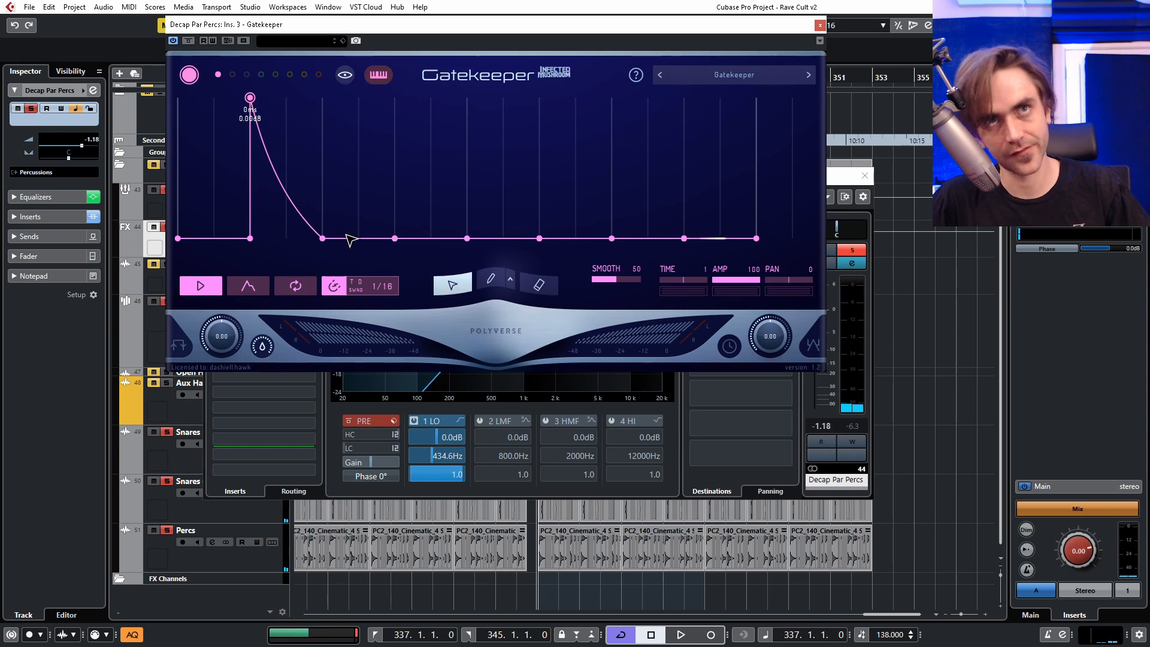
Step: Add two lower peaks after the first one in Gatekeeper's envelope while the loop plays, with a curved decay on the second peak
key("space")
left_click_drag(346, 235, 299, 136)
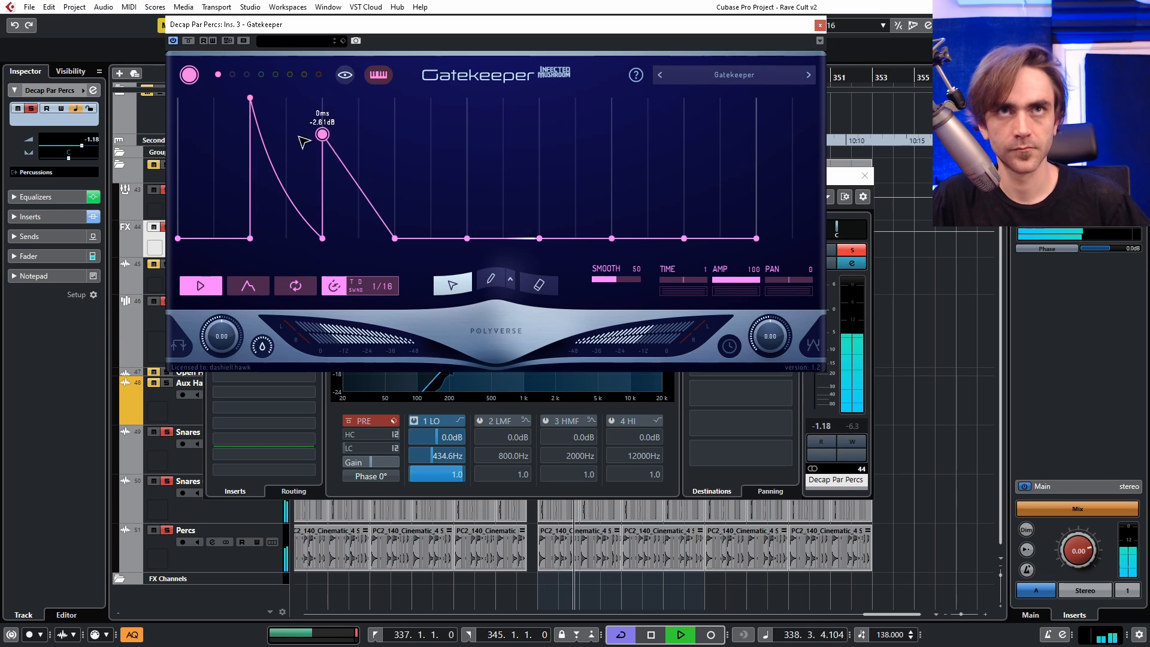
left_click_drag(298, 136, 305, 170)
left_click(367, 205)
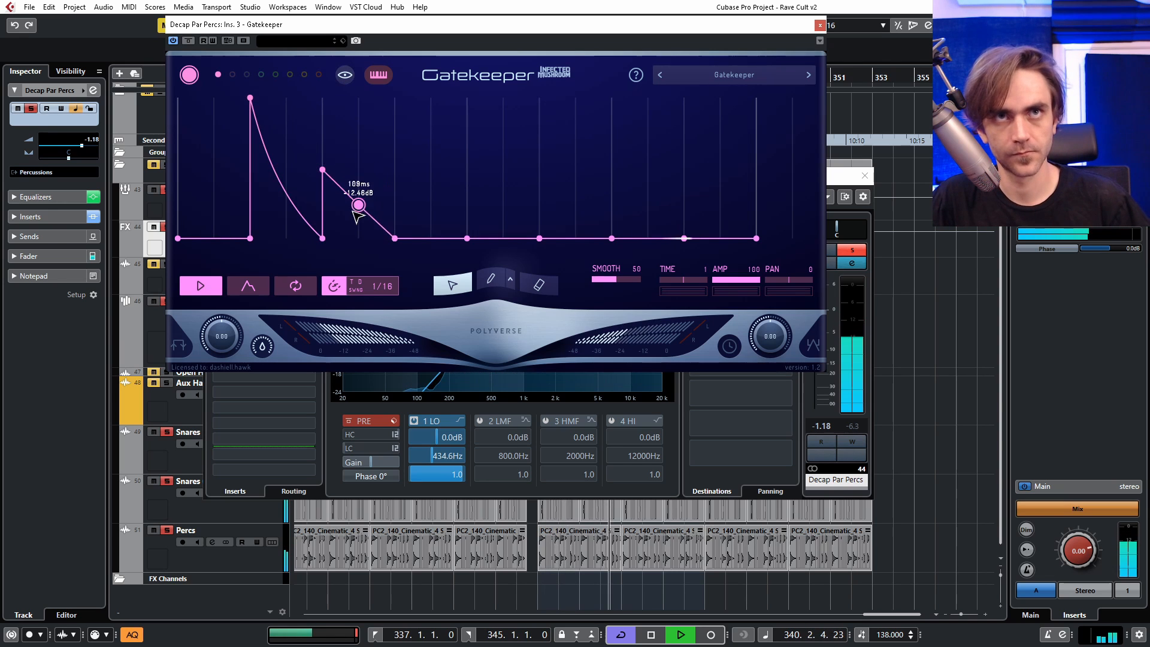
double_click(359, 206)
left_click_drag(376, 222, 279, 223)
left_click_drag(411, 233, 394, 195)
Step: Add three more peaks of varying height in the second half of Gatekeeper's envelope, curving the decays of the last two
mouse_move(479, 237)
left_mouse_down()
mouse_move(465, 204)
mouse_move(500, 241)
mouse_move(502, 134)
left_mouse_up()
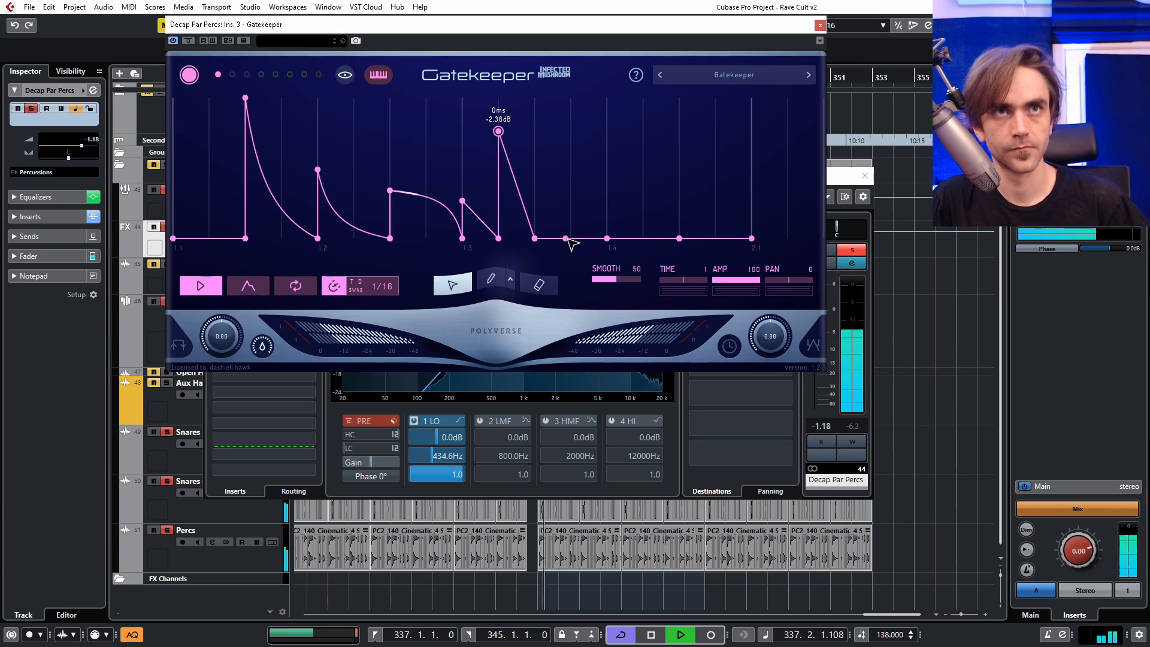
left_click_drag(567, 239, 538, 120)
left_click_drag(569, 177, 563, 202)
left_click_drag(497, 139, 497, 177)
left_click_drag(607, 238, 584, 177)
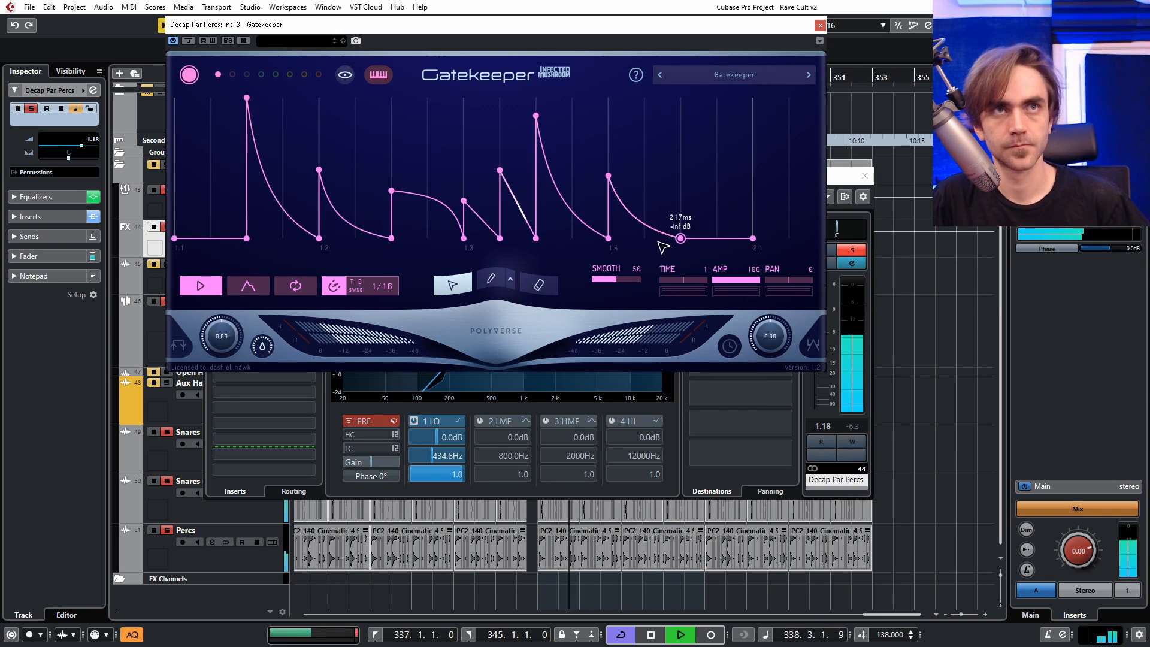
Step: Raise a point at -4.25 dB near the end of Gatekeeper's envelope, delete that point and close the plug-in
left_click_drag(680, 239, 717, 149)
right_click(719, 152)
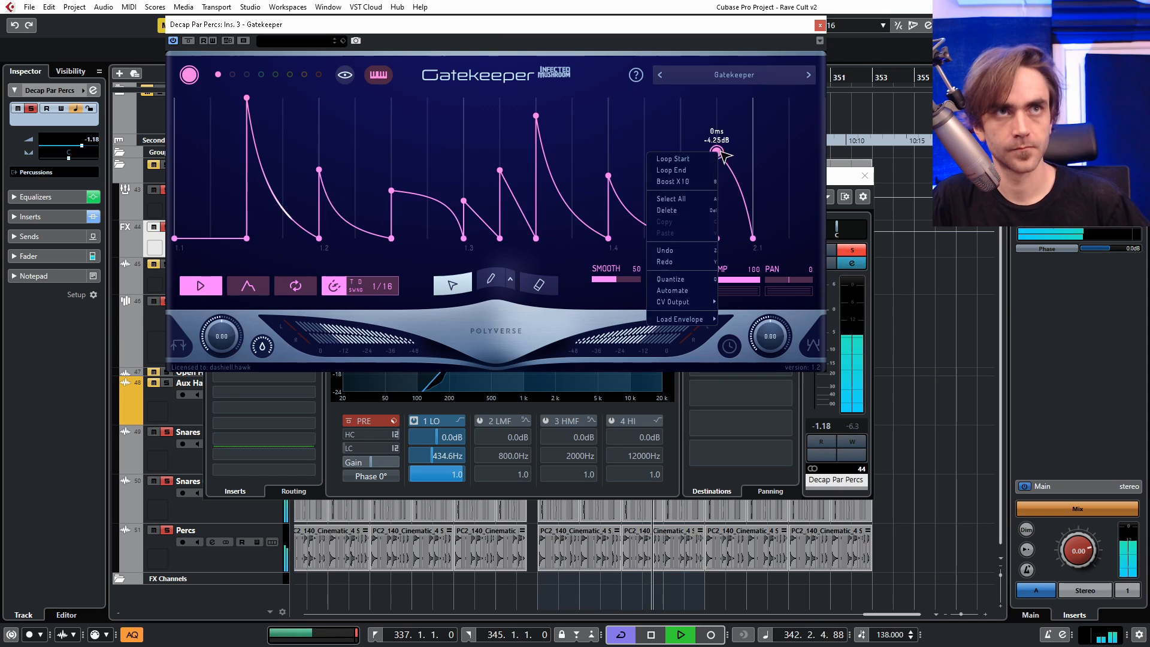
left_click(667, 210)
left_click(820, 25)
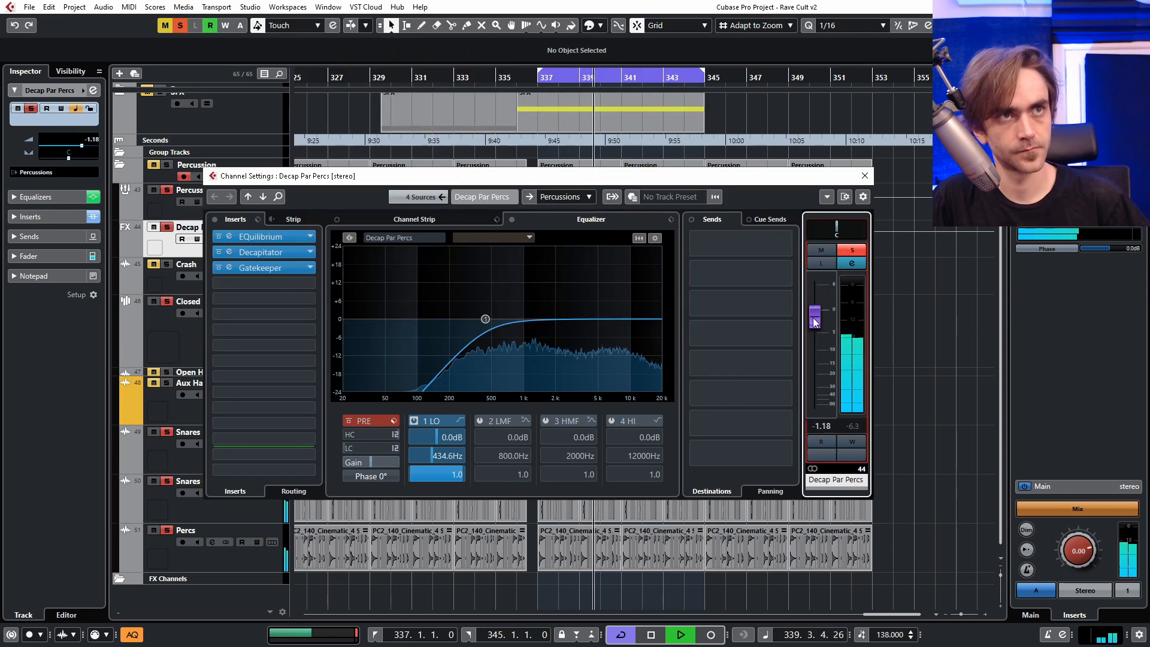
Step: Unsolo Decap Par Percs, set its level to -2.14 dB in the full mix and close its channel settings
left_click(847, 249)
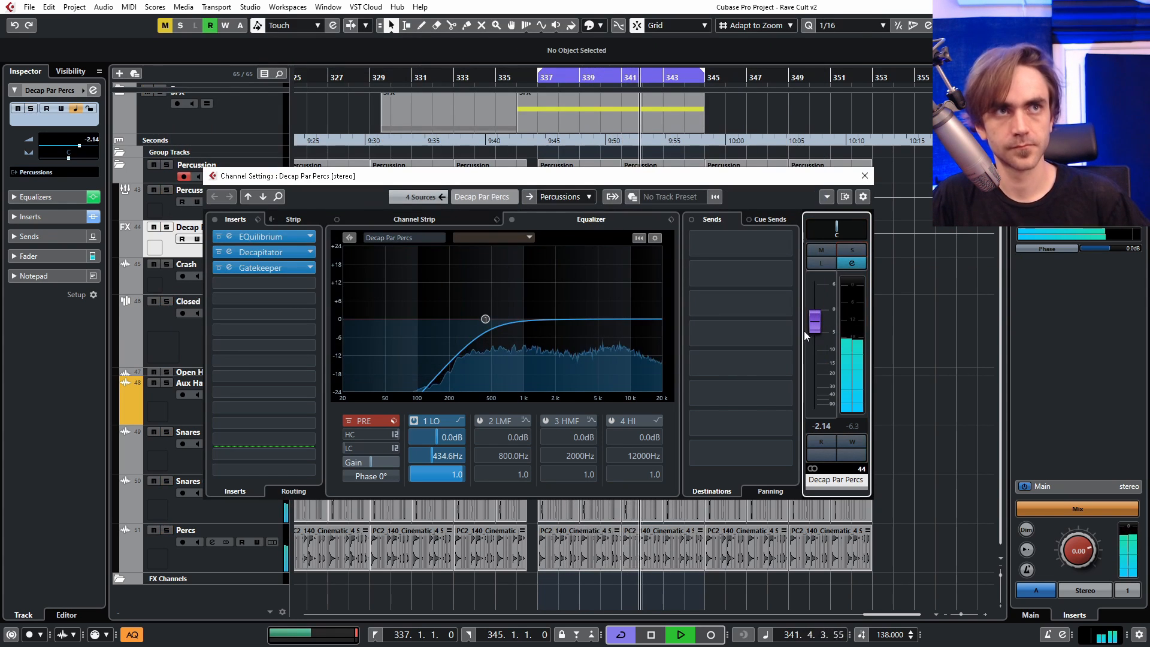
left_click(865, 175)
scroll(610, 242, "down", 3)
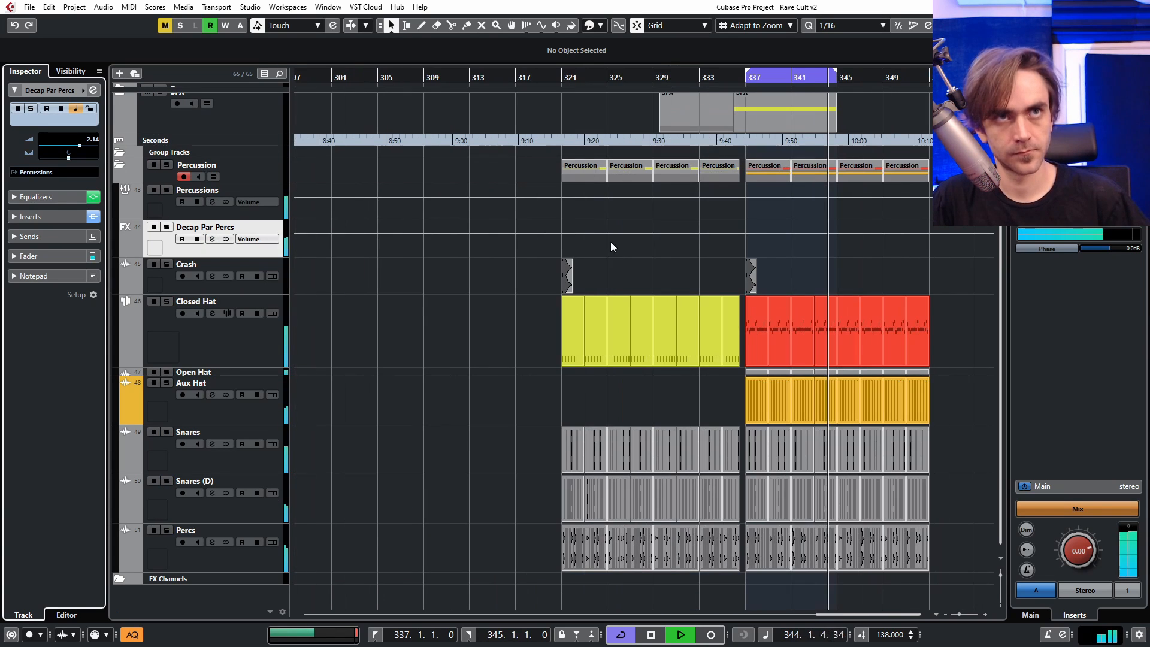
Step: Play the mix from bar 321 and lower the level of Decap Par Percs by about 1 dB
scroll(772, 321, "up", 2)
scroll(772, 321, "right", 2)
scroll(626, 289, "down", 2)
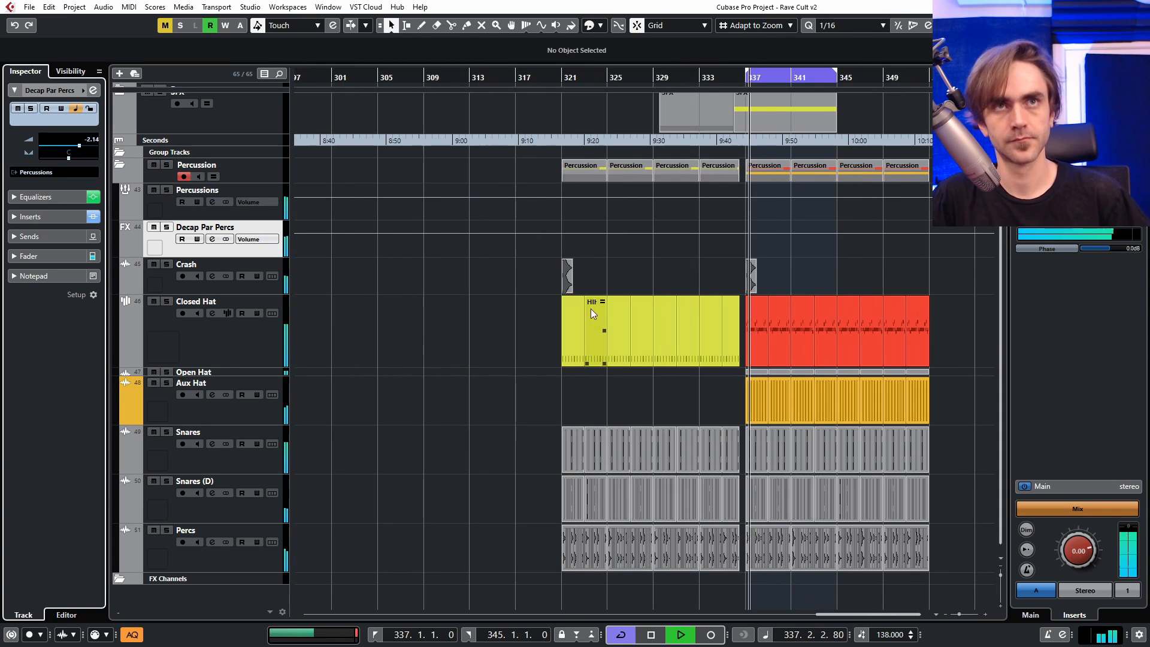
left_click(562, 80)
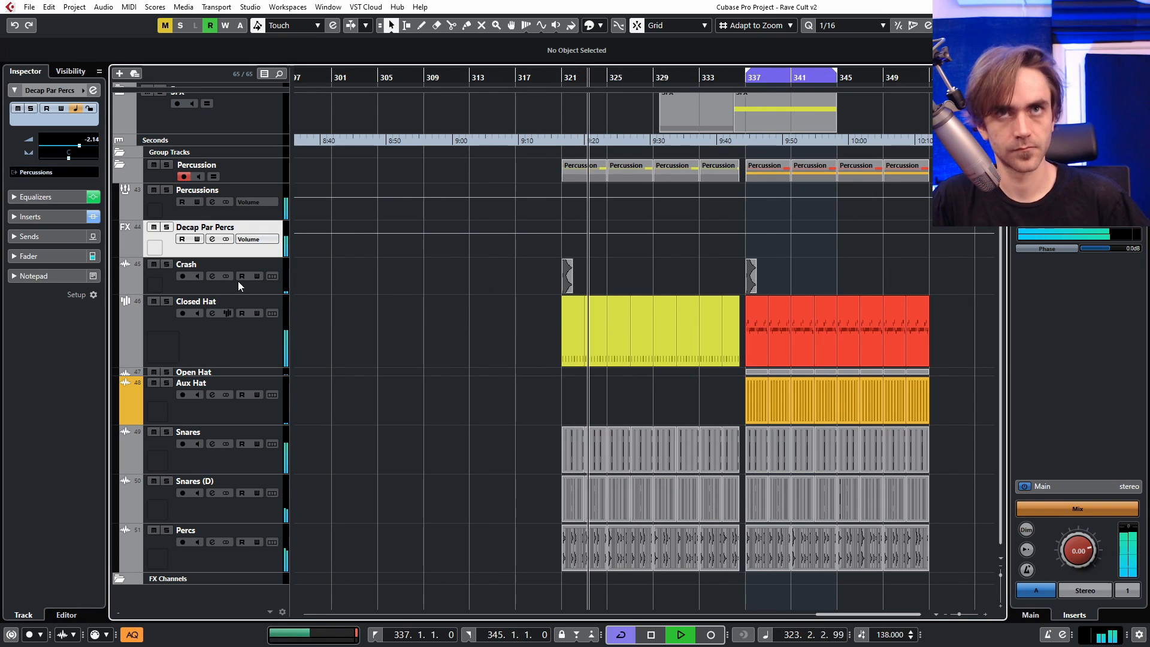
scroll(93, 141, "down", 2)
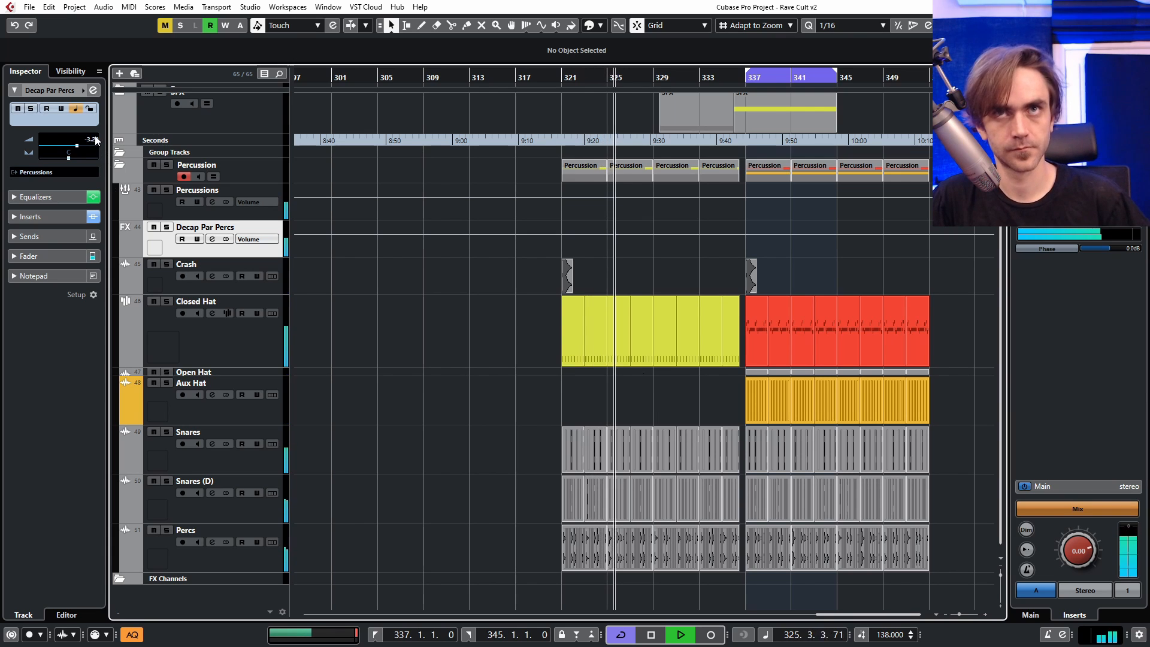
Step: Collapse the Percussion folder, go to Serum_x64 01 in the Synths folder and set its level to -12.7 dB
left_click(120, 164)
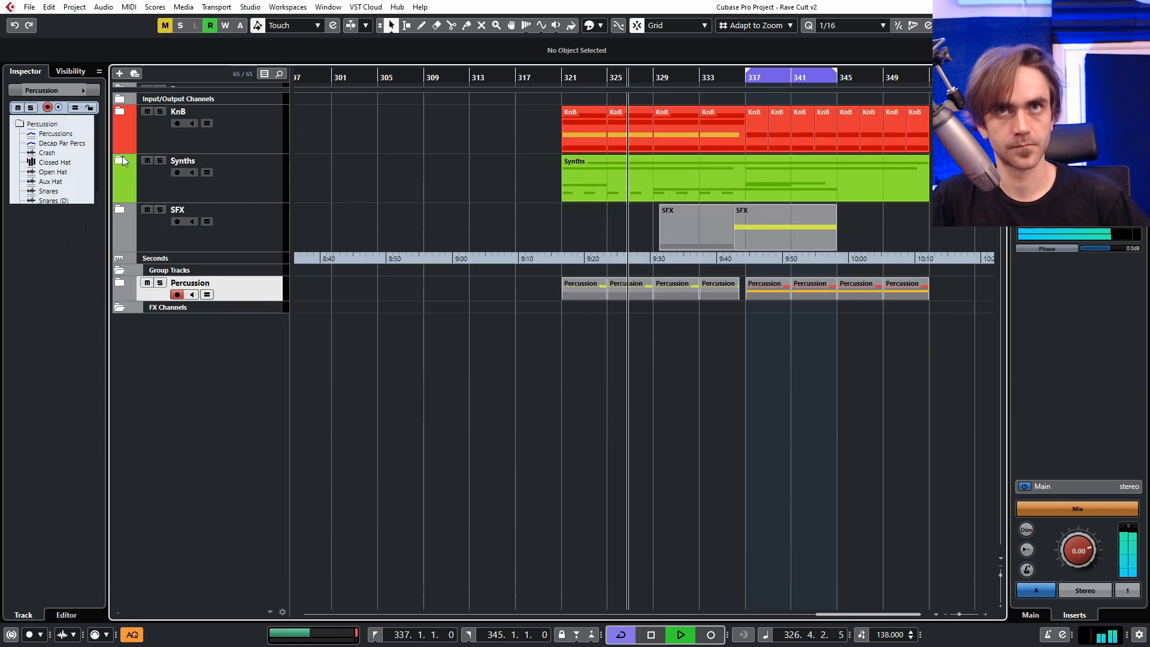
left_click(120, 163)
scroll(498, 252, "down", 6)
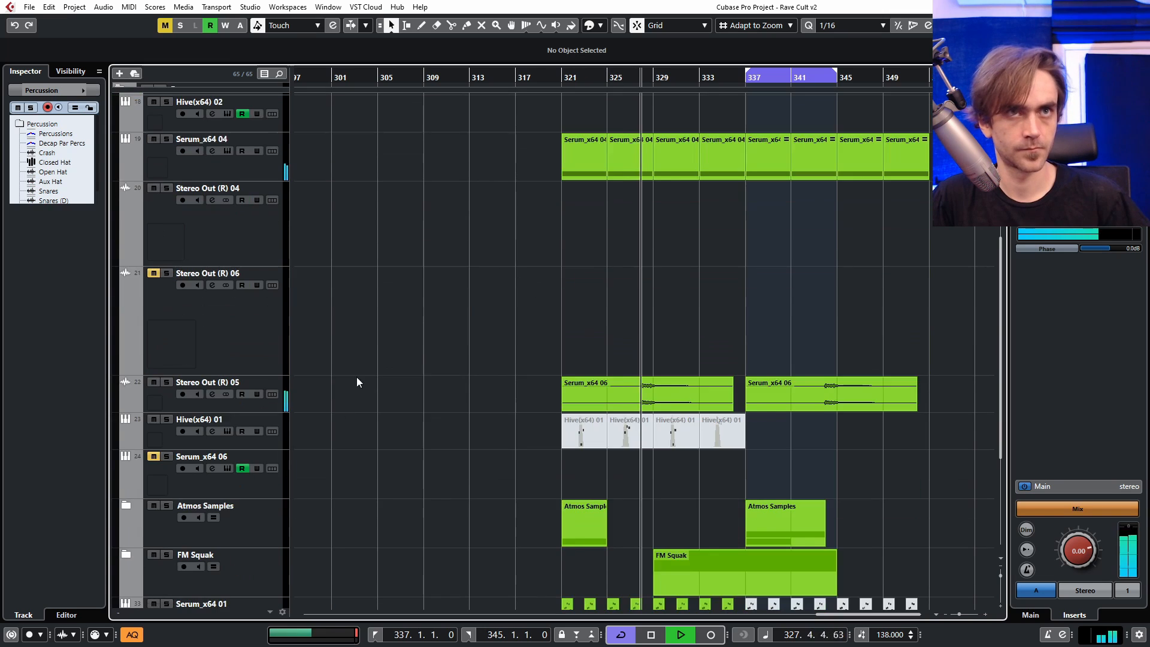
left_click(170, 419)
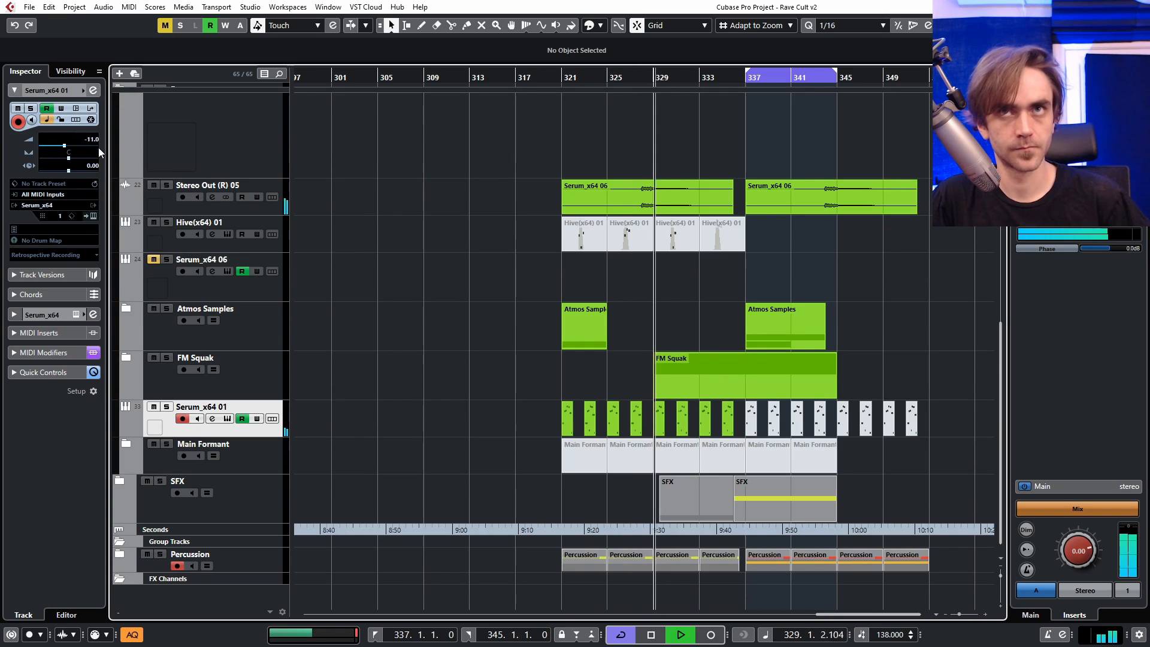
Step: Add ColourCopy as an insert after EQuilibrium on Serum_x64 01 and replay the section before bar 329
left_click(93, 90)
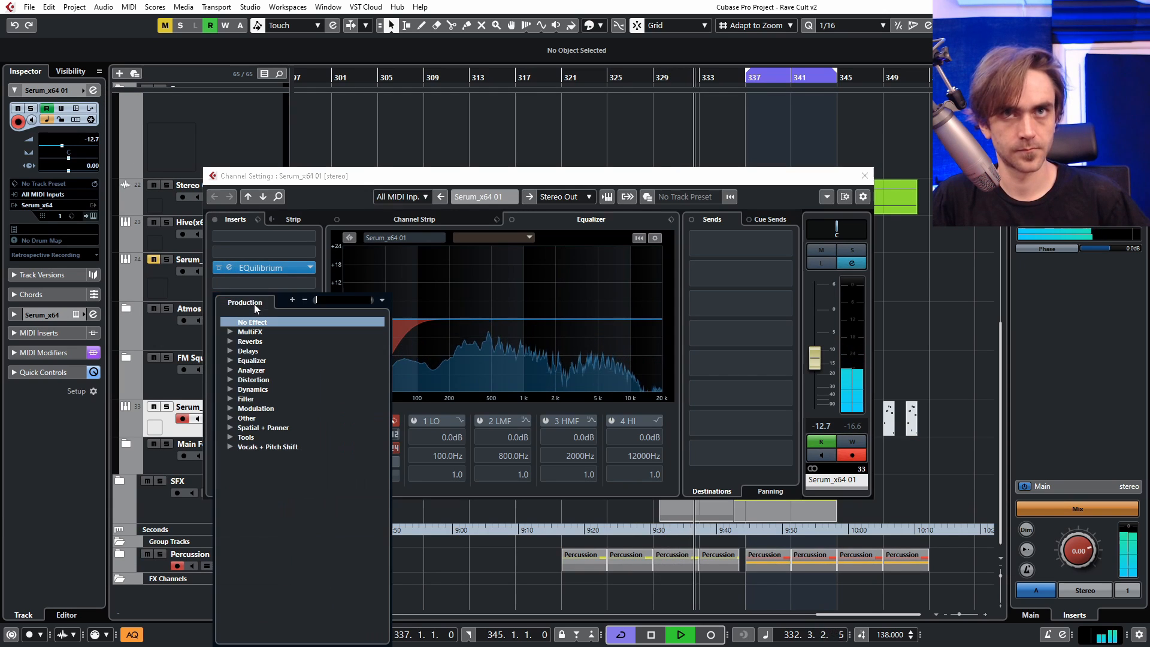
left_click(254, 304)
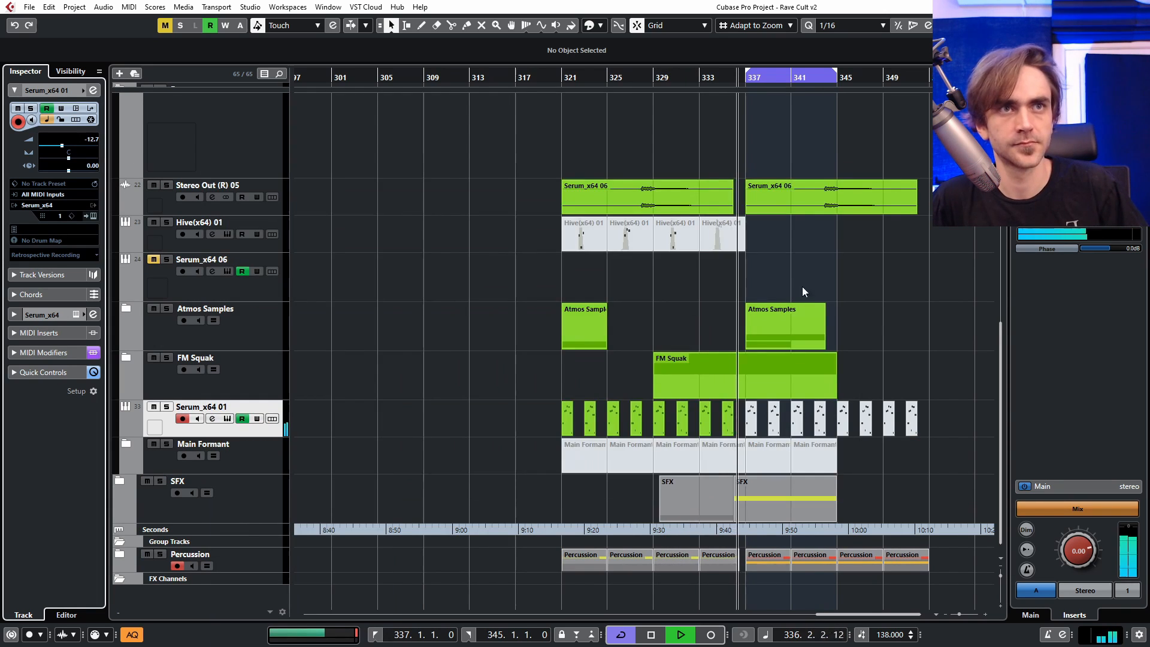
key("g")
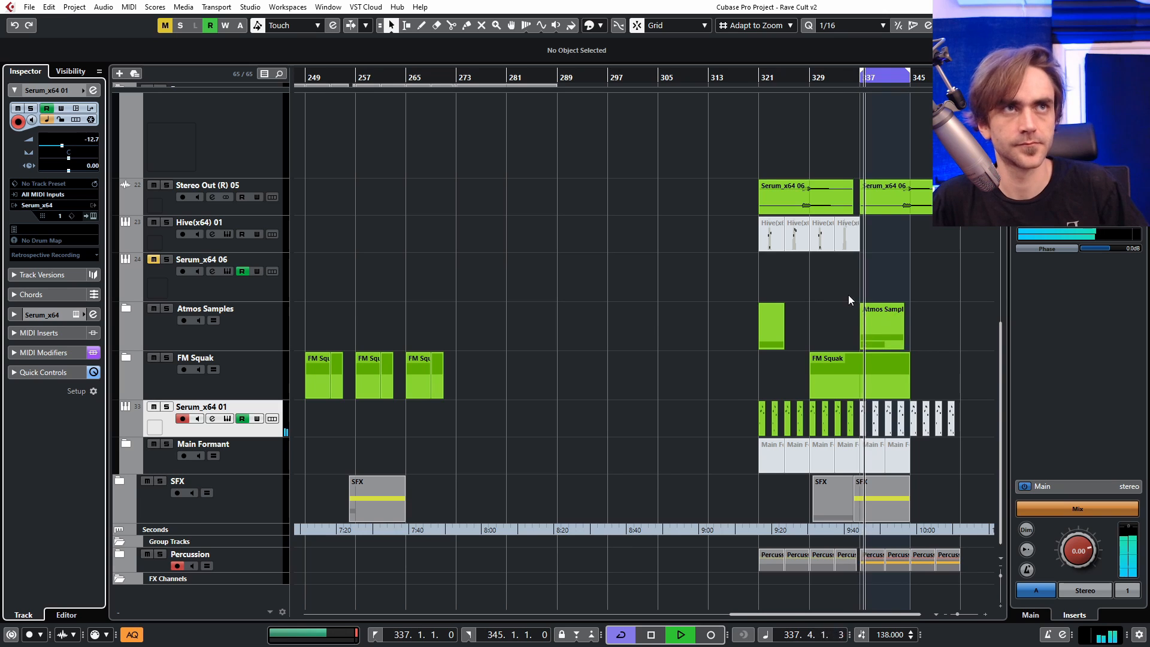
key("h")
left_click(651, 76)
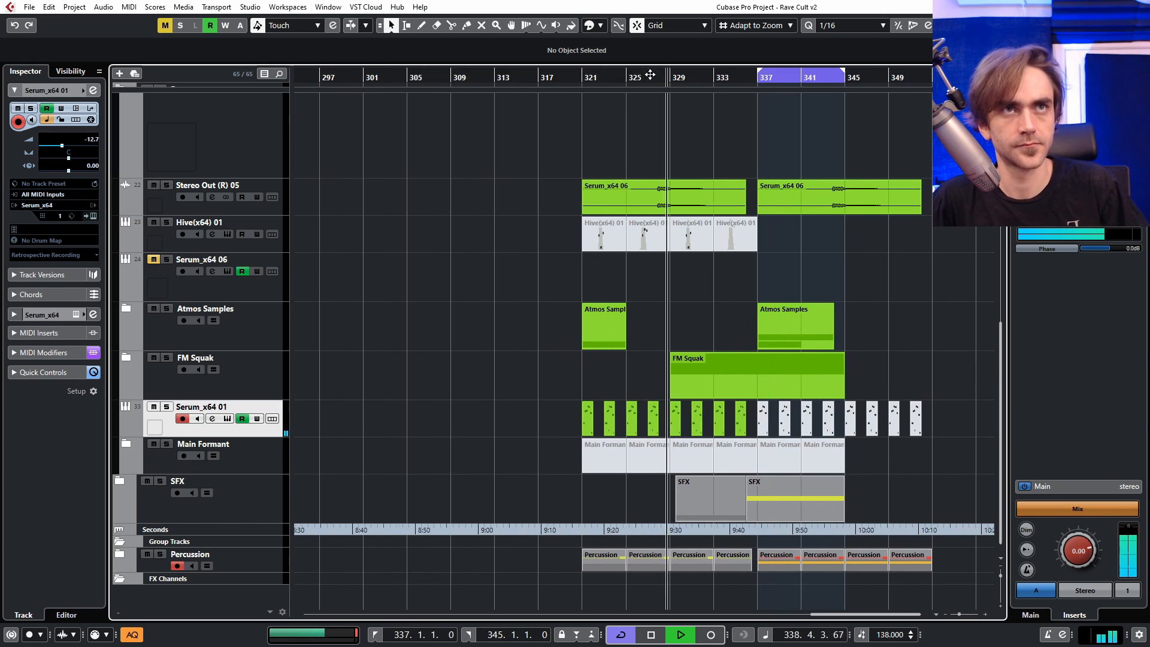
Step: High-pass Serum_x64 01 at 356.5 Hz with the low EQ band, close its channel settings and collapse the Synths folder
left_click(93, 91)
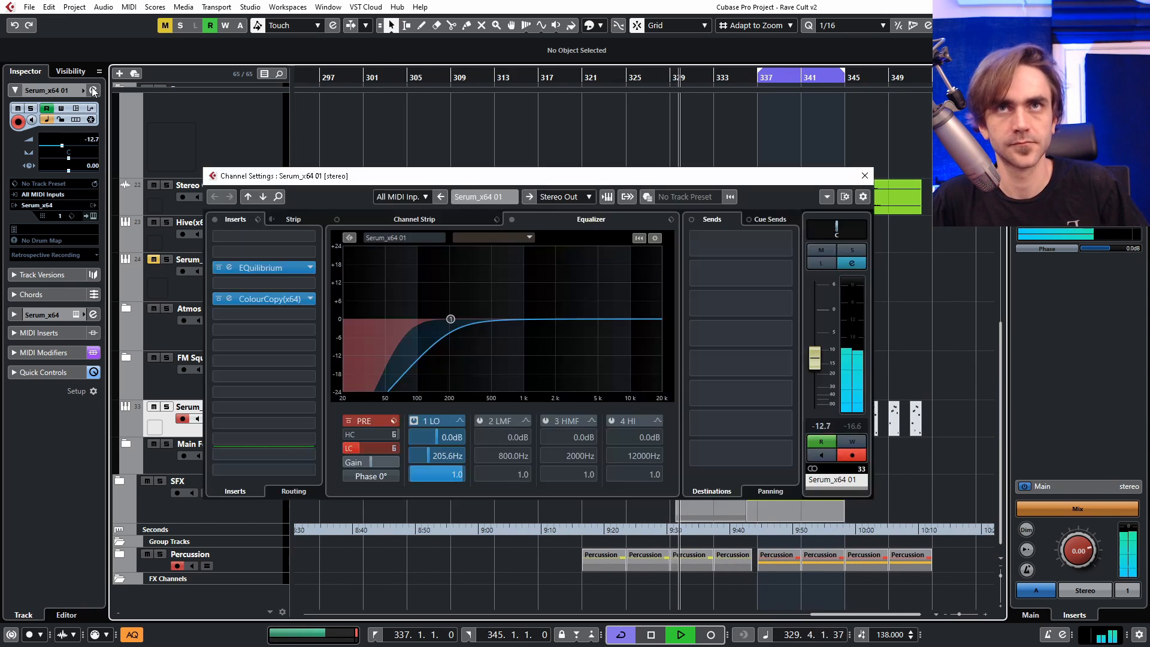
scroll(439, 453, "up", 5)
scroll(443, 458, "up", 2)
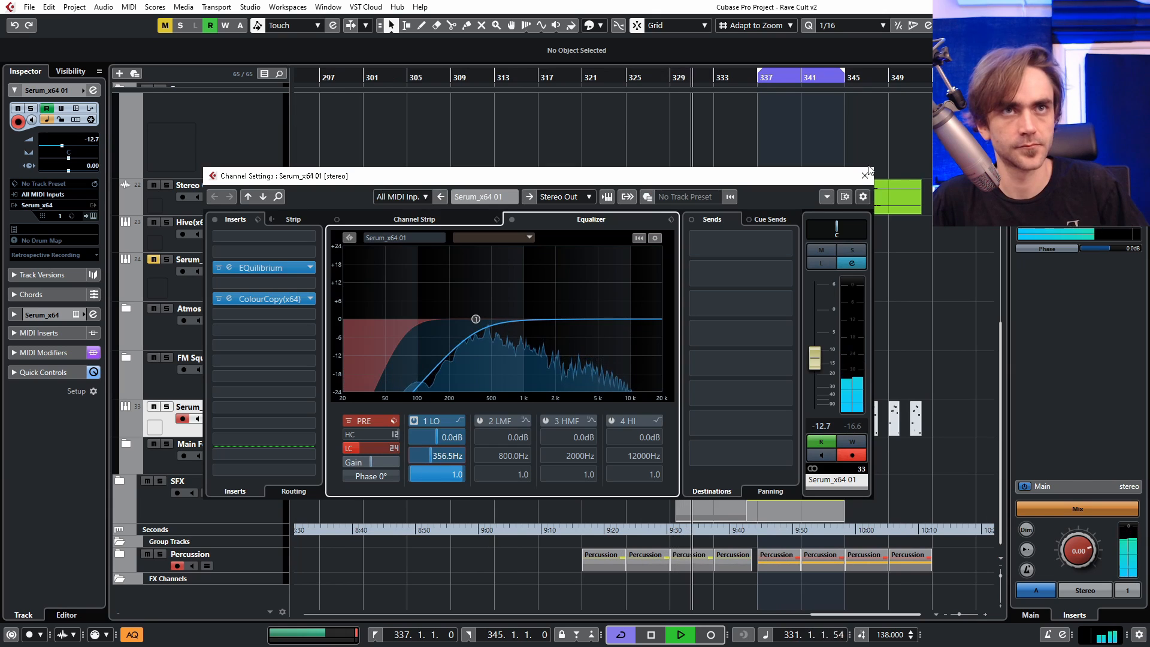
left_click(864, 176)
scroll(486, 290, "up", 5)
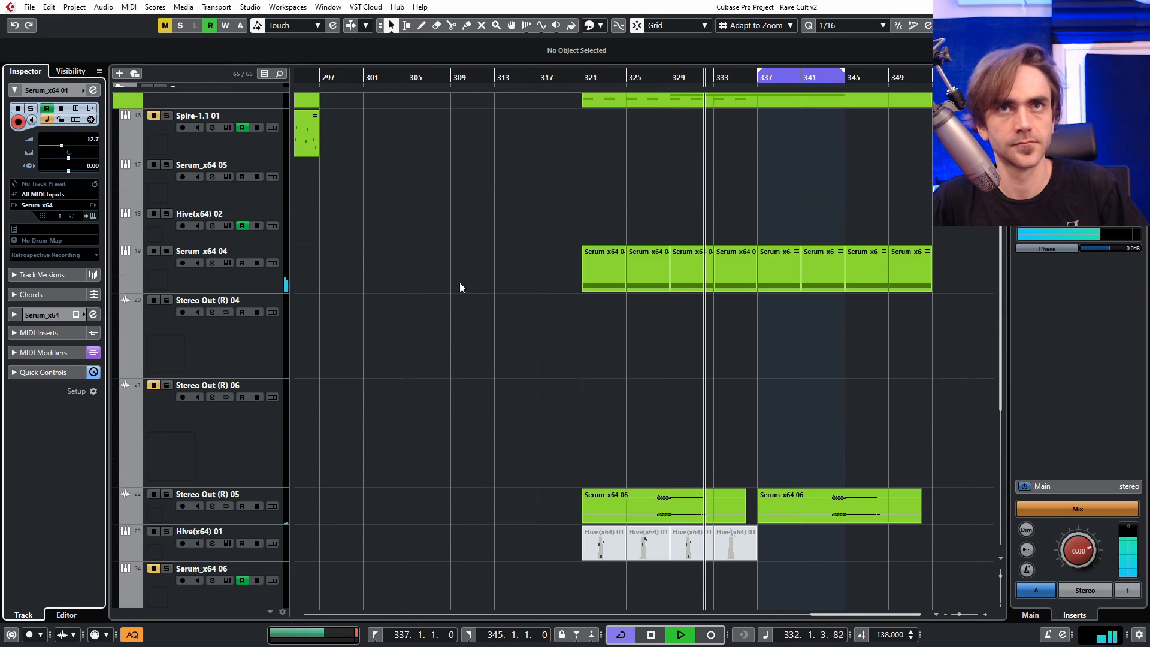
scroll(180, 138, "up", 2)
left_click(121, 160)
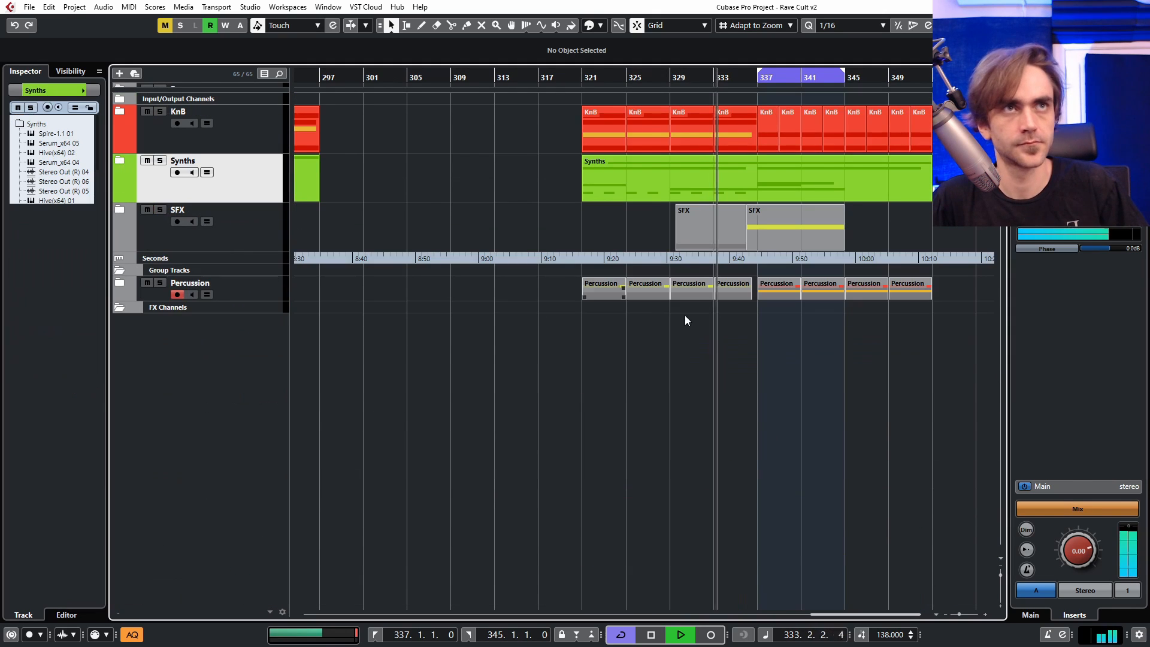
Step: Expand the Percussion folder and set the level of Decap Par Percs to -3.51 dB against the full mix
scroll(779, 415, "up", 2)
scroll(748, 413, "right", 2)
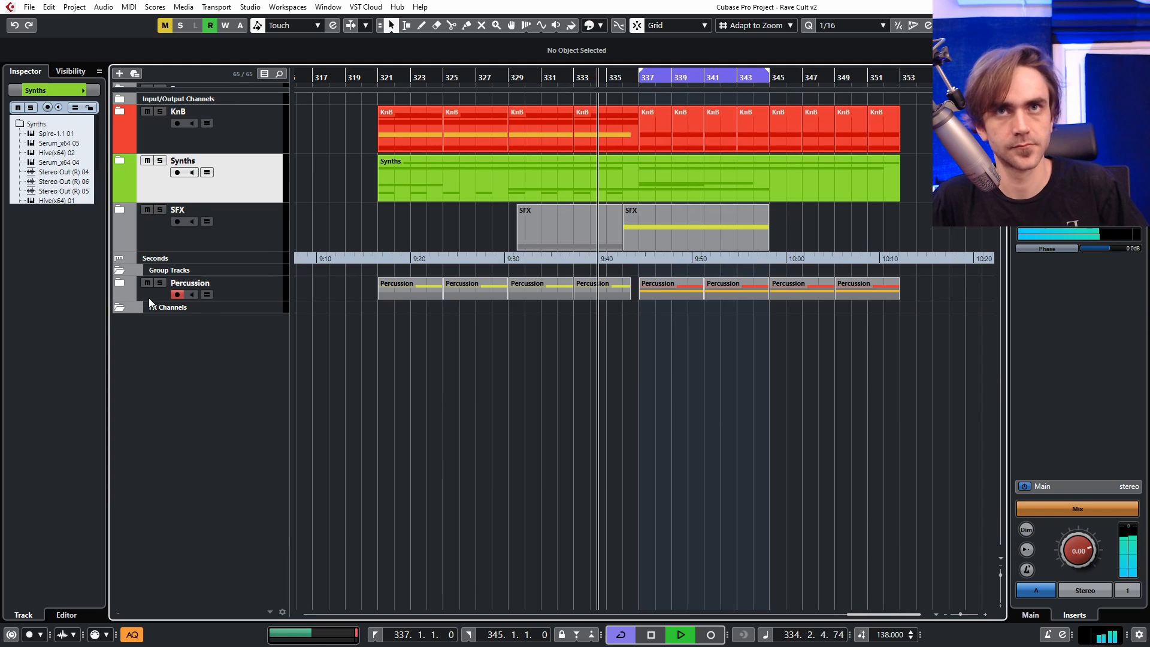
left_click(116, 291)
left_click(117, 285)
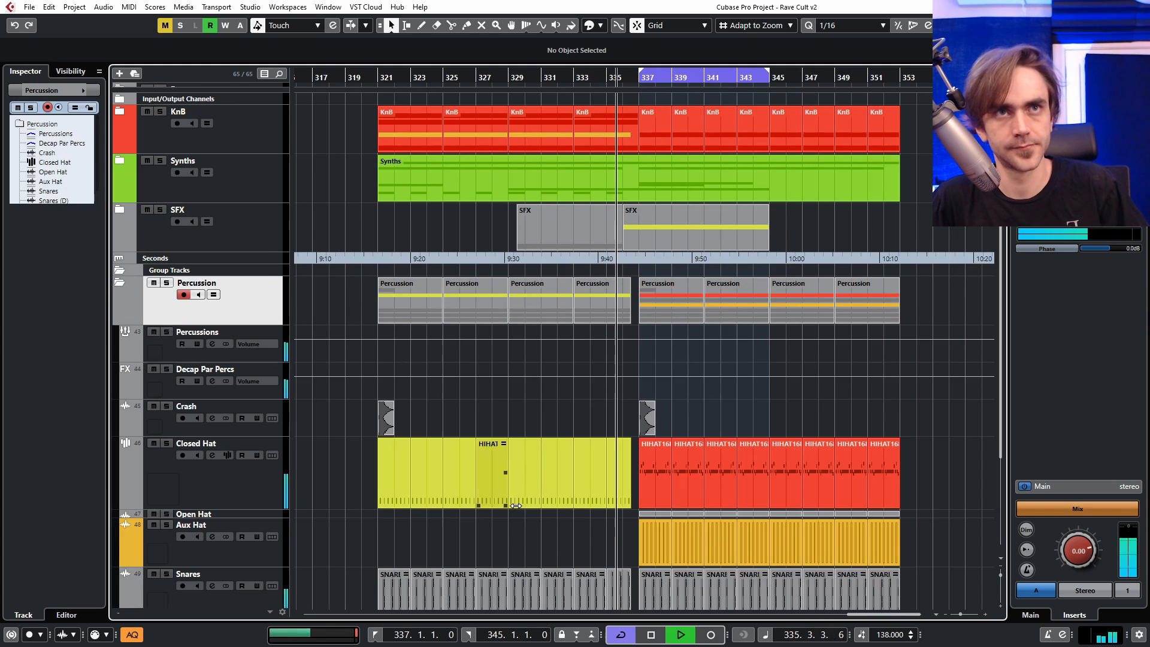
scroll(871, 418, "down", 3)
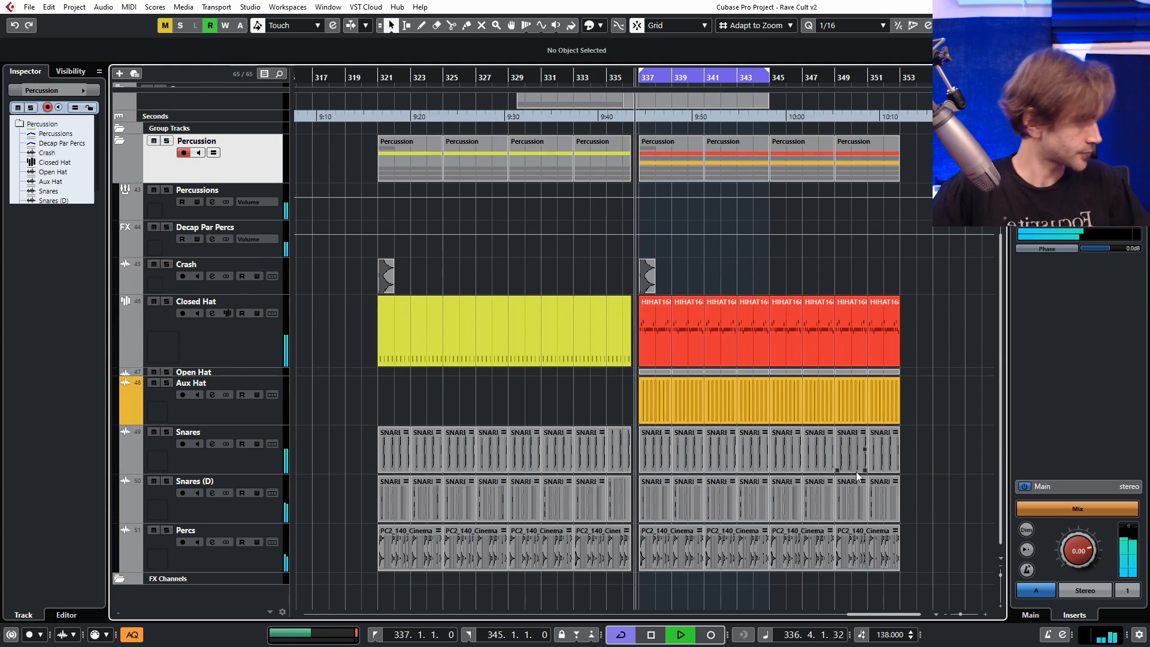
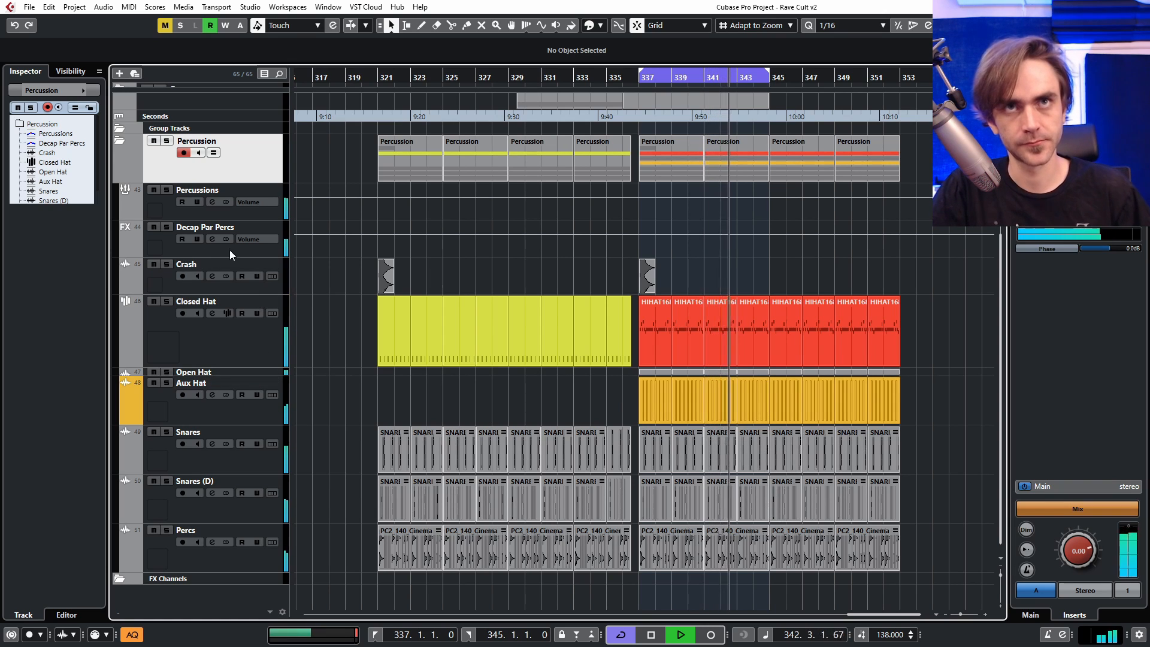
left_click(258, 226)
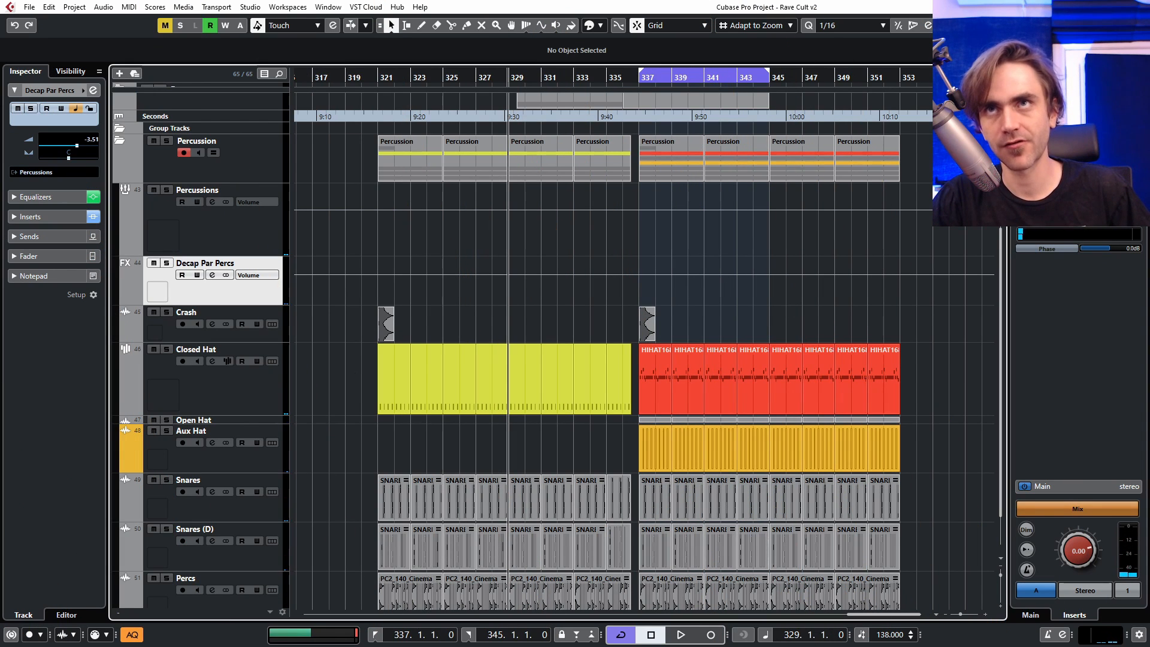
Step: Collapse the Percussion folder, move the playhead to bar 321 and solo the Percussion and KnB folders
scroll(508, 382, "up", 3)
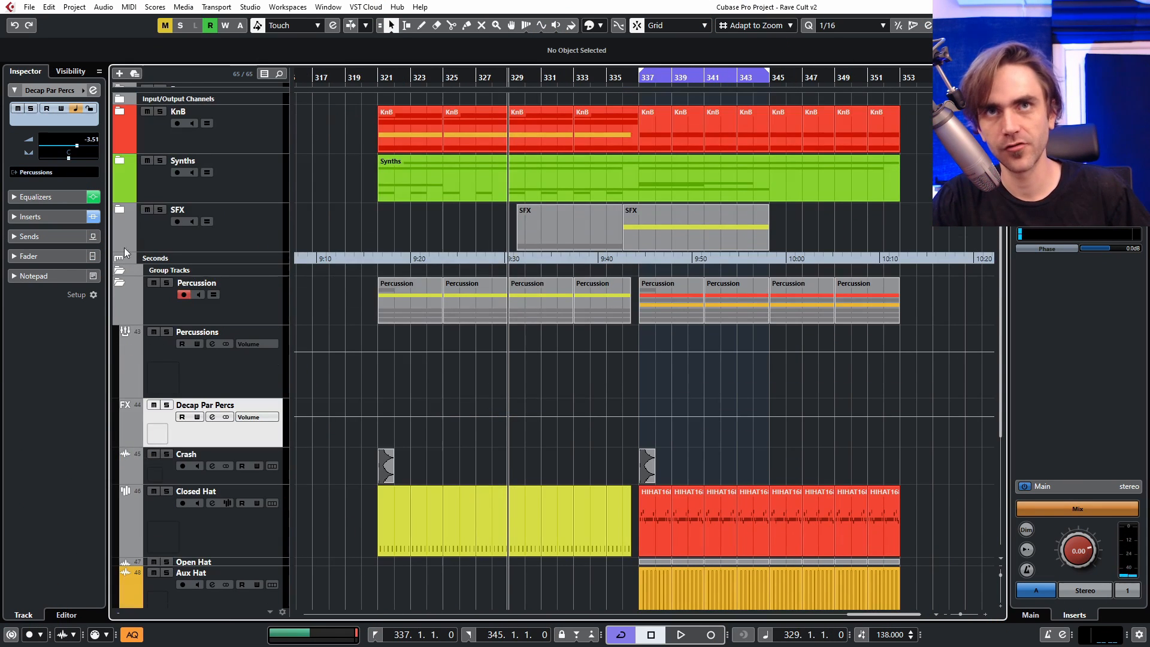
left_click(119, 282)
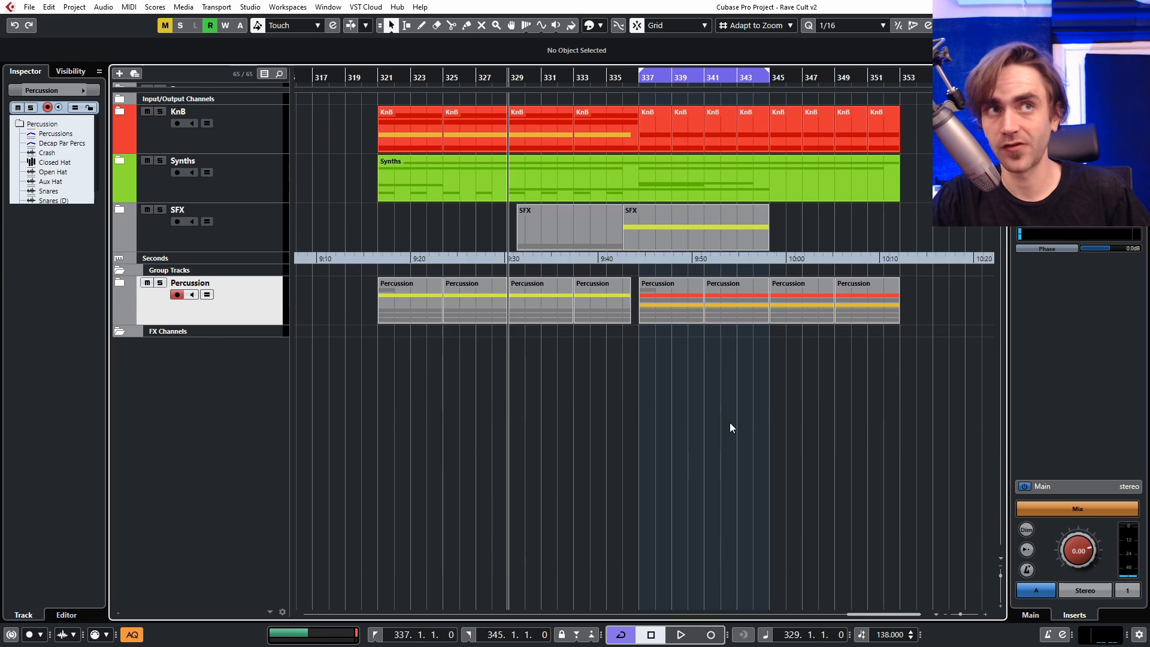
key("KP_1")
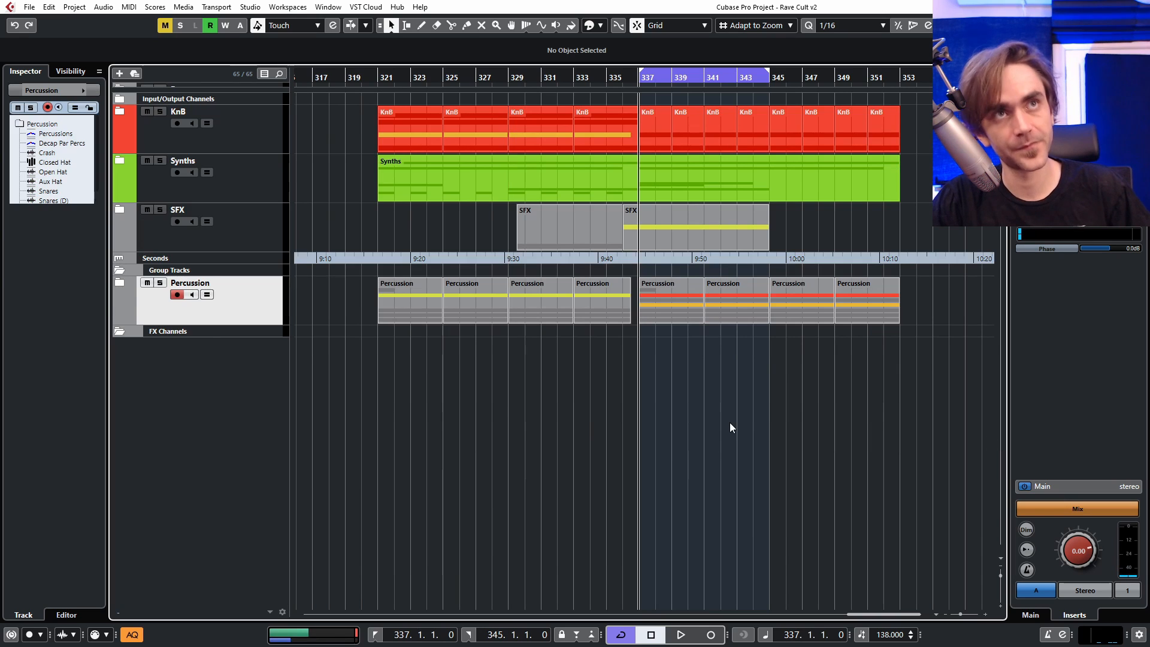
left_click(381, 74)
left_click(161, 284)
left_click(160, 111)
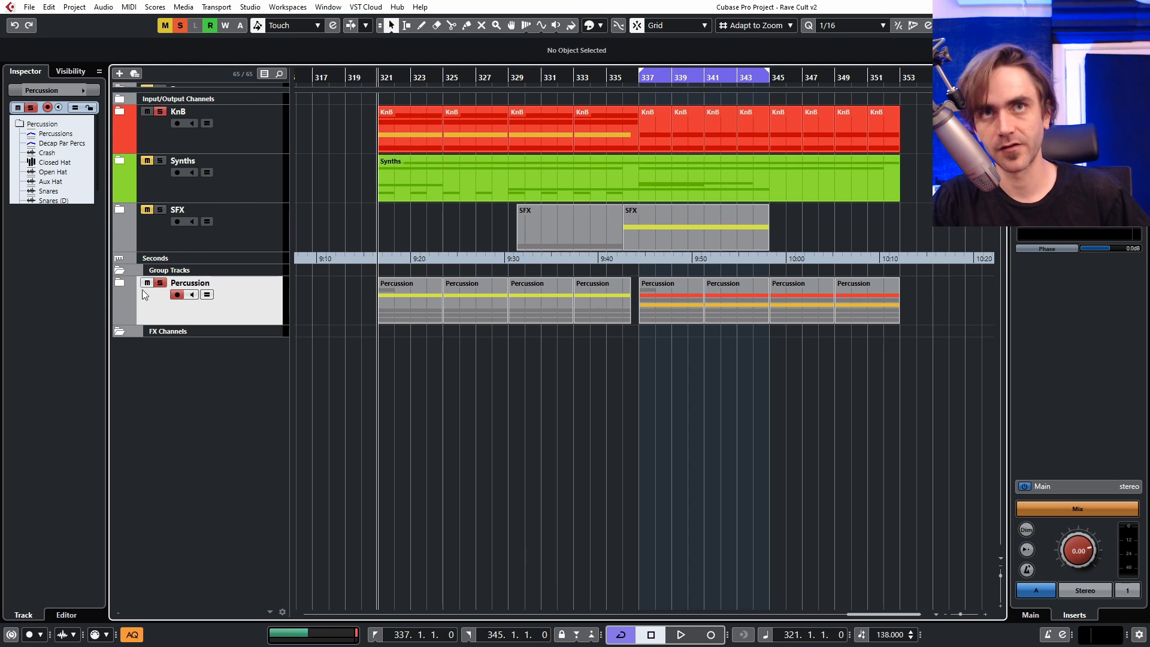
Step: Loop bars 321 to 325, check the limiting in Ozone 9 Maximizer on Stereo Out and close the plug-in
left_click(120, 285)
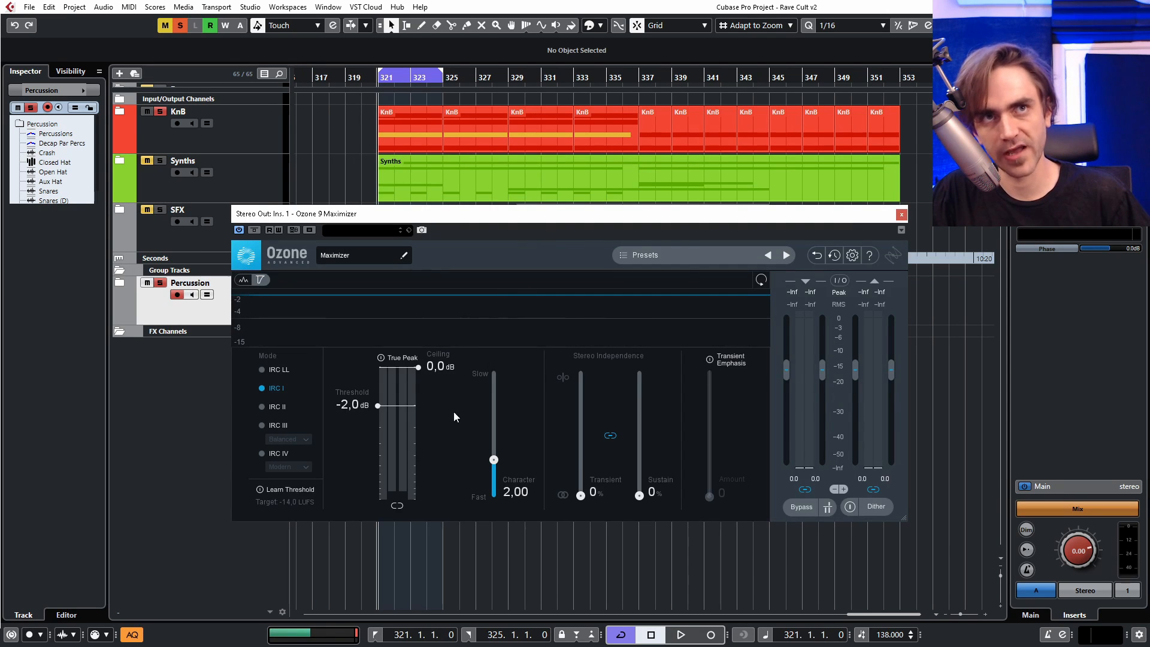
key("space")
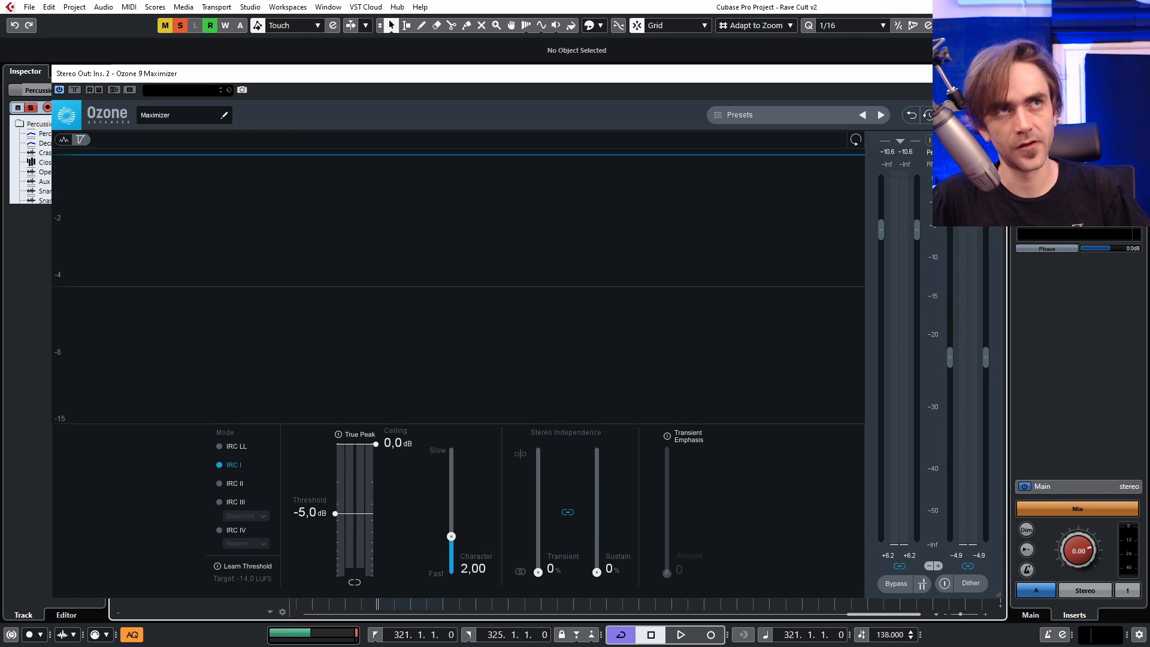
left_click(991, 73)
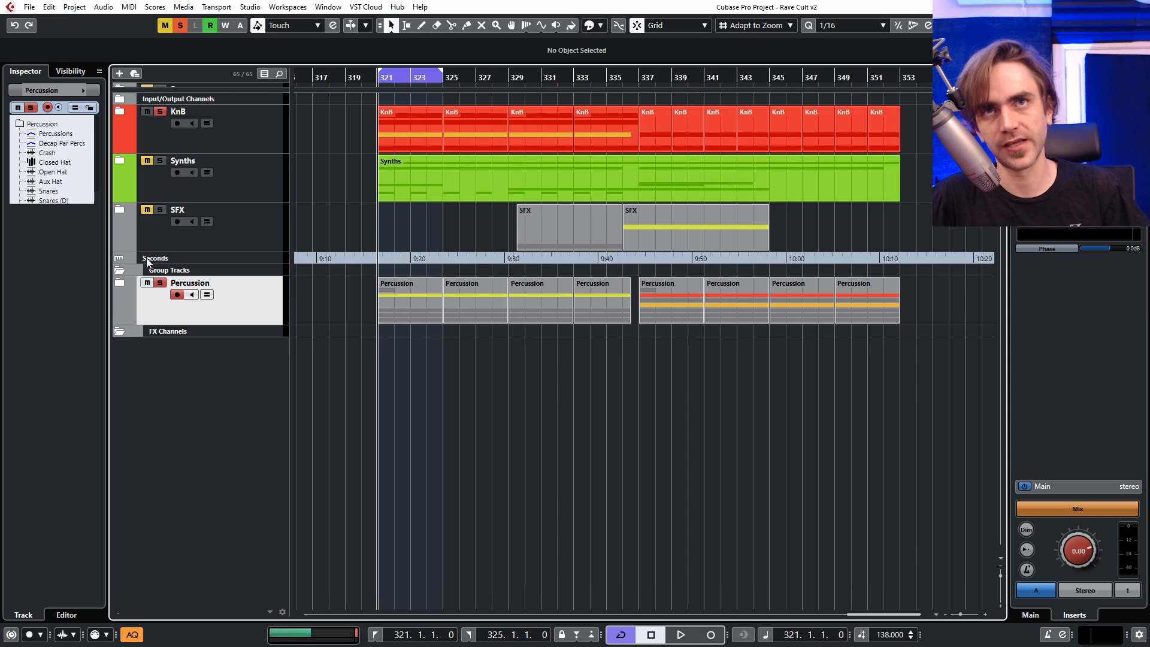
Step: Expand the Percussion folder and open the first SNARE13 part on the Snares track at bar 321 for editing
left_click(120, 281)
scroll(477, 493, "down", 5)
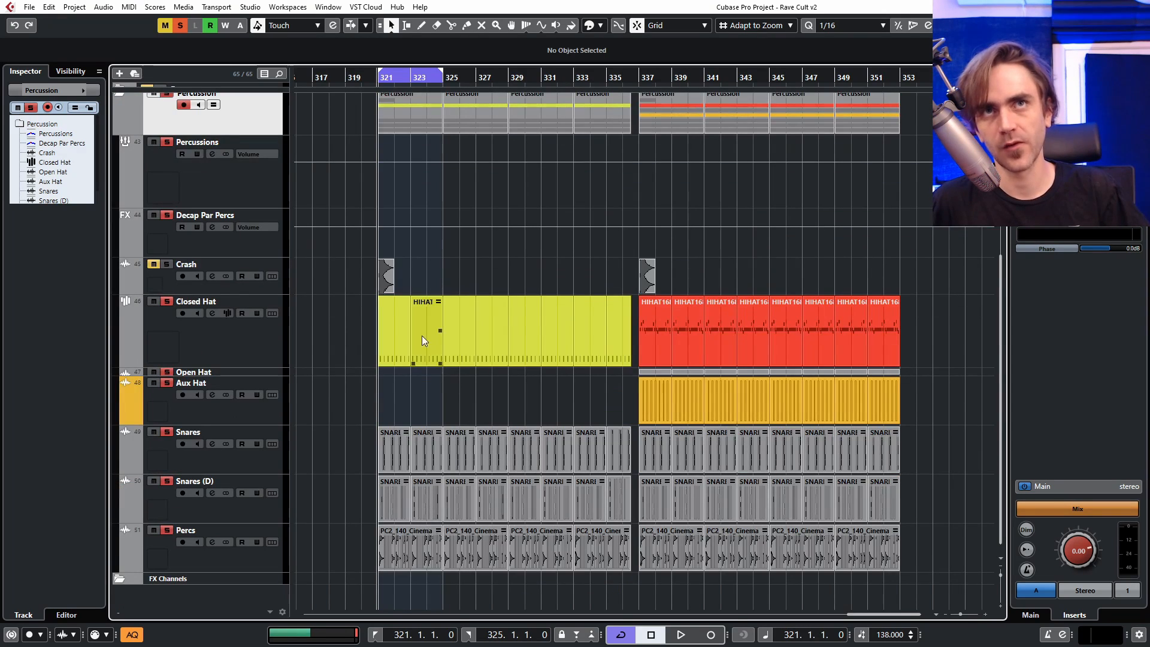
left_click_drag(421, 340, 489, 359)
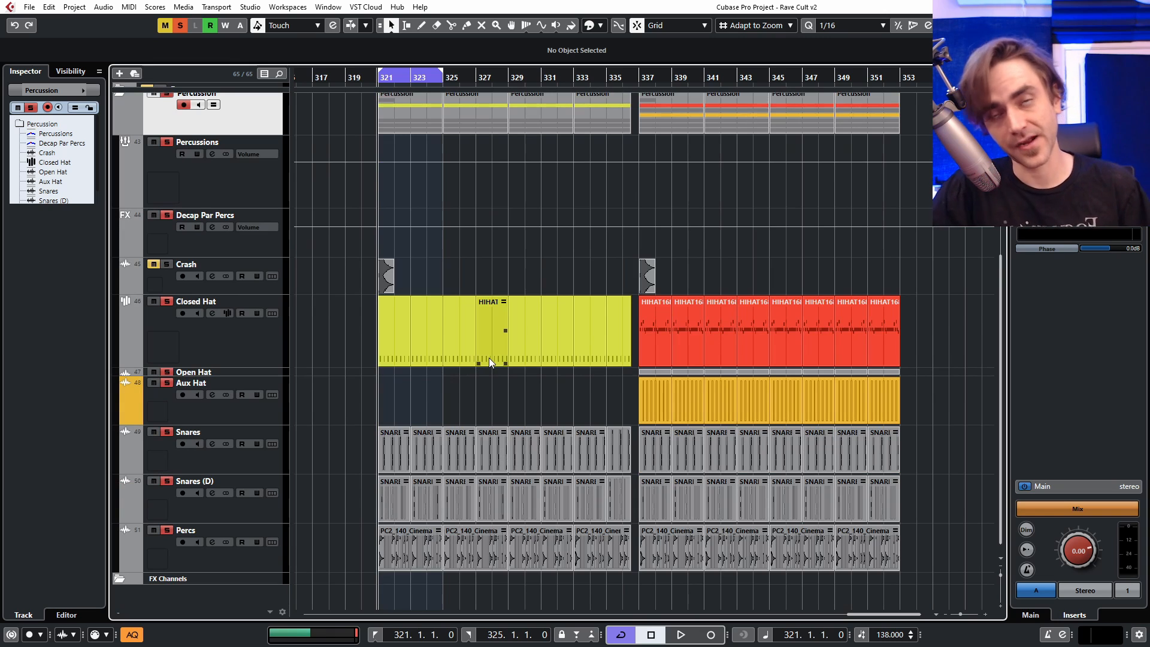
key("Delete")
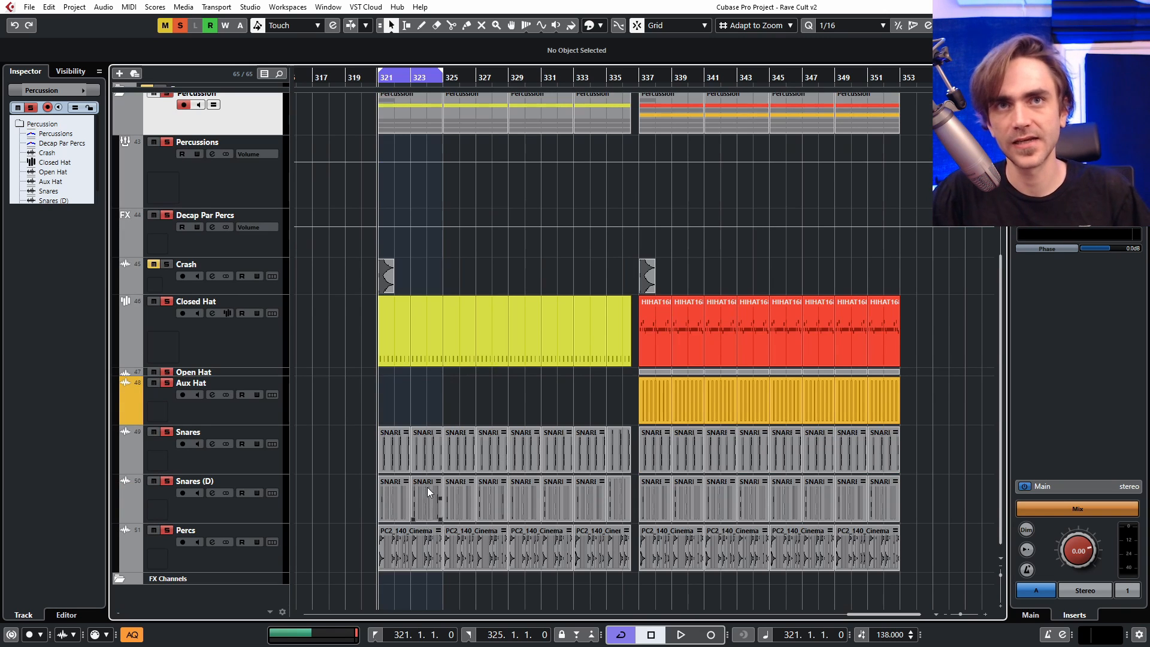
left_click(393, 453)
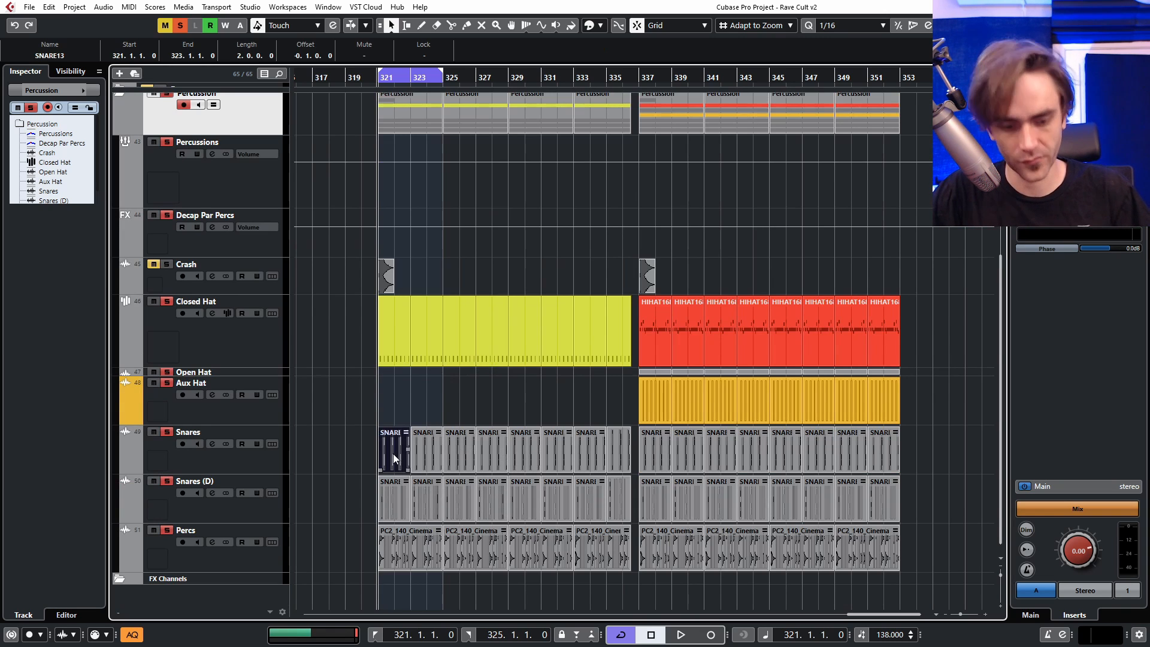
scroll(379, 454, "up", 5)
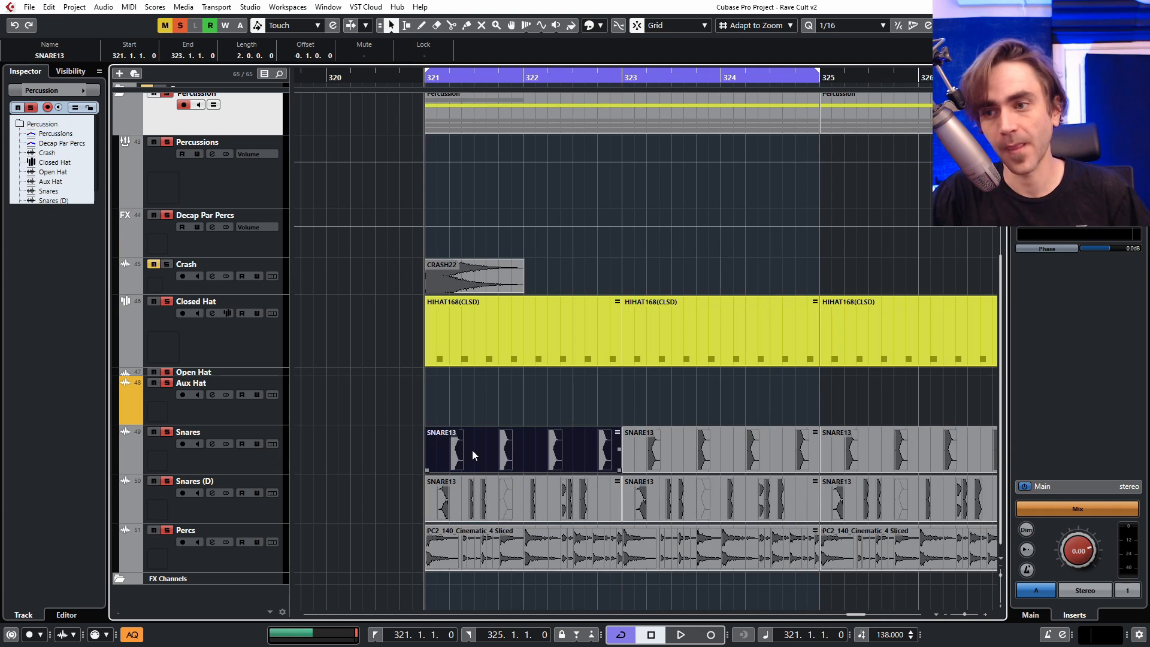
double_click(475, 449)
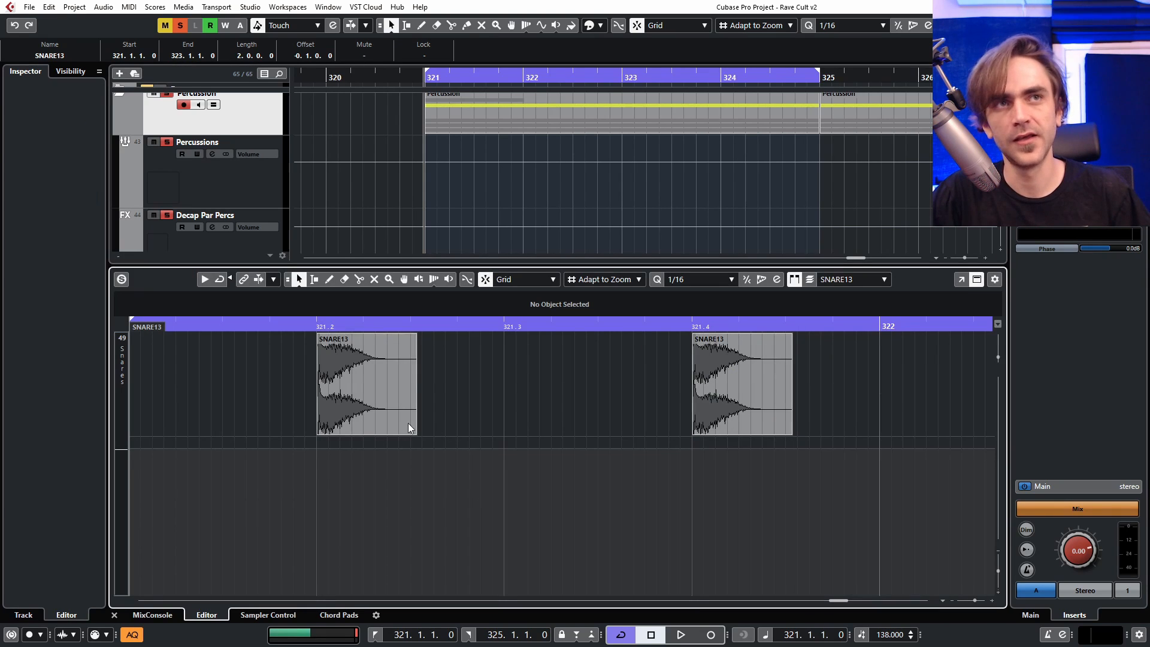
Step: Select all four hits in the SNARE13 part and give them a very short fade-in of 0.0.0.1
scroll(306, 486, "down", 3)
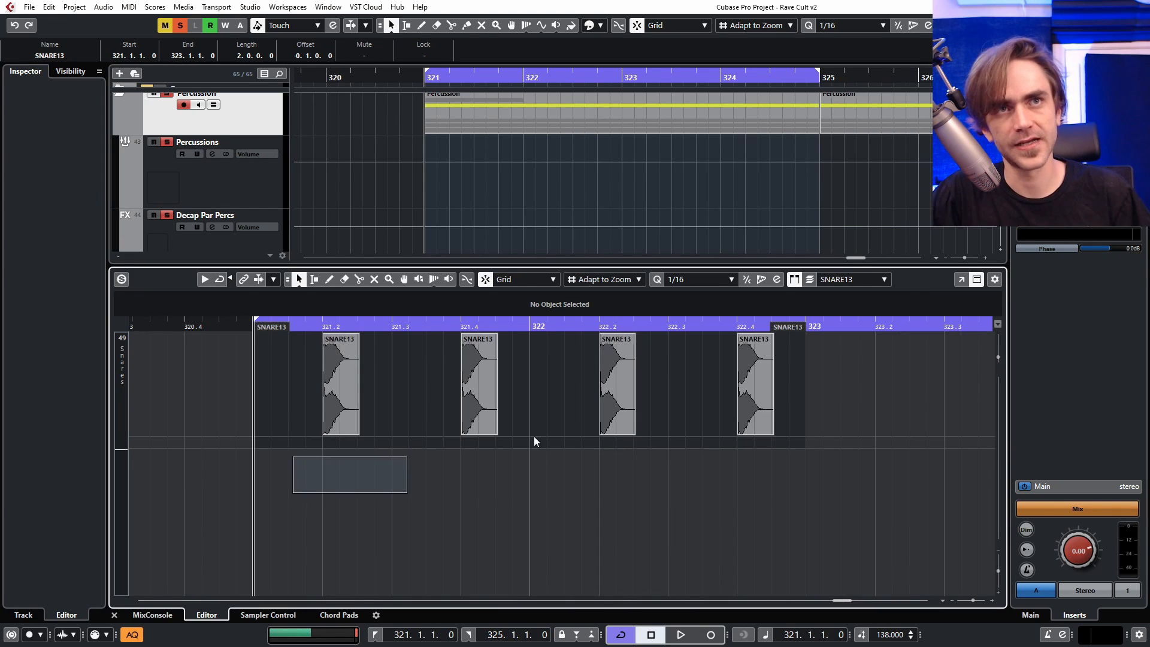
left_click_drag(534, 441, 982, 427)
scroll(332, 372, "up", 8)
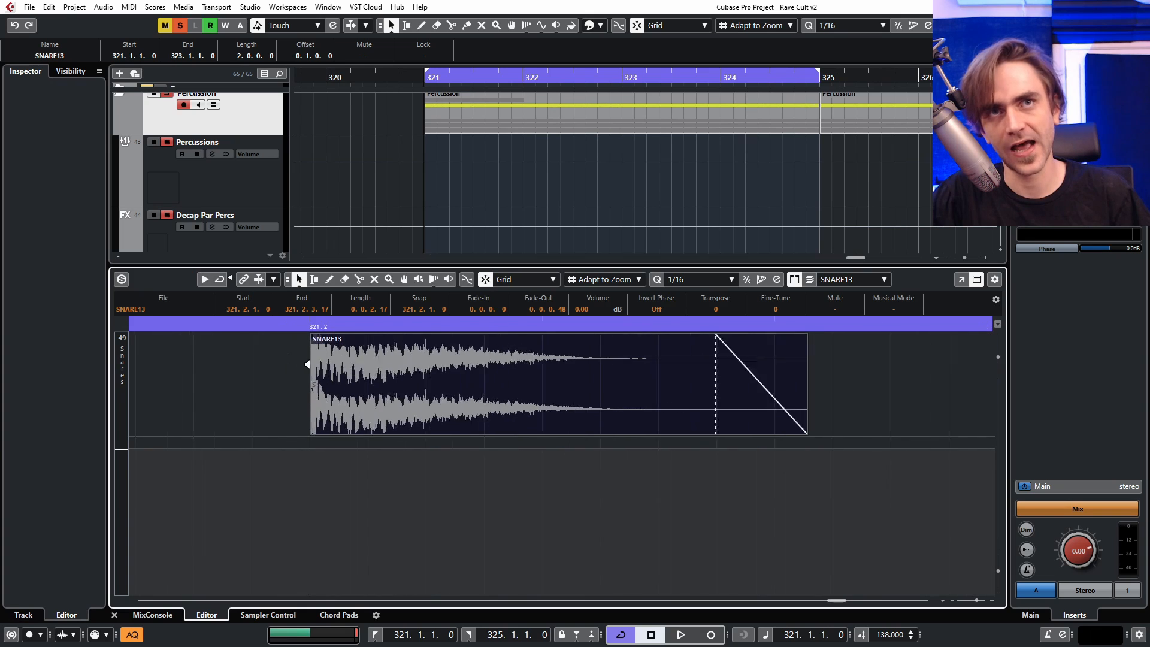
scroll(306, 364, "up", 4)
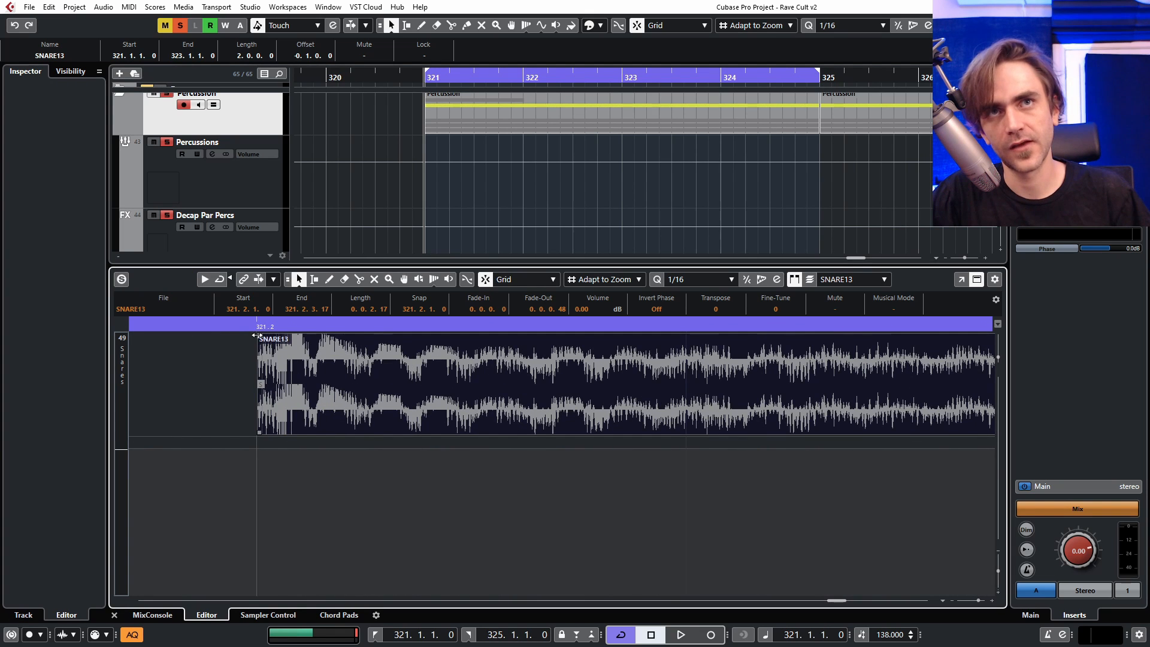
left_click_drag(257, 335, 280, 343)
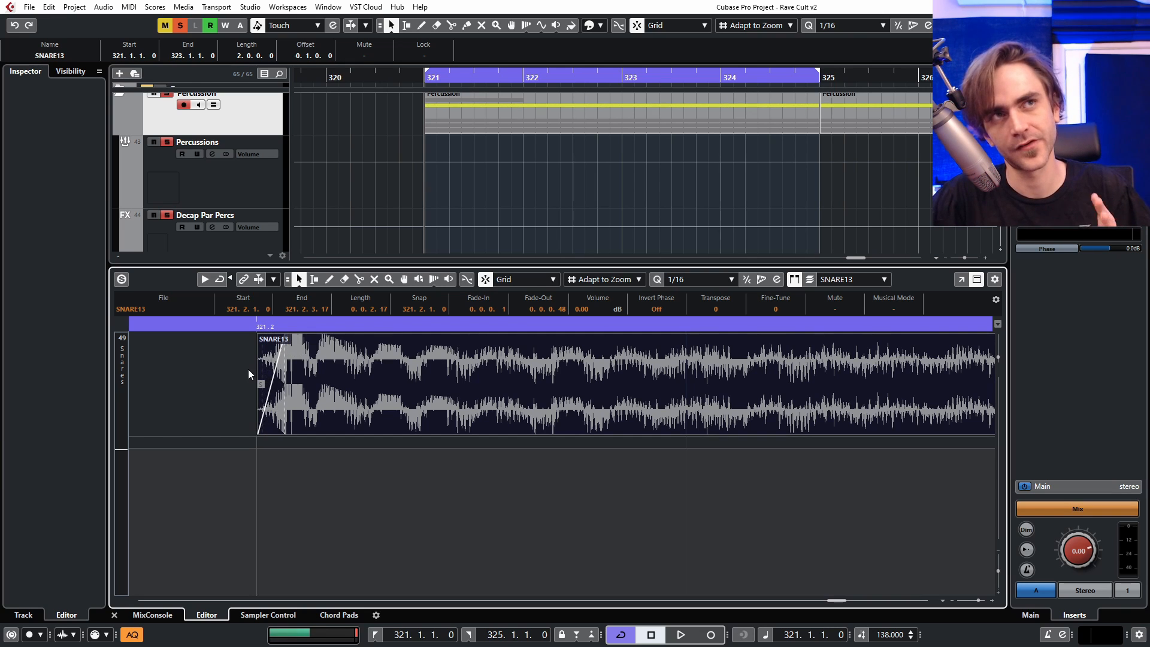
scroll(452, 462, "down", 12)
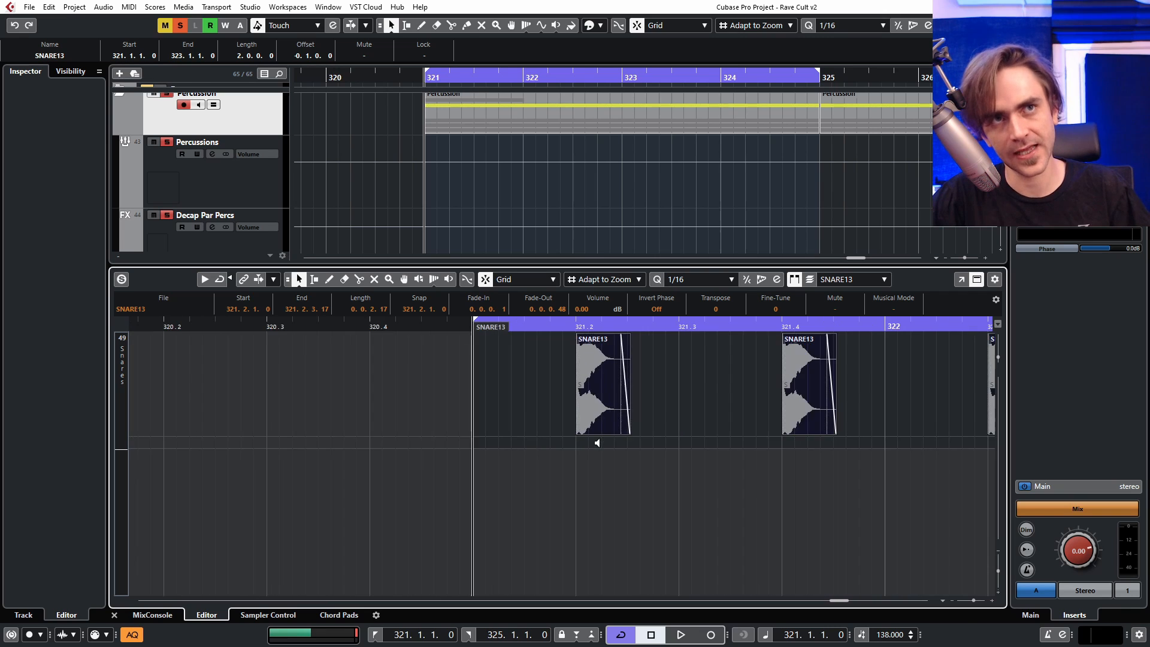
scroll(597, 446, "down", 6)
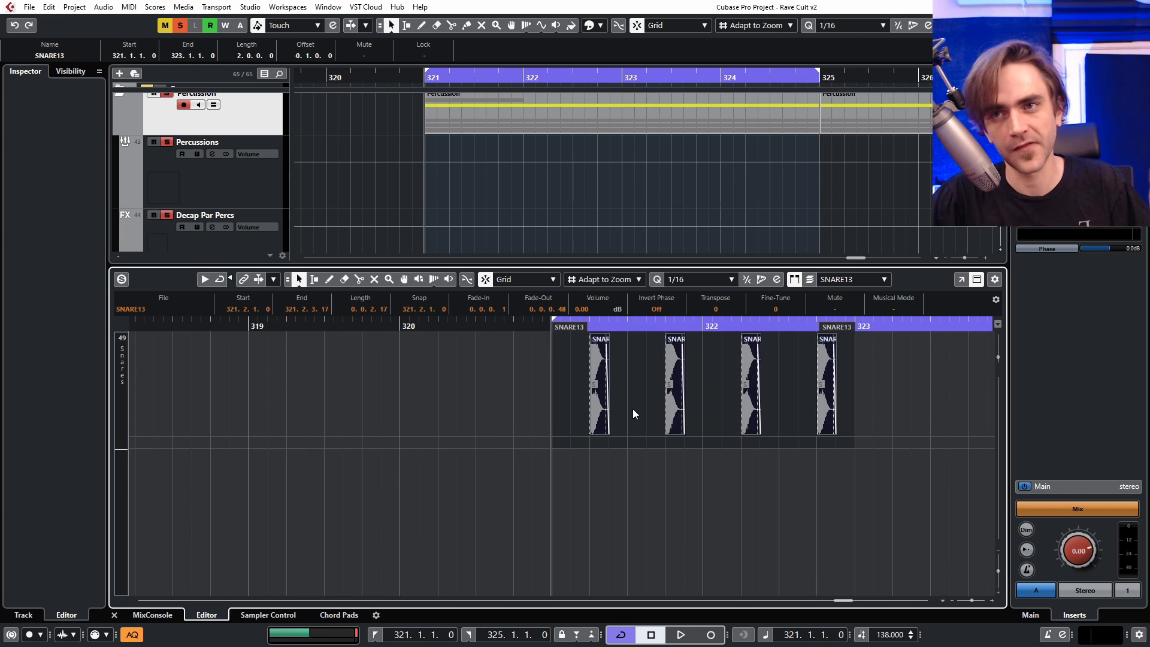
scroll(576, 186, "down", 3)
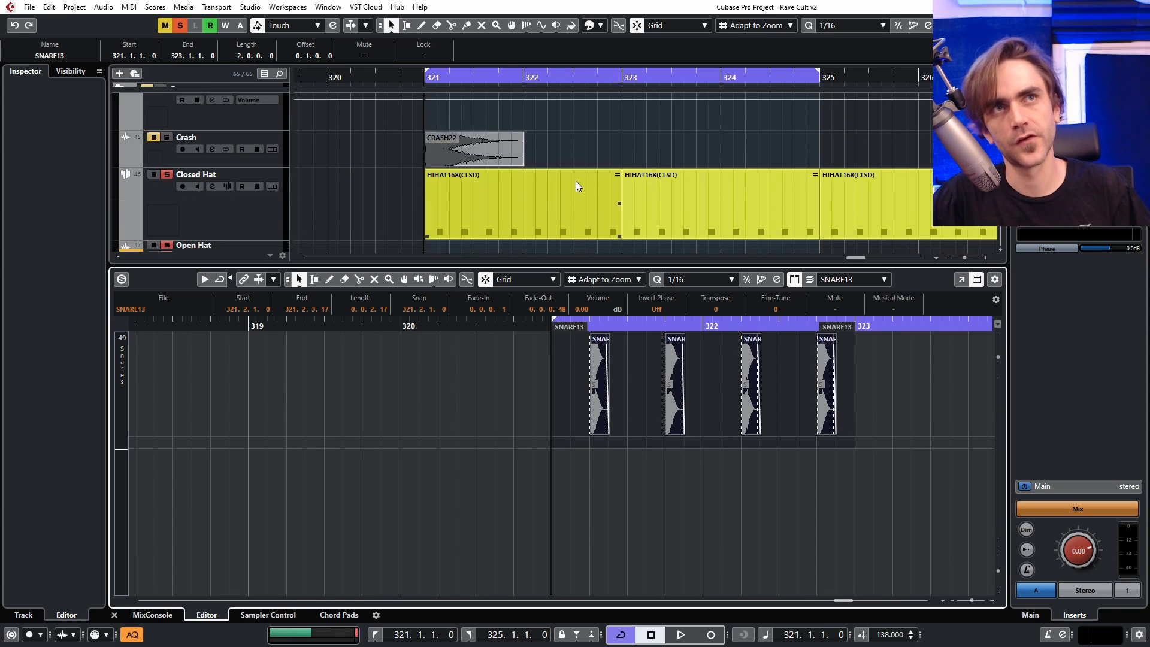
scroll(539, 198, "down", 1)
scroll(508, 205, "up", 4)
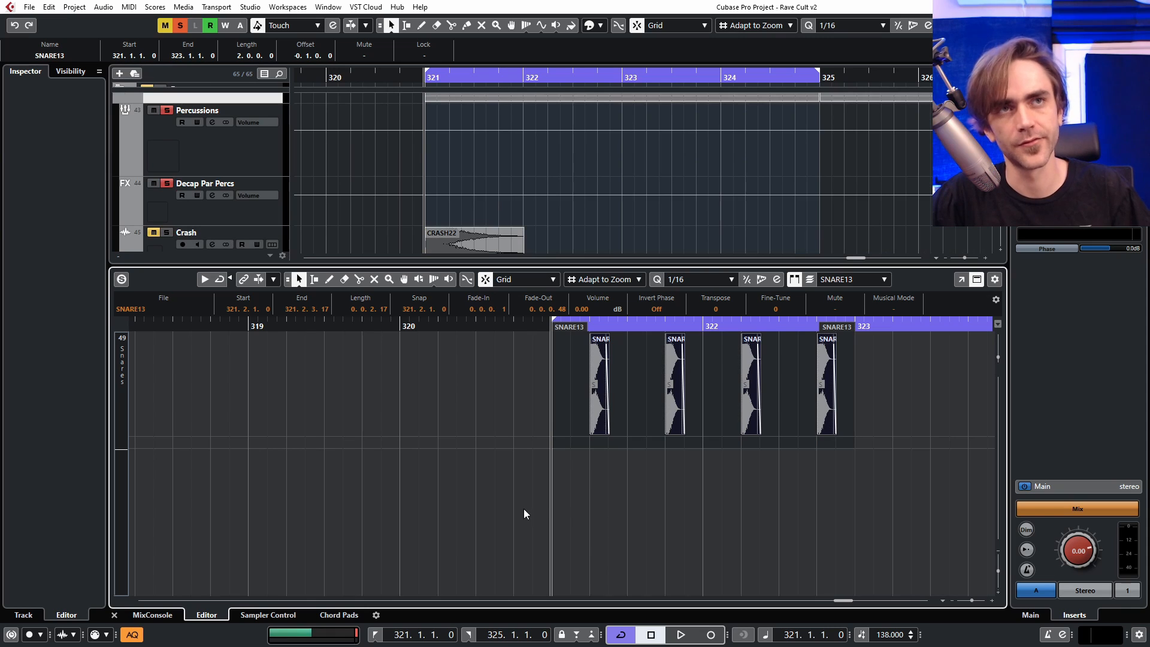
Step: Lengthen the fade-in of all four snare hits to 0.0.0.3 and check the limiting in Ozone 9 Maximizer during loop playback
left_click_drag(524, 514, 878, 413)
scroll(649, 415, "up", 4)
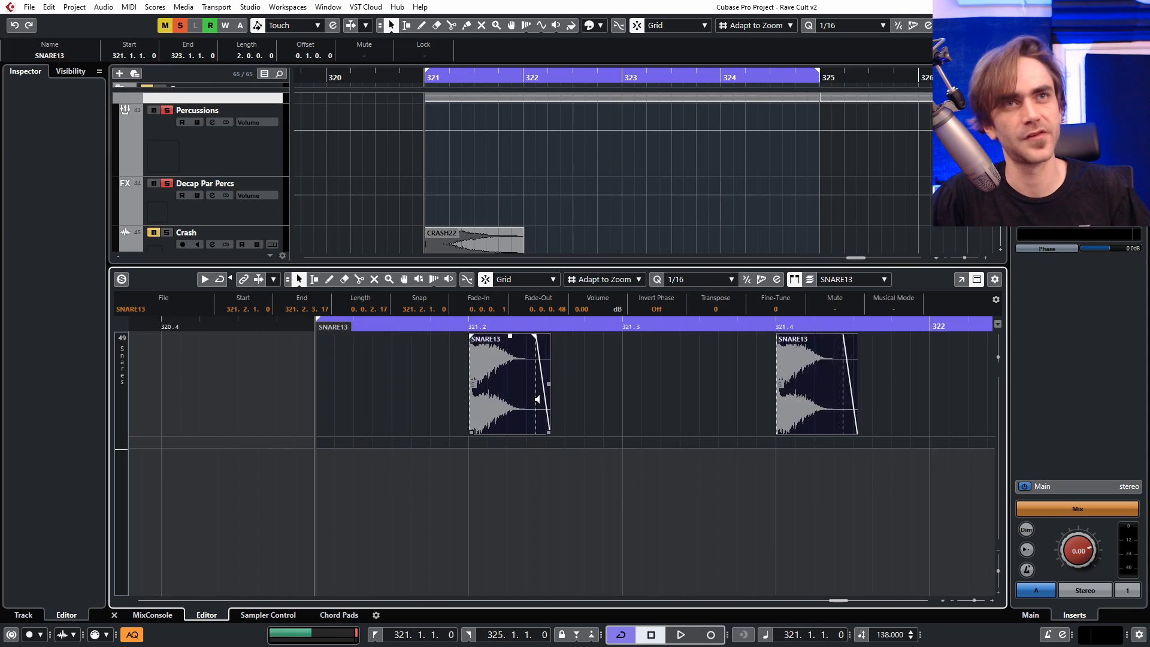
scroll(518, 390, "up", 5)
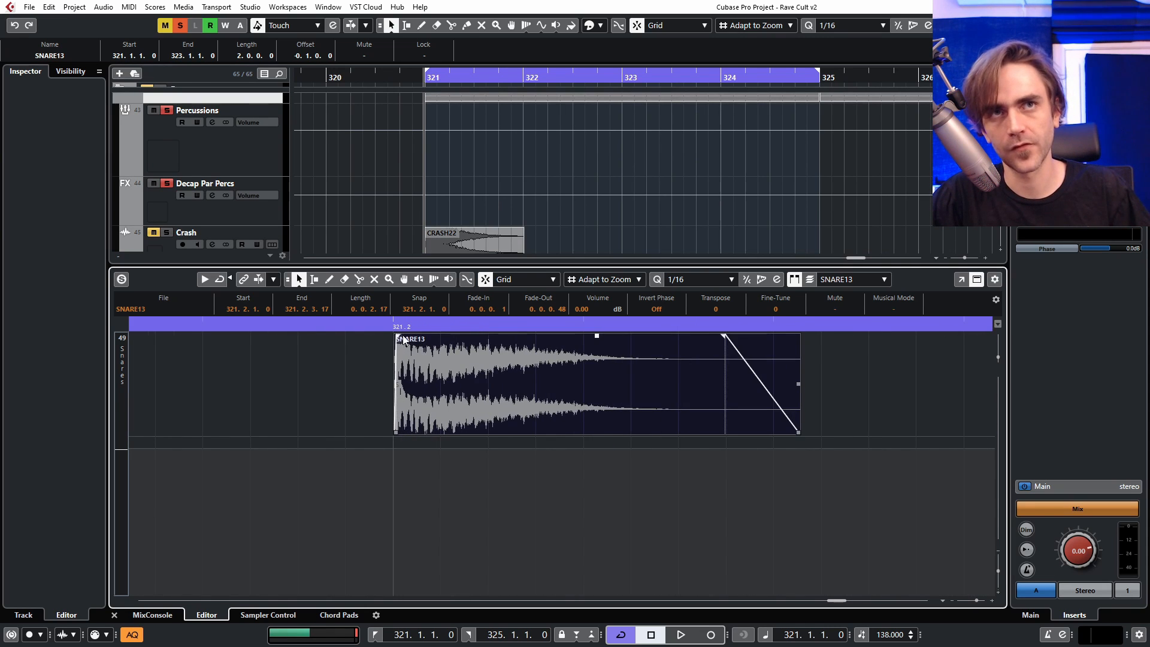
scroll(403, 339, "up", 3)
left_click_drag(385, 336, 393, 336)
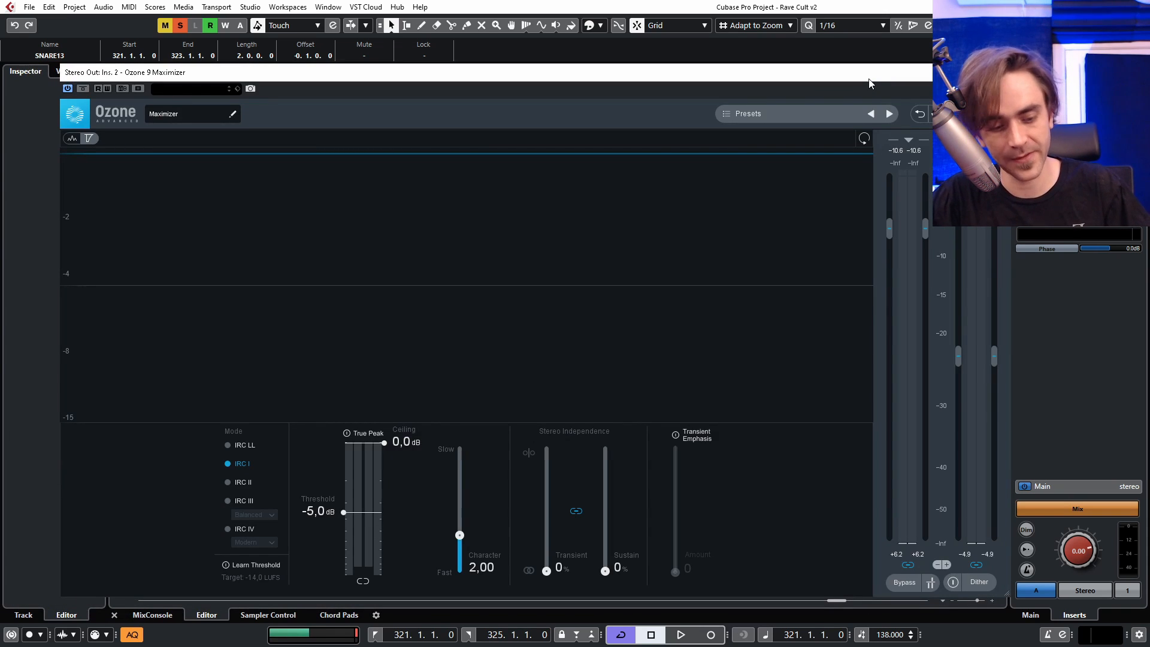
key("space")
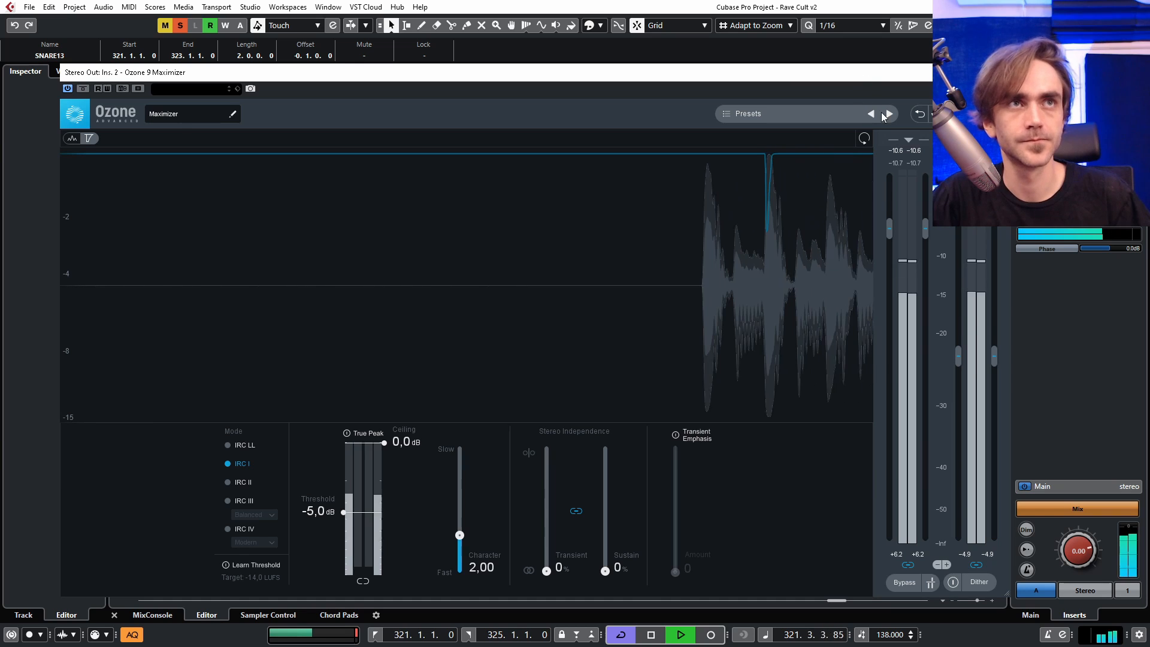
left_click_drag(869, 78, 0, 53)
left_click_drag(386, 336, 391, 361)
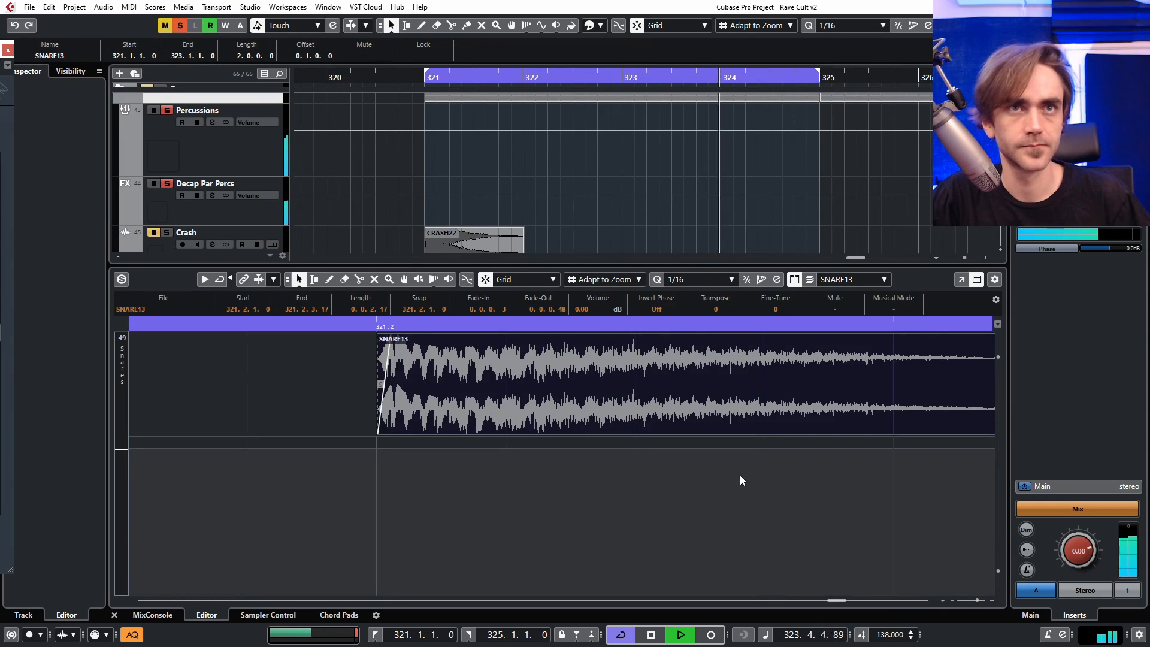
Step: Reselect the four snare hits, try a fade-in of 0.0.0.17 during playback, and bring it back to 0.0.0.3
left_click(715, 504)
scroll(712, 500, "down", 4)
scroll(677, 460, "down", 3)
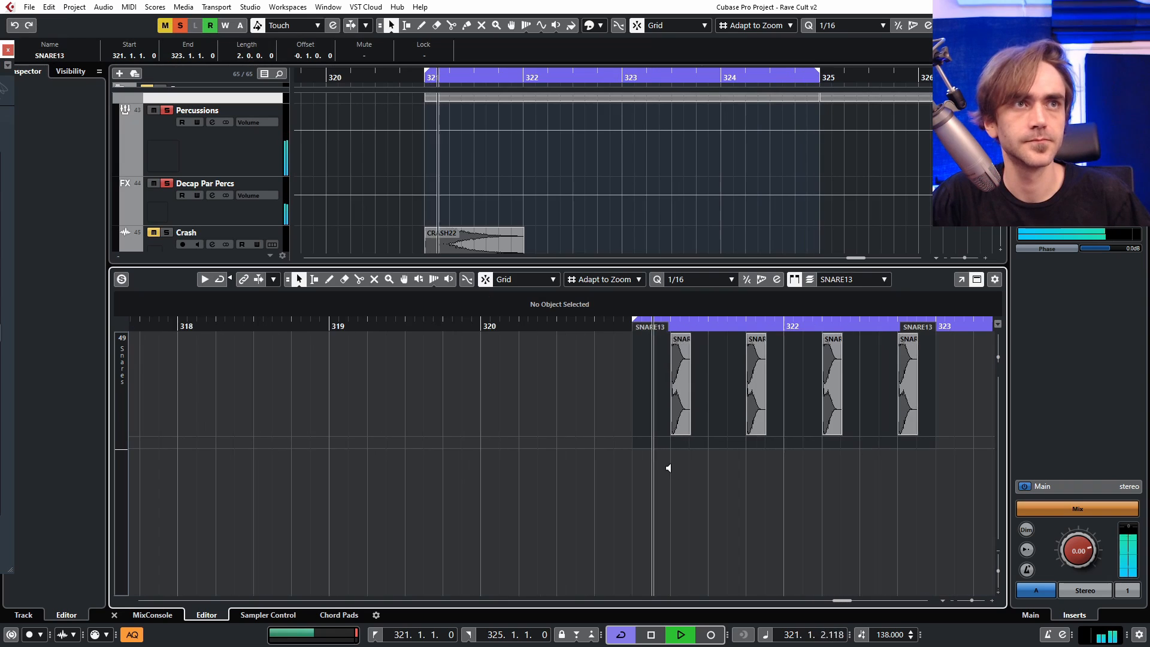
left_click_drag(596, 495, 932, 349)
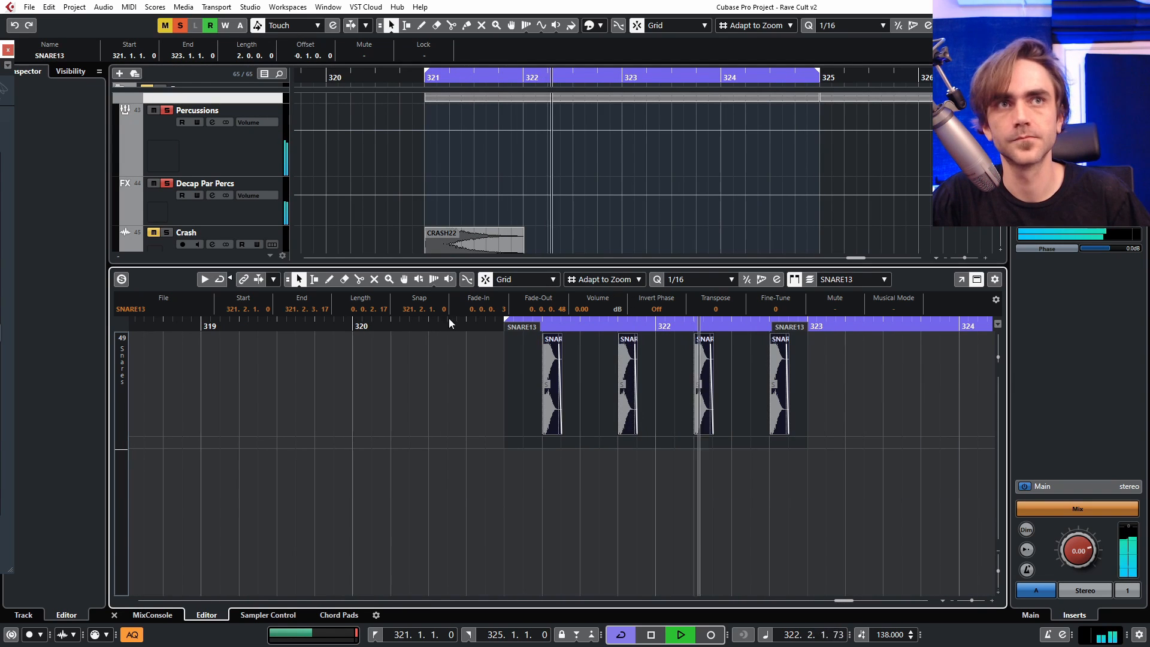
scroll(616, 341, "up", 6)
scroll(615, 341, "up", 2)
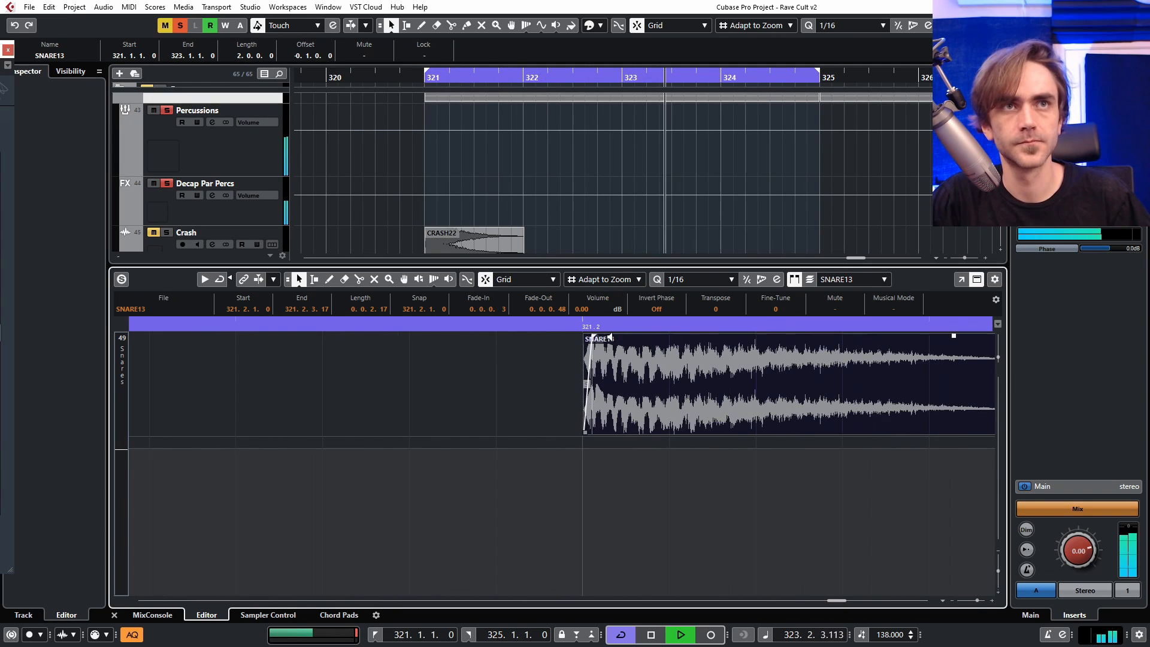
left_click_drag(587, 337, 634, 336)
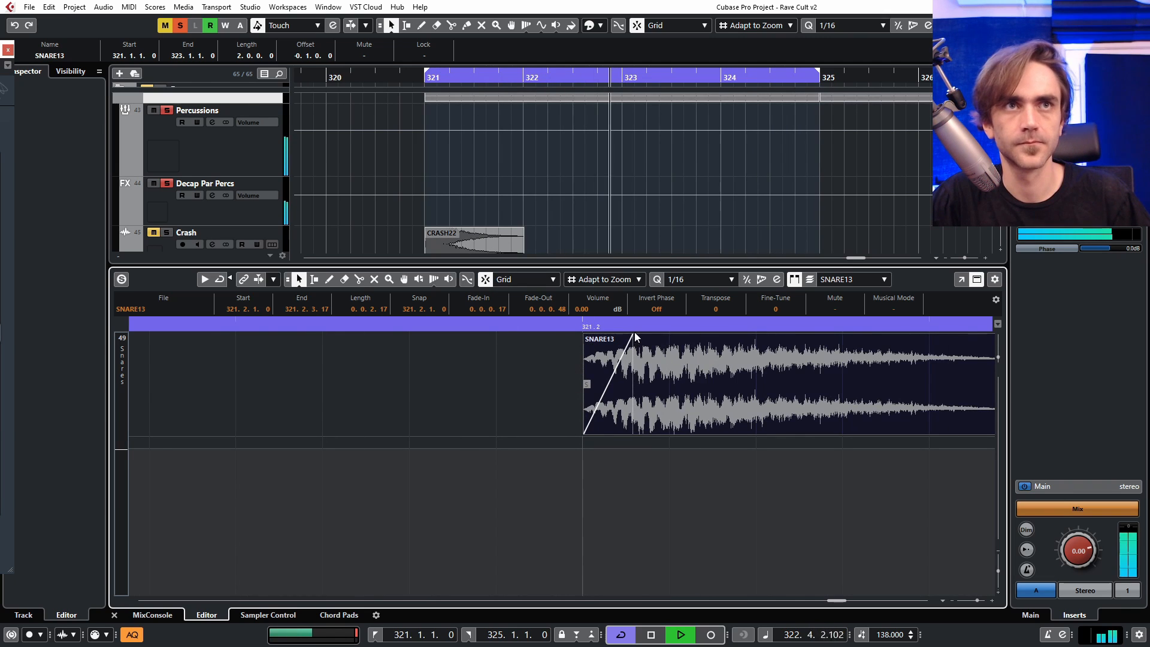
left_click_drag(633, 337, 592, 336)
Step: Close the sample part editor, mute the Percs track and audition the loop with Closed Hat muted as well
left_click(114, 614)
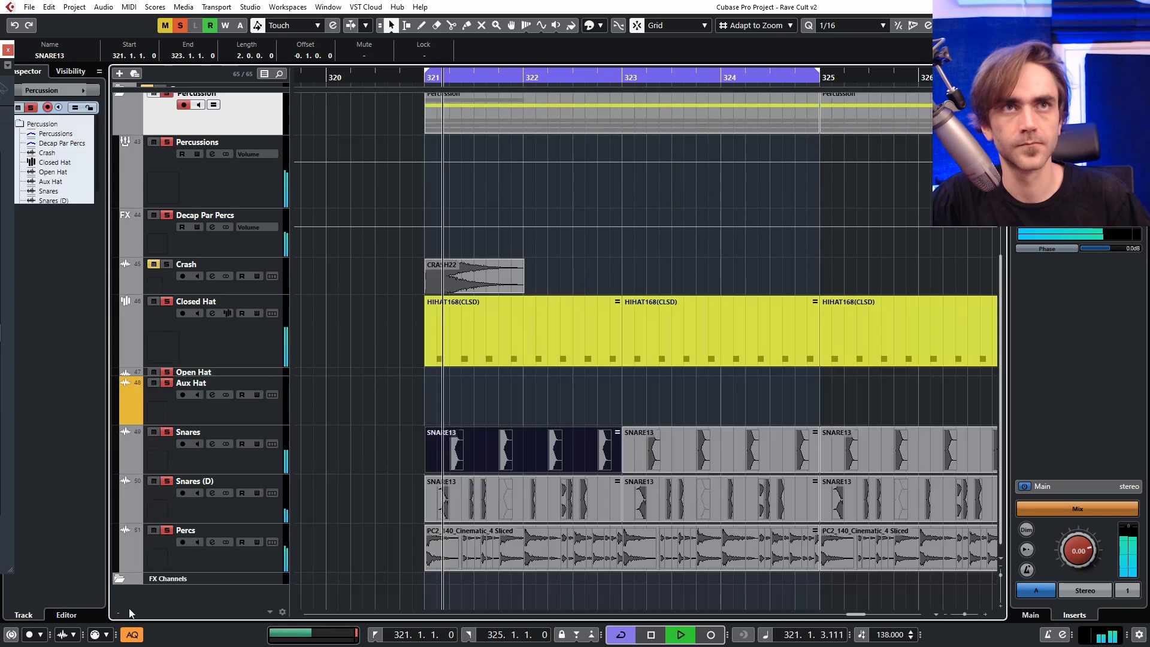
left_click(152, 531)
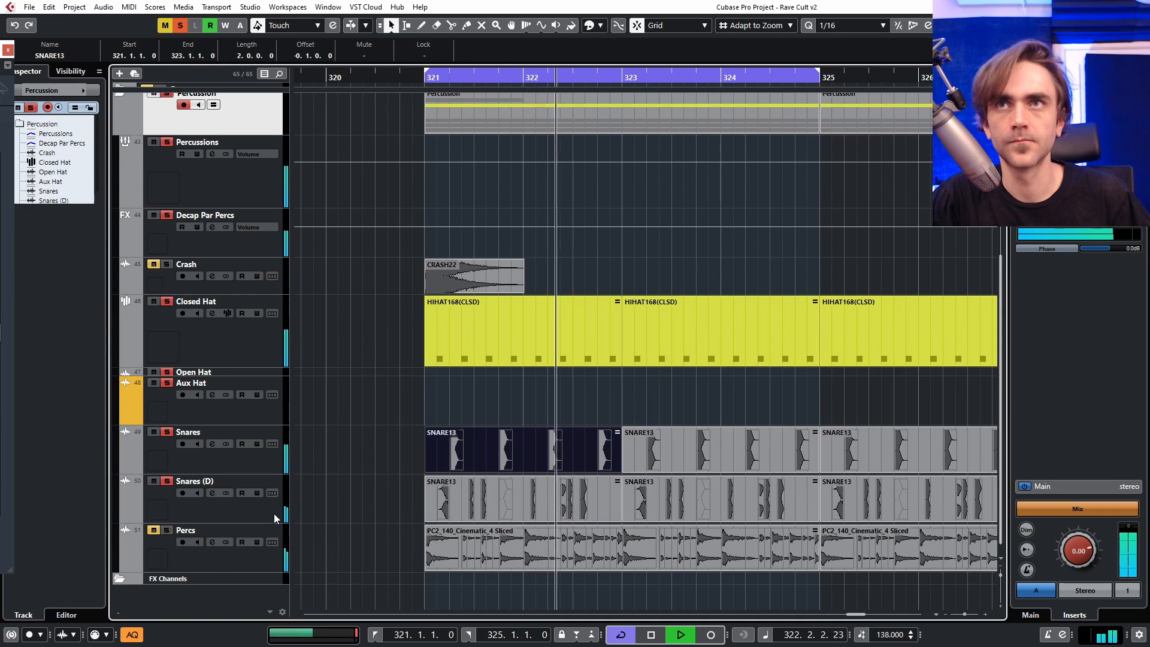
left_click(250, 455)
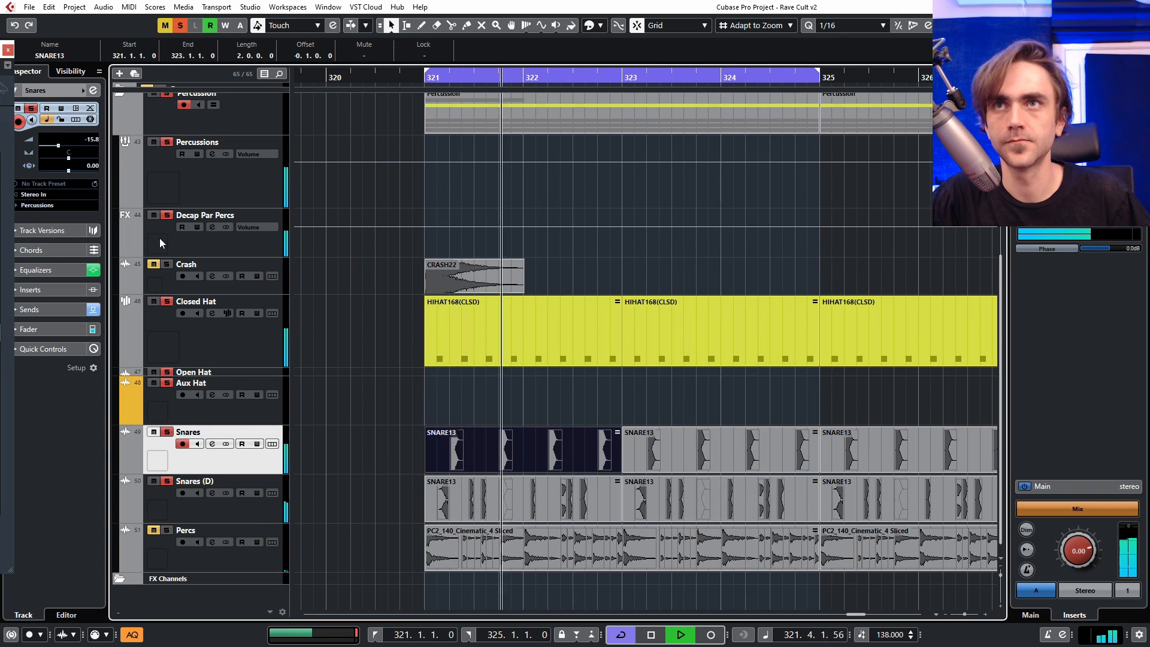
left_click(153, 302)
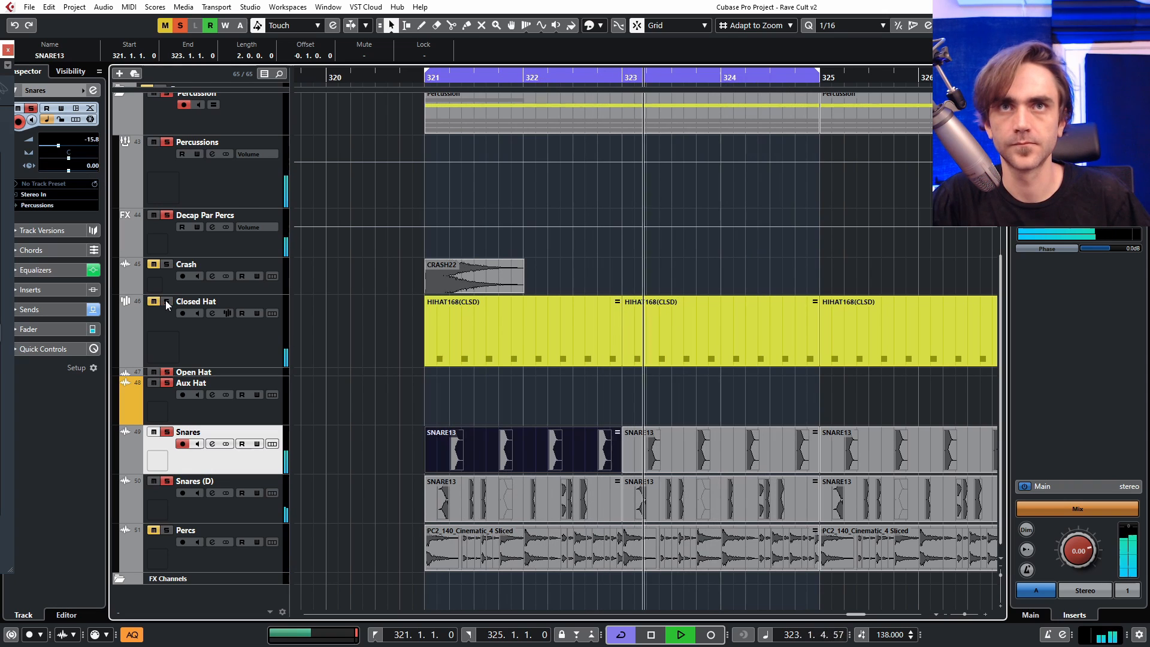
Step: Check the equalizer and sends in the Snares channel settings during playback, and close the window
left_click(93, 89)
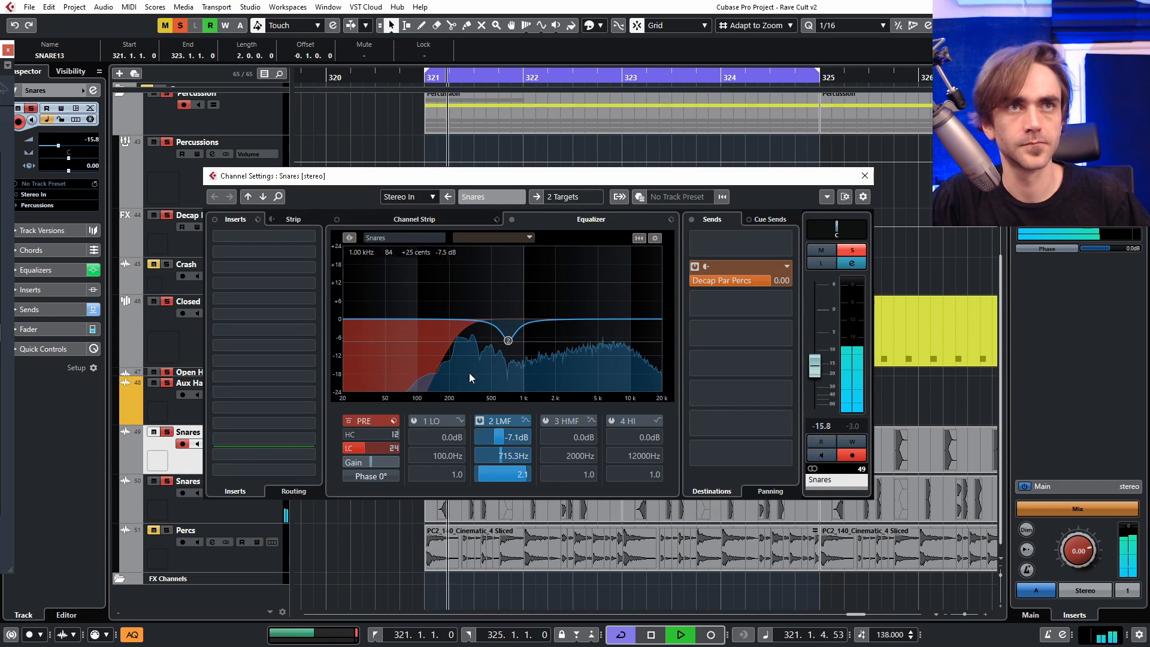
left_click(94, 90)
left_click(93, 91)
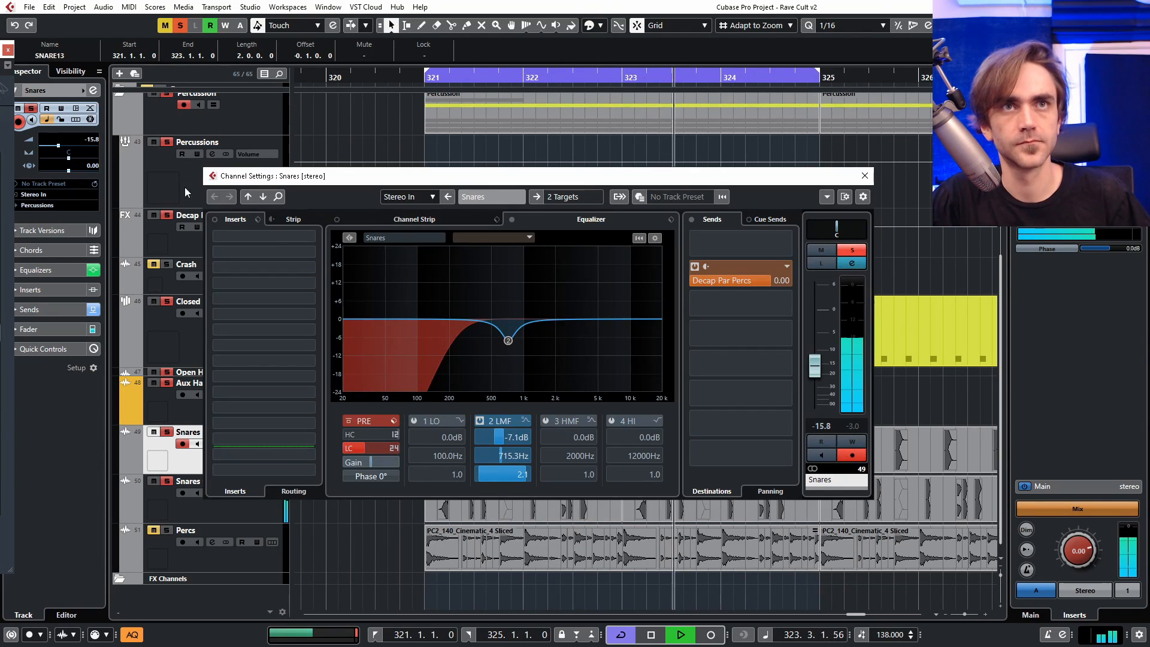
left_click(865, 177)
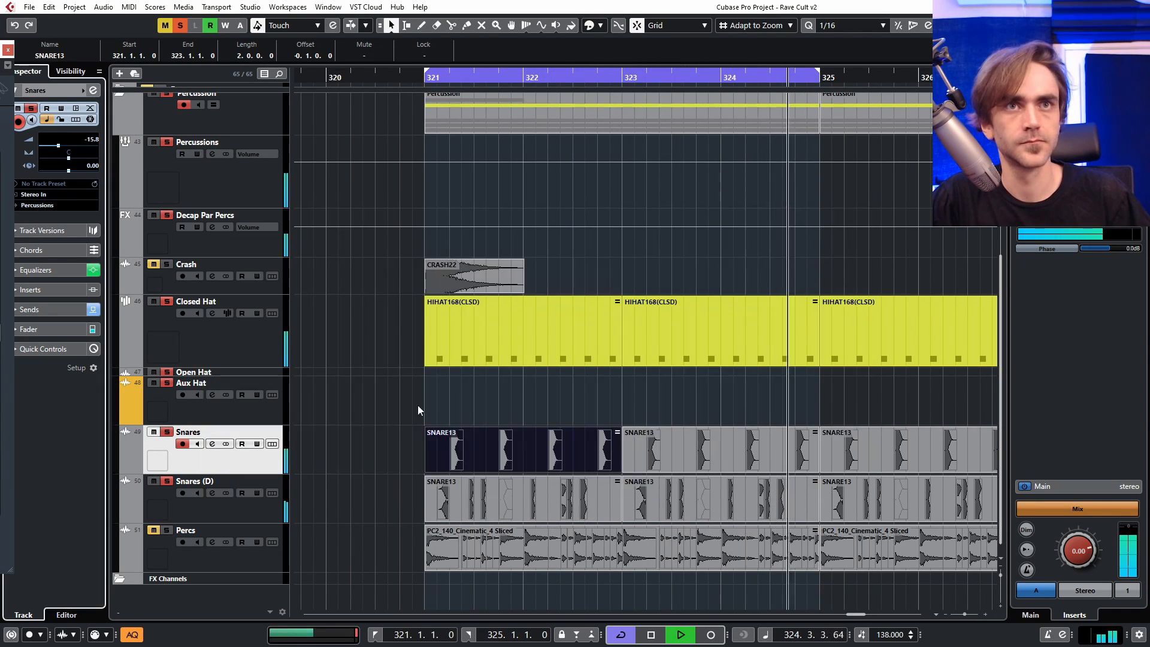
Step: Reopen the first SNARE13 part, select all its hits and lengthen their fade-in to 0.0.0.101
double_click(465, 448)
scroll(510, 399, "down", 10)
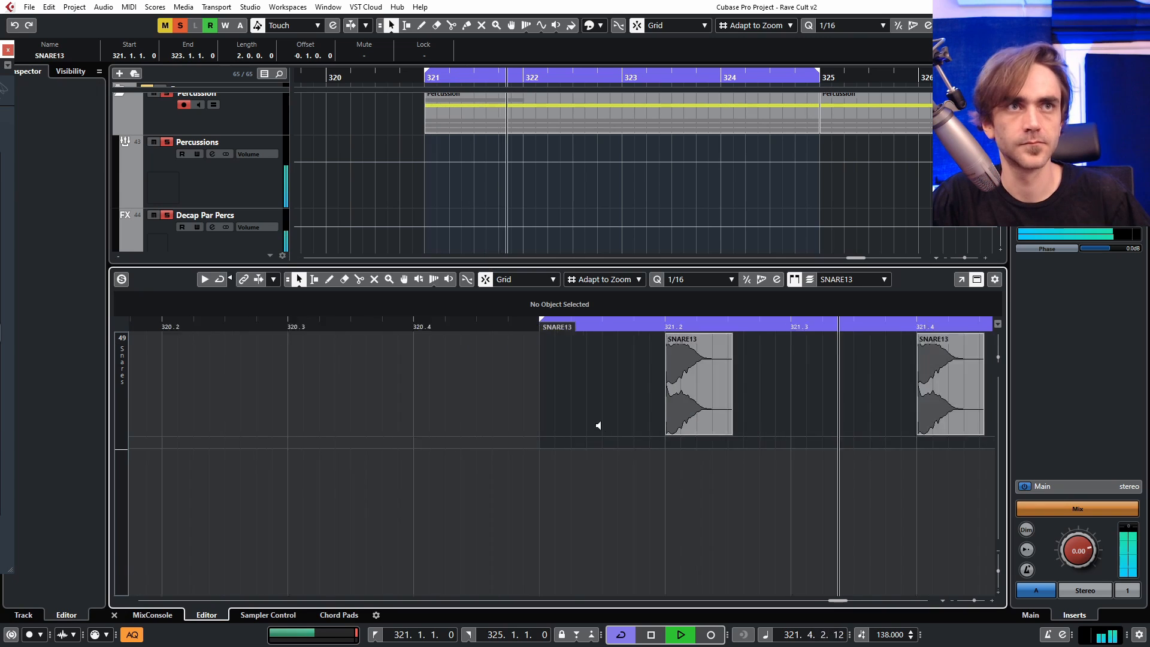
left_click_drag(543, 495, 910, 389)
scroll(687, 433, "up", 4)
scroll(688, 433, "up", 3)
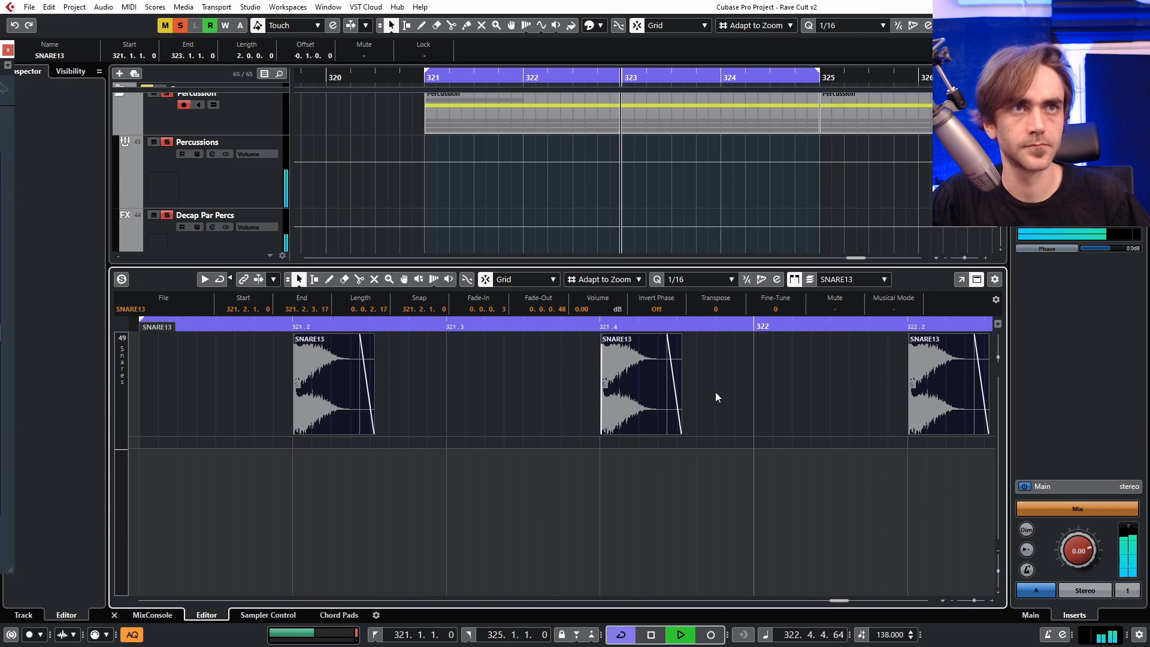
scroll(328, 373, "up", 8)
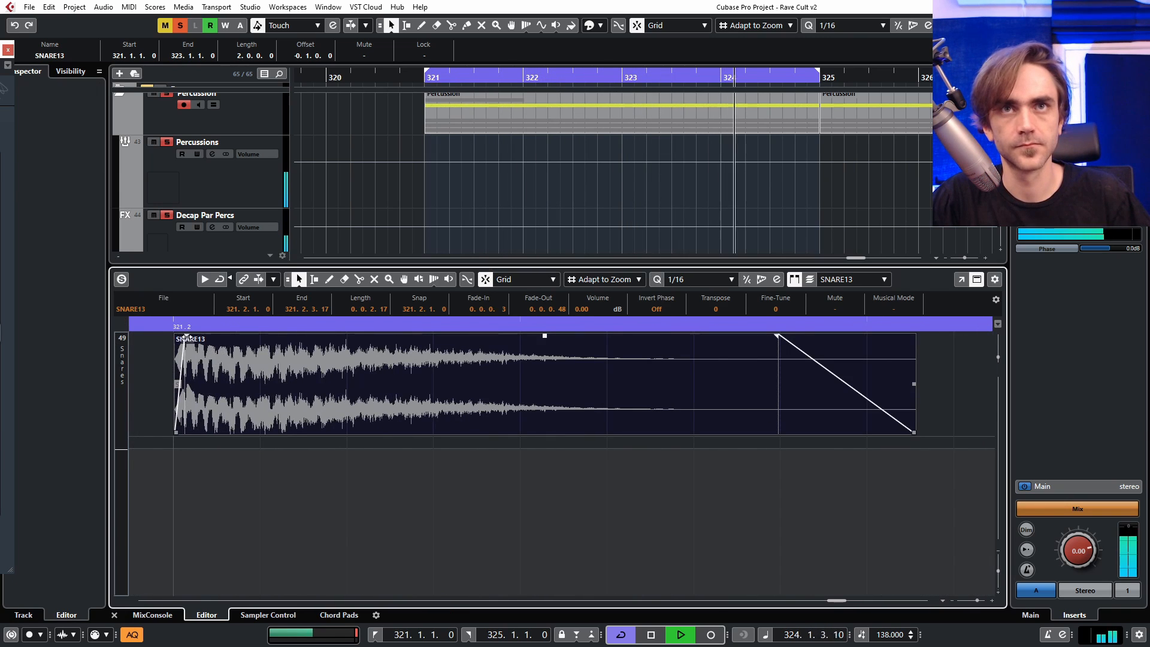
left_click_drag(190, 338, 266, 337)
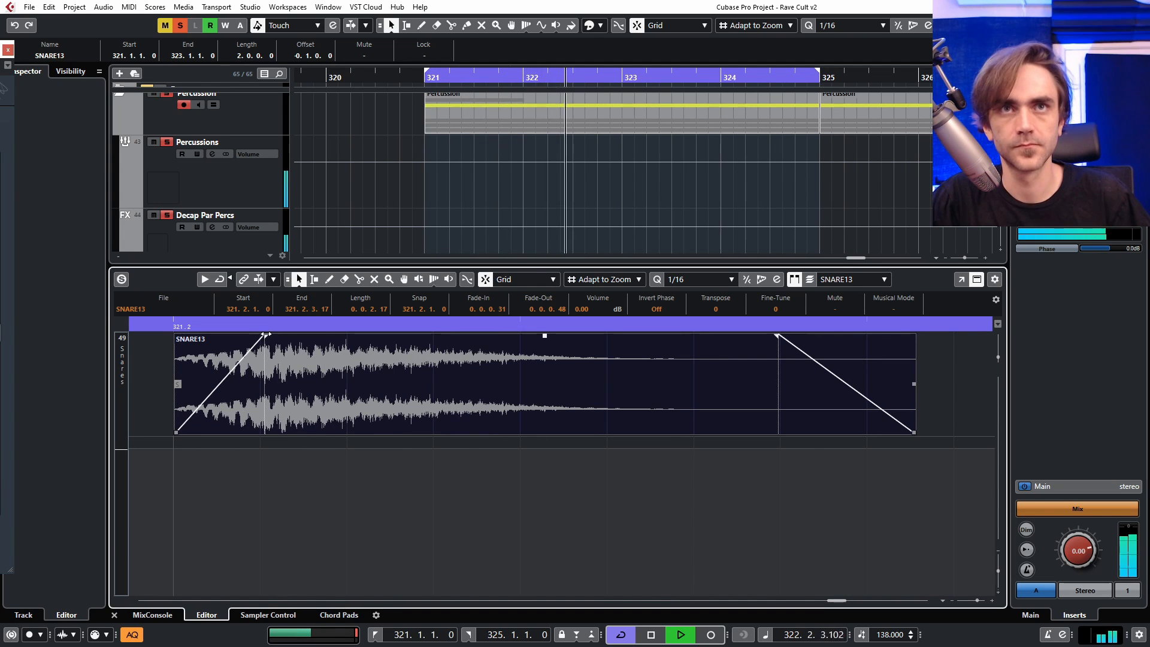
left_click_drag(266, 339, 424, 348)
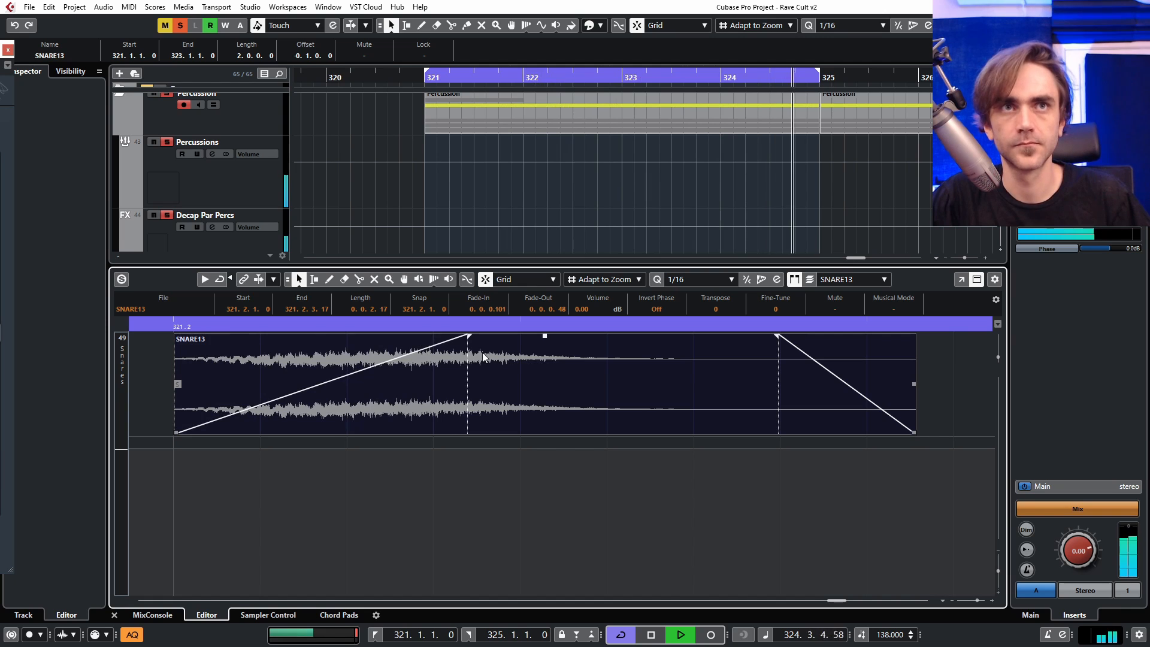
Step: Check the limiting in Ozone 9 Maximizer with the softened snares, stop playback and close the plug-in
left_click_drag(0, 50, 857, 52)
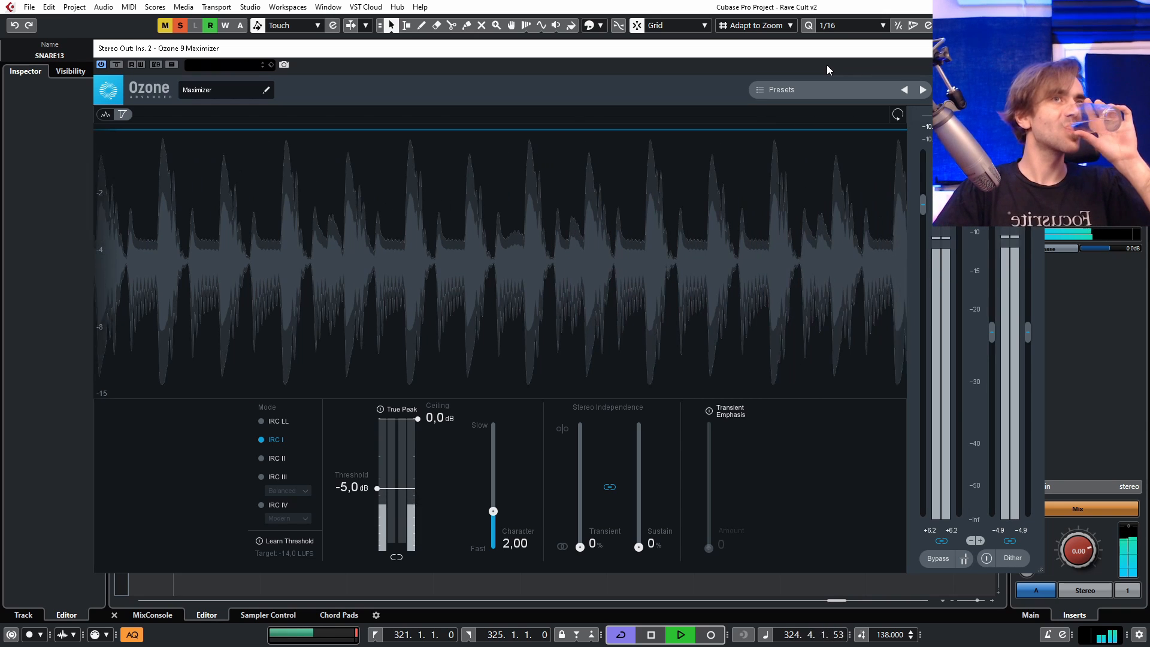
key("space")
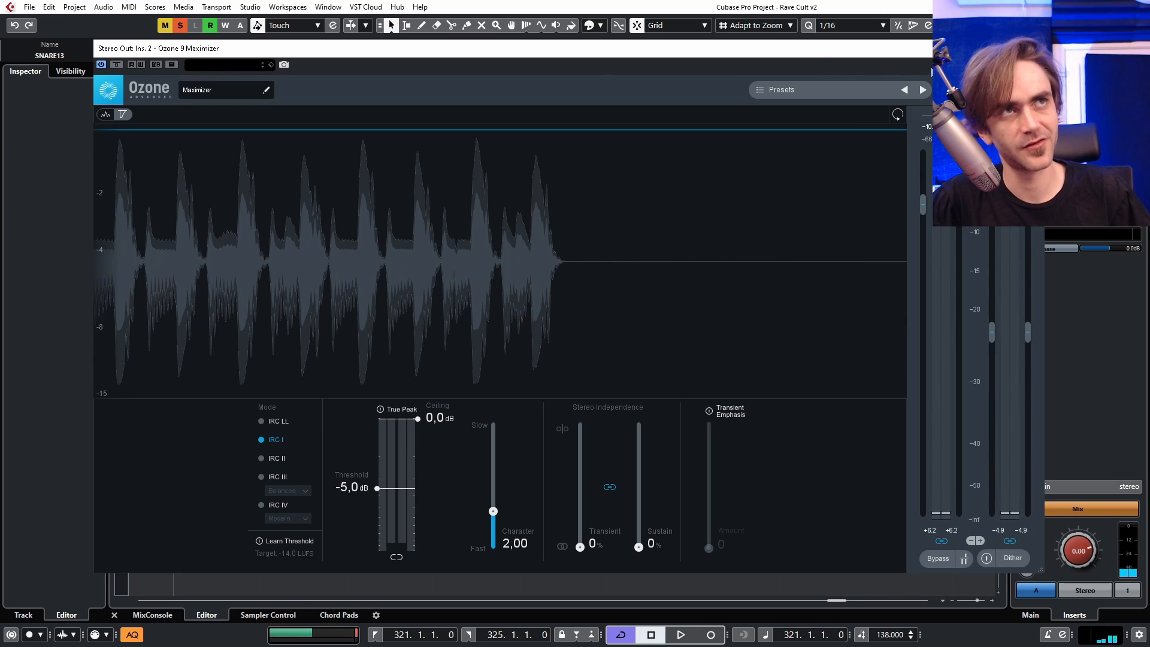
left_click(1031, 48)
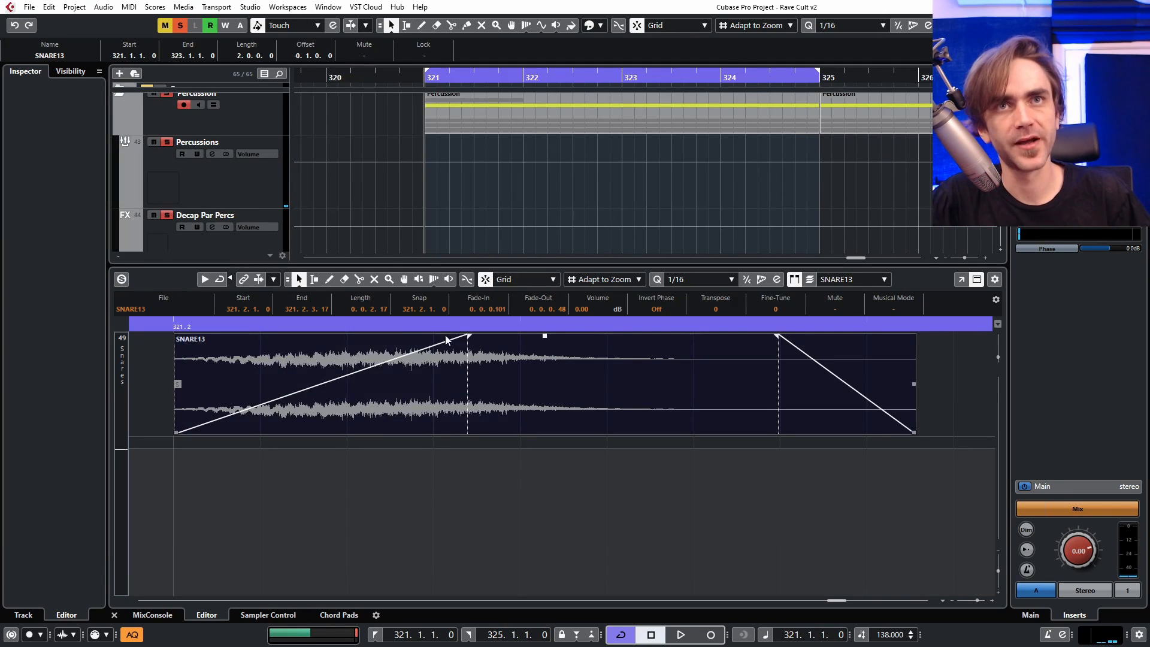
Step: Shorten the snare hits' fade-in to 0.0.0.66 and apply the steepest late-rising curve shape to it
left_click_drag(468, 335, 366, 335)
double_click(303, 348)
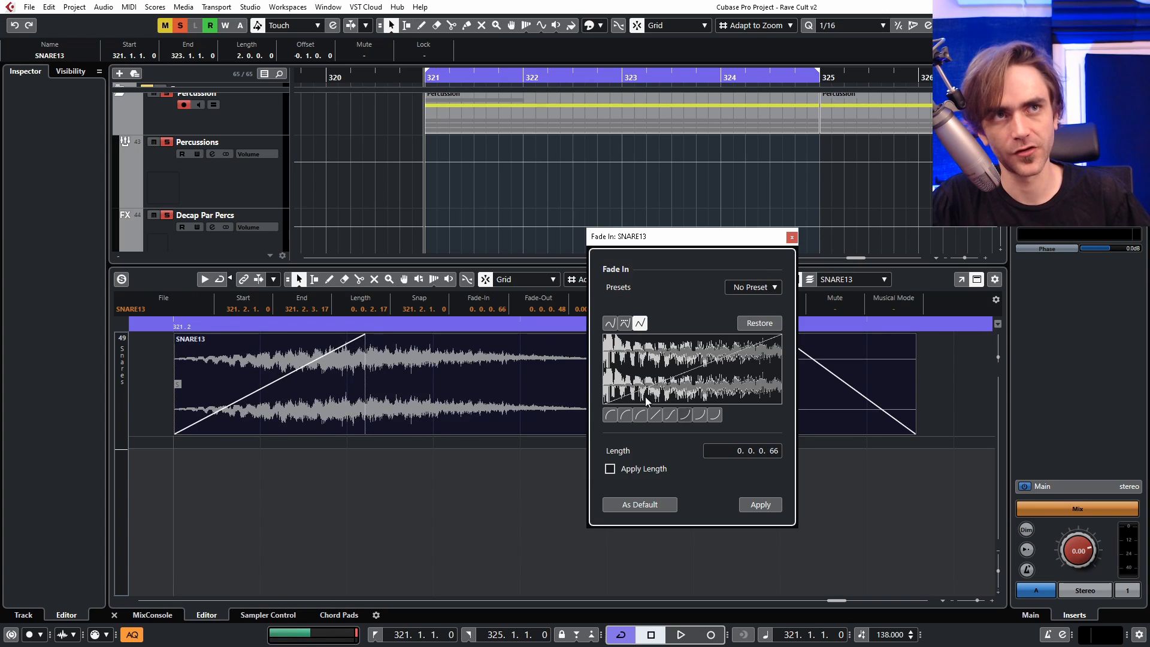
left_click(714, 418)
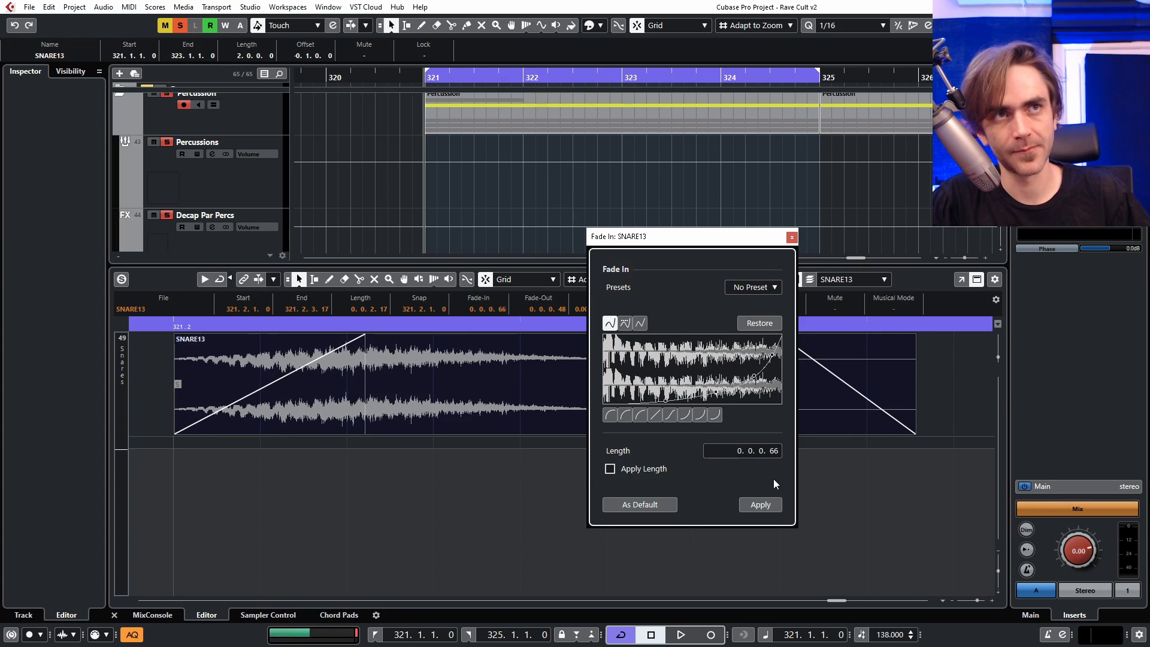
left_click(759, 505)
left_click(792, 238)
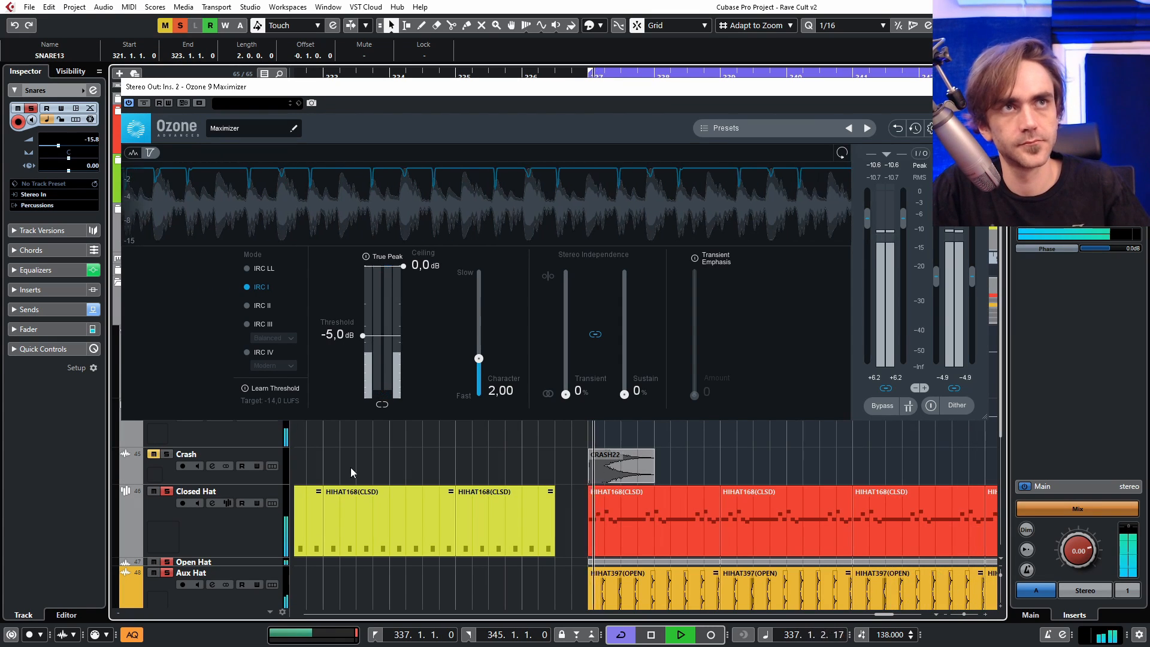
Step: Stop playback, open the Snares track's SNARE13 part at bar 337 for editing and move the Ozone 9 Maximizer window out of the way
left_click(168, 562)
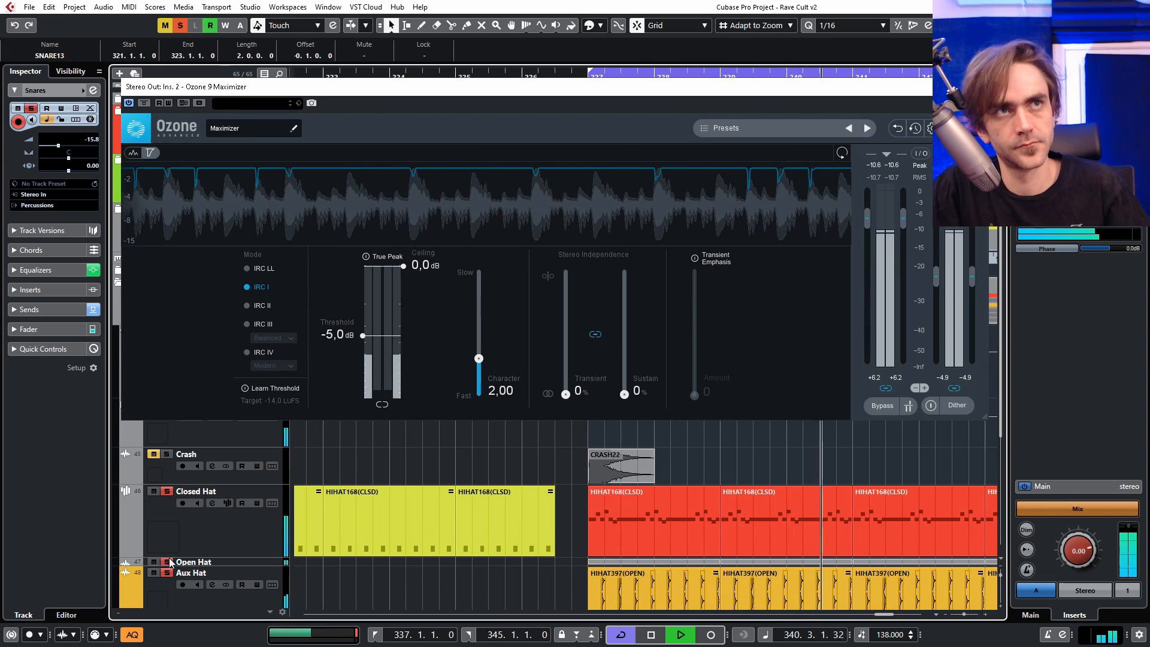
key("space")
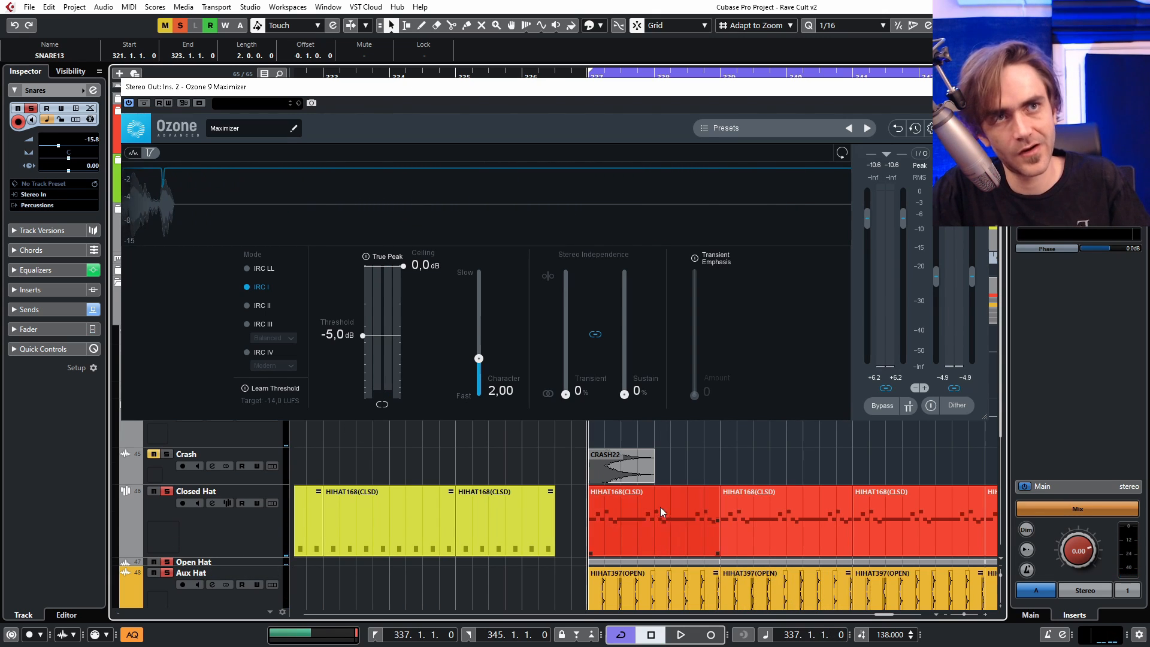
scroll(664, 512, "down", 4)
scroll(642, 497, "up", 2)
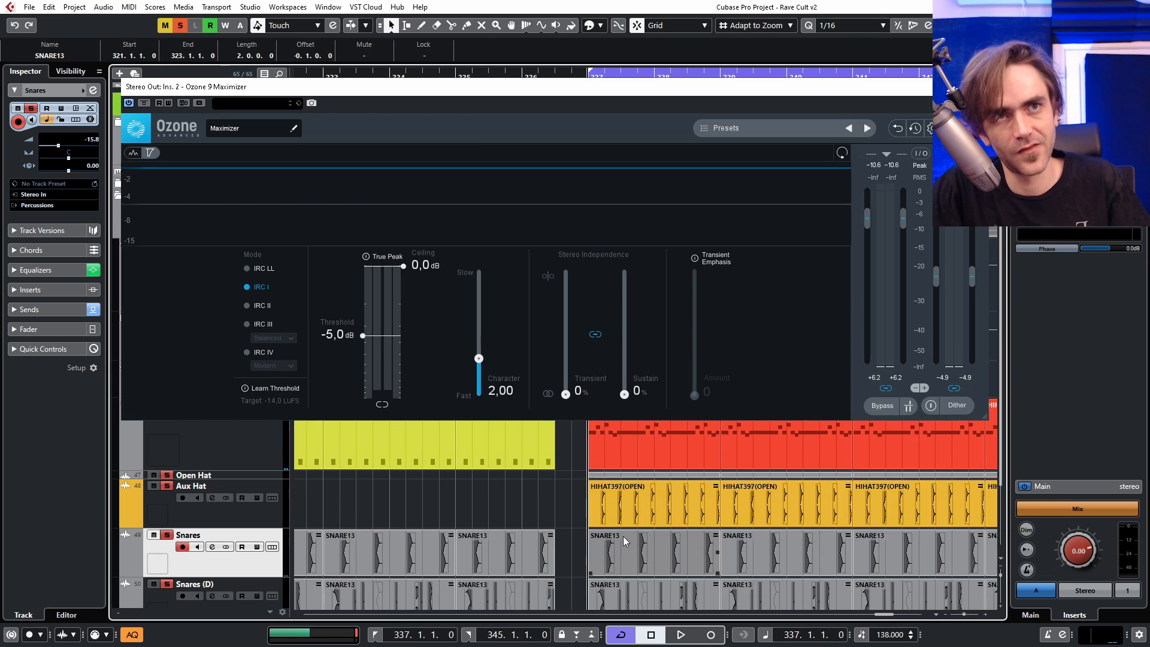
double_click(614, 557)
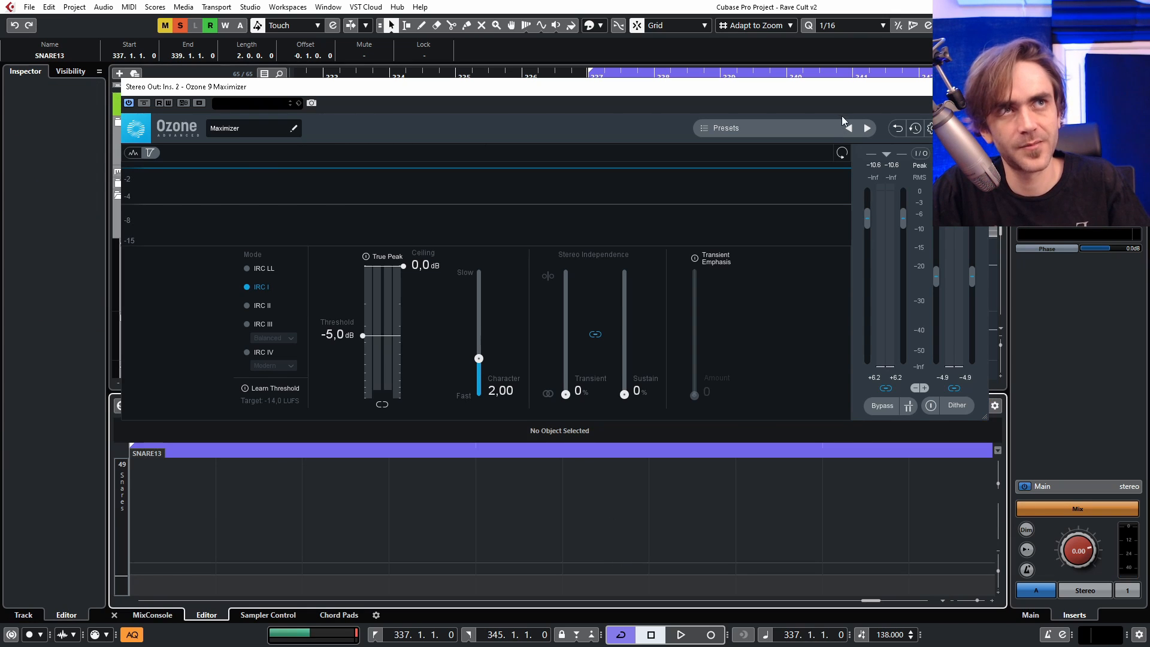
left_click_drag(855, 97, 861, 9)
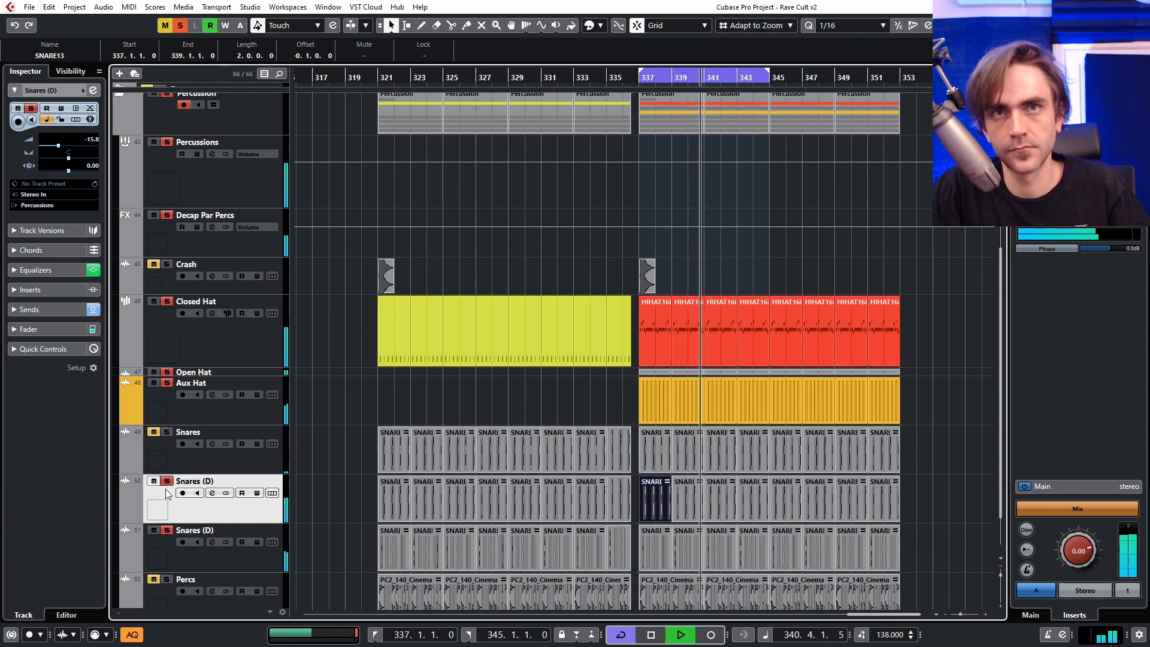
Step: Compare the Snares track with the first Snares (D) track by alternating solo between them during playback
left_click(167, 482)
left_click(167, 432)
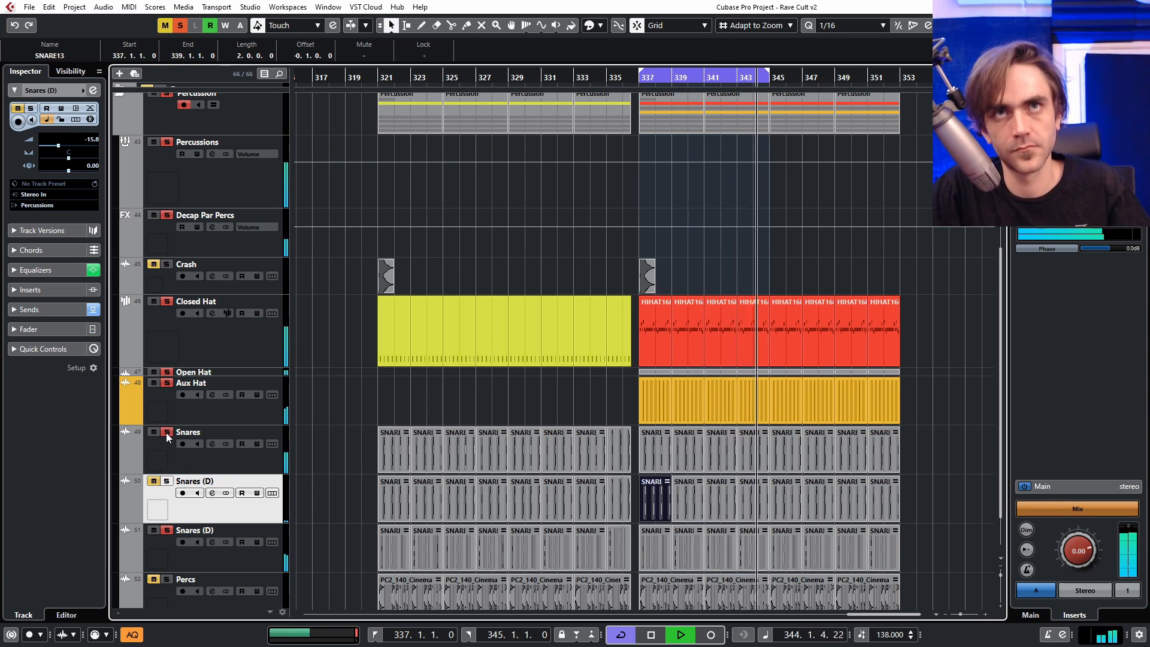
left_click(167, 433)
left_click(167, 482)
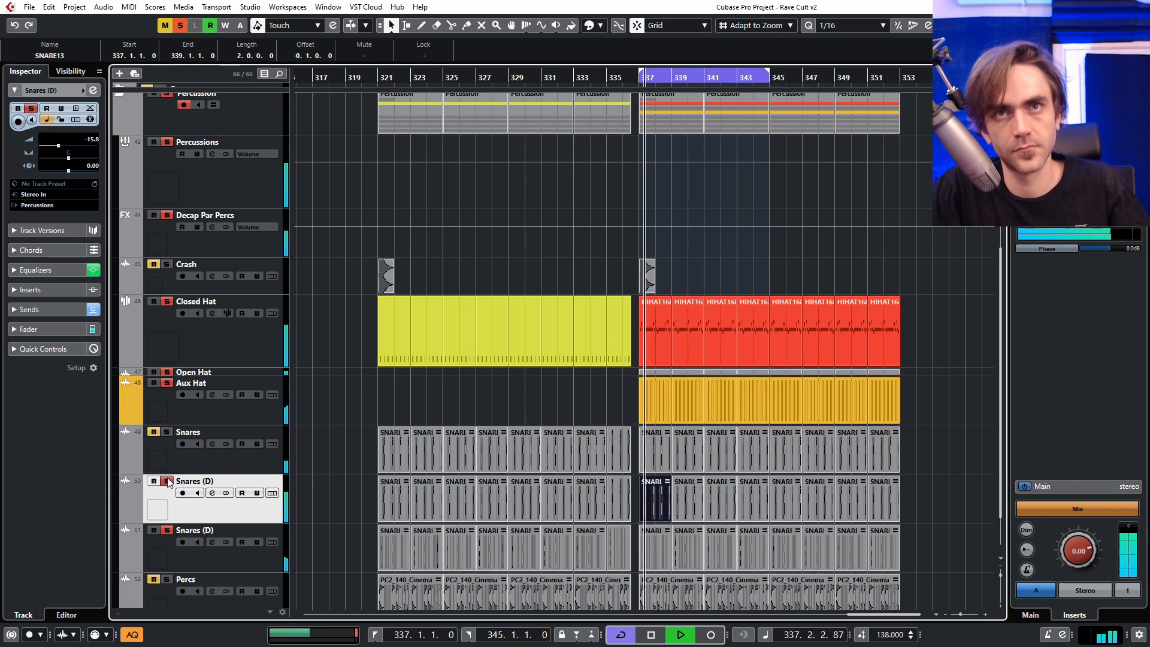
left_click(168, 482)
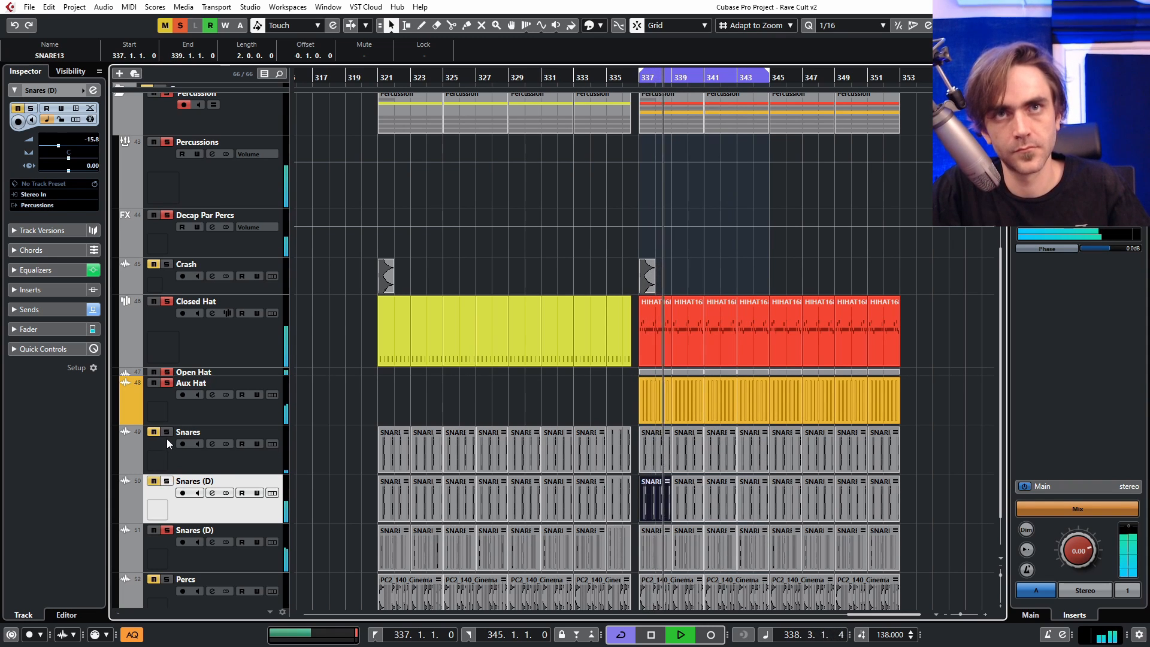
left_click(168, 433)
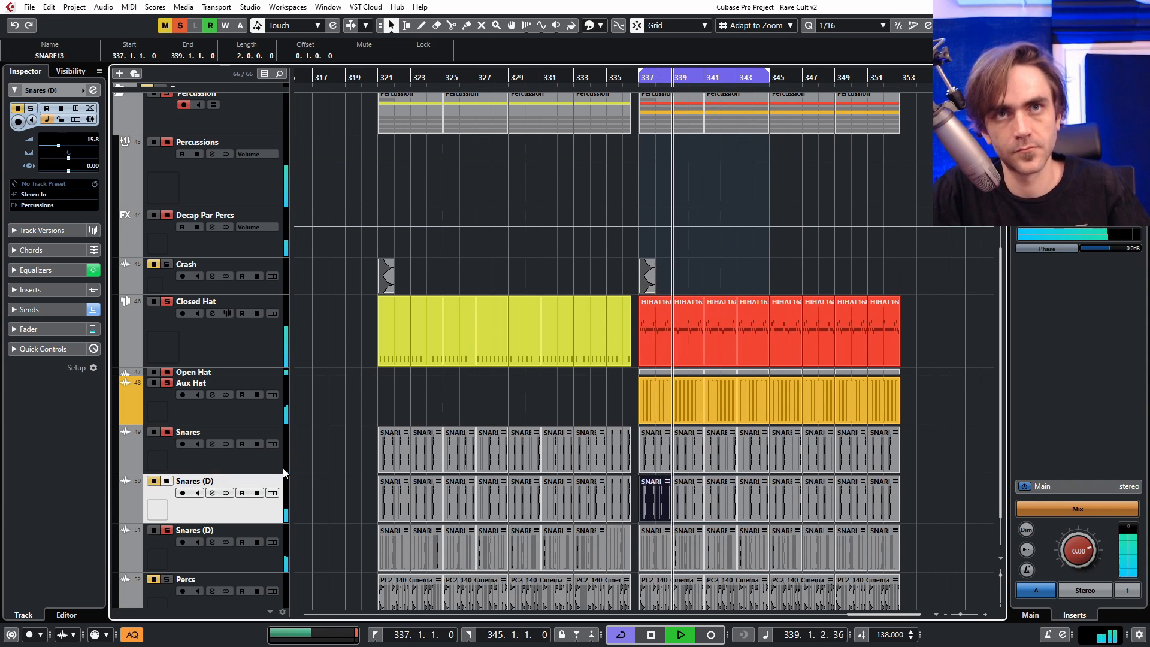
Step: Select all hits in the Snares track's SNARE13 part at bar 337, extend their start edge to a length of 0.0.2.17 and close the part
double_click(657, 453)
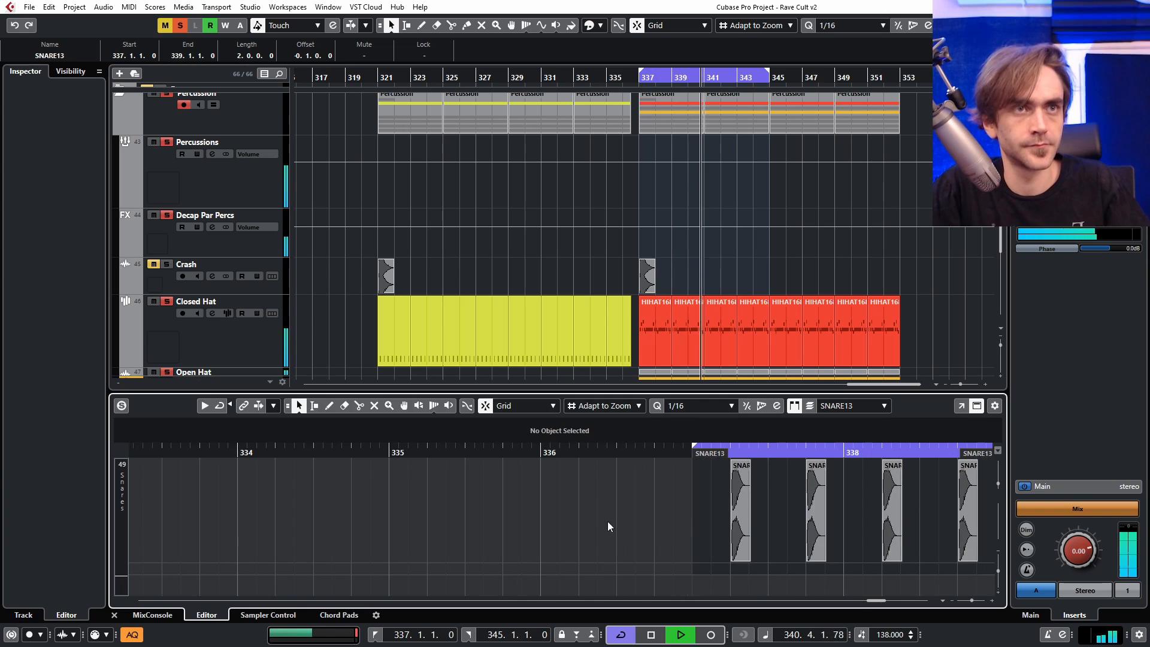
scroll(608, 526, "down", 4)
key("ctrl+a")
scroll(657, 522, "up", 12)
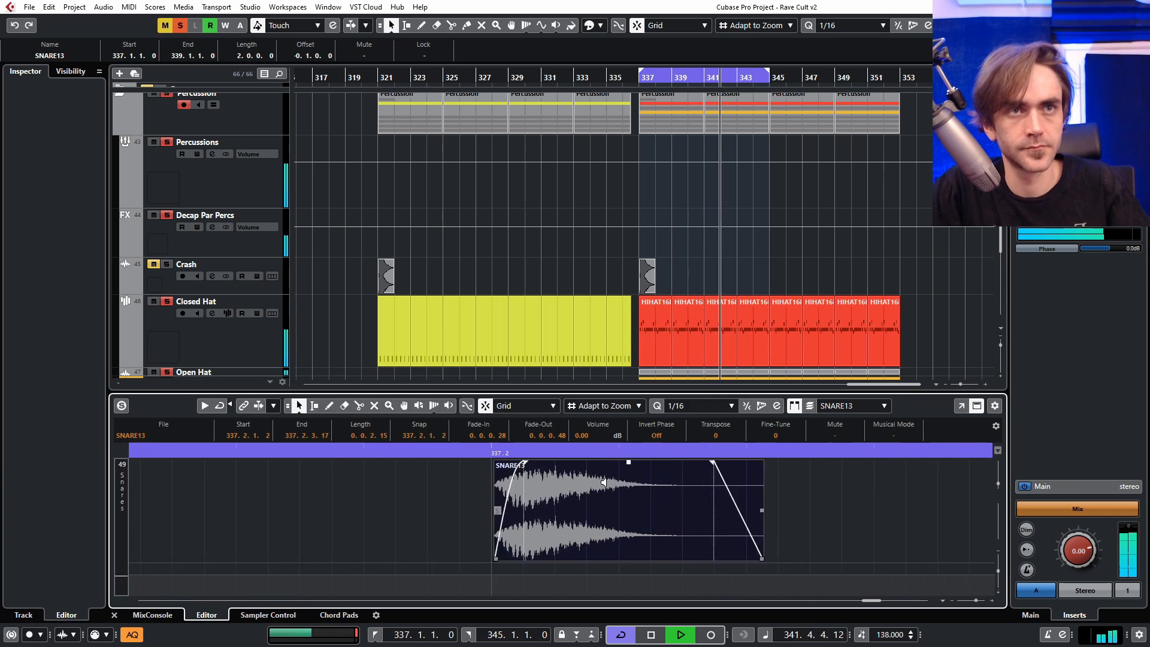
scroll(604, 482, "up", 1)
scroll(469, 572, "up", 5)
left_click_drag(466, 560, 461, 559)
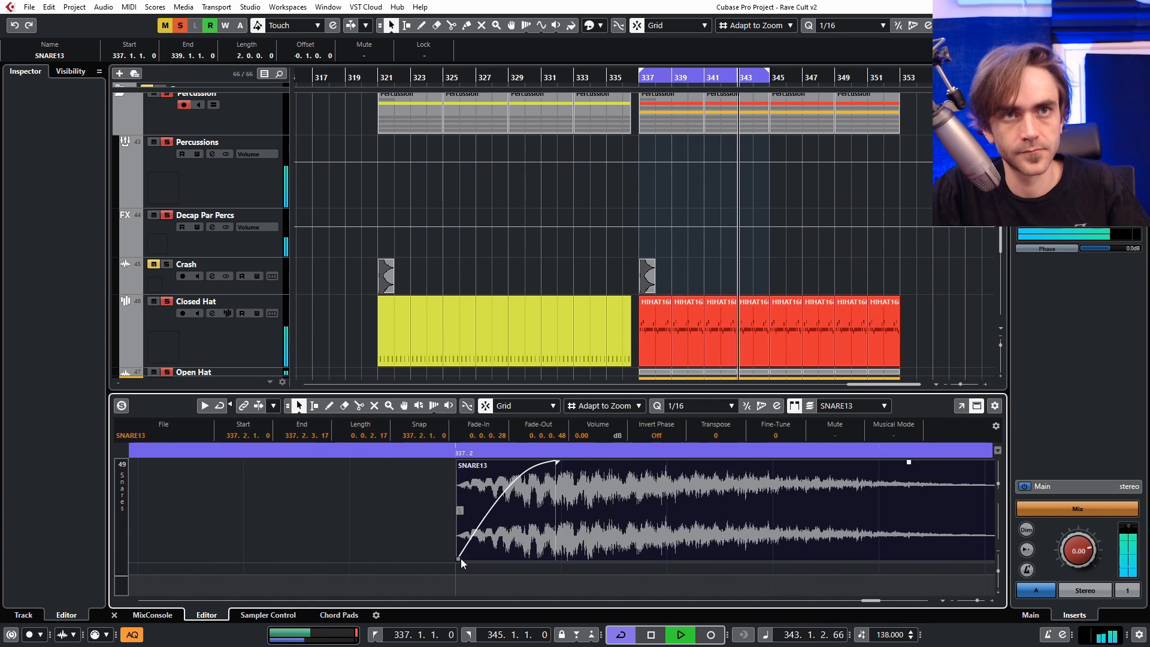
scroll(523, 541, "down", 7)
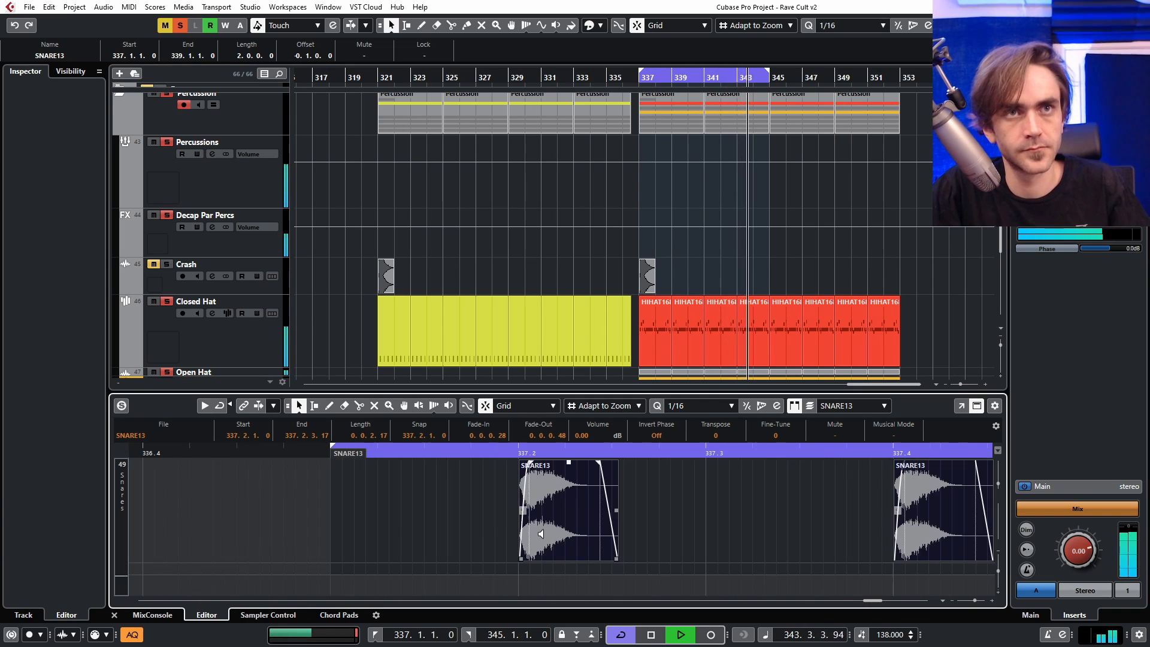
left_click(114, 615)
Step: Compare the adjusted Snares hits with the first Snares (D) track by switching solo between them, leaving Snares soloed and selected
key("g")
key("g")
key("g")
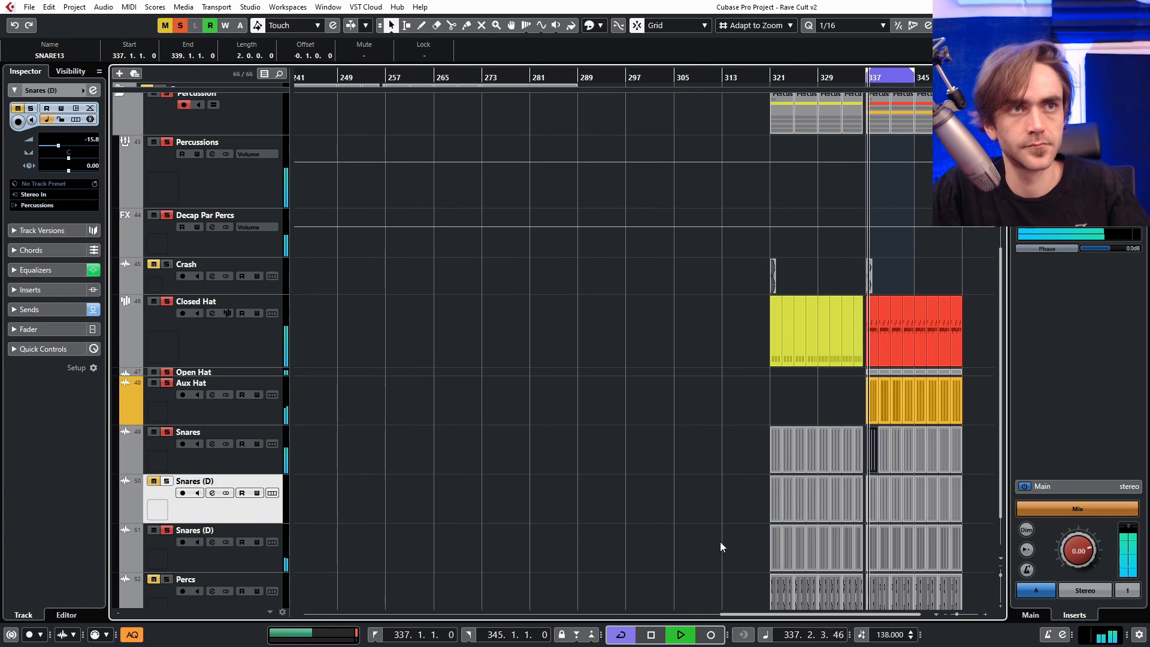
key("h")
key("h")
key("h")
key("h")
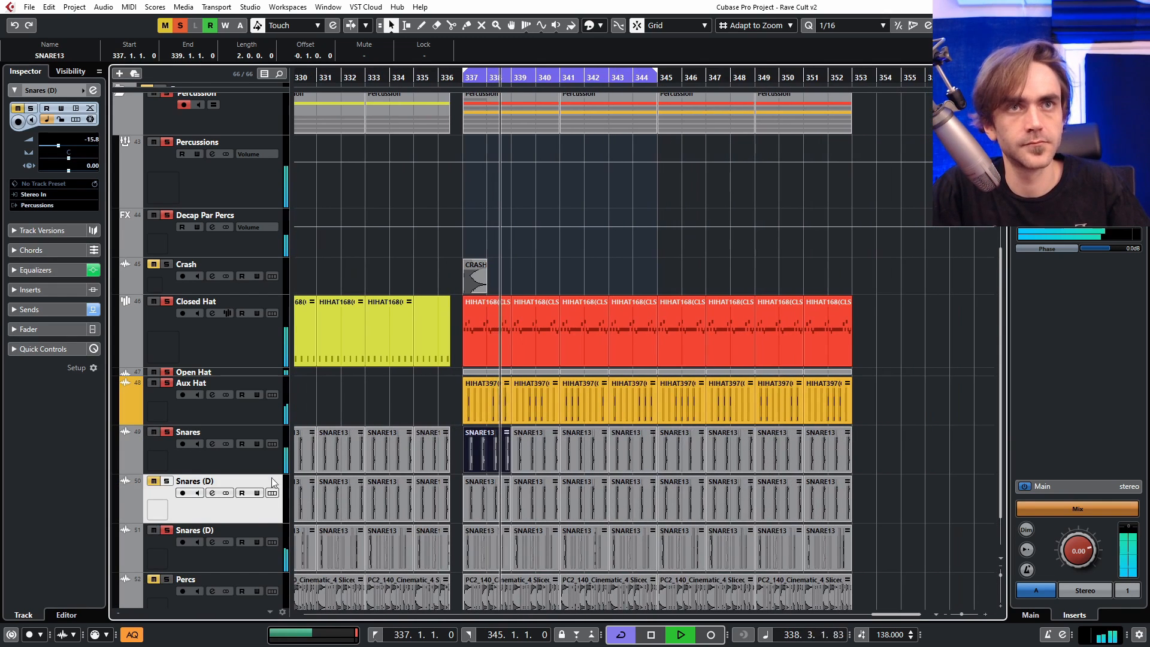
left_click(170, 432)
left_click(167, 481)
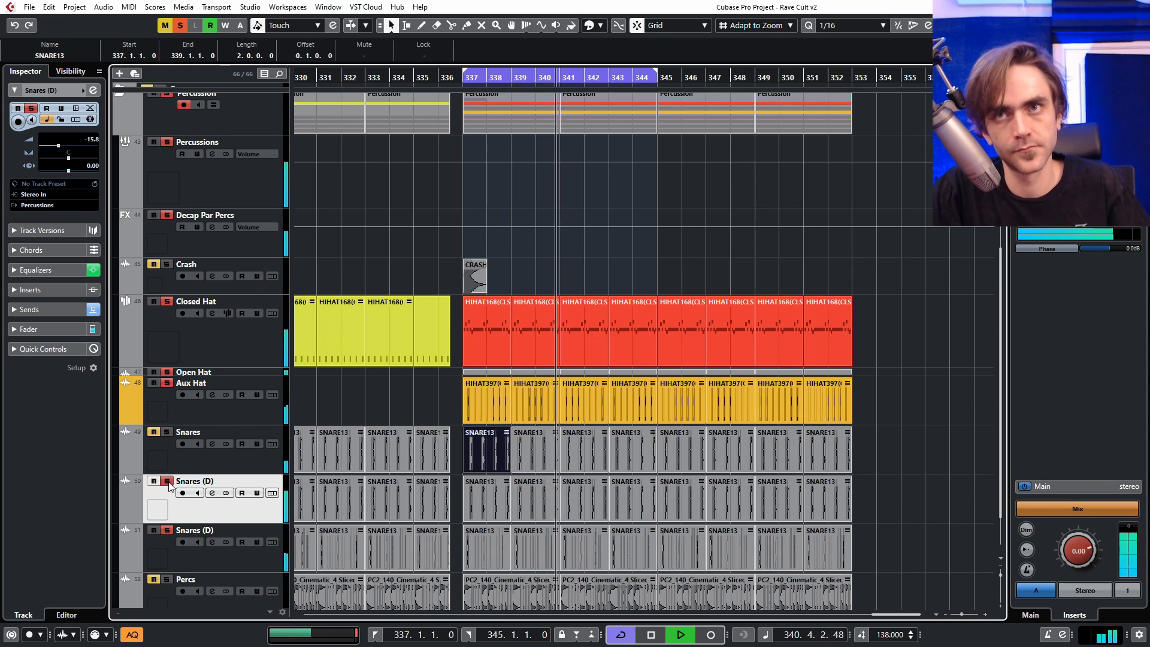
left_click(168, 483)
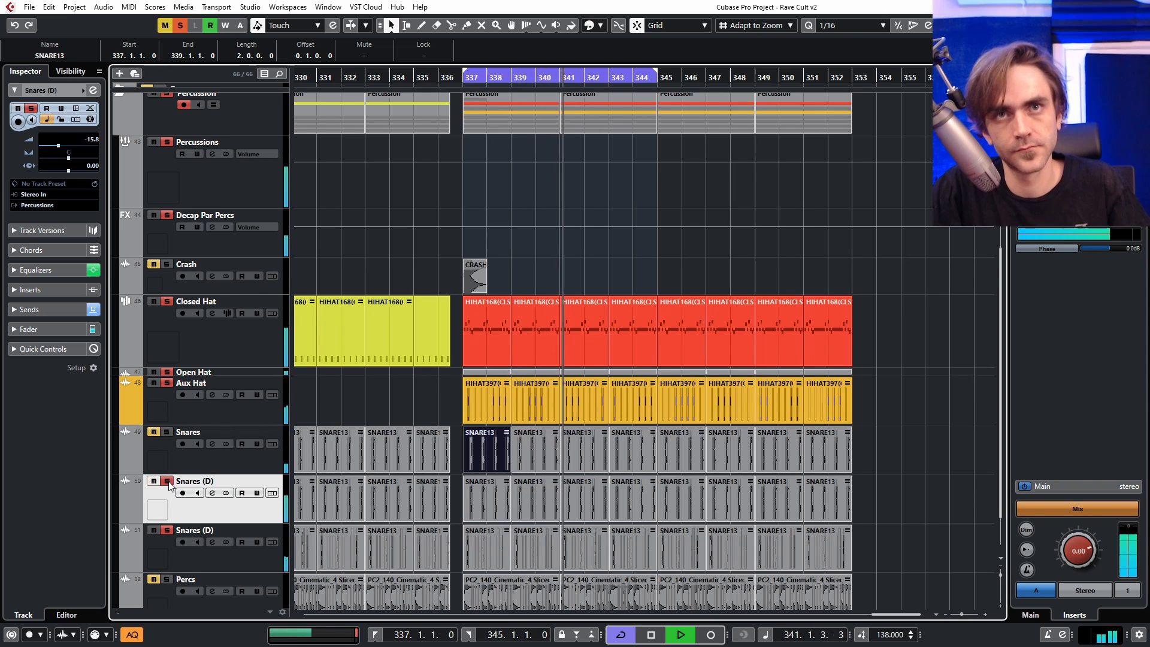
left_click(167, 433)
left_click(154, 450)
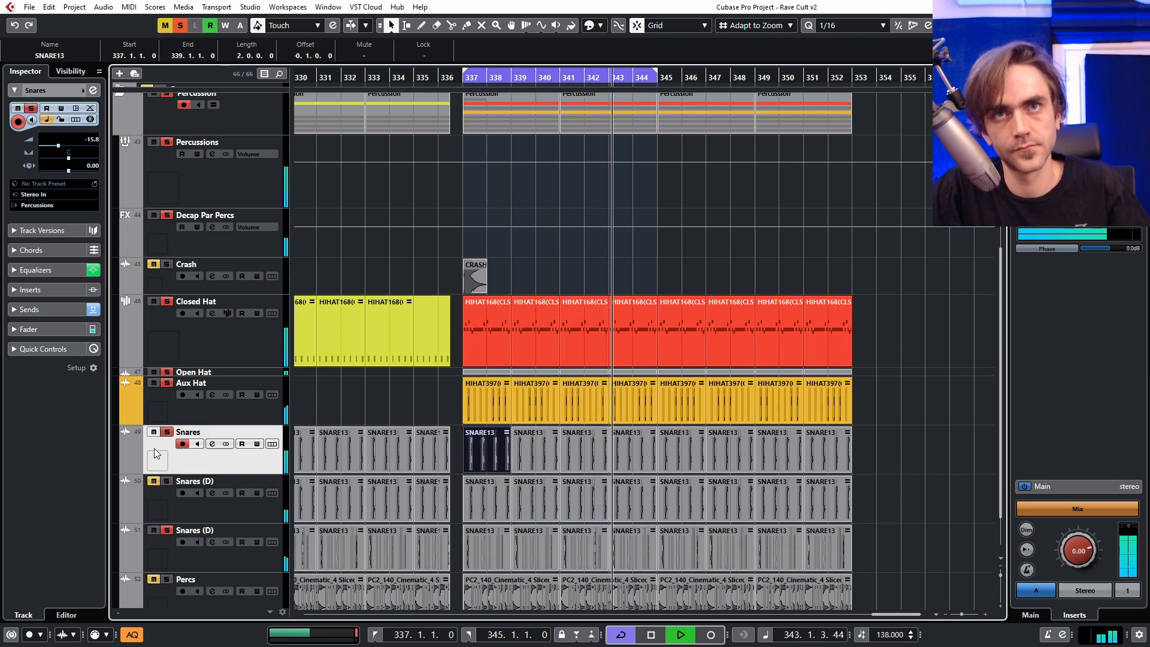
Step: Reopen the SNARE13 part at bar 337, shorten the snare hits' fade-in to 0.0.0.23 and close the part
double_click(477, 454)
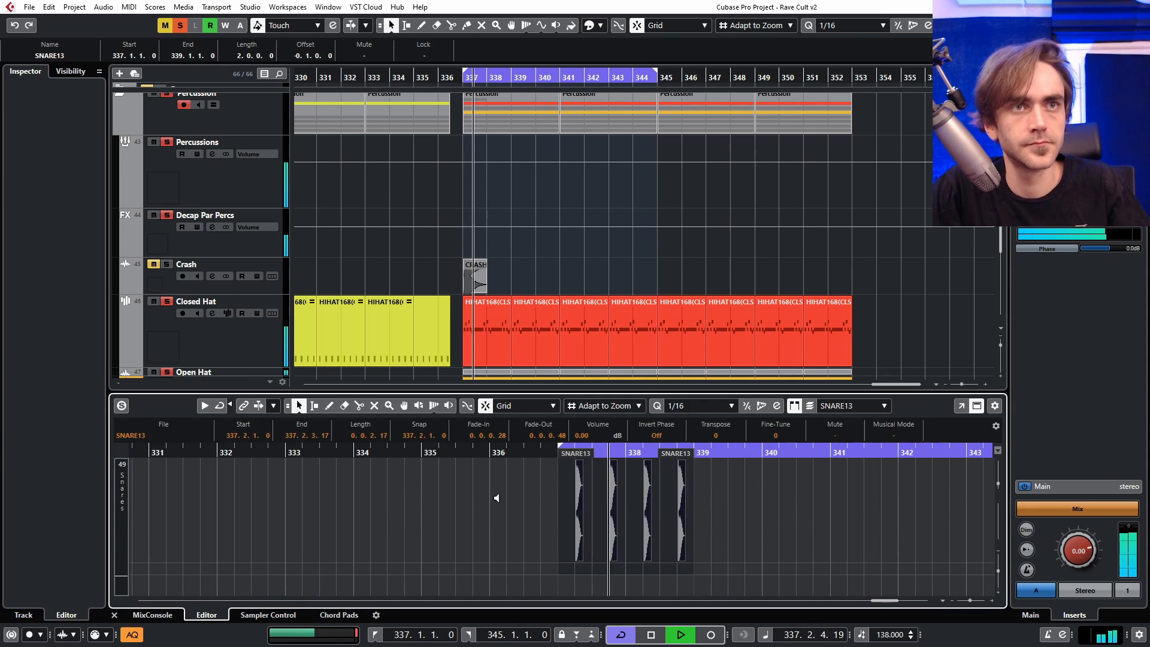
scroll(521, 501, "up", 9)
scroll(719, 521, "right", 5)
scroll(634, 523, "up", 7)
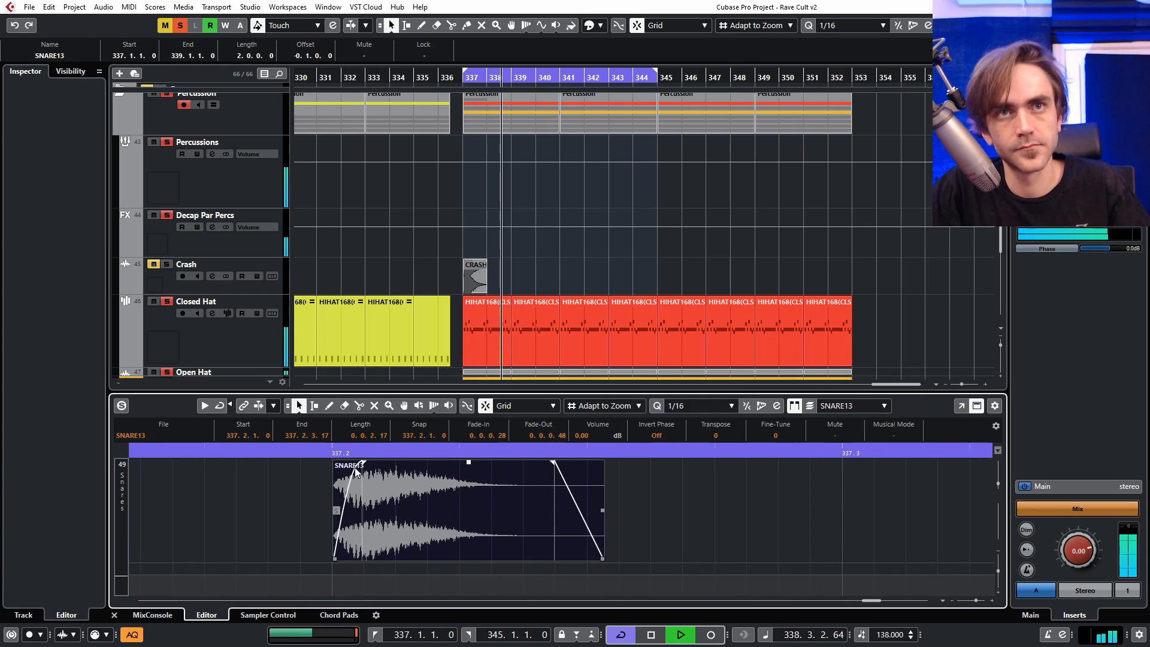
left_click_drag(363, 463, 360, 462)
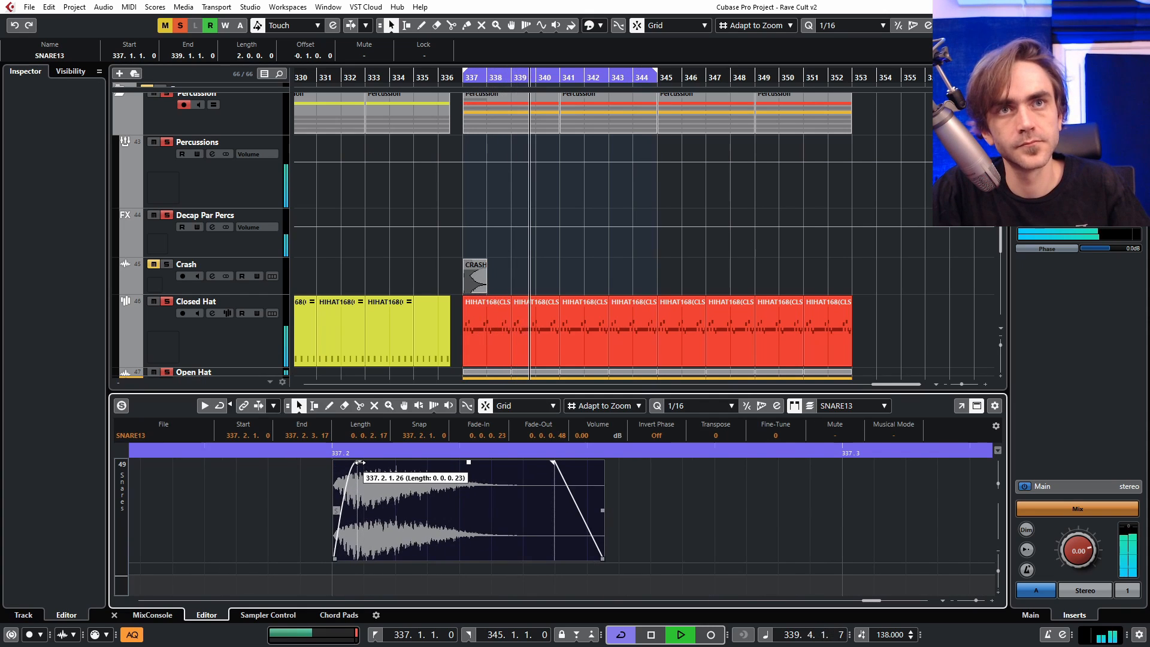
left_click(114, 615)
Step: Stop playback and add a Transient Shaper to Serial Bus 1 of Snap Heap on the first Snares (D) track
scroll(545, 460, "down", 4)
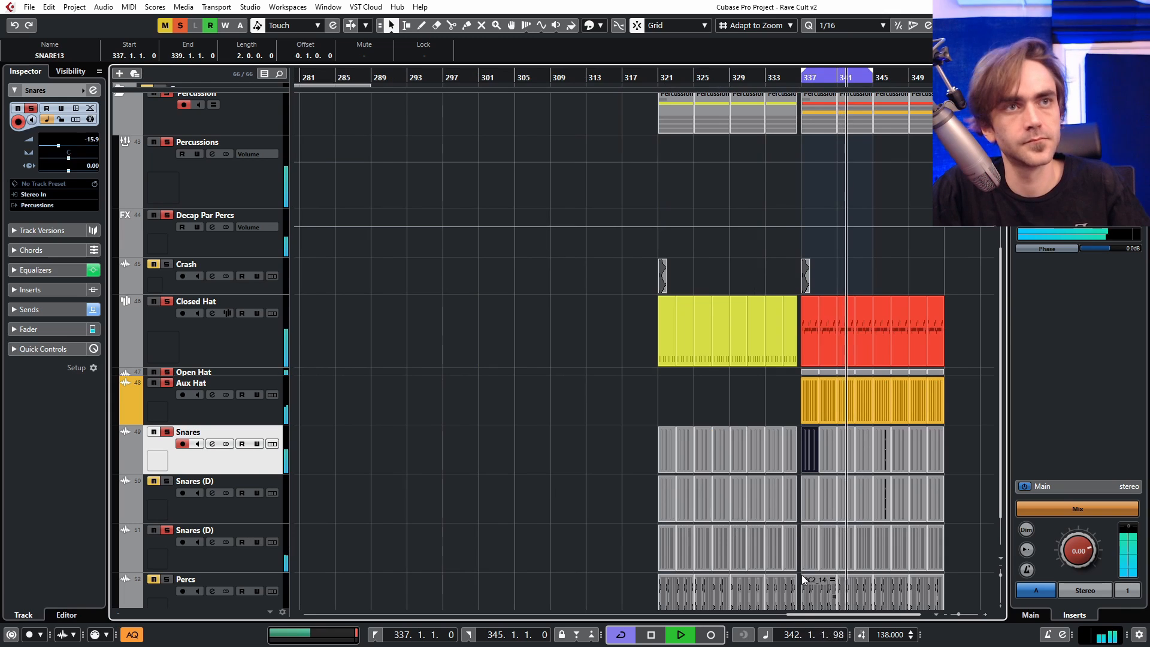
scroll(802, 578, "up", 2)
key("space")
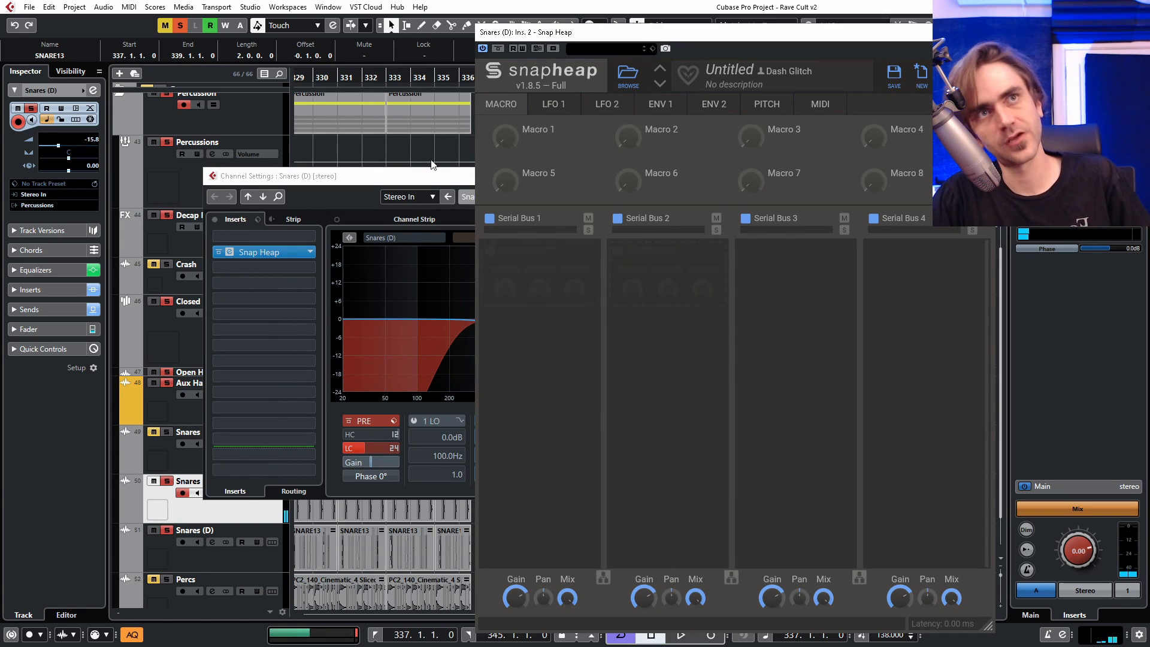
left_click(533, 265)
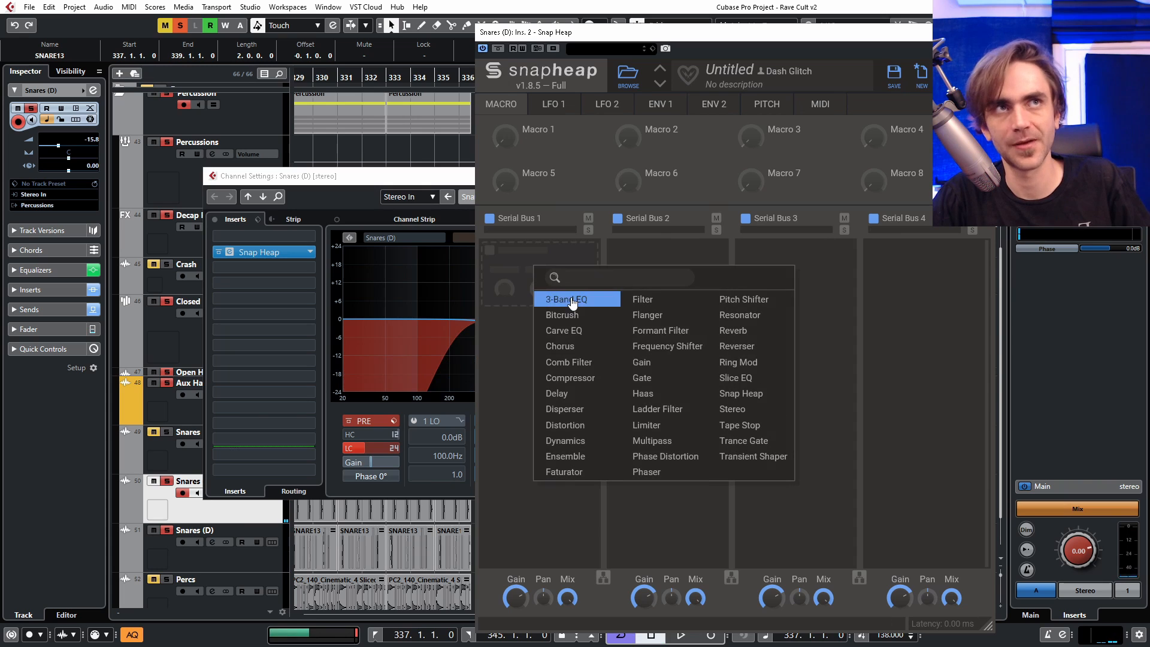
left_click(752, 443)
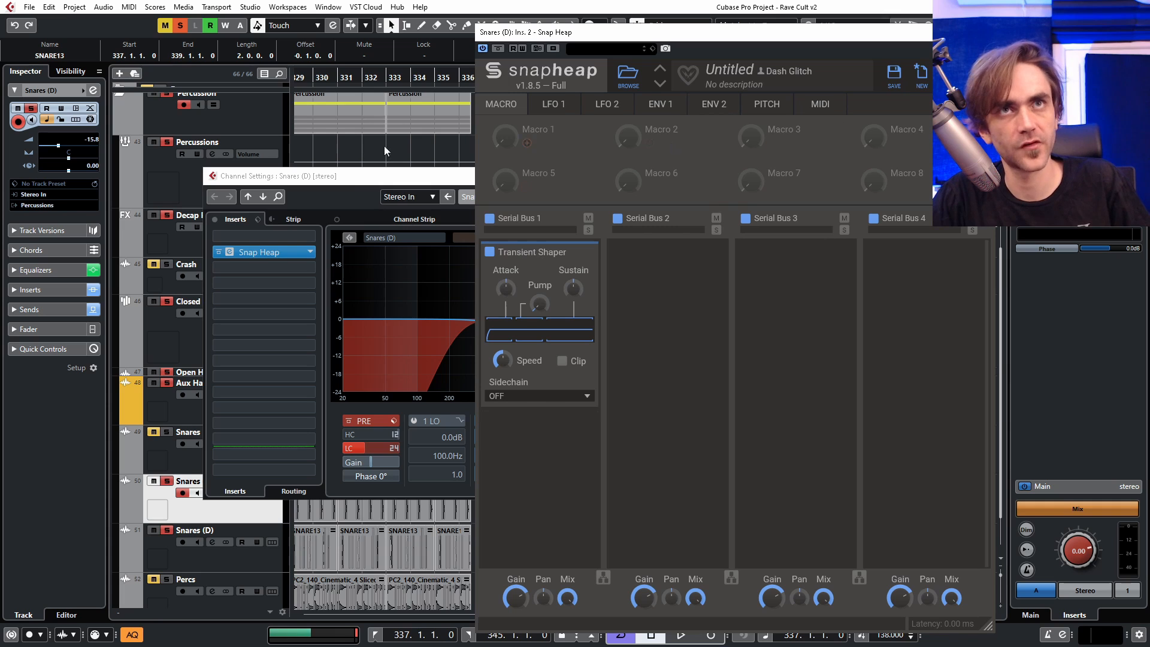
Step: Lower the Transient Shaper's attack and adjust its speed during playback, trying both the fastest and slowest settings
left_click_drag(352, 181, 318, 187)
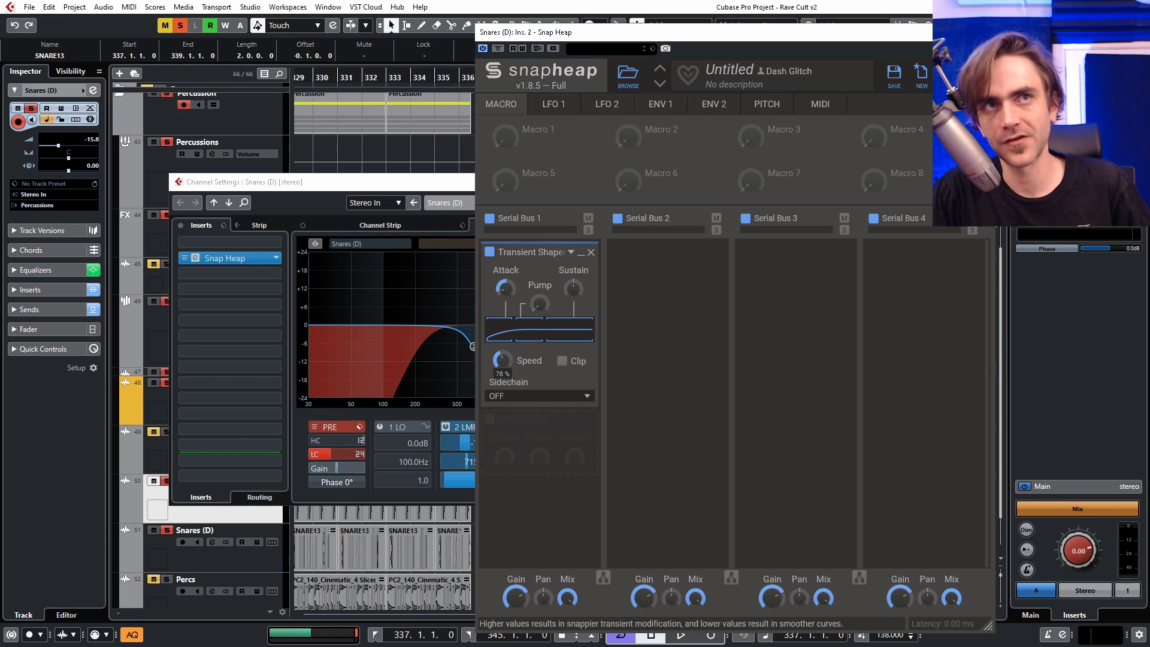
left_click_drag(501, 362, 501, 358)
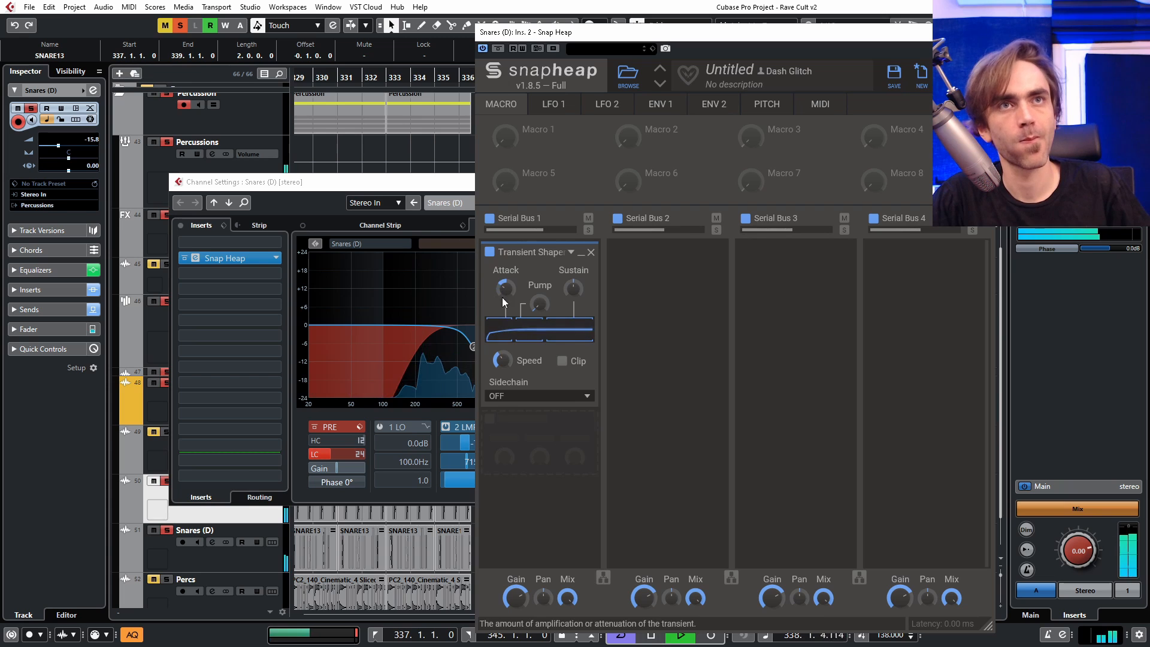
left_click_drag(502, 361, 502, 358)
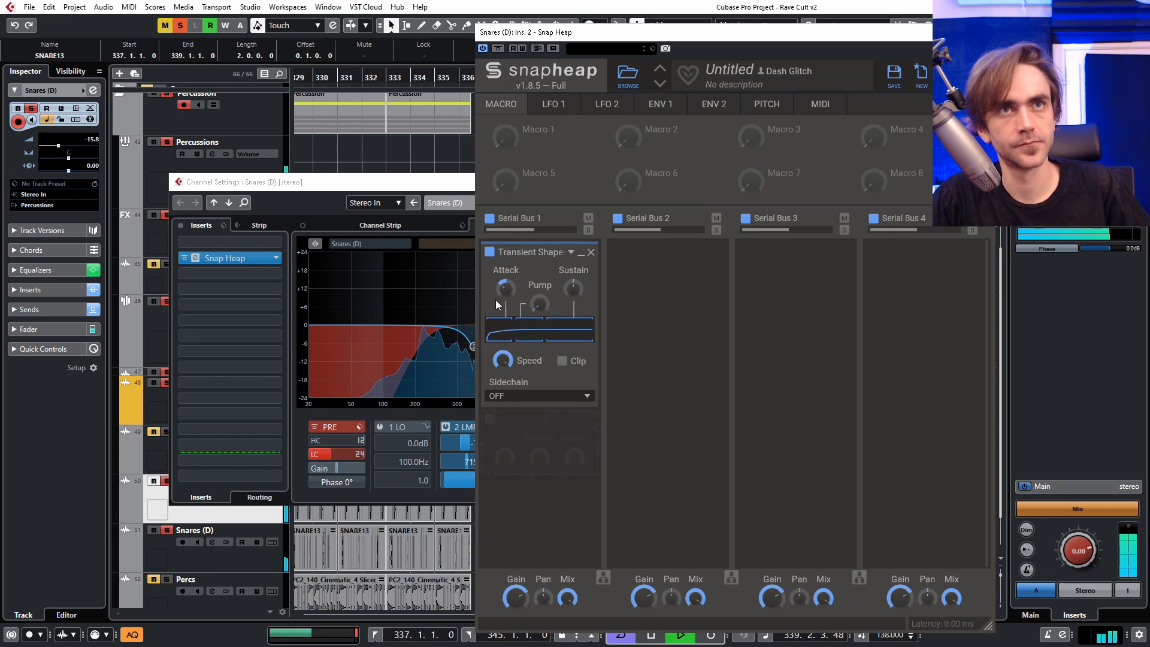
left_click_drag(501, 361, 498, 407)
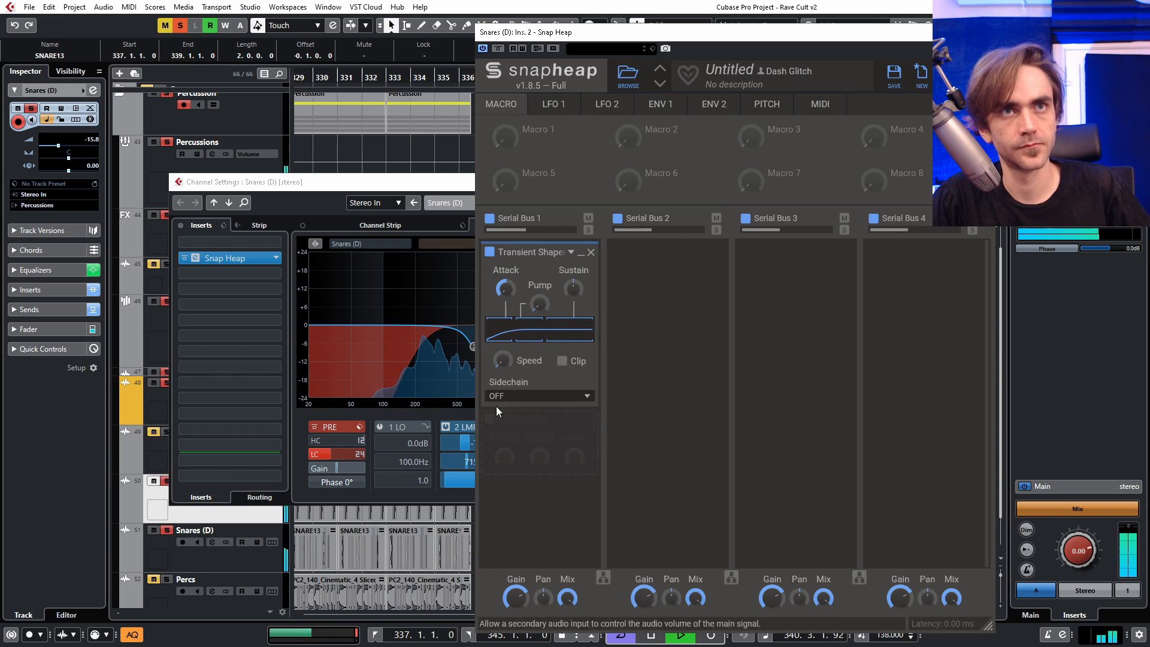
left_click_drag(506, 366, 504, 355)
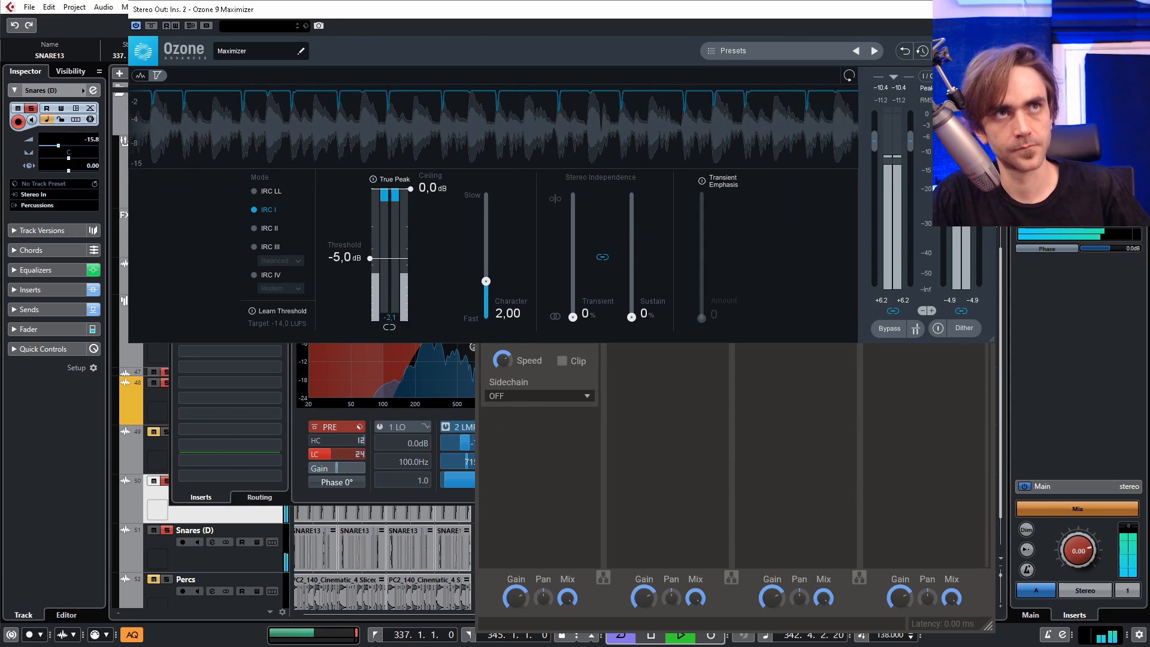
Step: Close Ozone 9 Maximizer, raise the Transient Shaper's pump and sustain slightly, and stop playback
left_click(982, 9)
mouse_move(540, 305)
left_mouse_down()
mouse_move(540, 293)
mouse_move(539, 324)
left_mouse_up()
left_click_drag(574, 288, 574, 293)
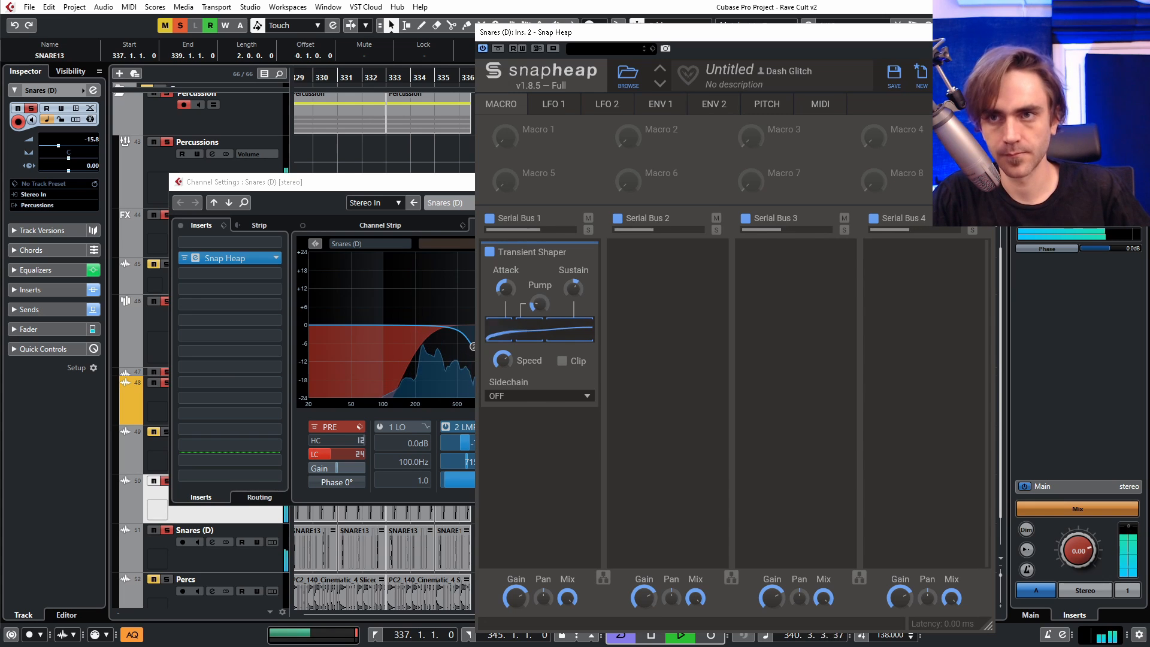
key("space")
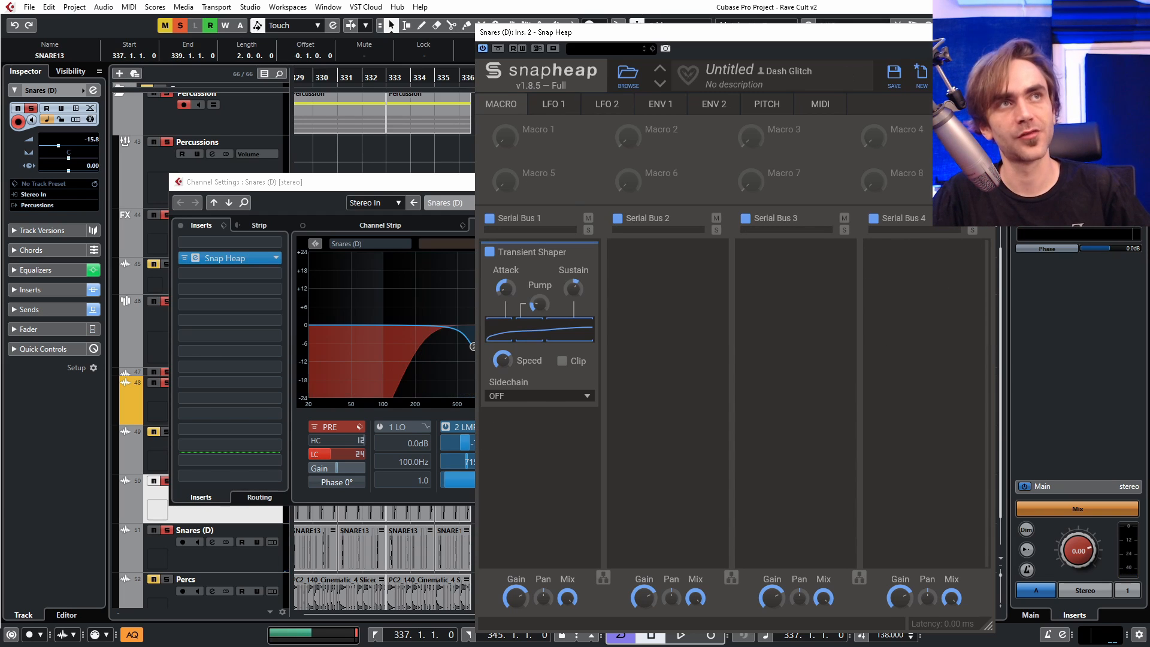
Step: Play the loop, select the Percussions group track and extend the loop range back to start at bar 321
key("space")
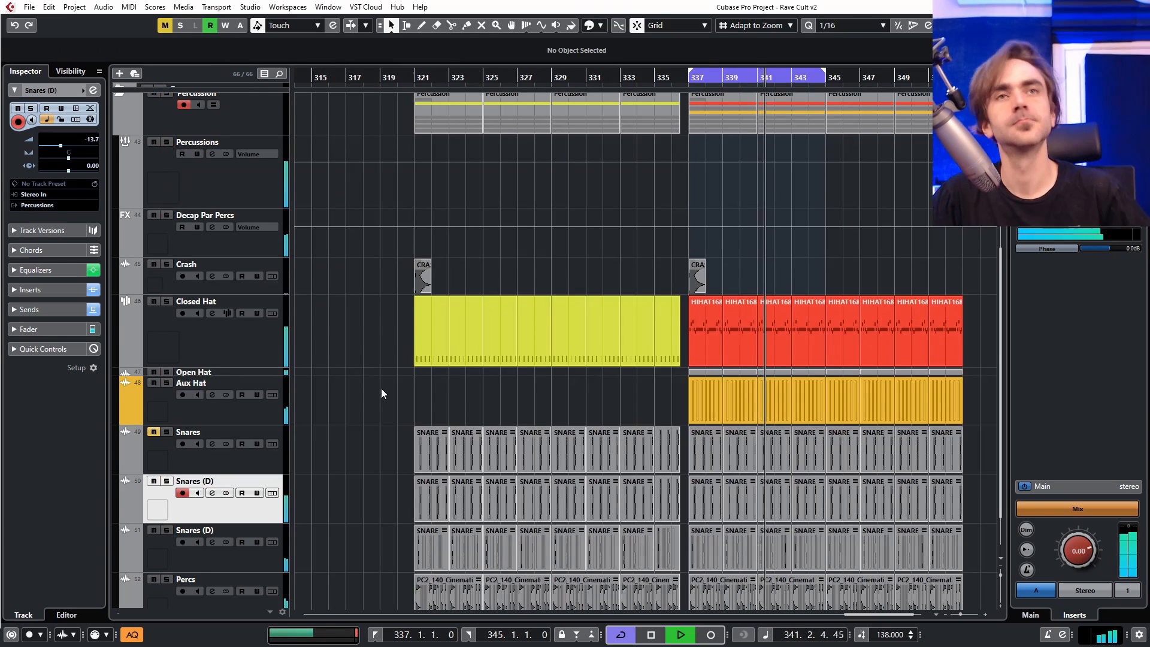
scroll(167, 234, "up", 5)
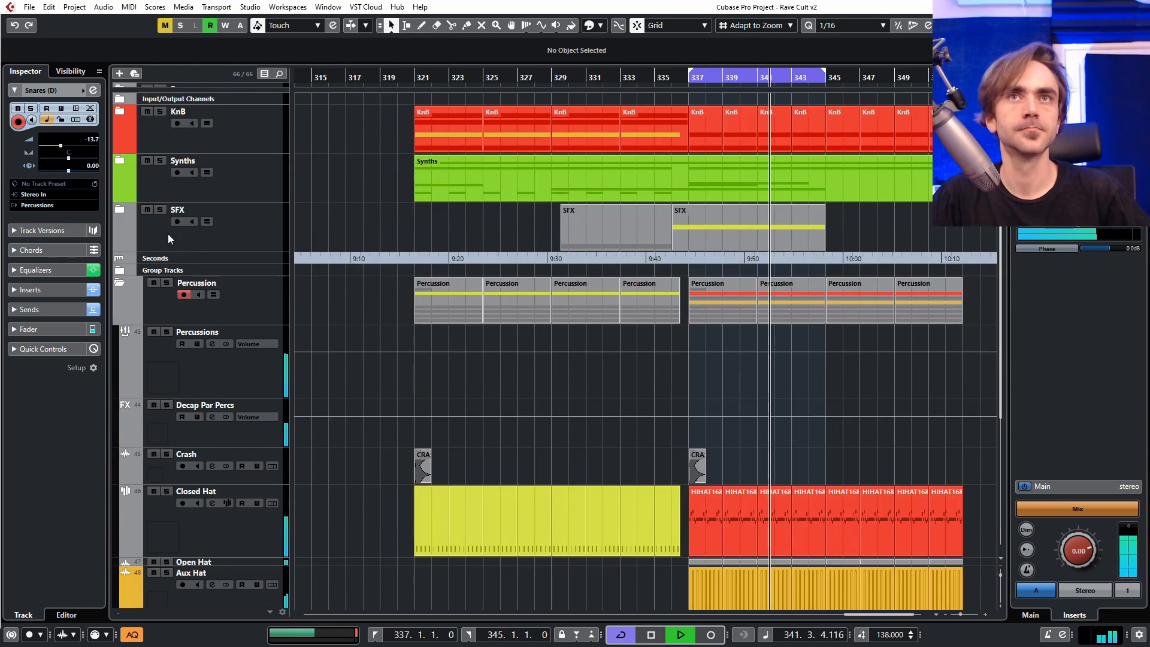
left_click(211, 383)
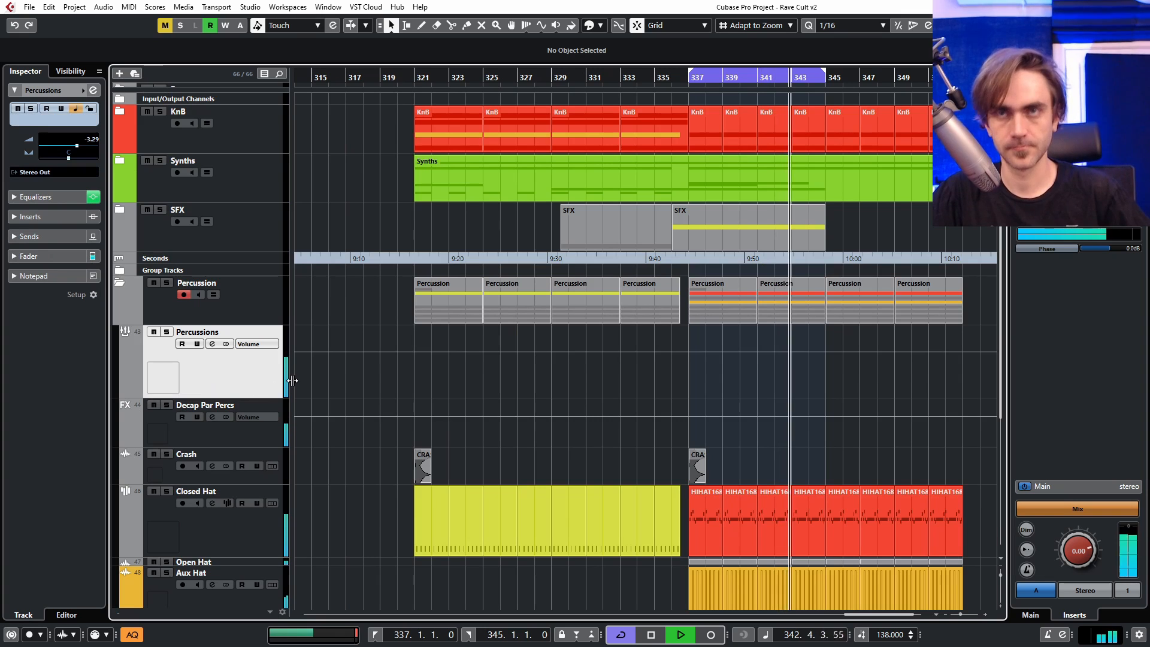
left_click(416, 79, "ctrl")
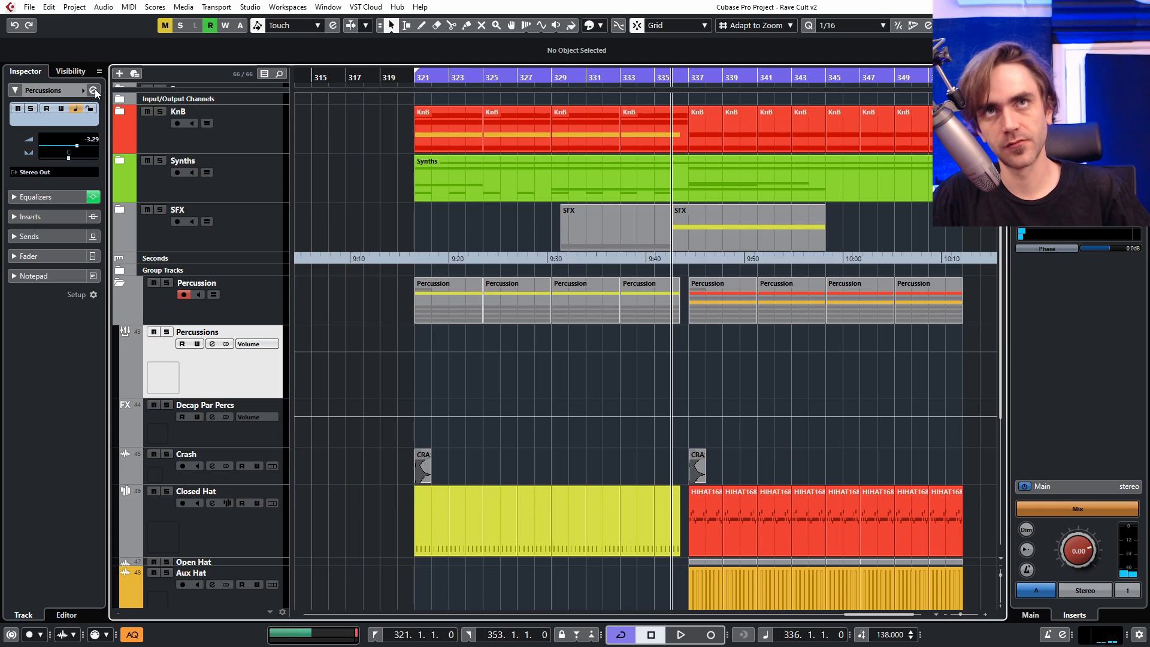
Step: Open the Percussions group's channel settings and insert Decimort2 in its third insert slot
left_click(94, 90)
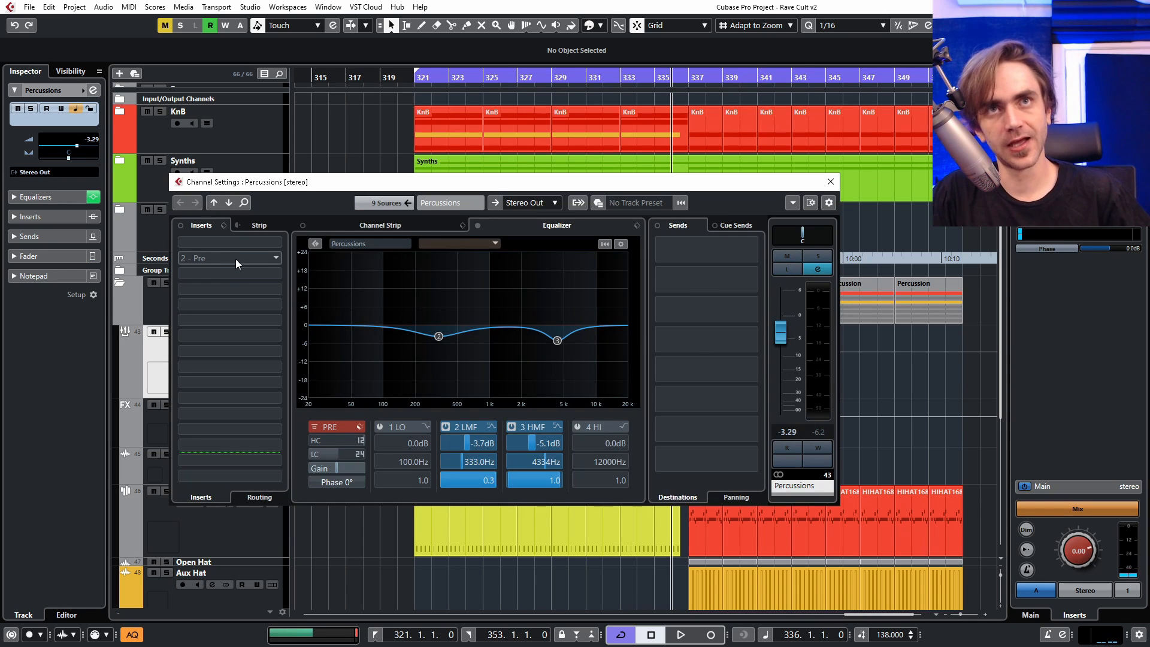
left_click(235, 259)
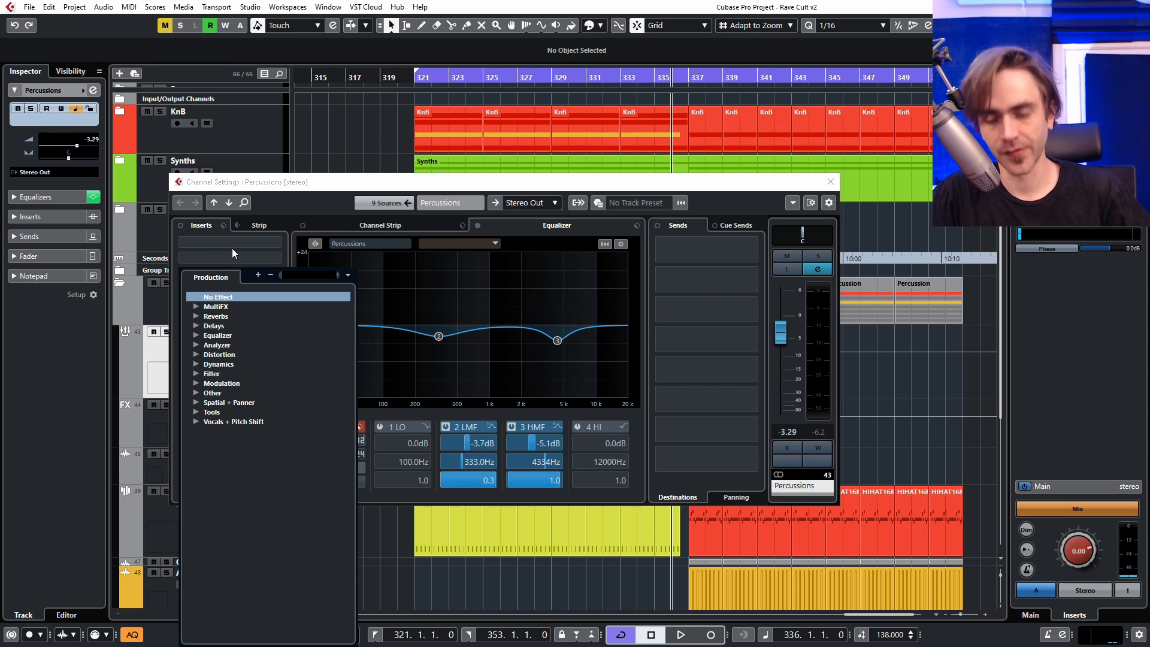
type("decim")
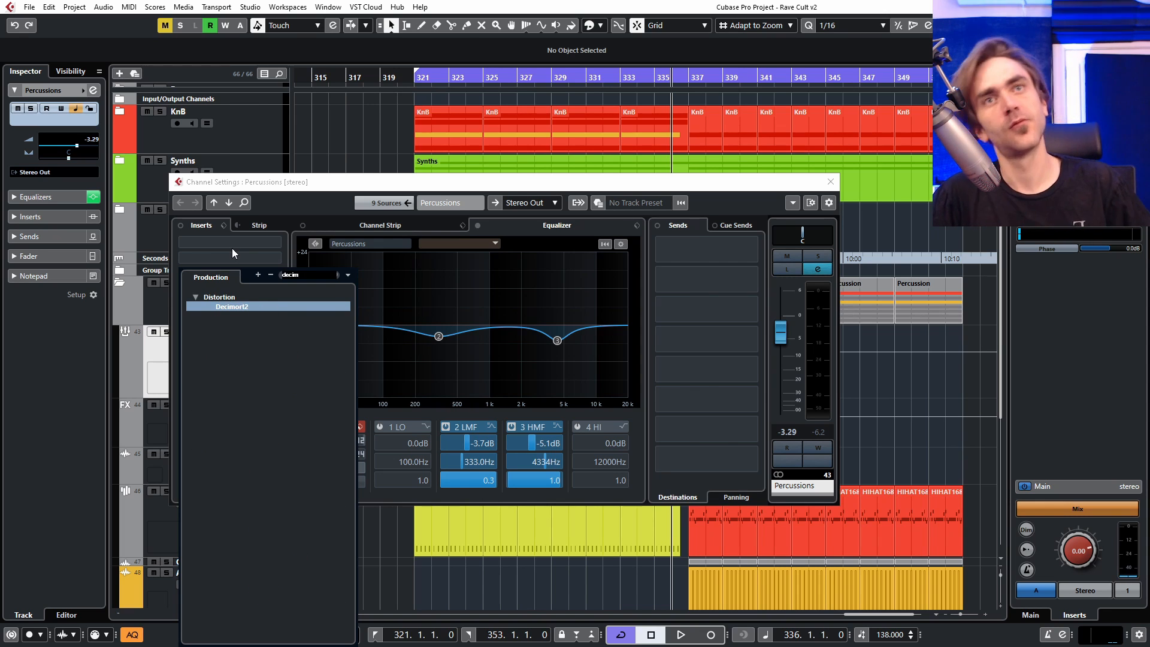
double_click(222, 306)
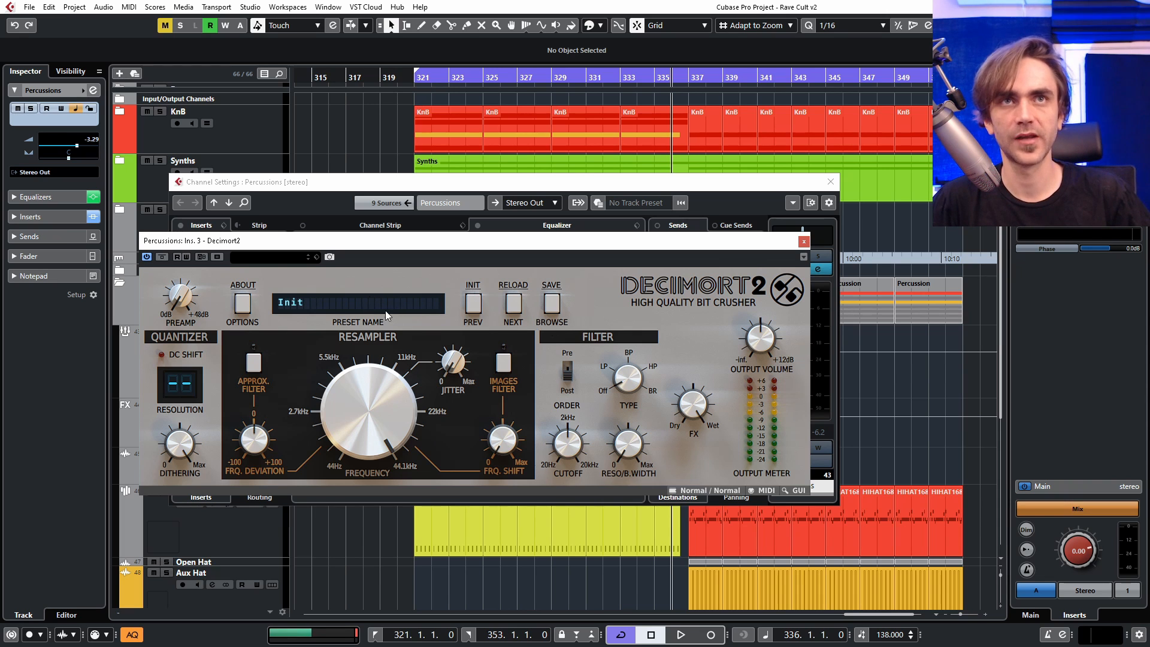
Step: Load the factory vintage sampler preset SP-1200 (12bit) in Decimort2, audition it briefly and close the plugin
left_click(366, 305)
left_click_drag(491, 241, 541, 61)
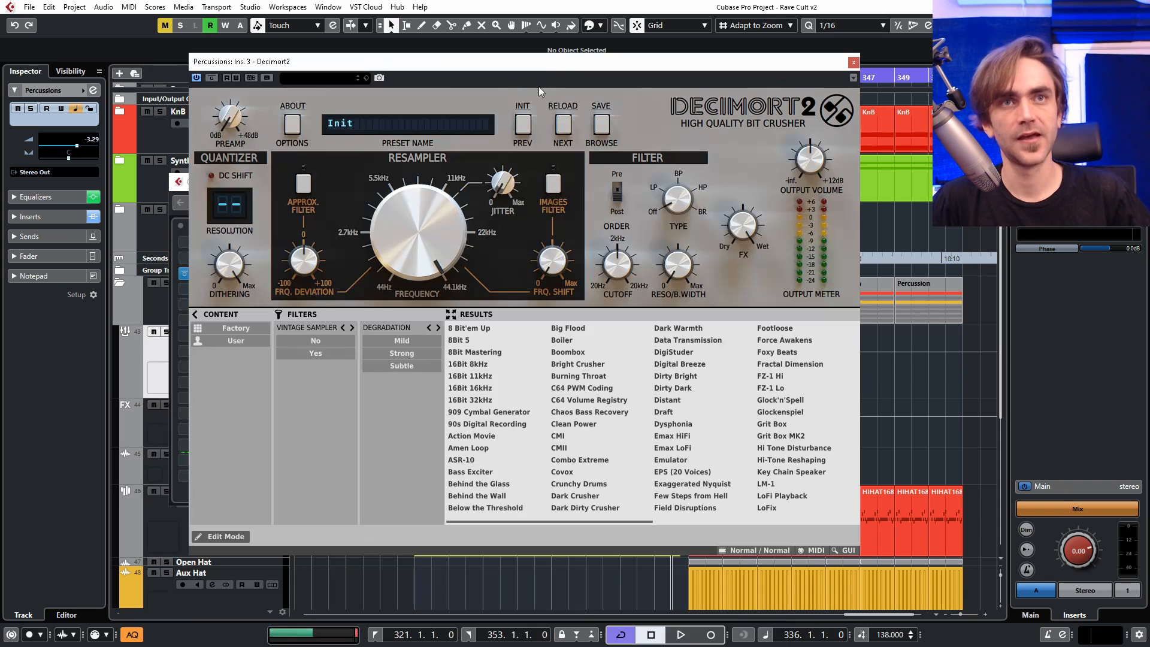
left_click(236, 327)
left_click(329, 353)
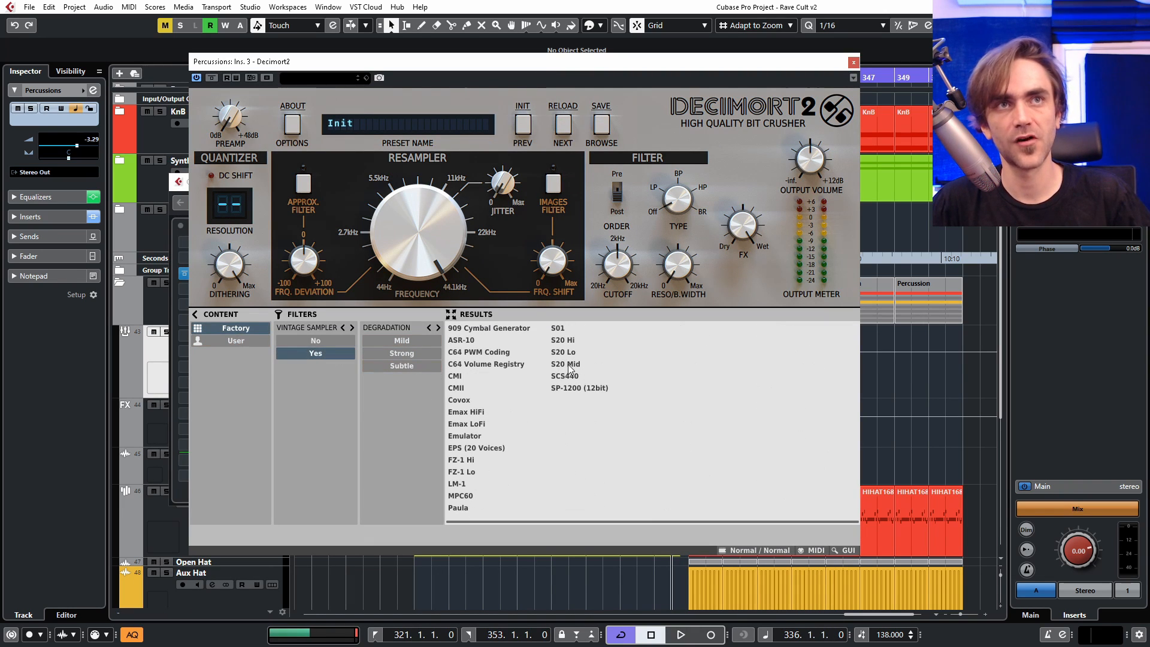
double_click(570, 388)
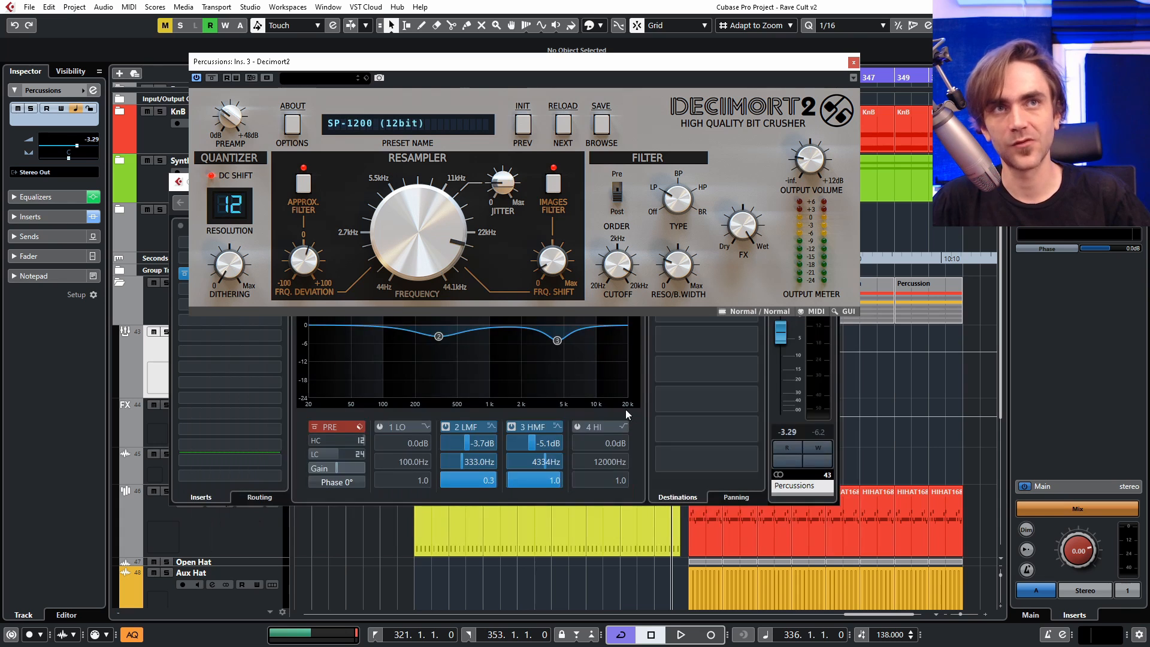
key("space")
key("space")
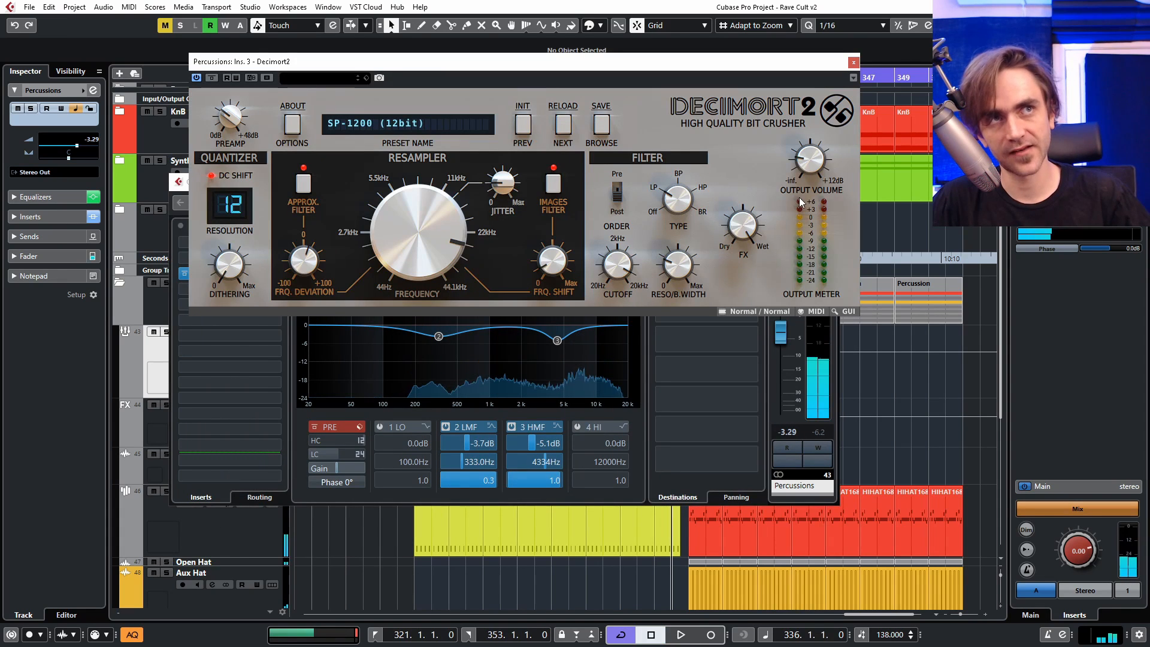
left_click(853, 63)
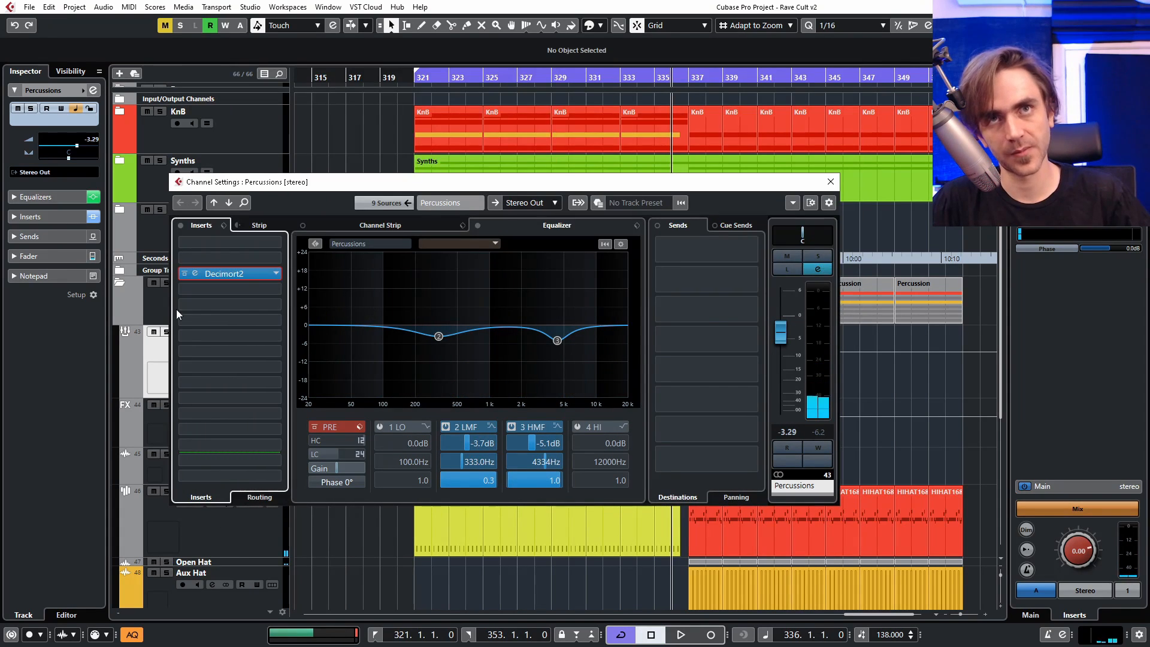
Step: Insert mvMeter2 x64 after Decimort2 on the Percussions group, lower its gain slightly and close the meter
left_click(206, 273)
type("mv")
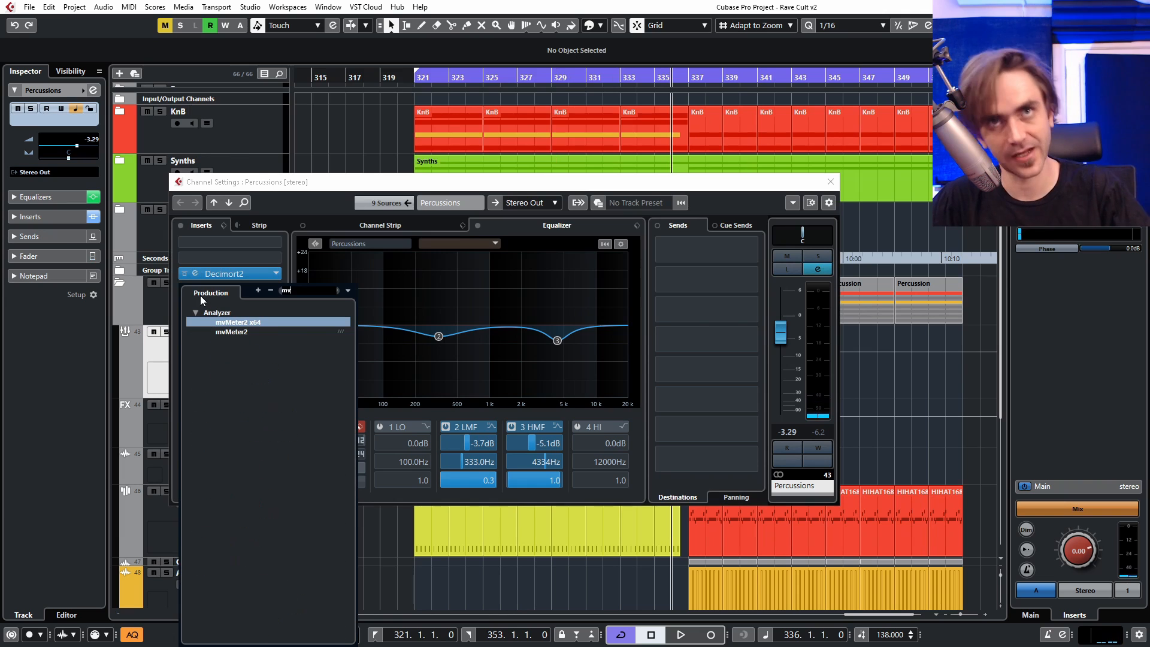
left_click(233, 324)
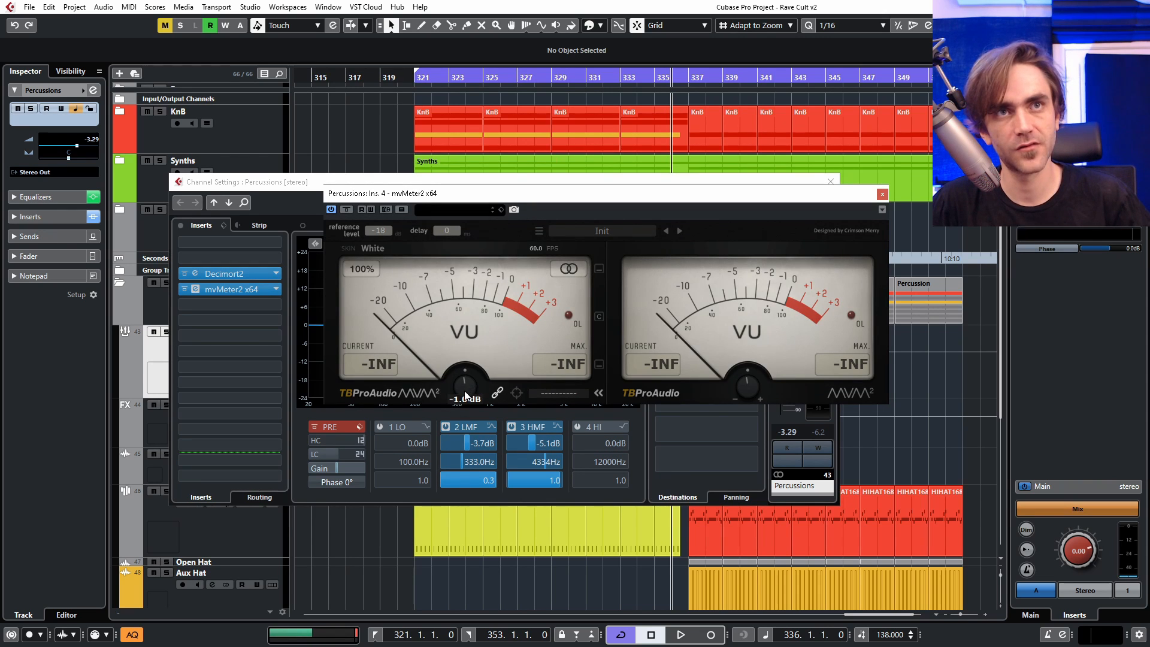
left_click(882, 194)
Step: Reopen Decimort2 on the Percussions group, reduce its resolution to 10 bits and close the plugin
left_click(194, 273)
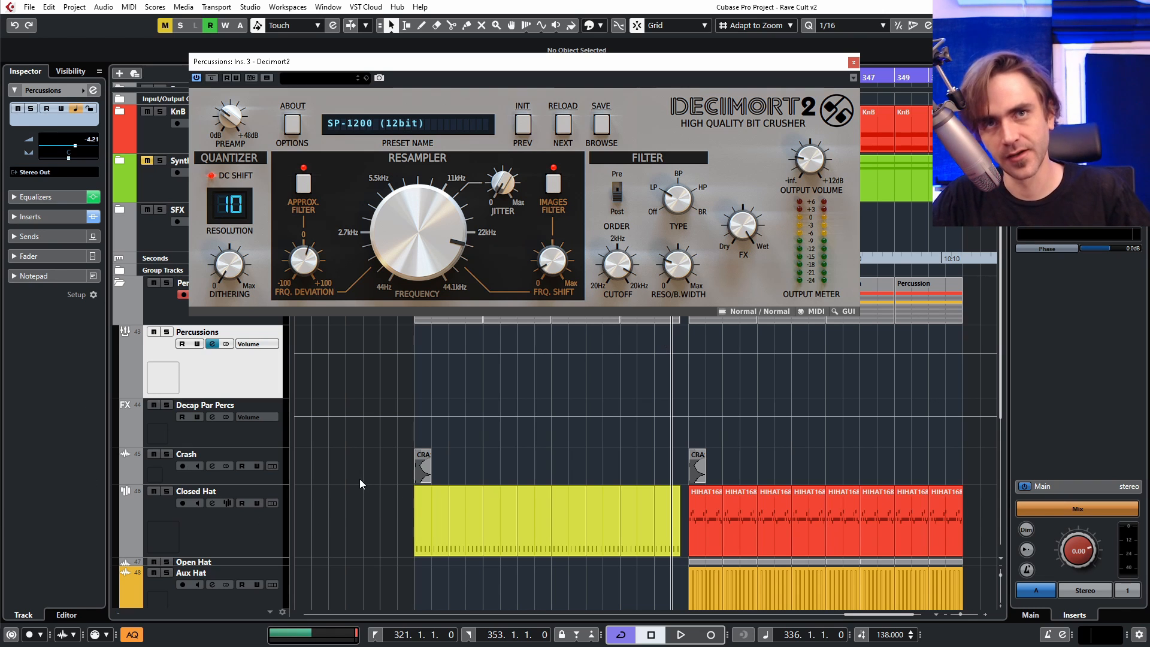
scroll(360, 479, "down", 2)
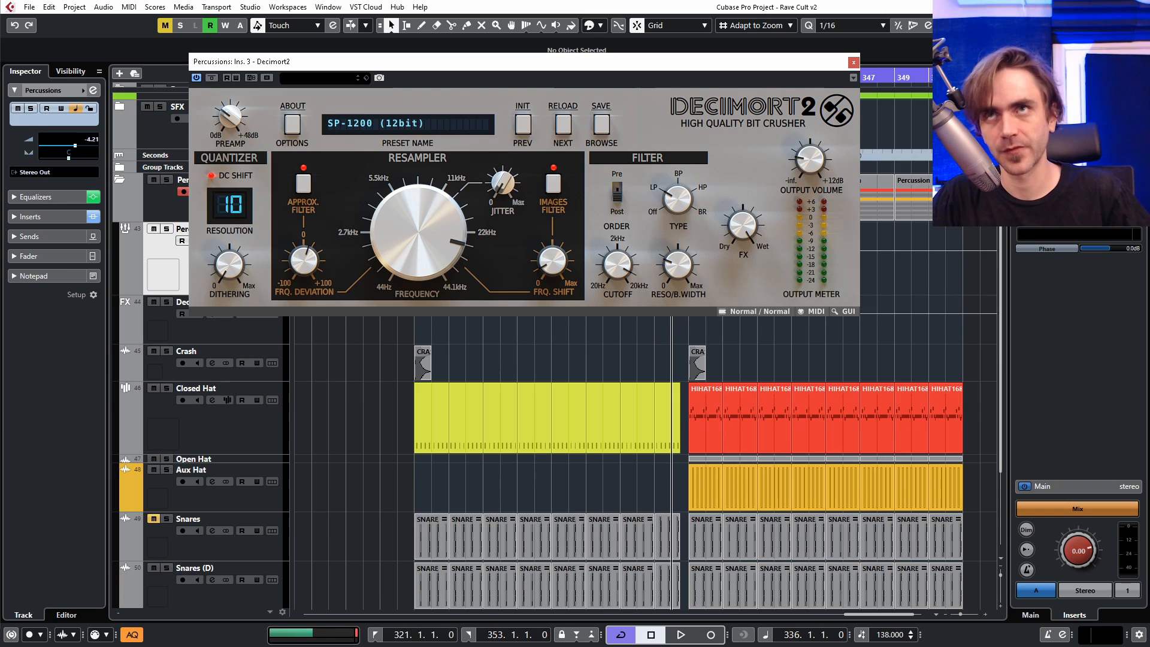
left_click(853, 63)
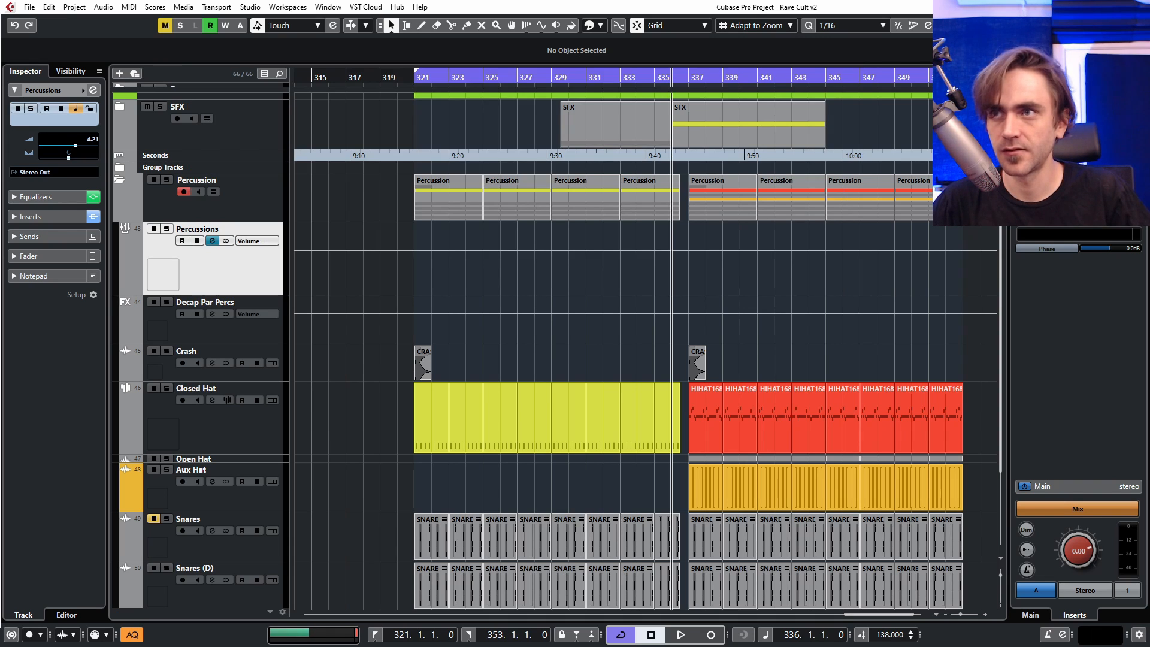
Step: Select the Closed Hat track, control playback of the loop and collapse the Percussion folder
left_click(250, 441)
key("space")
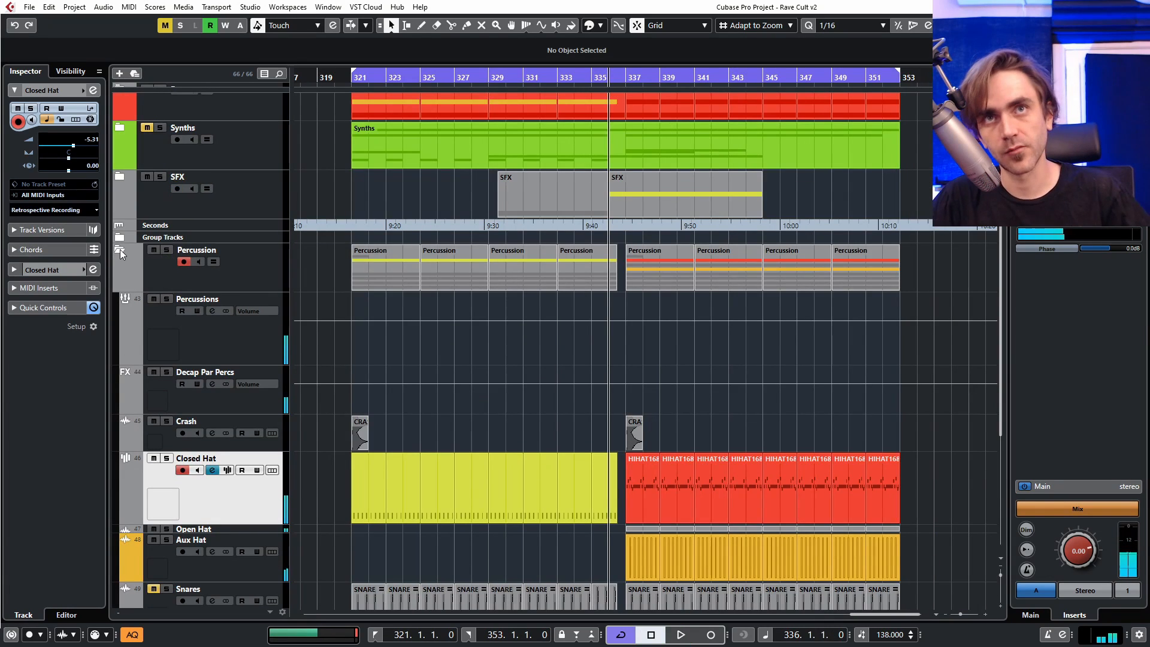
left_click(120, 250)
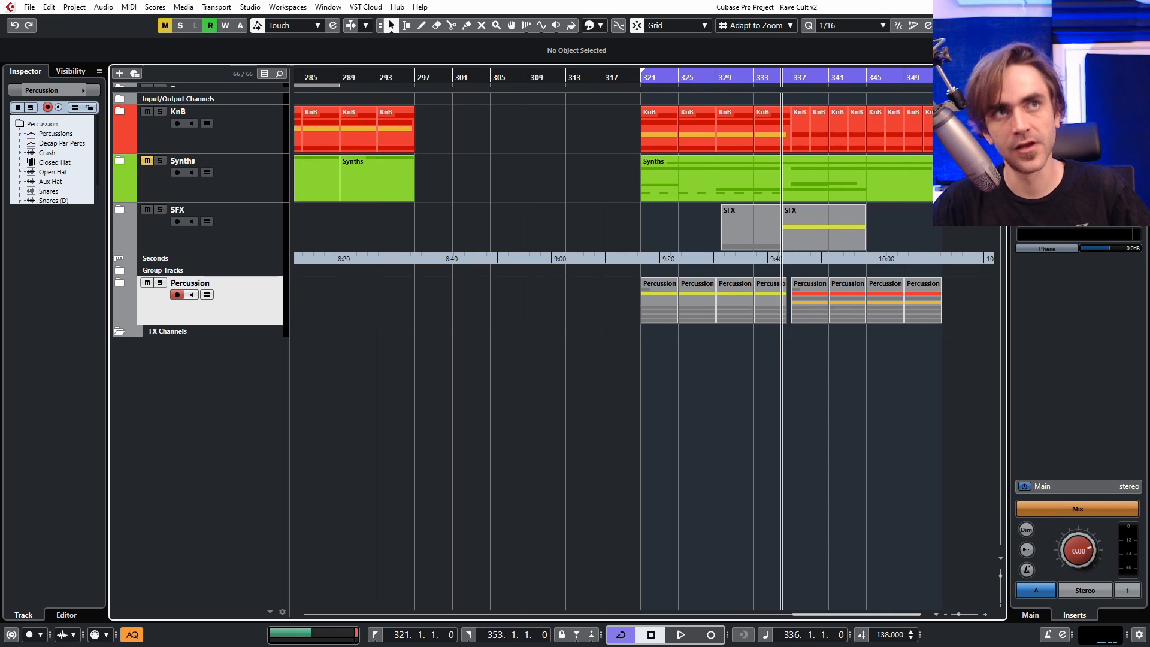
Step: Bring the looped section at bars 321 to 353 into view and play it from bar 321 to check the percussion balance
scroll(805, 440, "up", 3)
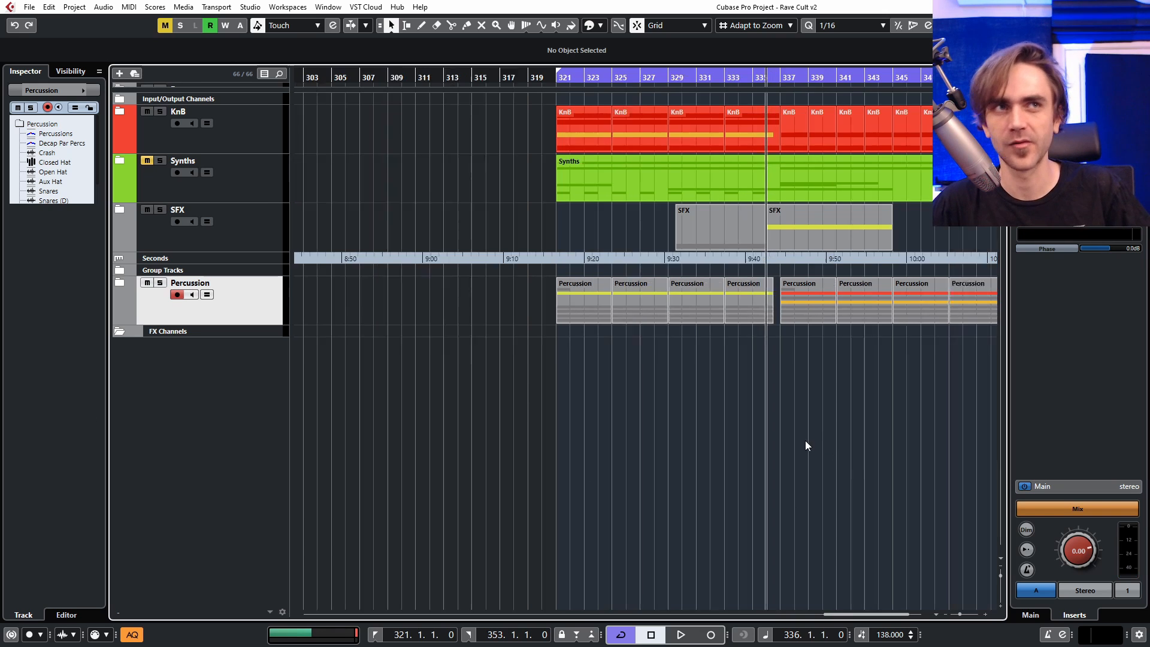
scroll(764, 442, "right", 2)
scroll(769, 424, "down", 2)
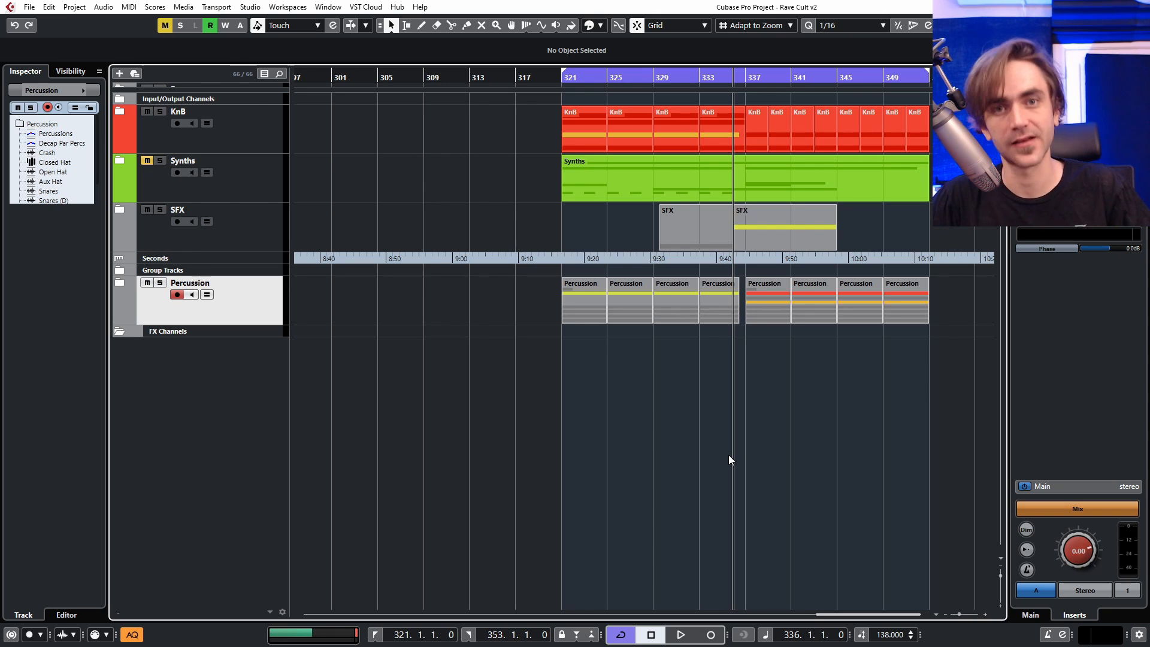
key("space")
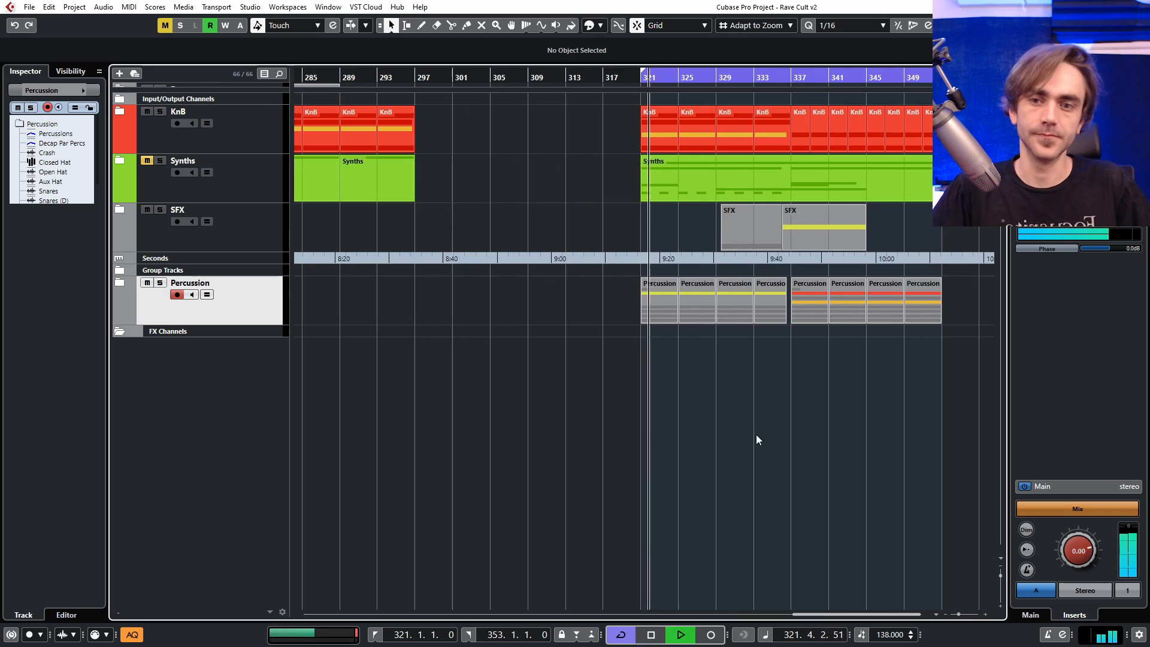
scroll(748, 449, "down", 1)
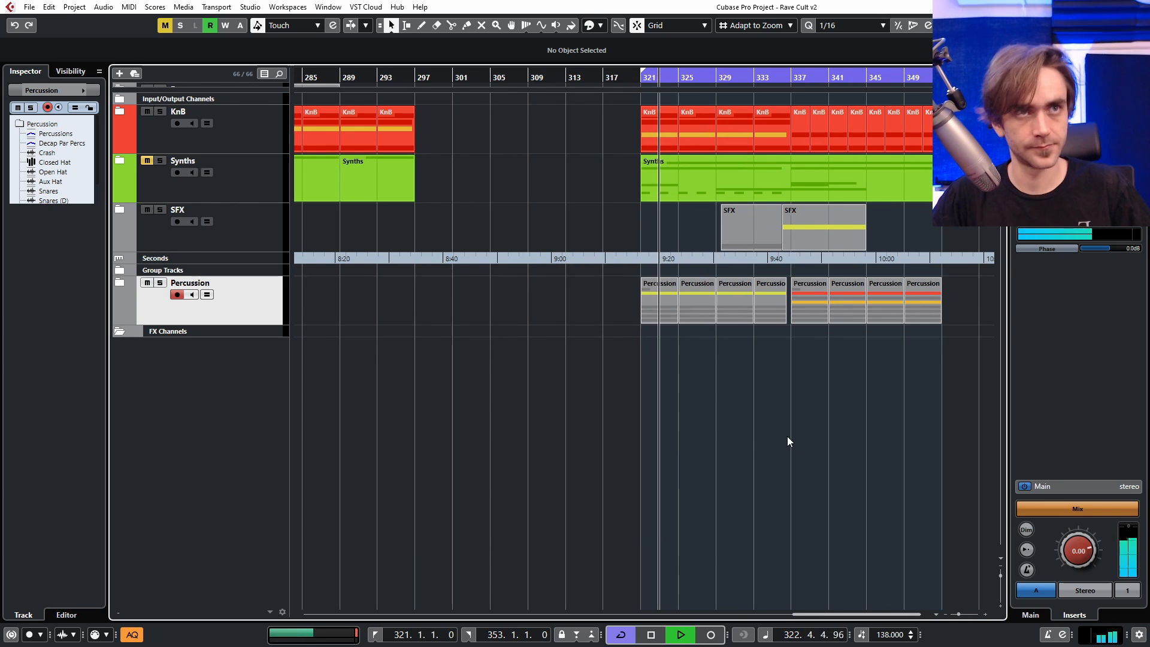